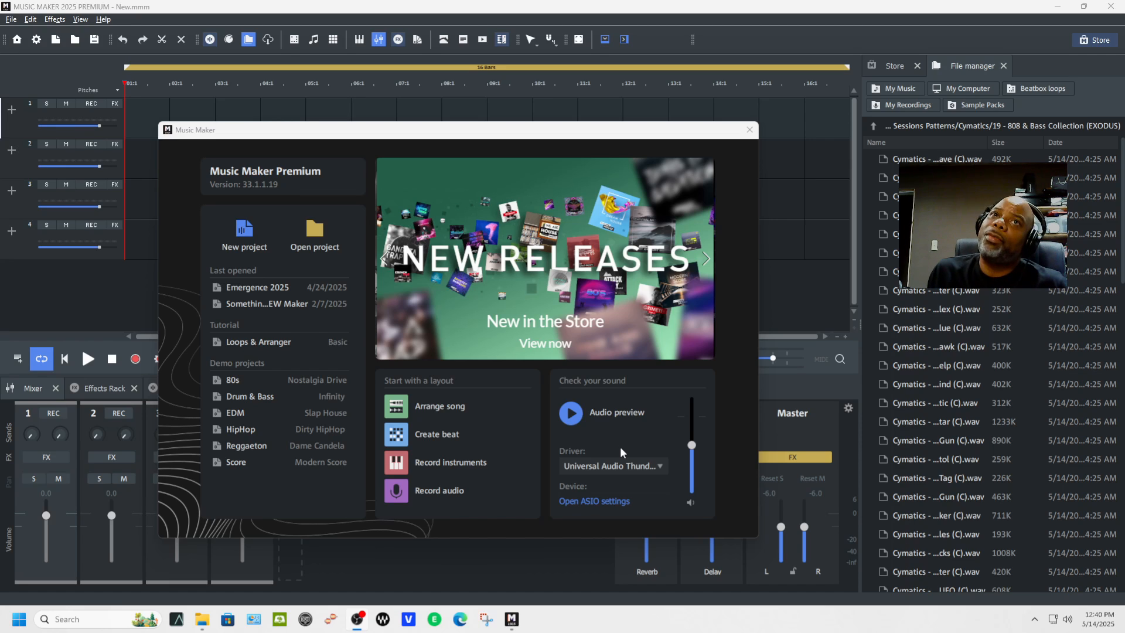
Step: Play and stop the audio preview to check the sound driver, and close the start window
{"action": "left_click", "coordinate": [572, 413]}
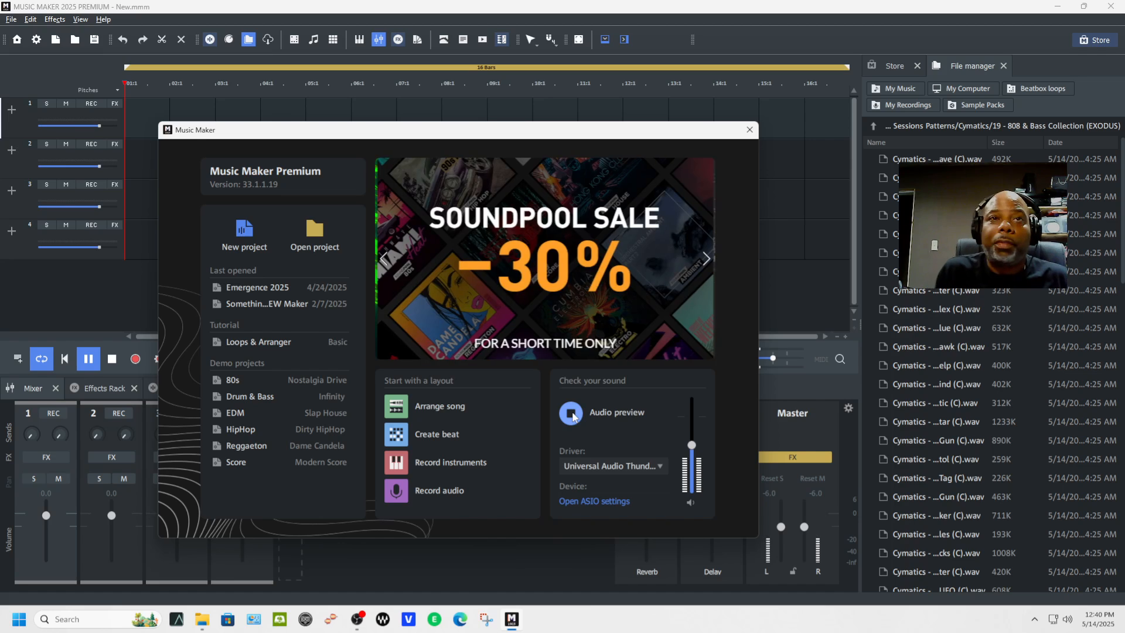
{"action": "left_click", "coordinate": [572, 414]}
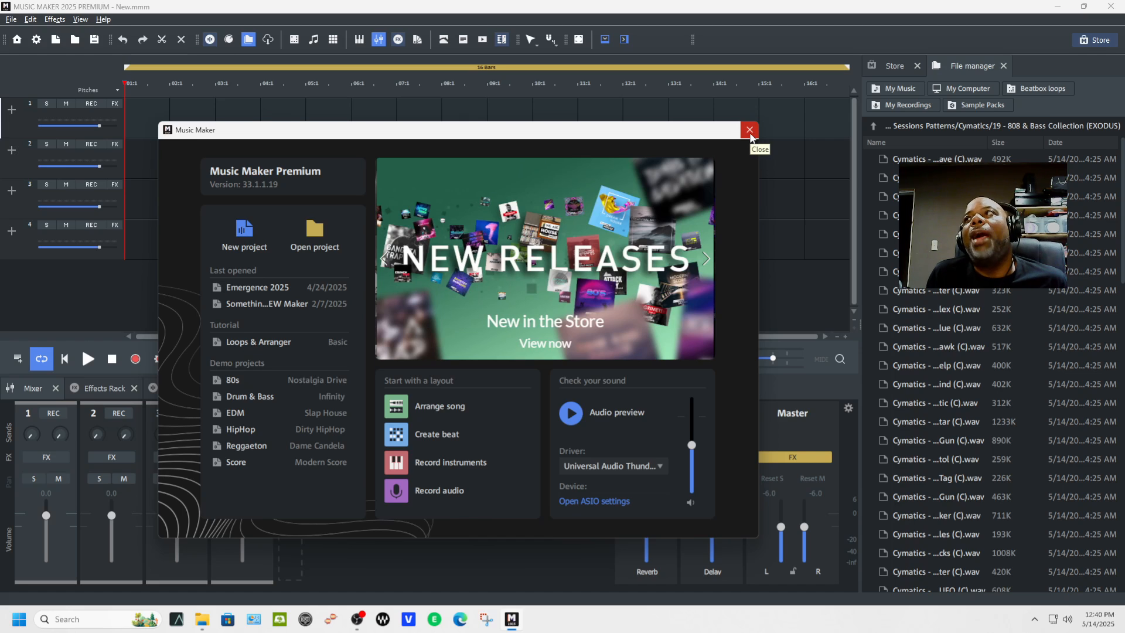
{"action": "left_click", "coordinate": [750, 130]}
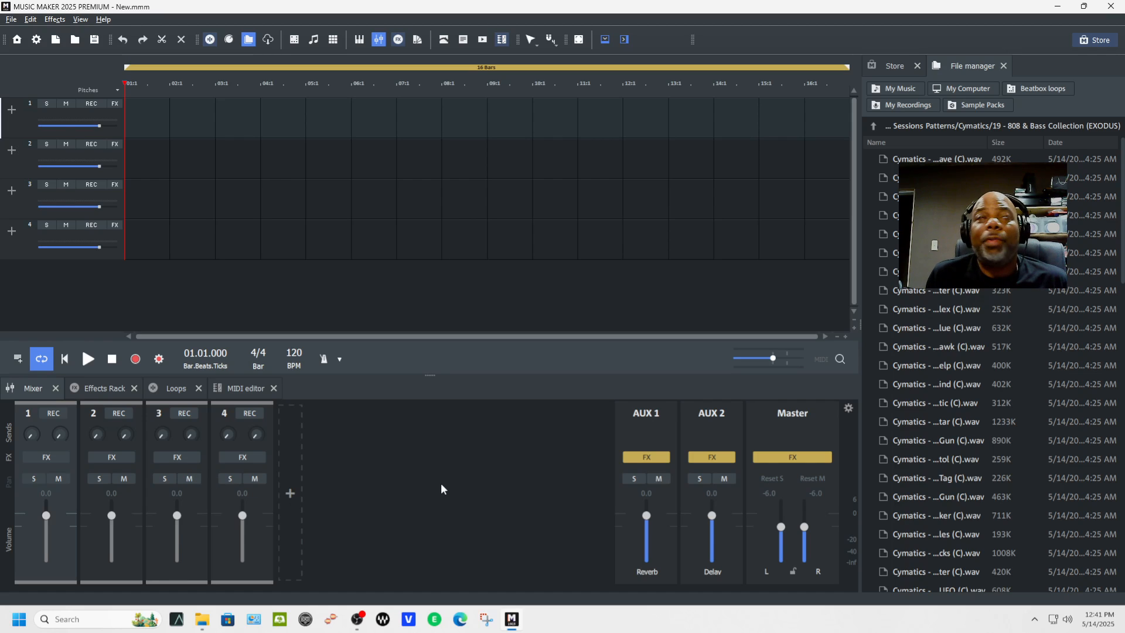
Step: Load the UADx Electra 88 Vintage Keys instrument on track 1 and bring its window fully into view
{"action": "left_click", "coordinate": [12, 111]}
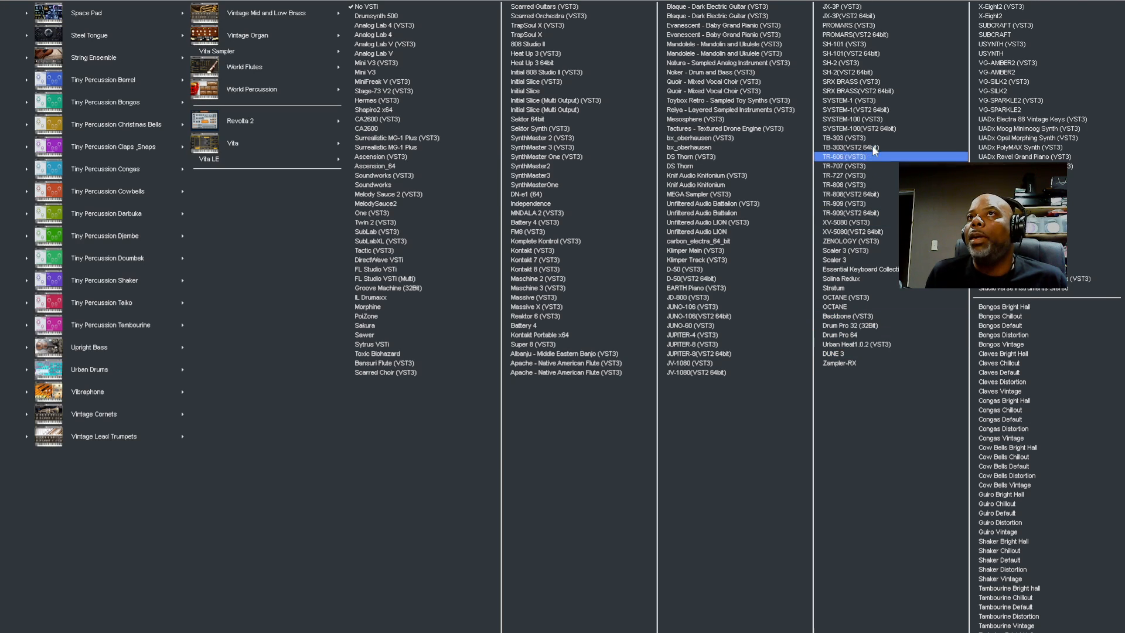
{"action": "left_click", "coordinate": [1021, 120]}
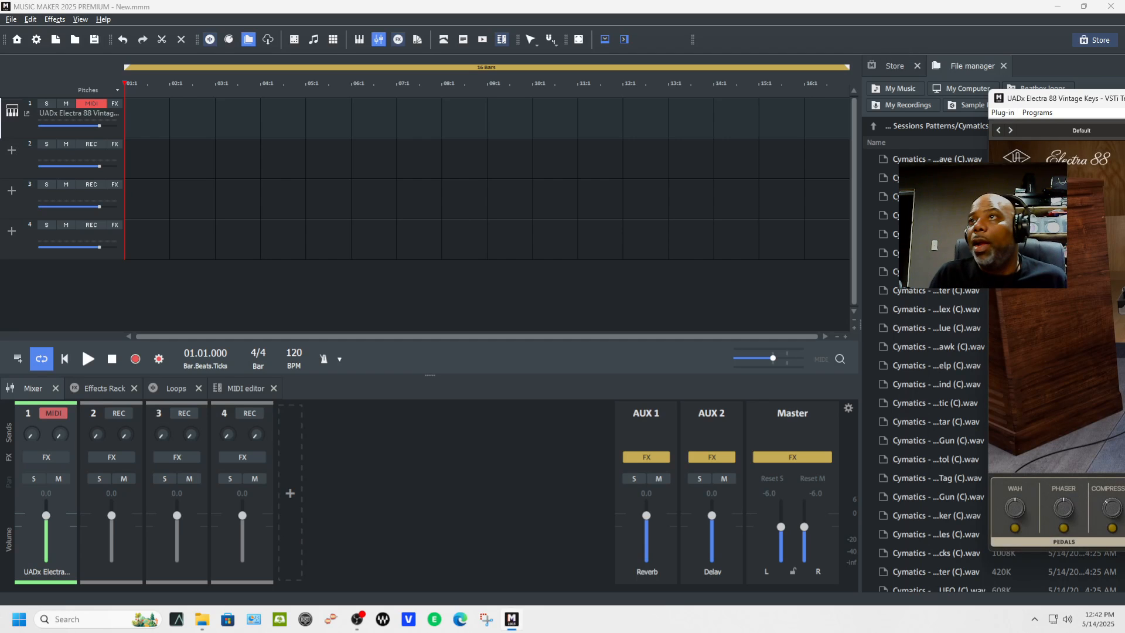
{"action": "left_click_drag", "start_coordinate": [1055, 98], "coordinate": [499, 80]}
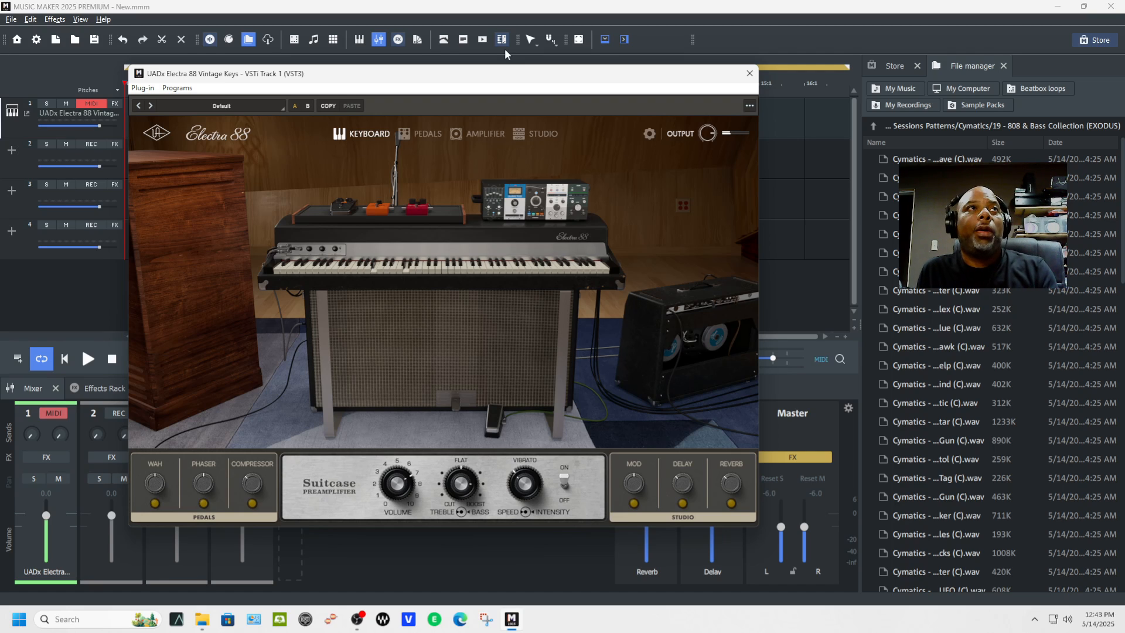
Step: Step through the Electra 88 presets to Dirty Duck and close the instrument window
{"action": "left_click", "coordinate": [150, 105]}
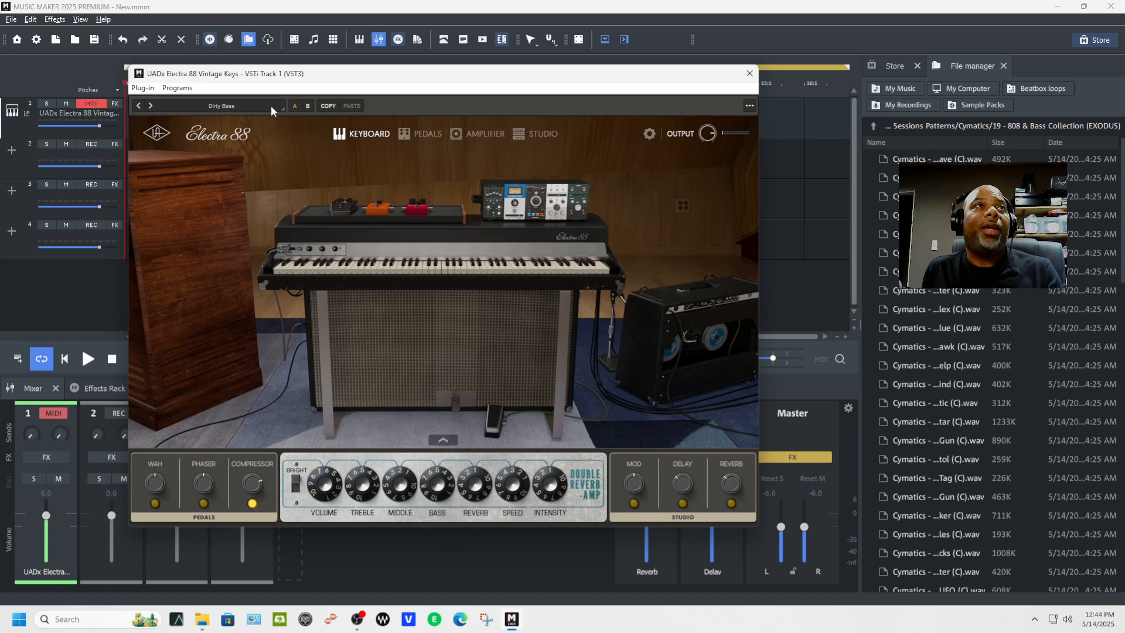
{"action": "left_click", "coordinate": [154, 105]}
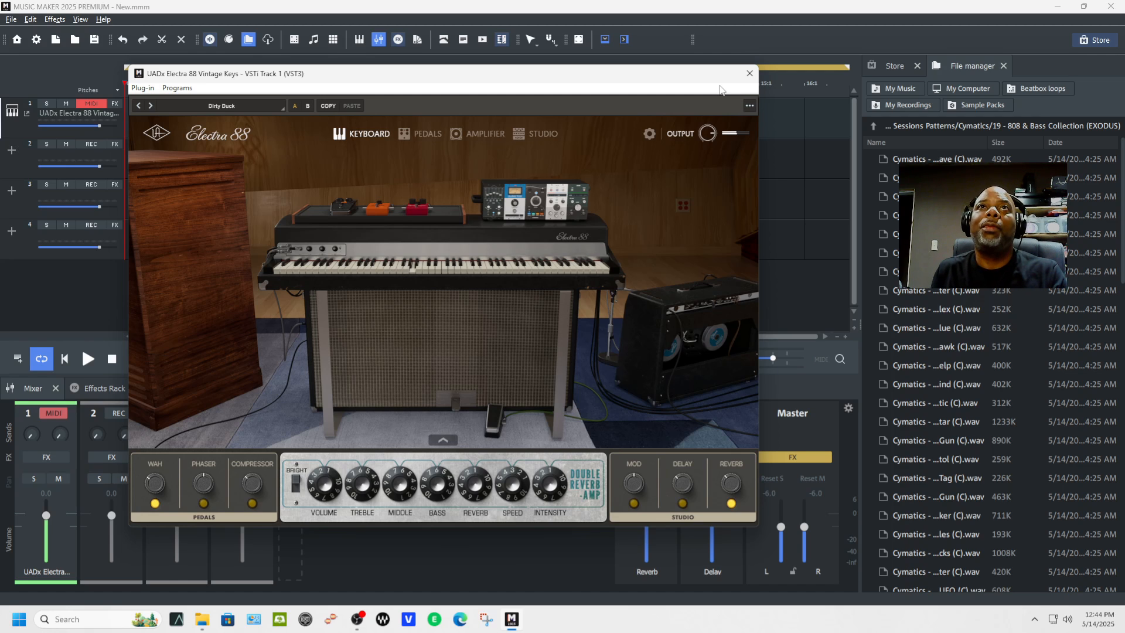
{"action": "left_click", "coordinate": [751, 74]}
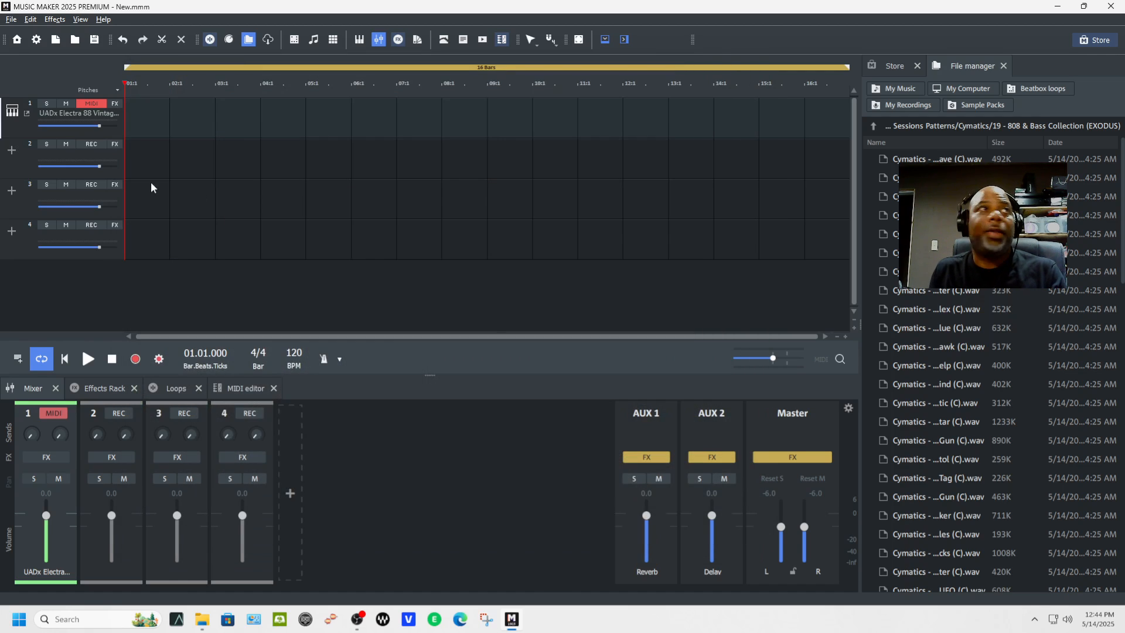
Step: Increase the height of track 1 and create an empty 4-bar MIDI object on it
{"action": "left_click_drag", "start_coordinate": [93, 139], "coordinate": [93, 190]}
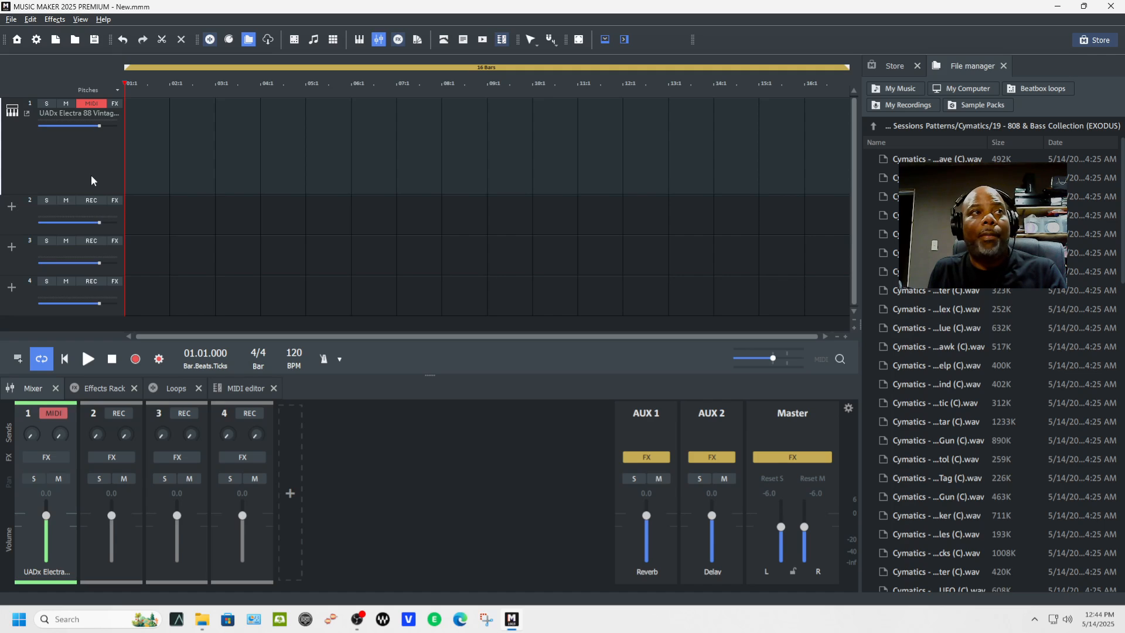
{"action": "right_click", "coordinate": [91, 180]}
{"action": "mouse_move", "coordinate": [138, 306]}
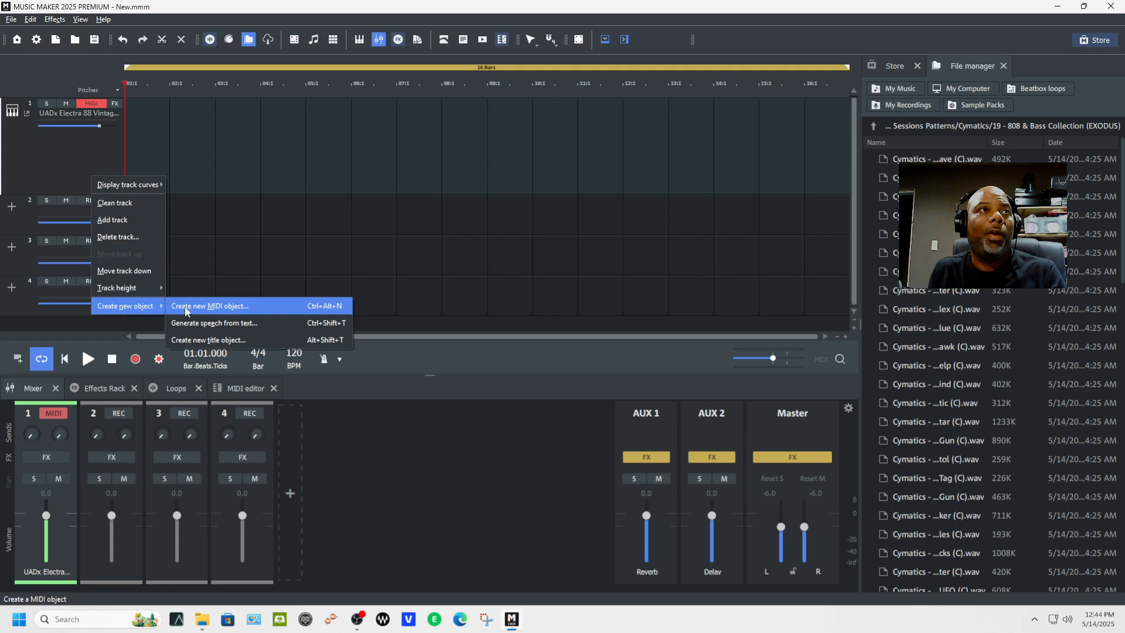
{"action": "left_click", "coordinate": [201, 307]}
{"action": "left_click", "coordinate": [198, 354]}
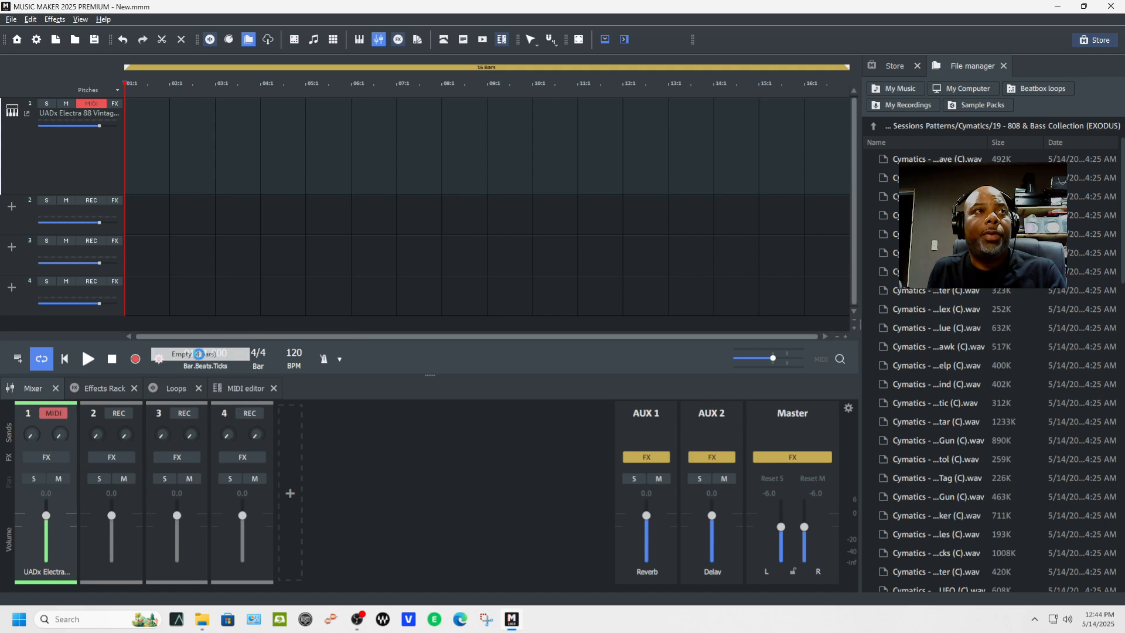
Step: Shorten the arrangement's loop range to 4 bars and open the empty MIDI object in the MIDI editor
{"action": "left_click_drag", "start_coordinate": [847, 70], "coordinate": [306, 83]}
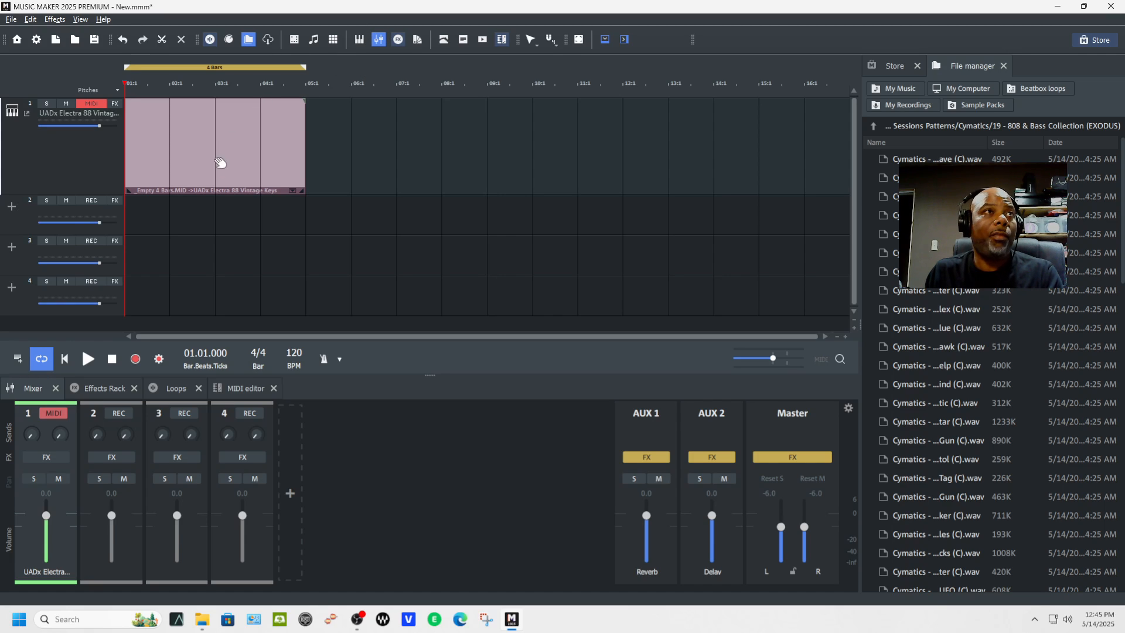
{"action": "left_click", "coordinate": [207, 179]}
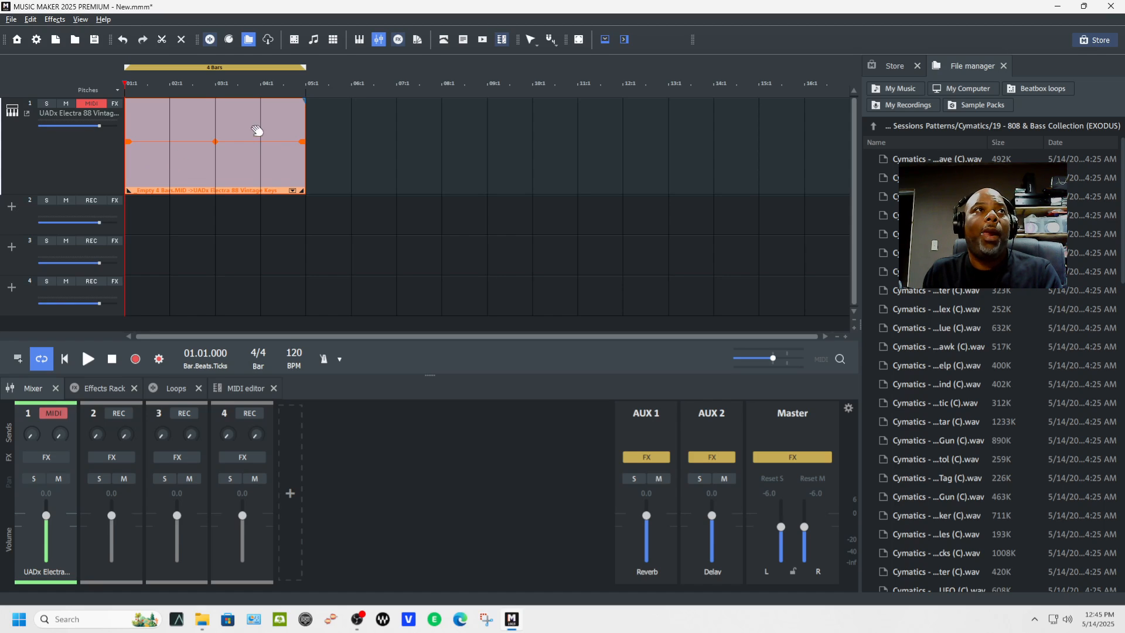
{"action": "right_click", "coordinate": [206, 170]}
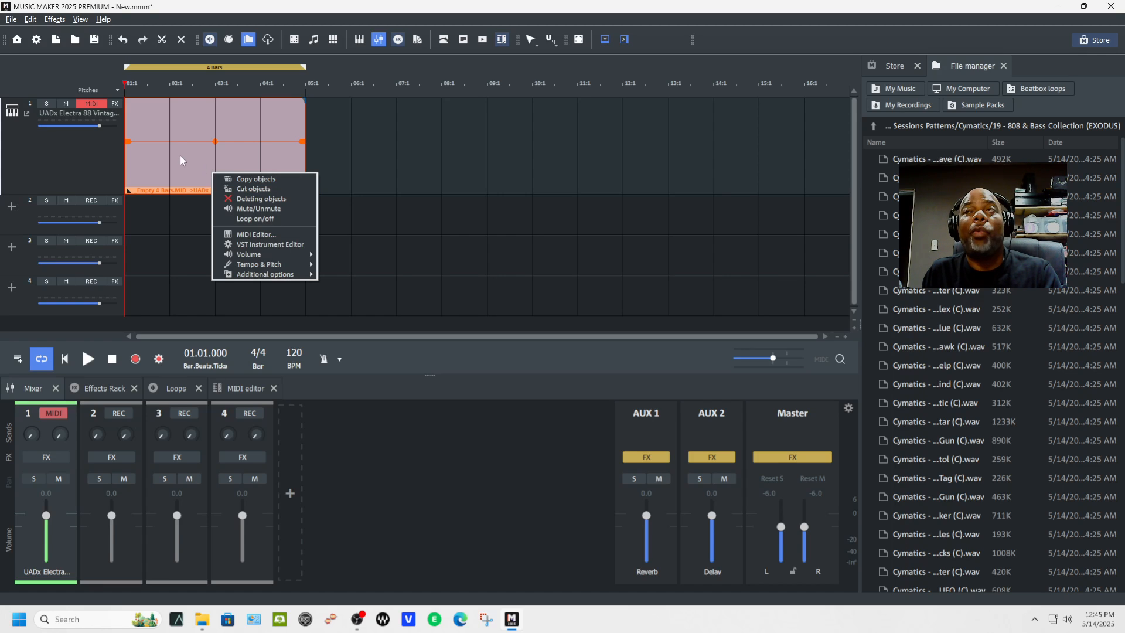
{"action": "left_click", "coordinate": [246, 237]}
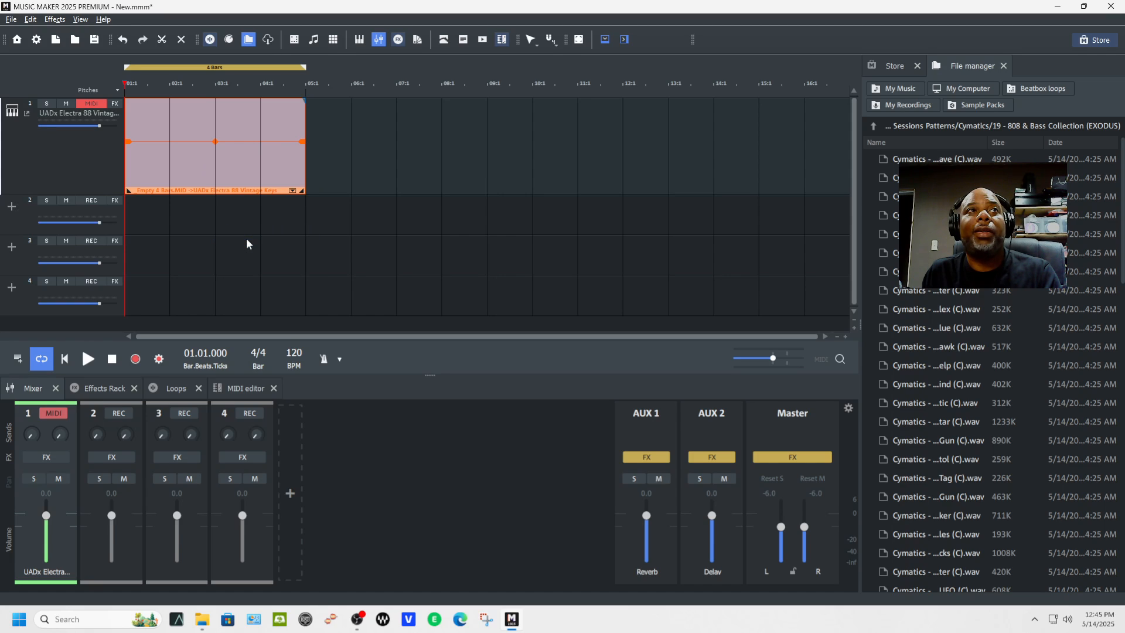
{"action": "left_click", "coordinate": [232, 389]}
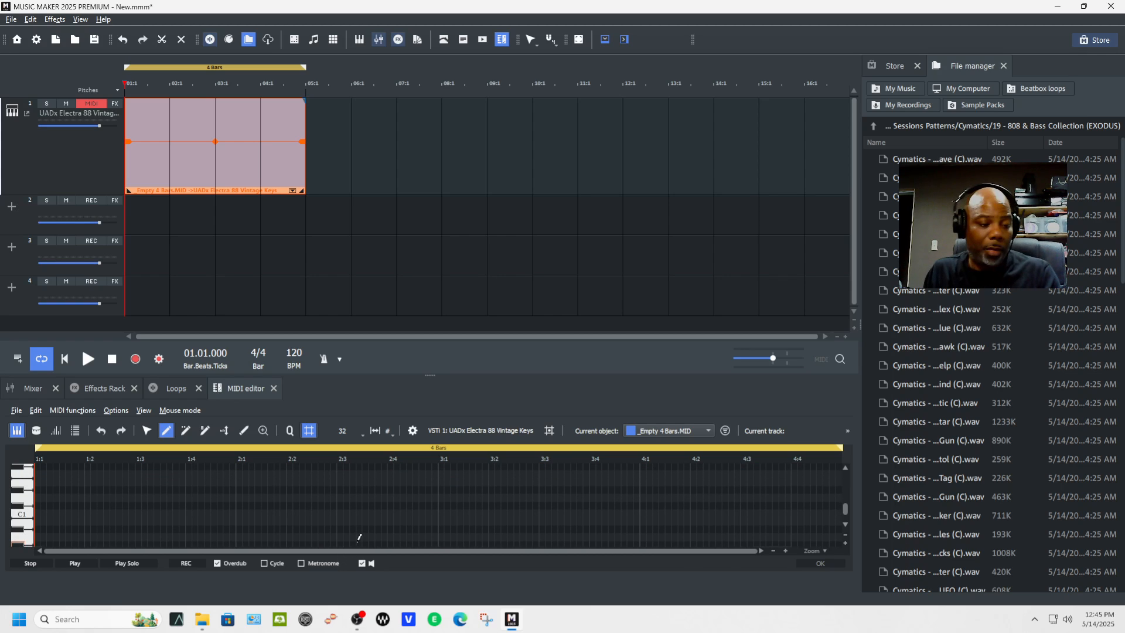
Step: Draw a note about two beats long at the start of bar 1 in the MIDI editor
{"action": "scroll", "coordinate": [394, 519], "scroll_direction": "down", "scroll_amount": 2}
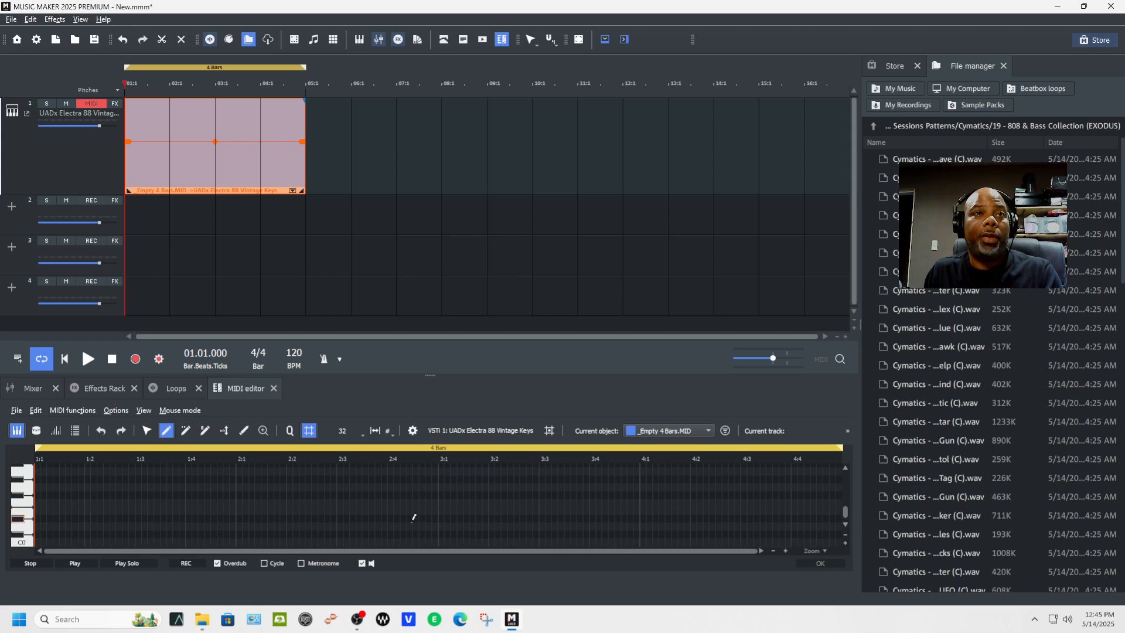
{"action": "scroll", "coordinate": [414, 518], "scroll_direction": "up", "scroll_amount": 5}
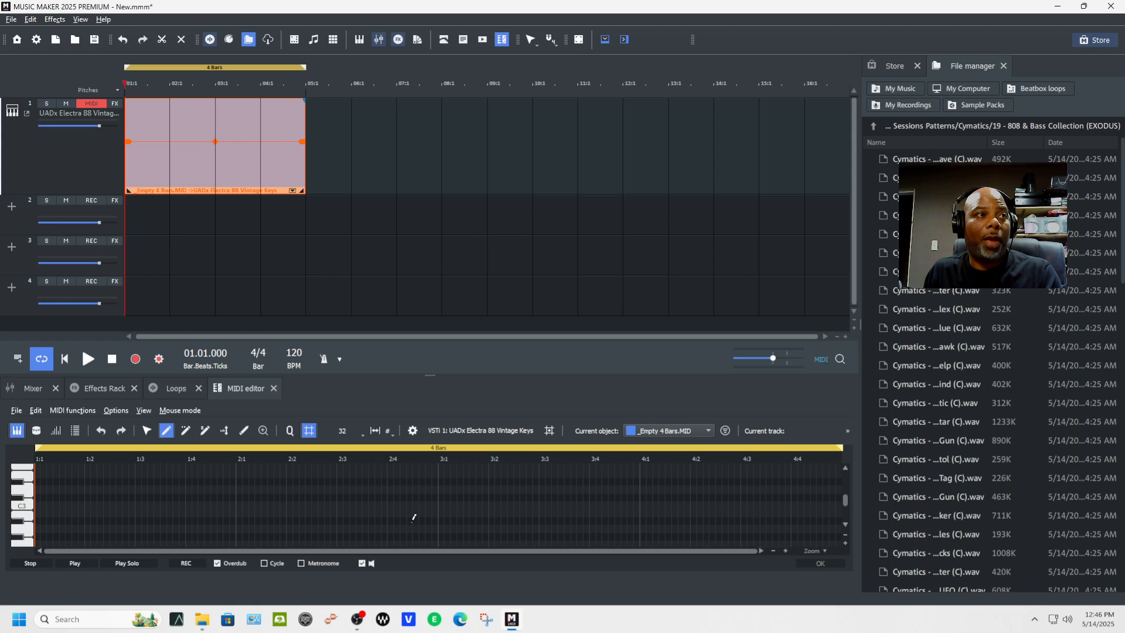
{"action": "scroll", "coordinate": [414, 518], "scroll_direction": "down", "scroll_amount": 3}
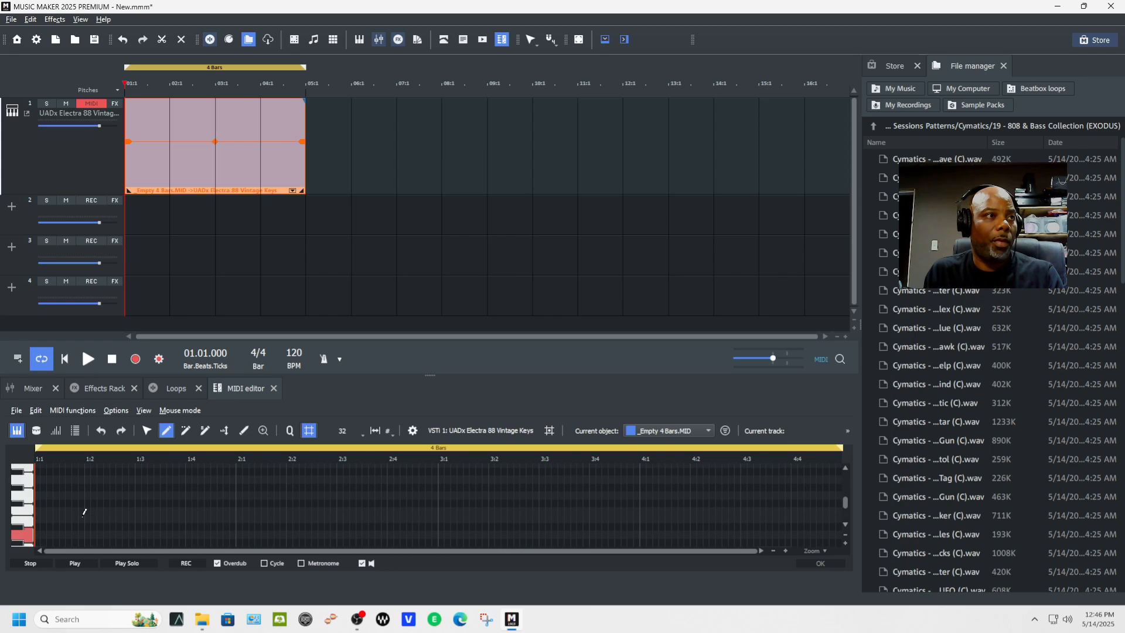
{"action": "left_click_drag", "start_coordinate": [41, 529], "coordinate": [136, 521]}
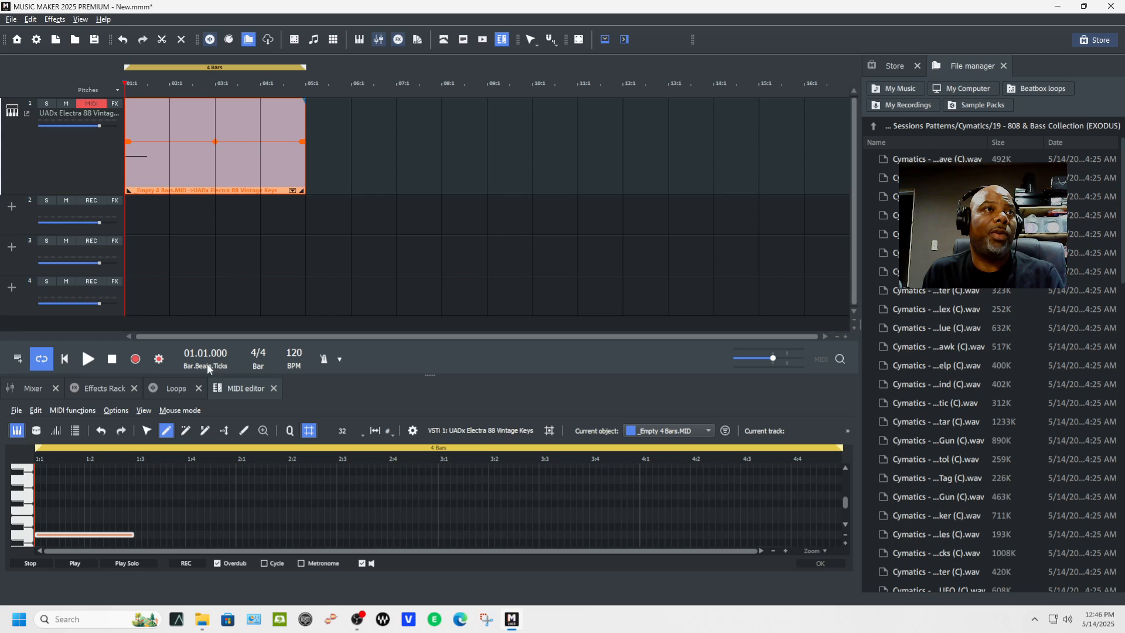
Step: Set the project tempo to 95 BPM and play back the first note
{"action": "double_click", "coordinate": [297, 352]}
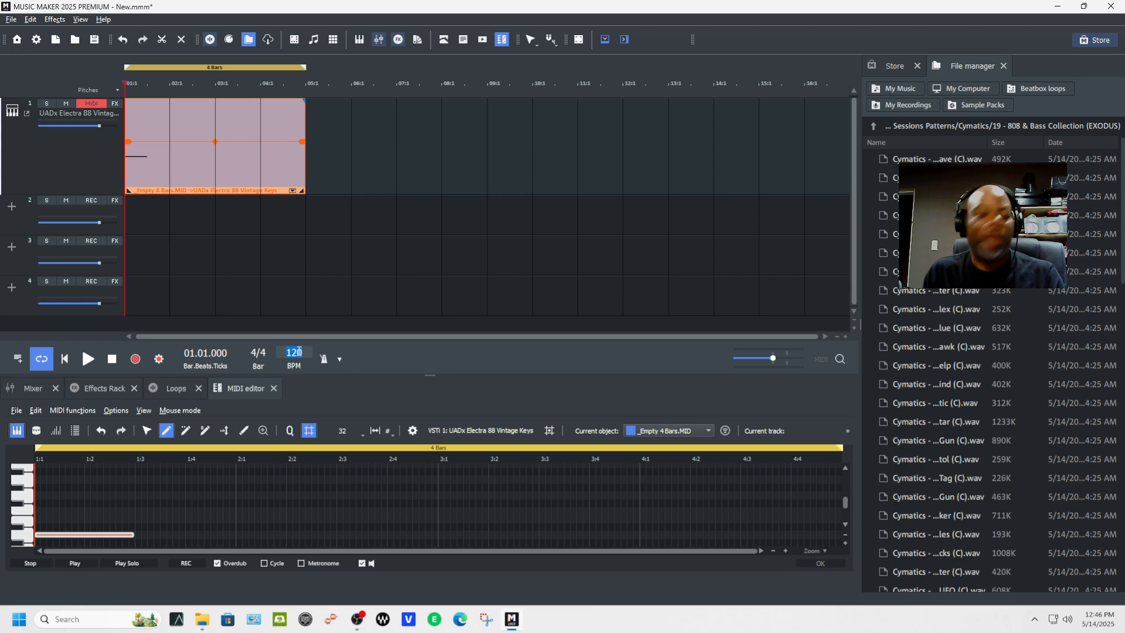
{"action": "type", "text": "95"}
{"action": "key", "text": "Return"}
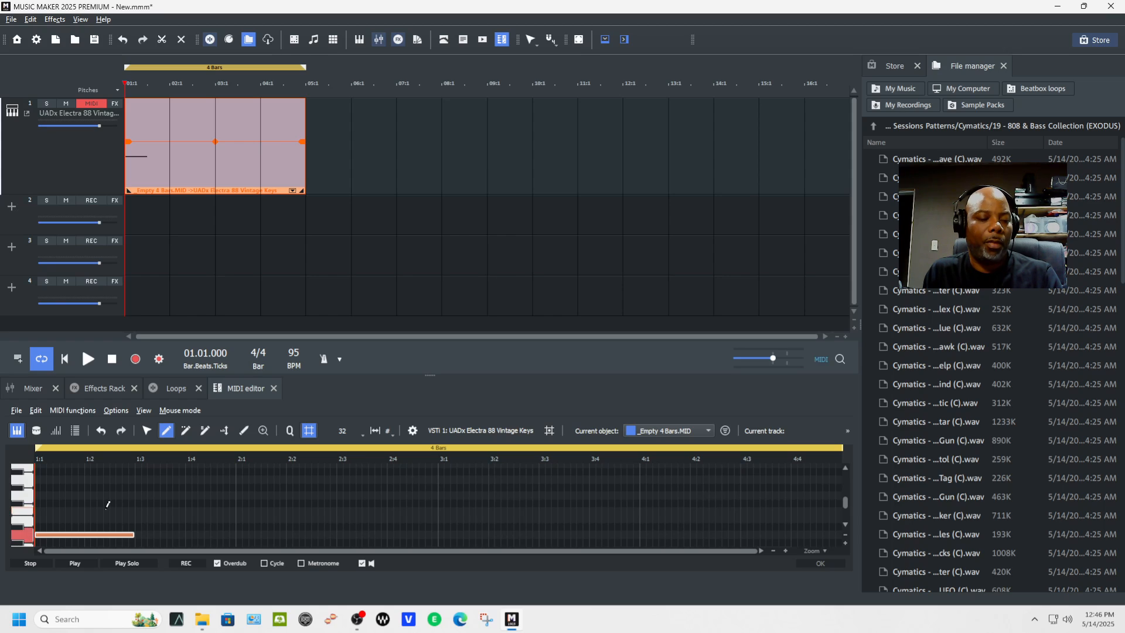
{"action": "key", "text": "space"}
{"action": "key", "text": "space"}
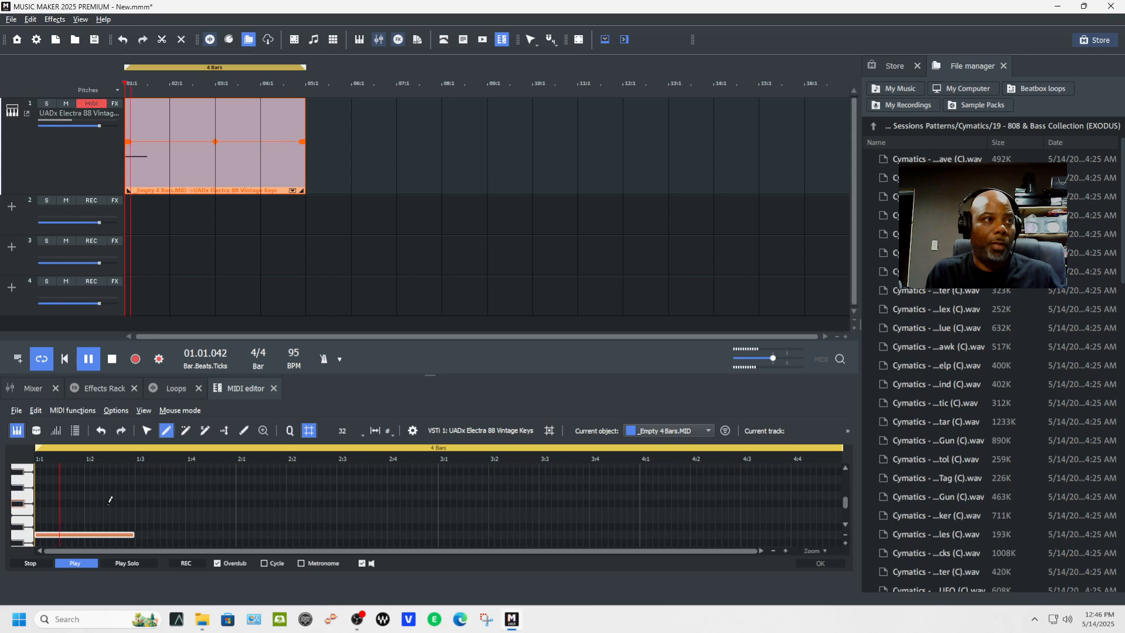
Step: Shorten the first note to one beat, add successively higher notes about one beat long at 1:2 and 1:3, and audition them
{"action": "mouse_move", "coordinate": [133, 527]}
{"action": "left_mouse_down"}
{"action": "mouse_move", "coordinate": [83, 526]}
{"action": "mouse_move", "coordinate": [103, 511]}
{"action": "mouse_move", "coordinate": [134, 510]}
{"action": "left_mouse_up"}
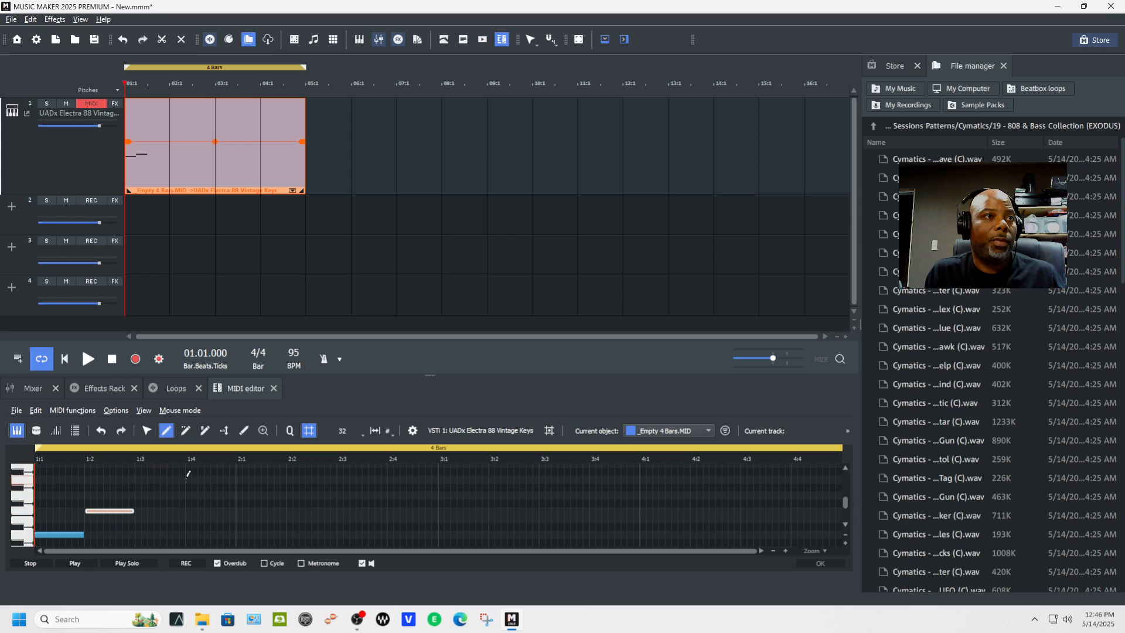
{"action": "right_click", "coordinate": [140, 481]}
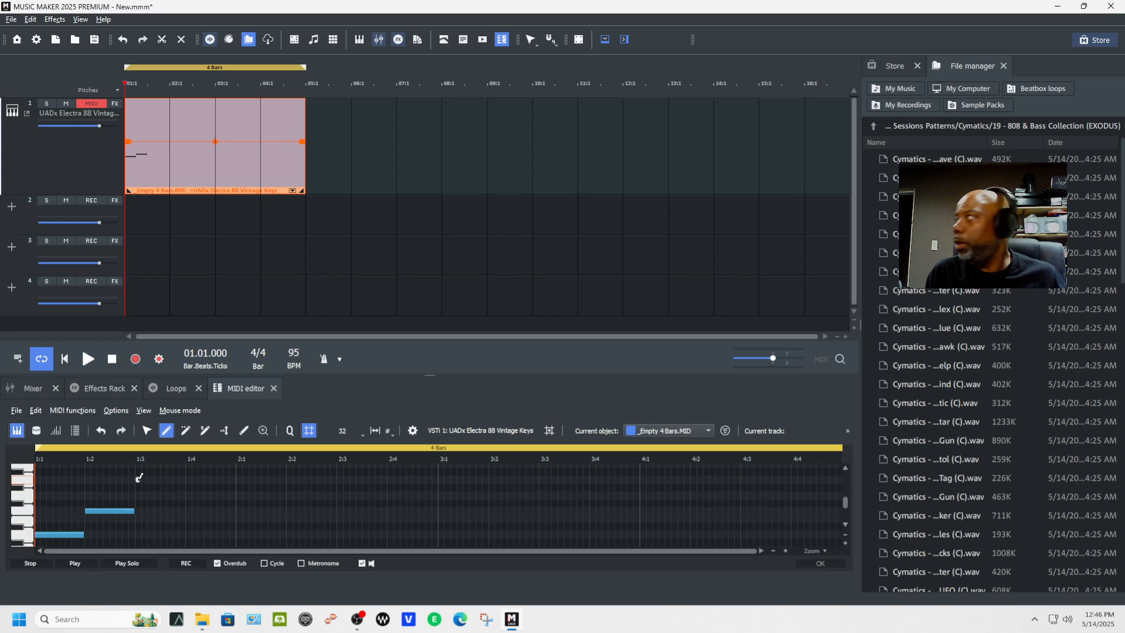
{"action": "left_click_drag", "start_coordinate": [138, 479], "coordinate": [188, 468]}
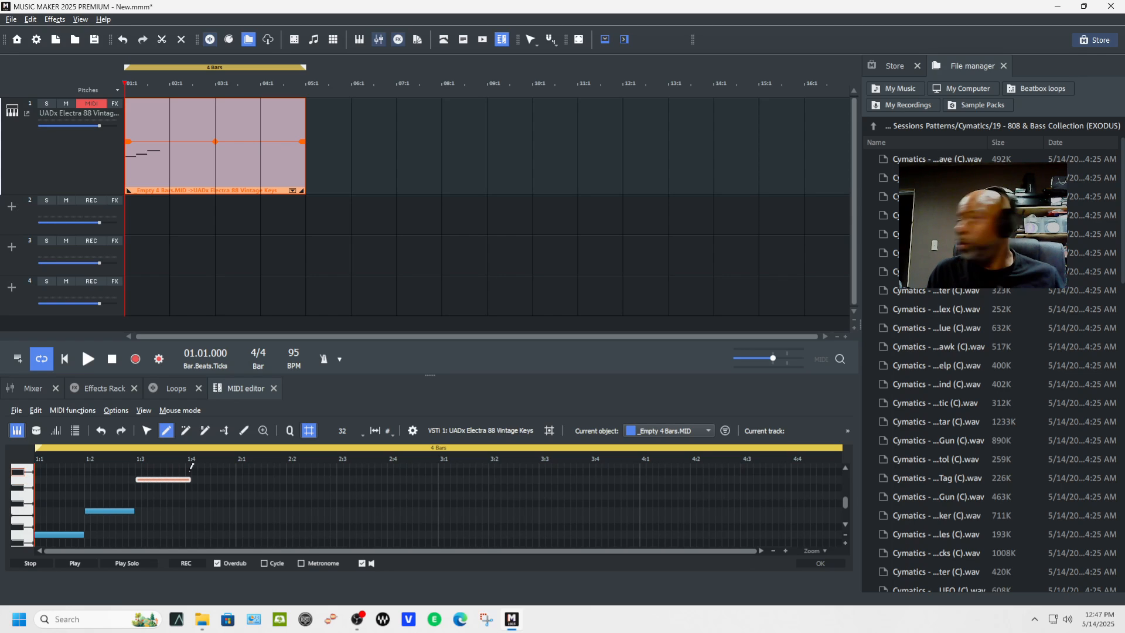
{"action": "key", "text": "space"}
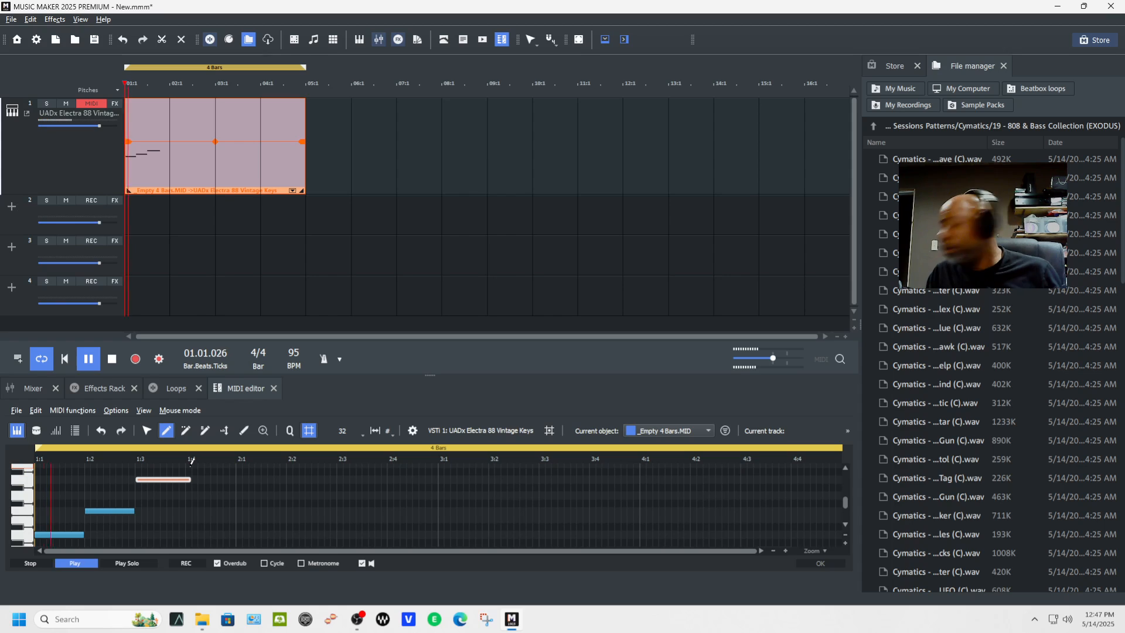
{"action": "key", "text": "space"}
Step: Add one-beat notes at 1:4, 2:1 and 2:2, repeating the 1:3 and 1:2 pitches for the last two, and audition the melody
{"action": "mouse_move", "coordinate": [190, 479]}
{"action": "left_mouse_down"}
{"action": "mouse_move", "coordinate": [188, 494]}
{"action": "mouse_move", "coordinate": [227, 494]}
{"action": "mouse_move", "coordinate": [286, 470]}
{"action": "mouse_move", "coordinate": [339, 508]}
{"action": "left_mouse_up"}
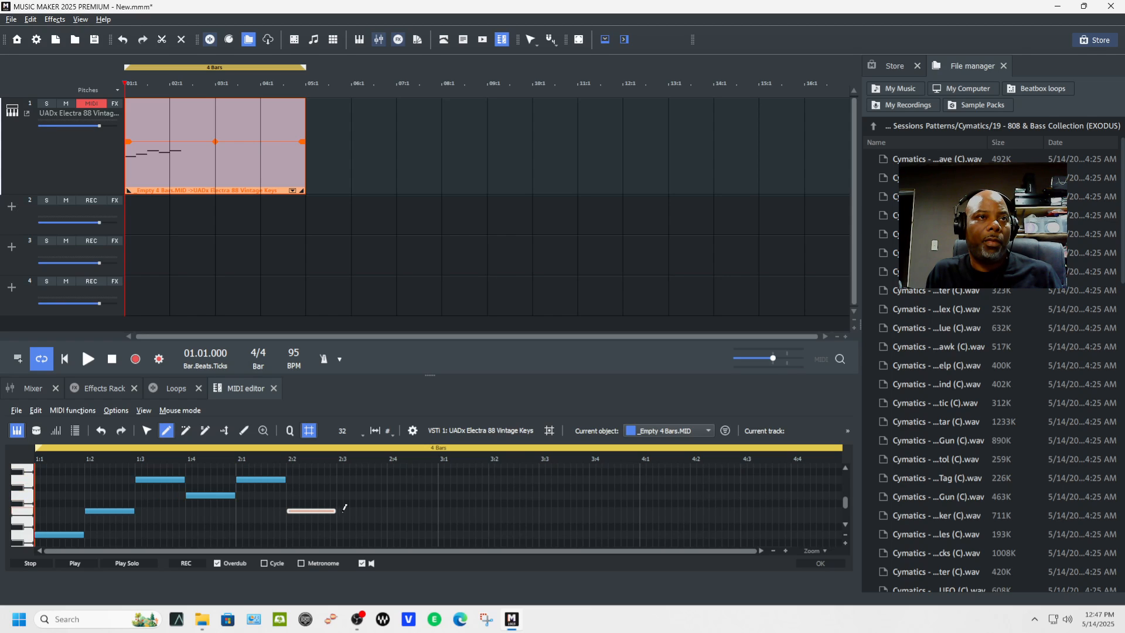
{"action": "key", "text": "space"}
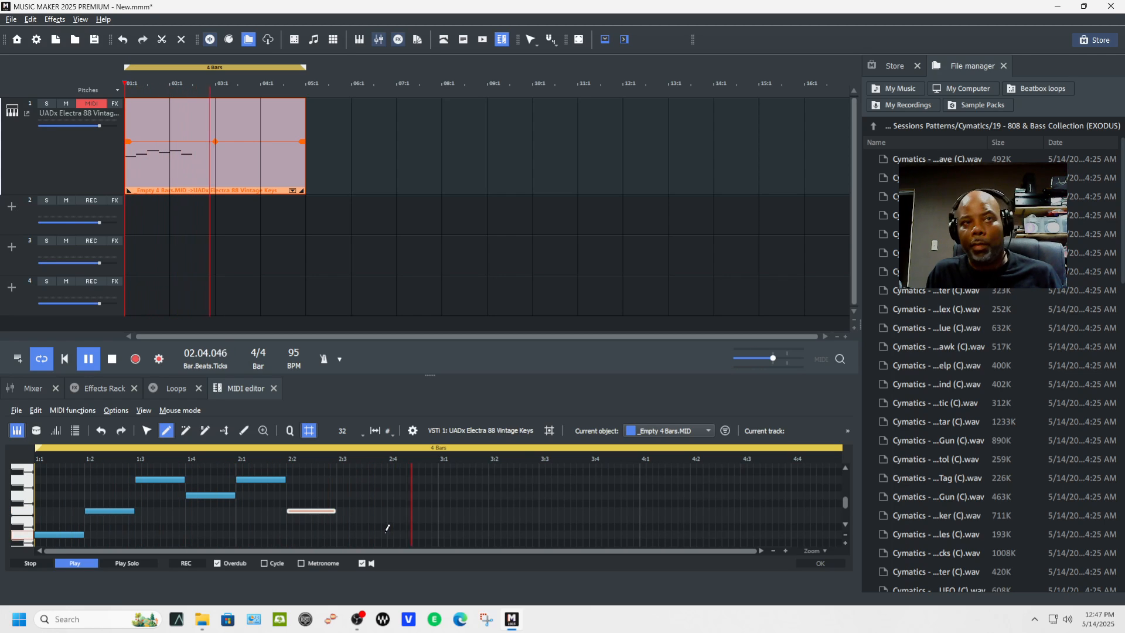
{"action": "key", "text": "space"}
Step: Complete bar 2 with one-beat notes at 2:3, on the 1:4 pitch, and lower at 2:4, and play the phrase back
{"action": "mouse_move", "coordinate": [344, 515]}
{"action": "left_mouse_down"}
{"action": "mouse_move", "coordinate": [389, 515]}
{"action": "mouse_move", "coordinate": [371, 511]}
{"action": "mouse_move", "coordinate": [372, 496]}
{"action": "mouse_move", "coordinate": [394, 518]}
{"action": "mouse_move", "coordinate": [444, 511]}
{"action": "left_mouse_up"}
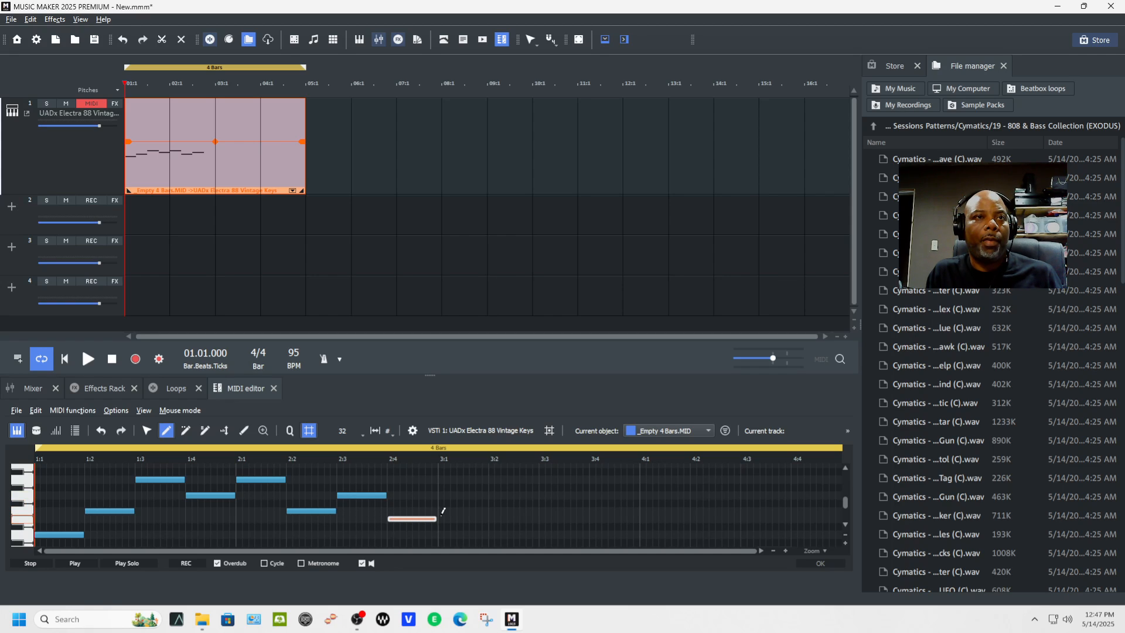
{"action": "key", "text": "space"}
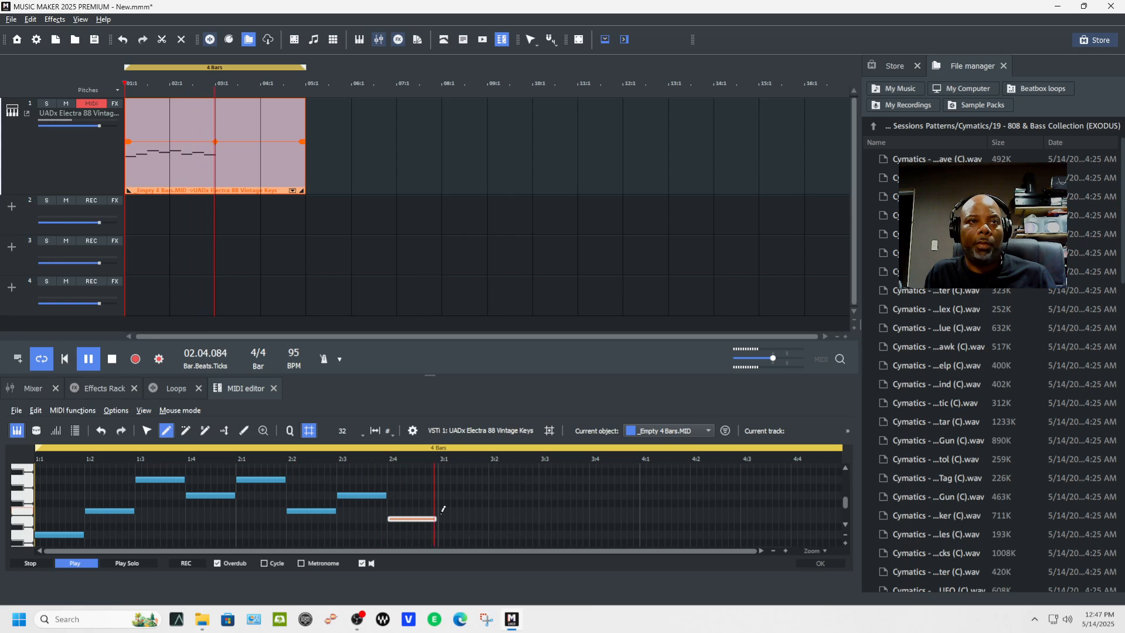
{"action": "key", "text": "space"}
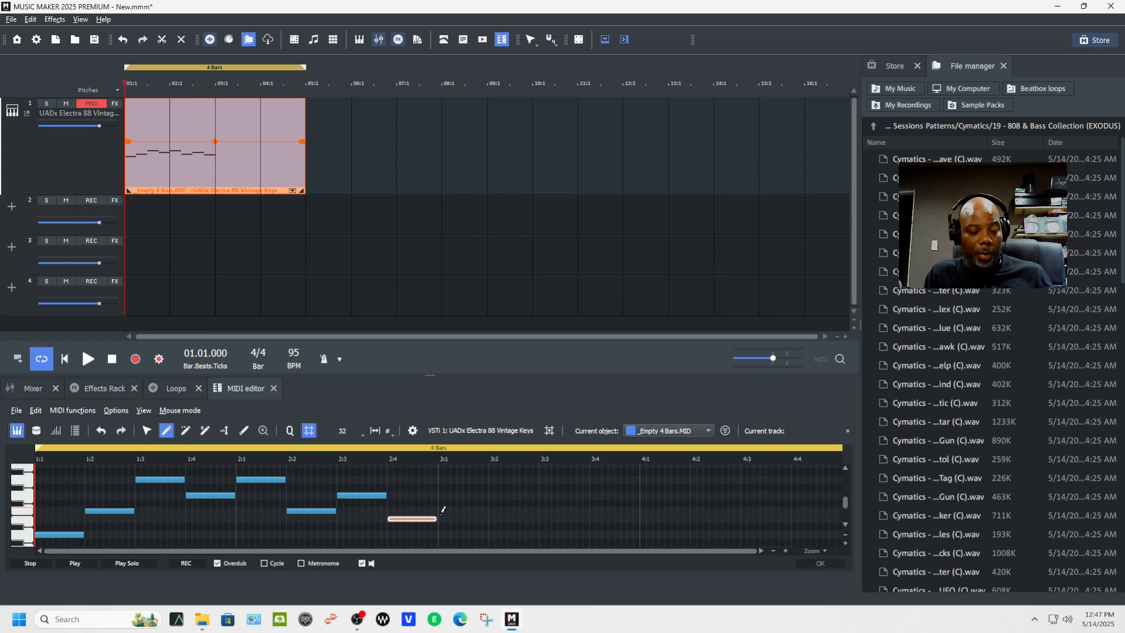
Step: Duplicate all the notes of bars 1 and 2 into bars 3 and 4 and play the full melody
{"action": "key", "text": "ctrl+a"}
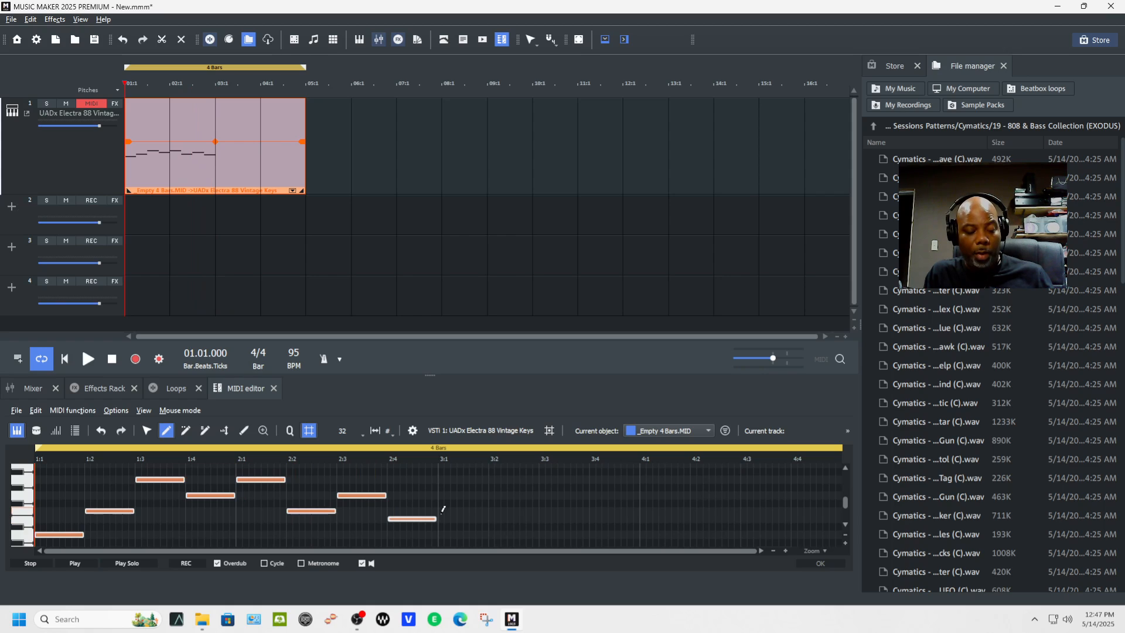
{"action": "key", "text": "ctrl+d"}
{"action": "key", "text": "space"}
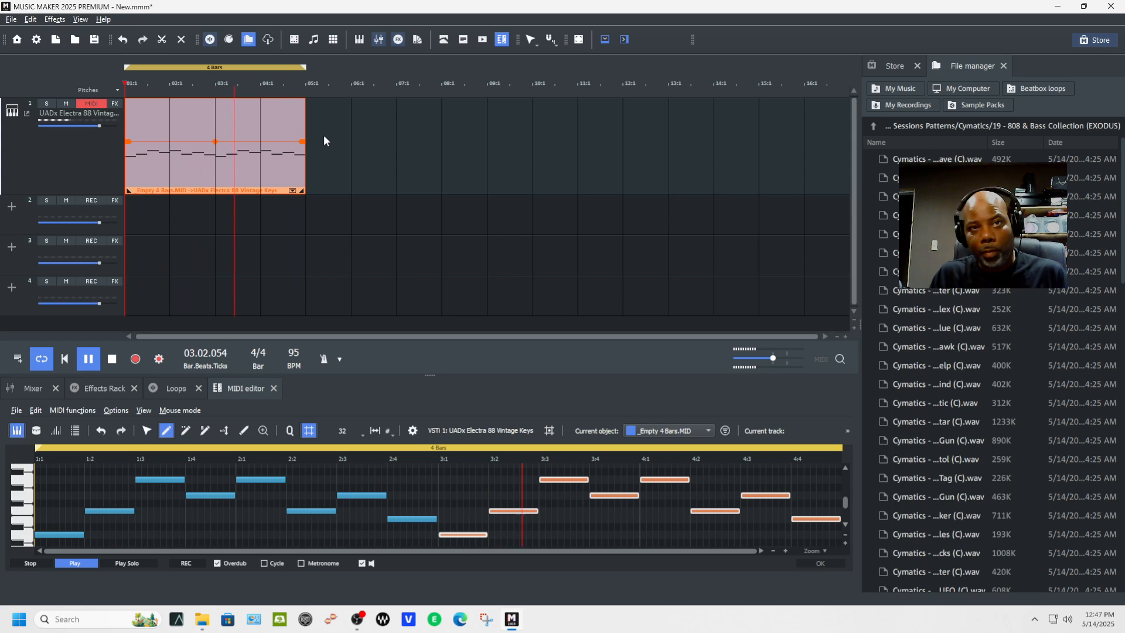
Step: Stop playback with track 1 reduced in height, and load the Analog Lab V instrument on track 2
{"action": "key", "text": "space"}
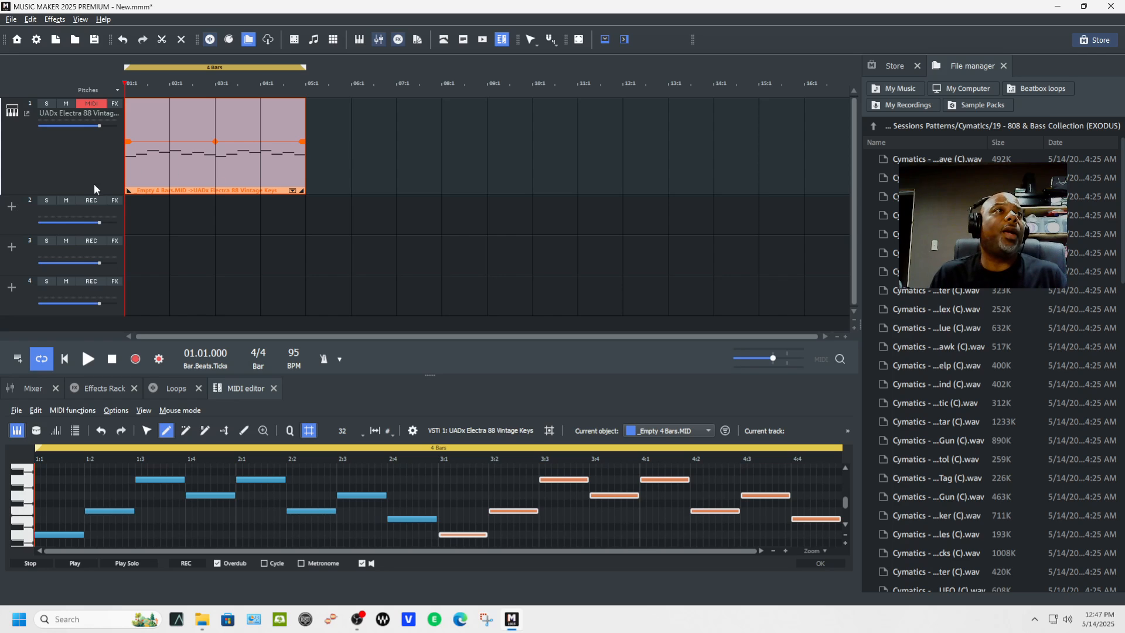
{"action": "left_click_drag", "start_coordinate": [94, 193], "coordinate": [97, 150]}
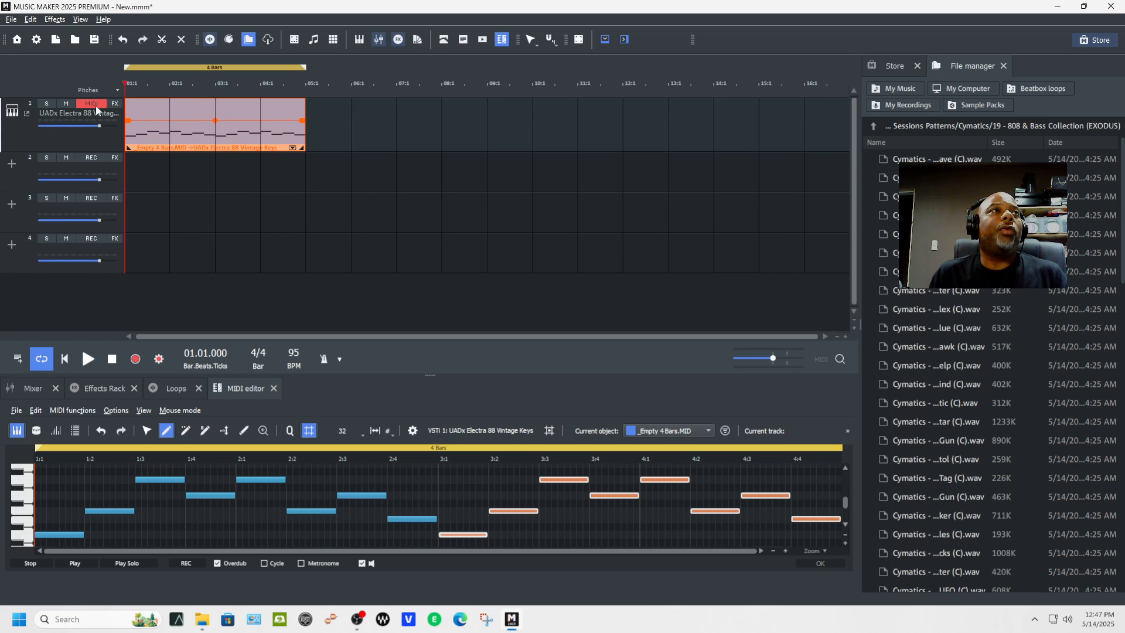
{"action": "left_click", "coordinate": [12, 164]}
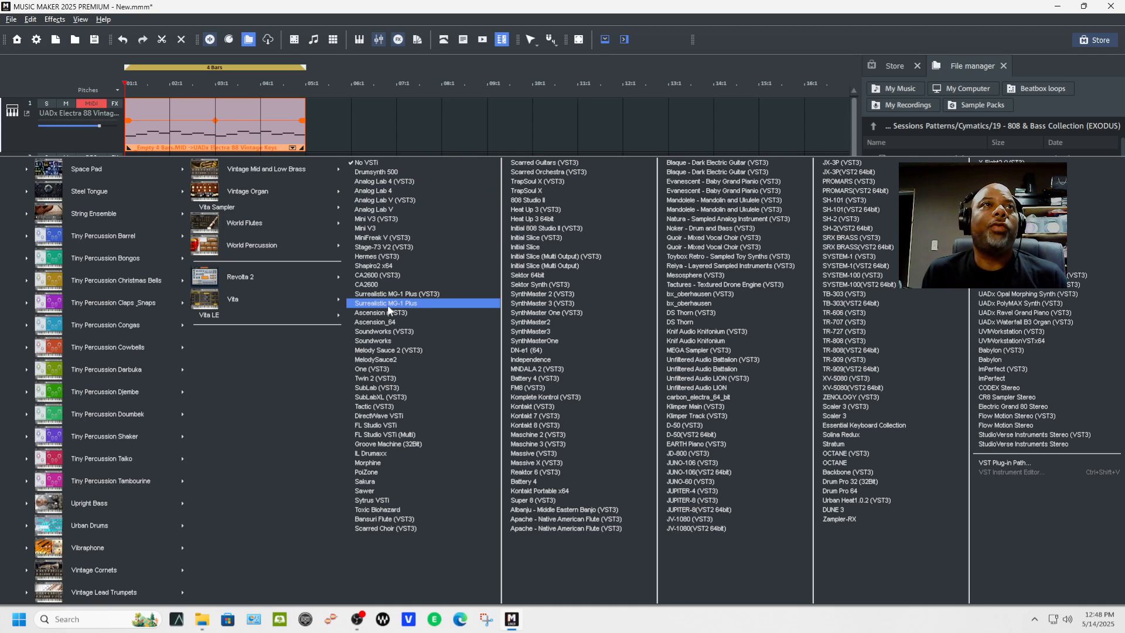
{"action": "left_click", "coordinate": [399, 209]}
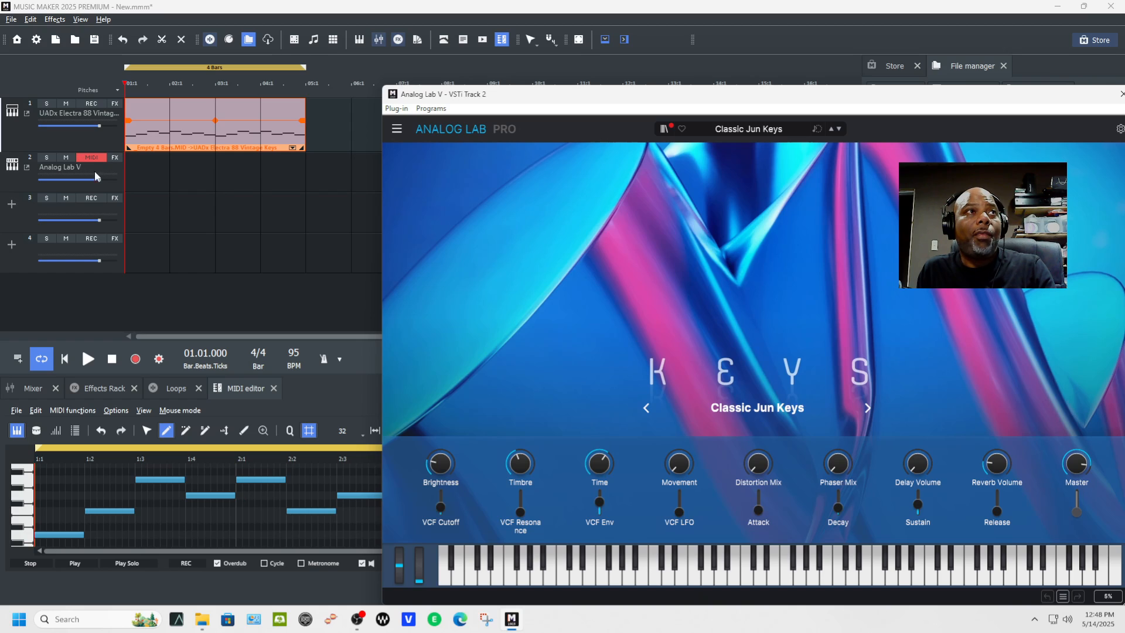
Step: Select track 2 with the loop browser shown, and move the Analog Lab V window aside and close it
{"action": "left_click", "coordinate": [106, 187]}
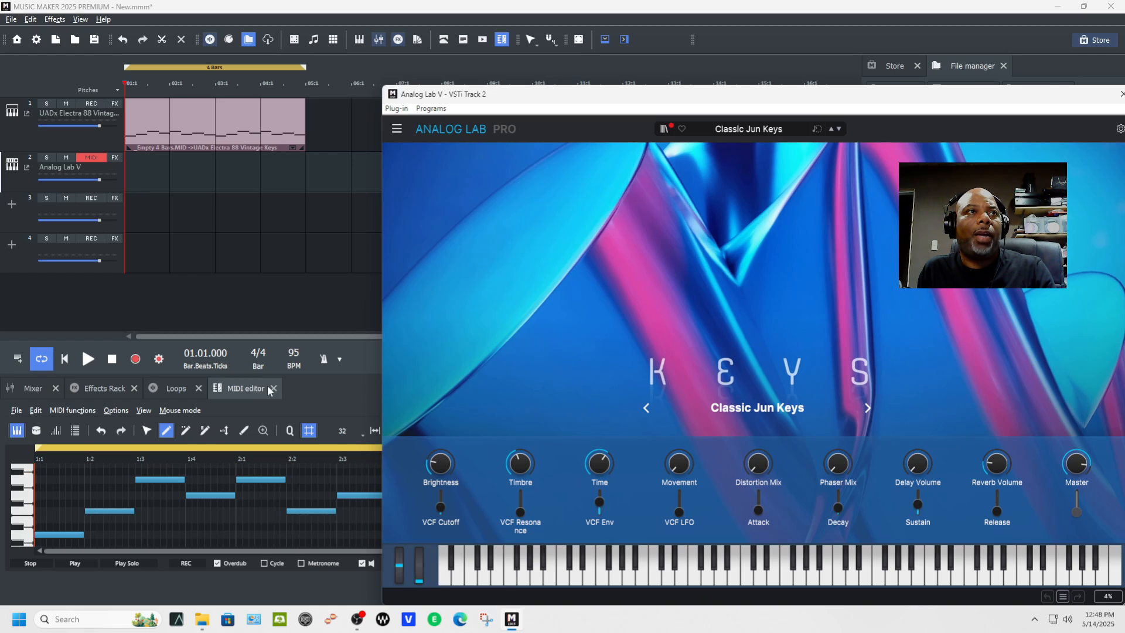
{"action": "left_click", "coordinate": [175, 388]}
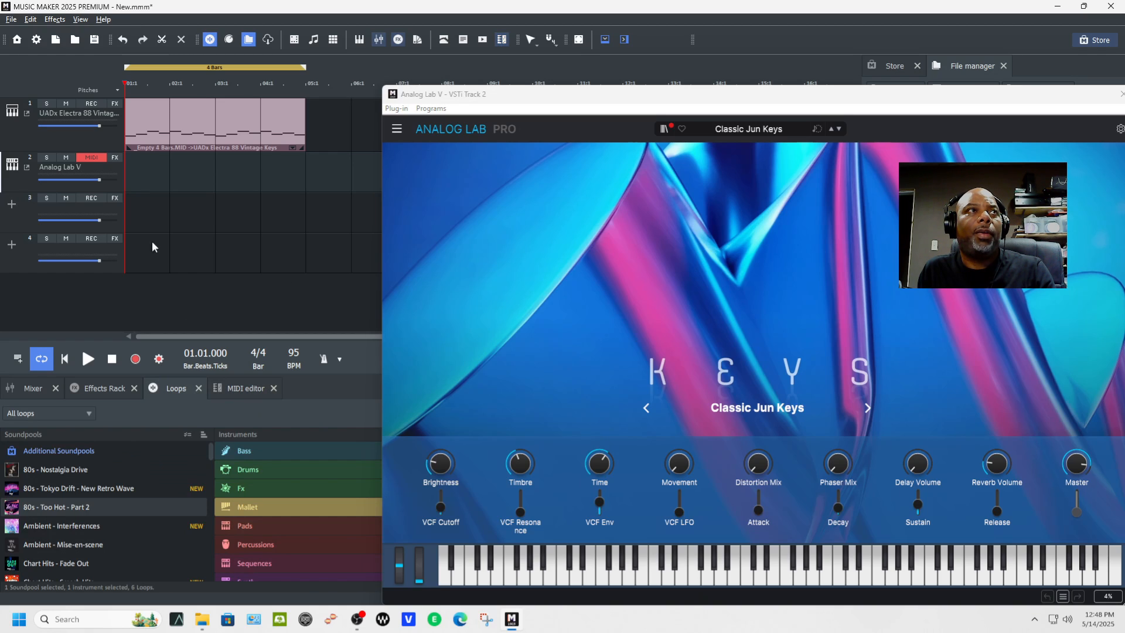
{"action": "left_click", "coordinate": [85, 143]}
{"action": "left_click", "coordinate": [75, 189]}
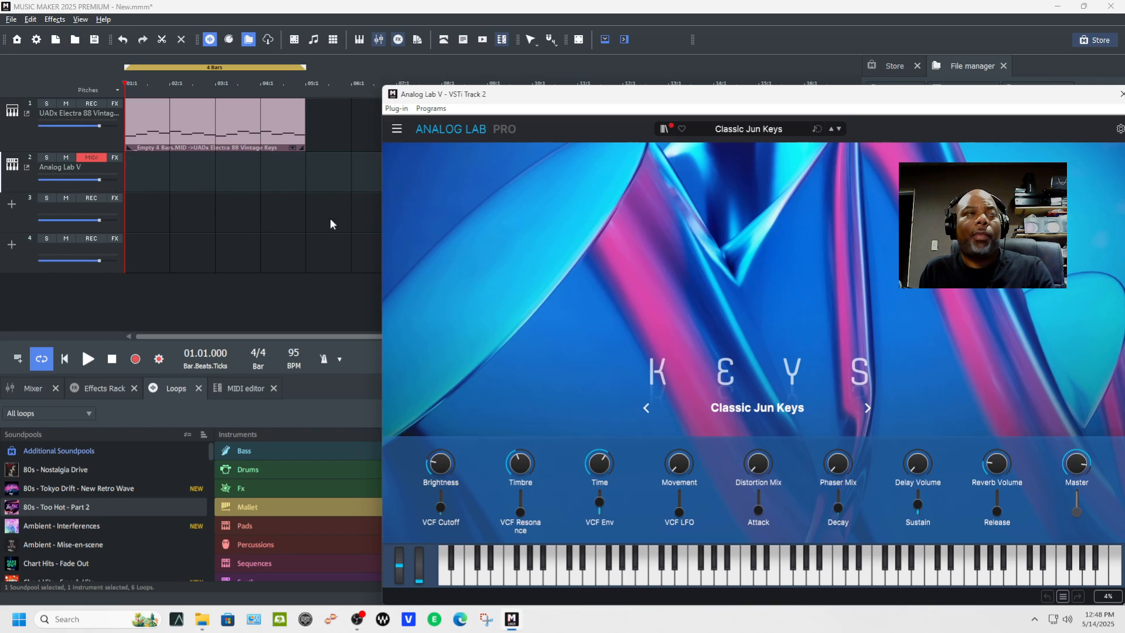
{"action": "left_click_drag", "start_coordinate": [1098, 102], "coordinate": [926, 102]}
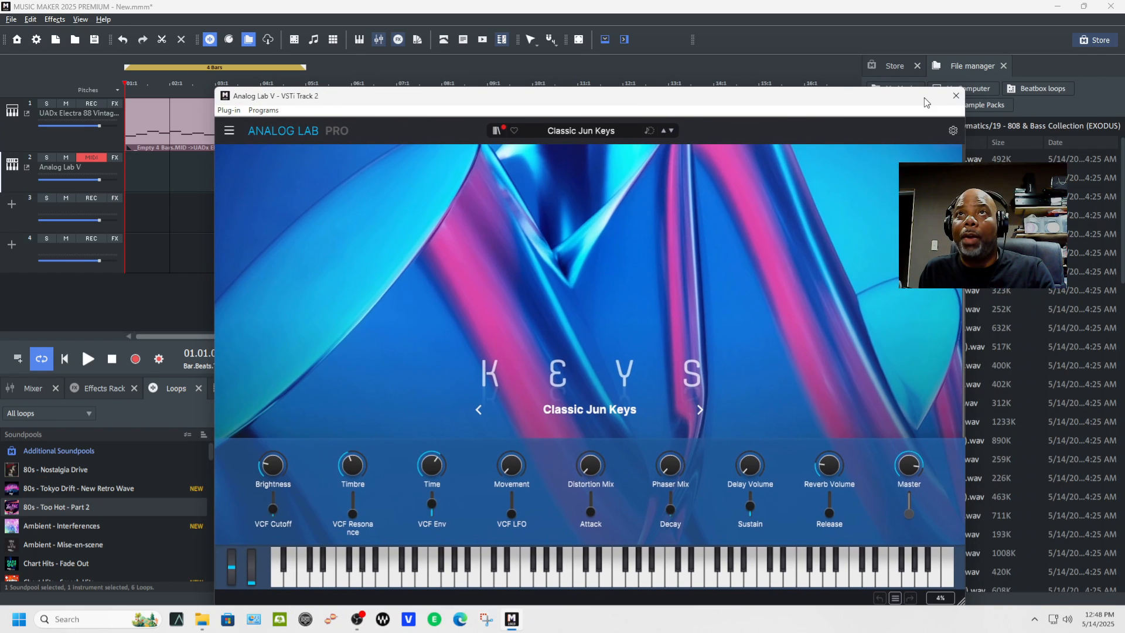
{"action": "left_click", "coordinate": [959, 99]}
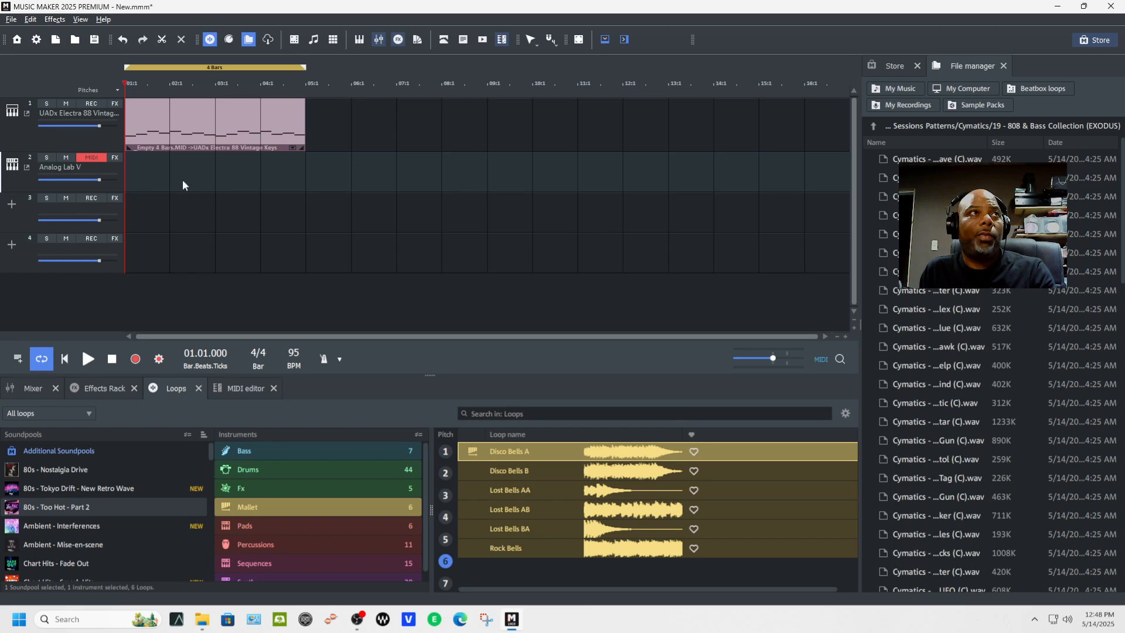
Step: Try solo and mute on track 2 with the Analog Lab V window open, restoring both and closing the window
{"action": "left_click", "coordinate": [47, 156]}
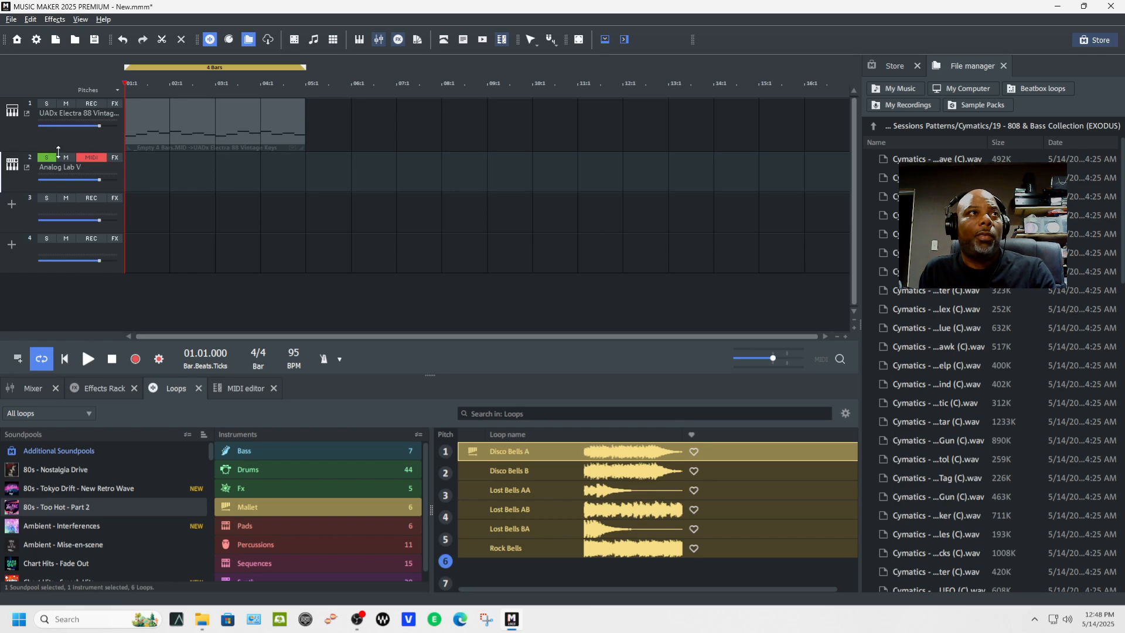
{"action": "left_click", "coordinate": [29, 166]}
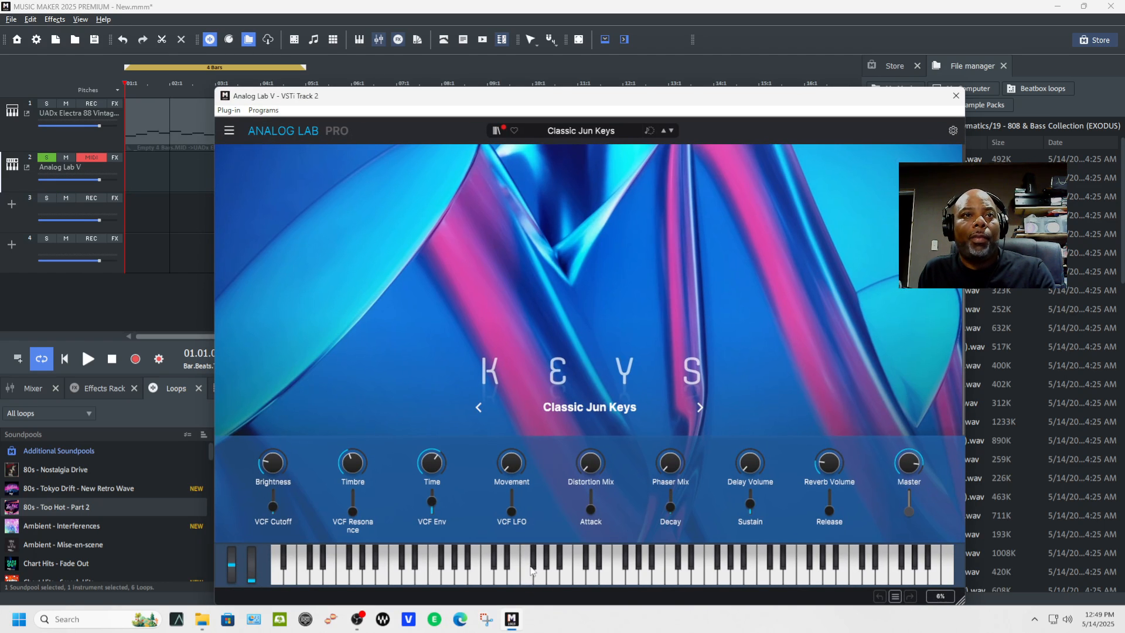
{"action": "left_click", "coordinate": [64, 159]}
{"action": "left_click", "coordinate": [65, 158]}
{"action": "left_click", "coordinate": [51, 157]}
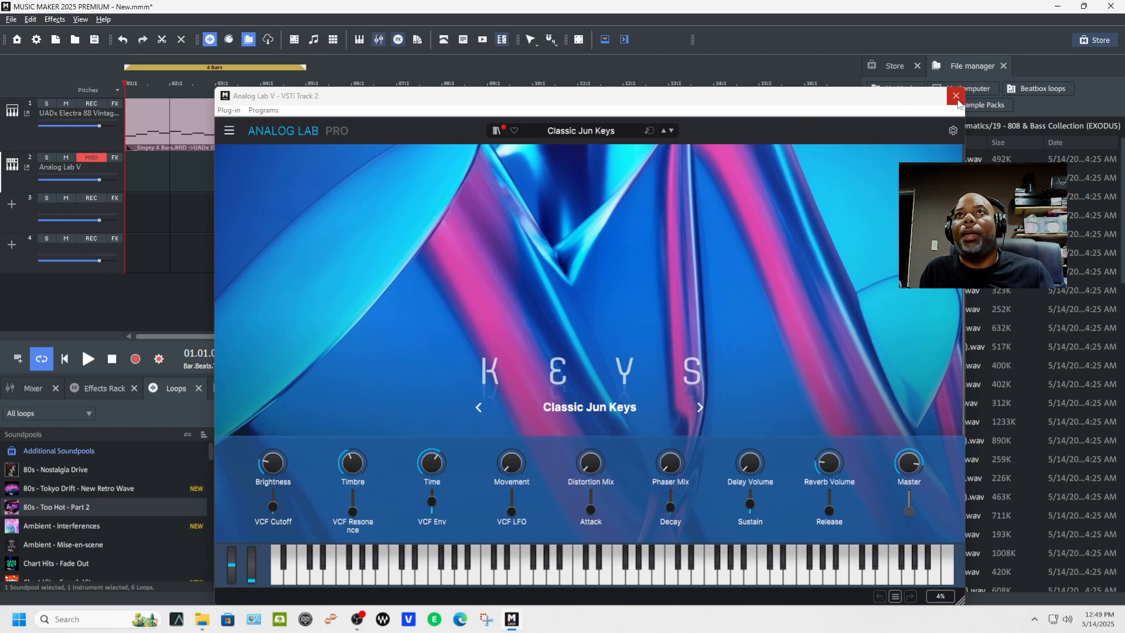
{"action": "left_click", "coordinate": [956, 96]}
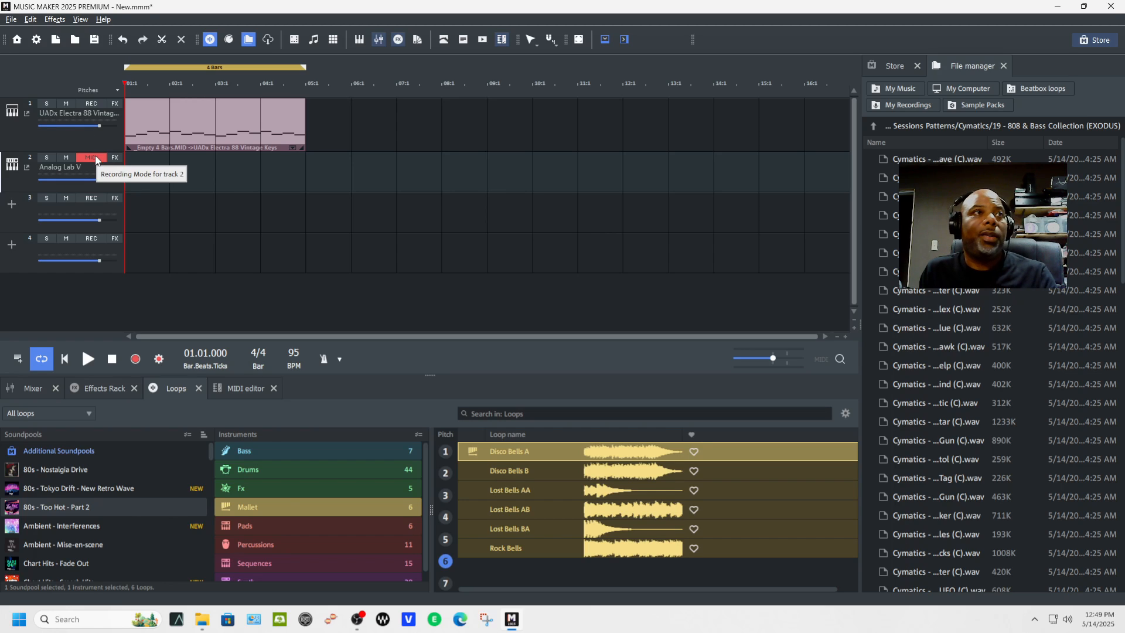
Step: Create an empty 4-bar MIDI object on track 2 and show it in the MIDI editor, comparing it with track 1's object
{"action": "left_click", "coordinate": [244, 389]}
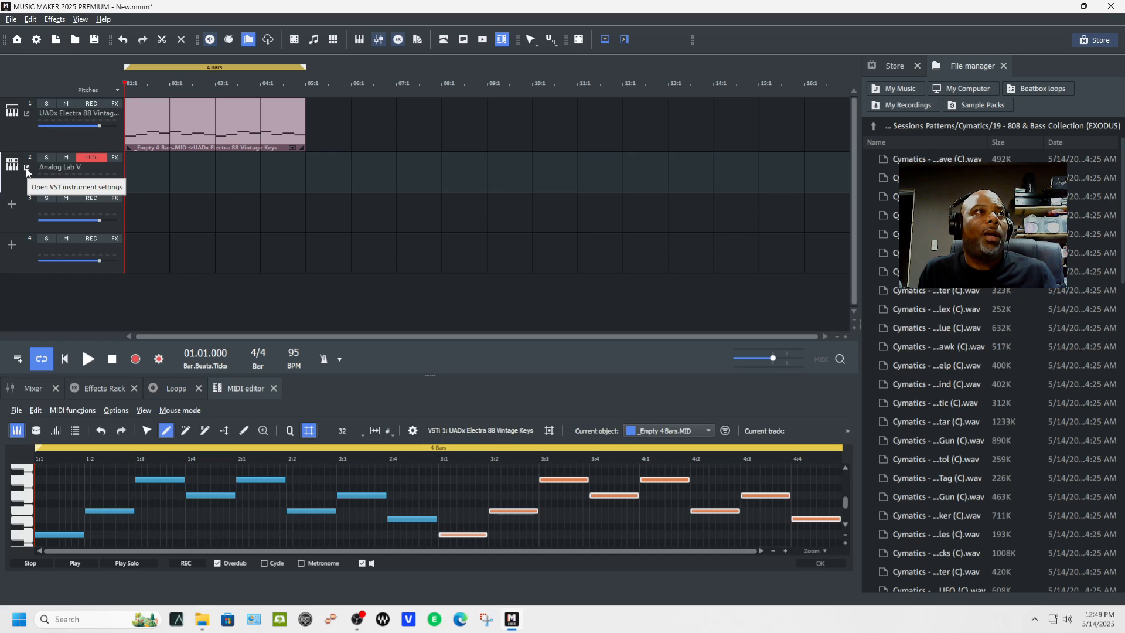
{"action": "right_click", "coordinate": [14, 179]}
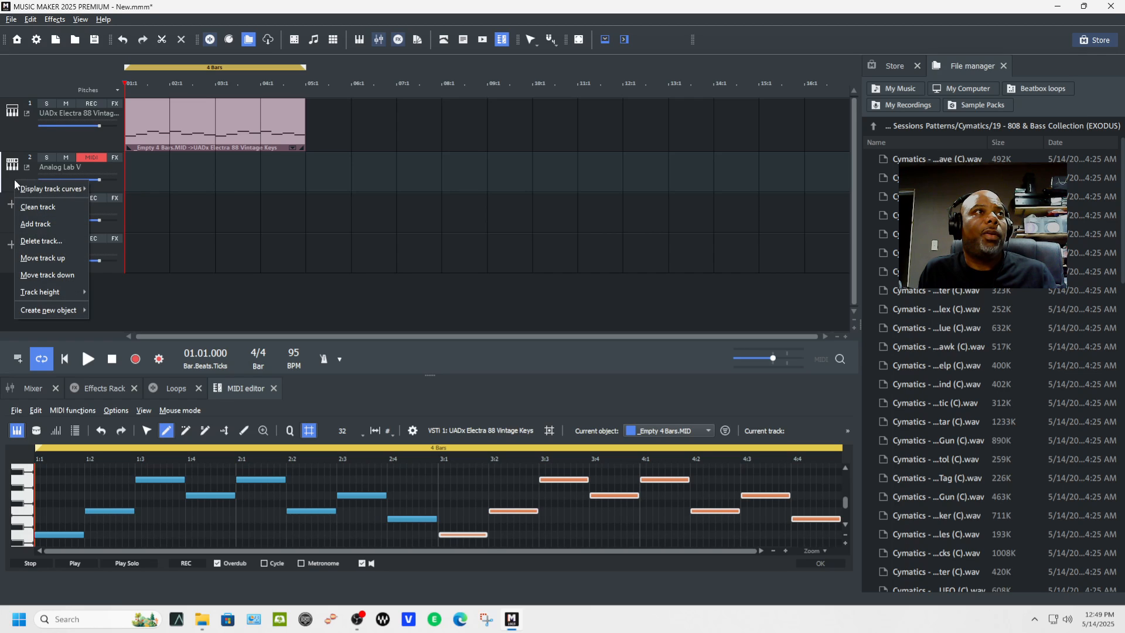
{"action": "left_click", "coordinate": [114, 311]}
{"action": "left_click", "coordinate": [123, 357]}
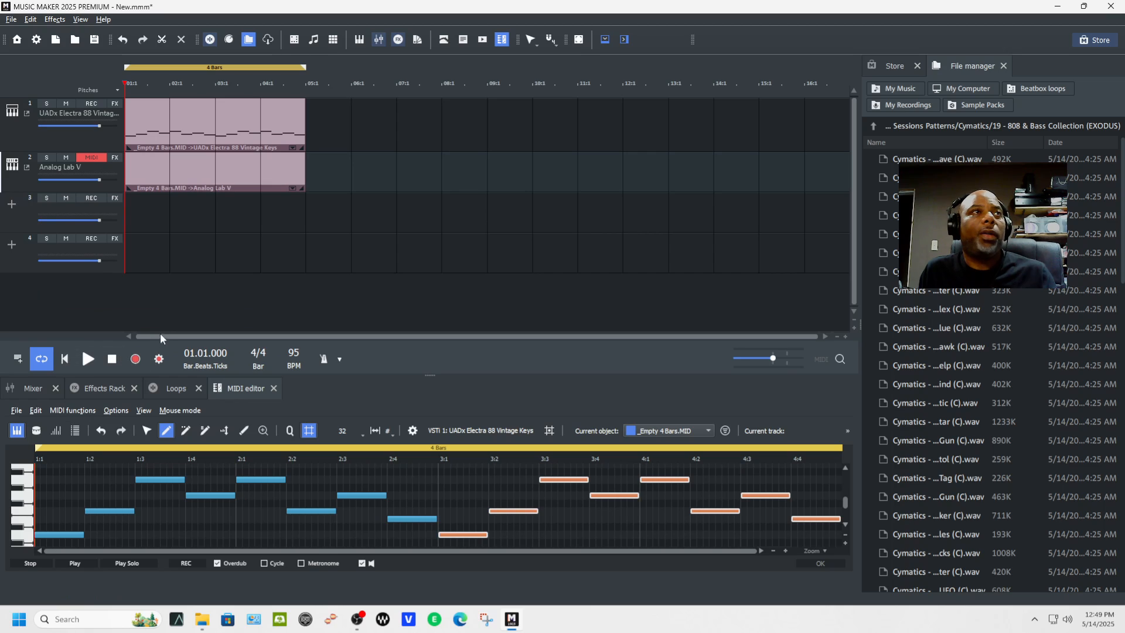
{"action": "left_click", "coordinate": [212, 177]}
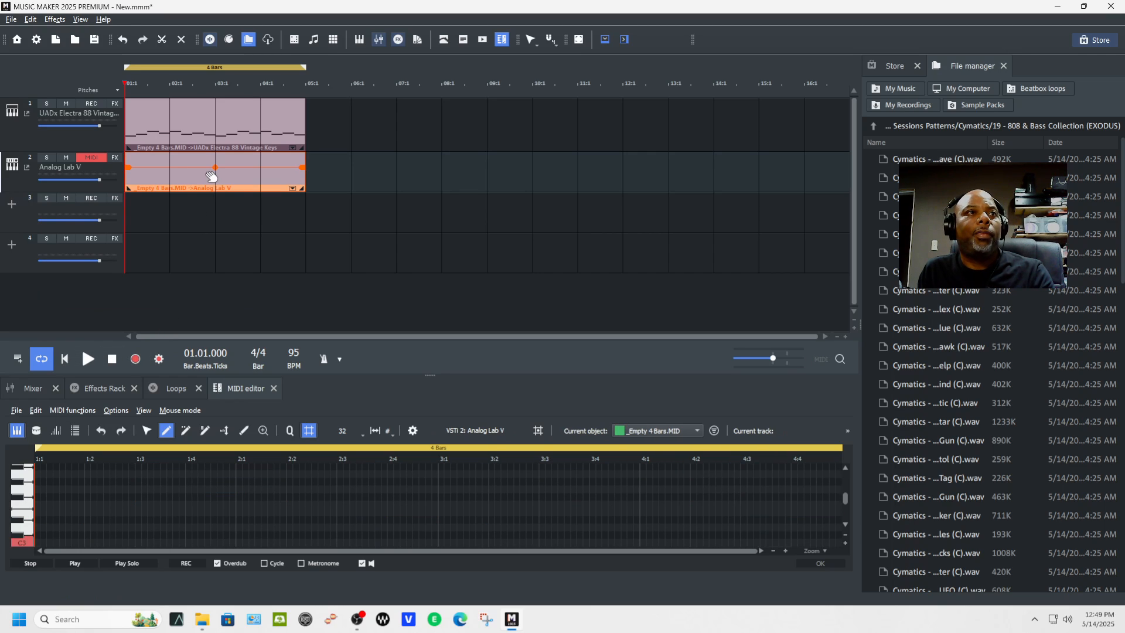
{"action": "left_click", "coordinate": [241, 138]}
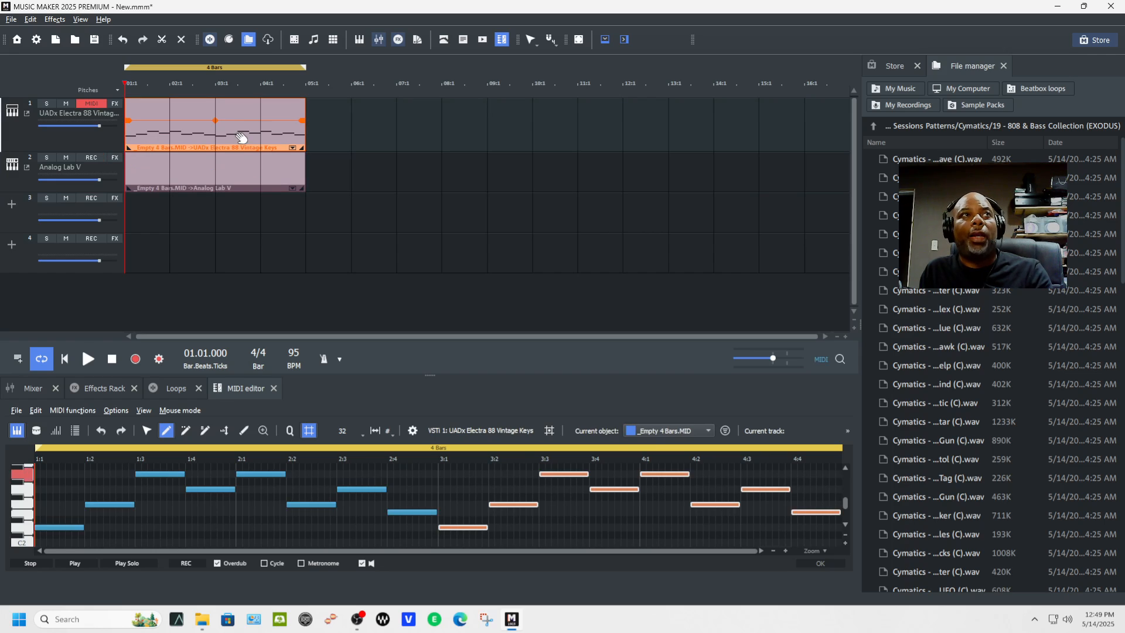
{"action": "left_click", "coordinate": [243, 187]}
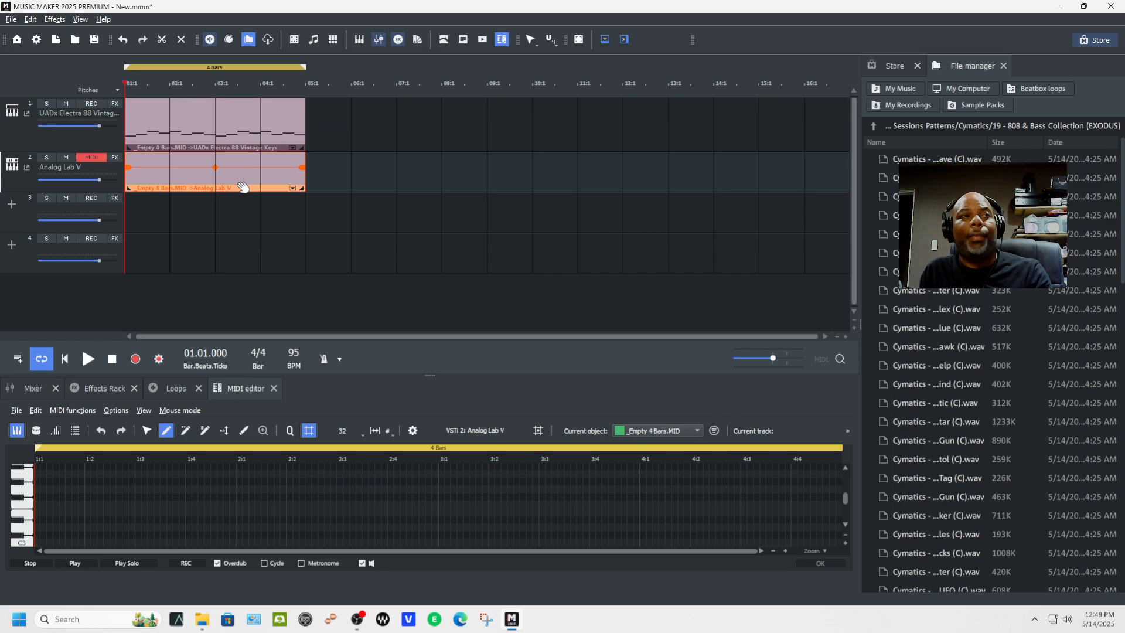
Step: Enlarge track 2 during playback and step through the Analog Lab V presets to Cinema Strings Pad
{"action": "key", "text": "space"}
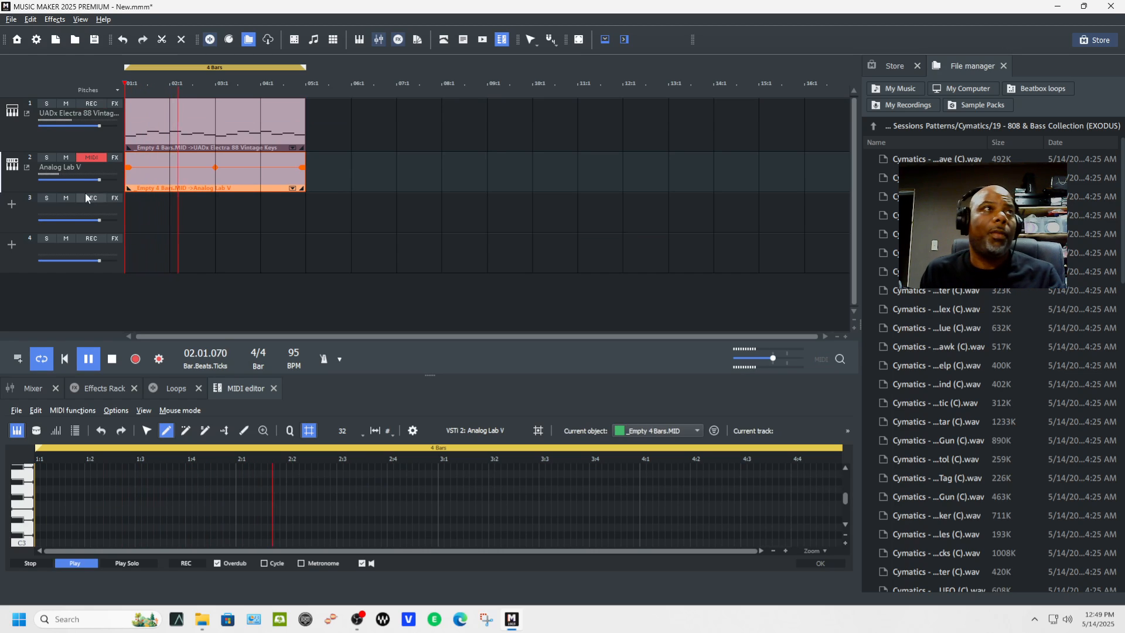
{"action": "left_click_drag", "start_coordinate": [85, 188], "coordinate": [85, 229]}
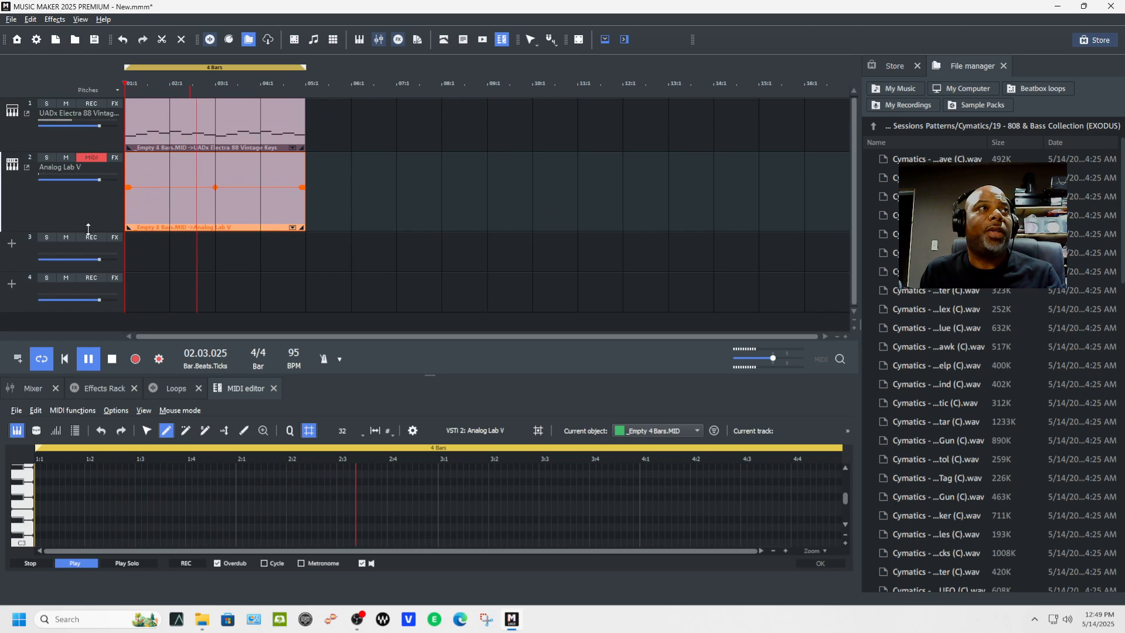
{"action": "left_click", "coordinate": [27, 167]}
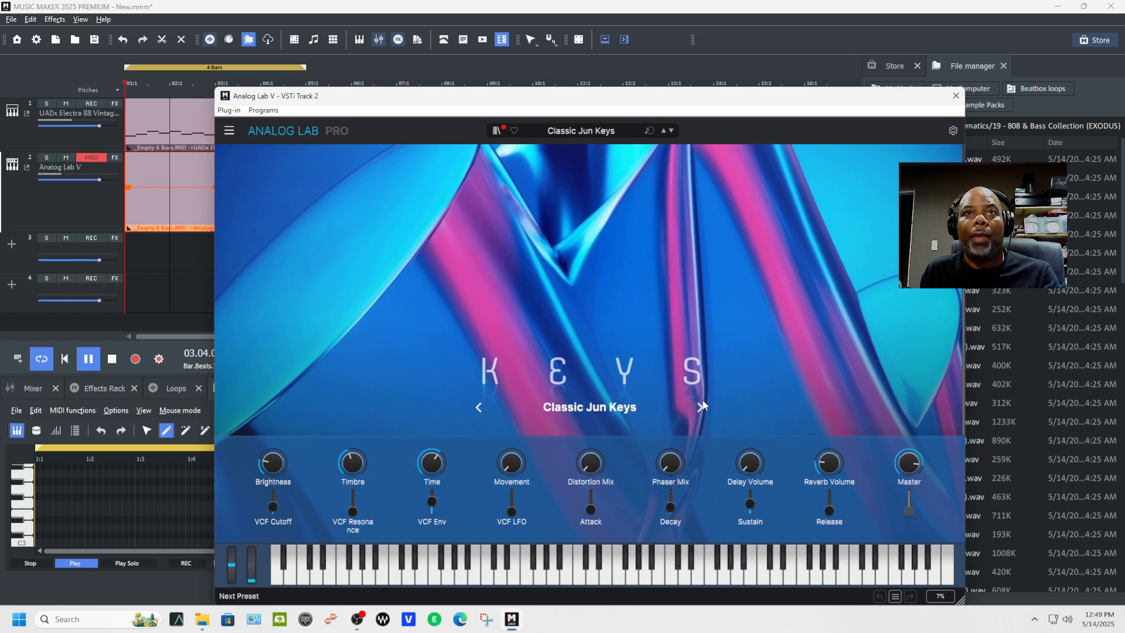
{"action": "left_click", "coordinate": [700, 406]}
{"action": "left_click", "coordinate": [701, 406]}
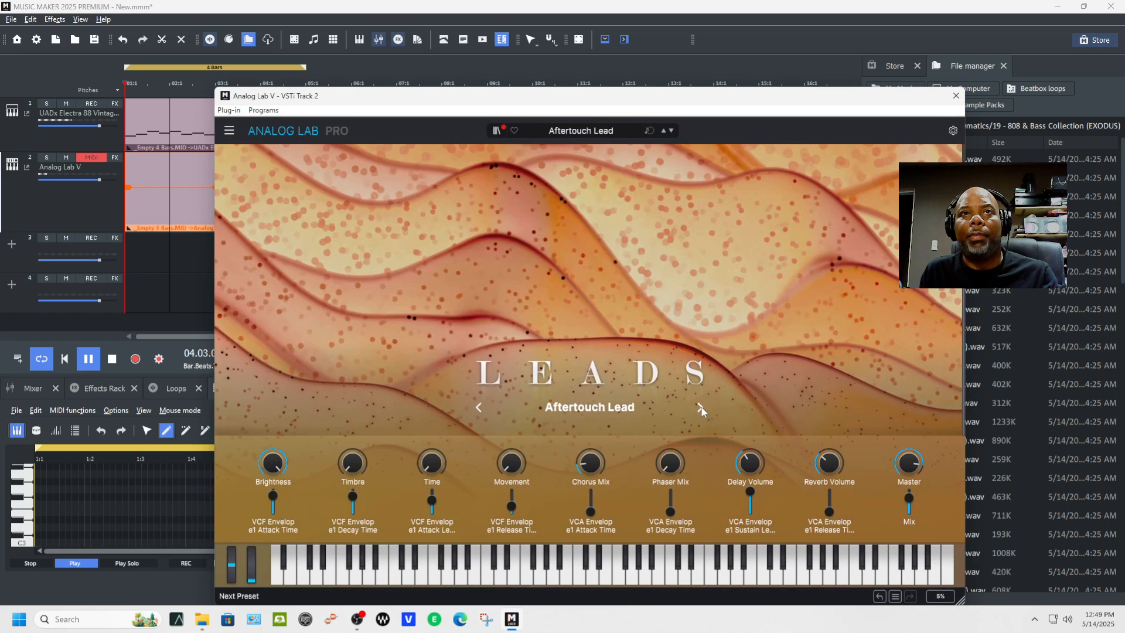
{"action": "left_click", "coordinate": [701, 406]}
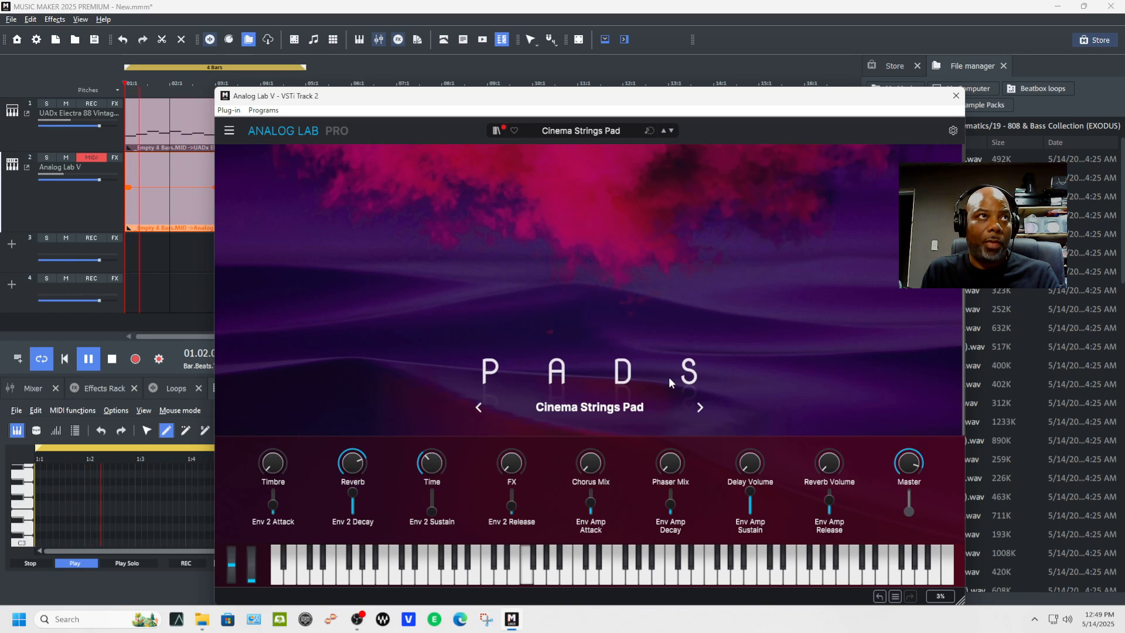
{"action": "left_click", "coordinate": [956, 96]}
Step: Draw three successively higher sustained notes in track 2's MIDI object: two bars from 1:1, one bar from 3:1 and one bar from 4:1
{"action": "scroll", "coordinate": [169, 481], "scroll_direction": "down", "scroll_amount": 5}
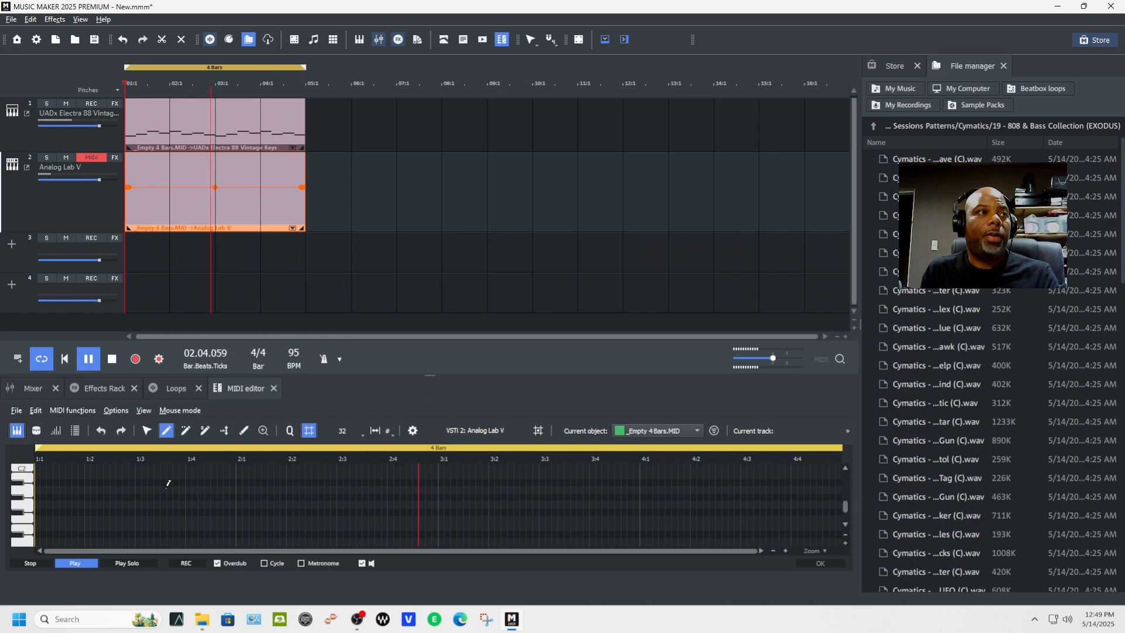
{"action": "scroll", "coordinate": [169, 480], "scroll_direction": "down", "scroll_amount": 2}
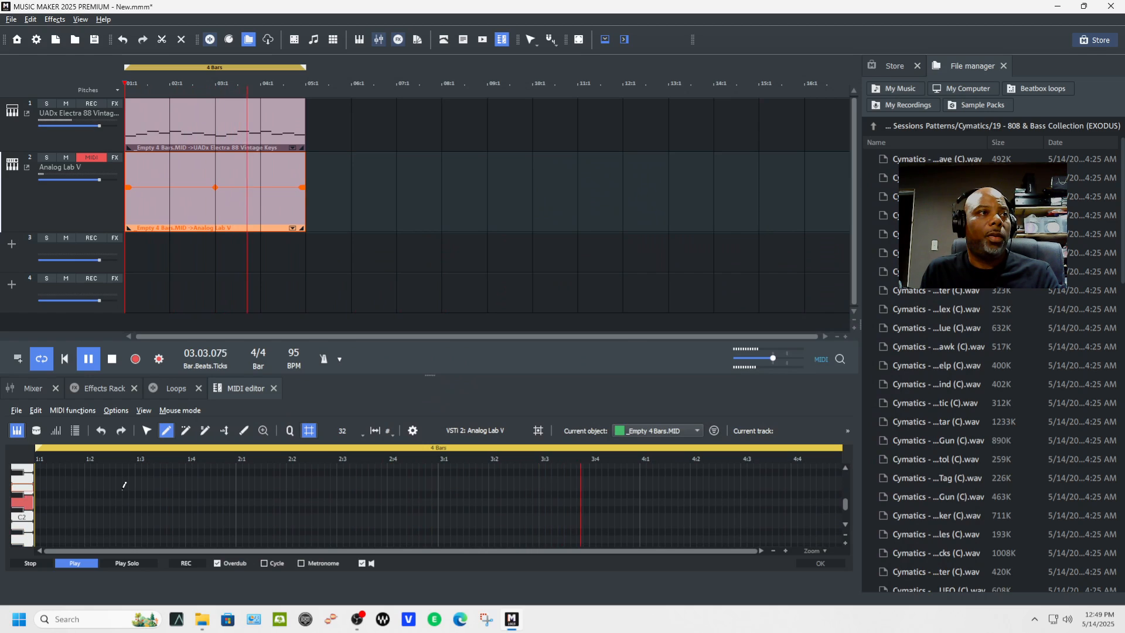
{"action": "left_click", "coordinate": [173, 142]}
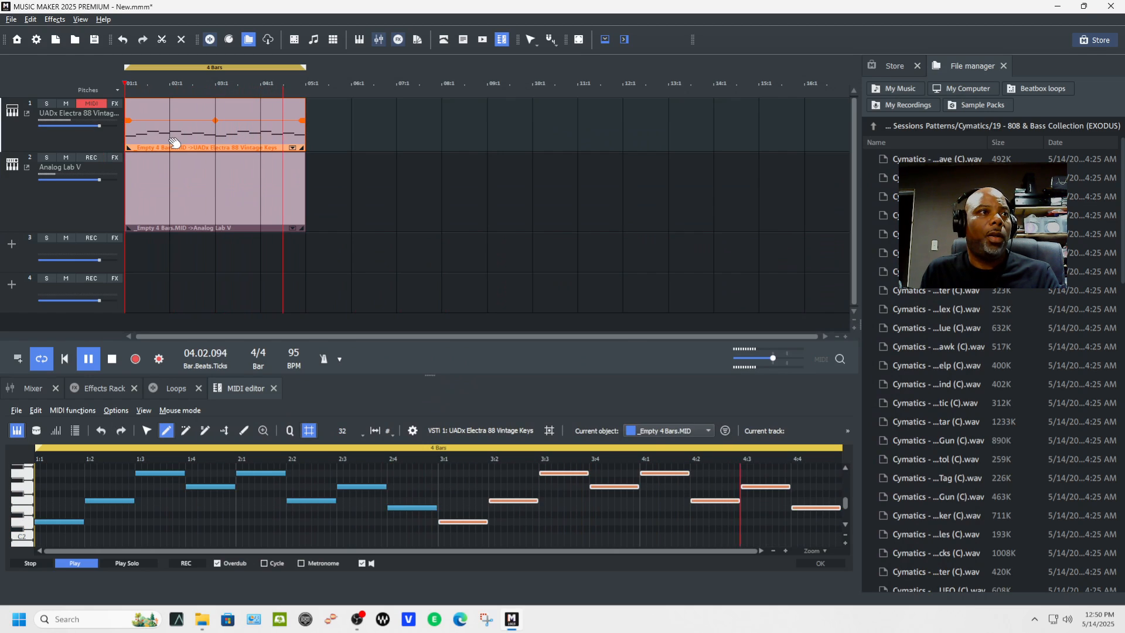
{"action": "left_click", "coordinate": [163, 193]}
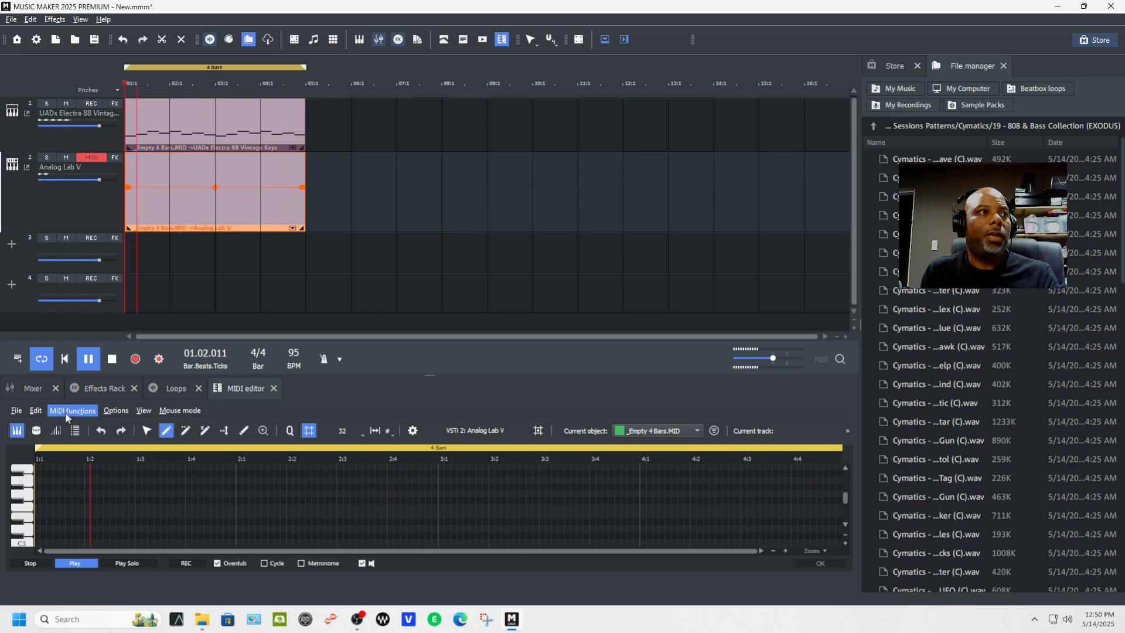
{"action": "left_click_drag", "start_coordinate": [37, 529], "coordinate": [440, 531]}
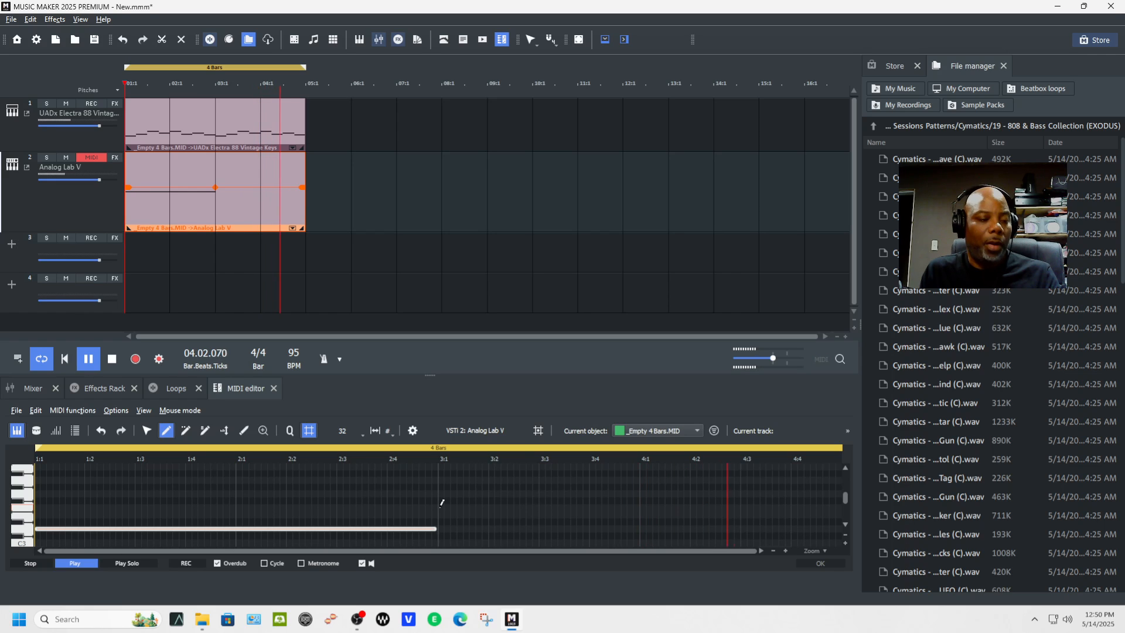
{"action": "mouse_move", "coordinate": [440, 508]}
{"action": "left_mouse_down"}
{"action": "mouse_move", "coordinate": [829, 507]}
{"action": "mouse_move", "coordinate": [640, 508]}
{"action": "left_mouse_up"}
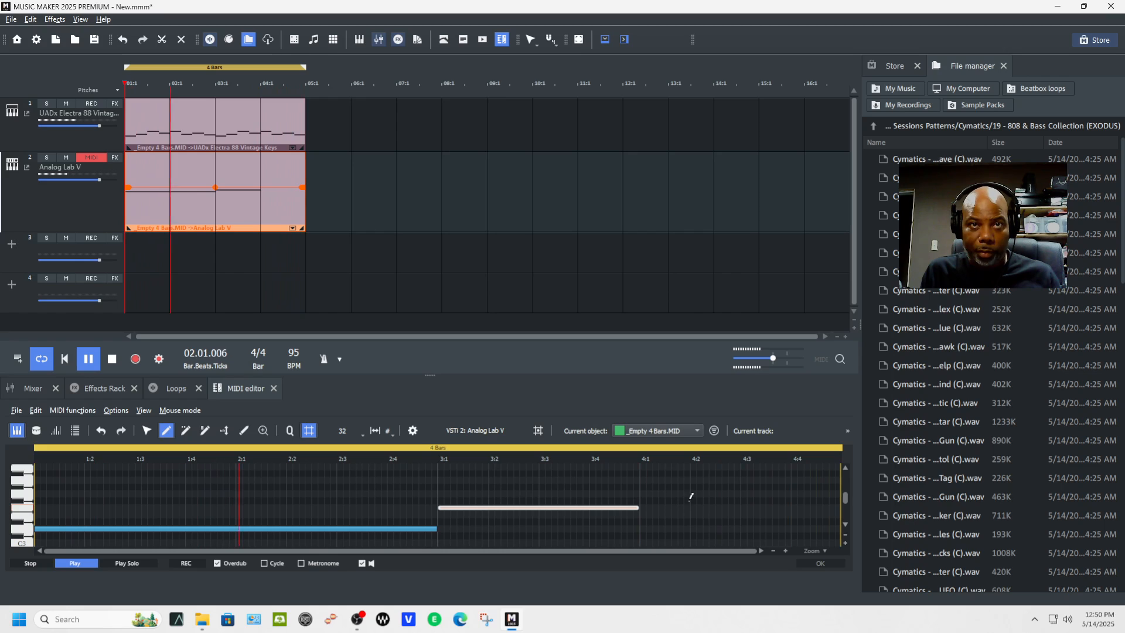
{"action": "left_click_drag", "start_coordinate": [642, 480], "coordinate": [843, 484]}
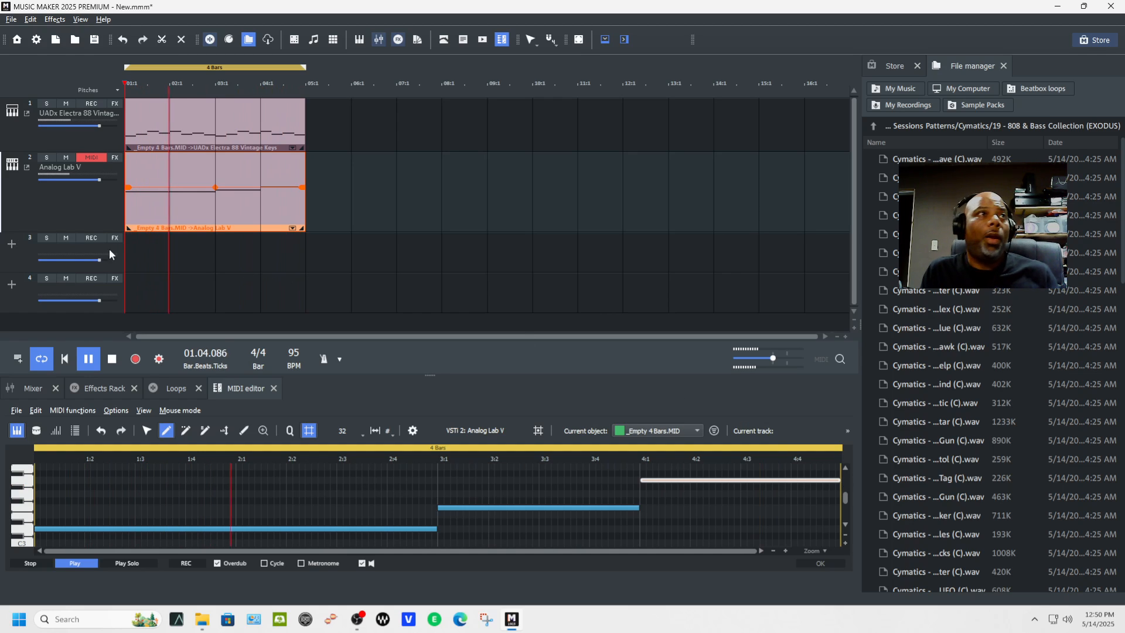
Step: Reduce track 2's height, enlarge track 3, and load the Heat Up 3 64bit instrument on track 3
{"action": "left_click_drag", "start_coordinate": [83, 233], "coordinate": [81, 189]}
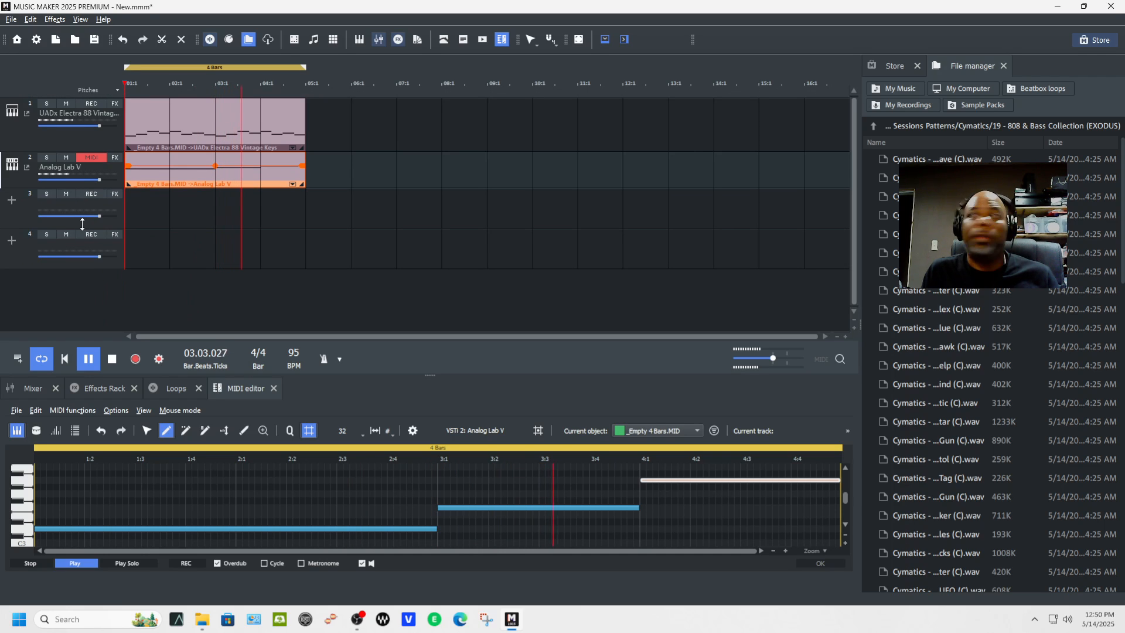
{"action": "left_click_drag", "start_coordinate": [83, 224], "coordinate": [82, 256]}
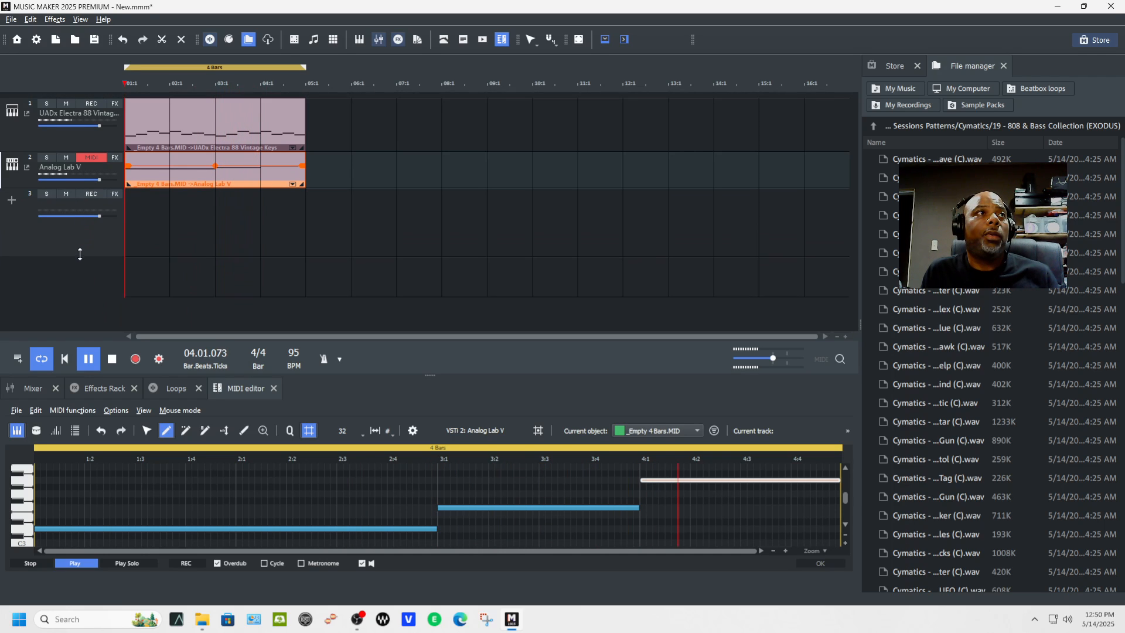
{"action": "left_click", "coordinate": [16, 202]}
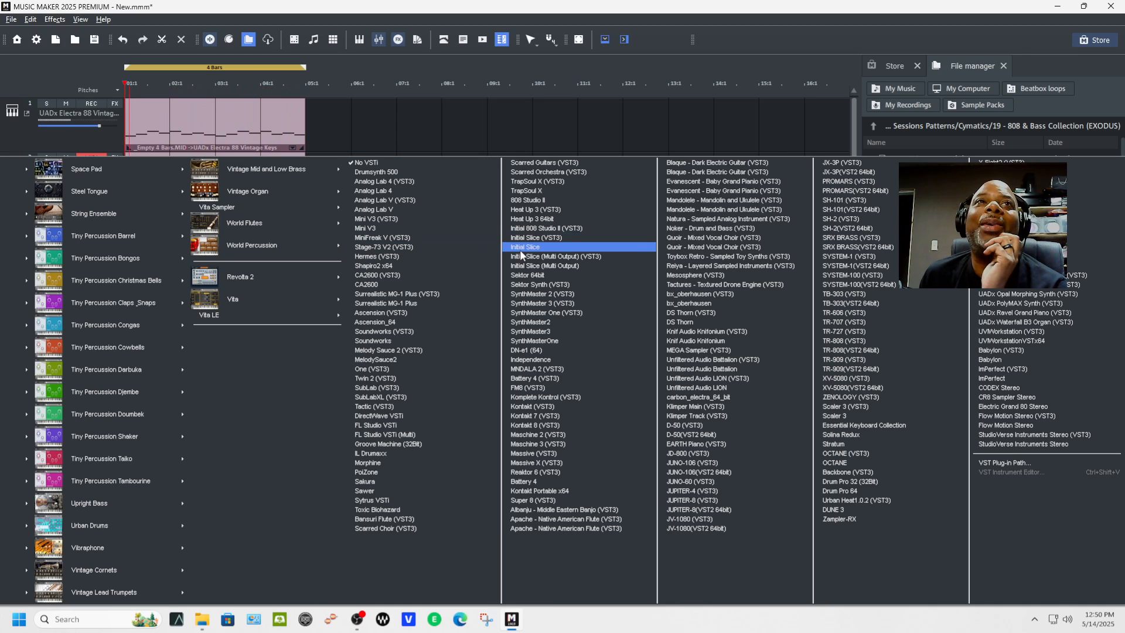
{"action": "left_click", "coordinate": [535, 220]}
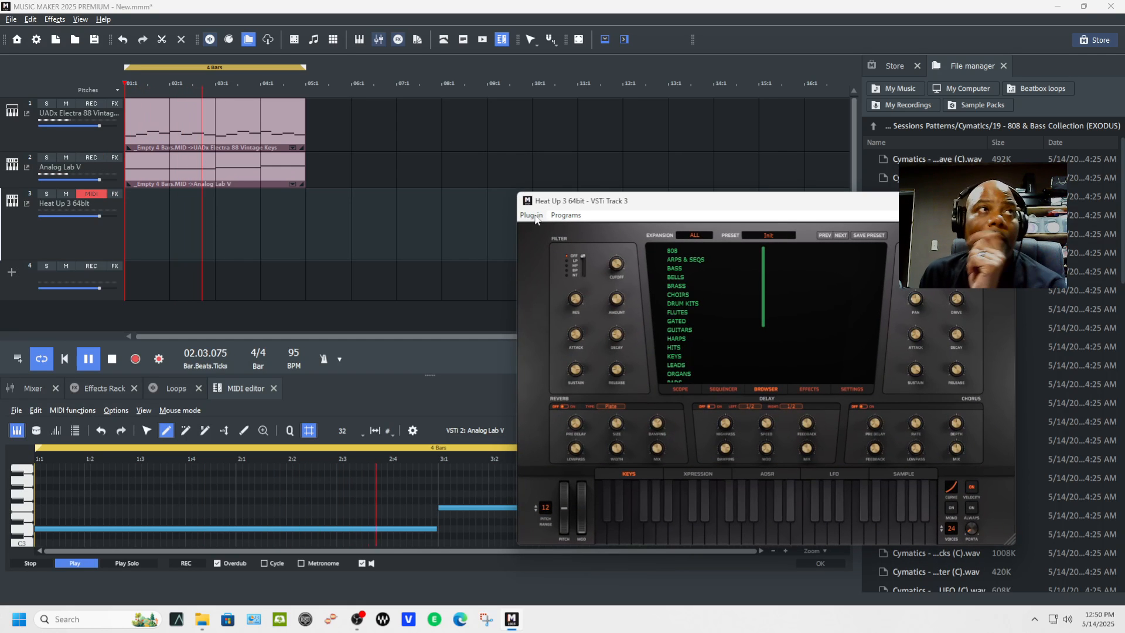
Step: Load the ACE HOOD 808 preset from Heat Up 3's 808 category and audition it over the looping tracks, stopping playback when done
{"action": "left_click", "coordinate": [674, 288]}
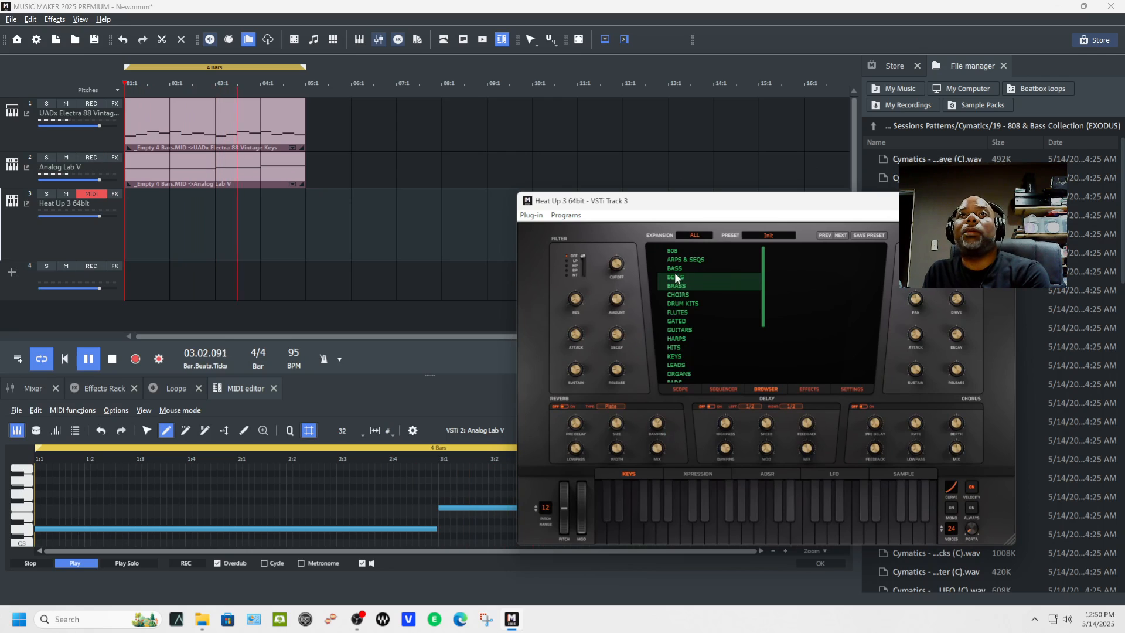
{"action": "left_click", "coordinate": [681, 251]}
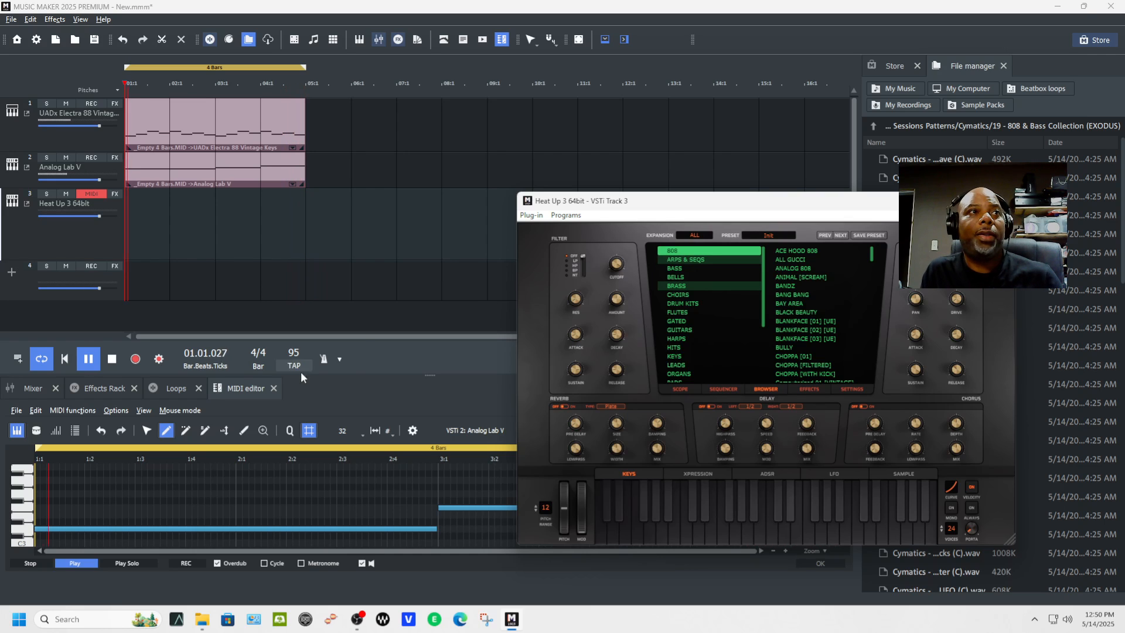
{"action": "left_click", "coordinate": [726, 532]}
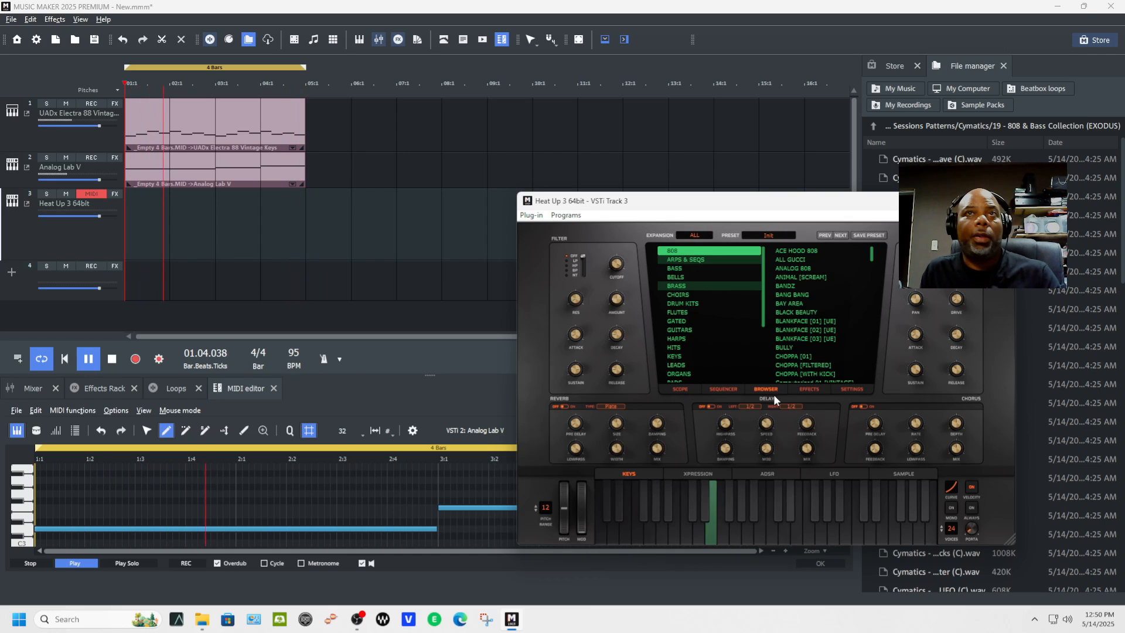
{"action": "left_click", "coordinate": [800, 252]}
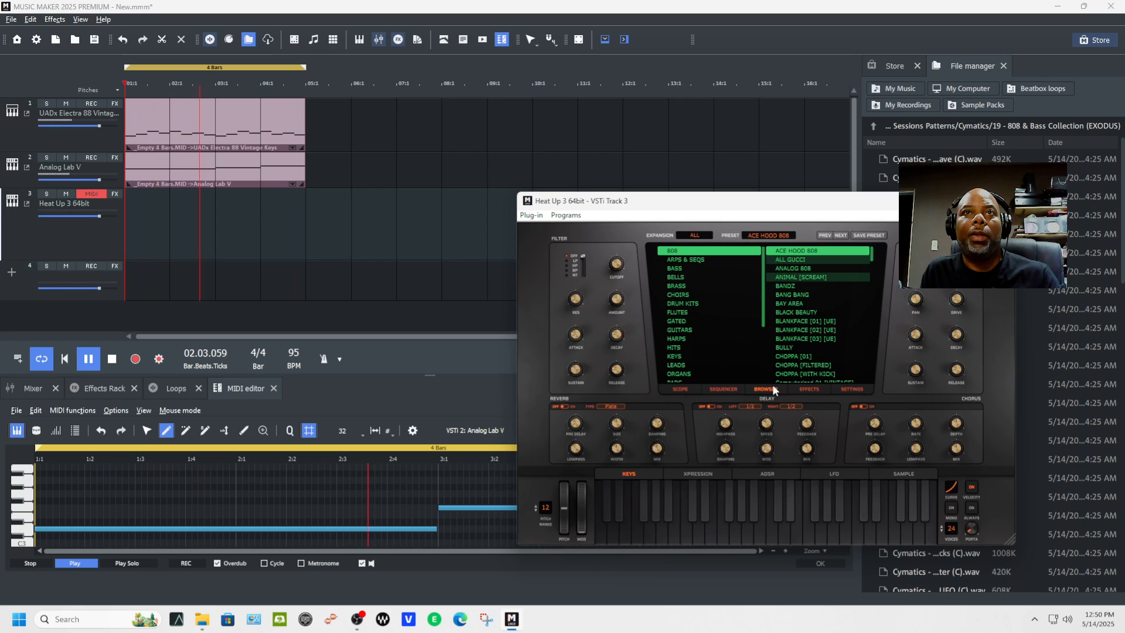
{"action": "left_click", "coordinate": [740, 521]}
{"action": "left_click", "coordinate": [738, 522]}
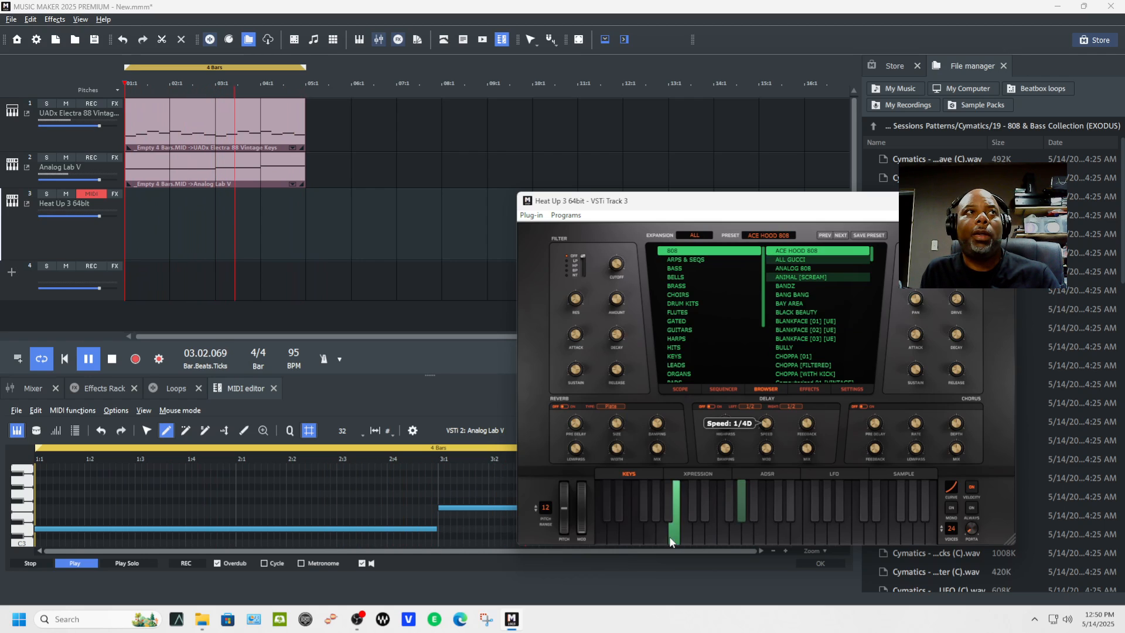
{"action": "key", "text": "space"}
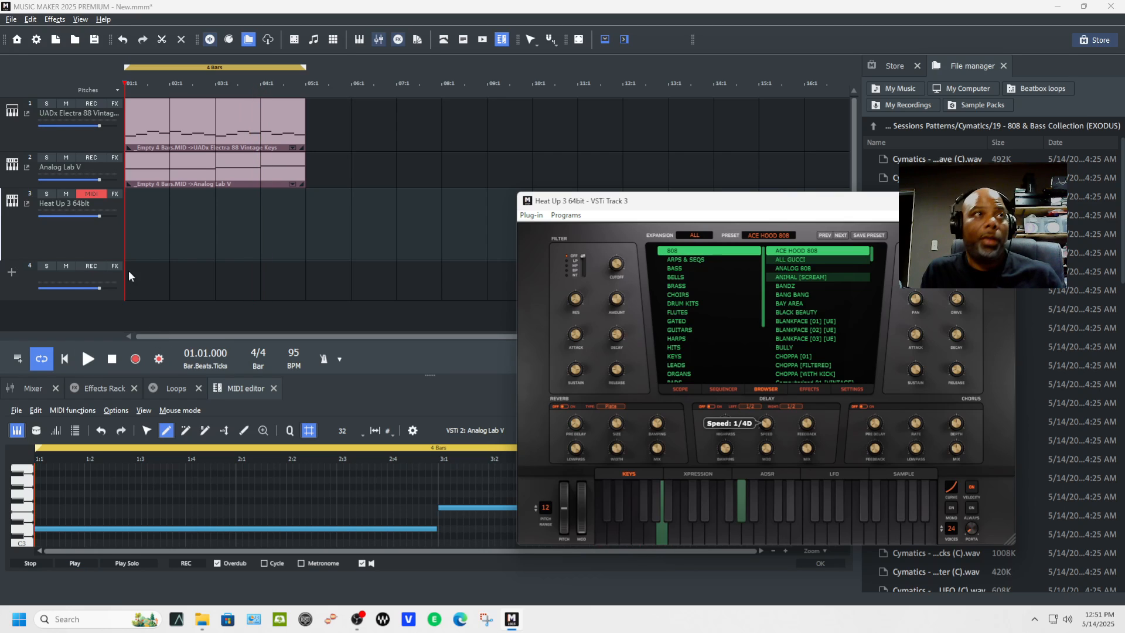
Step: Create an empty 4-bar MIDI object on track 3
{"action": "right_click", "coordinate": [90, 249]}
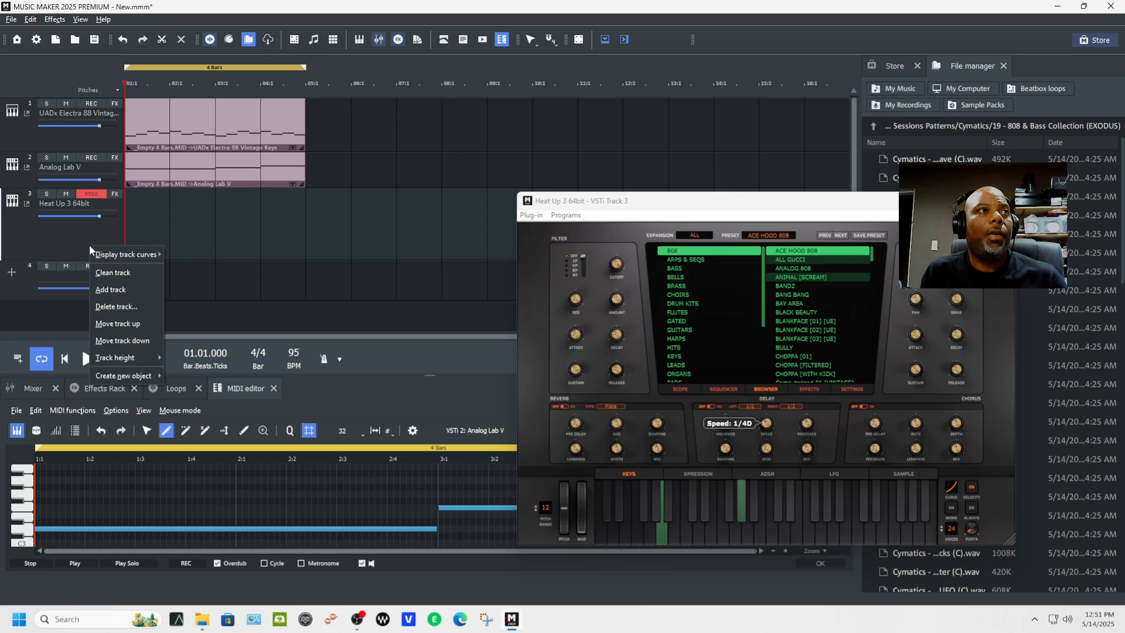
{"action": "mouse_move", "coordinate": [130, 362]}
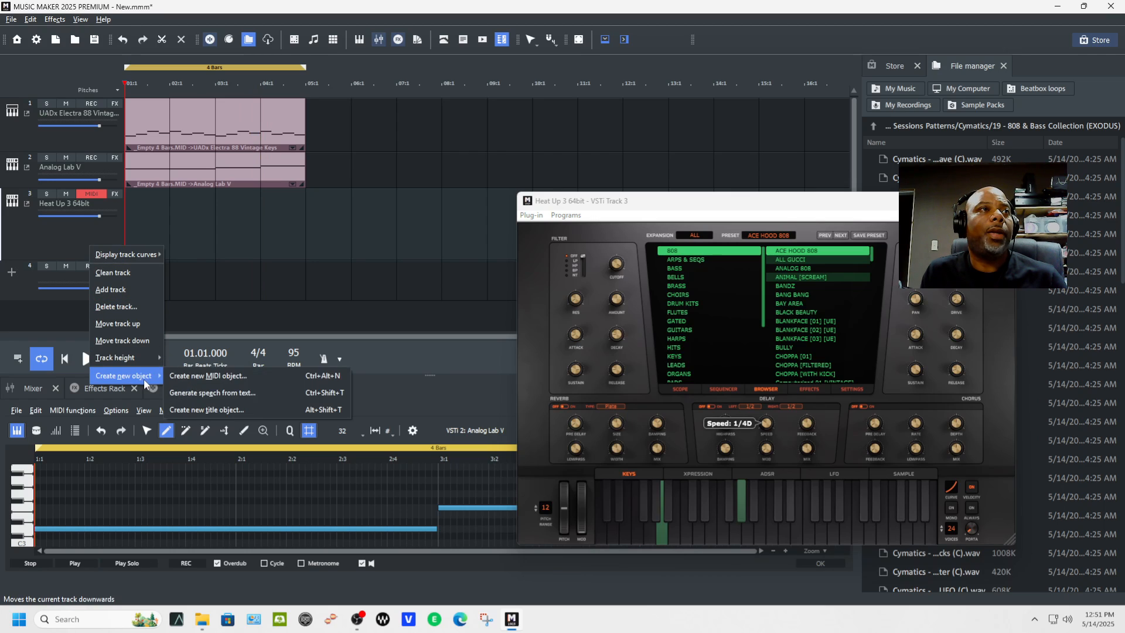
{"action": "left_click", "coordinate": [185, 375]}
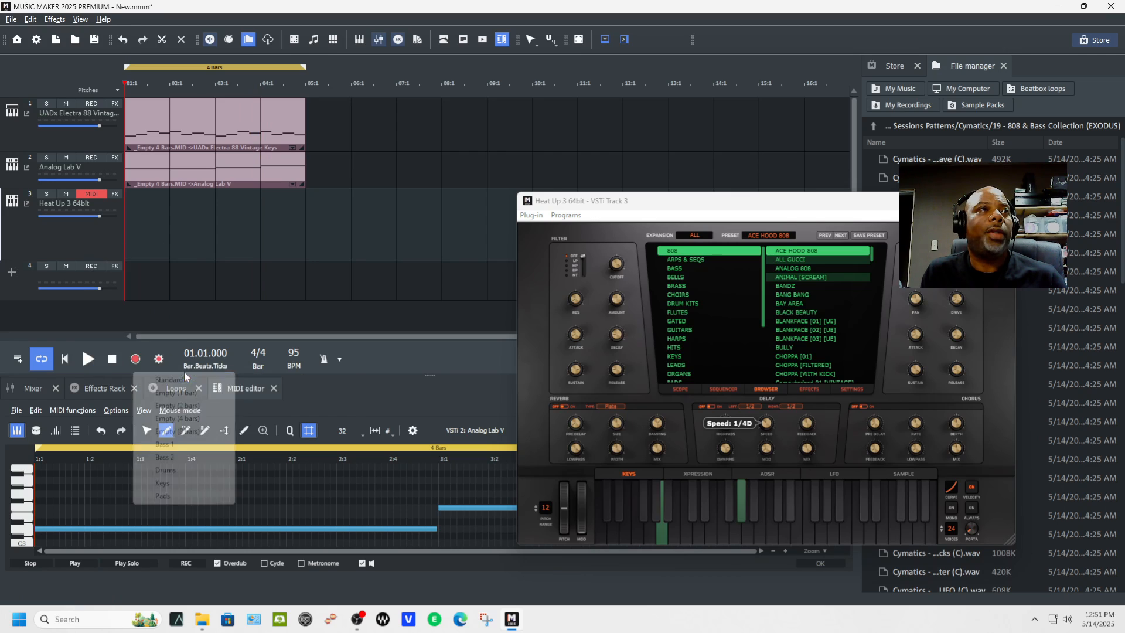
{"action": "left_click", "coordinate": [186, 418]}
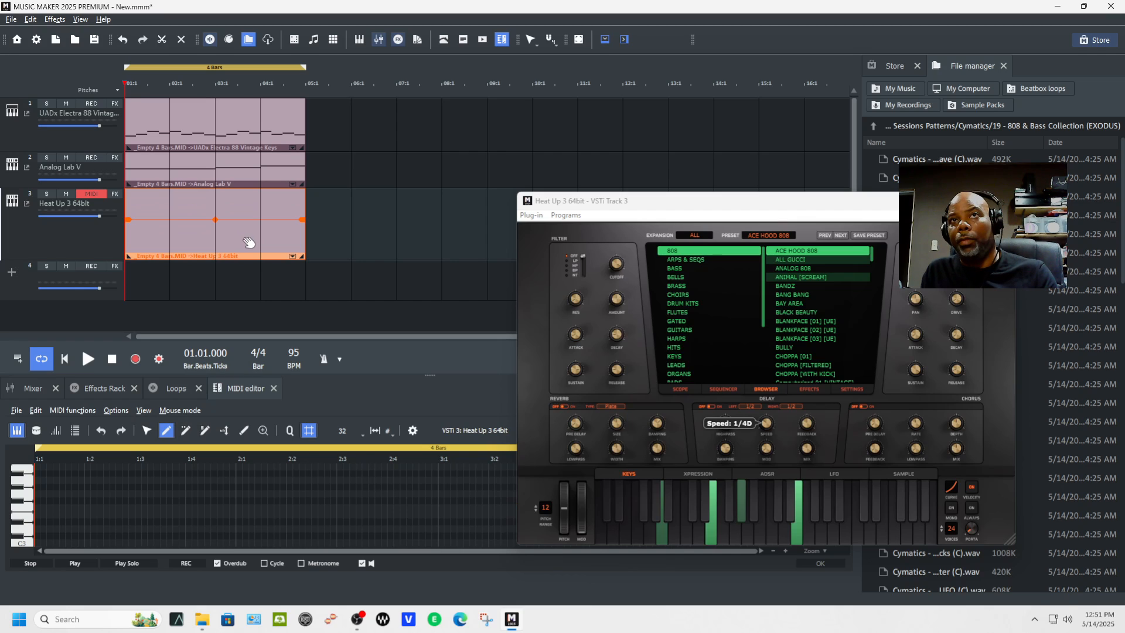
Step: Audition the ALL GUCCI, ANALOG 808 and ANIMAL [SCREAM] presets in Heat Up 3 and settle on BANDZ
{"action": "left_click", "coordinate": [787, 261]}
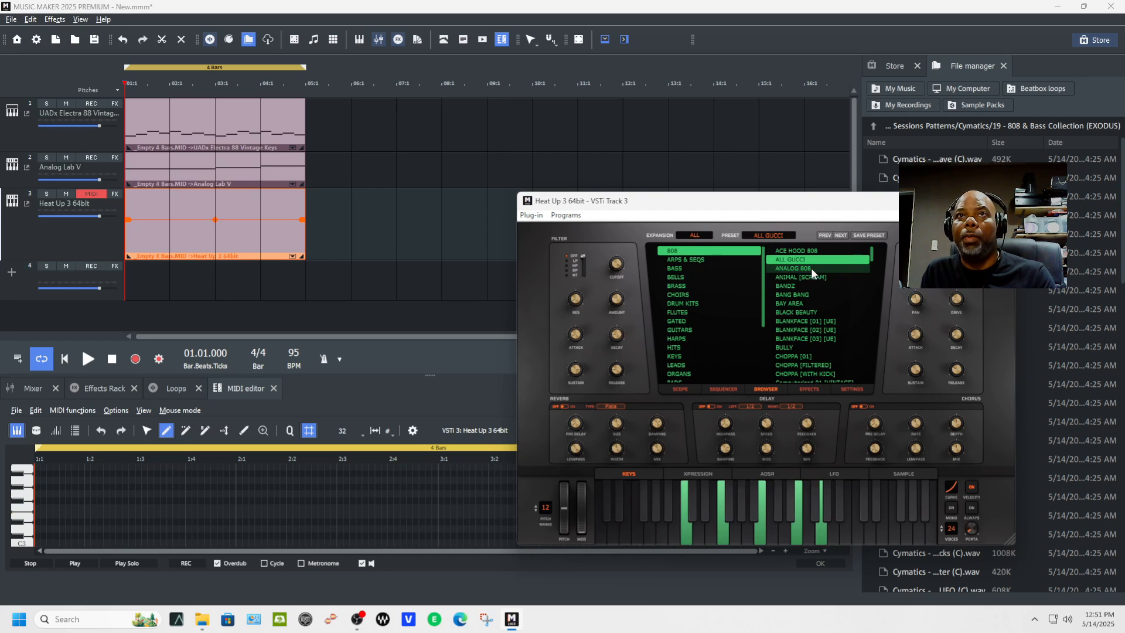
{"action": "left_click", "coordinate": [812, 269]}
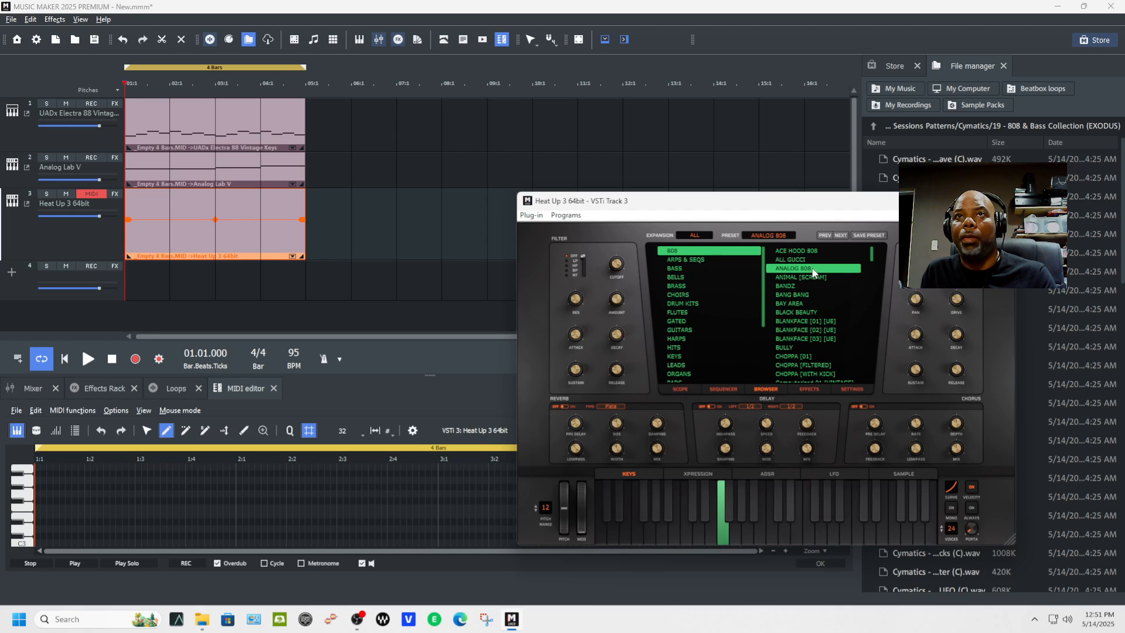
{"action": "left_click", "coordinate": [807, 277]}
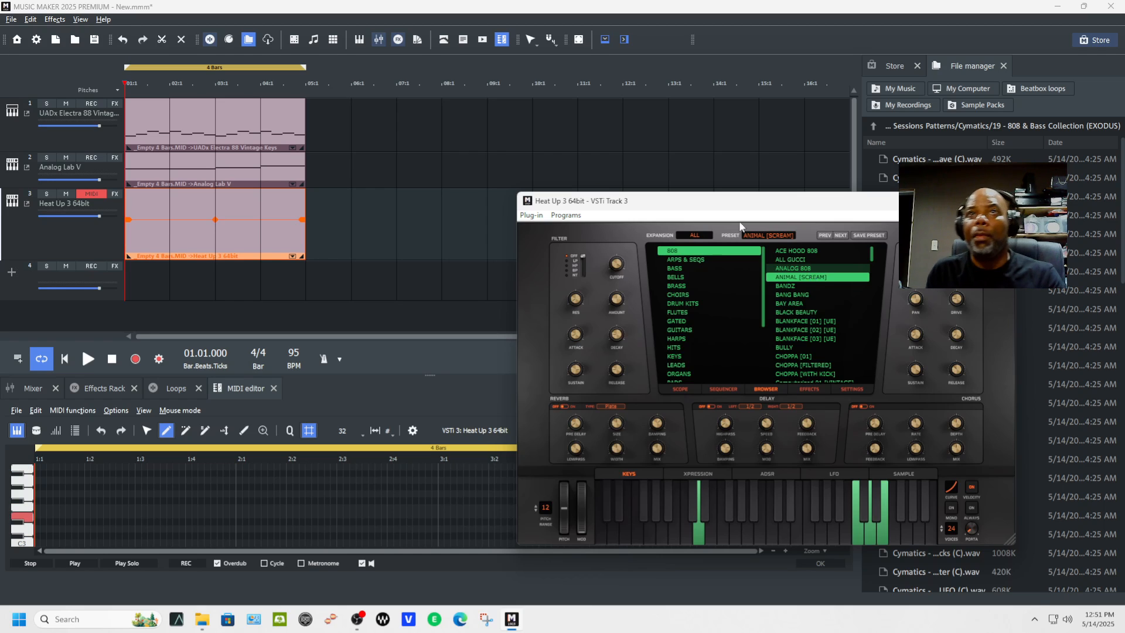
{"action": "left_click", "coordinate": [807, 287]}
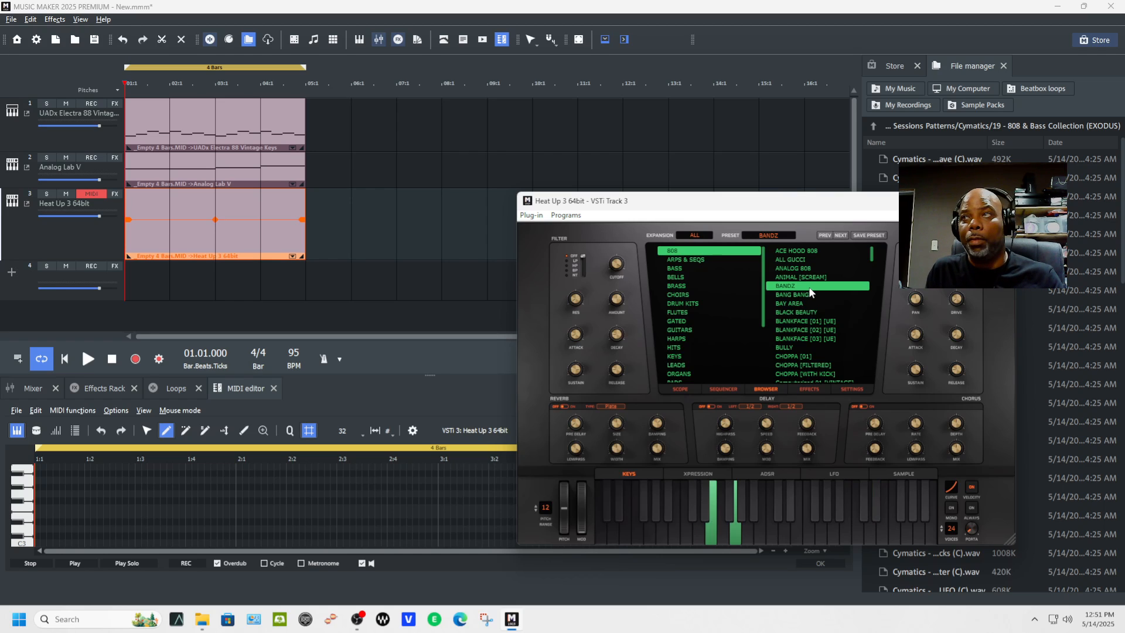
Step: Draw a one-beat bass note at 1:1 and a higher one-beat note at 1:3 in track 3's MIDI object
{"action": "key", "text": "space"}
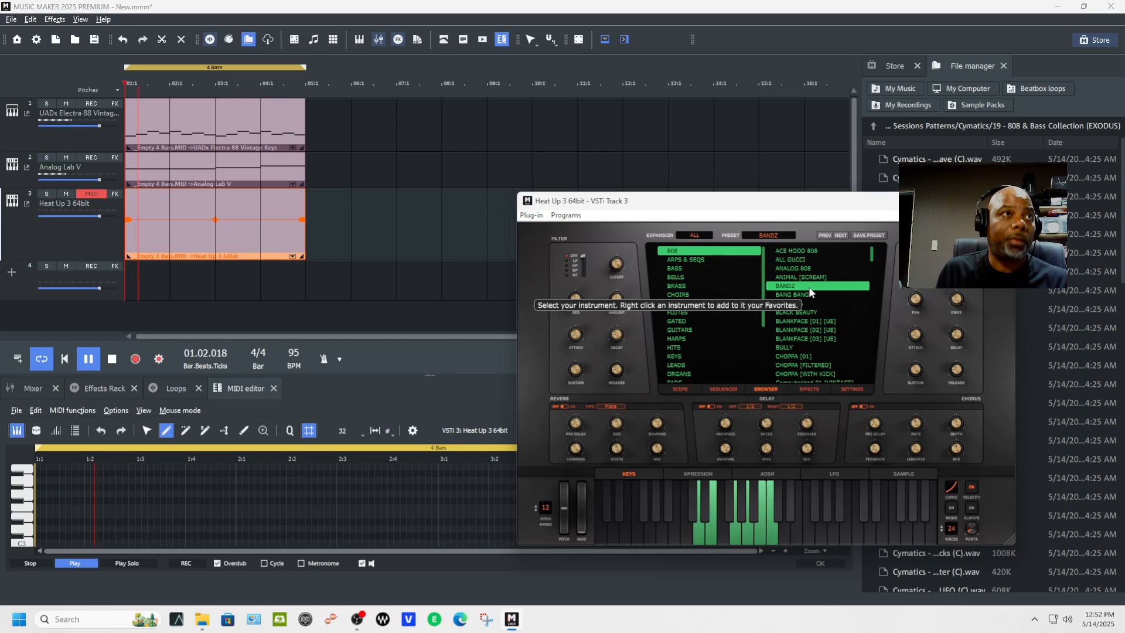
{"action": "scroll", "coordinate": [94, 484], "scroll_direction": "down", "scroll_amount": 4}
{"action": "scroll", "coordinate": [94, 484], "scroll_direction": "down", "scroll_amount": 3}
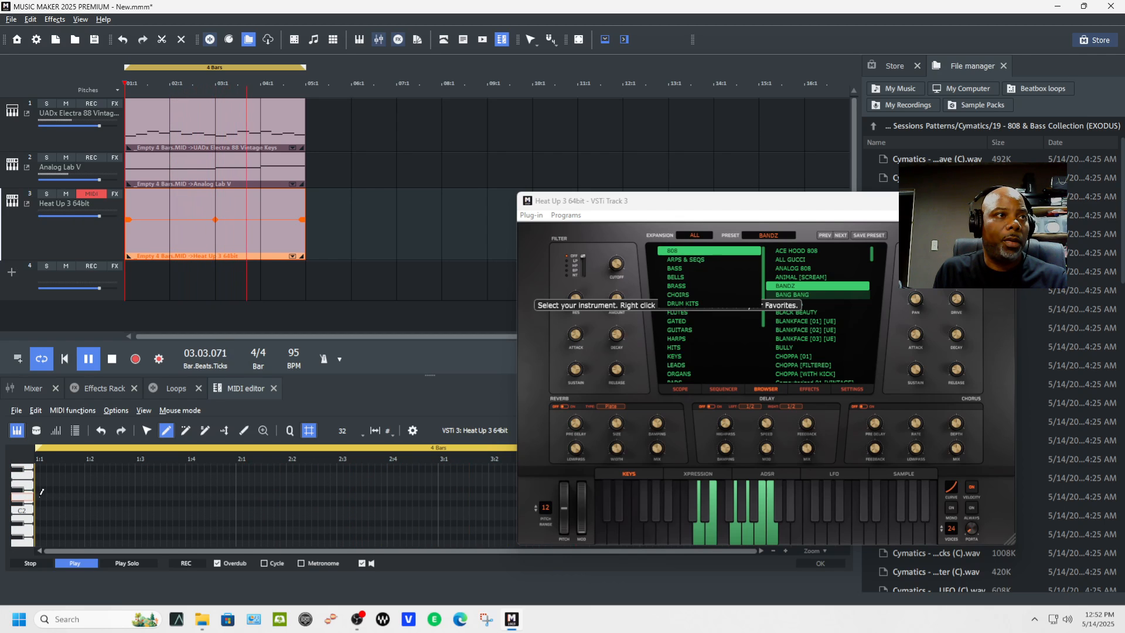
{"action": "left_click_drag", "start_coordinate": [42, 497], "coordinate": [83, 497]}
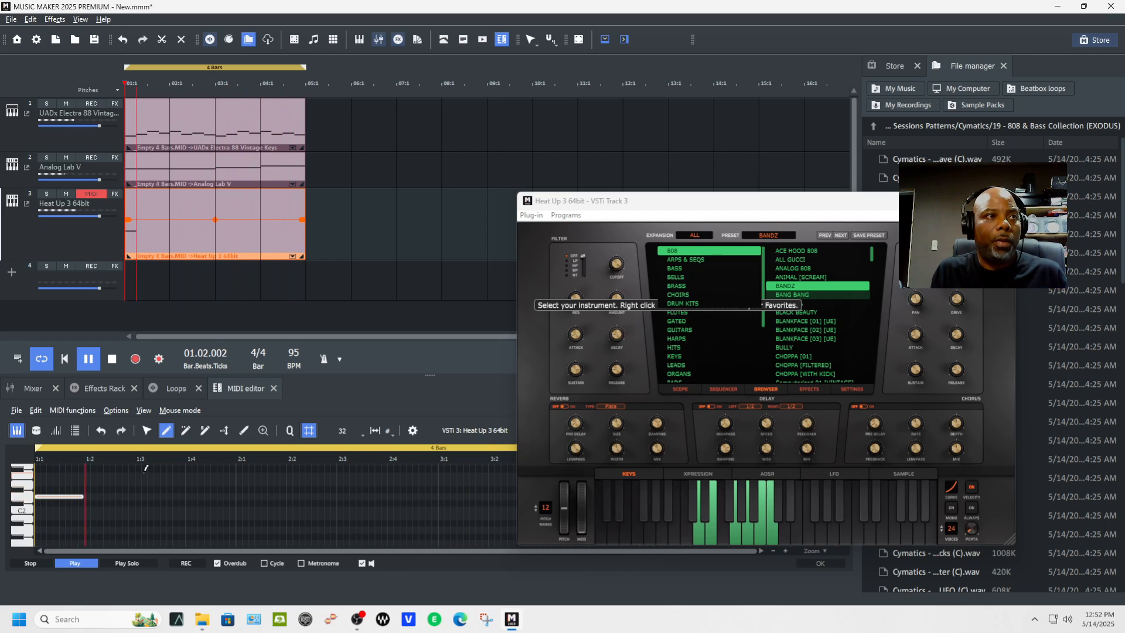
{"action": "key", "text": "space"}
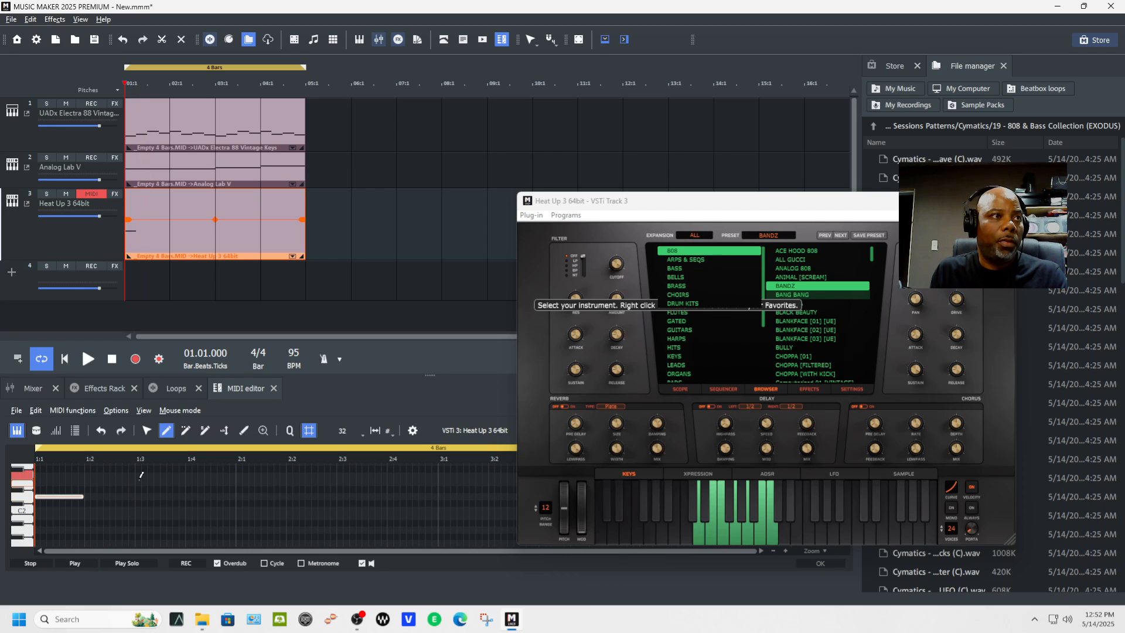
{"action": "left_click_drag", "start_coordinate": [143, 475], "coordinate": [169, 474]}
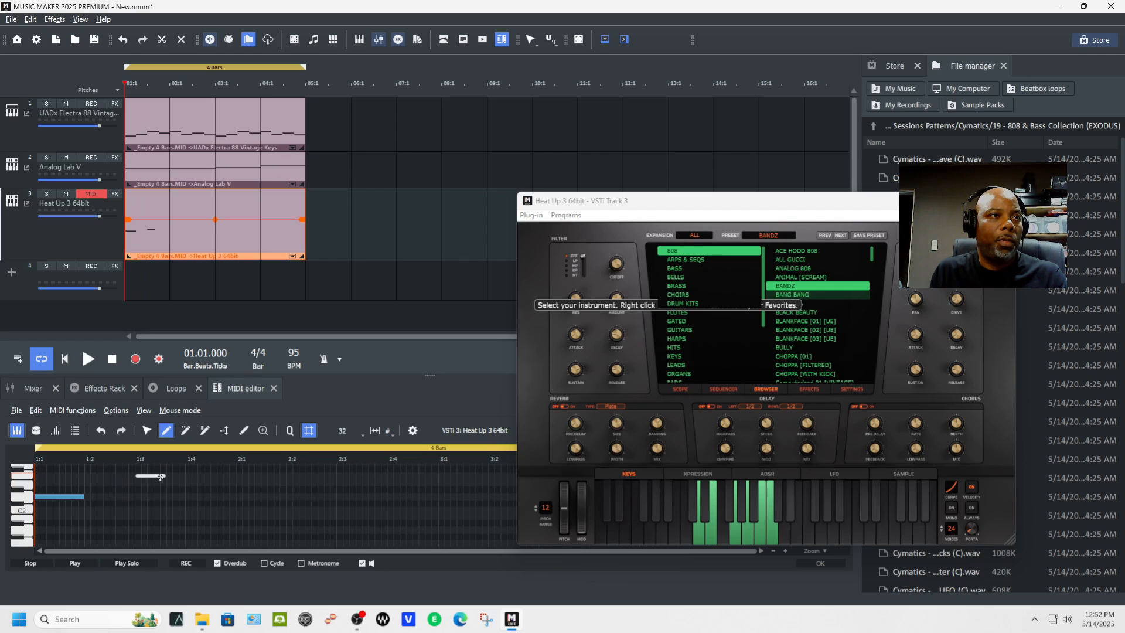
{"action": "left_click_drag", "start_coordinate": [165, 475], "coordinate": [182, 476]}
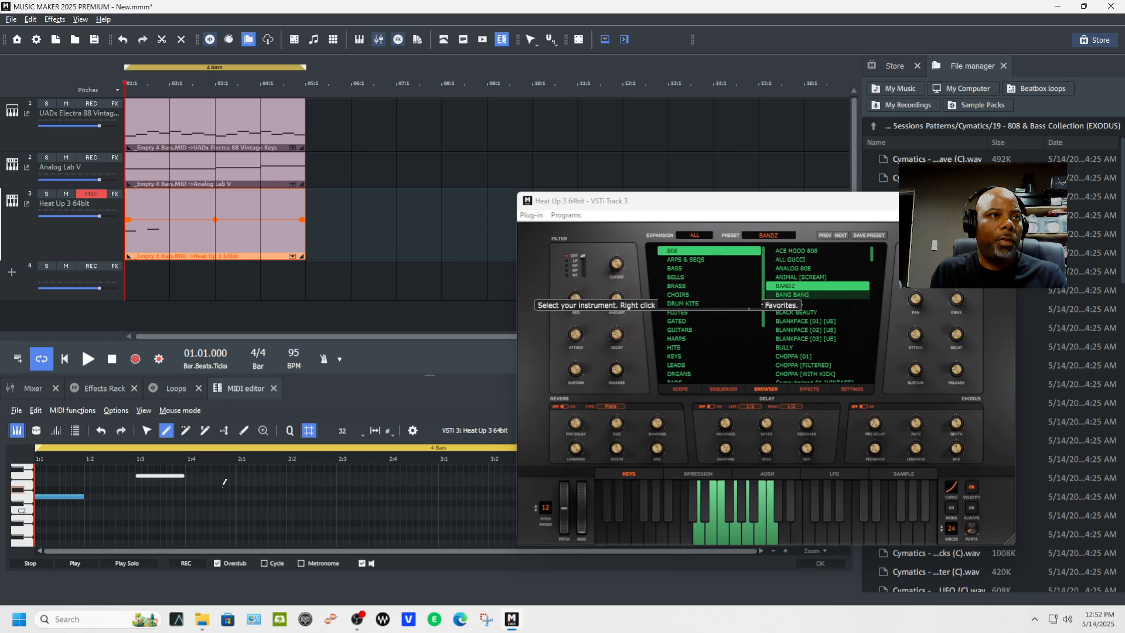
Step: Add a still higher one-beat note at 2:1 and a slightly lower one at 2:3, and play the pattern back
{"action": "scroll", "coordinate": [234, 486], "scroll_direction": "up", "scroll_amount": 2}
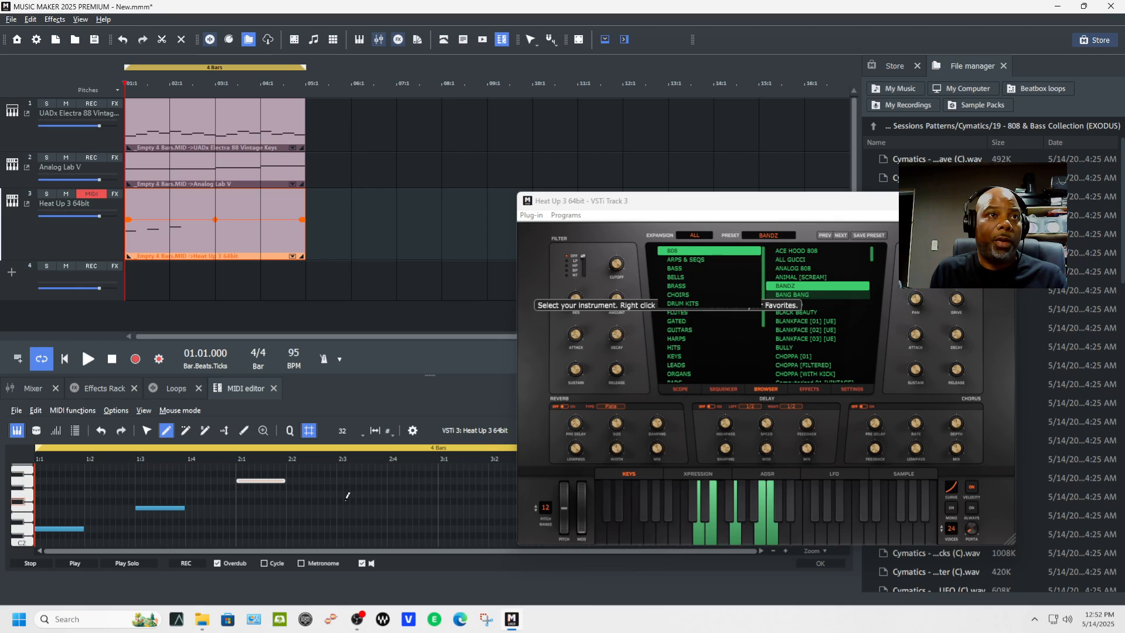
{"action": "left_click_drag", "start_coordinate": [344, 494], "coordinate": [375, 494]}
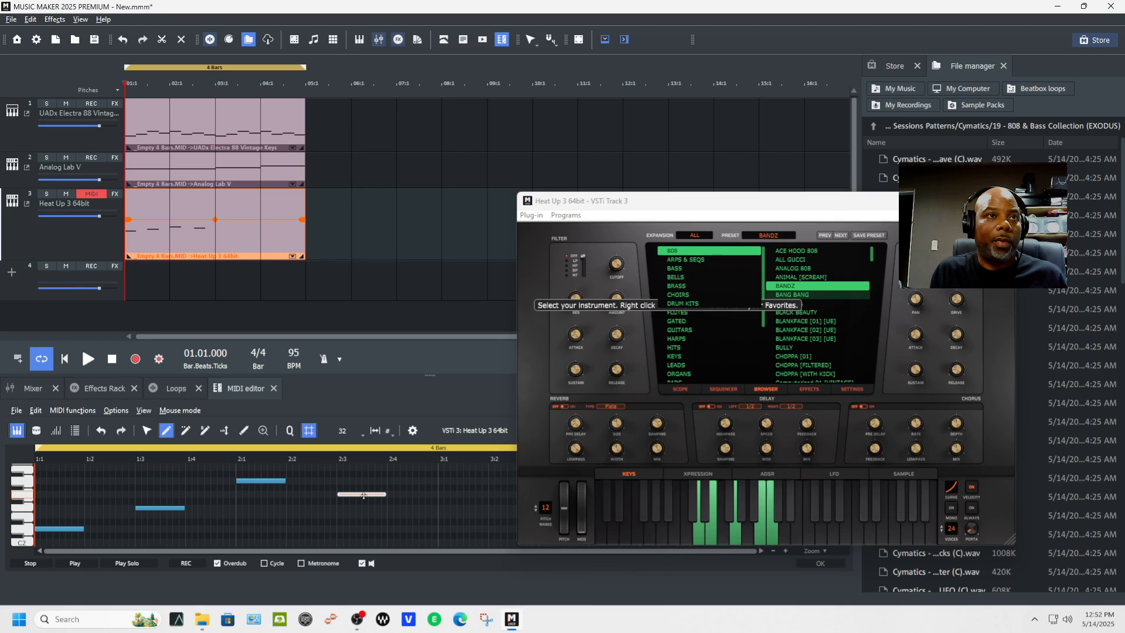
{"action": "key", "text": "space"}
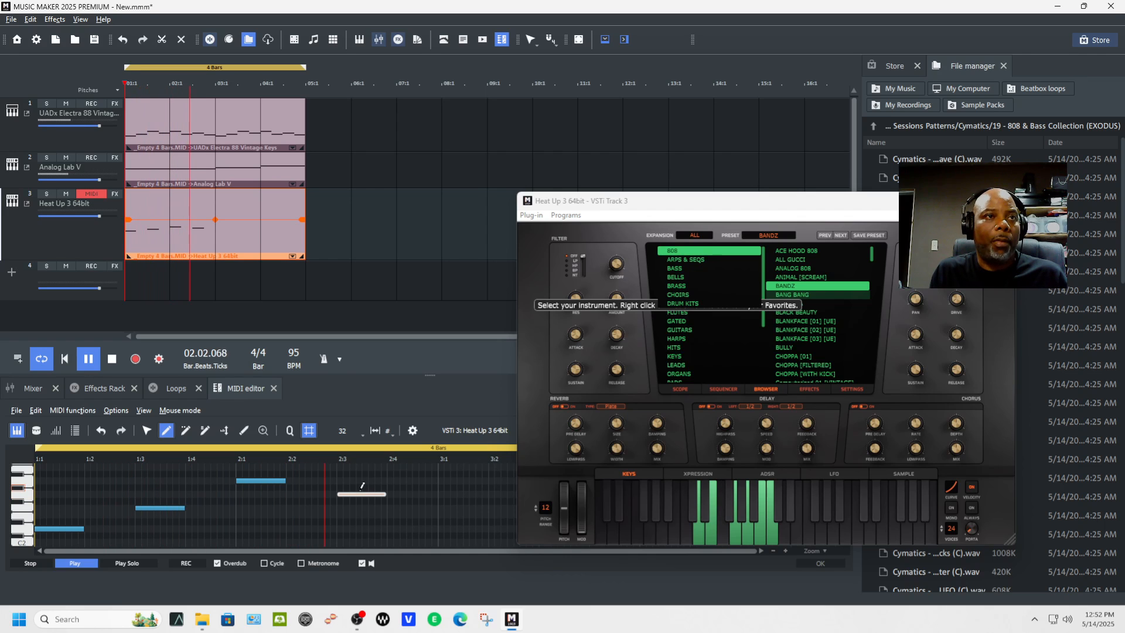
{"action": "key", "text": "space"}
Step: Close the Heat Up 3 window, duplicate all four bass notes to start at 3:1, and listen to the full loop
{"action": "left_click", "coordinate": [1002, 201]}
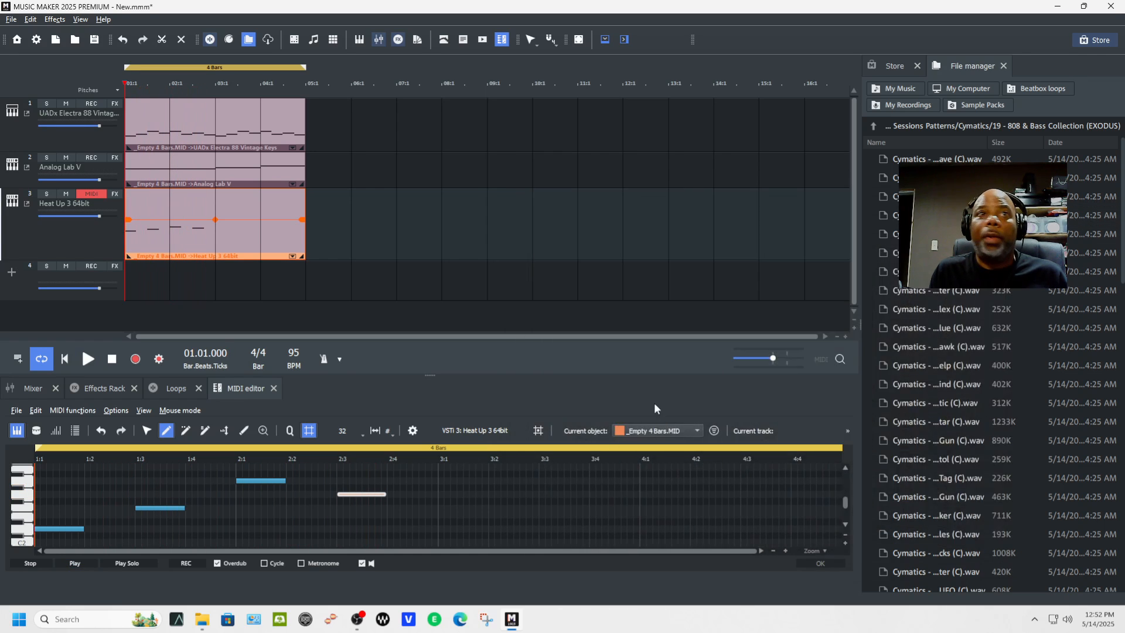
{"action": "key", "text": "ctrl+a"}
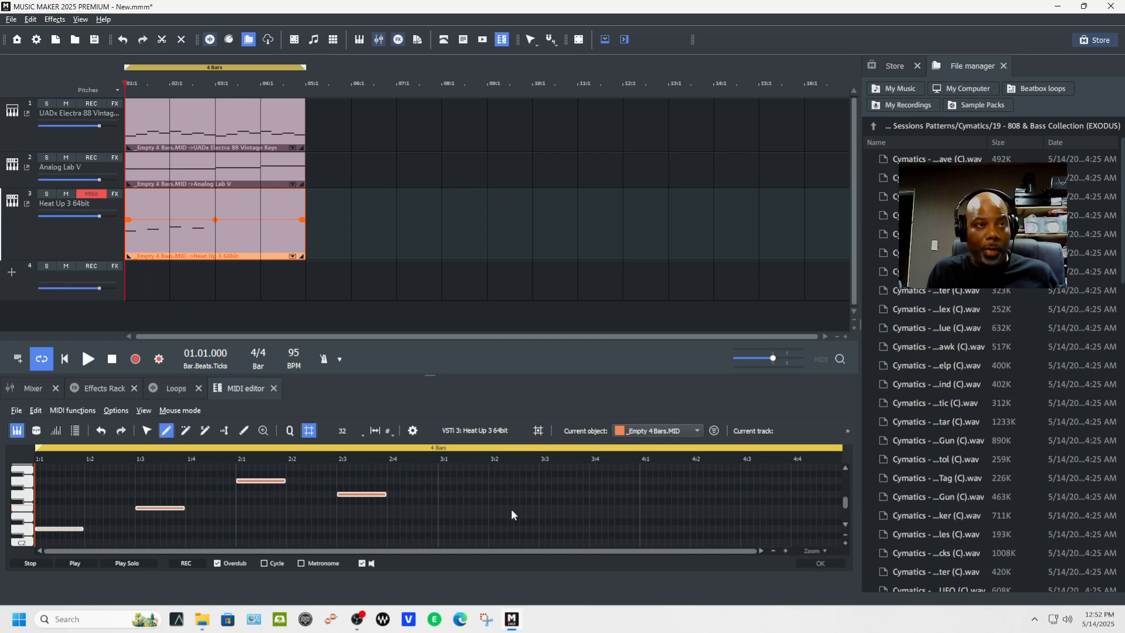
{"action": "key", "text": "ctrl+d"}
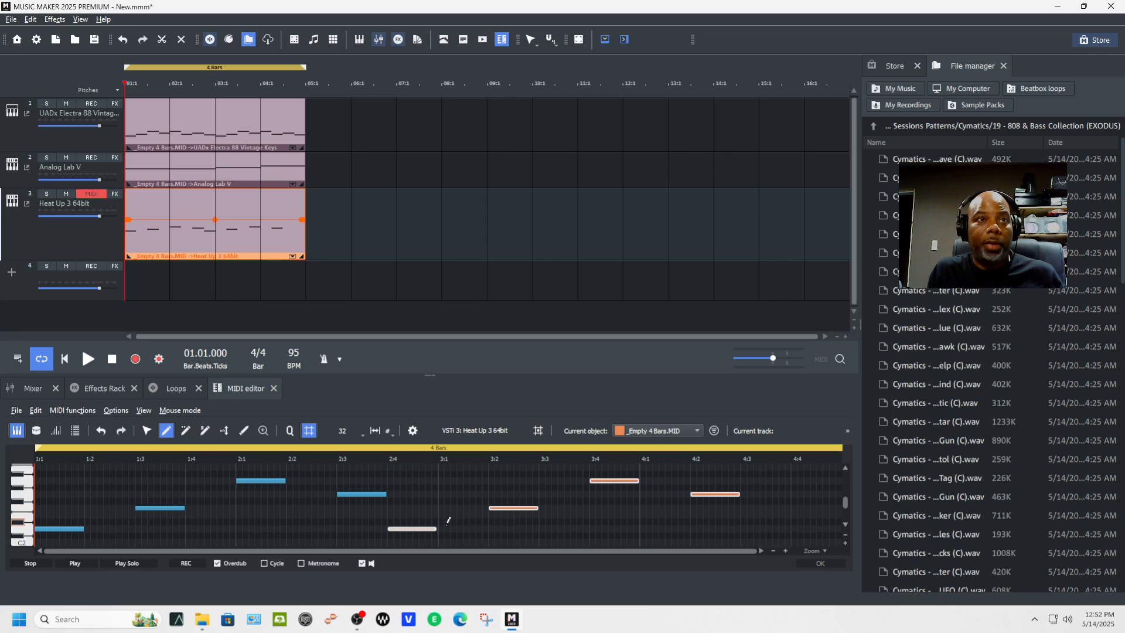
{"action": "left_click_drag", "start_coordinate": [410, 529], "coordinate": [460, 531]}
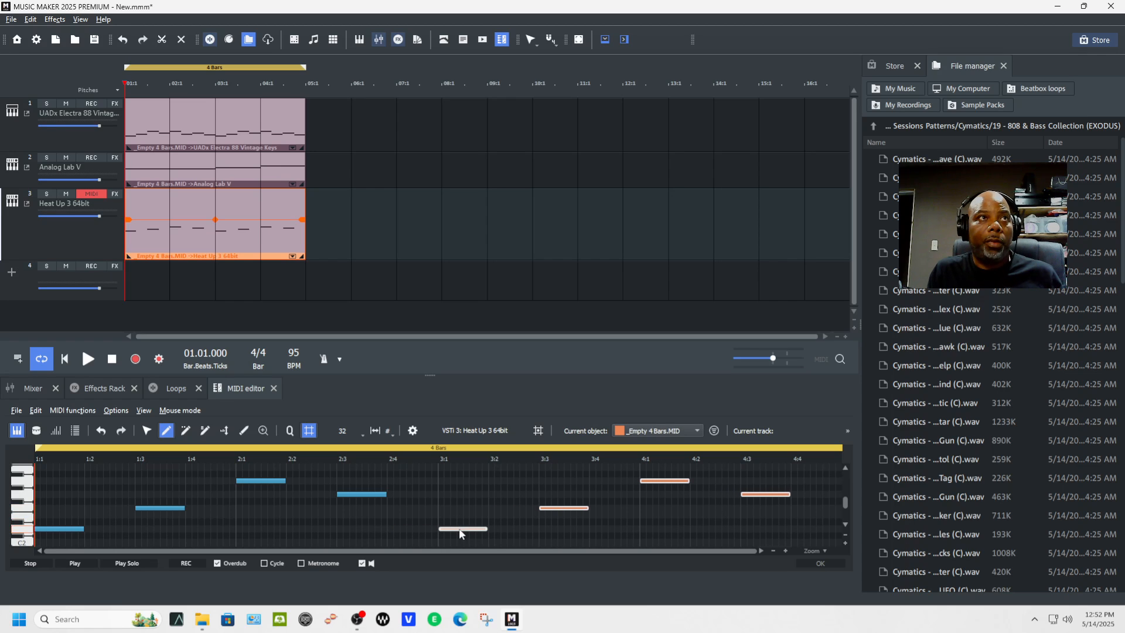
{"action": "key", "text": "space"}
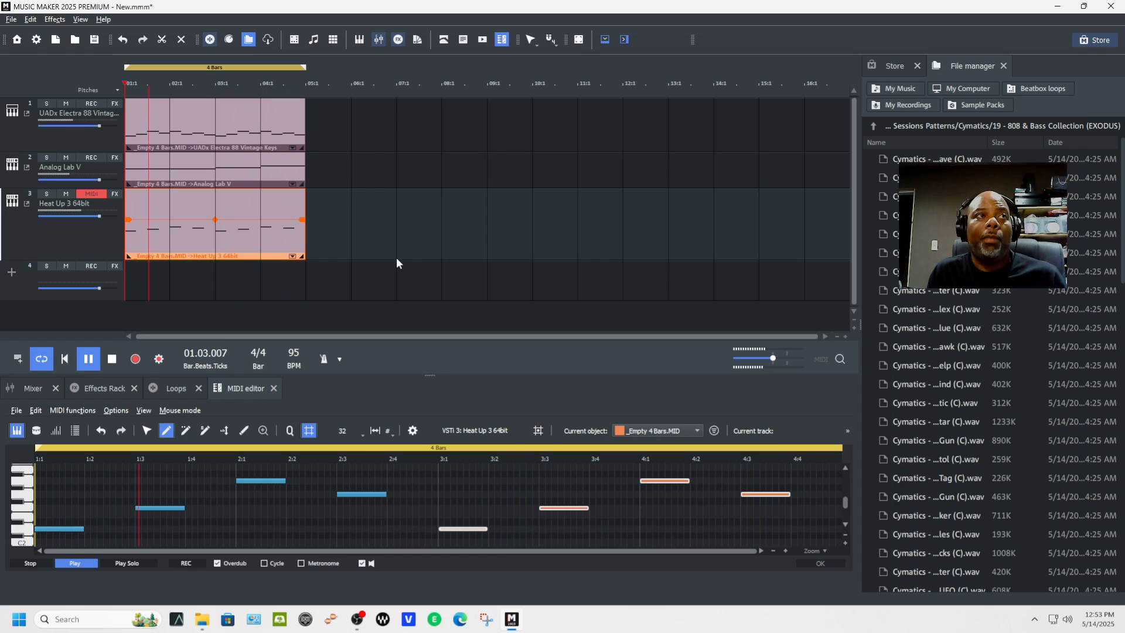
{"action": "left_click", "coordinate": [114, 364]}
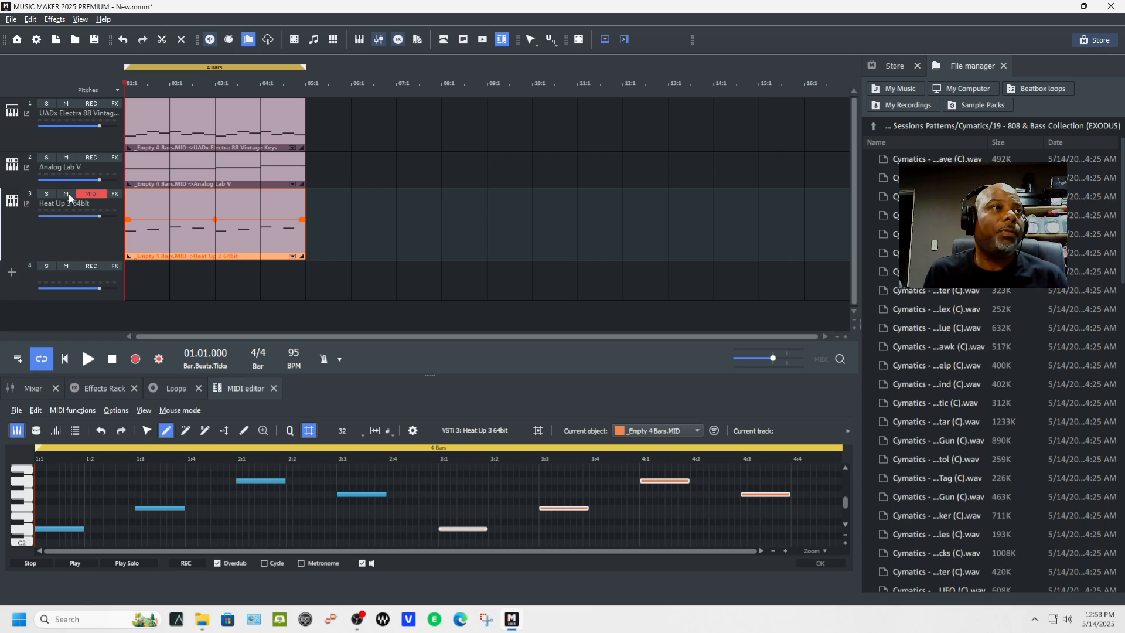
Step: Load the Kontakt 8 (VST3) instrument on track 4 and move its window so it is fully visible
{"action": "left_click", "coordinate": [11, 272]}
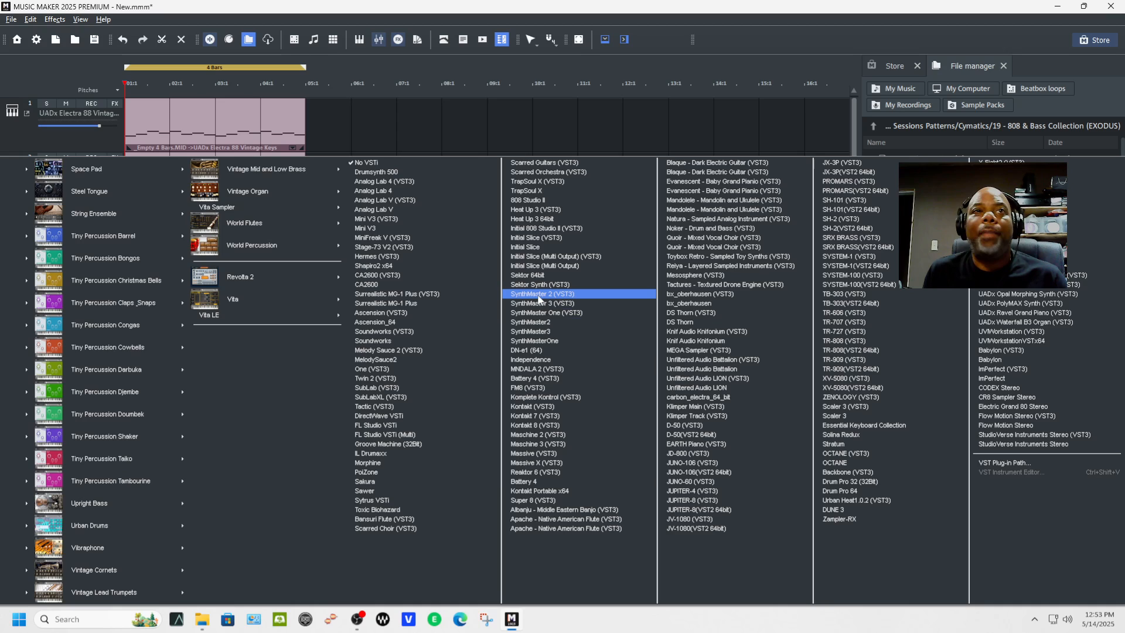
{"action": "left_click", "coordinate": [530, 420]}
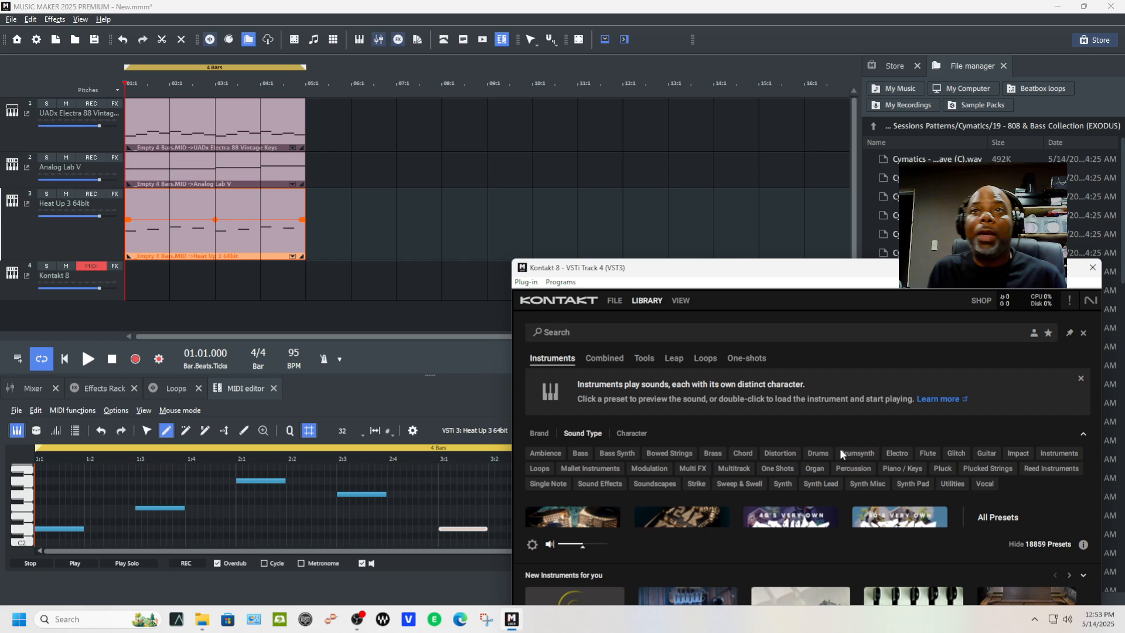
{"action": "left_click_drag", "start_coordinate": [879, 267], "coordinate": [597, 159]}
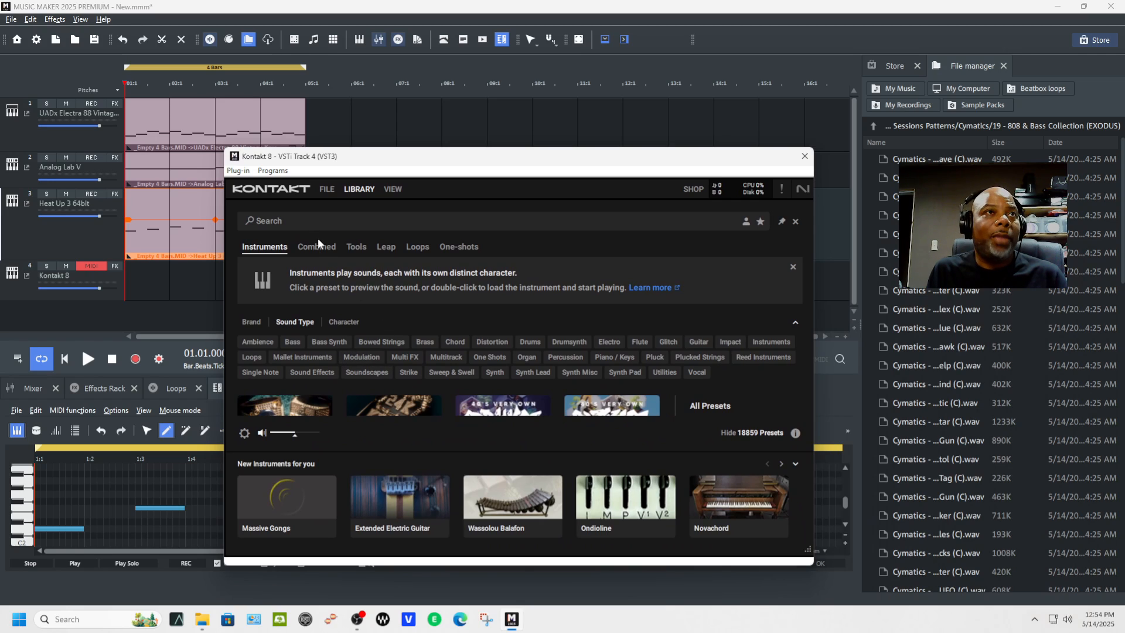
Step: Find The Free Orchestra in Kontakt's product list and load its Heroic Horns preset
{"action": "left_click", "coordinate": [361, 188]}
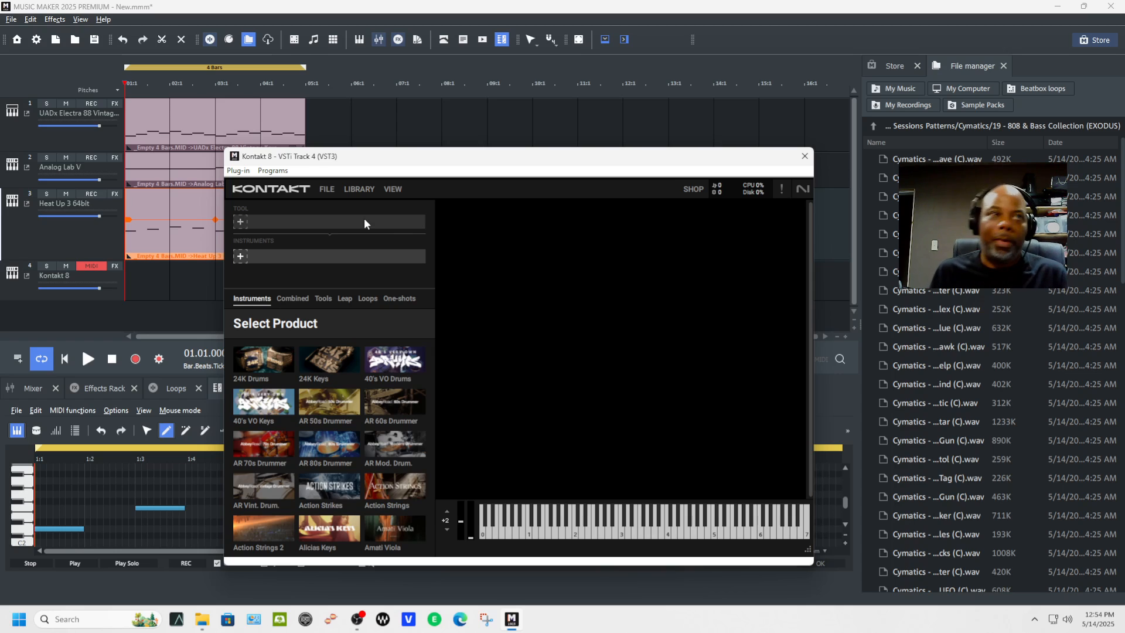
{"action": "scroll", "coordinate": [347, 491], "scroll_direction": "down", "scroll_amount": 10}
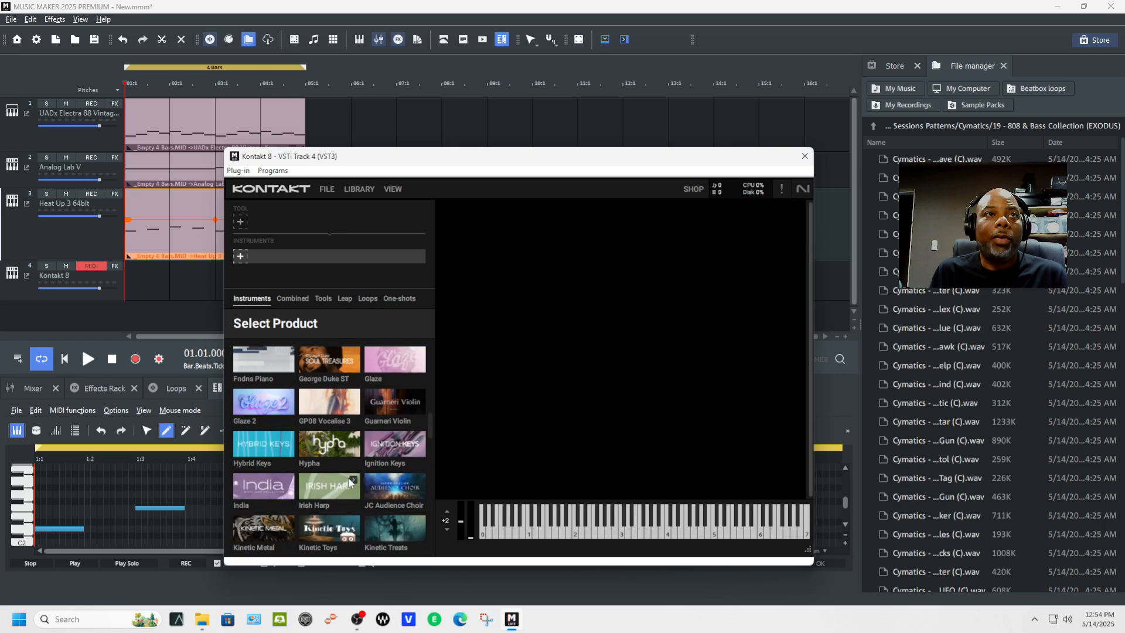
{"action": "scroll", "coordinate": [350, 482], "scroll_direction": "down", "scroll_amount": 3}
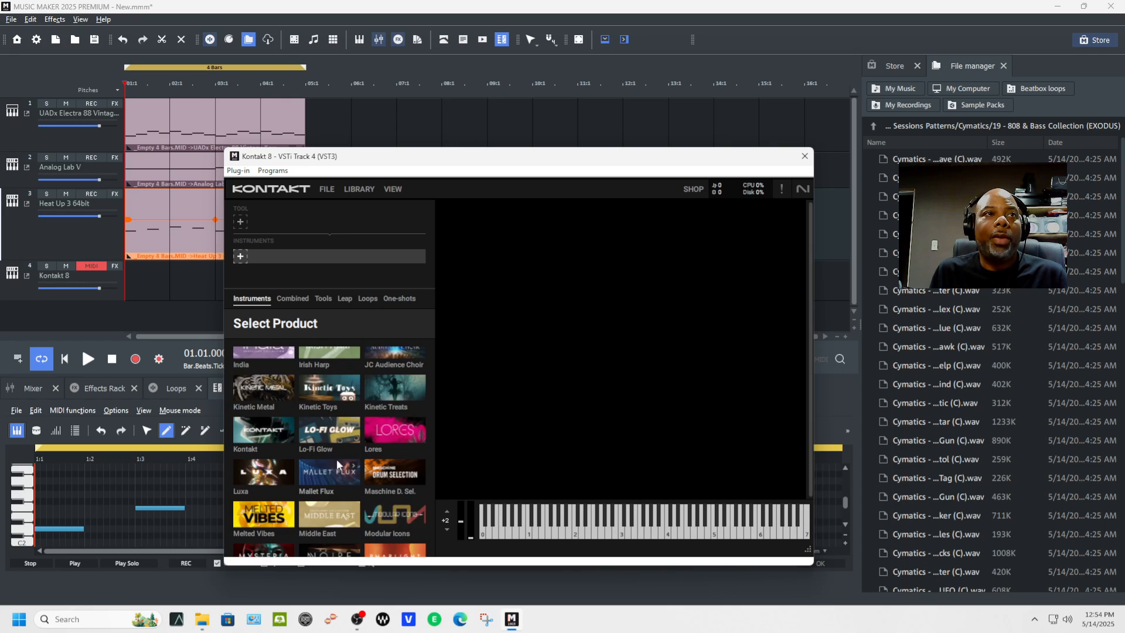
{"action": "scroll", "coordinate": [391, 490], "scroll_direction": "down", "scroll_amount": 2}
{"action": "scroll", "coordinate": [323, 480], "scroll_direction": "down", "scroll_amount": 3}
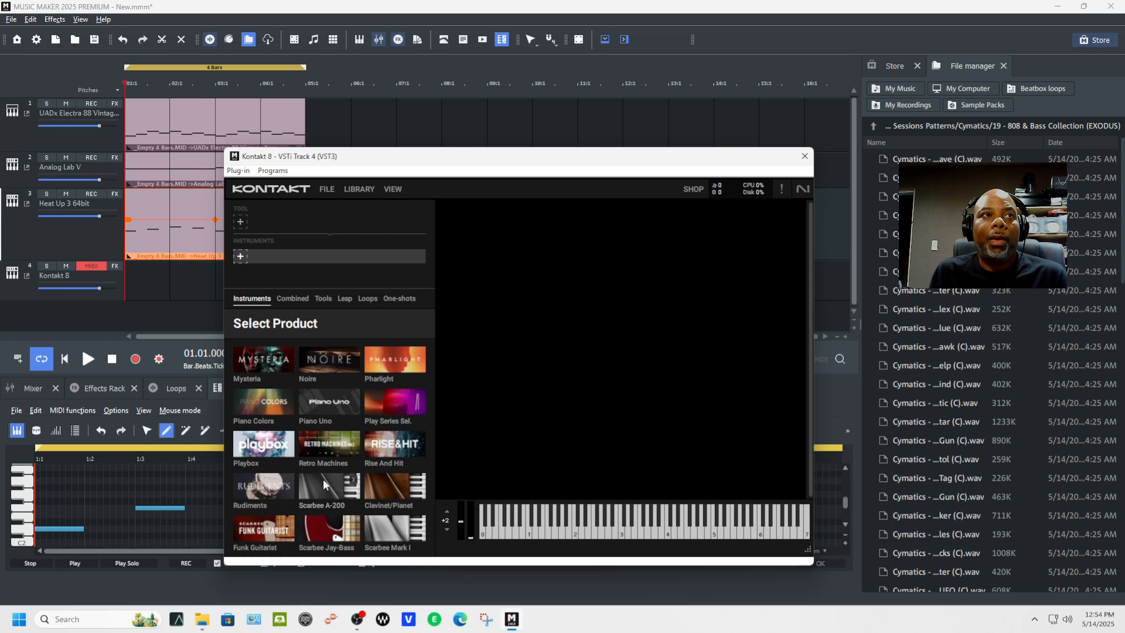
{"action": "scroll", "coordinate": [324, 480], "scroll_direction": "down", "scroll_amount": 5}
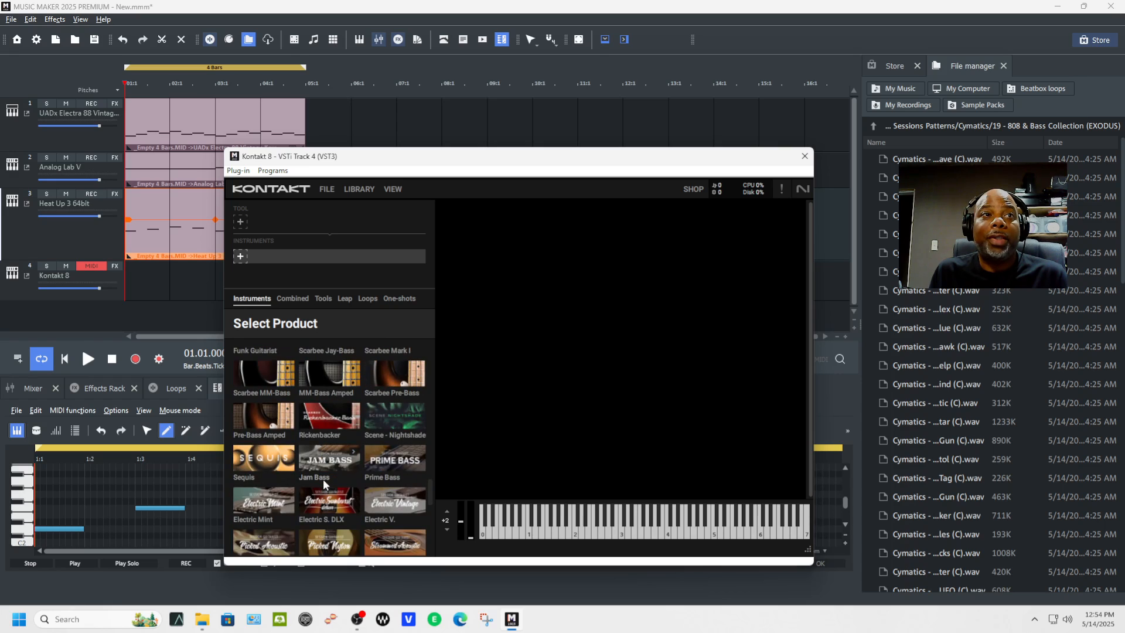
{"action": "scroll", "coordinate": [324, 482], "scroll_direction": "down", "scroll_amount": 3}
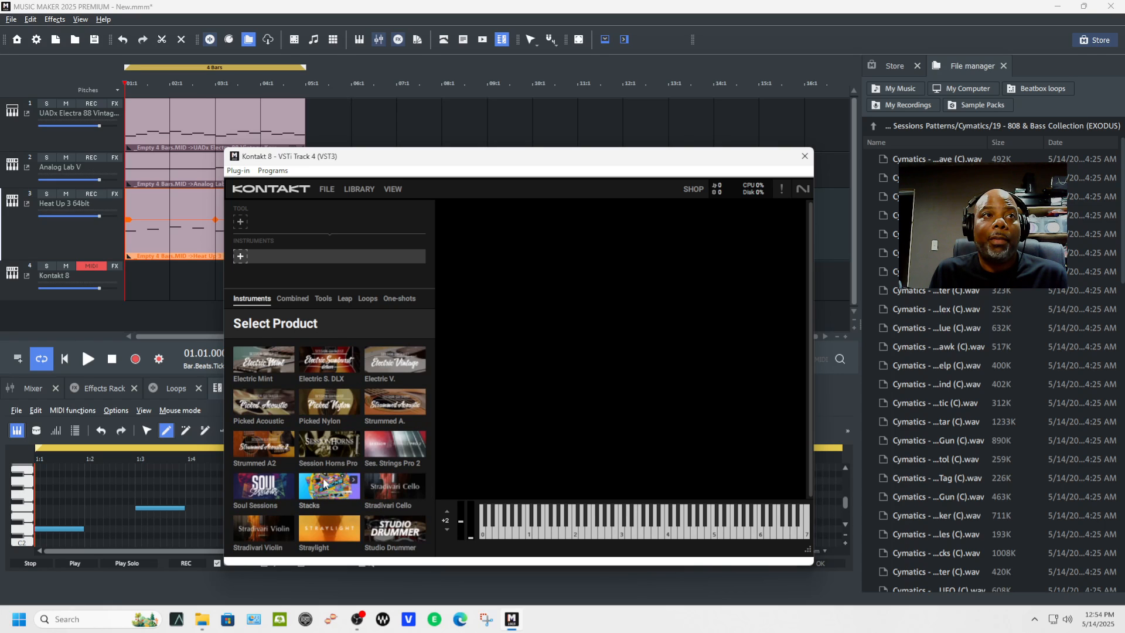
{"action": "scroll", "coordinate": [321, 480], "scroll_direction": "down", "scroll_amount": 5}
{"action": "scroll", "coordinate": [325, 483], "scroll_direction": "down", "scroll_amount": 1}
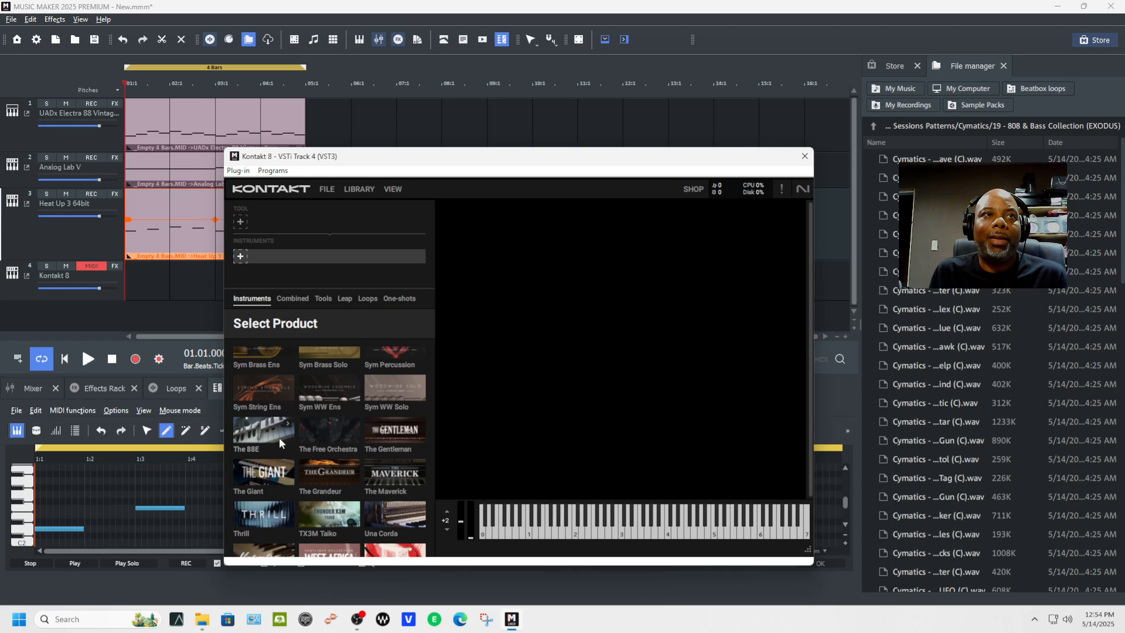
{"action": "left_click", "coordinate": [337, 441]}
{"action": "double_click", "coordinate": [339, 434]}
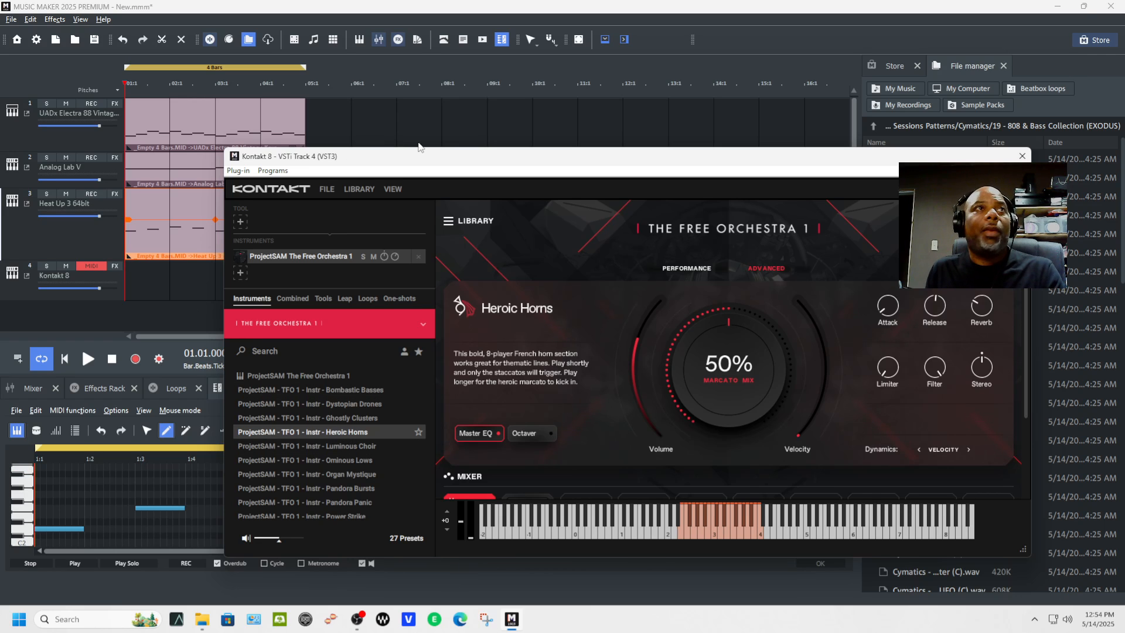
Step: Move the Kontakt 8 window clear of track 4 and add a new track to the arrangement
{"action": "left_click_drag", "start_coordinate": [800, 157], "coordinate": [872, 242]}
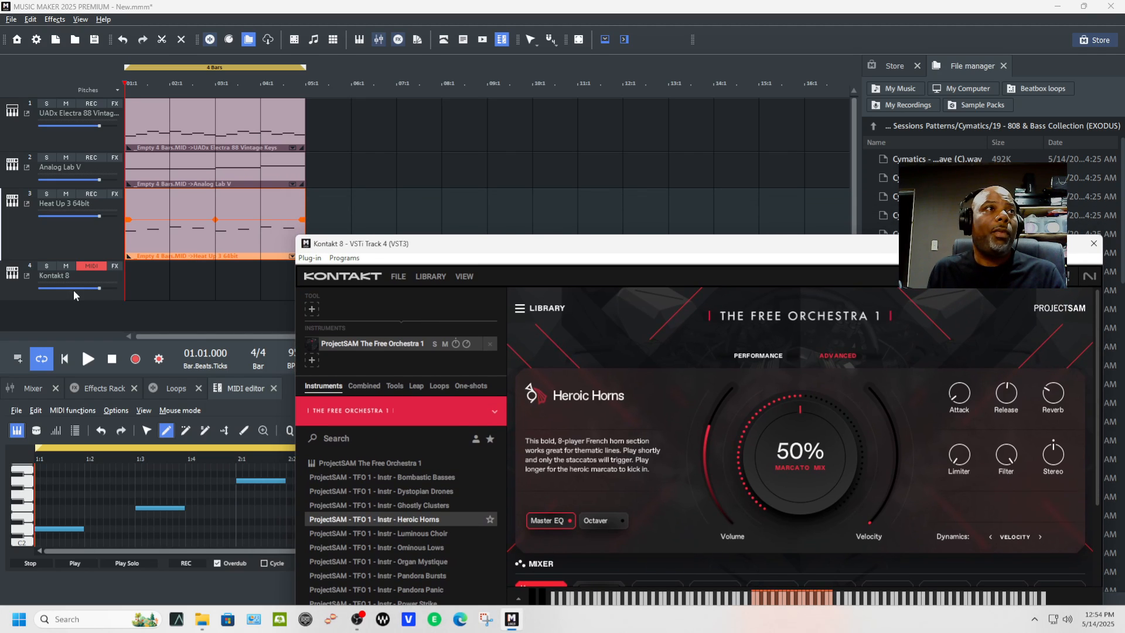
{"action": "left_click", "coordinate": [853, 174]}
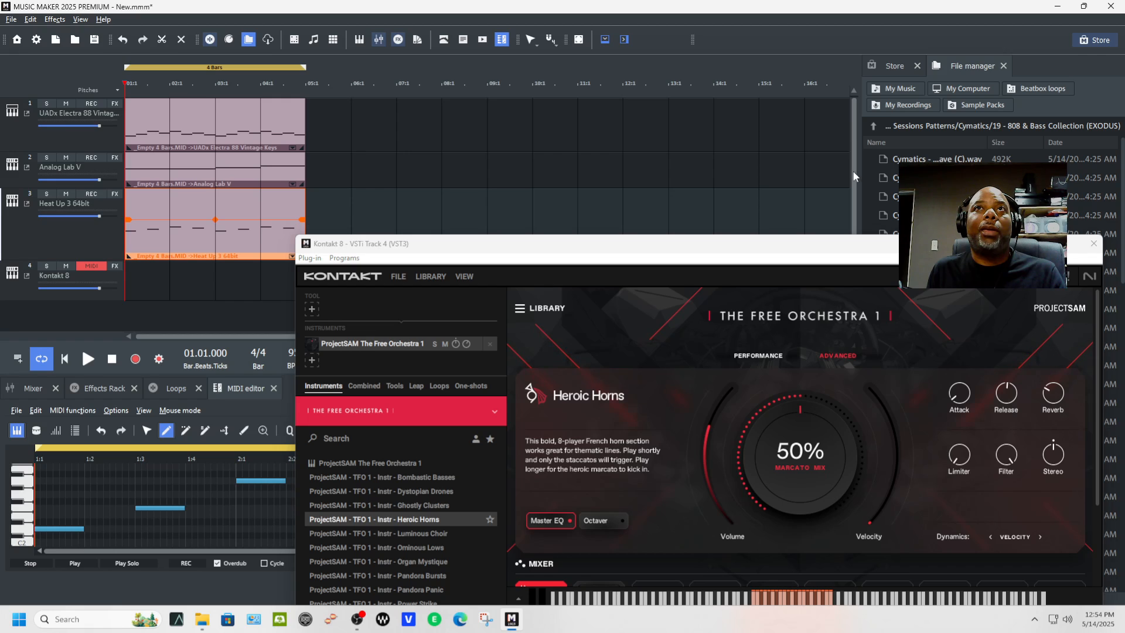
{"action": "right_click", "coordinate": [14, 293]}
{"action": "left_click", "coordinate": [30, 337]}
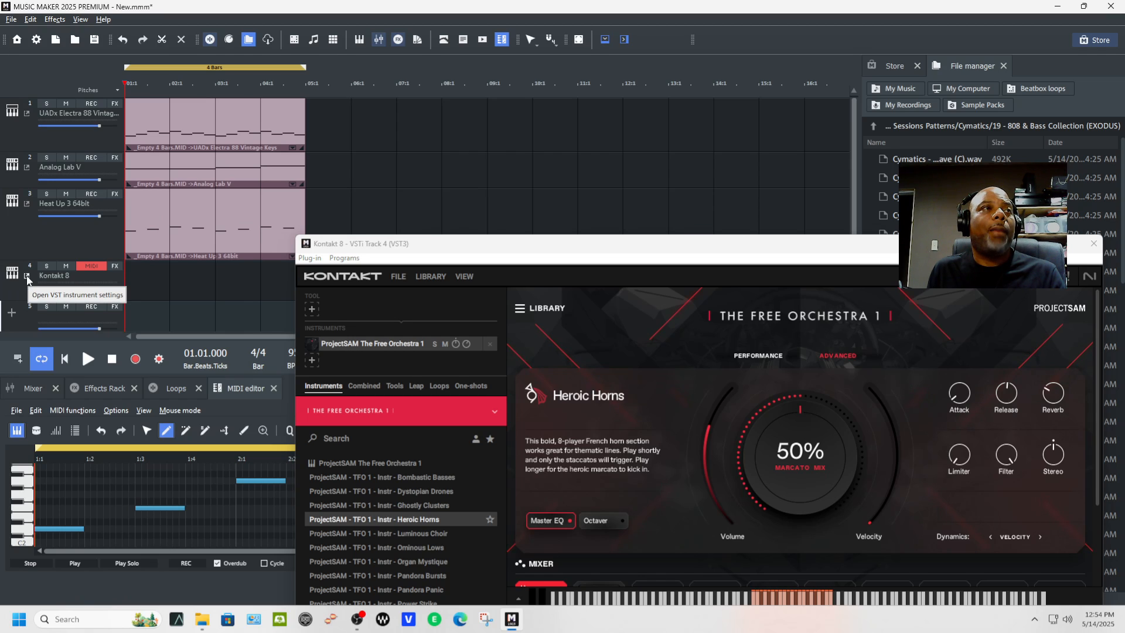
Step: Create an empty 4-bar MIDI object on the Kontakt 8 track and show it in the MIDI editor
{"action": "left_click", "coordinate": [15, 290]}
{"action": "right_click", "coordinate": [20, 290]}
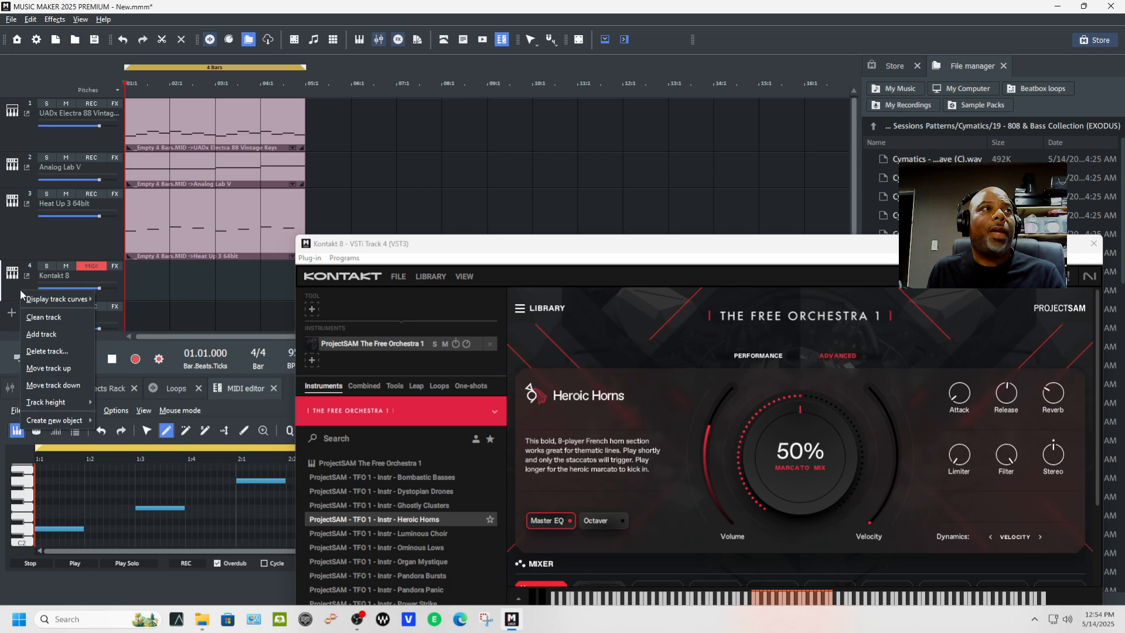
{"action": "mouse_move", "coordinate": [65, 420]}
{"action": "left_click", "coordinate": [127, 421]}
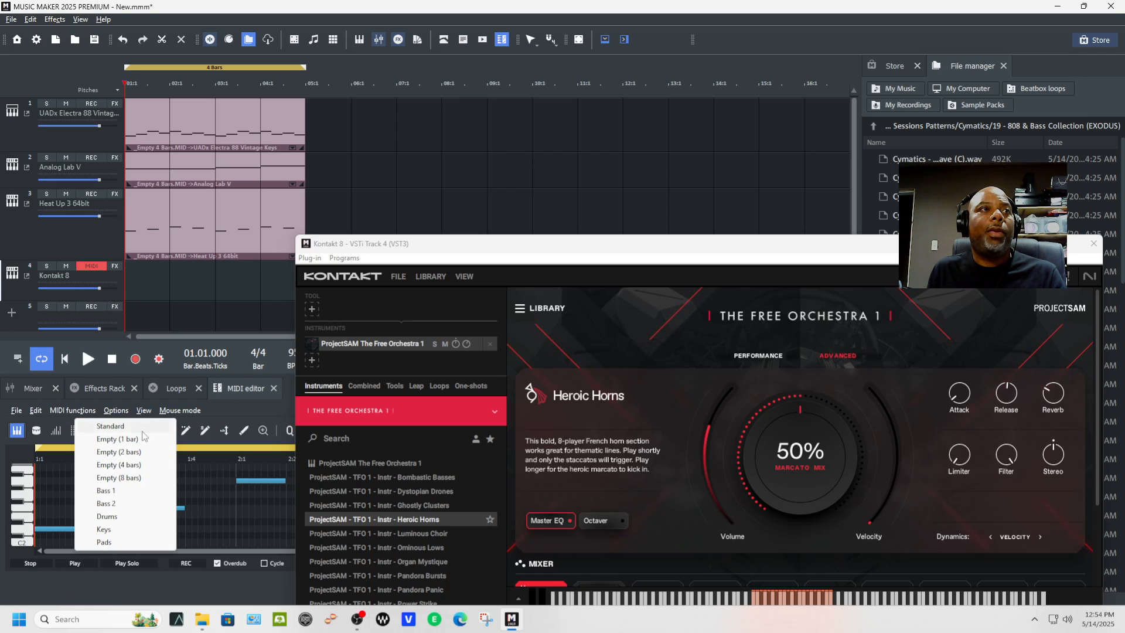
{"action": "left_click", "coordinate": [129, 469]}
{"action": "left_click_drag", "start_coordinate": [538, 249], "coordinate": [659, 234]}
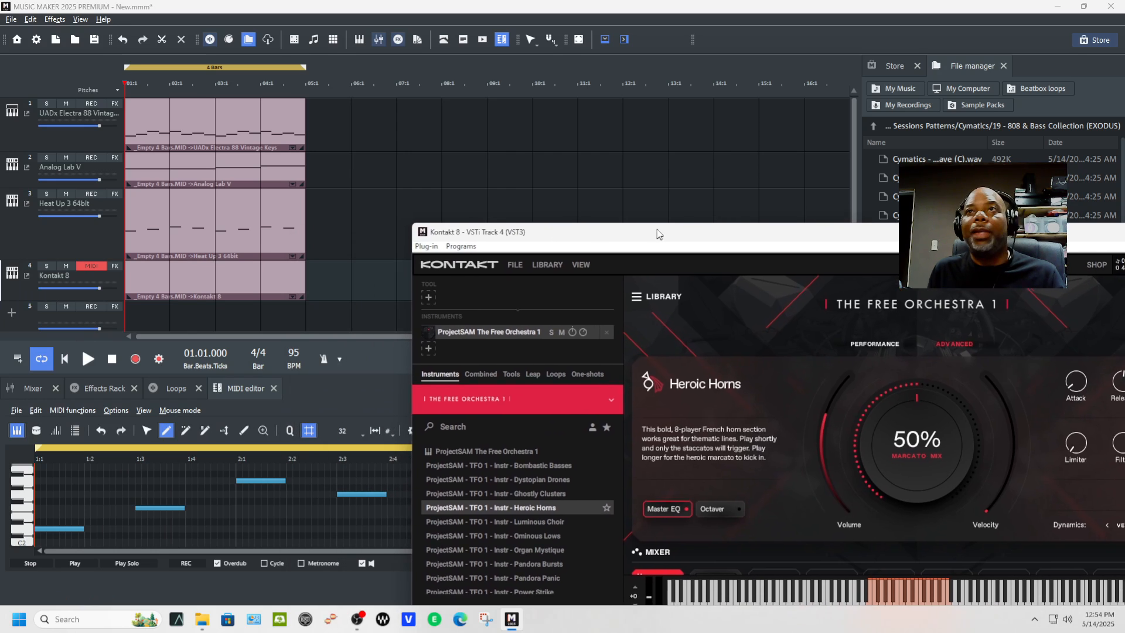
{"action": "left_click", "coordinate": [220, 298]}
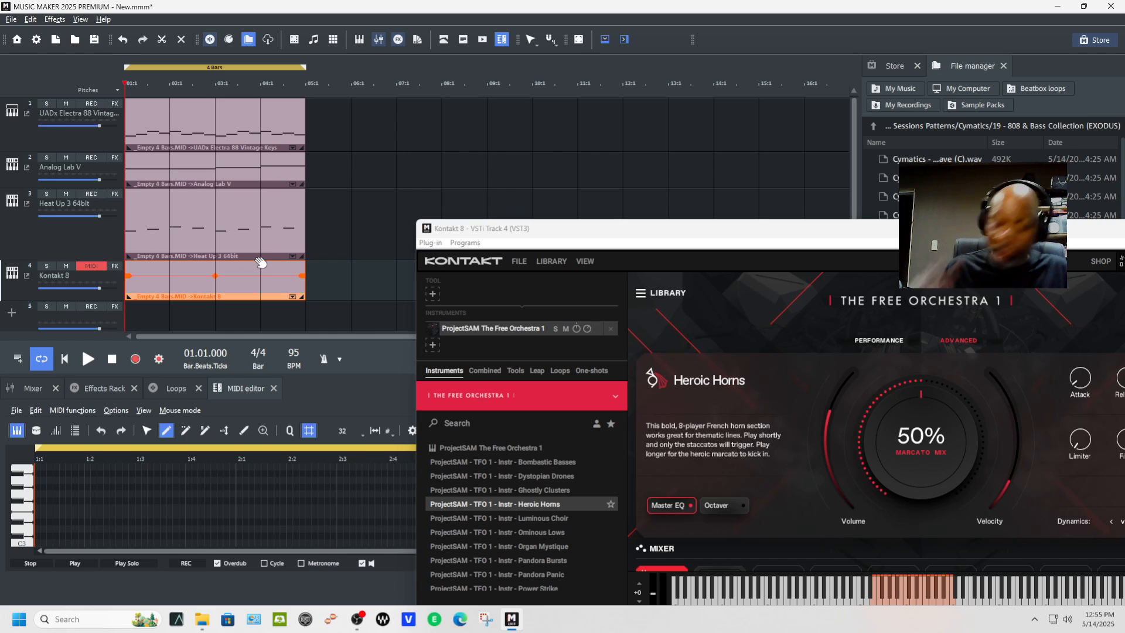
Step: Try out Heroic Horns over the looping song, load the Luminous Choir preset for comparison, and stop playback
{"action": "key", "text": "space"}
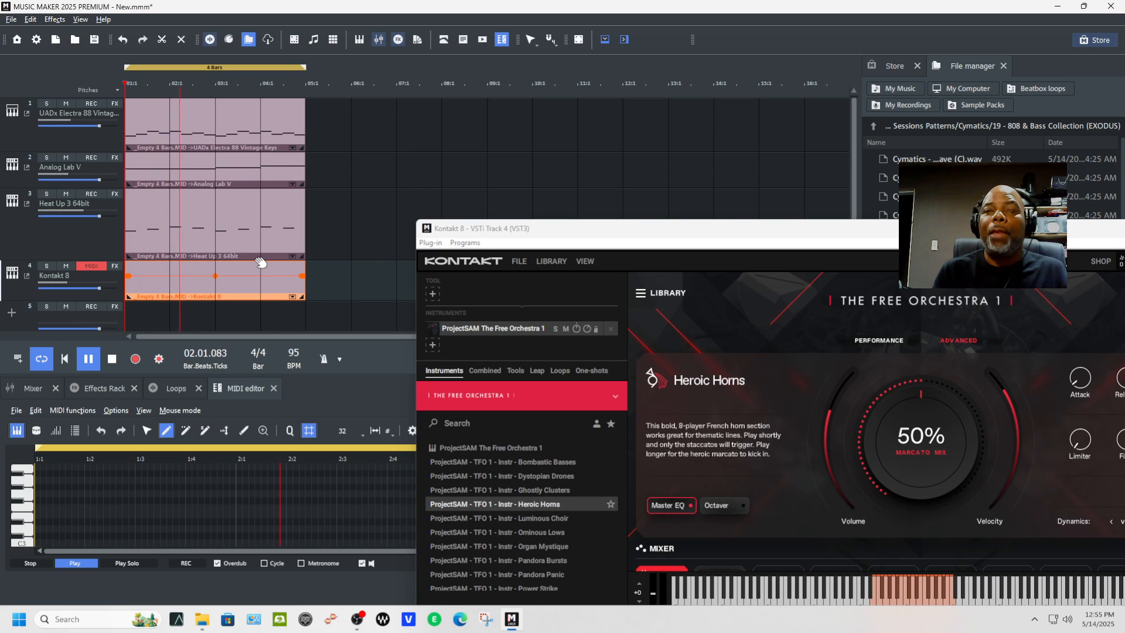
{"action": "left_click_drag", "start_coordinate": [616, 229], "coordinate": [500, 158]}
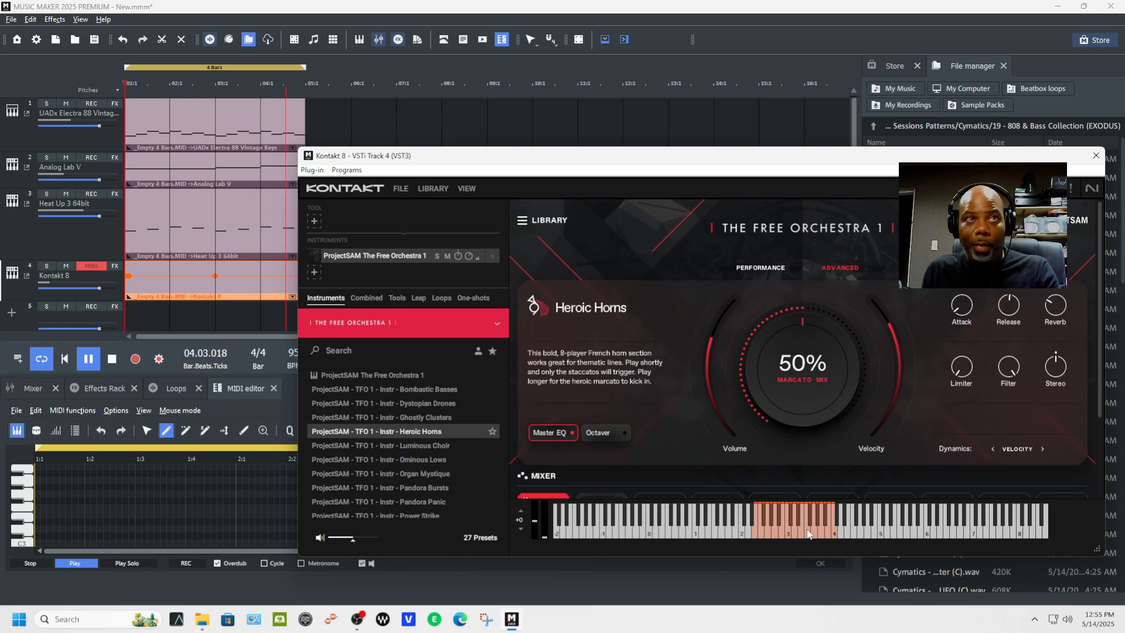
{"action": "left_click", "coordinate": [434, 447]}
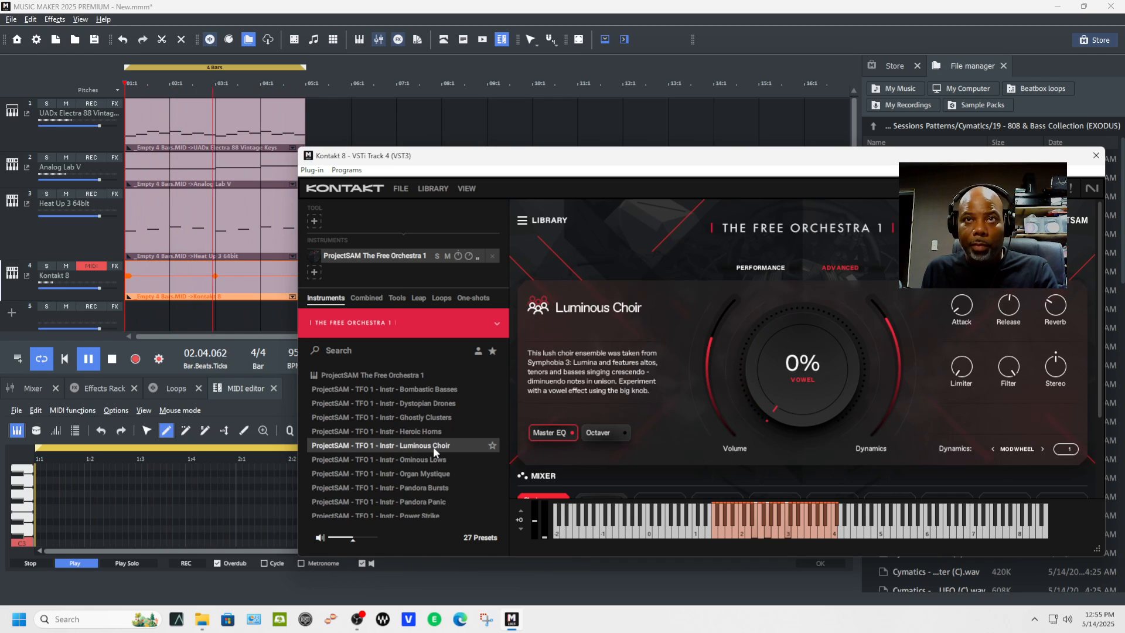
{"action": "key", "text": "space"}
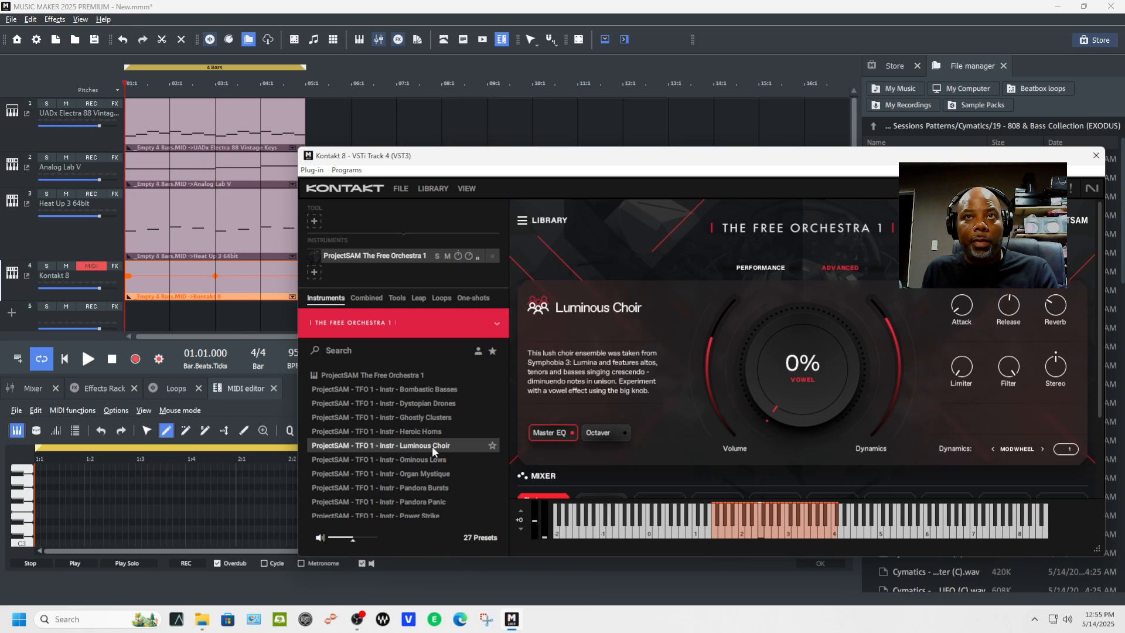
Step: Set Luminous Choir's Vowel to 48%, raise its Dynamics to maximum, and play the loop to test the sound
{"action": "left_click_drag", "start_coordinate": [775, 384], "coordinate": [771, 325]}
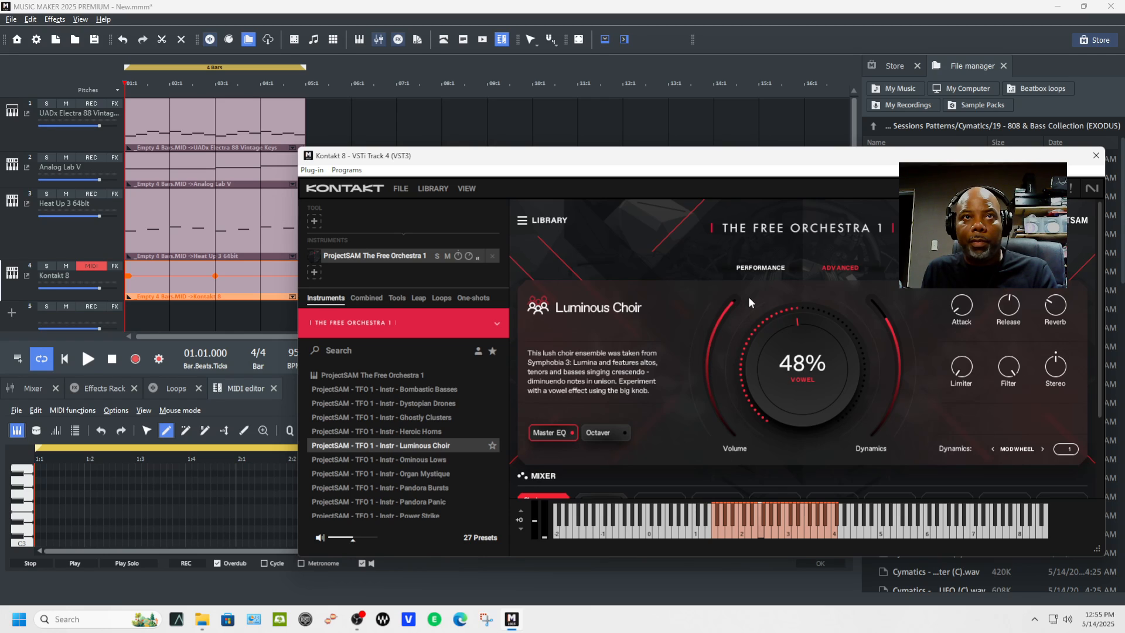
{"action": "left_click_drag", "start_coordinate": [889, 318], "coordinate": [876, 307]}
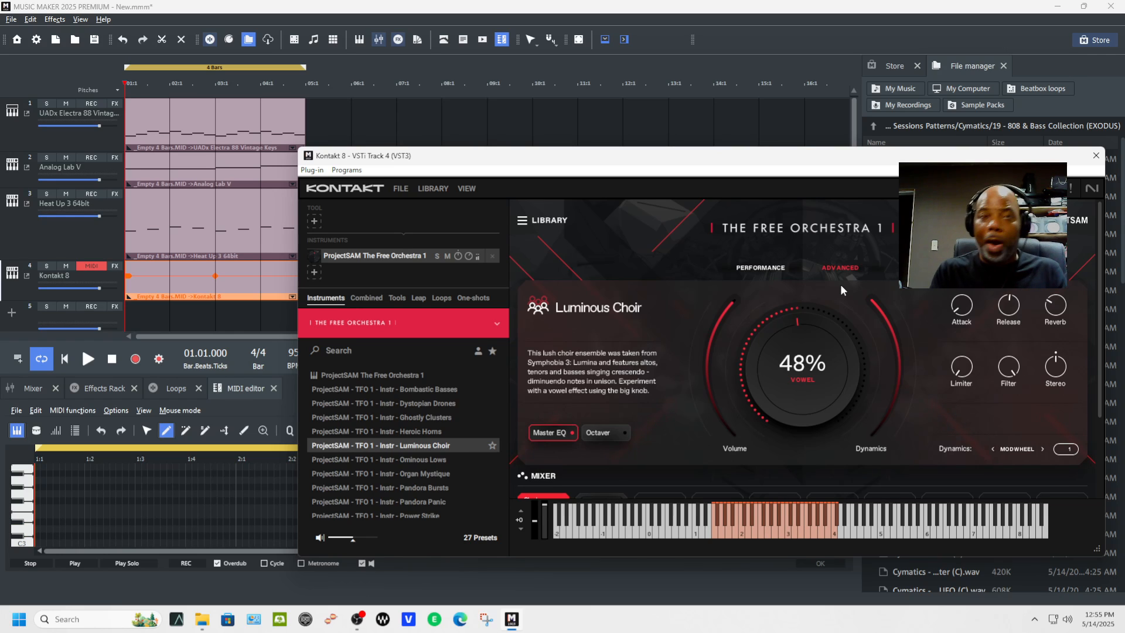
{"action": "key", "text": "space"}
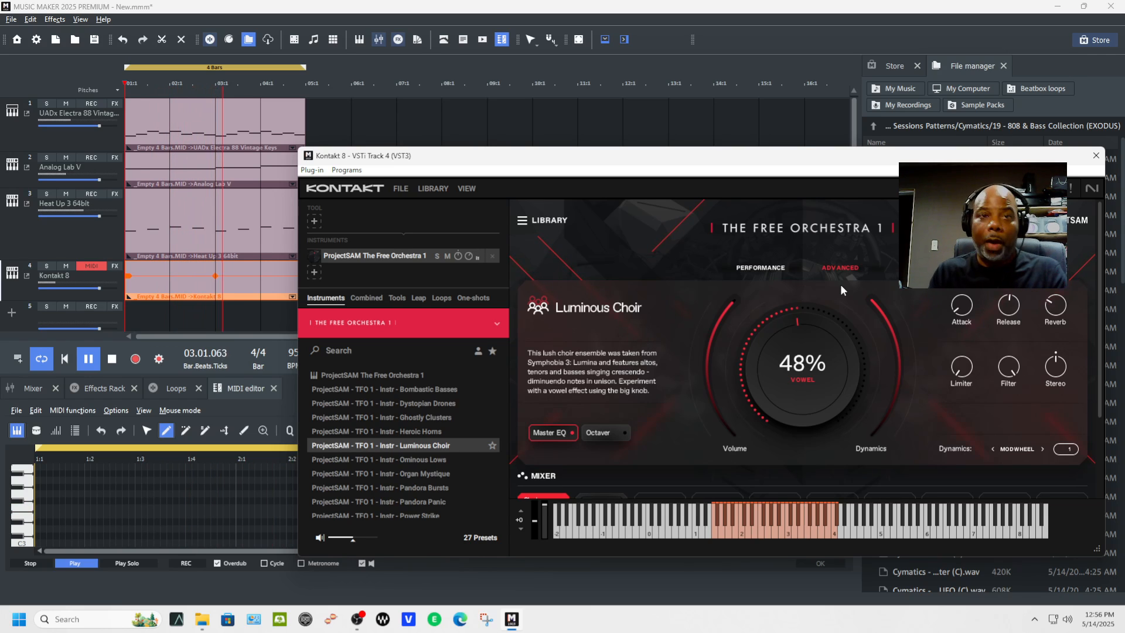
Step: Load the Ominous Lows preset, try it over the loop, and raise its volume with playback stopped
{"action": "left_click", "coordinate": [442, 460]}
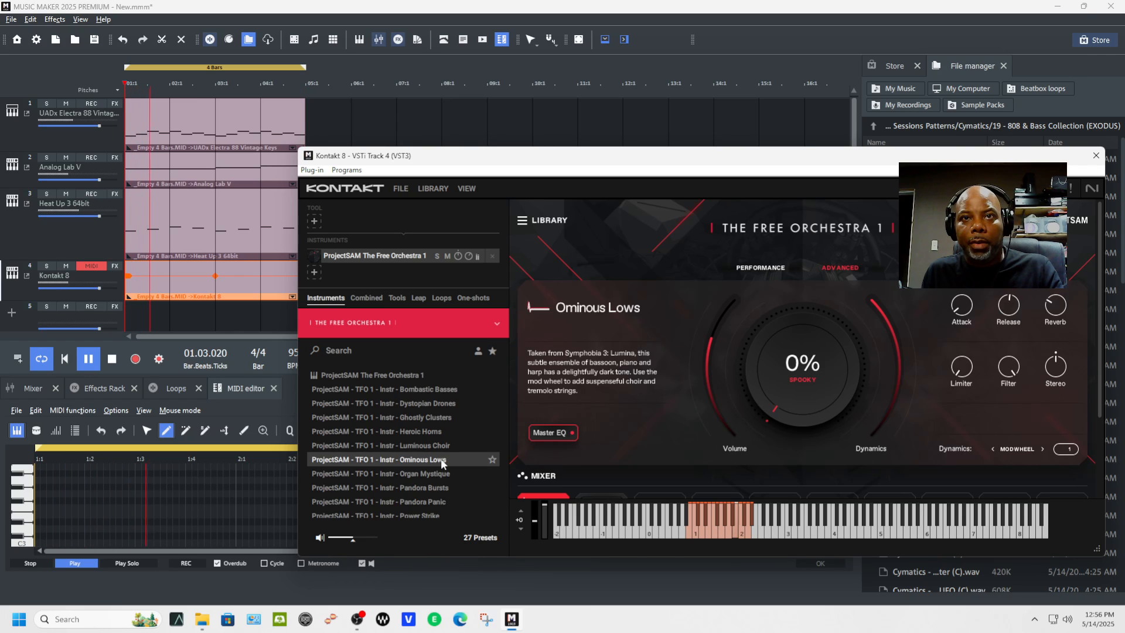
{"action": "key", "text": "space"}
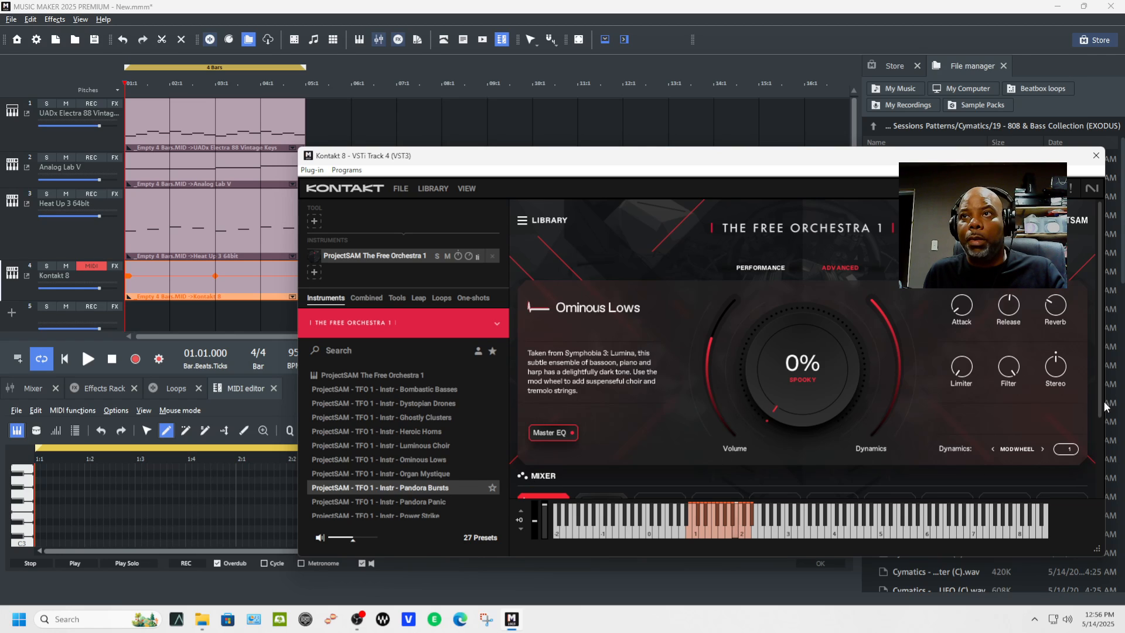
{"action": "left_click_drag", "start_coordinate": [1102, 409], "coordinate": [1091, 471]}
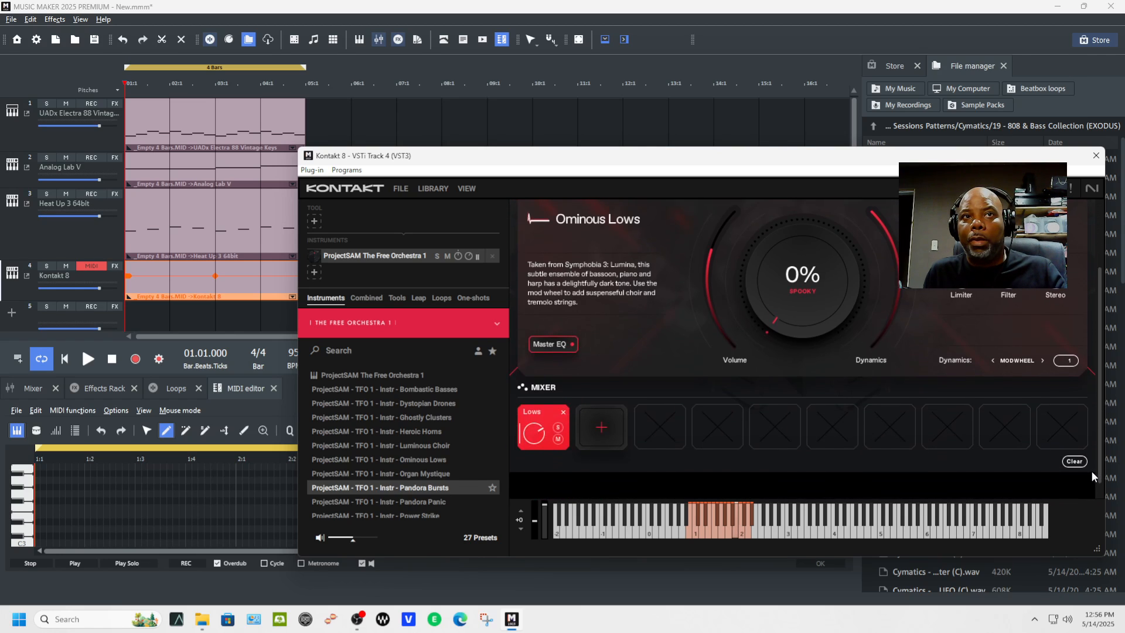
{"action": "left_click_drag", "start_coordinate": [535, 442], "coordinate": [540, 415]}
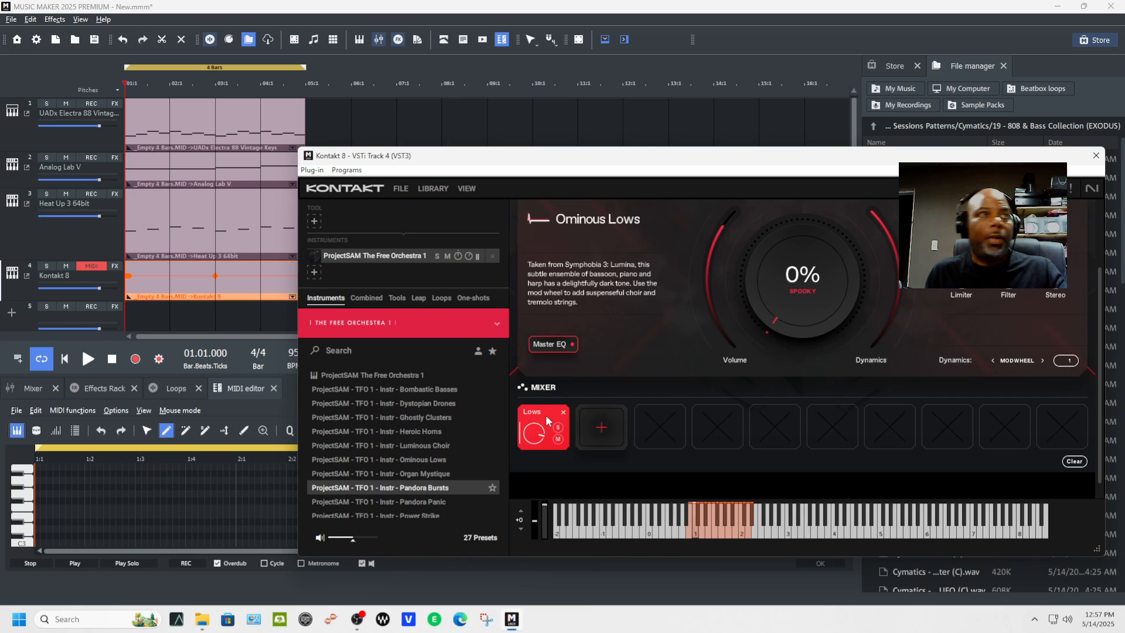
Step: Load the Pandora Panic preset and play the loop briefly while browsing the list down to the Multi presets
{"action": "left_click", "coordinate": [451, 499]}
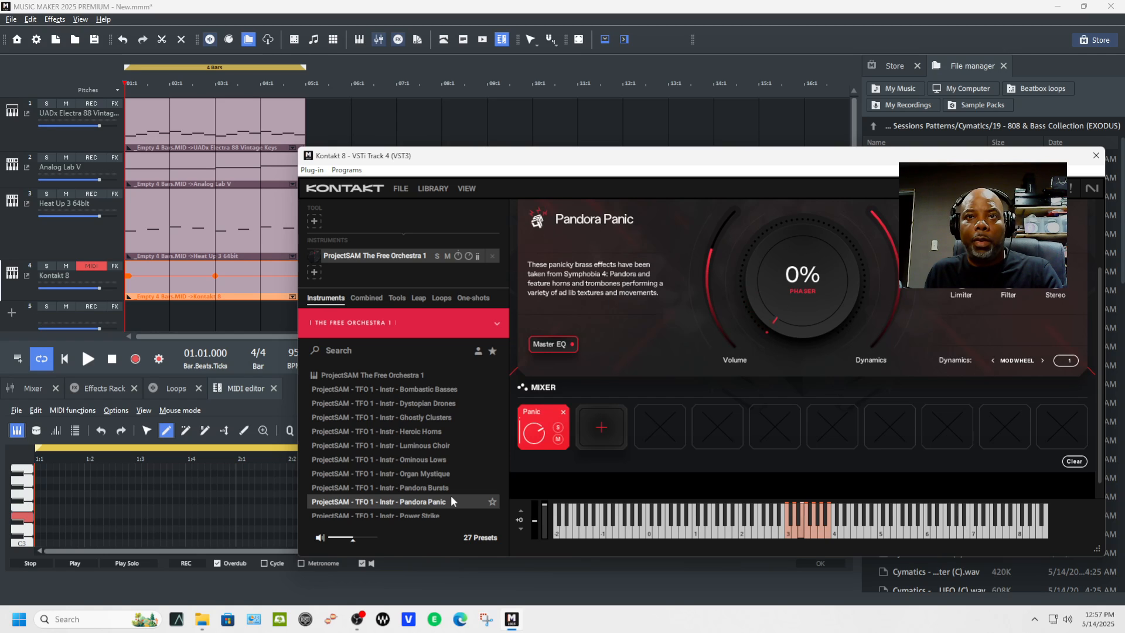
{"action": "scroll", "coordinate": [362, 484], "scroll_direction": "down", "scroll_amount": 3}
{"action": "scroll", "coordinate": [363, 481], "scroll_direction": "down", "scroll_amount": 1}
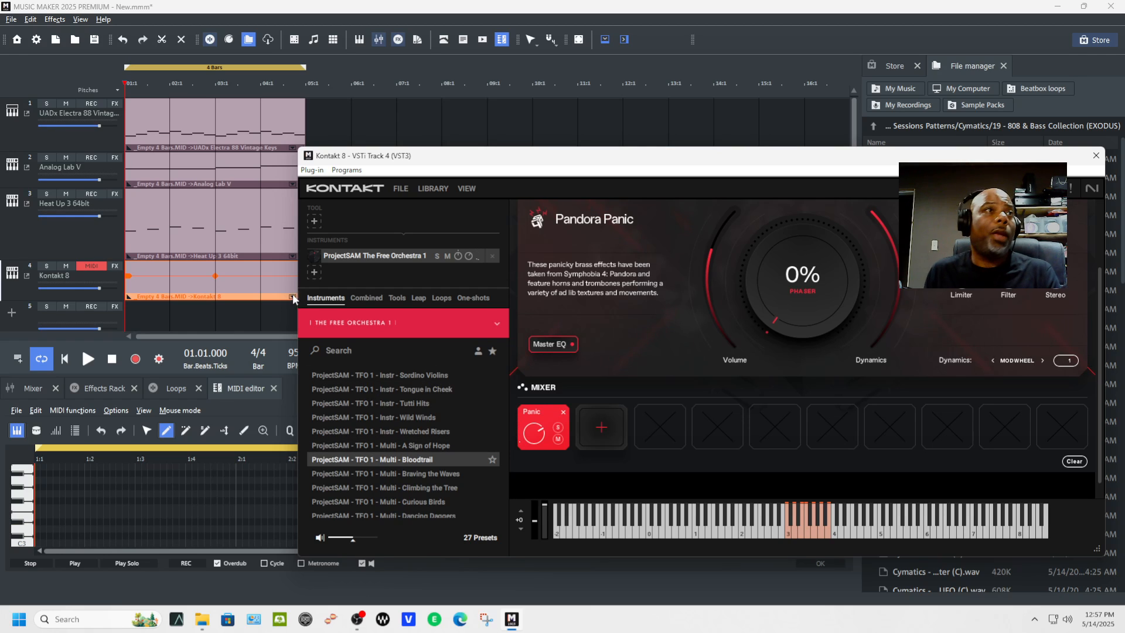
{"action": "key", "text": "space"}
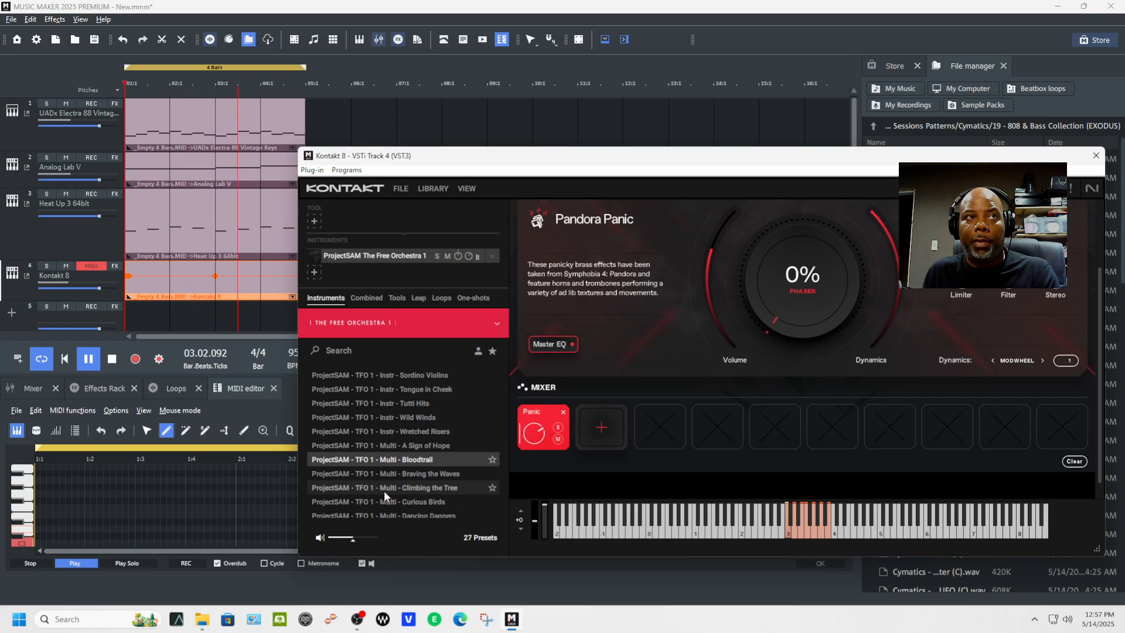
{"action": "key", "text": "space"}
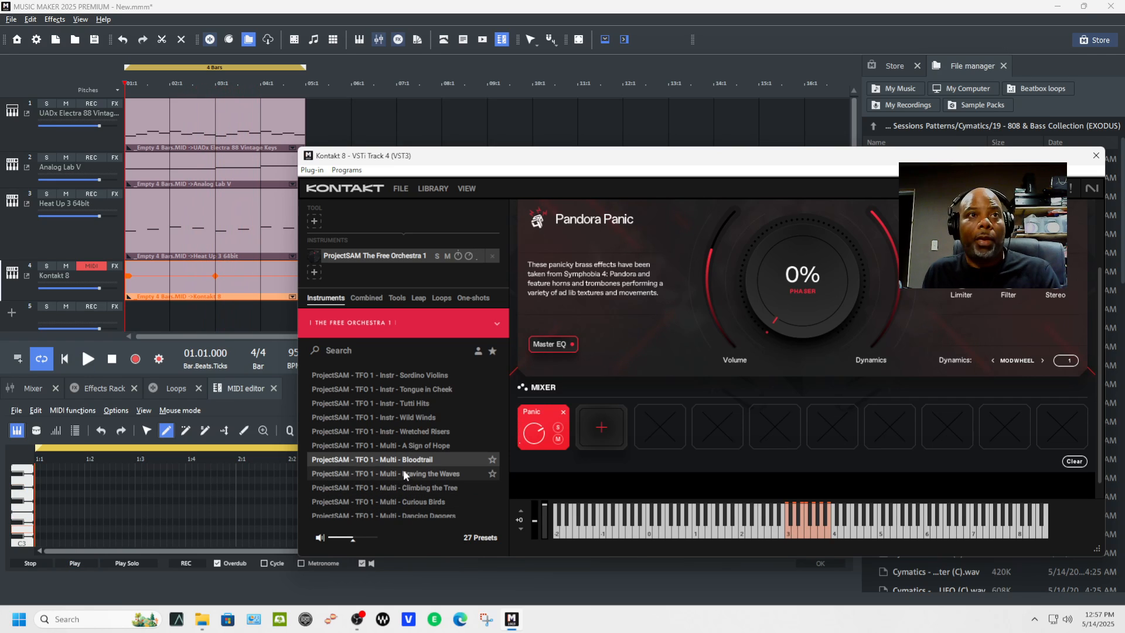
Step: Preview the Braving the Waves and Climbing the Tree multis and look through the remaining Free Orchestra presets
{"action": "left_click", "coordinate": [404, 474]}
{"action": "left_click", "coordinate": [398, 488]}
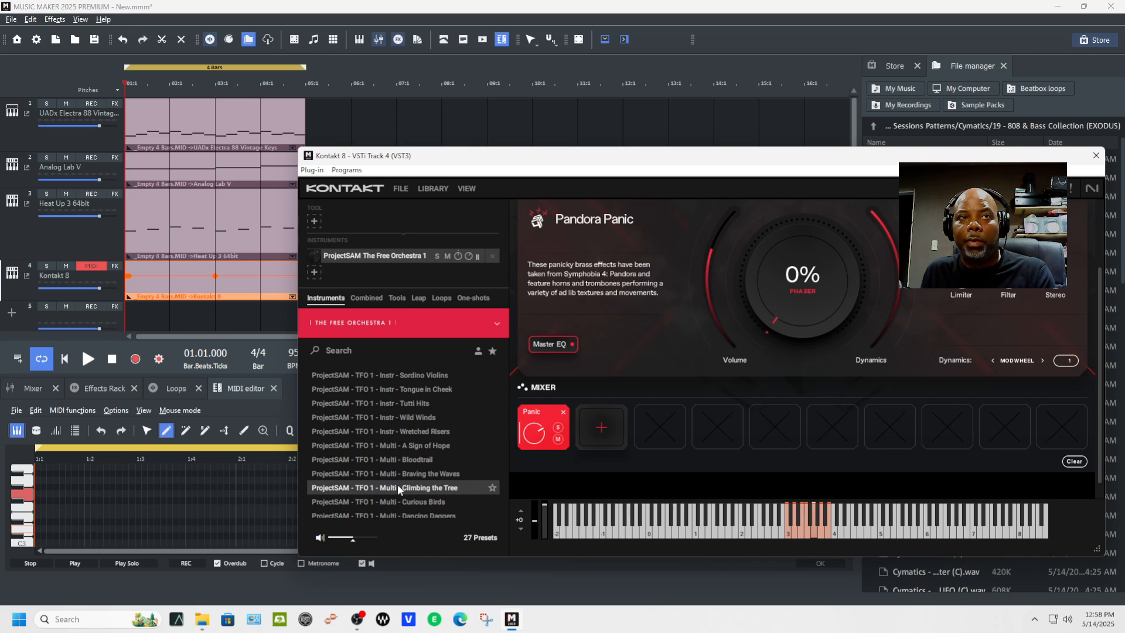
{"action": "scroll", "coordinate": [398, 484], "scroll_direction": "down", "scroll_amount": 2}
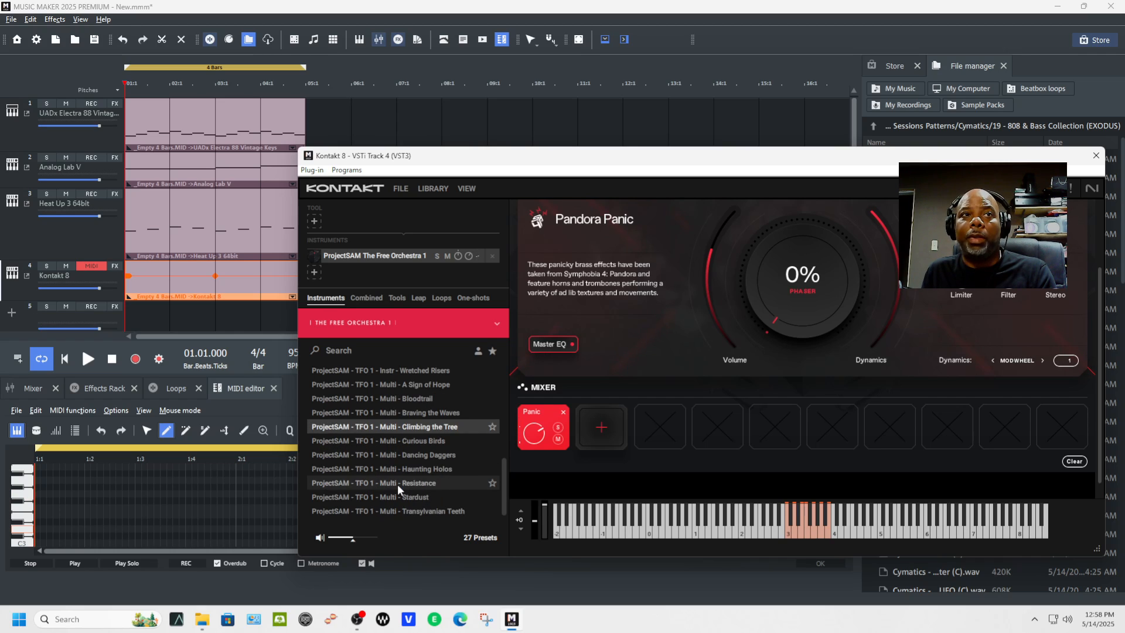
{"action": "scroll", "coordinate": [398, 485], "scroll_direction": "up", "scroll_amount": 6}
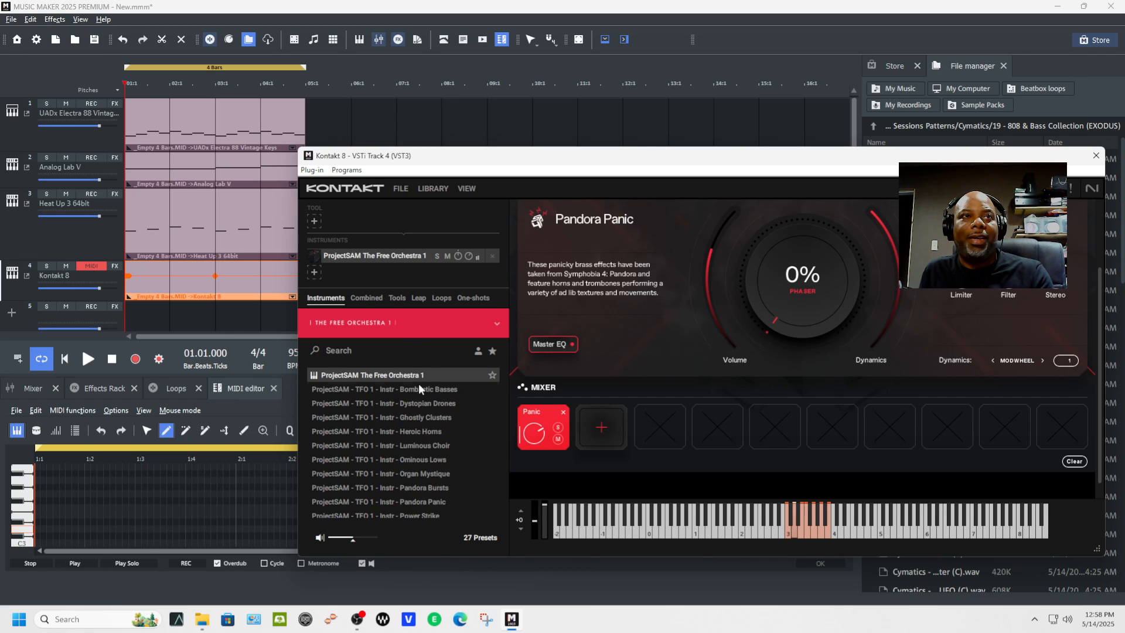
Step: Load the Wild Winds preset and move the Kontakt 8 window off the 4-bar arrangement
{"action": "scroll", "coordinate": [420, 440], "scroll_direction": "down", "scroll_amount": 5}
{"action": "left_click", "coordinate": [429, 418]}
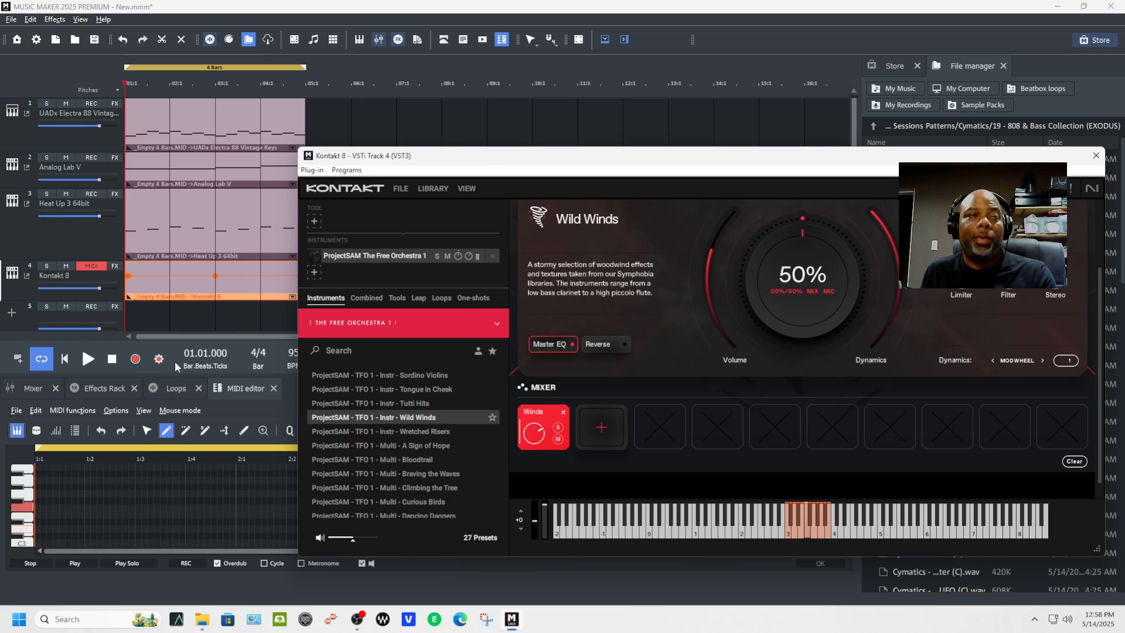
{"action": "left_click_drag", "start_coordinate": [363, 156], "coordinate": [434, 169]}
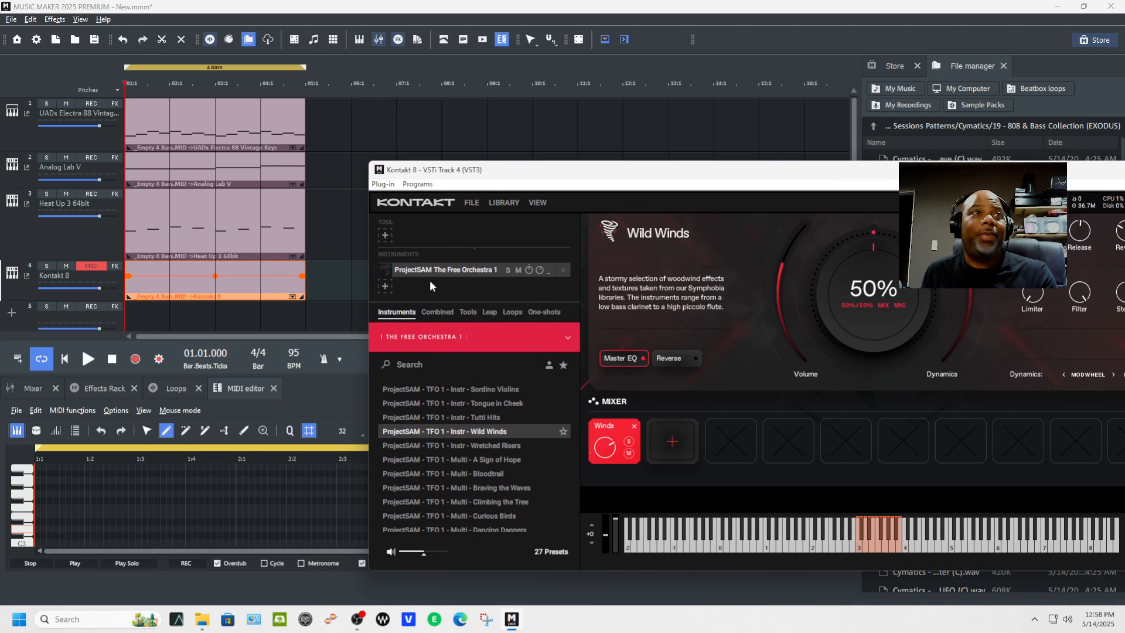
Step: Draw one-beat notes at 1:1 and 2:1 in the Kontakt 8 part and close the Kontakt 8 window
{"action": "left_click", "coordinate": [149, 294]}
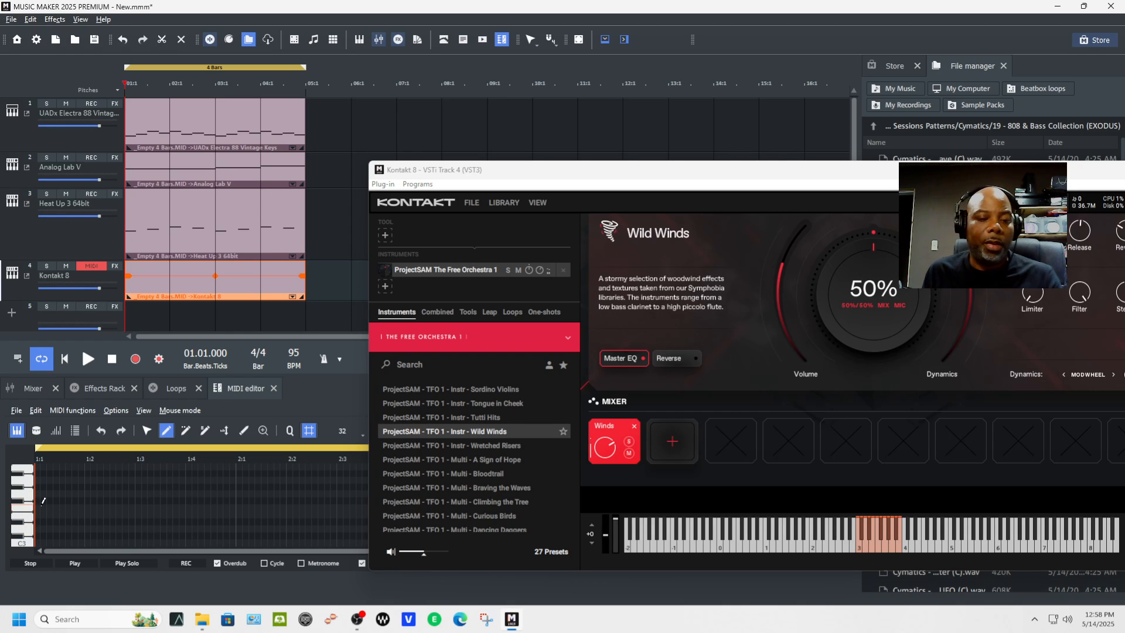
{"action": "left_click", "coordinate": [38, 529]}
{"action": "left_click_drag", "start_coordinate": [55, 524], "coordinate": [80, 522]}
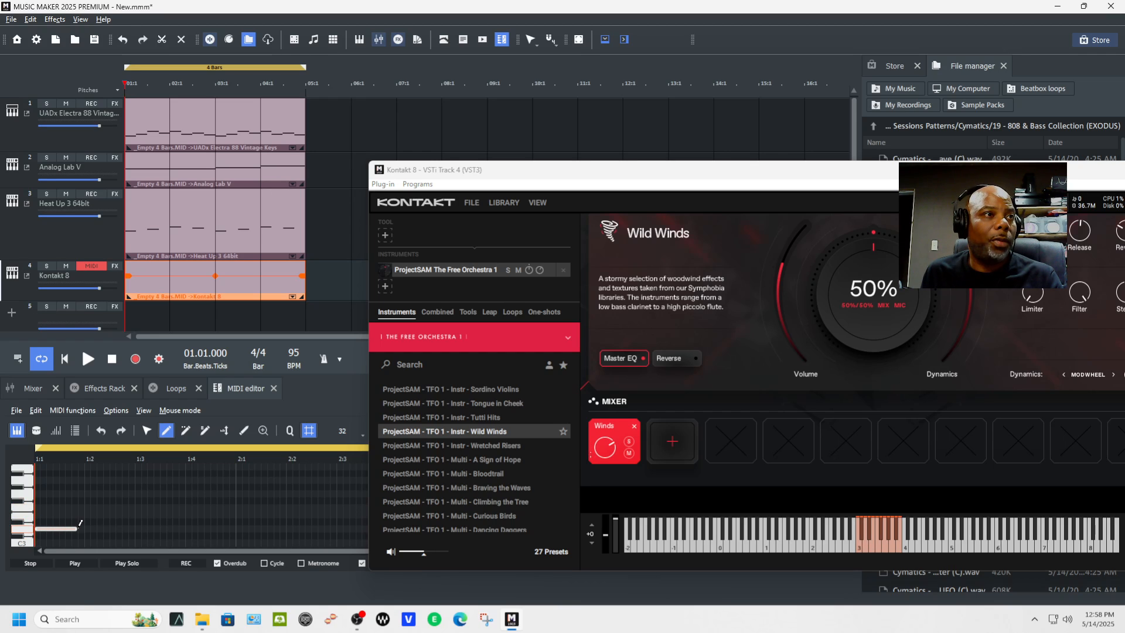
{"action": "key", "text": "space"}
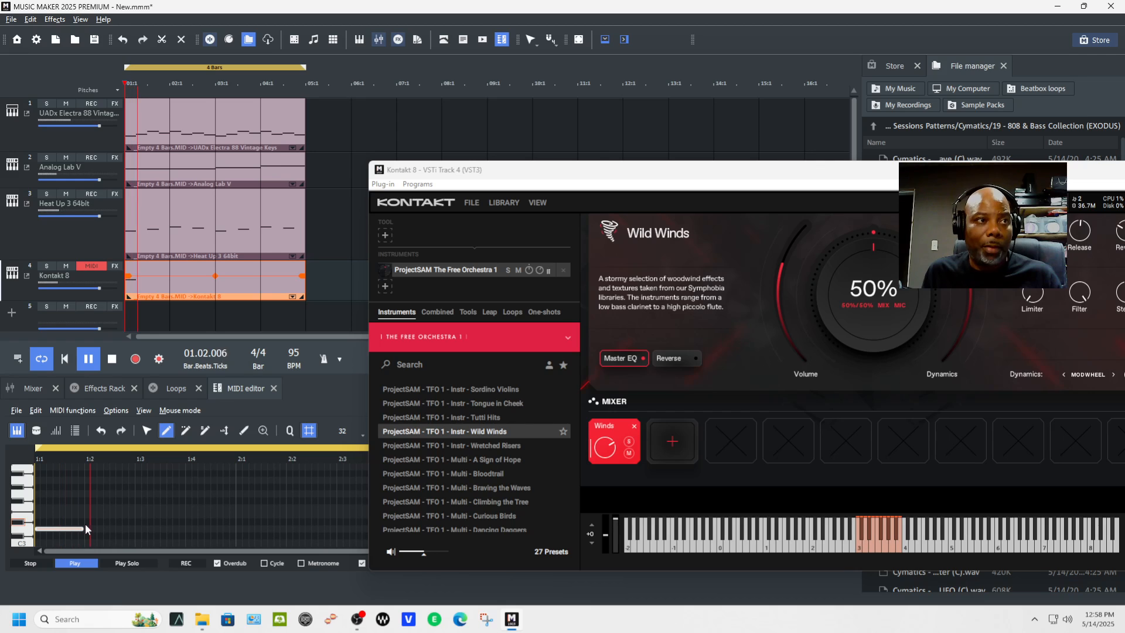
{"action": "key", "text": "space"}
{"action": "left_click_drag", "start_coordinate": [241, 525], "coordinate": [282, 525]}
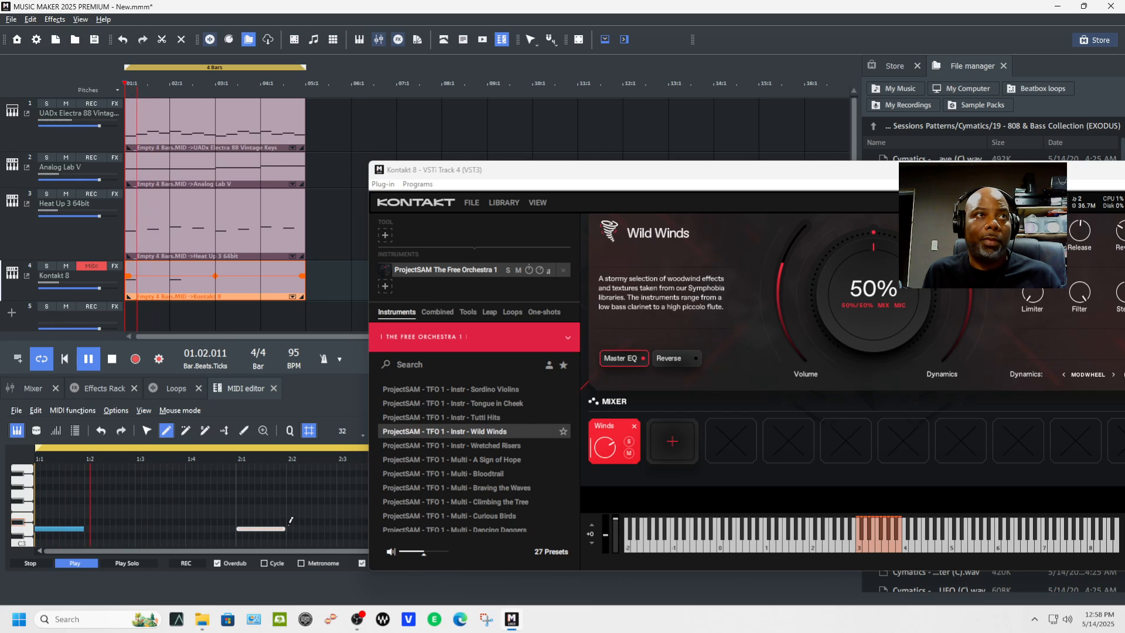
{"action": "left_click", "coordinate": [1124, 169]}
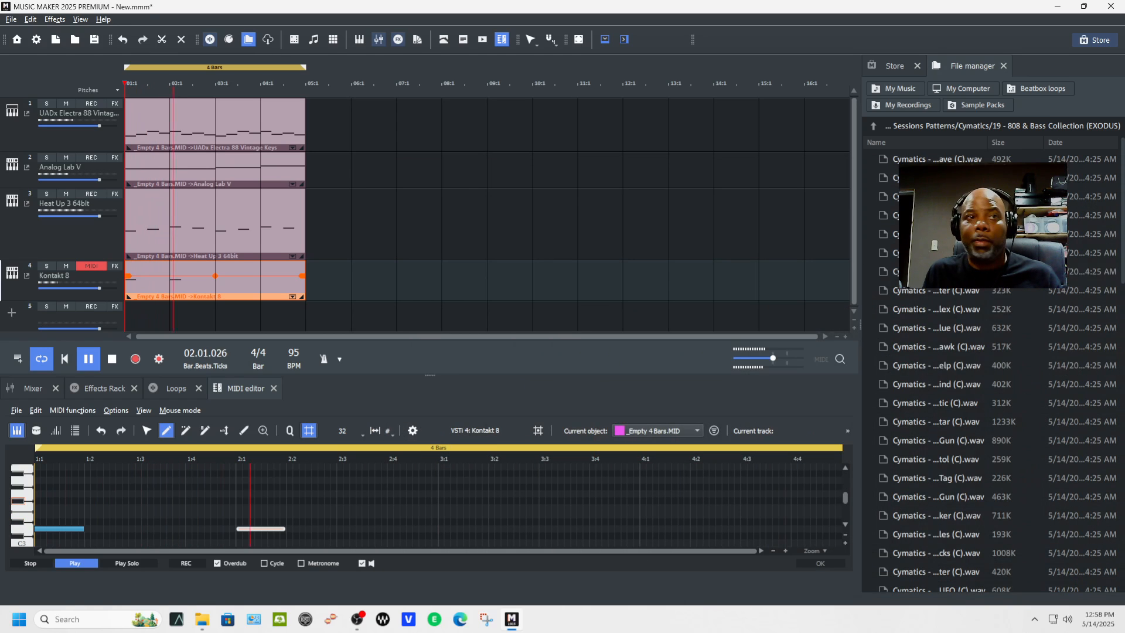
Step: Draw a one-beat note at 3:1 and a two-beat note at 3:3 in the Kontakt 8 part and play the loop
{"action": "key", "text": "space"}
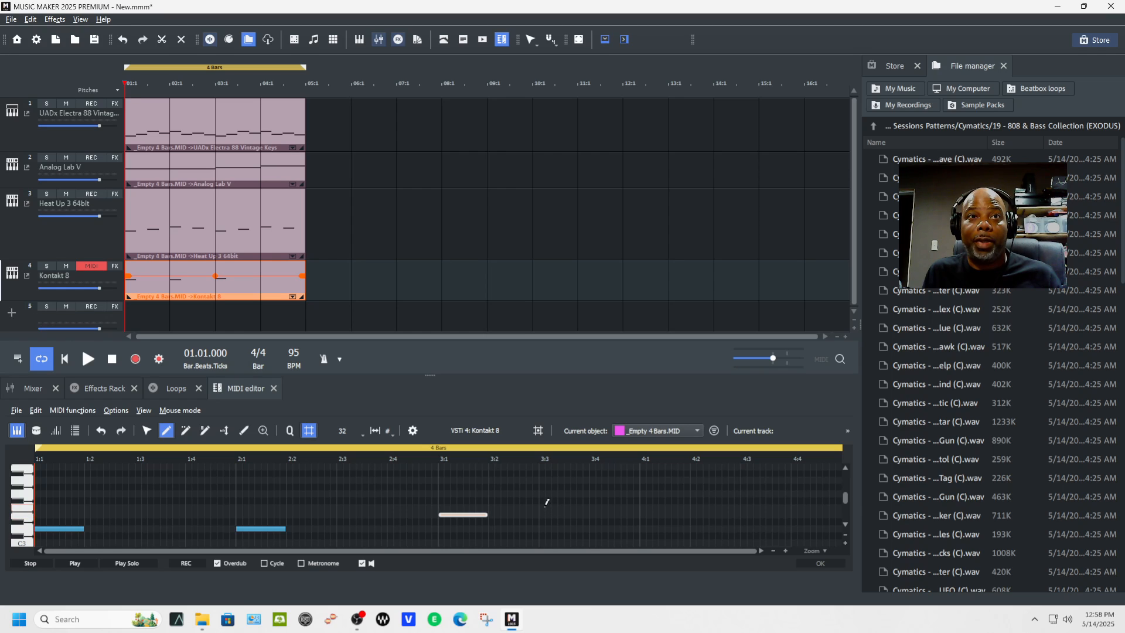
{"action": "left_click_drag", "start_coordinate": [595, 500], "coordinate": [652, 494]}
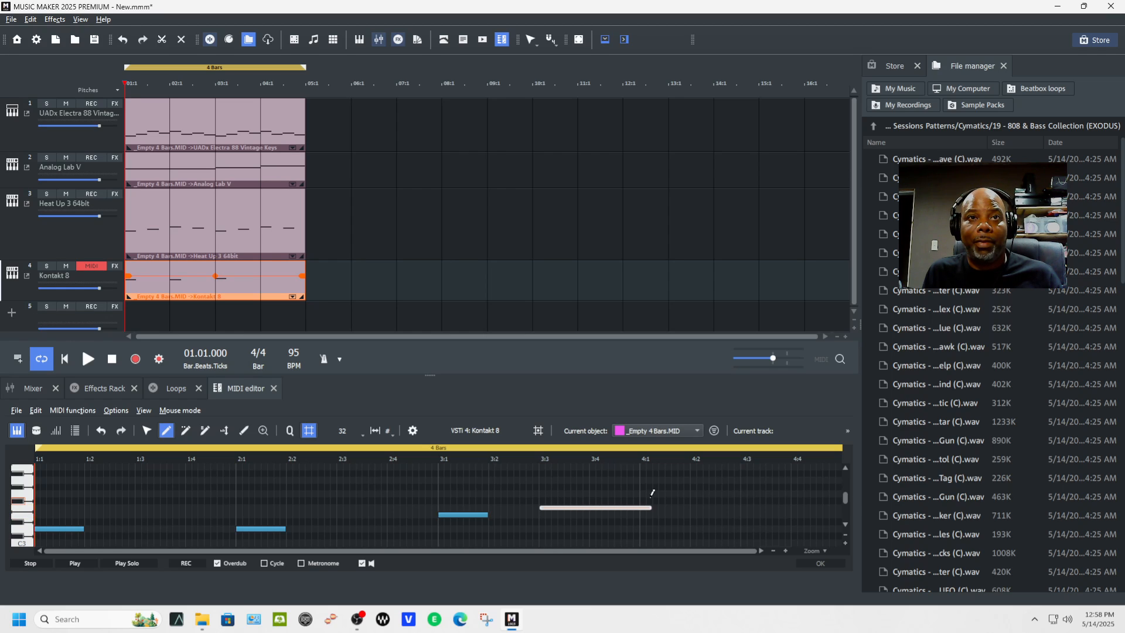
{"action": "key", "text": "space"}
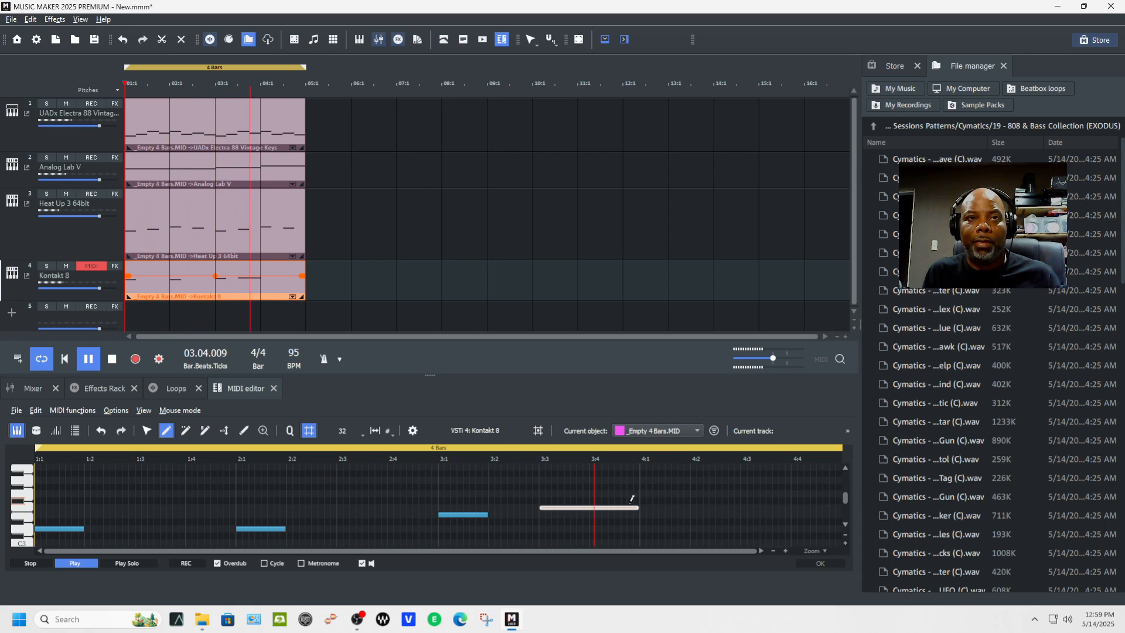
{"action": "key", "text": "space"}
Step: Extend the 3:1 note to two beats and redraw the following notes one semitone above the old 3:3 note: two beats at 3:3, one beat at 4:1
{"action": "left_click_drag", "start_coordinate": [486, 514], "coordinate": [519, 511]}
{"action": "right_click", "coordinate": [546, 509]}
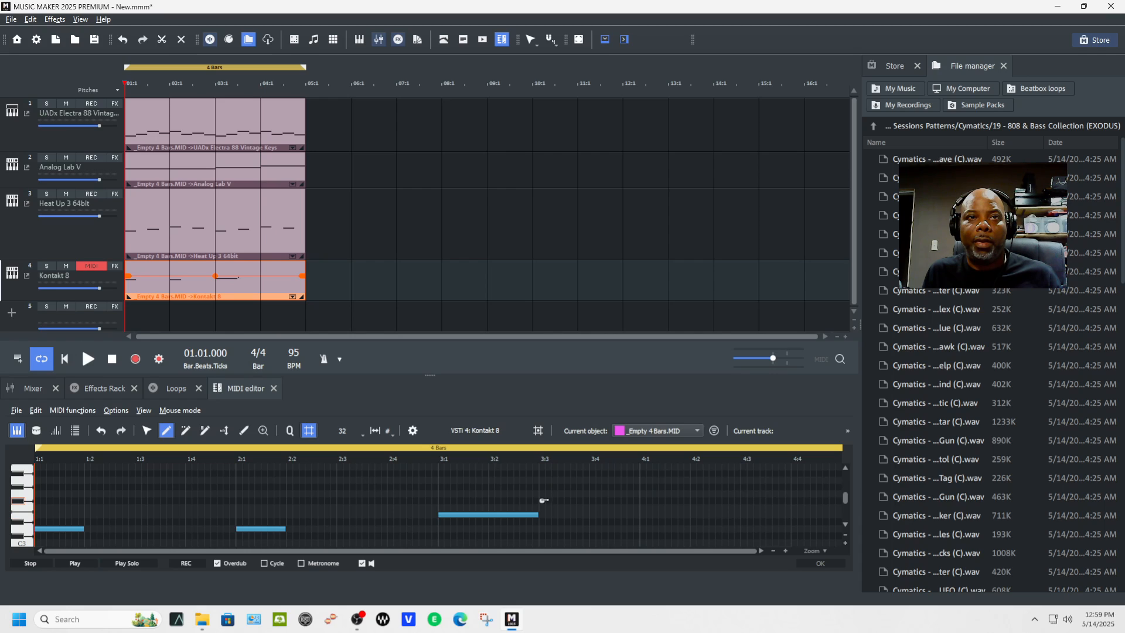
{"action": "key", "text": "space"}
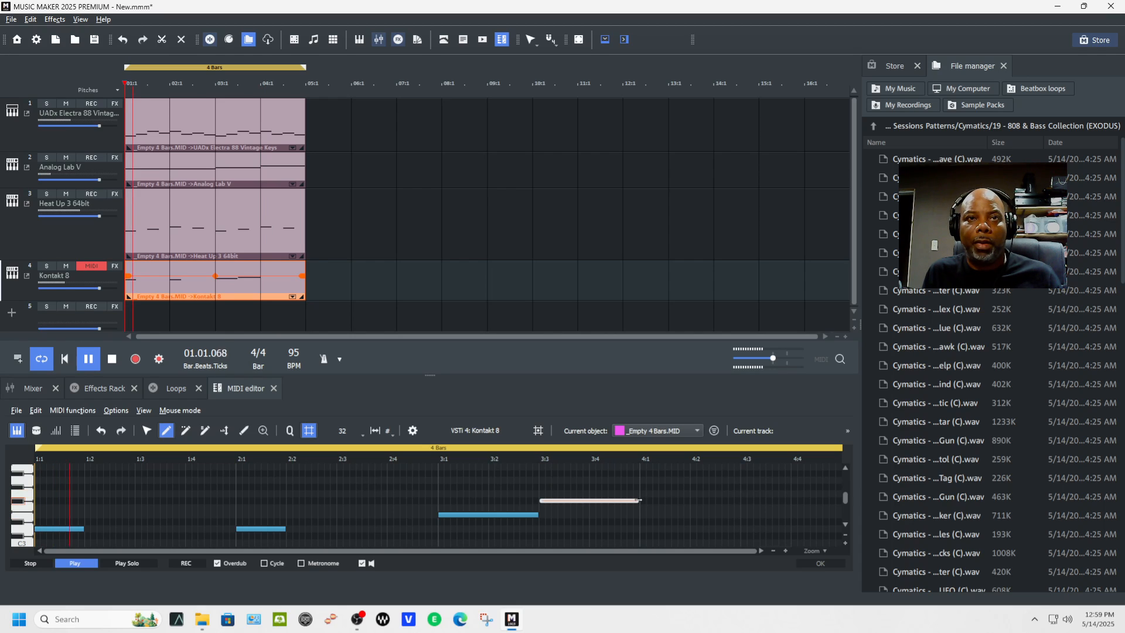
{"action": "left_click_drag", "start_coordinate": [643, 498], "coordinate": [691, 500]}
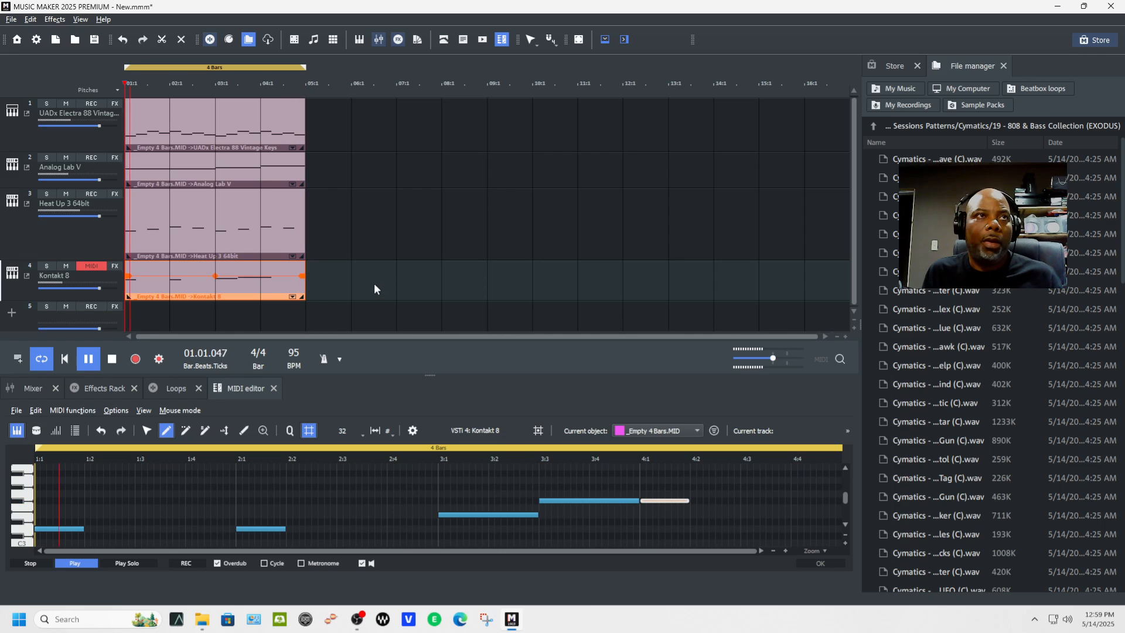
Step: Increase the height of the Kontakt 8 track and check its Wild Winds instrument window while the loop plays
{"action": "left_click_drag", "start_coordinate": [106, 299], "coordinate": [106, 311]}
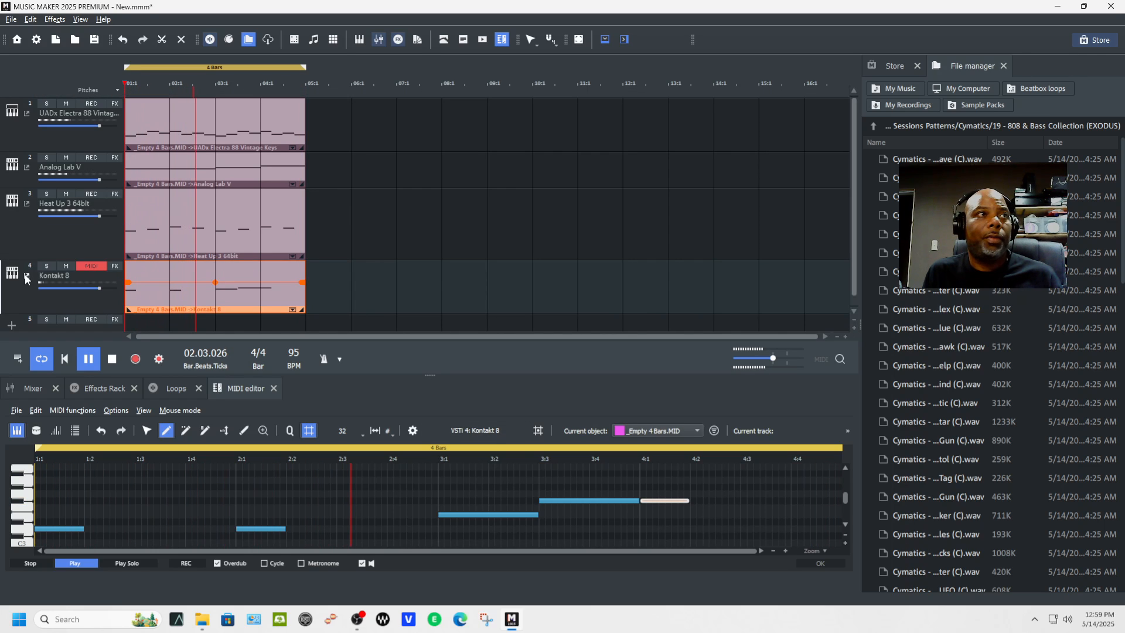
{"action": "left_click", "coordinate": [27, 276]}
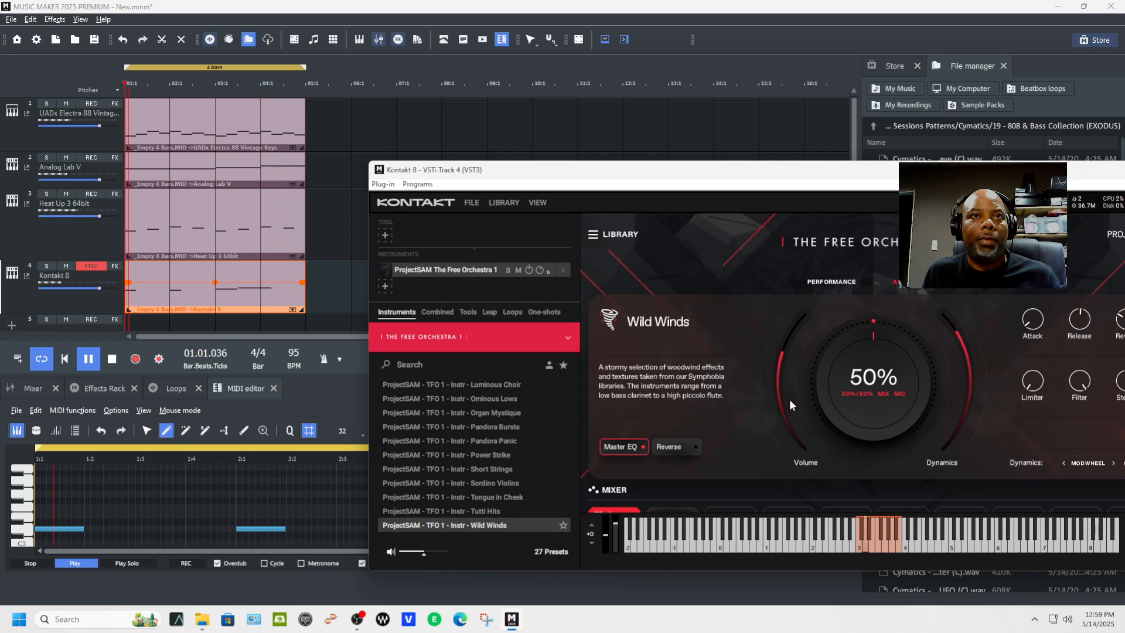
{"action": "left_click", "coordinate": [26, 277]}
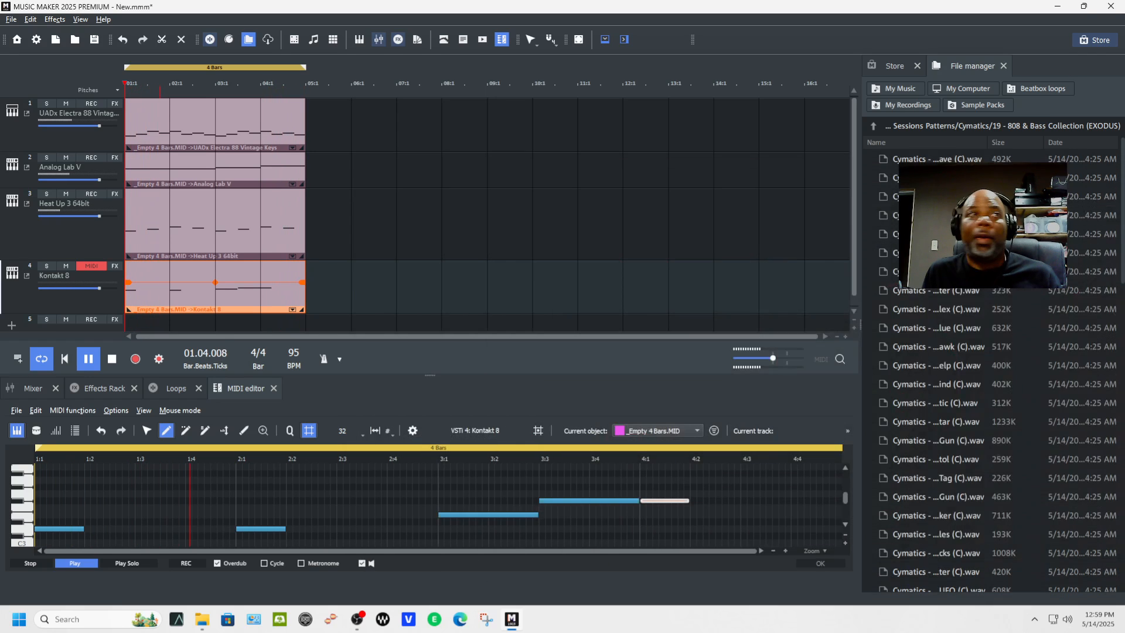
Step: Load the Noker - Drum and Bass instrument on track 5, stop playback and move its window nearer the arrangement
{"action": "scroll", "coordinate": [394, 211], "scroll_direction": "down", "scroll_amount": 1}
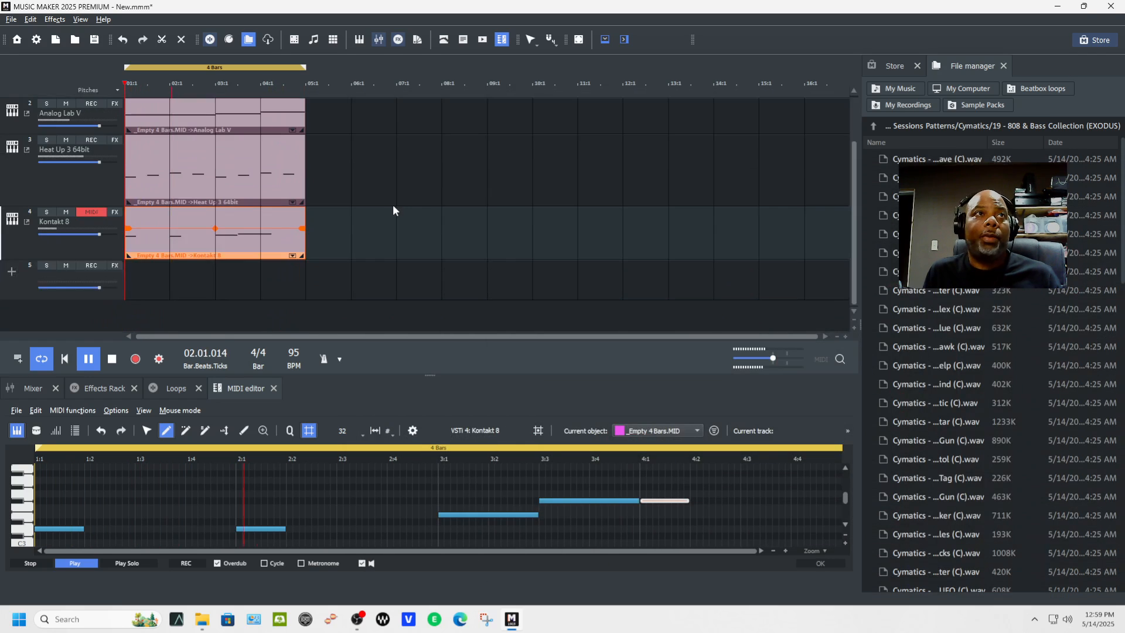
{"action": "left_click", "coordinate": [13, 276]}
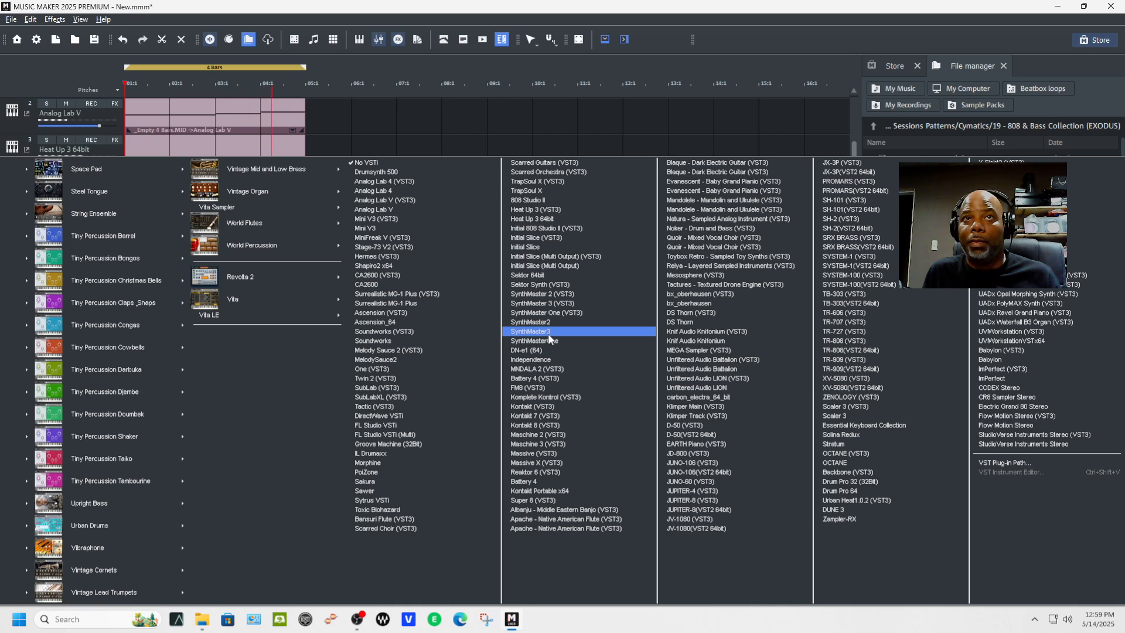
{"action": "left_click", "coordinate": [781, 228]}
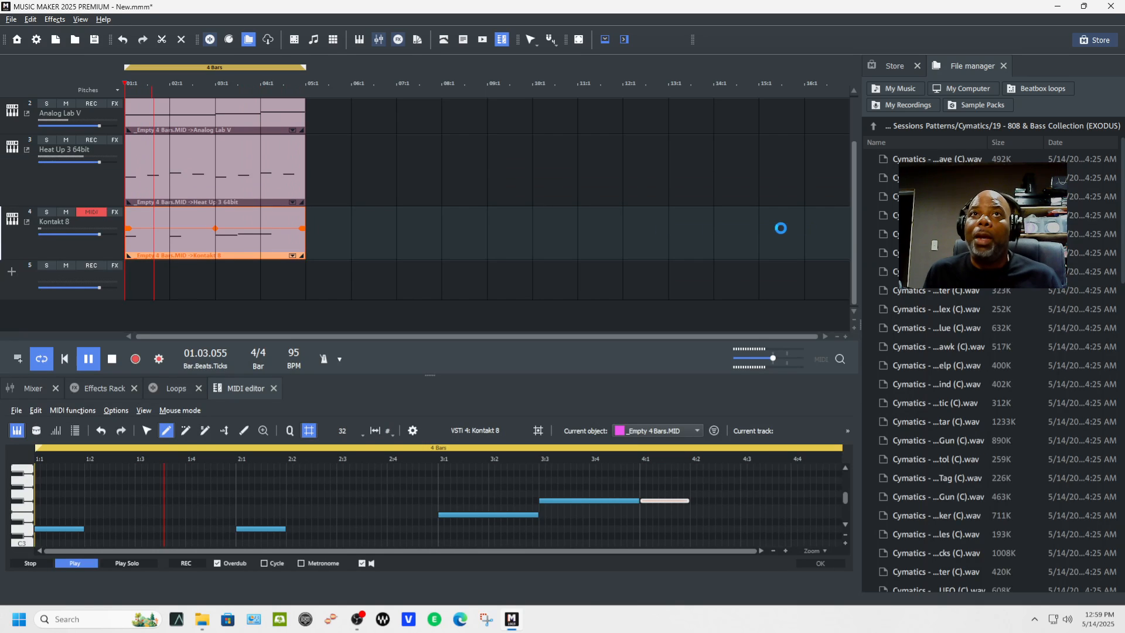
{"action": "left_click", "coordinate": [838, 198]}
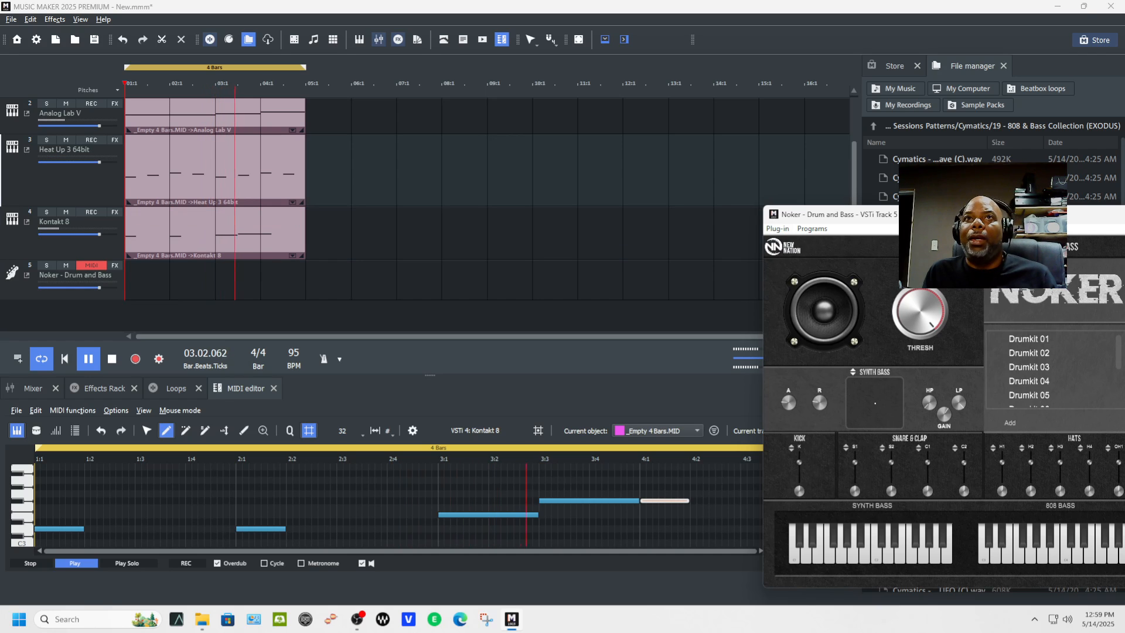
{"action": "left_click_drag", "start_coordinate": [967, 217], "coordinate": [657, 187]}
{"action": "key", "text": "space"}
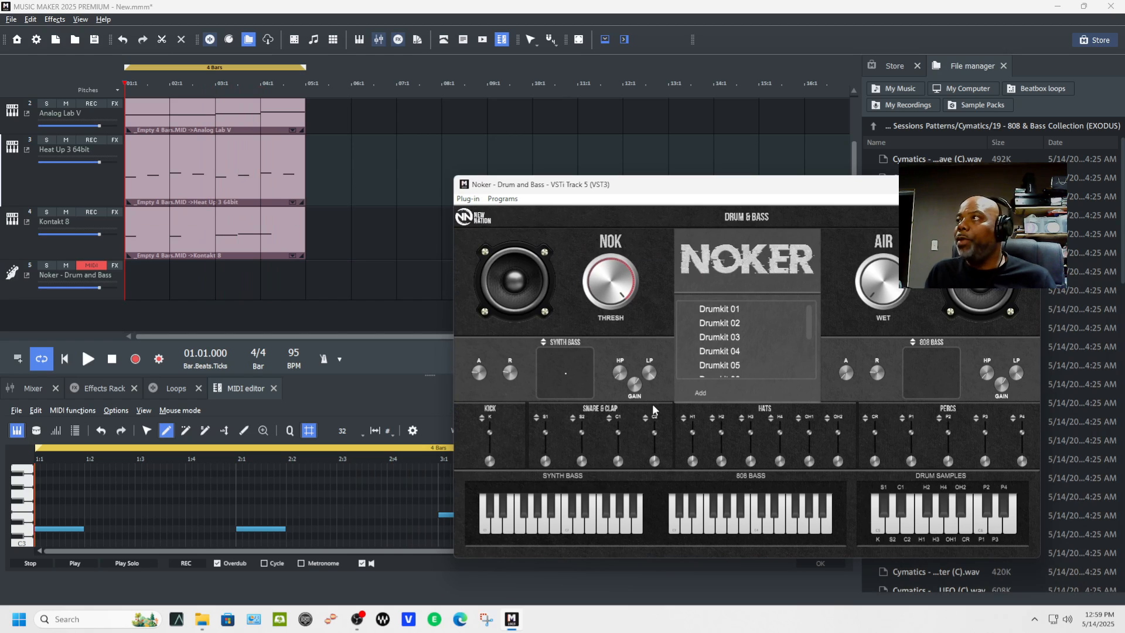
{"action": "left_click_drag", "start_coordinate": [792, 190], "coordinate": [585, 156]}
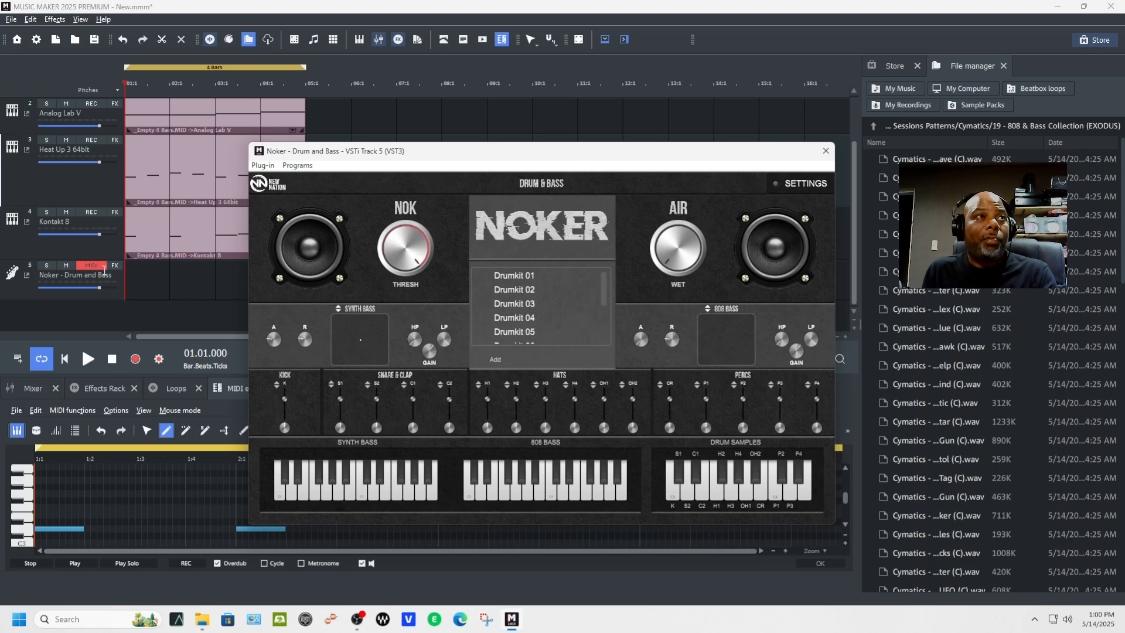
Step: Create a Standard MIDI object on the Noker - Drum and Bass track and play it with the track soloed
{"action": "left_click", "coordinate": [118, 290]}
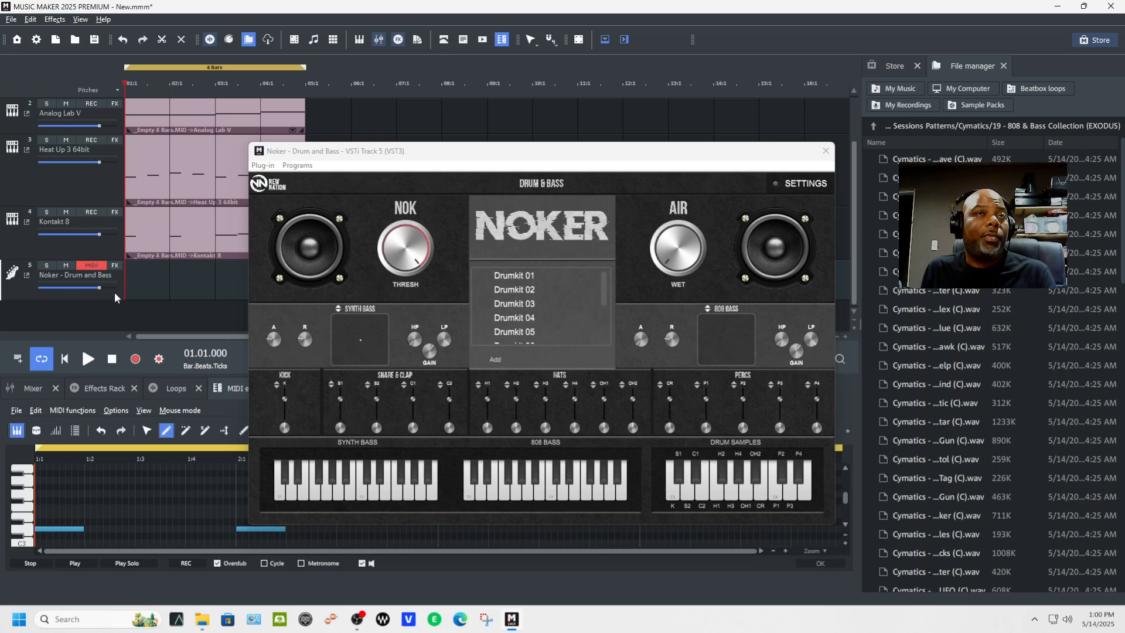
{"action": "right_click", "coordinate": [115, 294]}
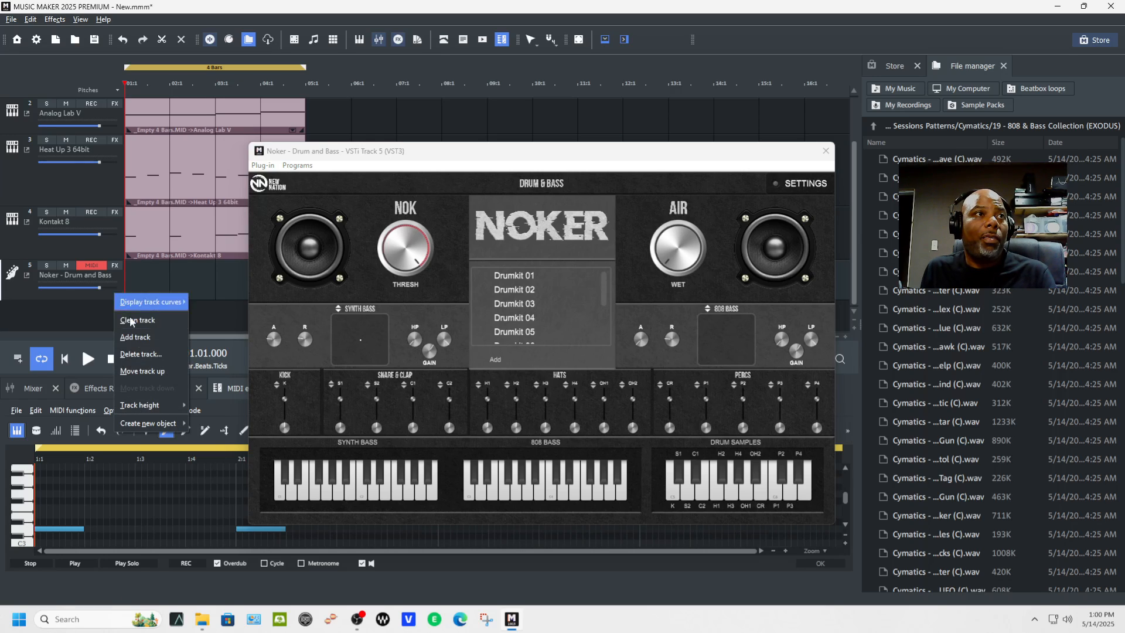
{"action": "mouse_move", "coordinate": [172, 421]}
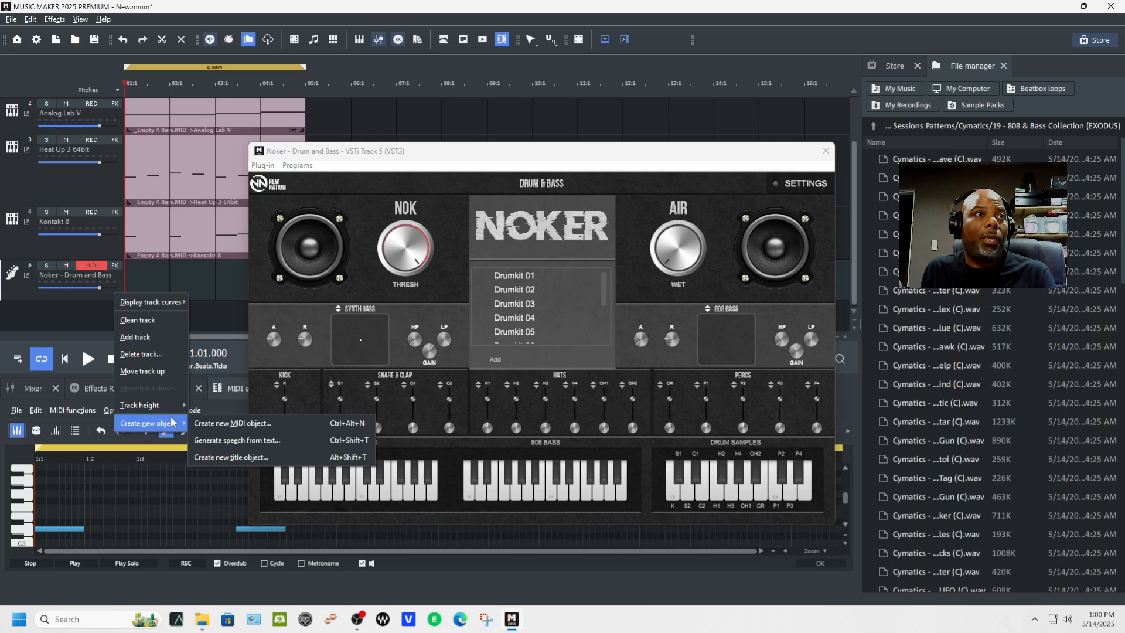
{"action": "left_click", "coordinate": [201, 423]}
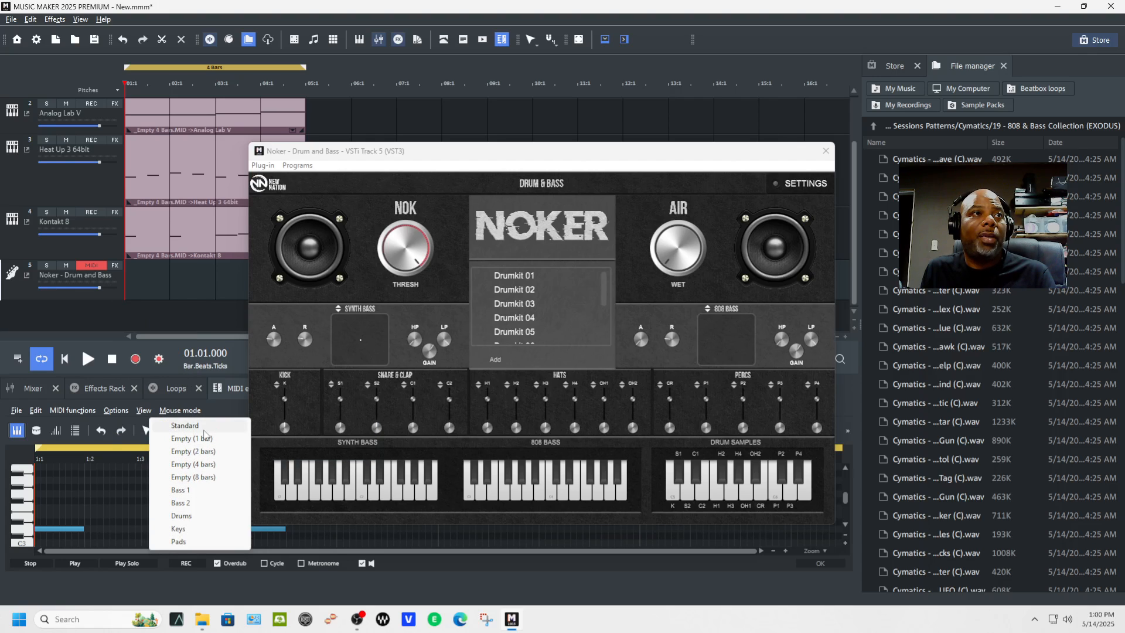
{"action": "left_click", "coordinate": [204, 431]}
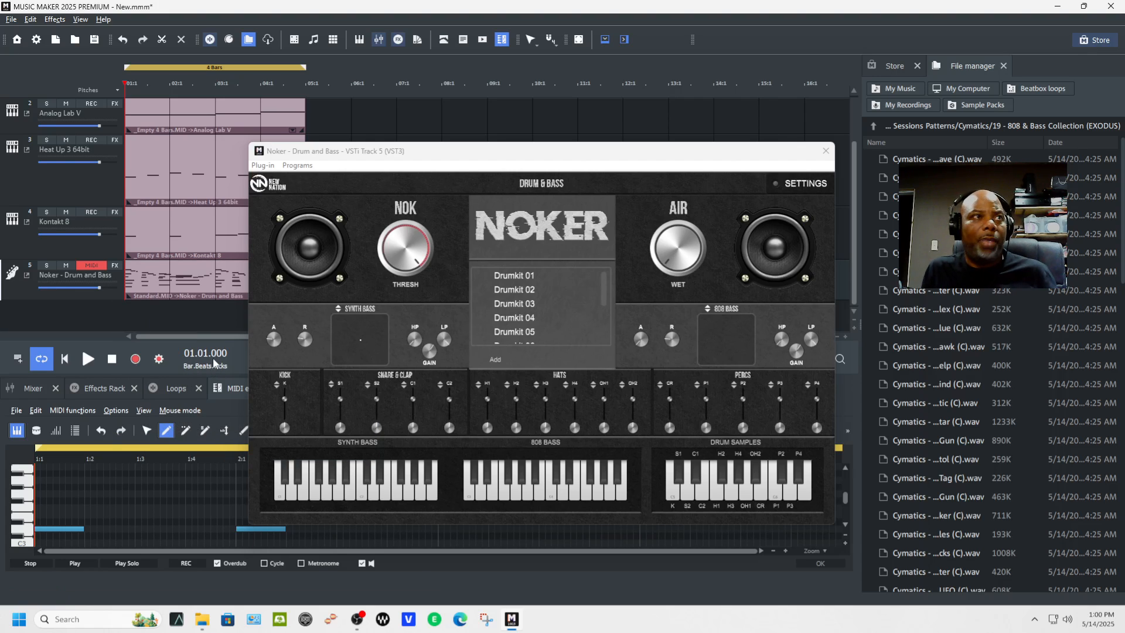
{"action": "key", "text": "space"}
{"action": "left_click", "coordinate": [53, 268]}
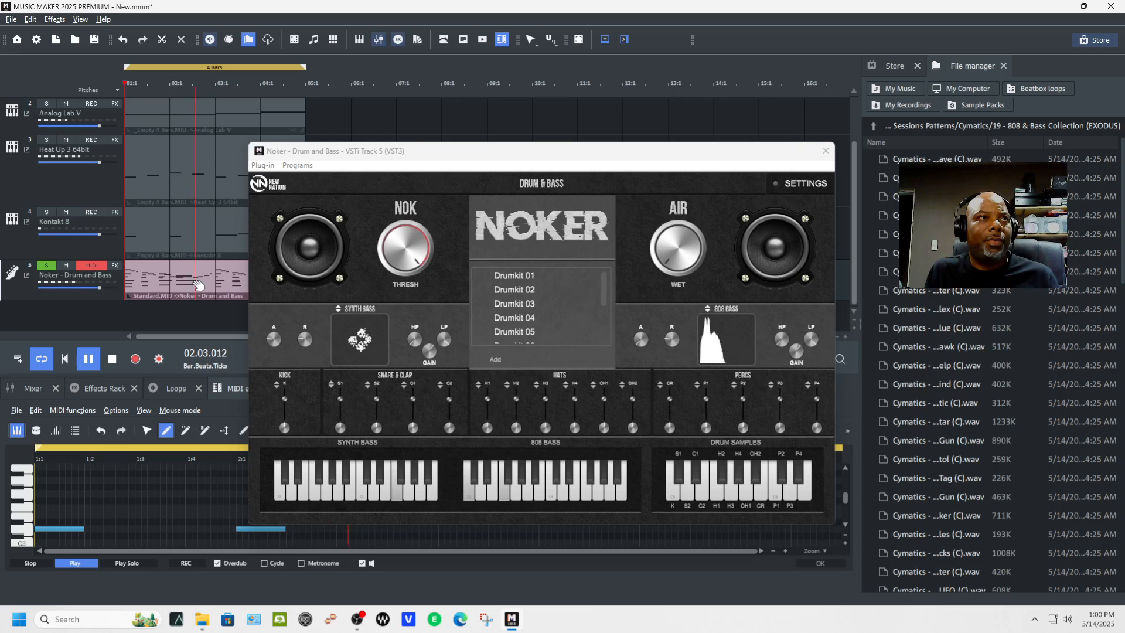
Step: Stop playback, replace the Noker track's Standard MIDI object with an Empty (4 bars) object, and show it in the MIDI editor
{"action": "key", "text": "space"}
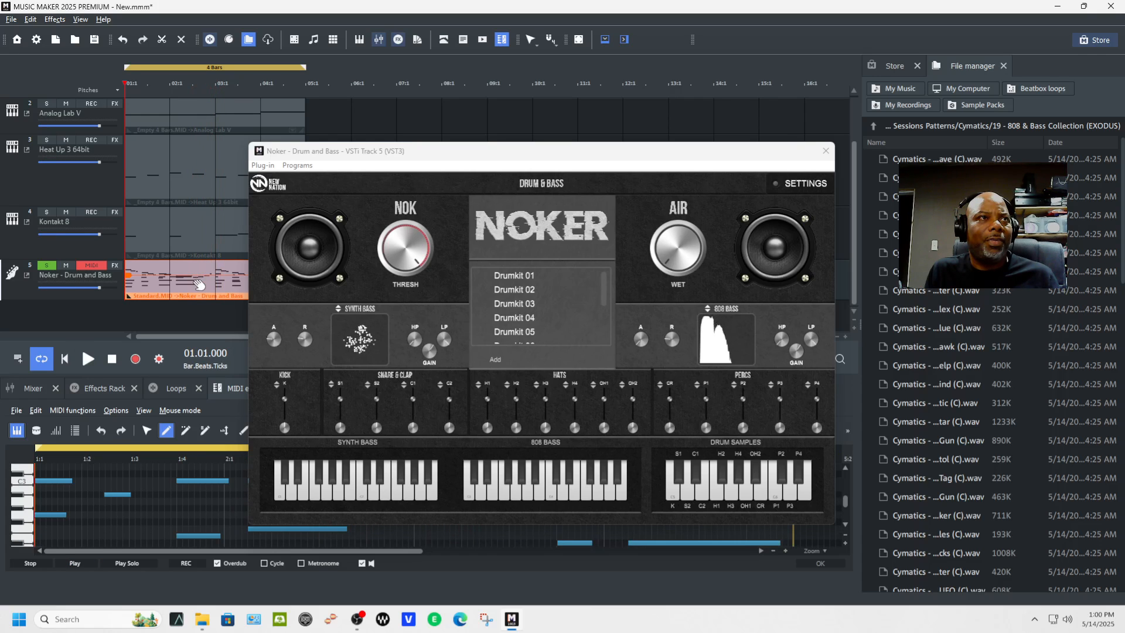
{"action": "key", "text": "Delete"}
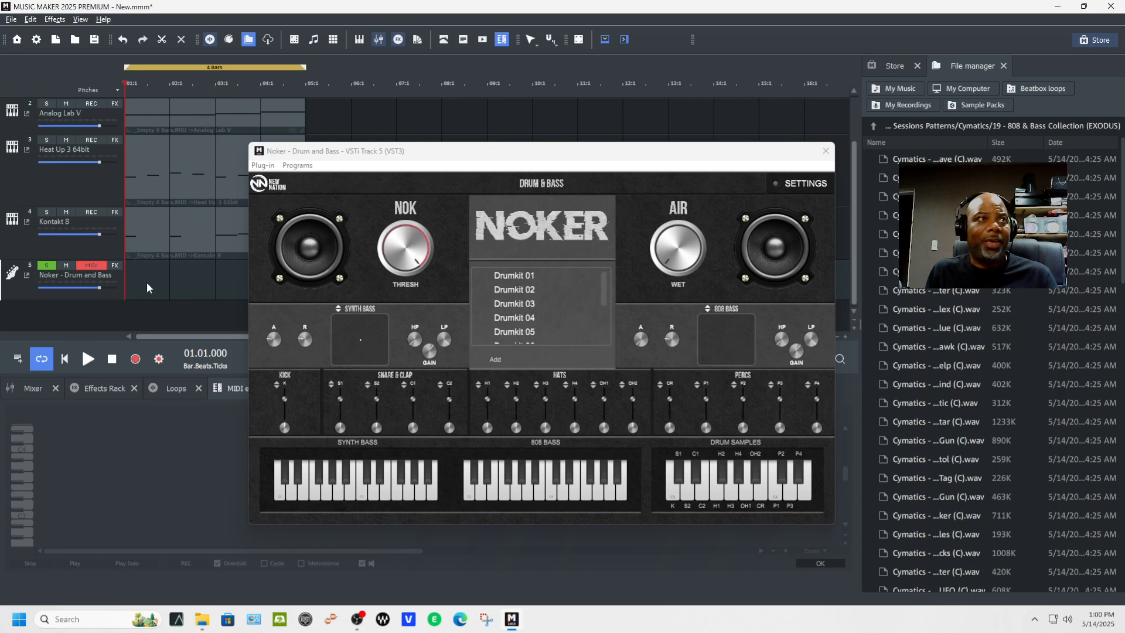
{"action": "right_click", "coordinate": [111, 300]}
{"action": "mouse_move", "coordinate": [146, 426]}
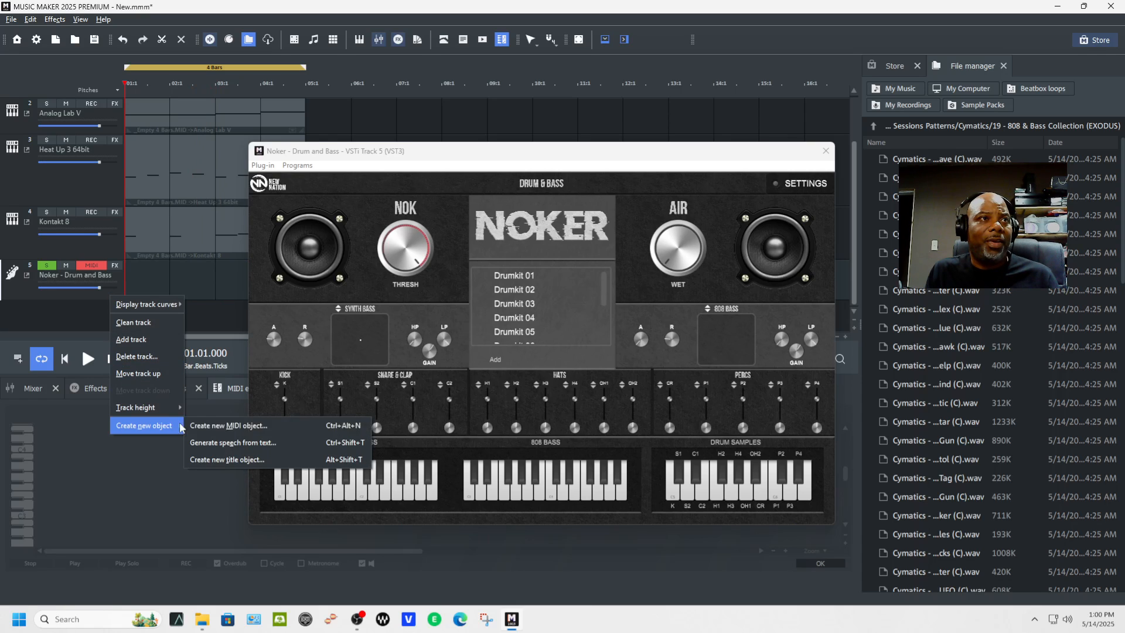
{"action": "left_click", "coordinate": [200, 426]}
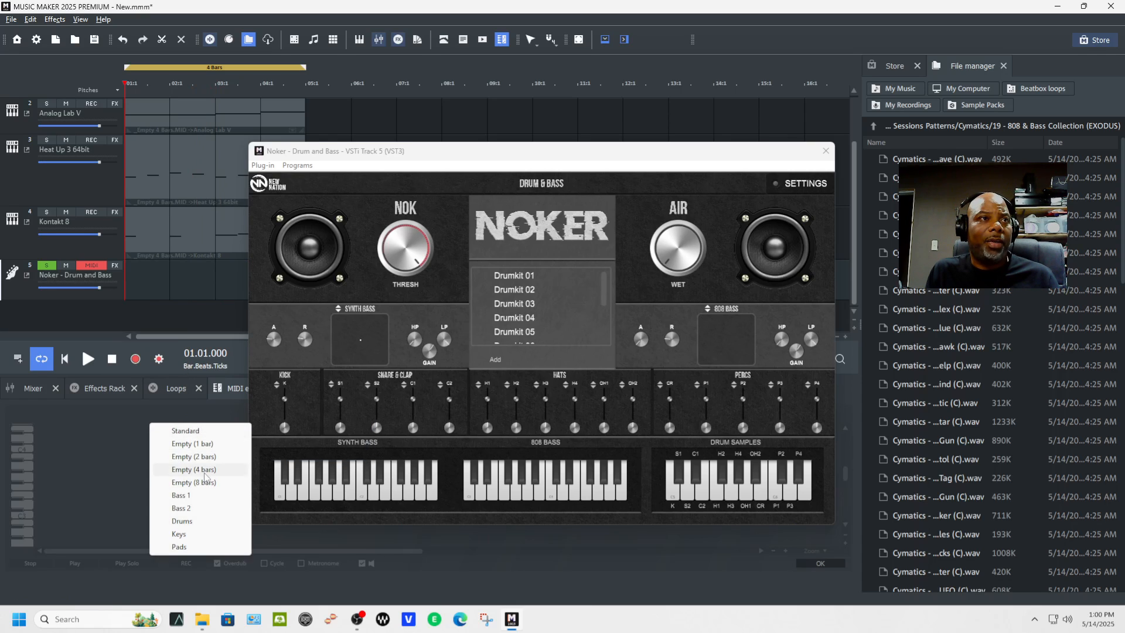
{"action": "left_click", "coordinate": [205, 469]}
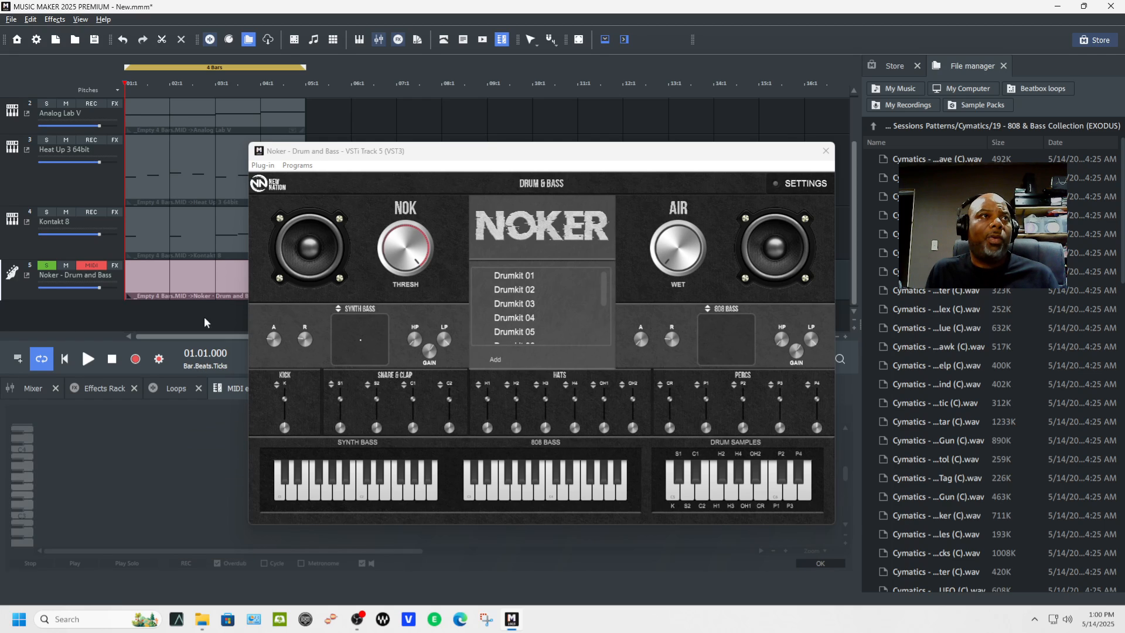
{"action": "left_click", "coordinate": [194, 278]}
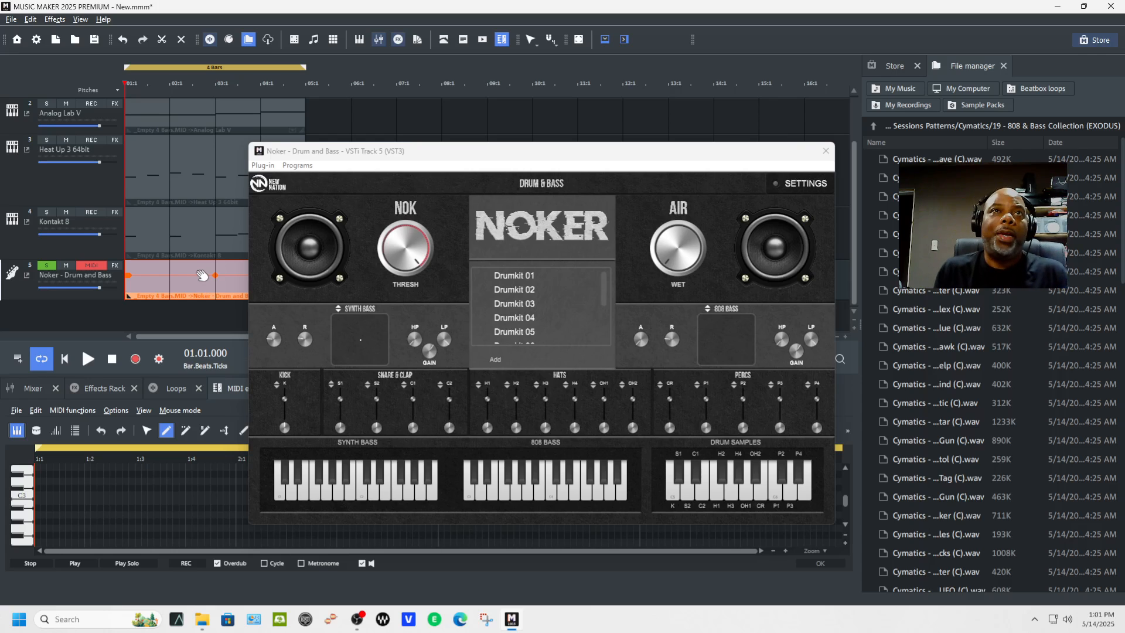
Step: Preview the kick sample in Noker and play the soloed loop before stopping it again
{"action": "left_click", "coordinate": [674, 497]}
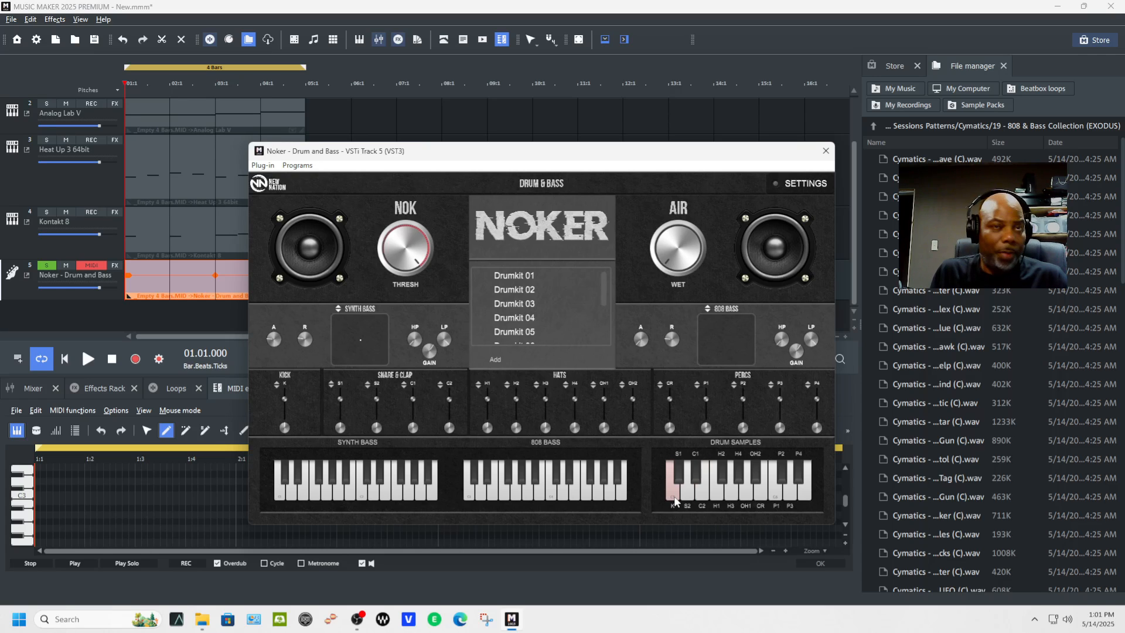
{"action": "key", "text": "space"}
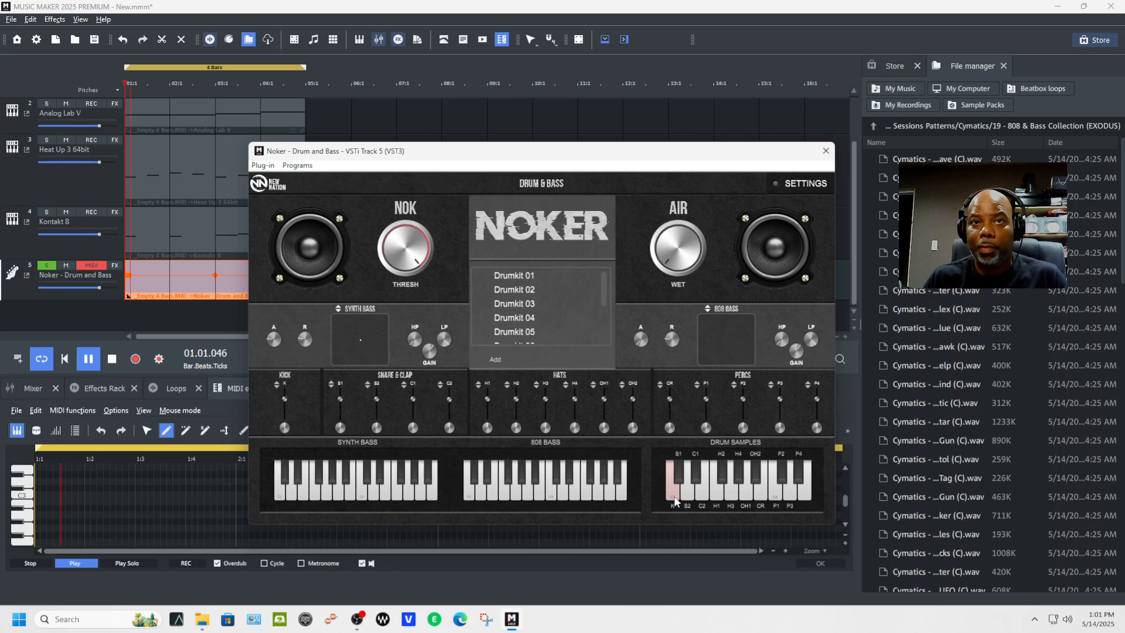
{"action": "key", "text": "space"}
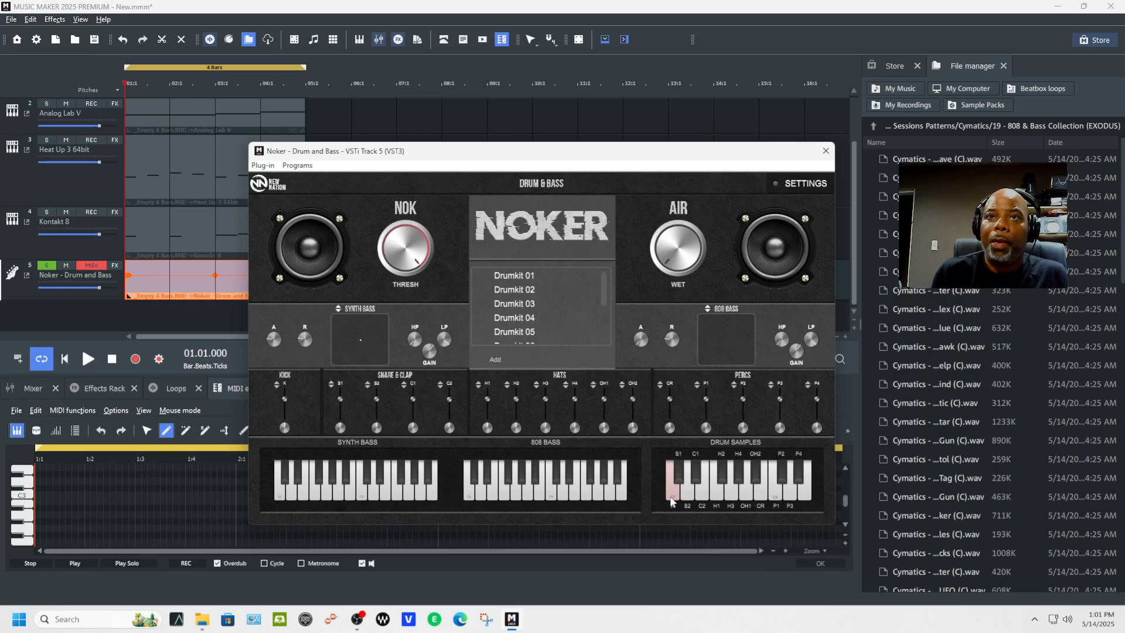
Step: Preview the P4 percussion sample in Noker, then unsolo the Noker track and briefly play the full loop
{"action": "left_click", "coordinate": [796, 484]}
{"action": "left_click", "coordinate": [796, 482]}
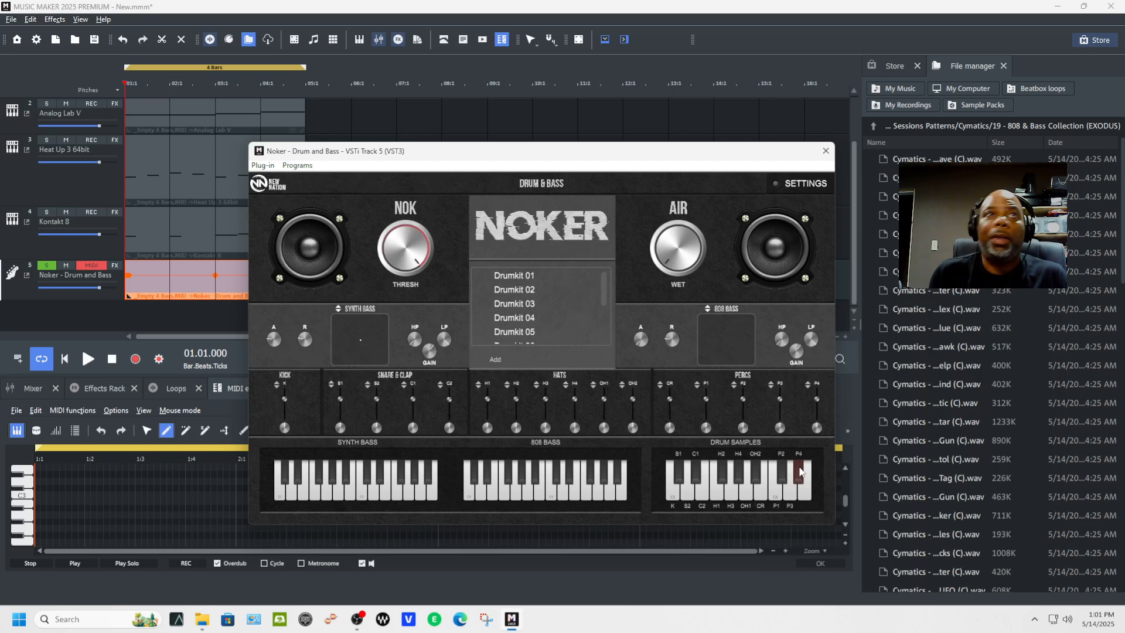
{"action": "left_click", "coordinate": [223, 290]}
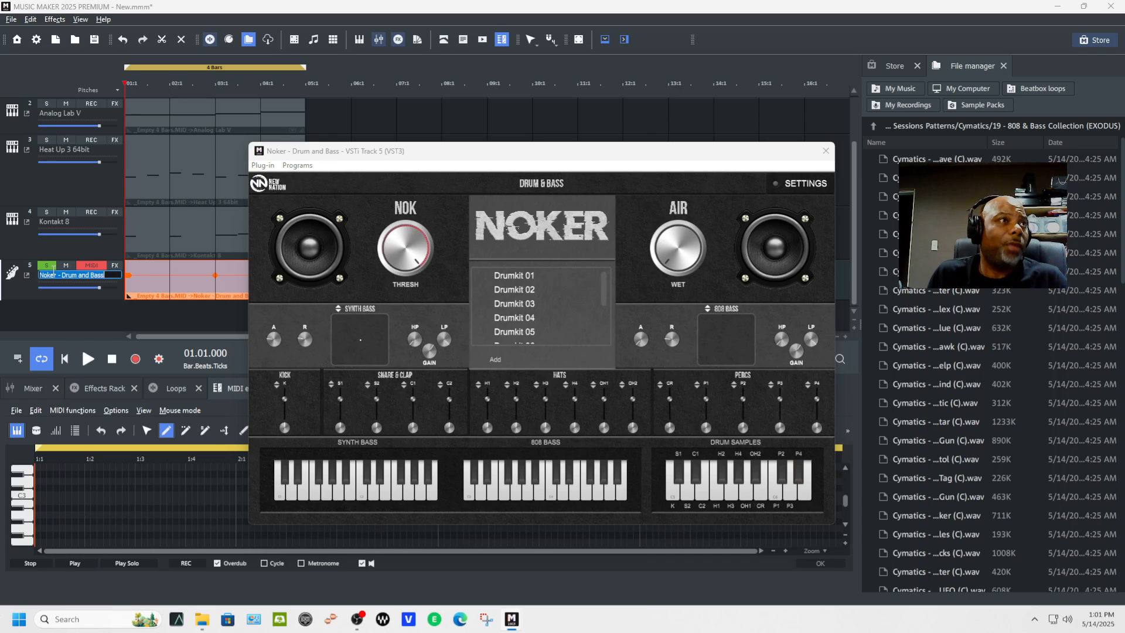
{"action": "left_click", "coordinate": [47, 266]}
{"action": "key", "text": "space"}
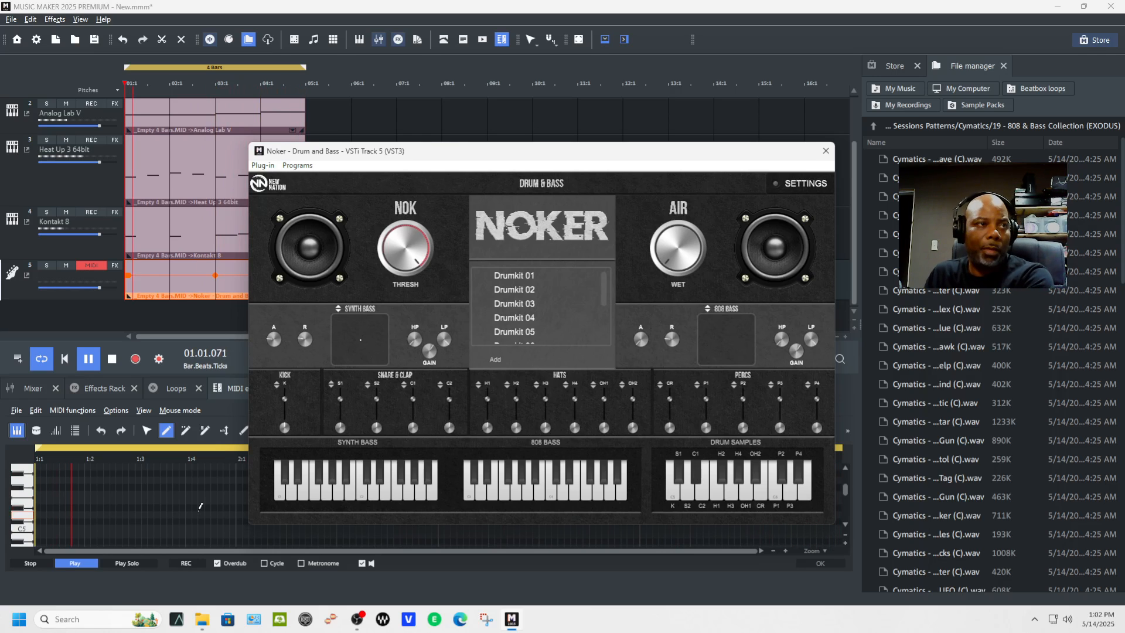
{"action": "key", "text": "space"}
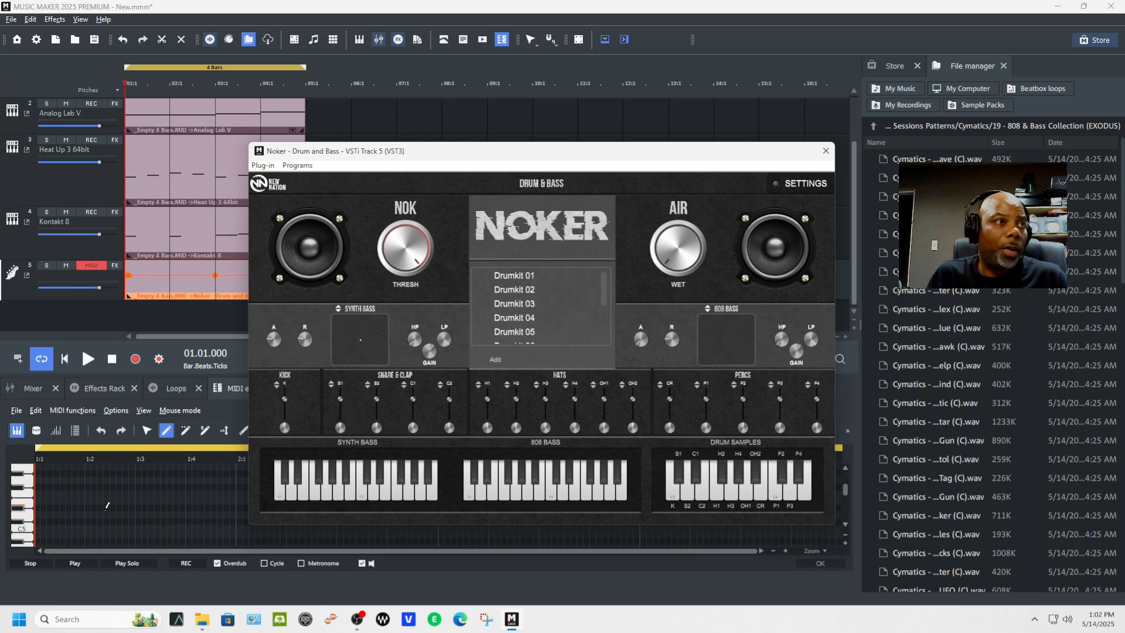
Step: Close the Noker window, draw notes above C5 on beats 2 and 4 across all four bars by duplicating them, and play the loop
{"action": "left_click", "coordinate": [89, 504]}
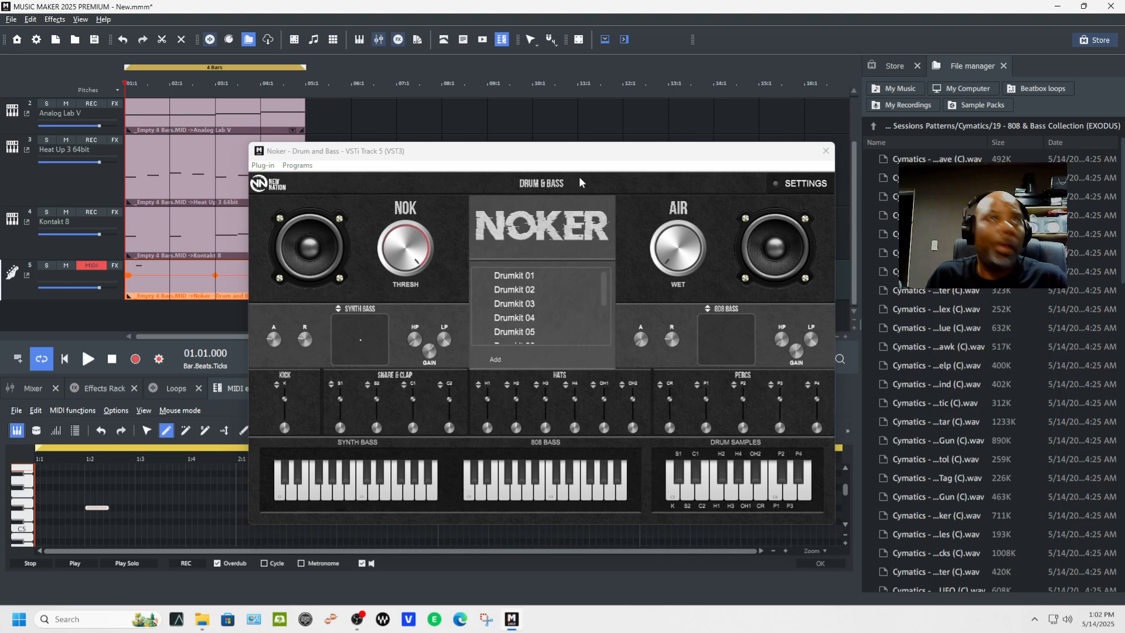
{"action": "left_click", "coordinate": [826, 151]}
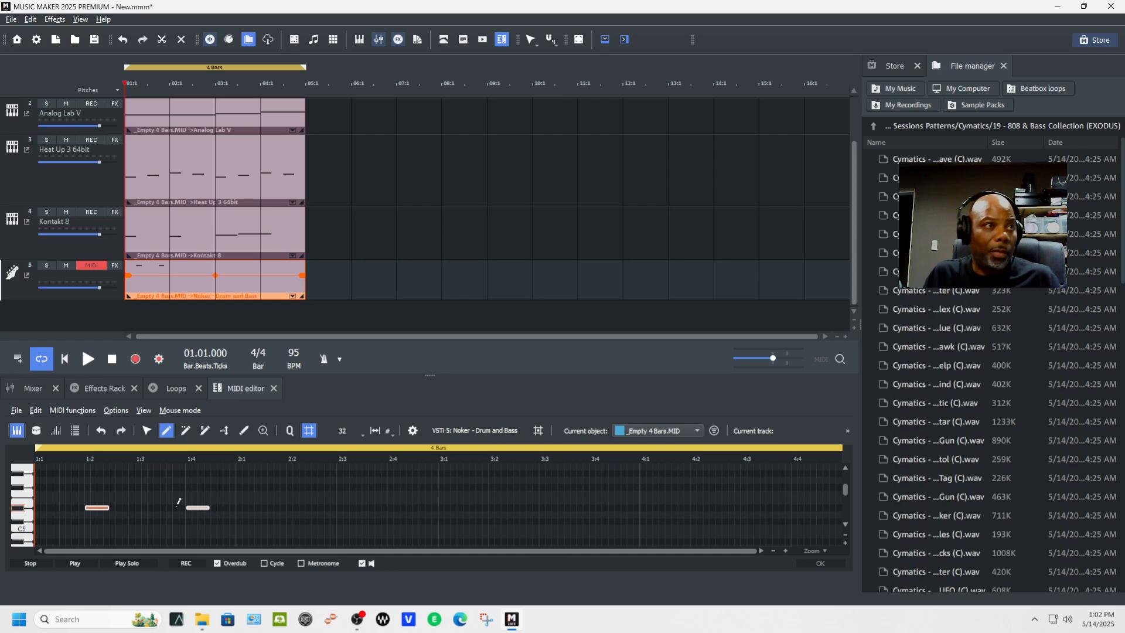
{"action": "left_click", "coordinate": [224, 506]}
{"action": "left_click_drag", "start_coordinate": [225, 509], "coordinate": [299, 510]}
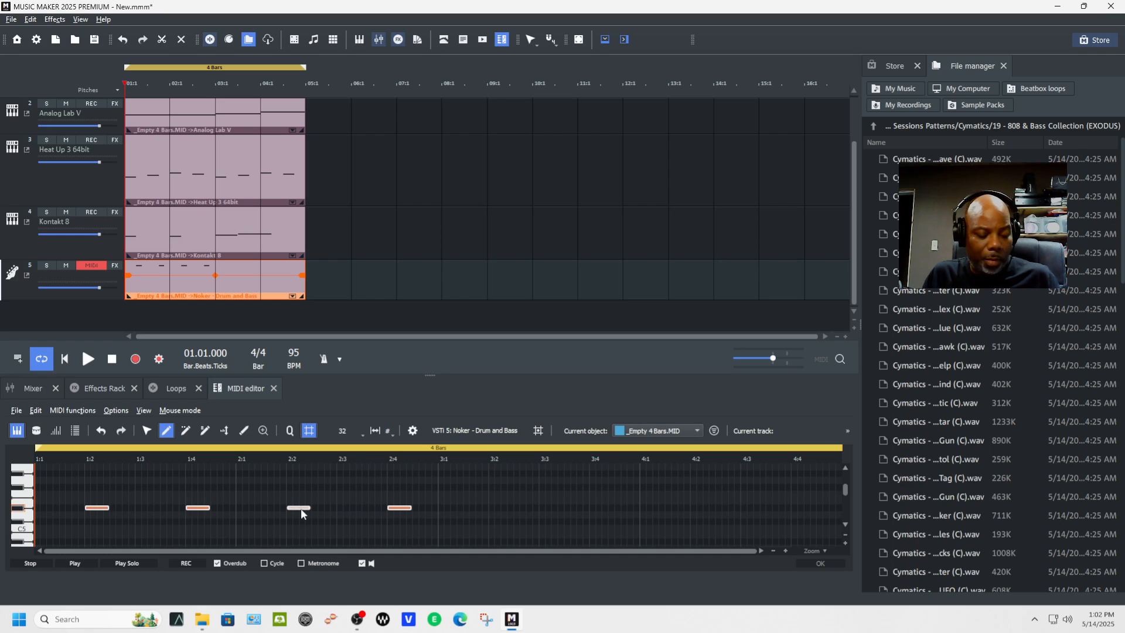
{"action": "key", "text": "ctrl+d"}
{"action": "left_click_drag", "start_coordinate": [433, 509], "coordinate": [501, 508]}
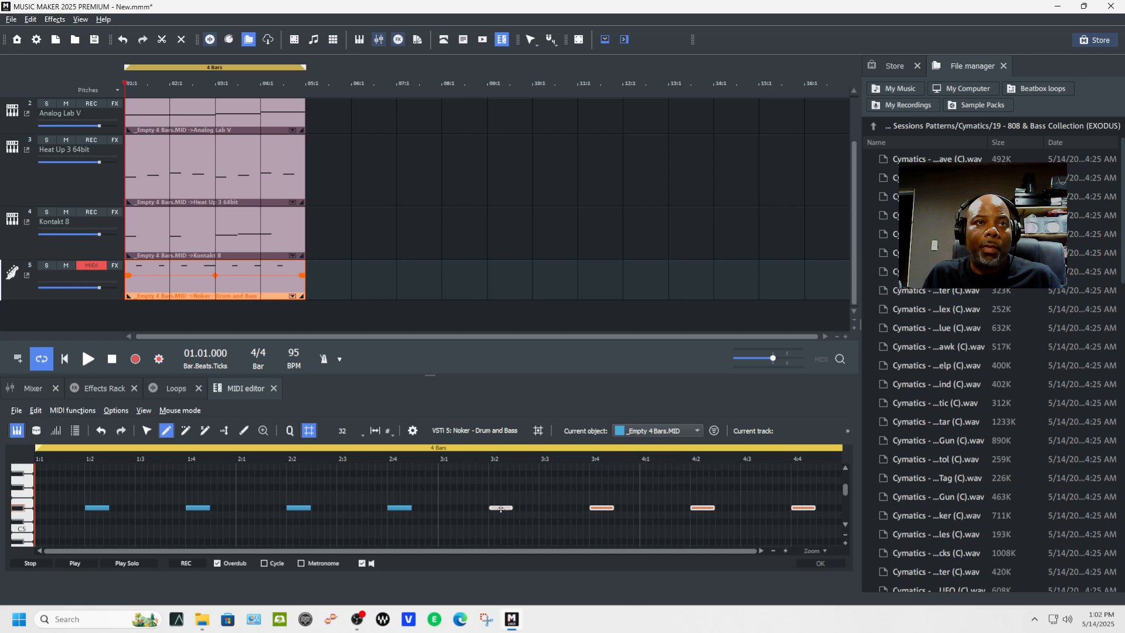
{"action": "key", "text": "space"}
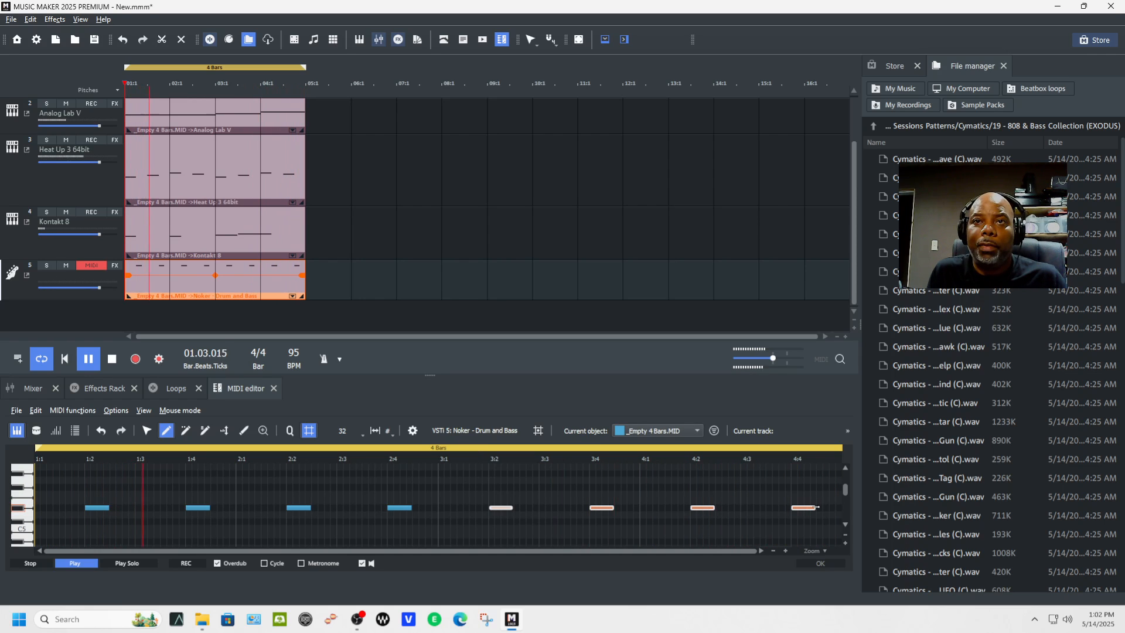
{"action": "key", "text": "space"}
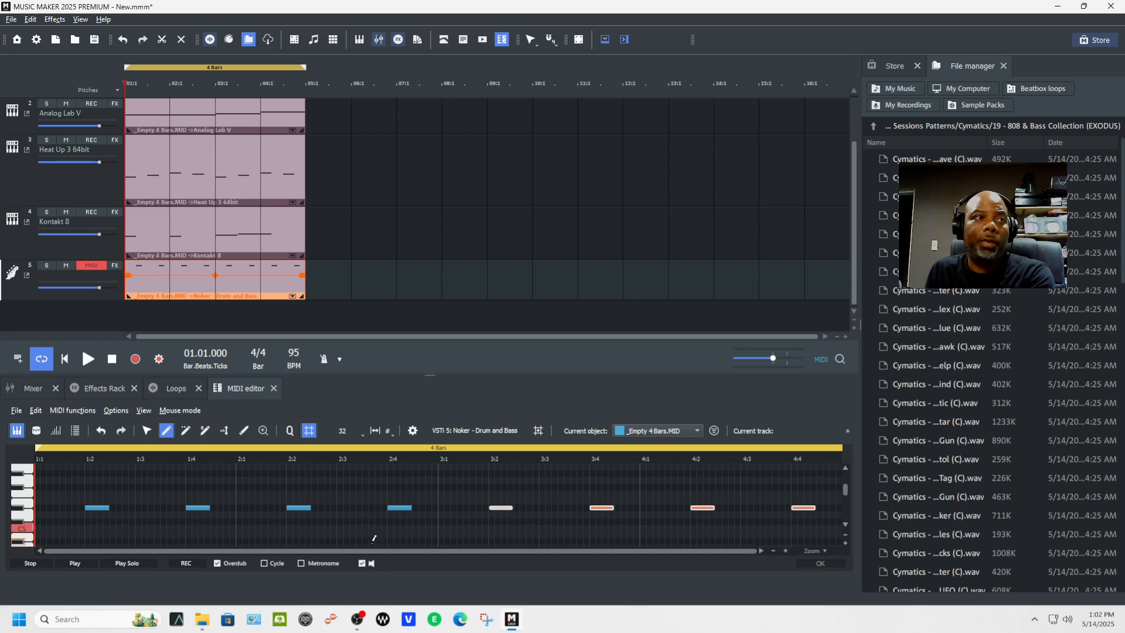
Step: Open Beatbox Pro 2 on track 6, restart loop playback, and return to the Noker part in the MIDI editor
{"action": "key", "text": "b"}
{"action": "key", "text": "space"}
{"action": "key", "text": "space"}
{"action": "key", "text": "space"}
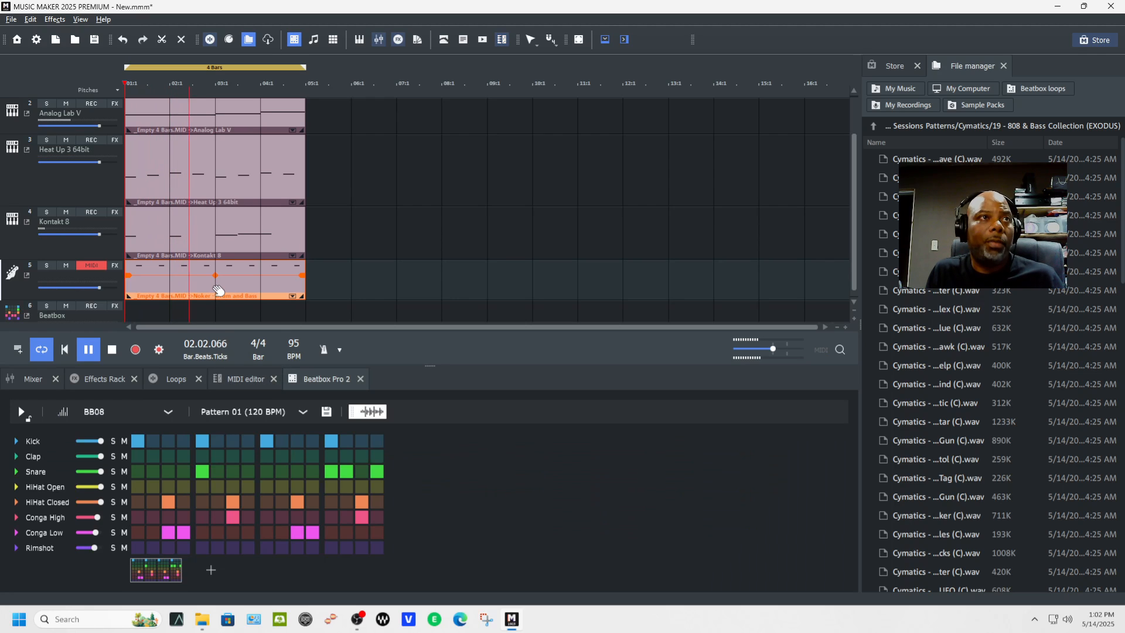
{"action": "left_click", "coordinate": [239, 379]}
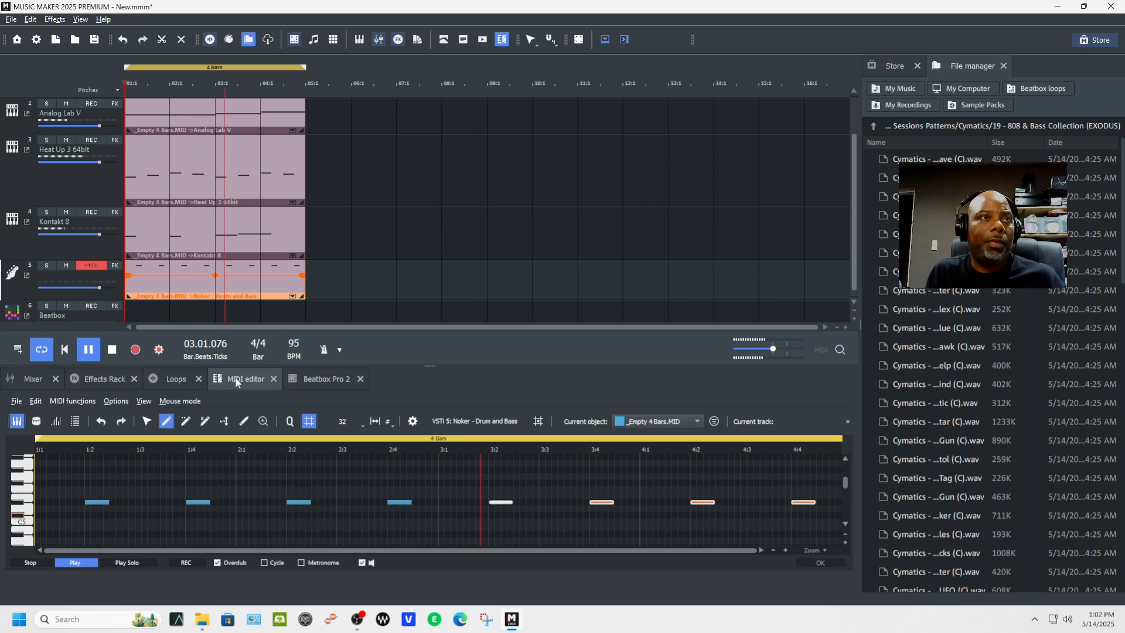
Step: Draw C5 kick notes at 1:1 and just before 1:2 in the Noker part, checking their timing with playback
{"action": "left_click", "coordinate": [36, 521]}
{"action": "left_click_drag", "start_coordinate": [37, 521], "coordinate": [51, 520]}
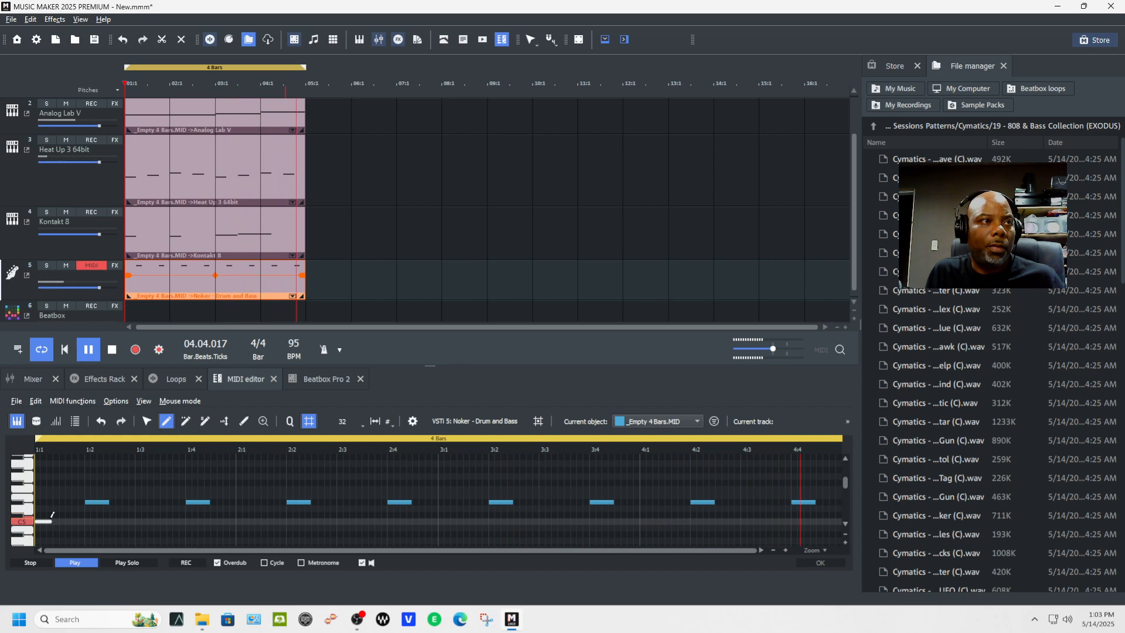
{"action": "key", "text": "space"}
{"action": "key", "text": "space"}
{"action": "key", "text": "space"}
{"action": "key", "text": "space"}
{"action": "key", "text": "space"}
{"action": "left_click_drag", "start_coordinate": [68, 520], "coordinate": [76, 522]}
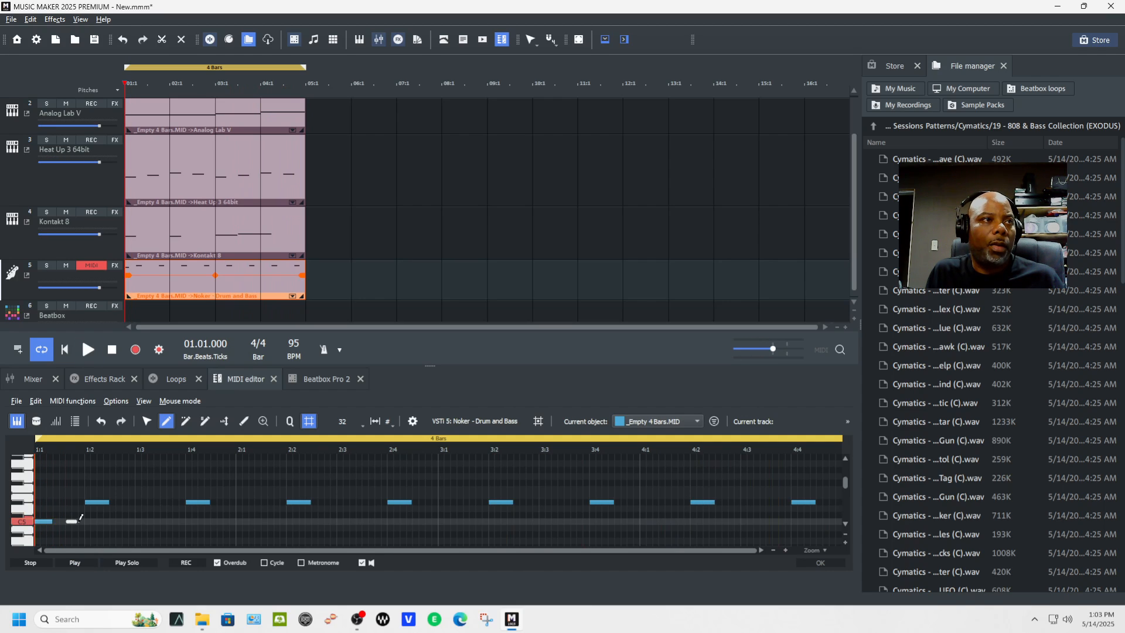
{"action": "key", "text": "space"}
{"action": "key", "text": "space"}
{"action": "key", "text": "space"}
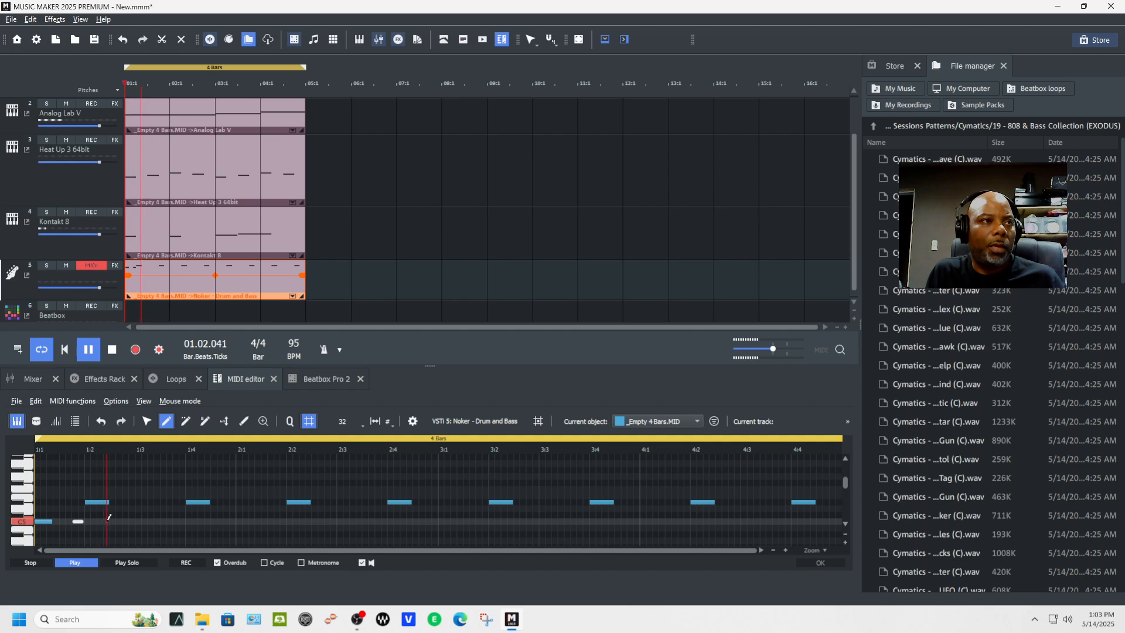
{"action": "key", "text": "space"}
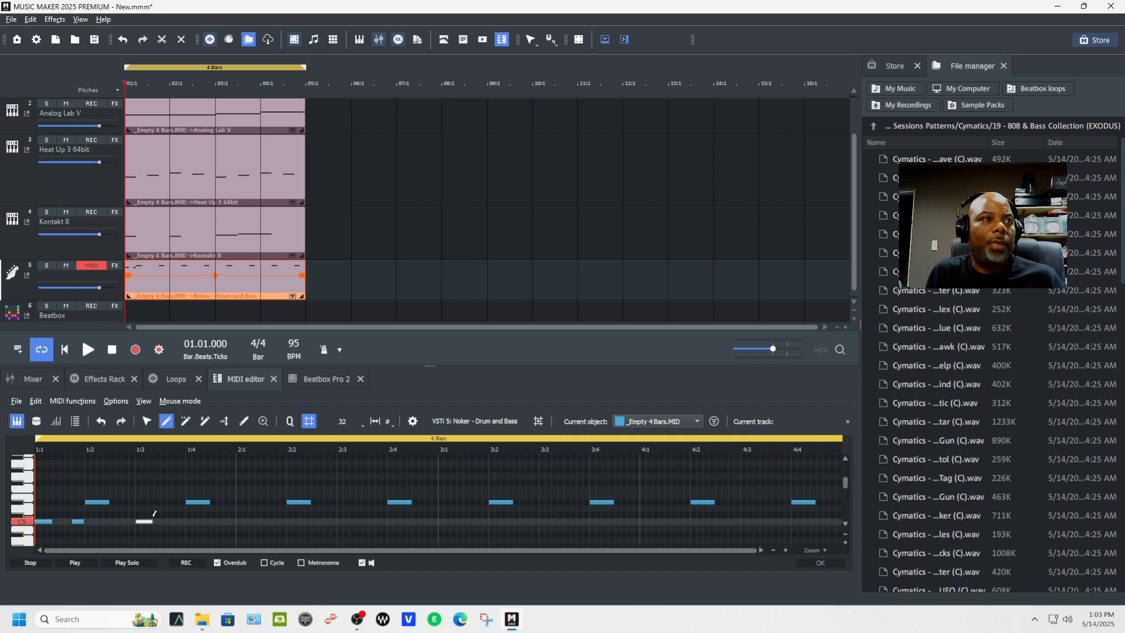
Step: Complete bar 1's C5 kick pattern with notes midway between 1:2 and 1:3, midway between 1:3 and 1:4, and just after 1:4, checking with playback
{"action": "key", "text": "space"}
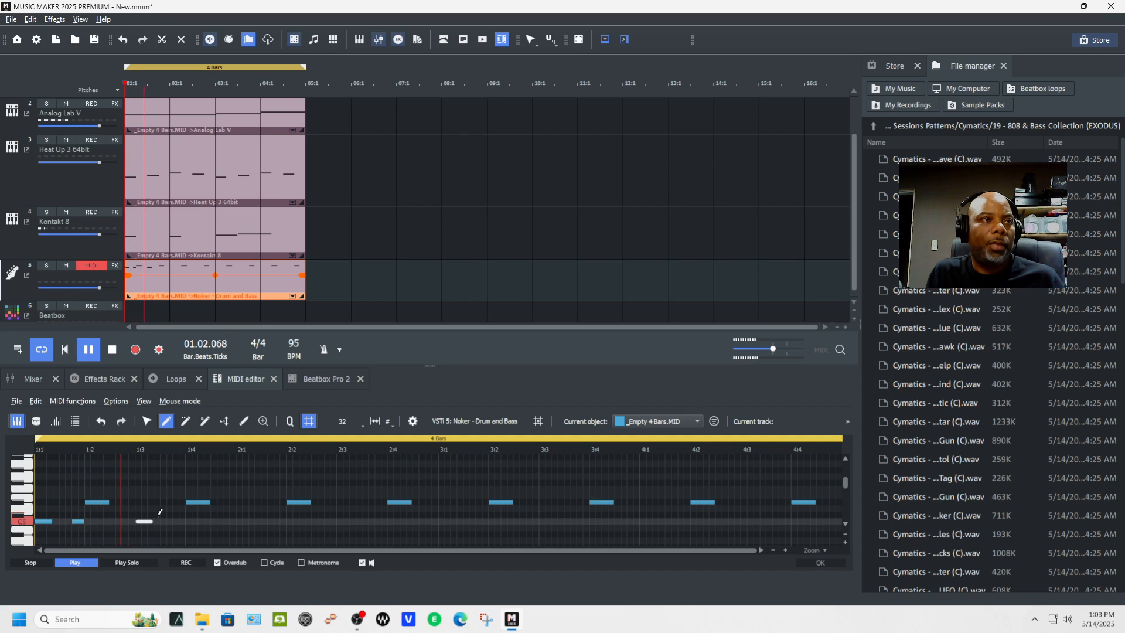
{"action": "key", "text": "space"}
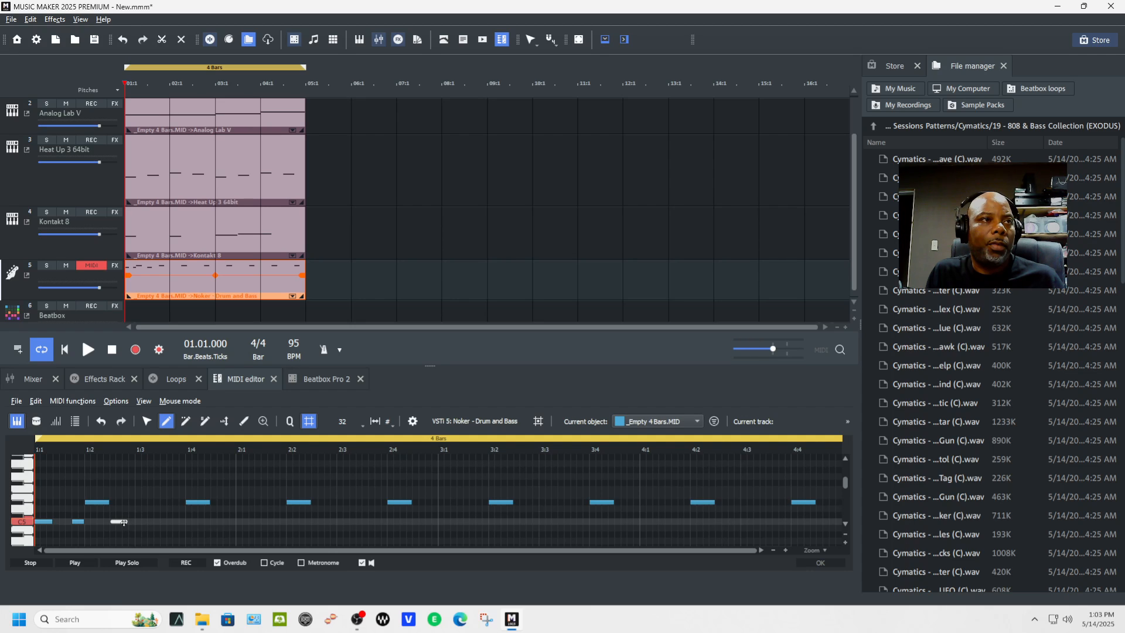
{"action": "key", "text": "space"}
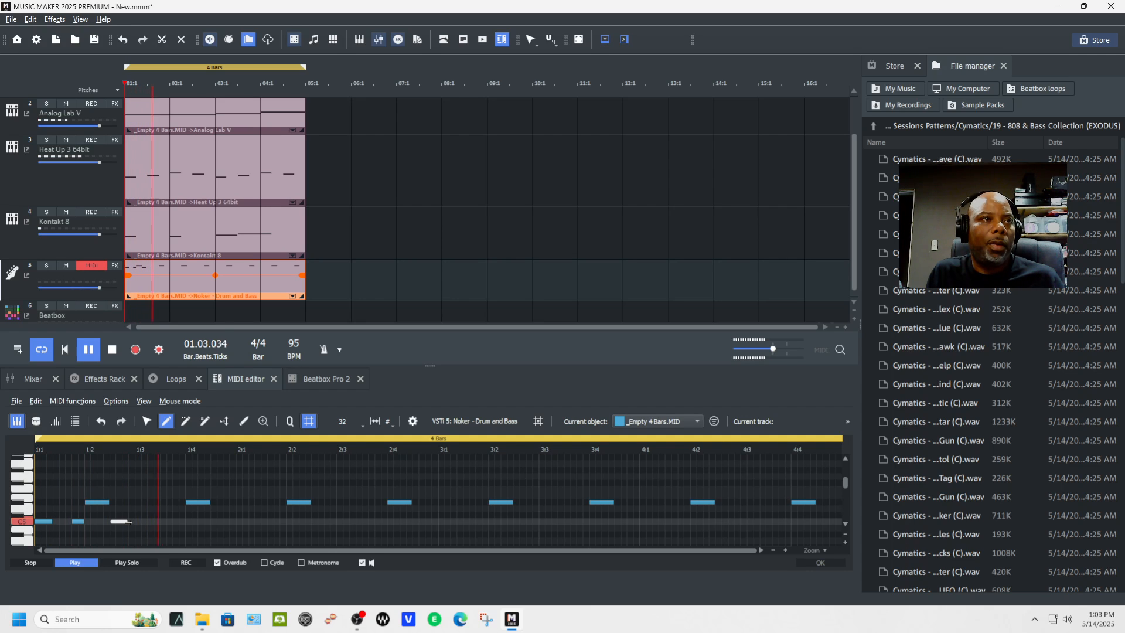
{"action": "key", "text": "space"}
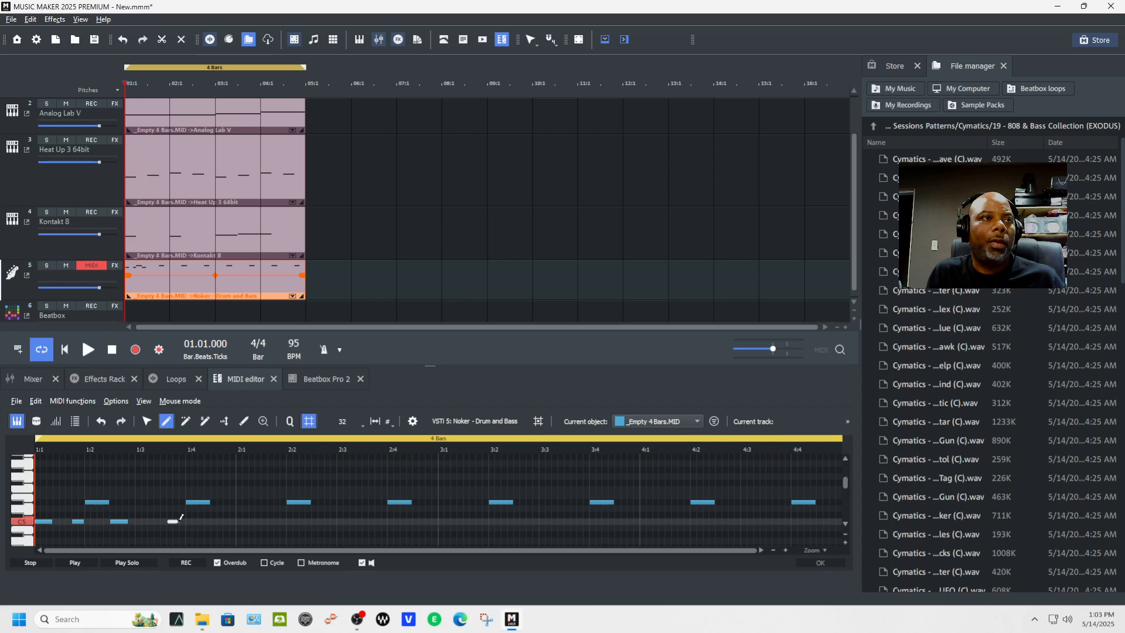
{"action": "key", "text": "space"}
{"action": "key", "text": "space"}
{"action": "key", "text": "space"}
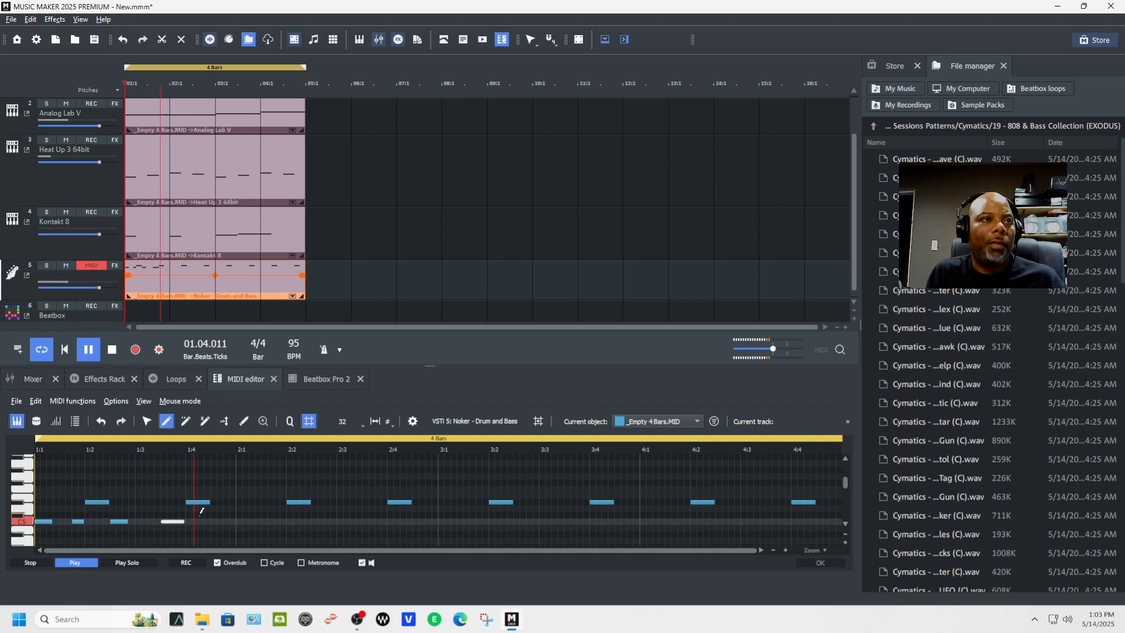
{"action": "key", "text": "space"}
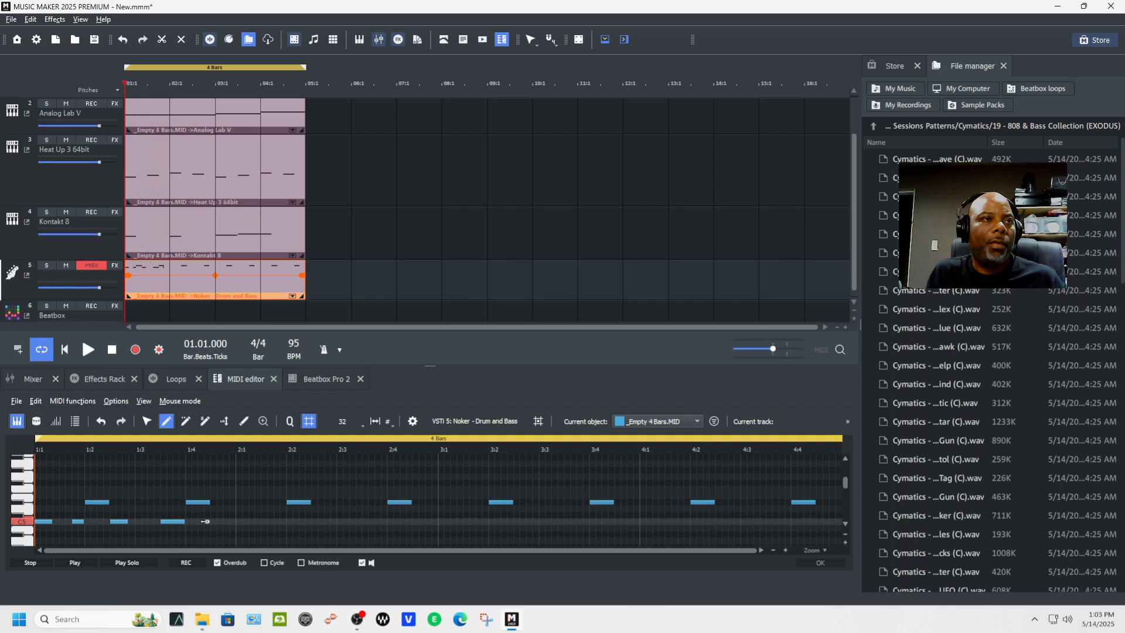
{"action": "key", "text": "space"}
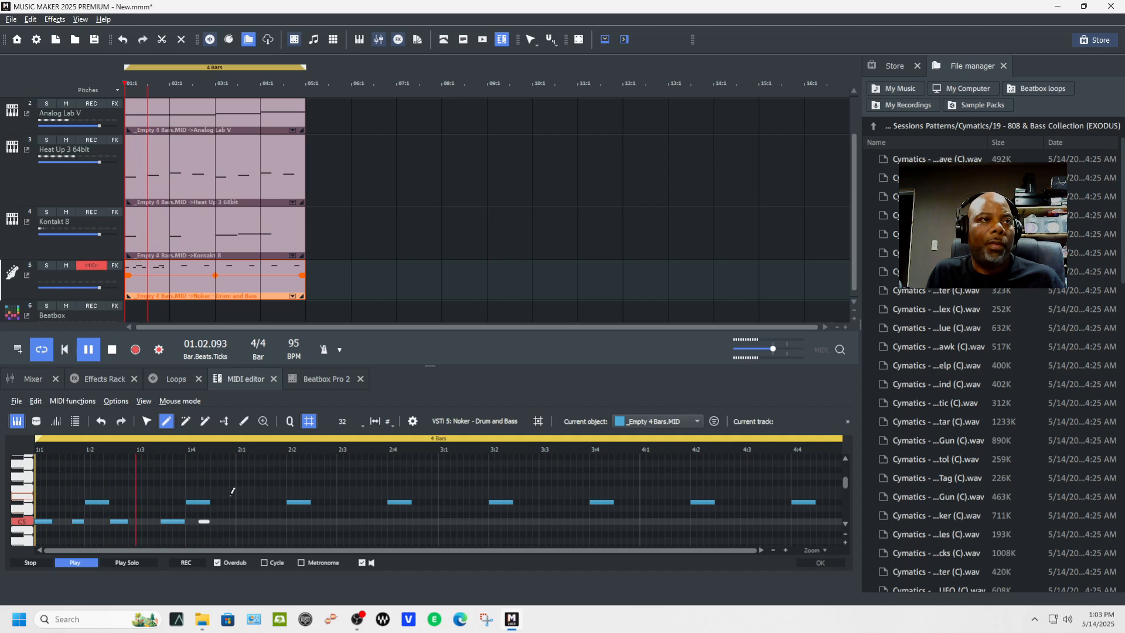
{"action": "key", "text": "space"}
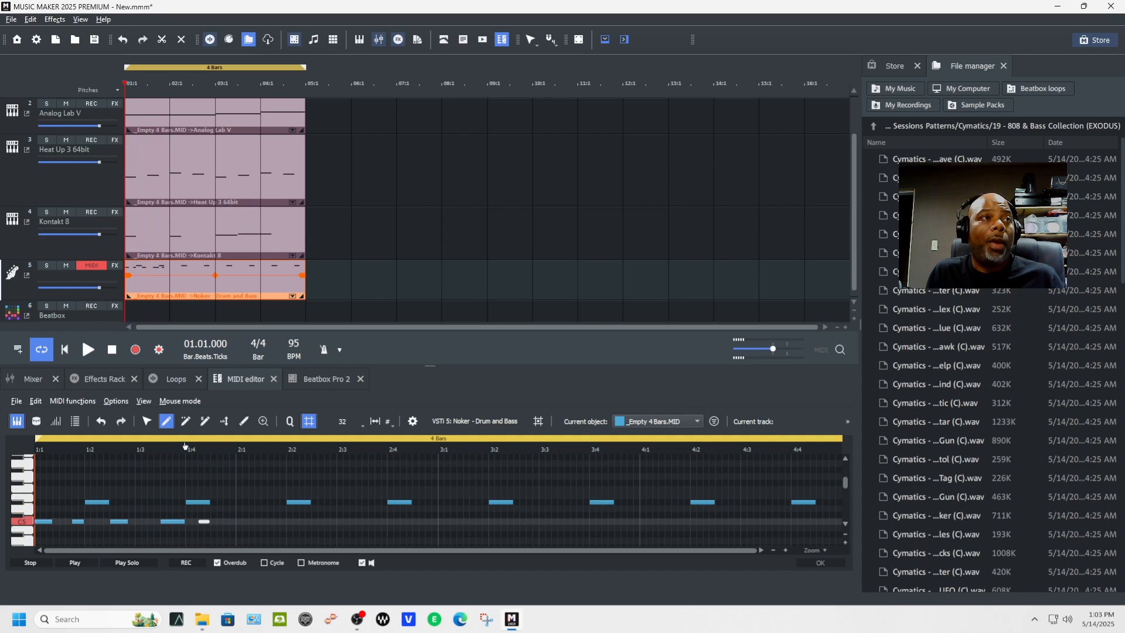
Step: Duplicate bar 1's five C5 kick notes and align the copies with the start of bar 2
{"action": "left_click", "coordinate": [147, 421]}
{"action": "left_click_drag", "start_coordinate": [215, 533], "coordinate": [48, 513]}
{"action": "key", "text": "ctrl+d"}
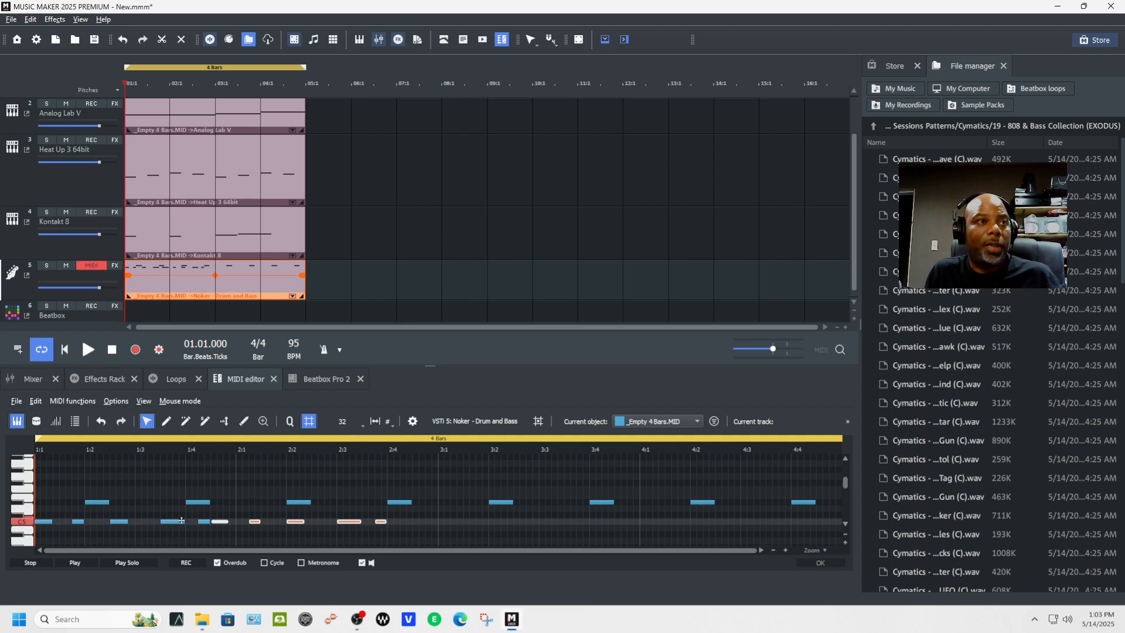
{"action": "left_click_drag", "start_coordinate": [220, 522], "coordinate": [242, 522]}
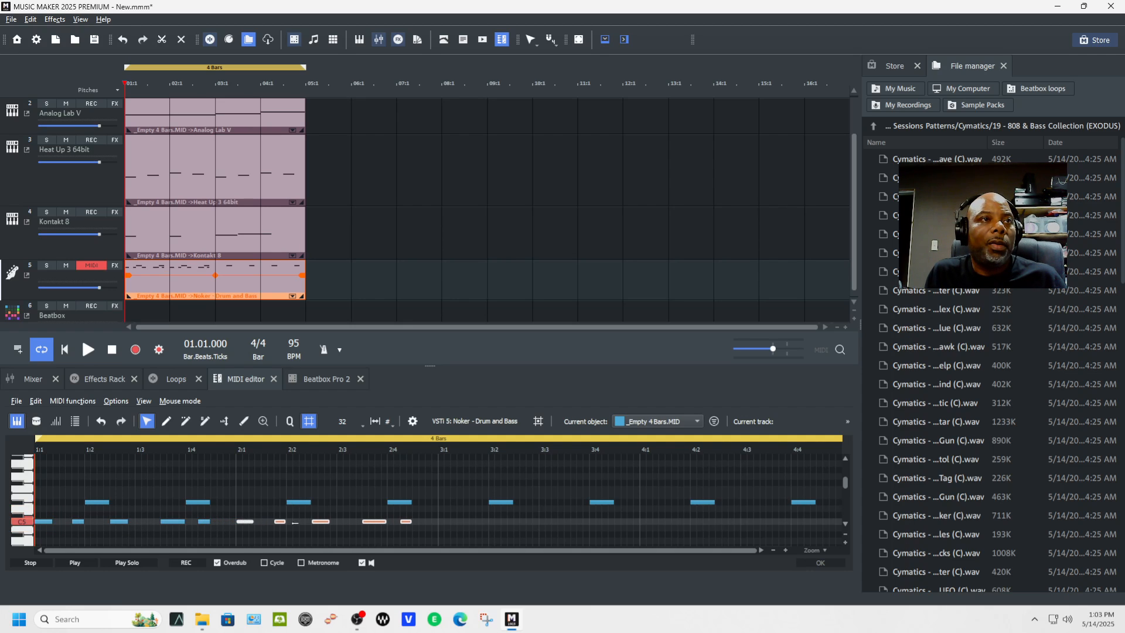
Step: Duplicate the C5 kick notes of bars 1 and 2 and align the copies with the start of bar 3
{"action": "left_click_drag", "start_coordinate": [452, 532], "coordinate": [42, 517]}
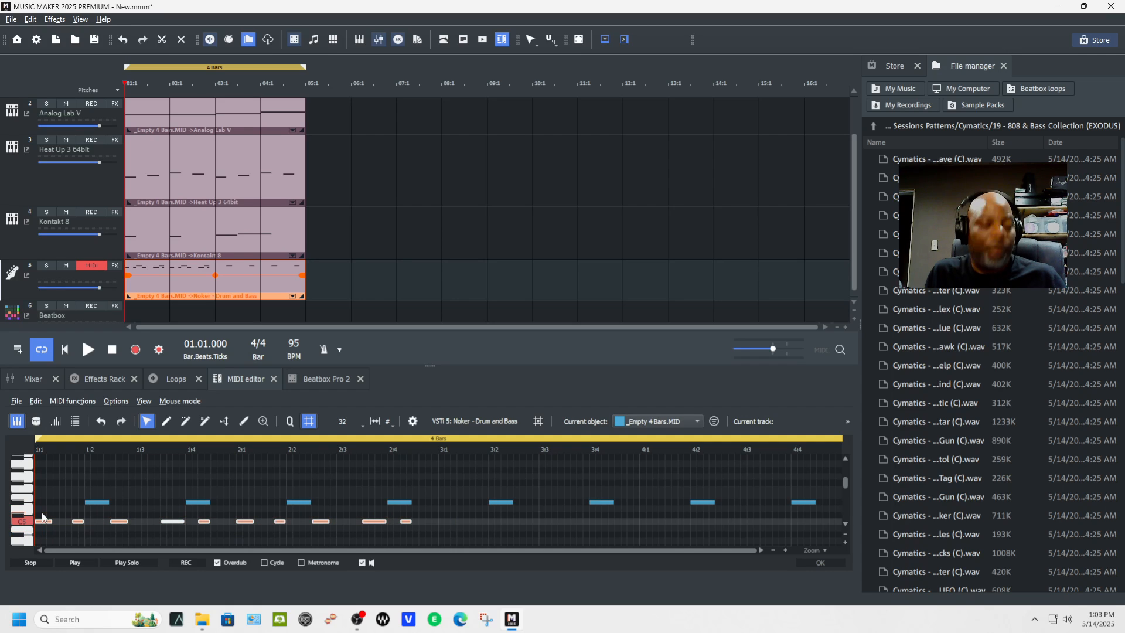
{"action": "key", "text": "ctrl+d"}
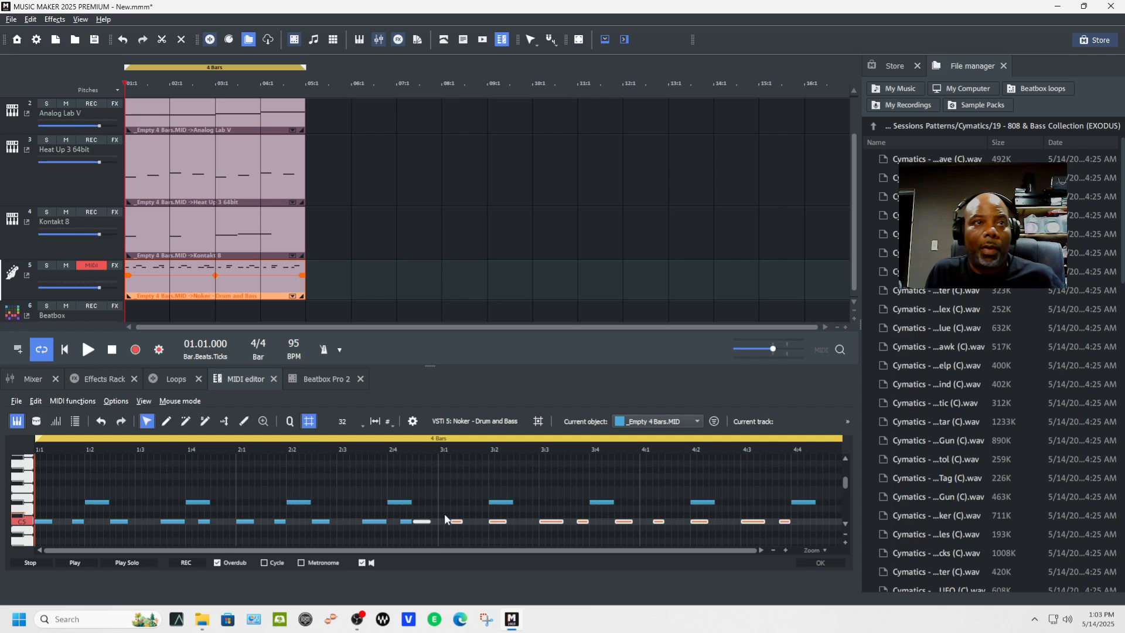
{"action": "left_click_drag", "start_coordinate": [423, 522], "coordinate": [447, 521]}
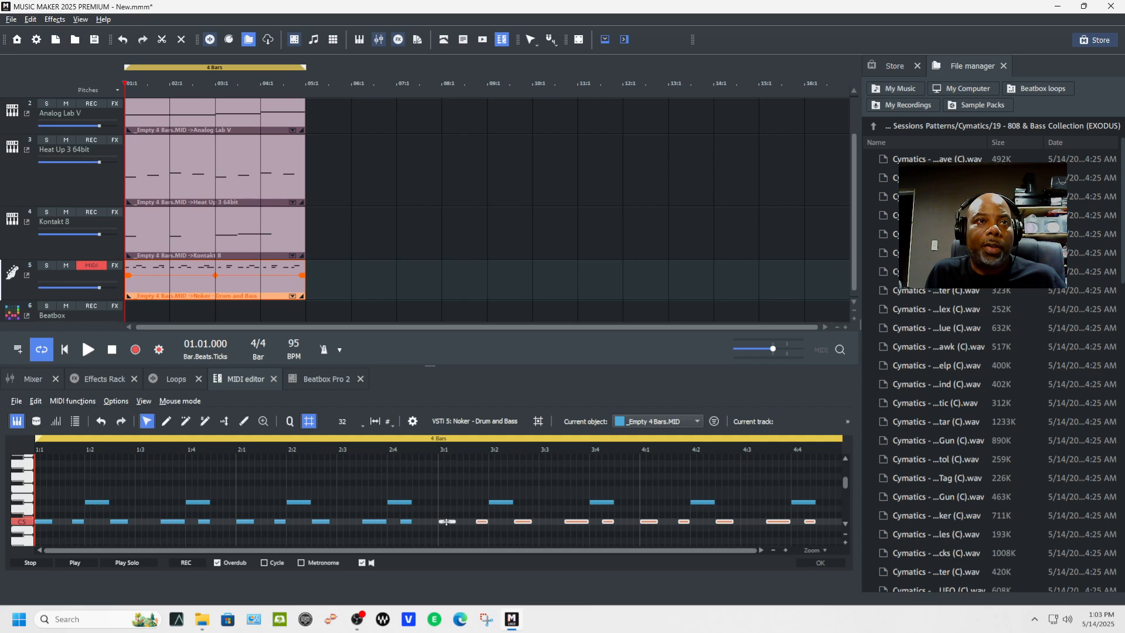
Step: Duplicate the last C5 kick note to form a fill up to the end of bar 4, and play the loop
{"action": "left_click", "coordinate": [829, 520]}
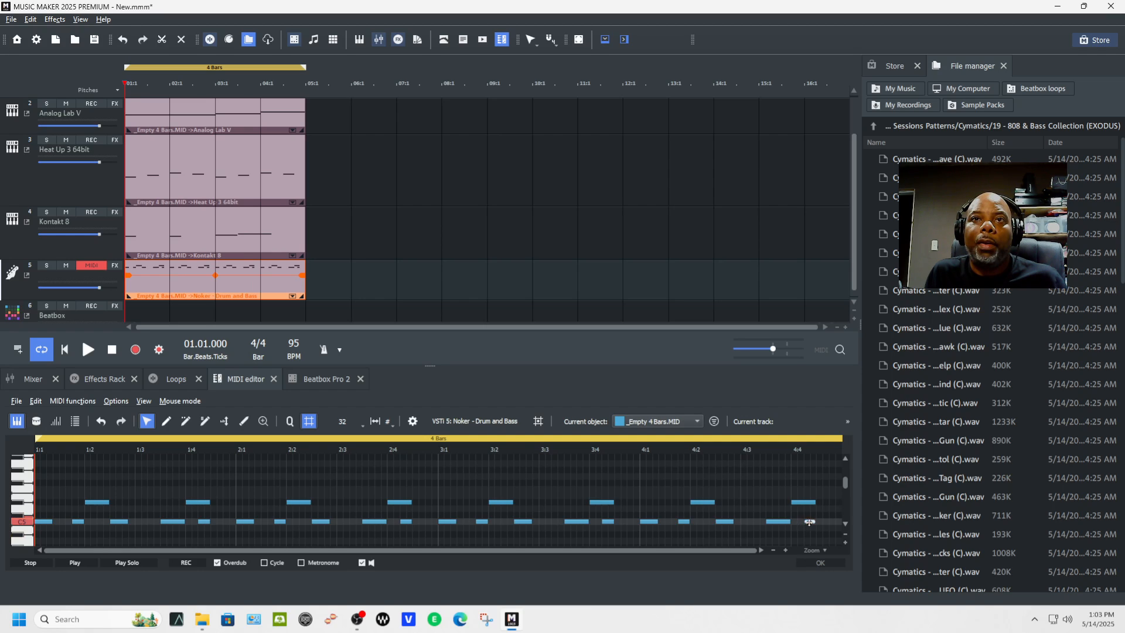
{"action": "key", "text": "ctrl+d"}
{"action": "key", "text": "ctrl+d"}
{"action": "key", "text": "space"}
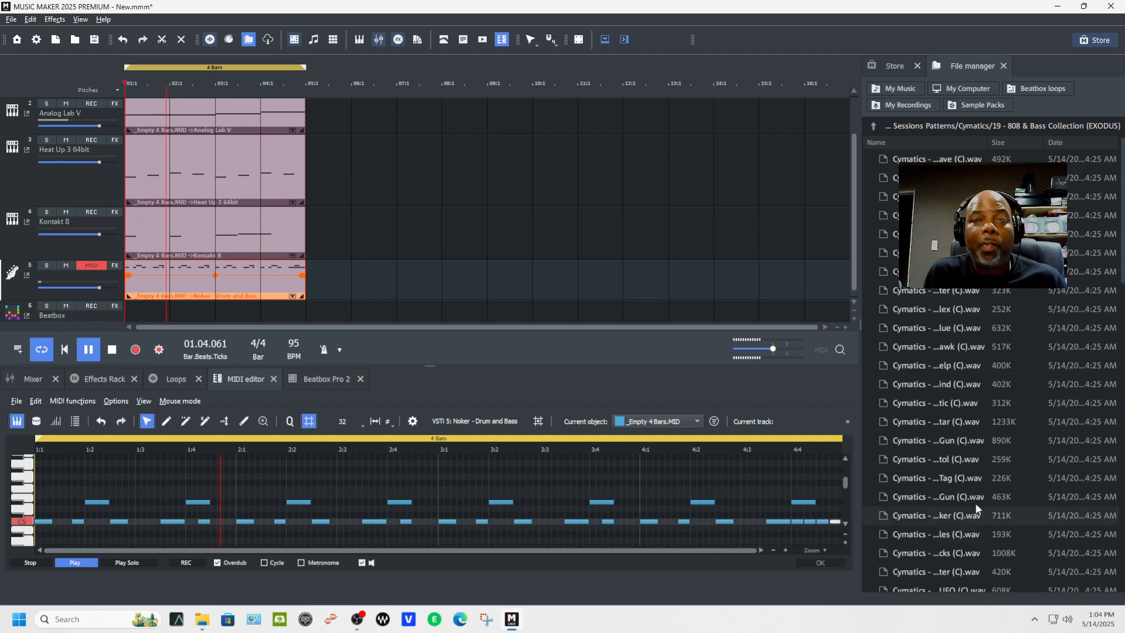
{"action": "key", "text": "space"}
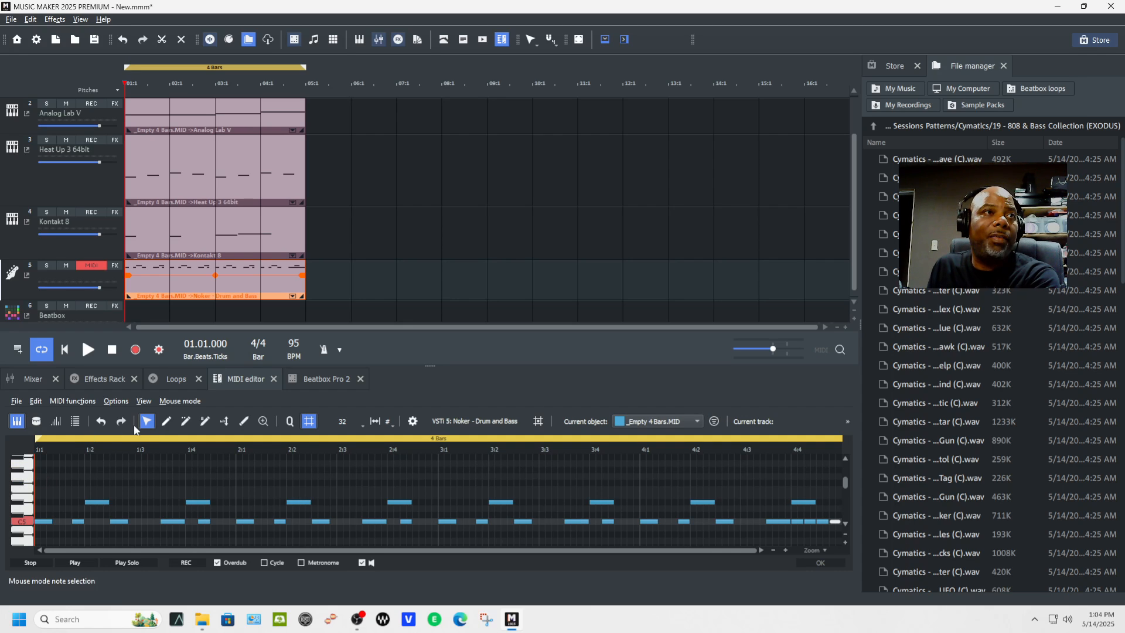
Step: Draw two short notes at 1:1 and midway to 1:2 above the existing drum rows, and duplicate them at 1:2, checking with playback
{"action": "left_click", "coordinate": [166, 421]}
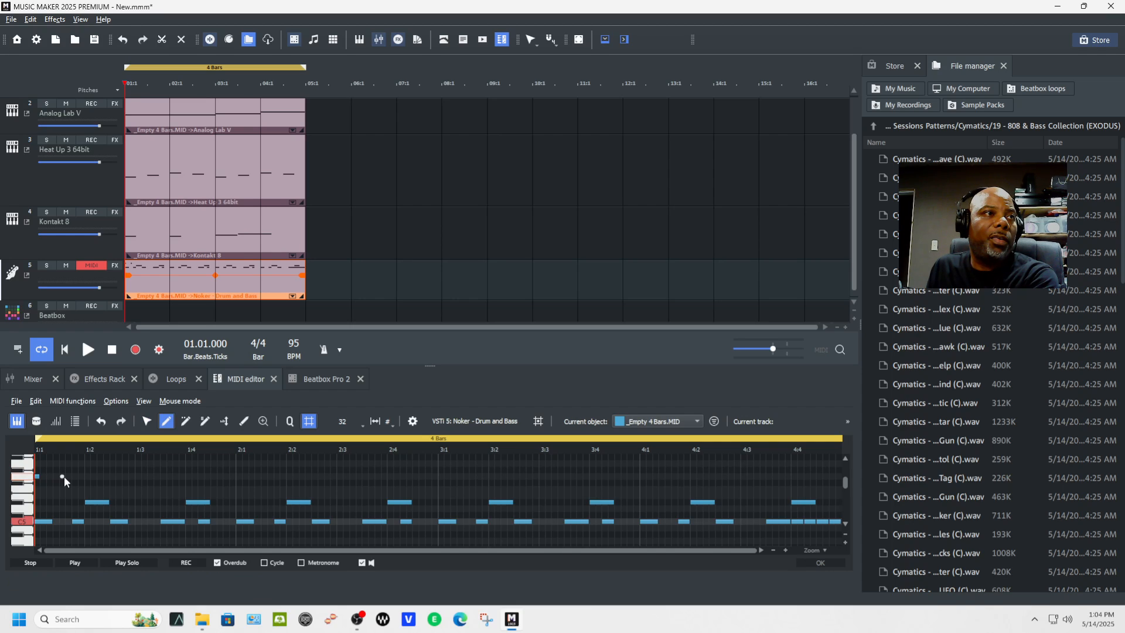
{"action": "key", "text": "space"}
{"action": "key", "text": "space"}
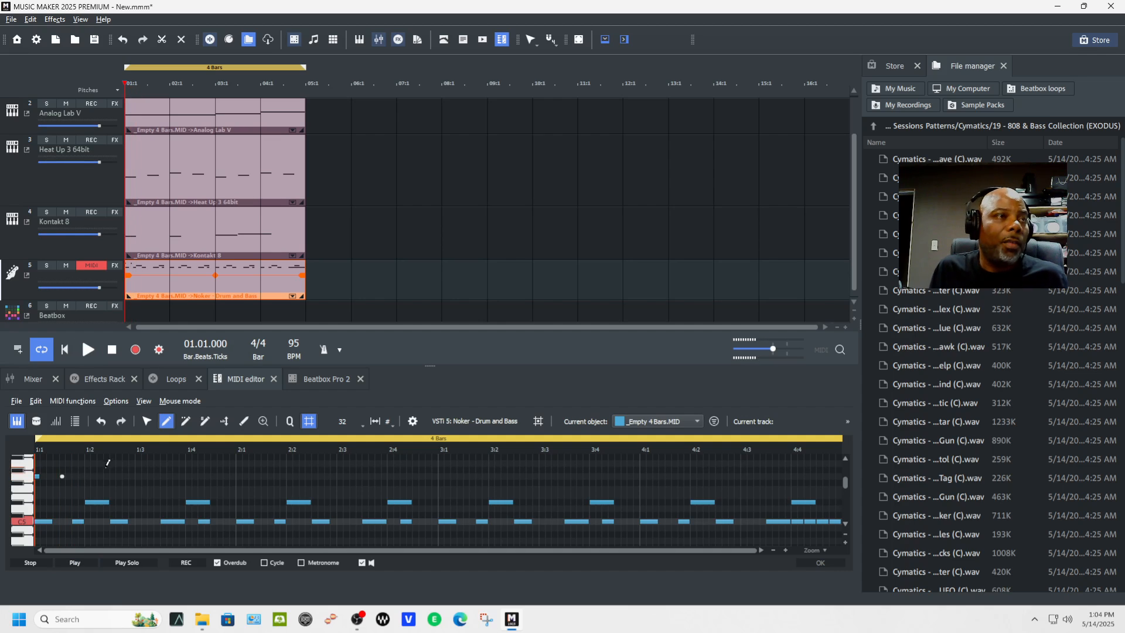
{"action": "left_click", "coordinate": [147, 421]}
{"action": "left_click_drag", "start_coordinate": [30, 480], "coordinate": [30, 483]}
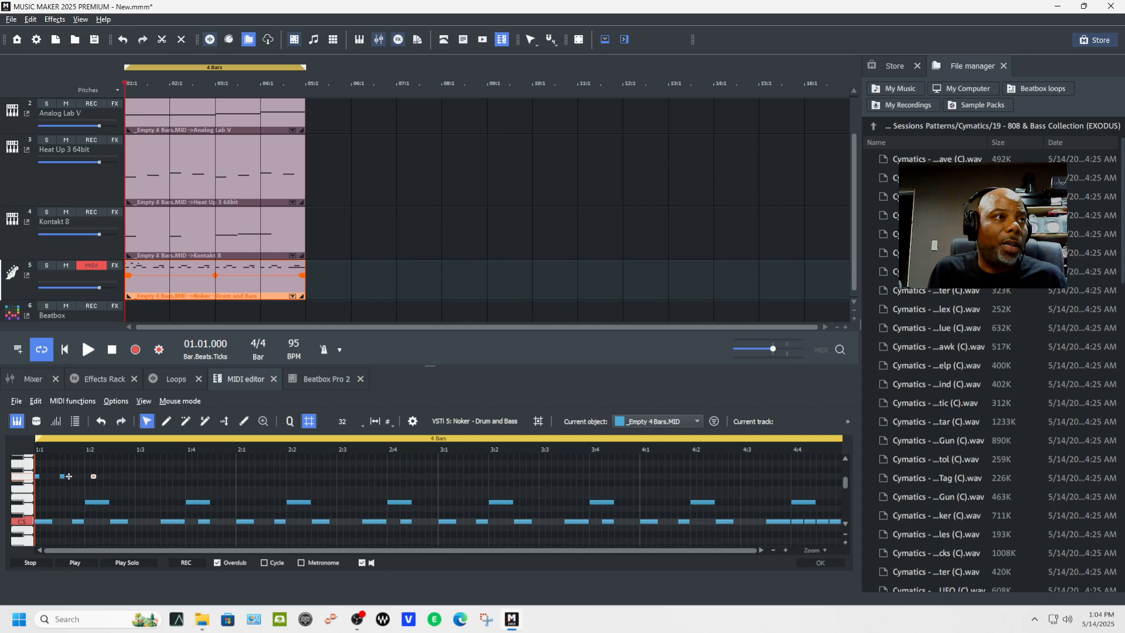
{"action": "key", "text": "space"}
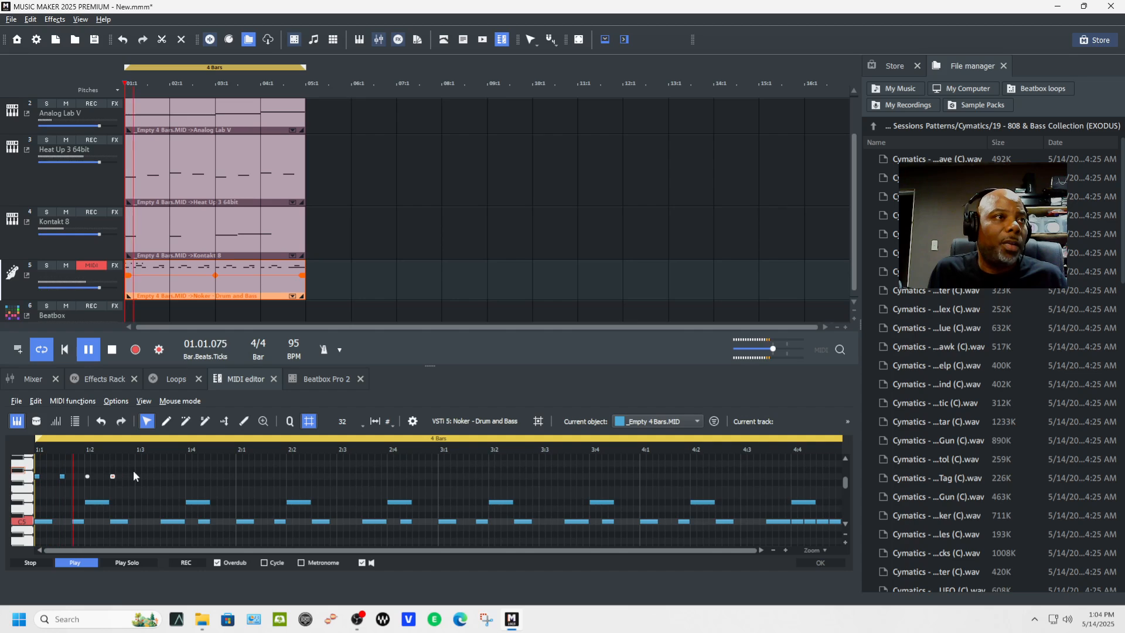
{"action": "key", "text": "space"}
Step: Duplicate the short upper-row notes to fill bar 1, copy that bar's eight notes to the start of bar 2, and check with playback
{"action": "left_click_drag", "start_coordinate": [151, 487], "coordinate": [37, 472]}
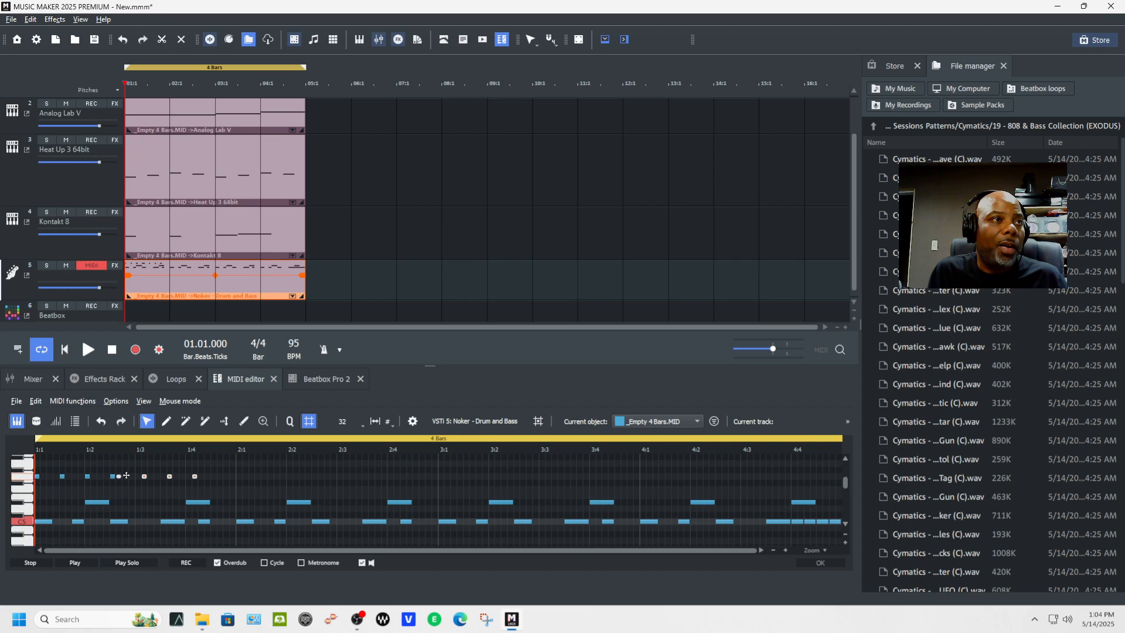
{"action": "left_click_drag", "start_coordinate": [242, 486], "coordinate": [37, 472]}
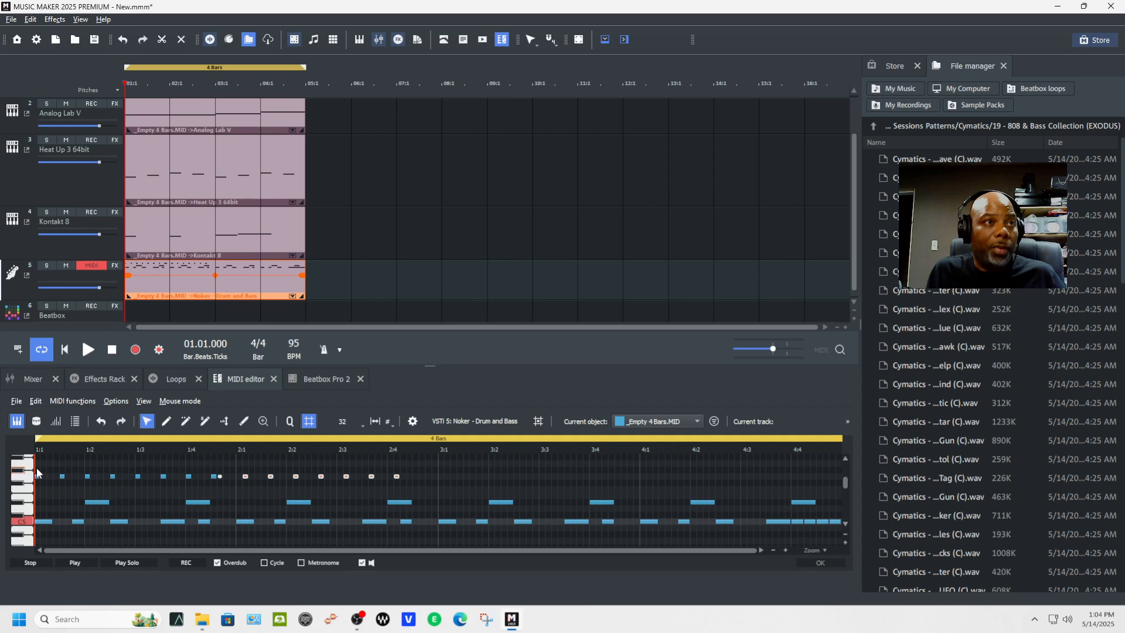
{"action": "left_click_drag", "start_coordinate": [220, 476], "coordinate": [239, 475]}
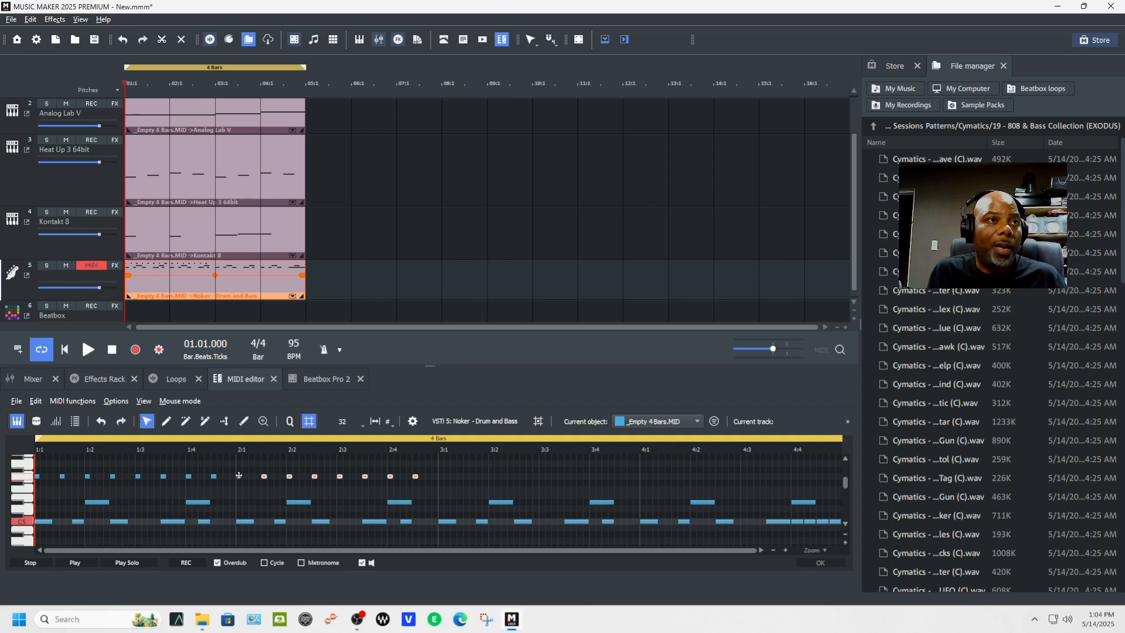
{"action": "key", "text": "space"}
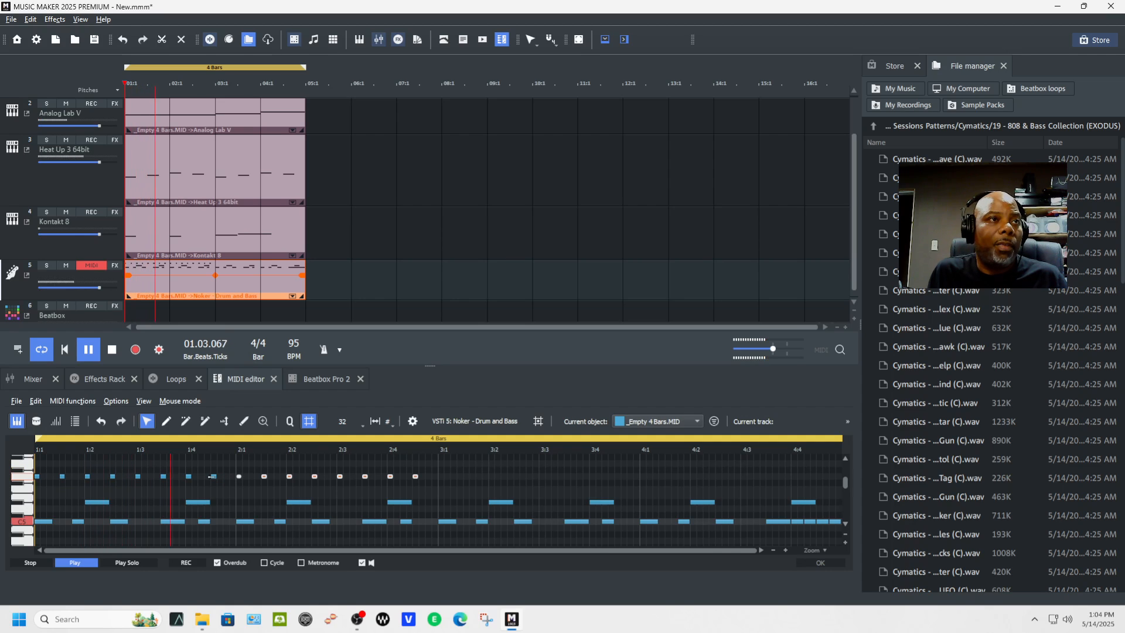
{"action": "key", "text": "space"}
Step: Draw extra short notes after 1:4 and 2:4 in the upper row as rolls, checking with playback
{"action": "left_click", "coordinate": [167, 421]}
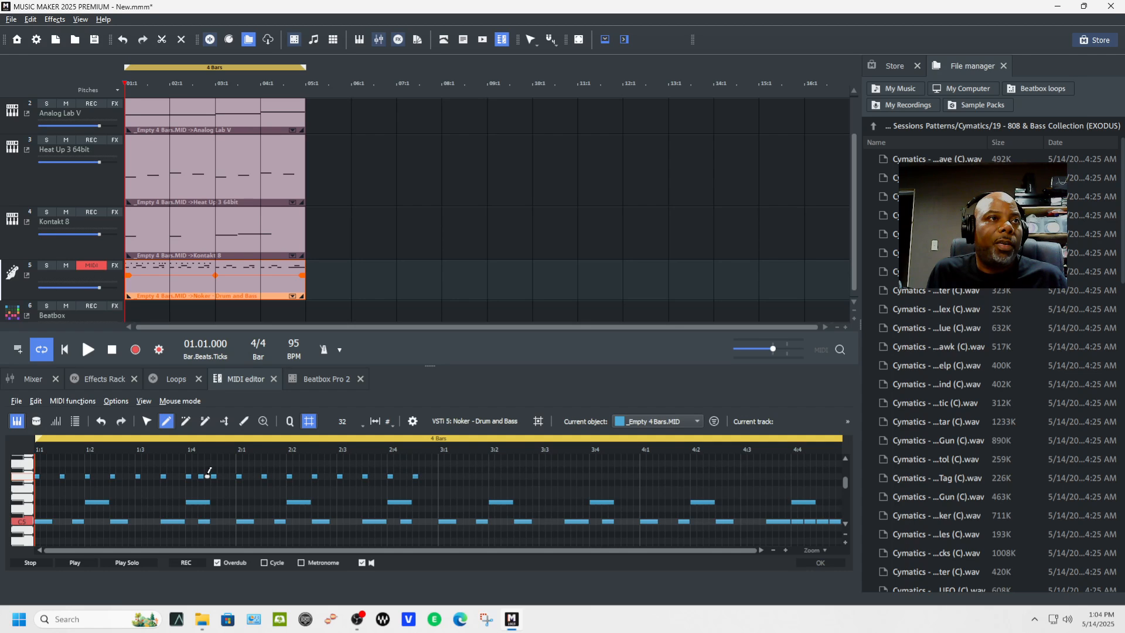
{"action": "key", "text": "space"}
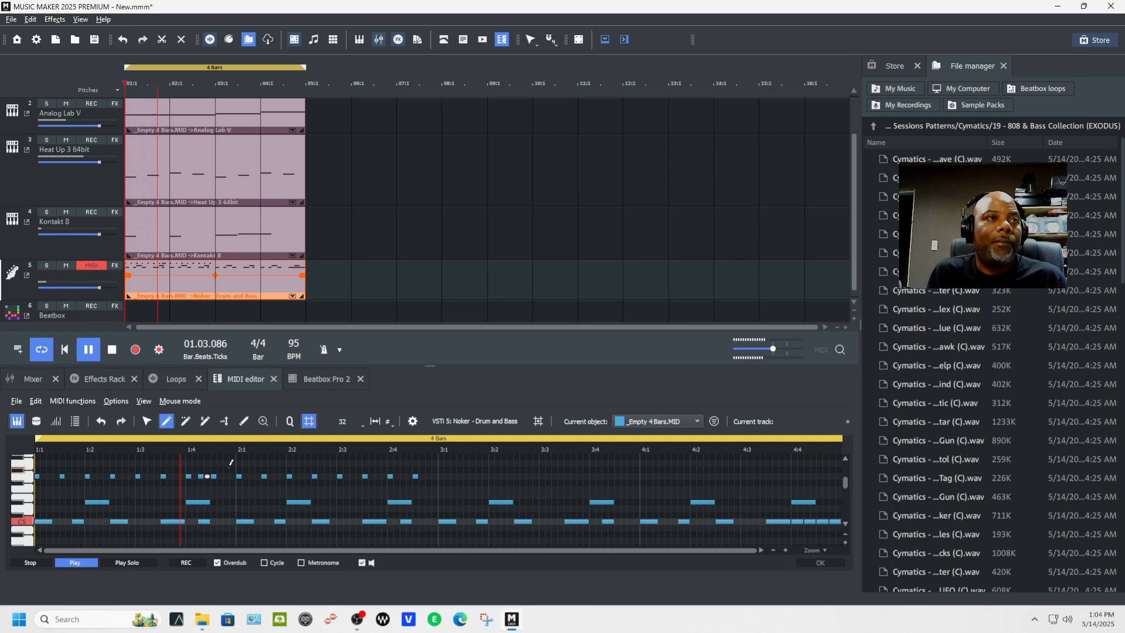
{"action": "key", "text": "space"}
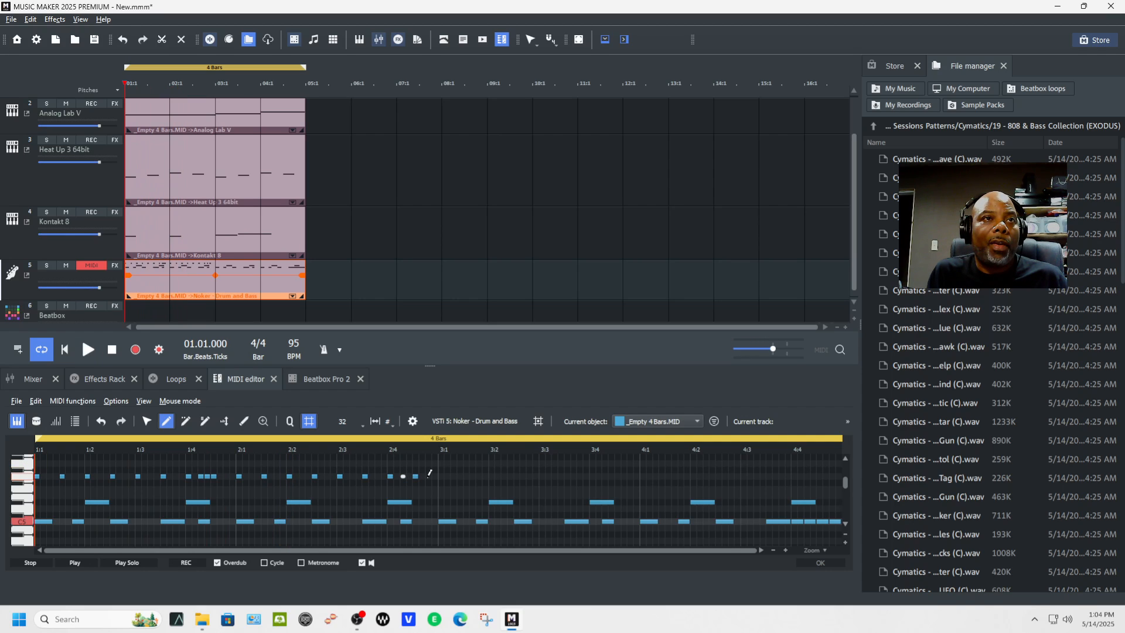
Step: Duplicate the short upper-row notes of bars 1 and 2, align the copies with the start of bar 3, and play the loop
{"action": "left_click", "coordinate": [147, 422]}
{"action": "left_click_drag", "start_coordinate": [371, 476], "coordinate": [37, 483]}
{"action": "key", "text": "ctrl+d"}
{"action": "key", "text": "space"}
{"action": "key", "text": "space"}
{"action": "left_click_drag", "start_coordinate": [439, 477], "coordinate": [441, 476]}
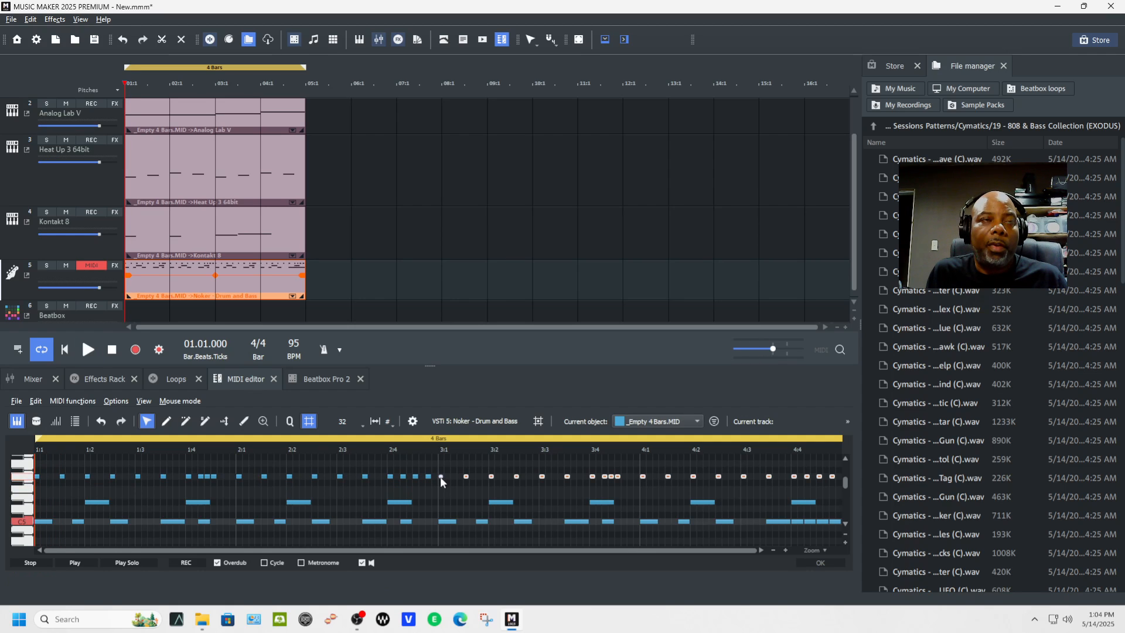
{"action": "key", "text": "space"}
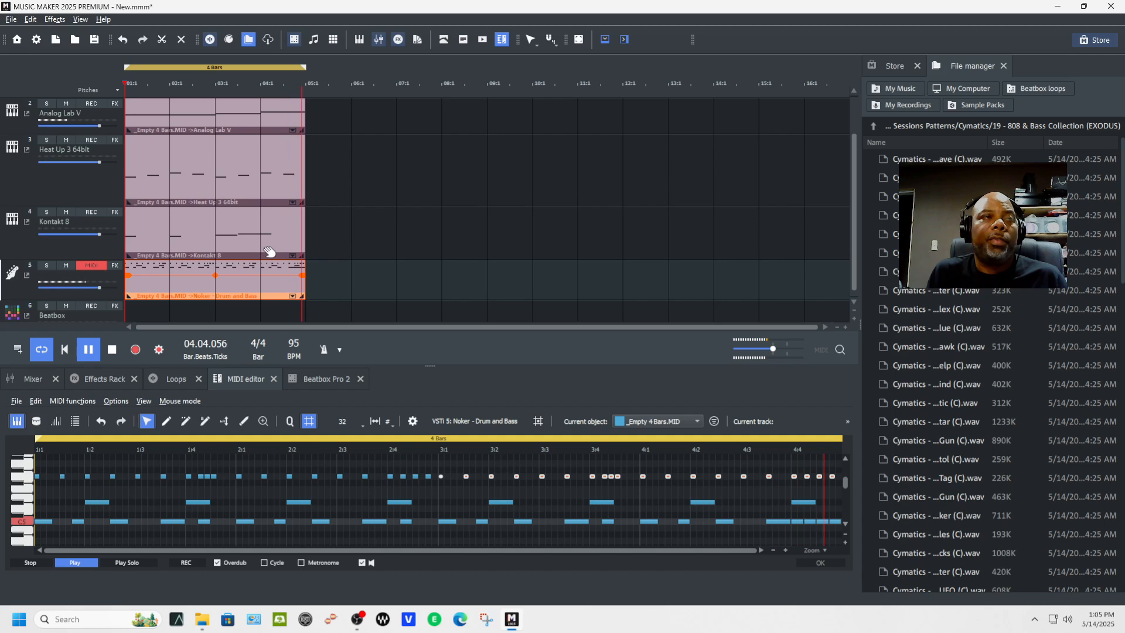
{"action": "key", "text": "space"}
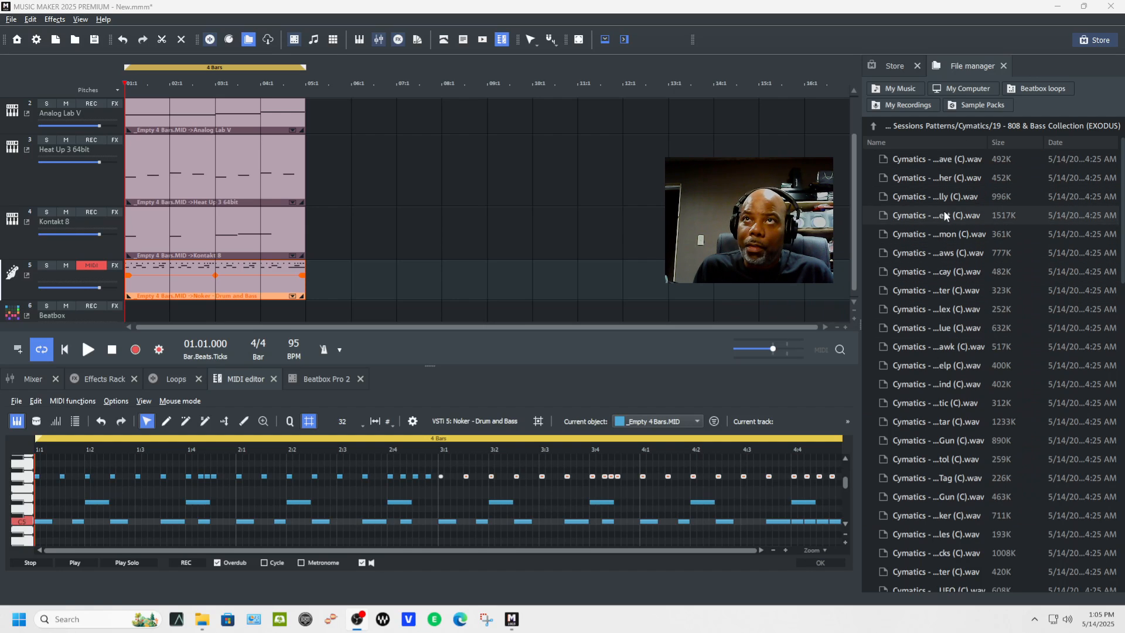
Step: Go up to the F:/Pro Sessions Patterns folder and look through its sample folders
{"action": "left_click", "coordinate": [873, 126]}
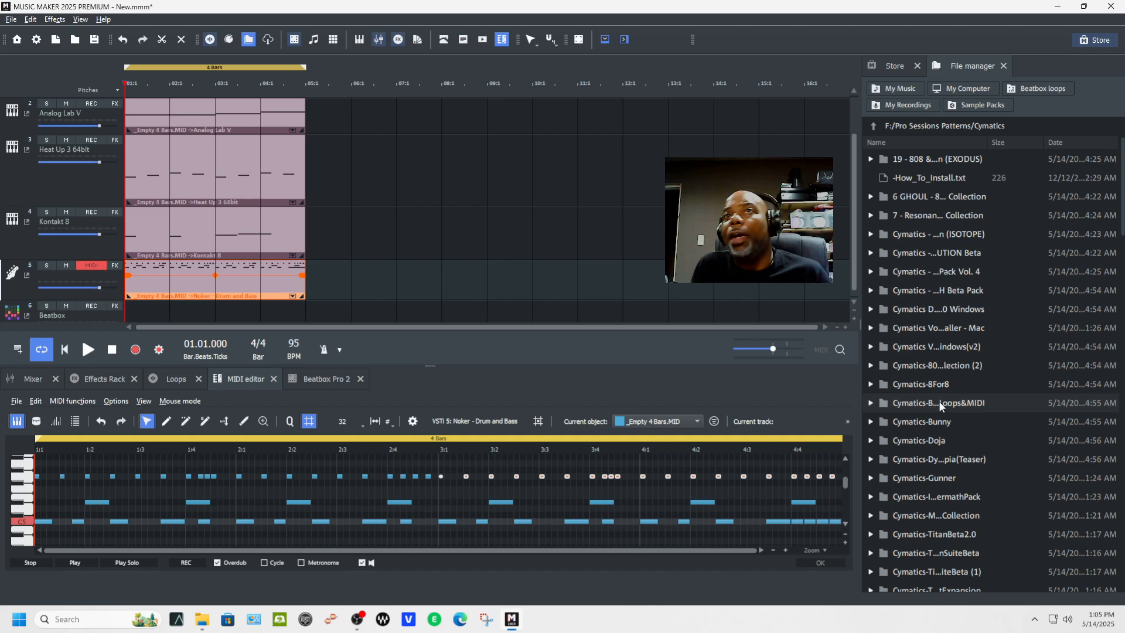
{"action": "left_click", "coordinate": [874, 127]}
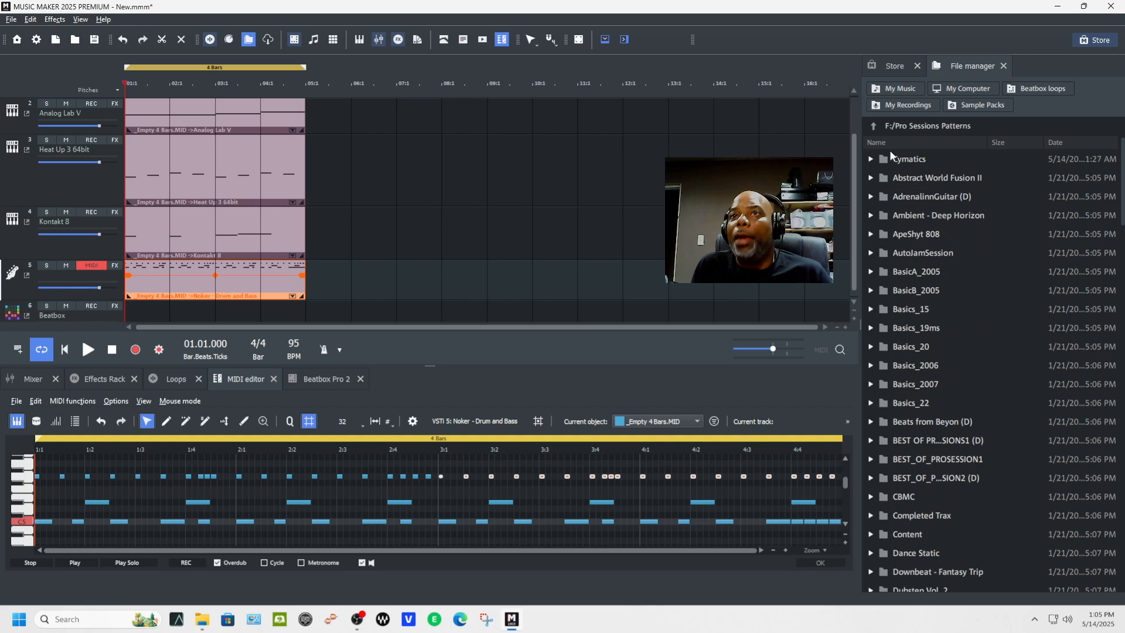
{"action": "scroll", "coordinate": [948, 489], "scroll_direction": "down", "scroll_amount": 1}
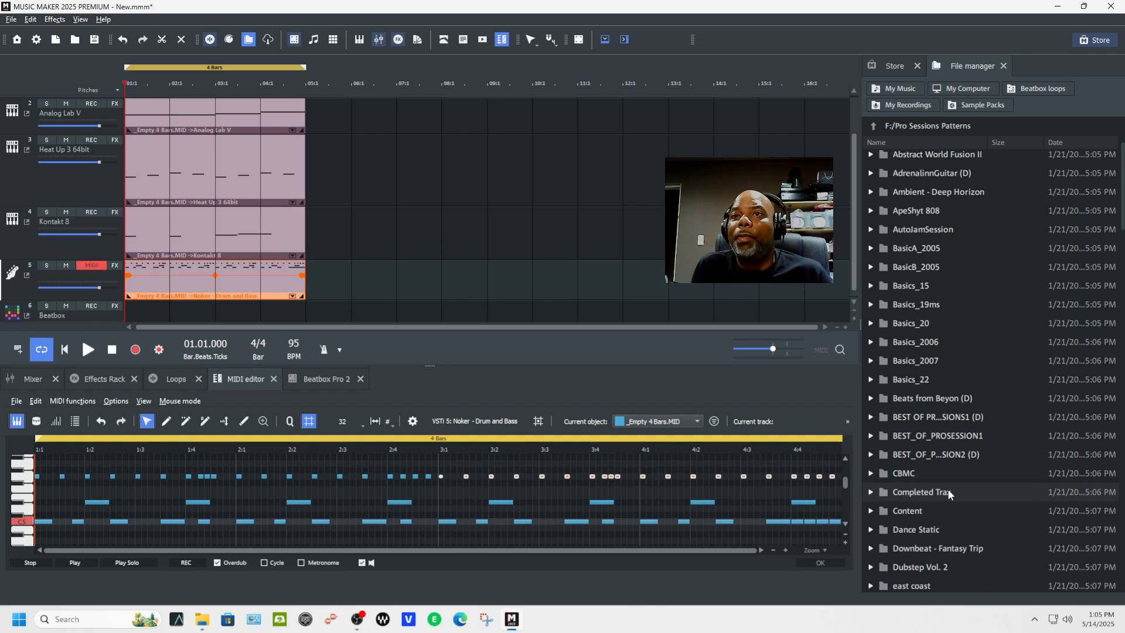
{"action": "scroll", "coordinate": [947, 488], "scroll_direction": "down", "scroll_amount": 5}
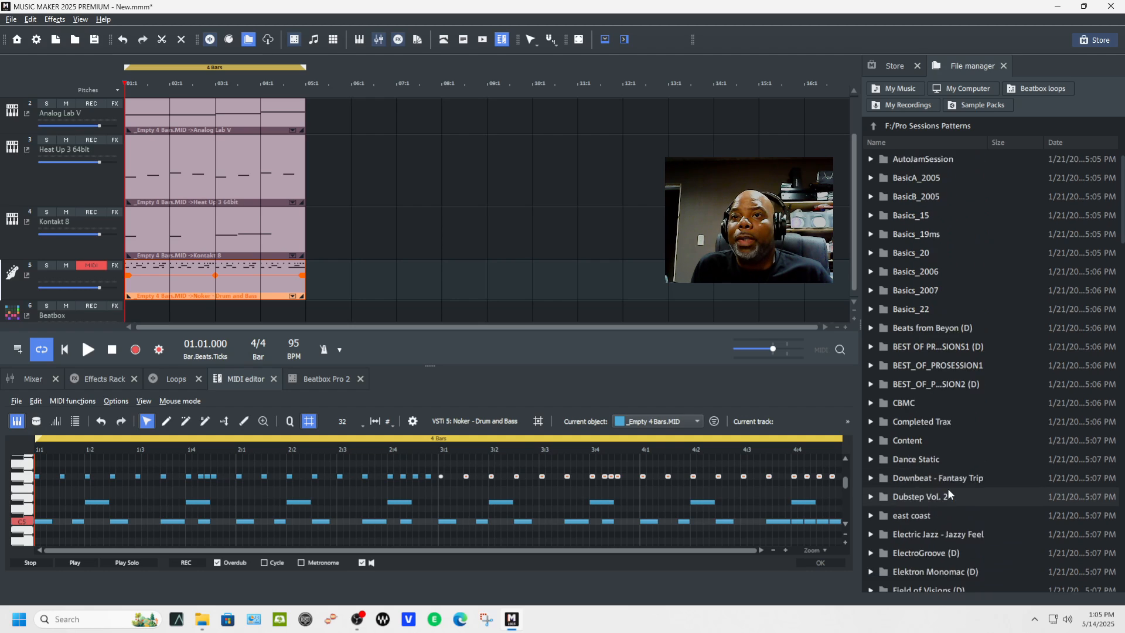
{"action": "scroll", "coordinate": [948, 491], "scroll_direction": "down", "scroll_amount": 4}
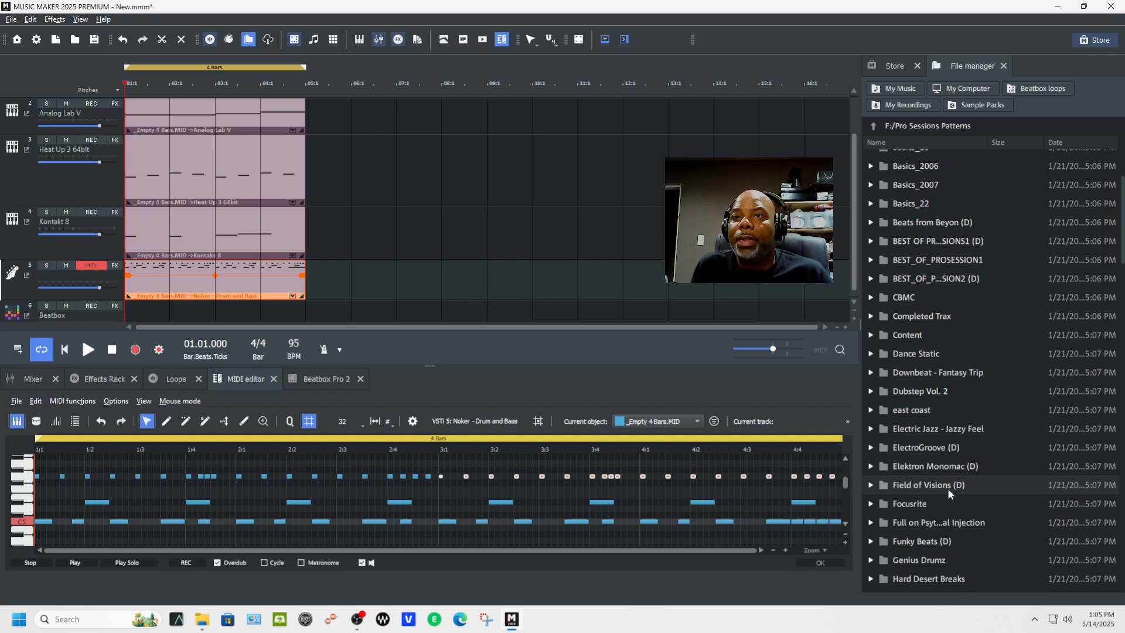
{"action": "scroll", "coordinate": [947, 489], "scroll_direction": "up", "scroll_amount": 8}
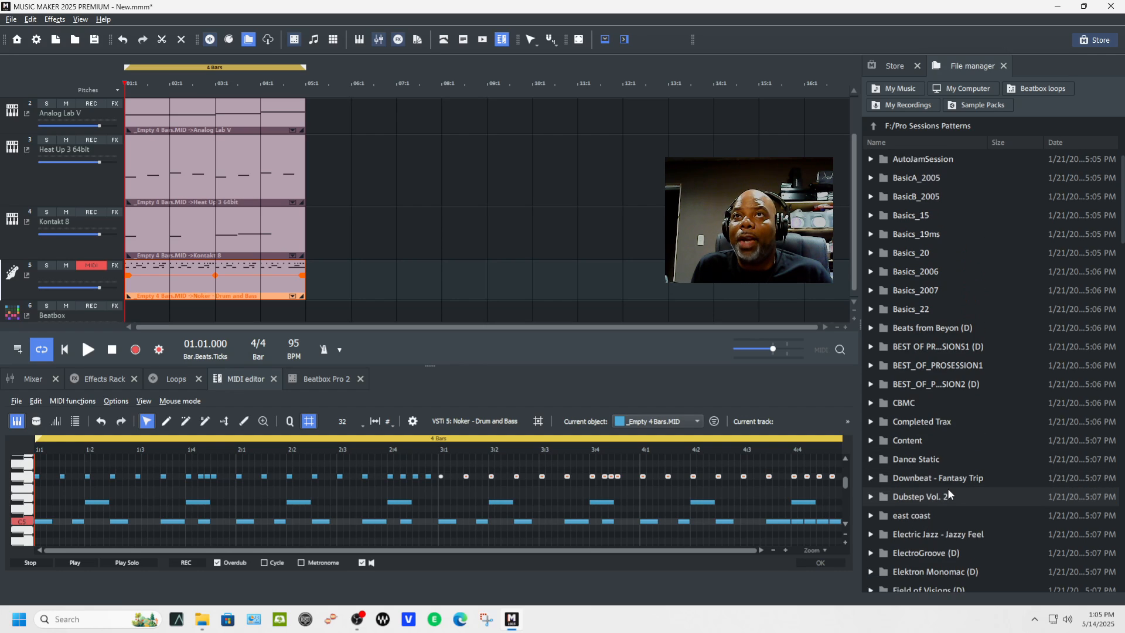
{"action": "scroll", "coordinate": [948, 487], "scroll_direction": "up", "scroll_amount": 3}
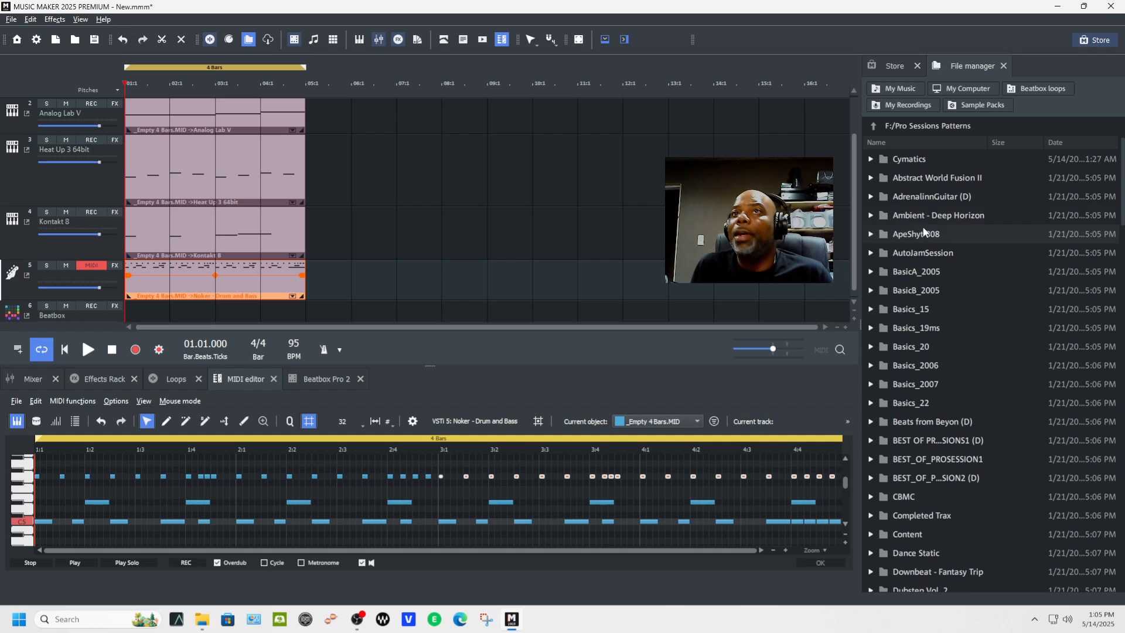
Step: Expand the Cymatics folder and its 19 - 808 & Bass Collection (EXODUS) subfolder, and widen the Name column to show full file names
{"action": "left_click", "coordinate": [874, 159]}
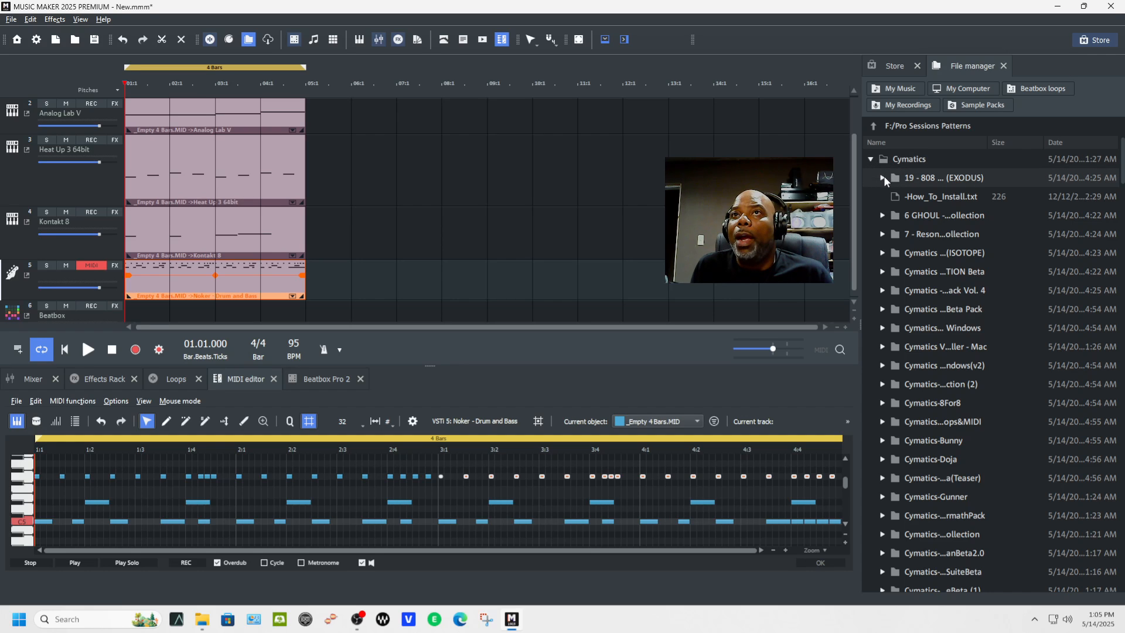
{"action": "left_click", "coordinate": [883, 177]}
{"action": "left_click_drag", "start_coordinate": [985, 144], "coordinate": [1061, 146]}
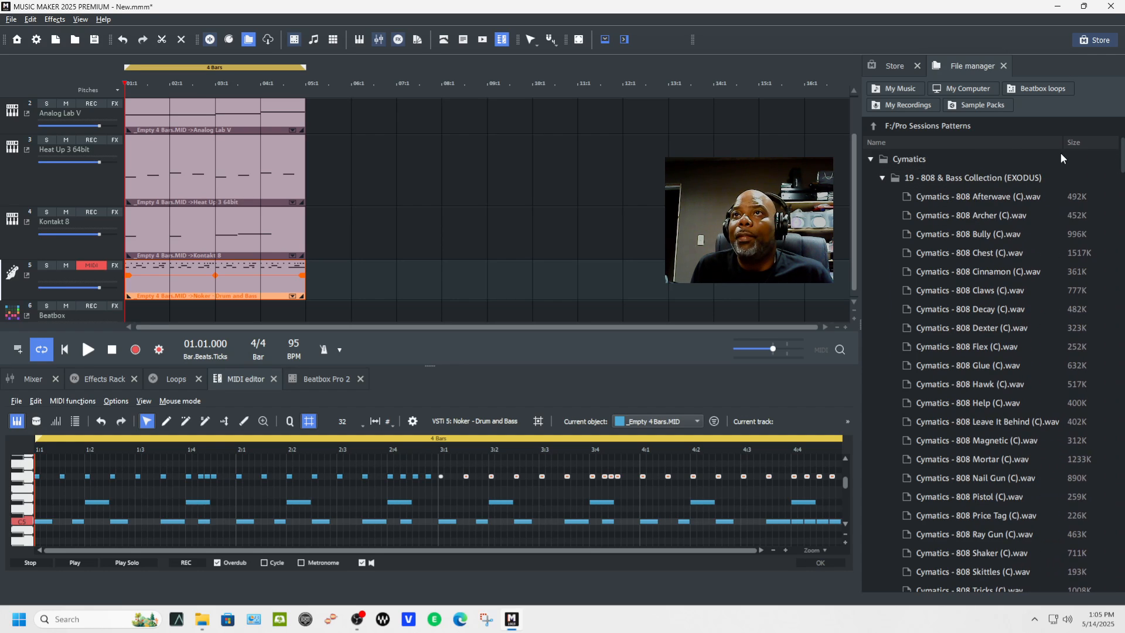
Step: Preview the Cymatics 808 Flex, Glue, Hawk, Magnetic and Nail Gun samples, and look further through the collection
{"action": "left_click", "coordinate": [984, 347]}
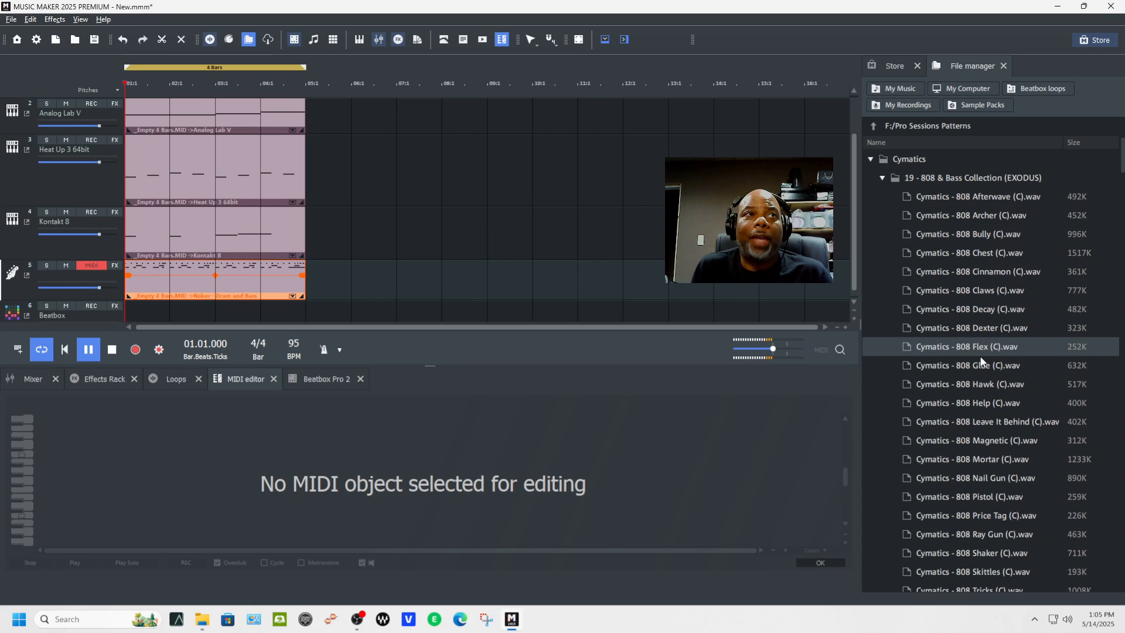
{"action": "left_click", "coordinate": [974, 367]}
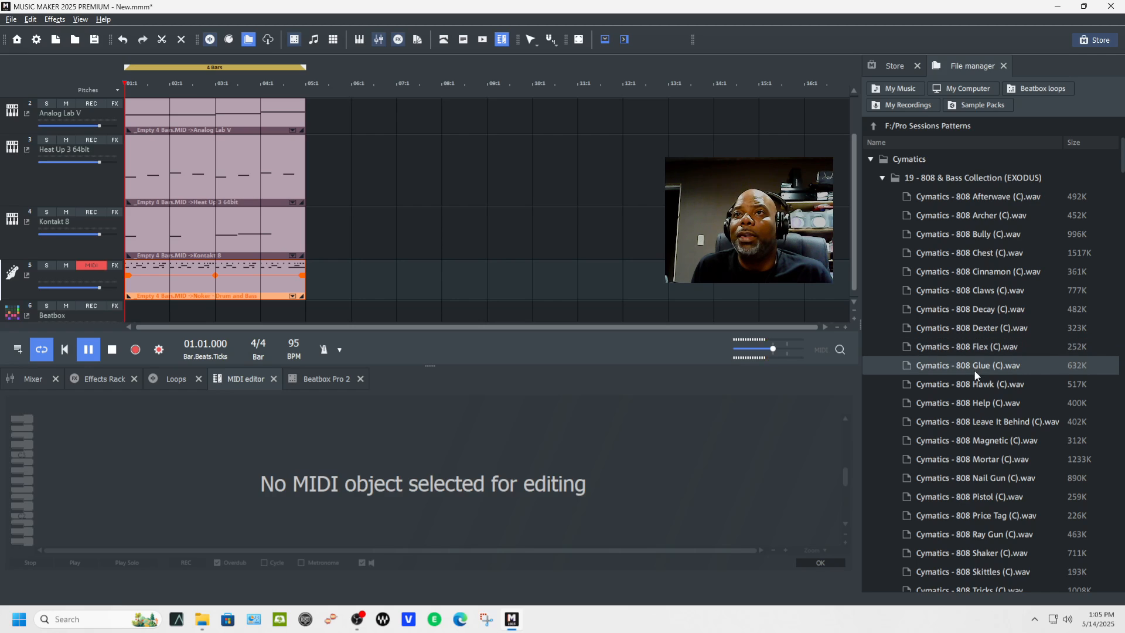
{"action": "left_click", "coordinate": [974, 384]}
{"action": "left_click", "coordinate": [971, 441]}
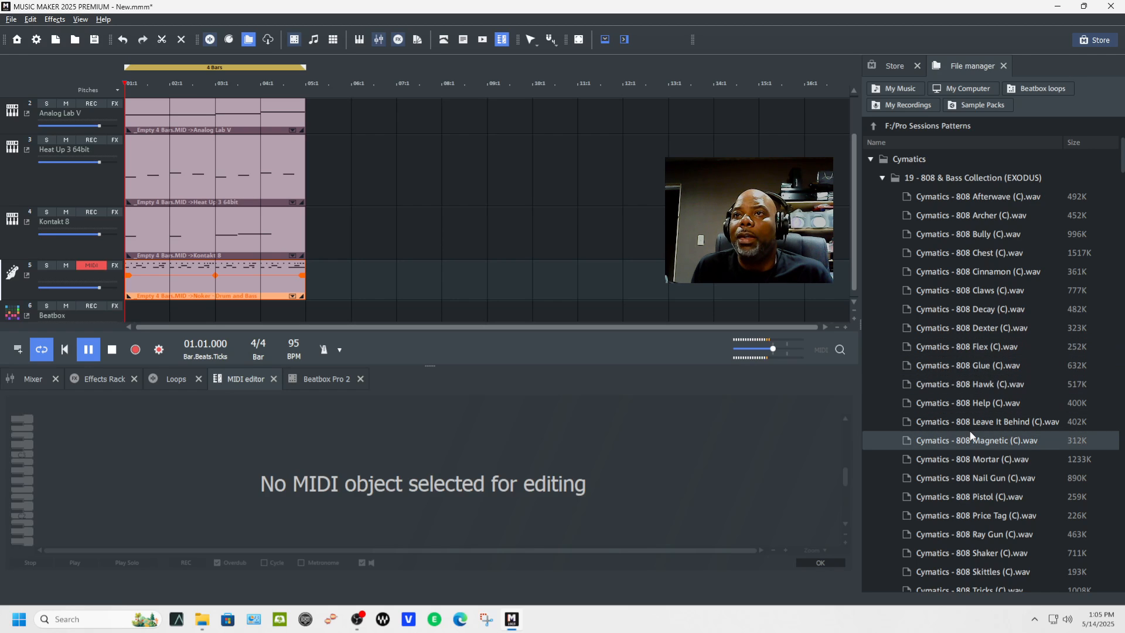
{"action": "left_click", "coordinate": [972, 474]}
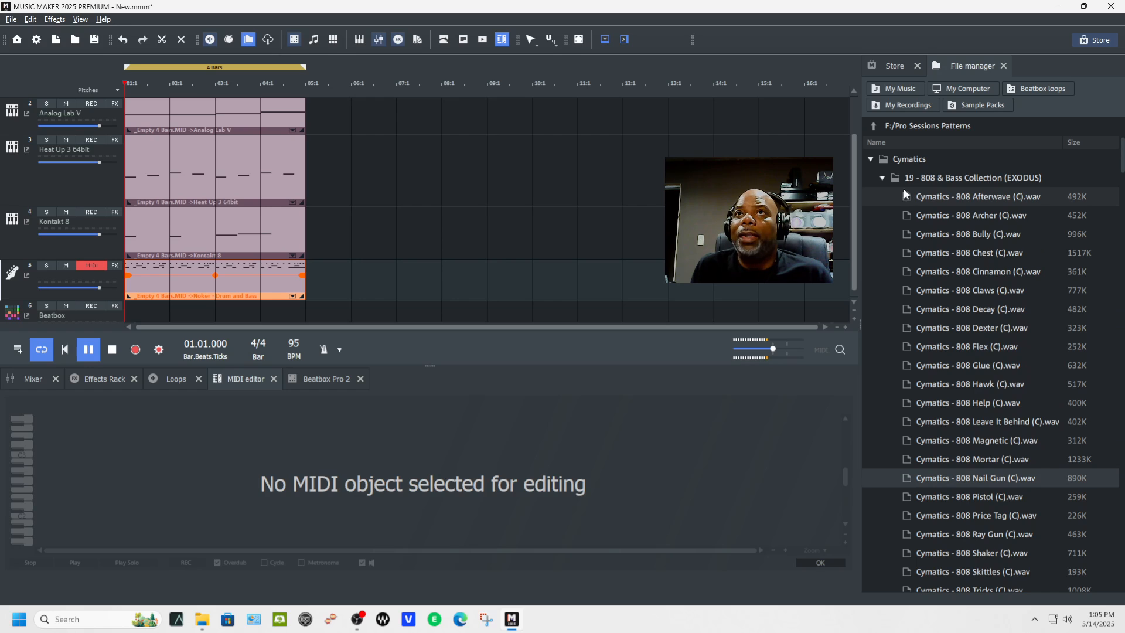
{"action": "scroll", "coordinate": [949, 408], "scroll_direction": "down", "scroll_amount": 1}
{"action": "scroll", "coordinate": [948, 409], "scroll_direction": "down", "scroll_amount": 3}
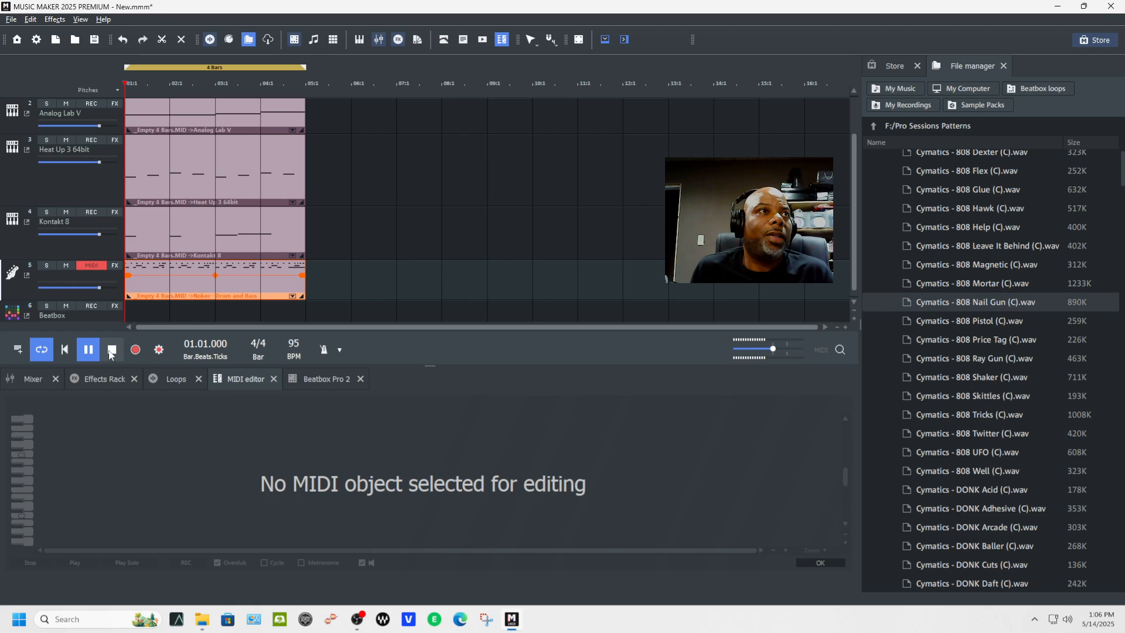
{"action": "scroll", "coordinate": [340, 265], "scroll_direction": "down", "scroll_amount": 1}
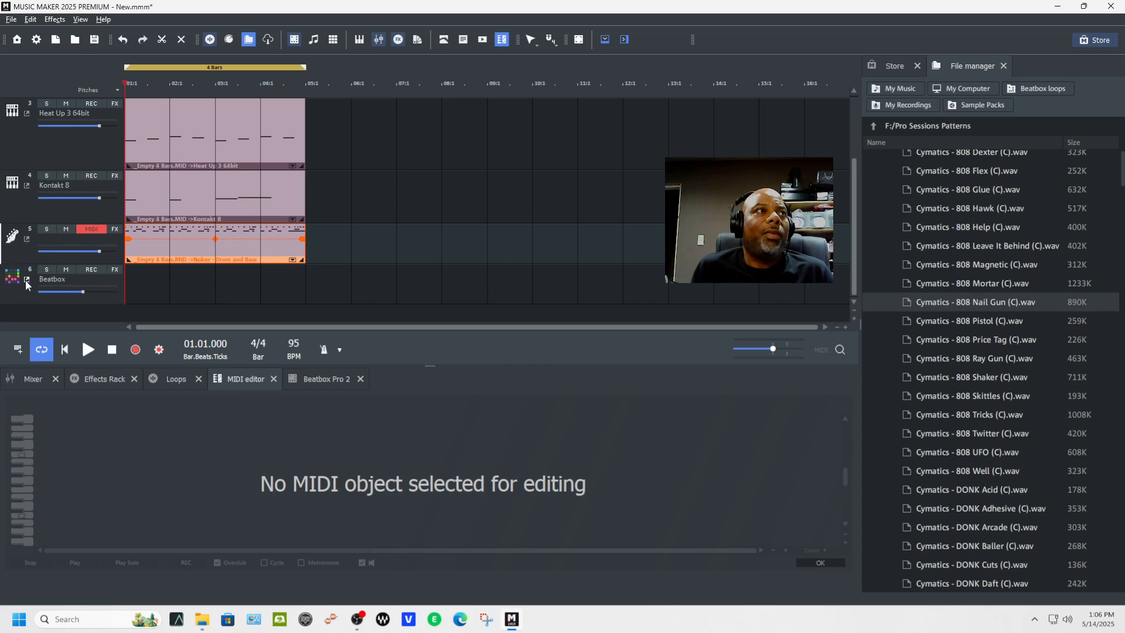
{"action": "left_click", "coordinate": [16, 281]}
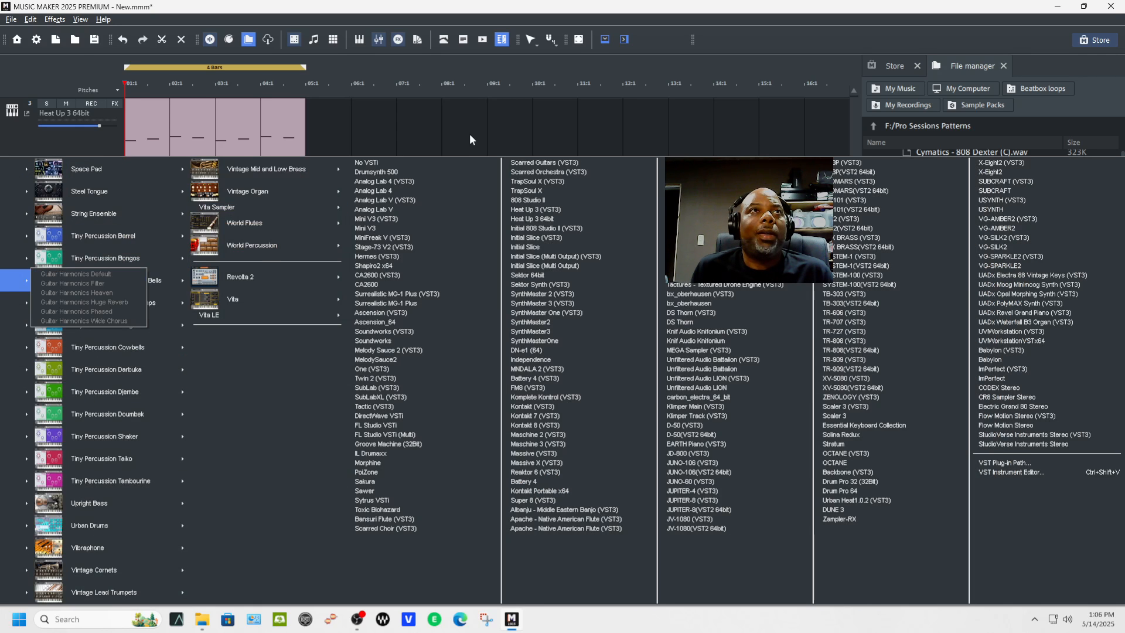
{"action": "left_click", "coordinate": [470, 134]}
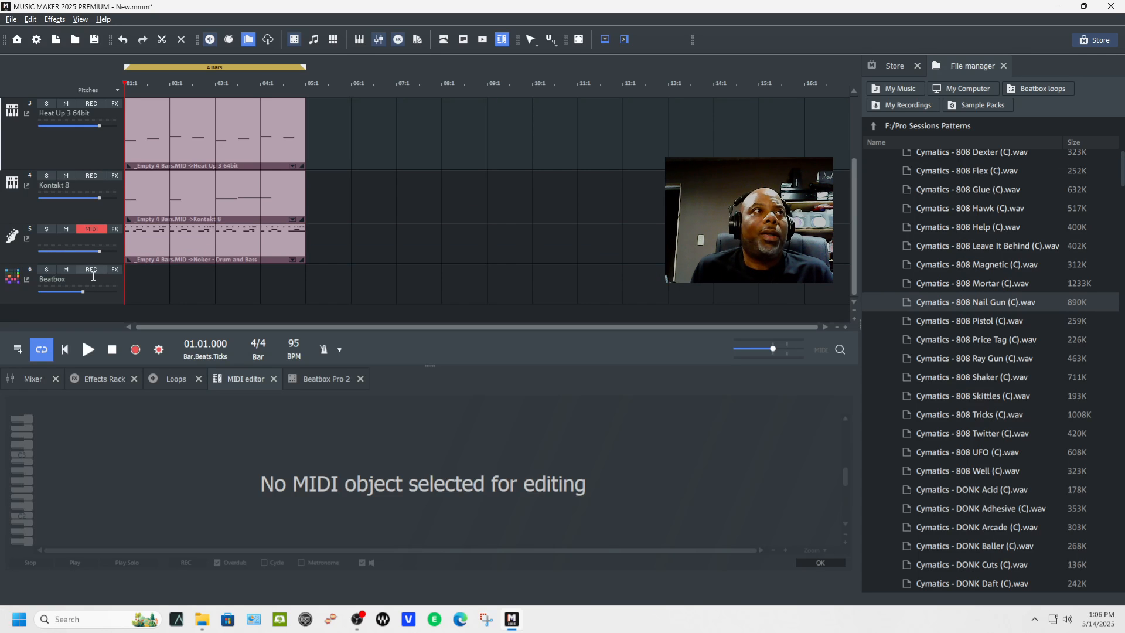
Step: Select the Beatbox track, show its Beatbox Pro 2 editor, and preview the BB08 kit's Pattern 01 (120 BPM)
{"action": "left_click", "coordinate": [20, 294]}
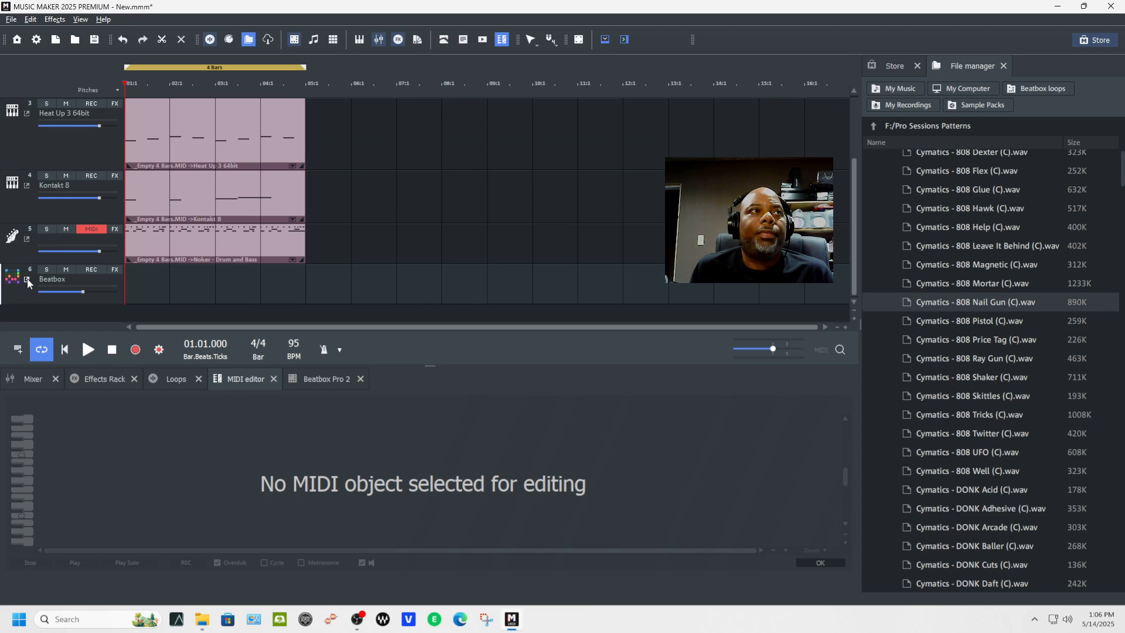
{"action": "left_click", "coordinate": [312, 381]}
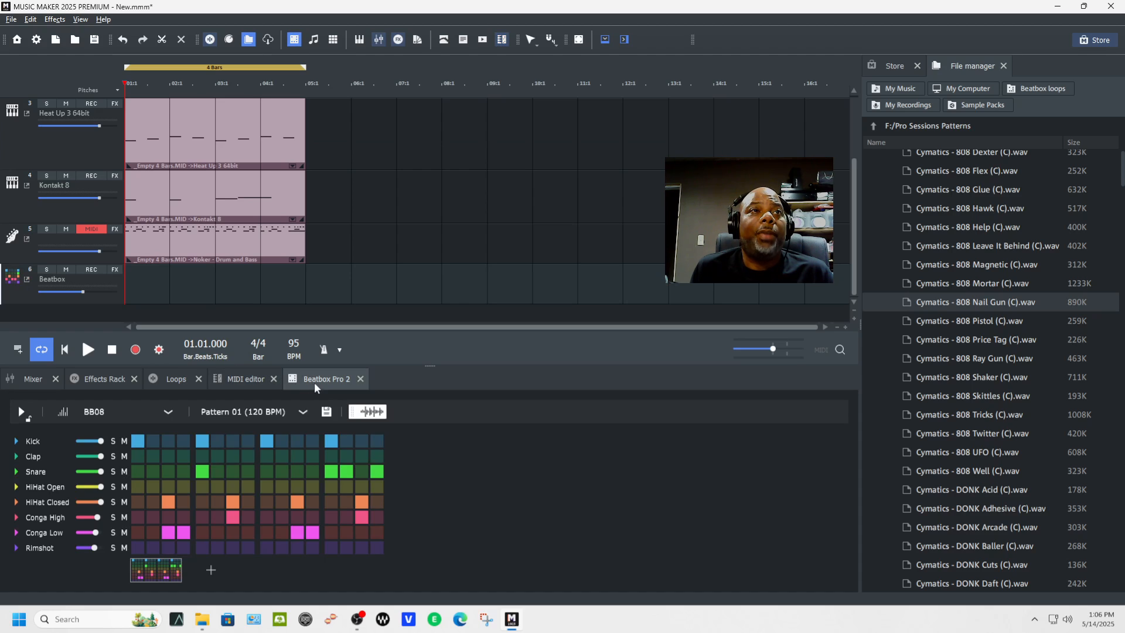
{"action": "left_click", "coordinate": [24, 413]}
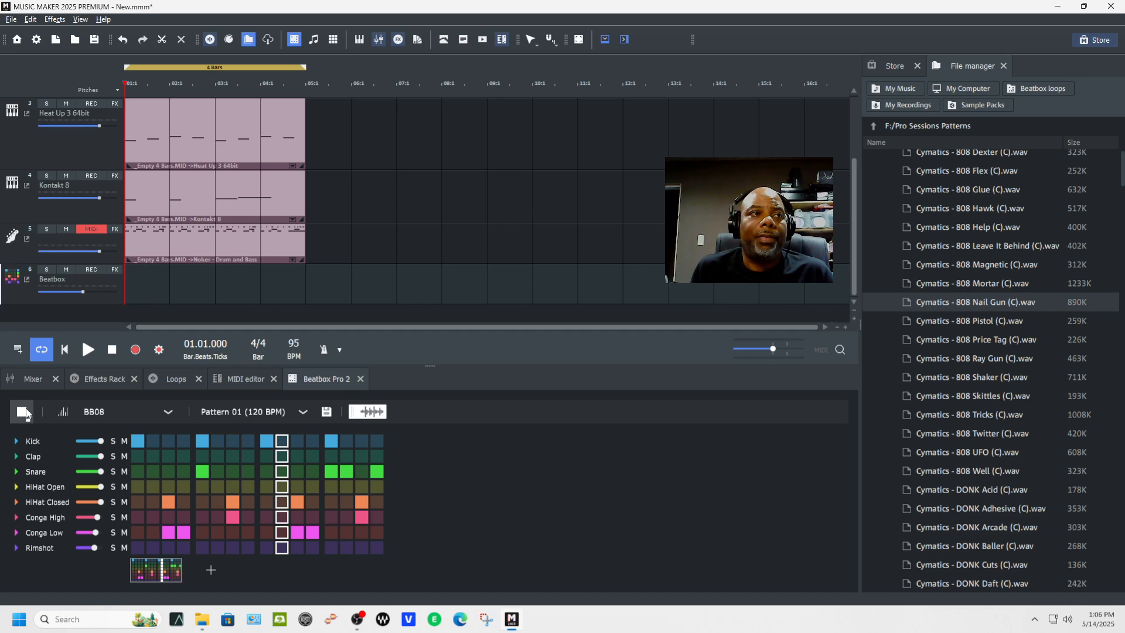
{"action": "left_click", "coordinate": [24, 413]}
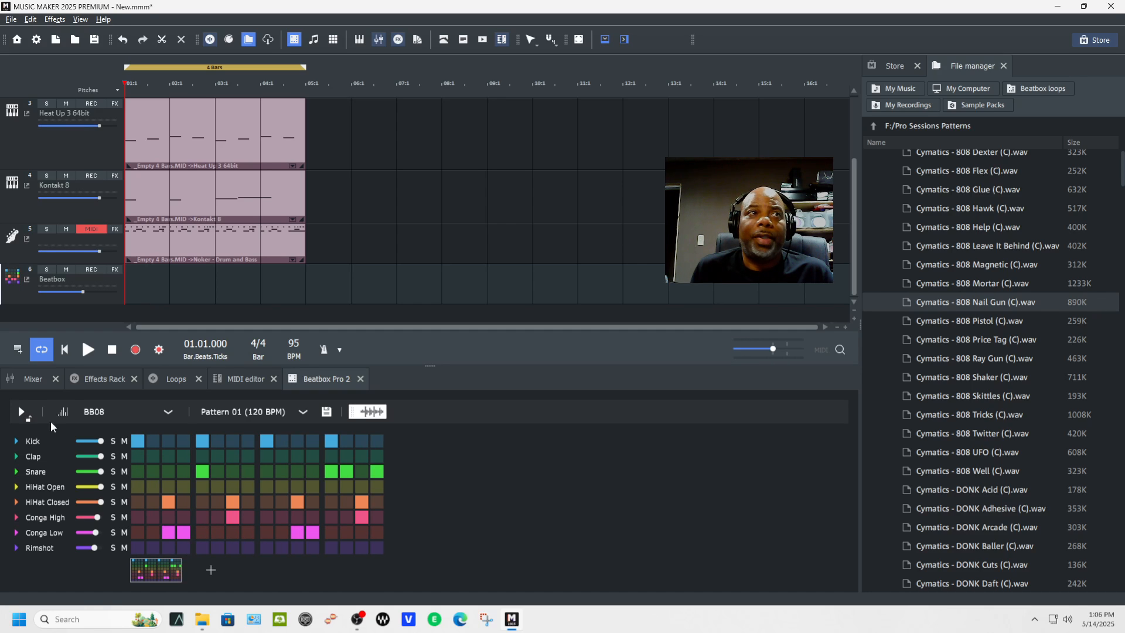
Step: Try the BB08 pattern as a clip on the Beatbox track, play it with the arrangement, and delete the clip
{"action": "left_click", "coordinate": [367, 416]}
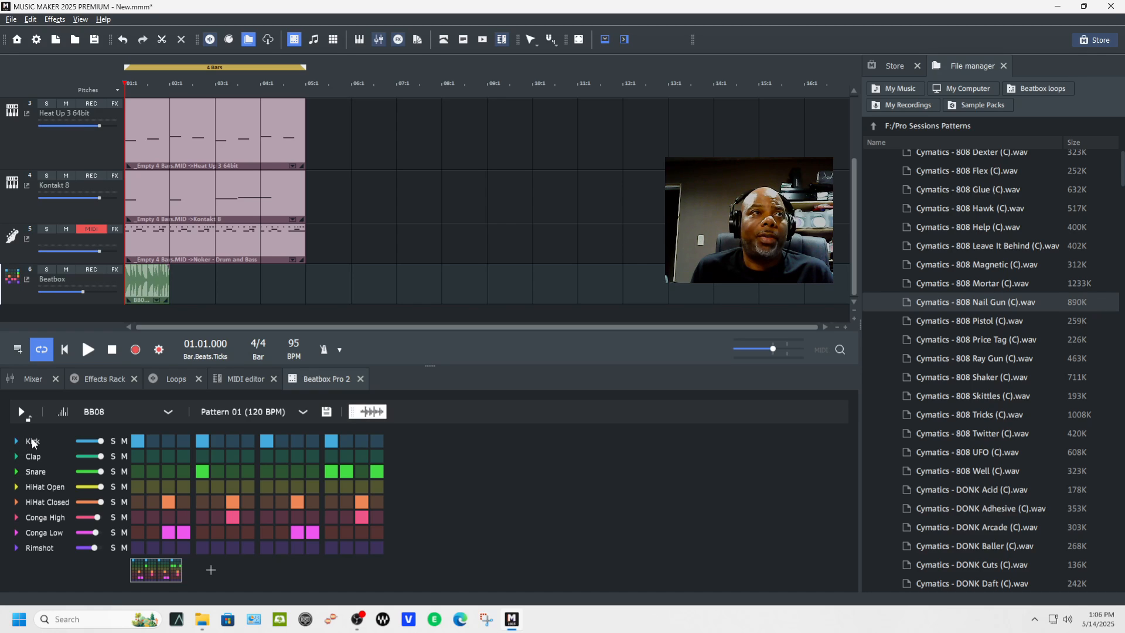
{"action": "key", "text": "space"}
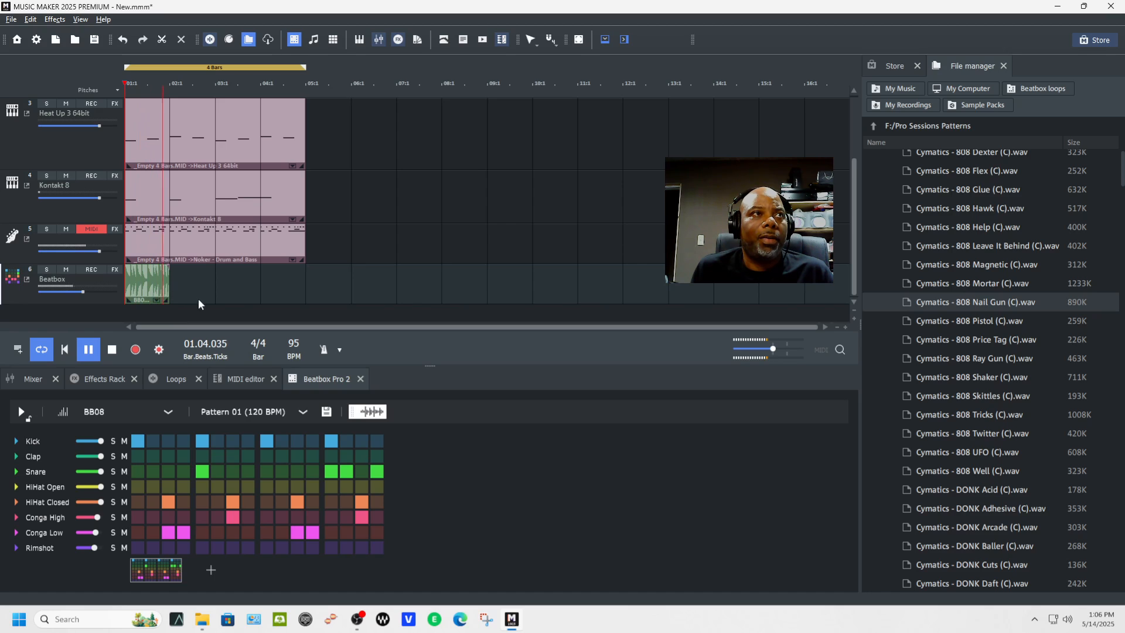
{"action": "key", "text": "space"}
{"action": "left_click", "coordinate": [166, 291]}
{"action": "key", "text": "Delete"}
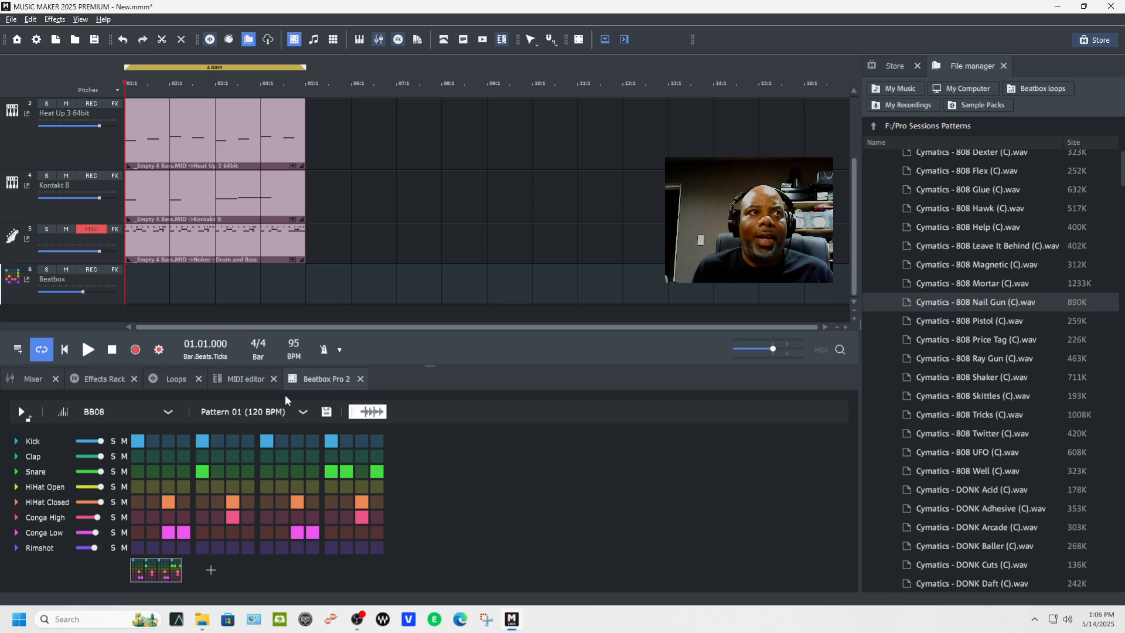
Step: Show the Loops browser, reopen the F:/Pro Sessions Patterns folder in the file manager, and look through its sample folders
{"action": "left_click", "coordinate": [186, 380]}
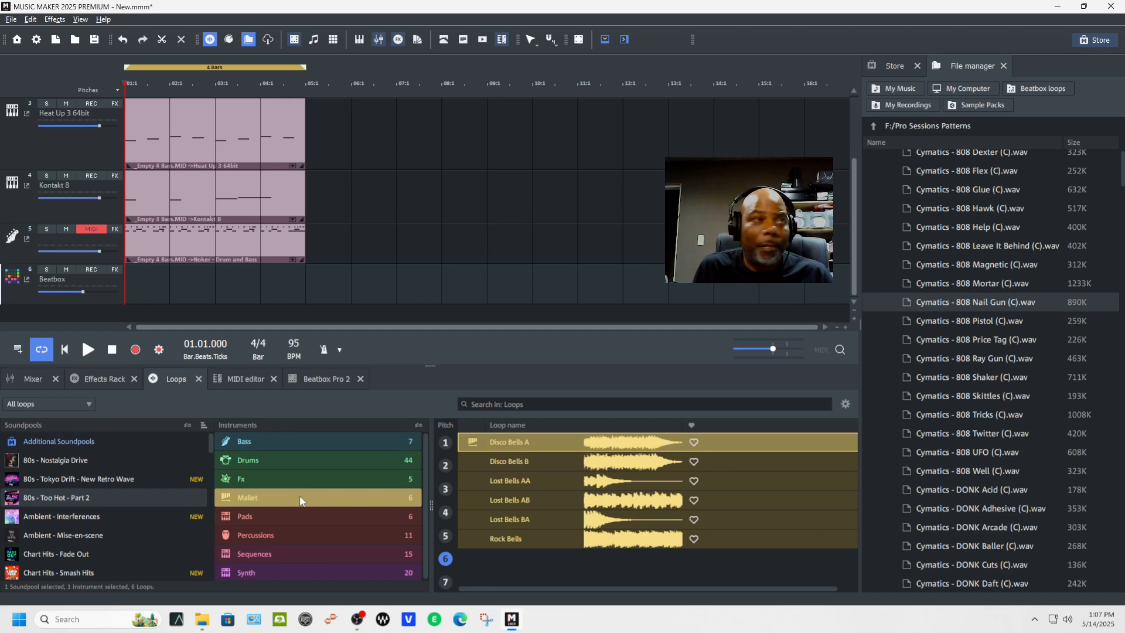
{"action": "left_click", "coordinate": [873, 126]}
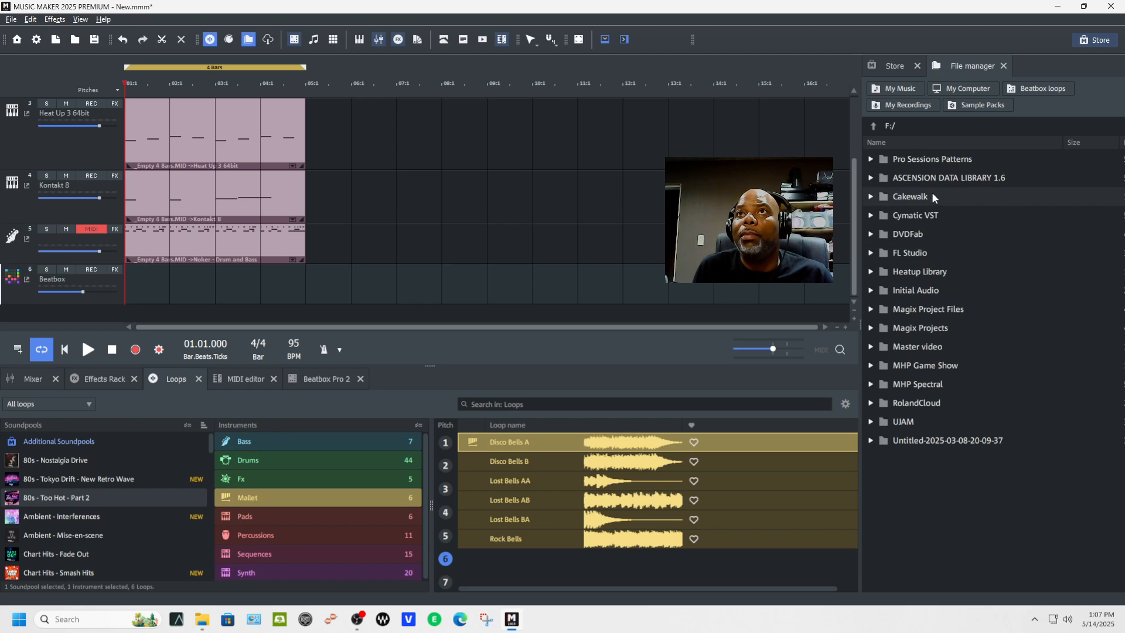
{"action": "double_click", "coordinate": [932, 159]}
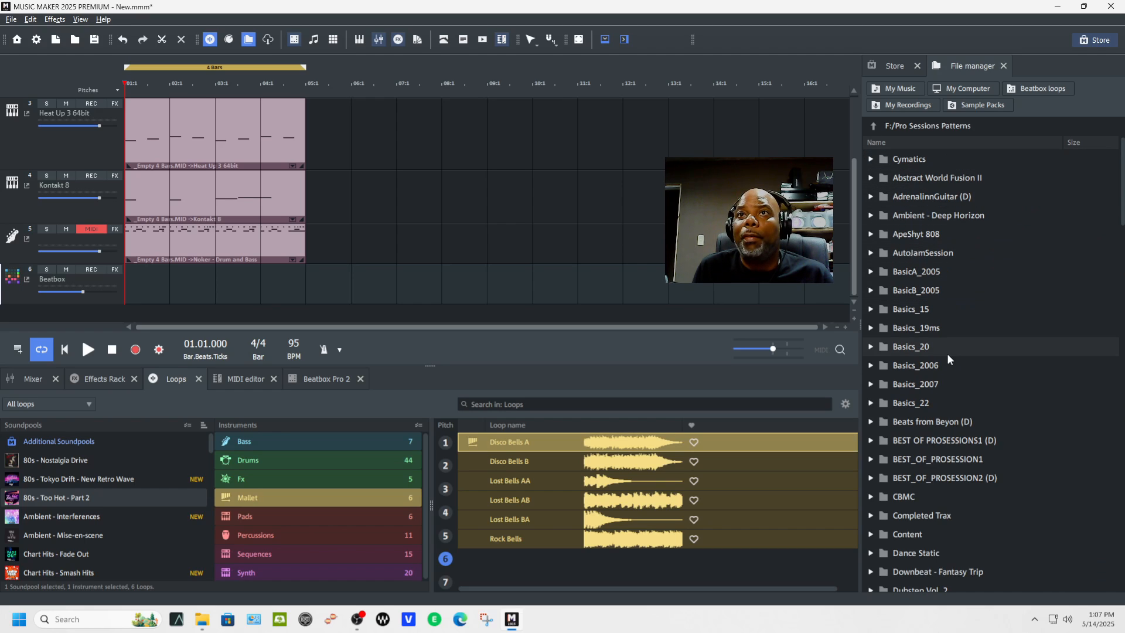
{"action": "scroll", "coordinate": [947, 354], "scroll_direction": "down", "scroll_amount": 2}
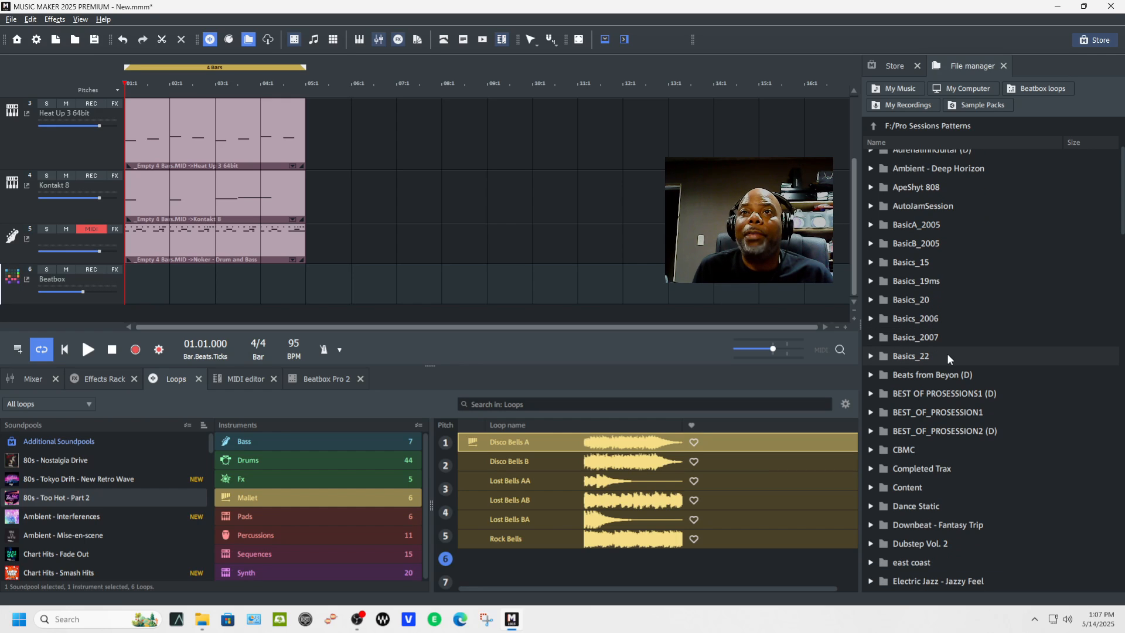
{"action": "scroll", "coordinate": [947, 358], "scroll_direction": "down", "scroll_amount": 3}
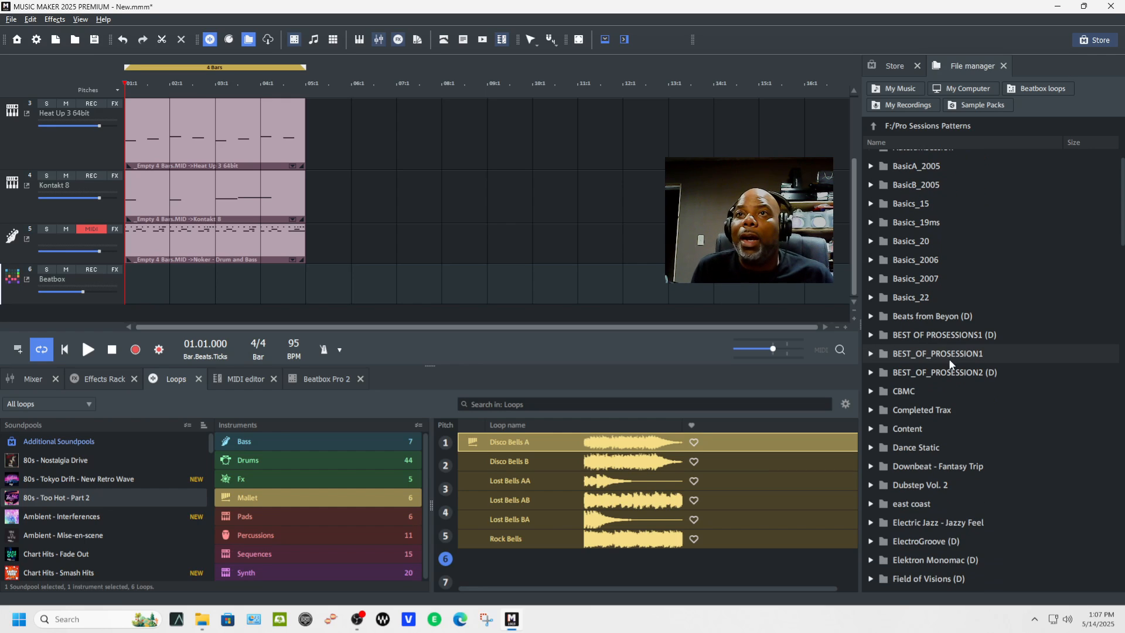
{"action": "scroll", "coordinate": [936, 410], "scroll_direction": "down", "scroll_amount": 5}
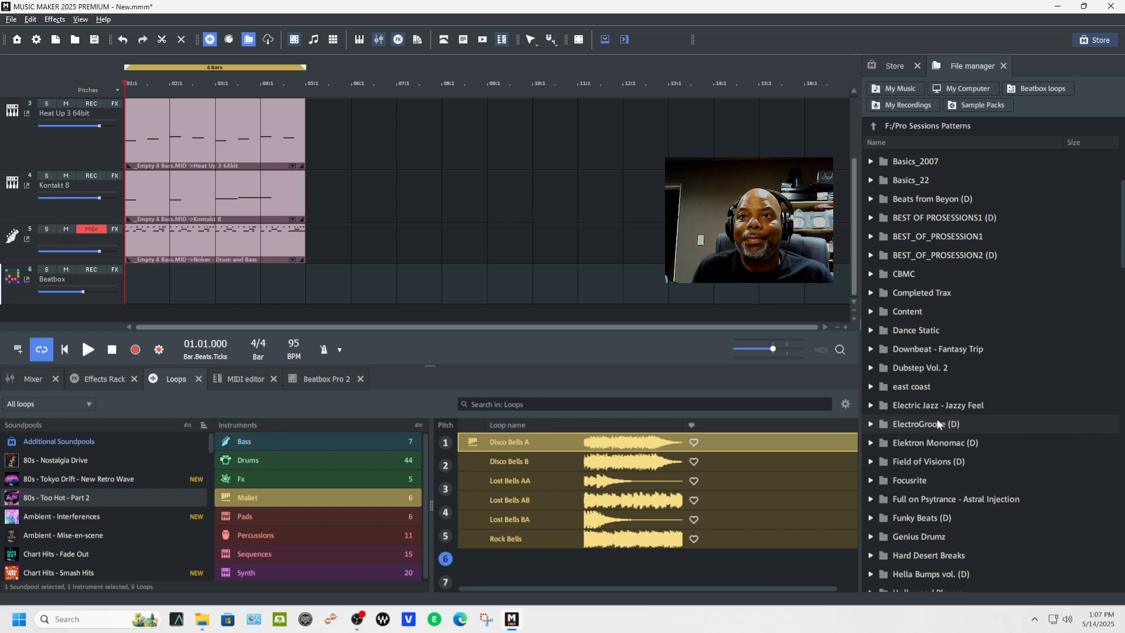
Step: Add a new track below the Beatbox track and load Kontakt 8 as its instrument
{"action": "right_click", "coordinate": [10, 290]}
{"action": "left_click", "coordinate": [70, 329]}
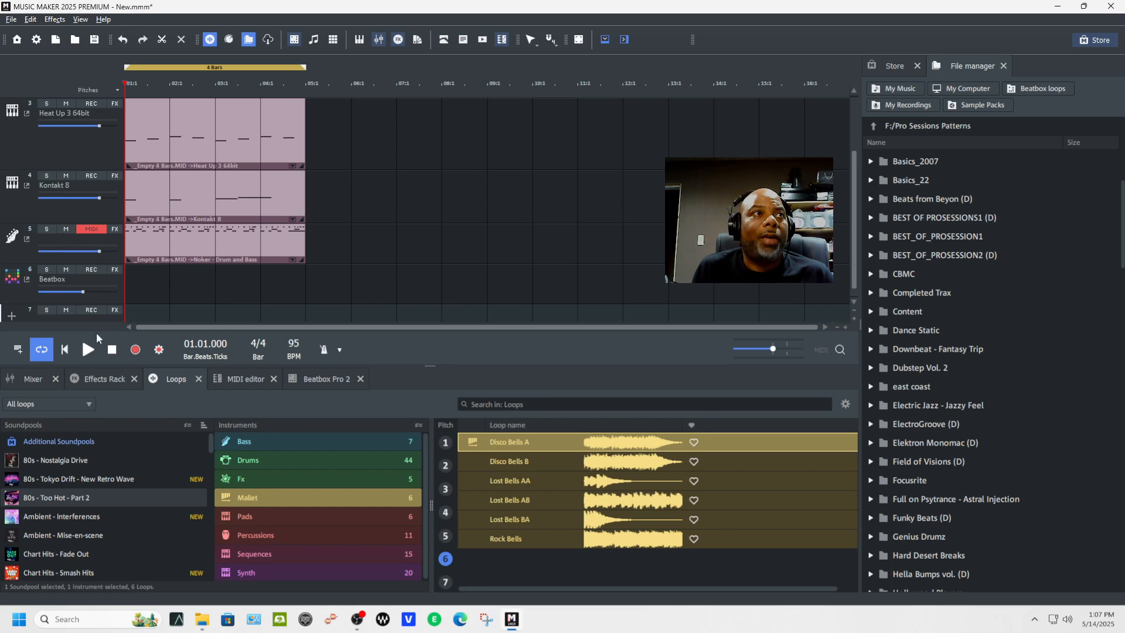
{"action": "scroll", "coordinate": [252, 304], "scroll_direction": "down", "scroll_amount": 2}
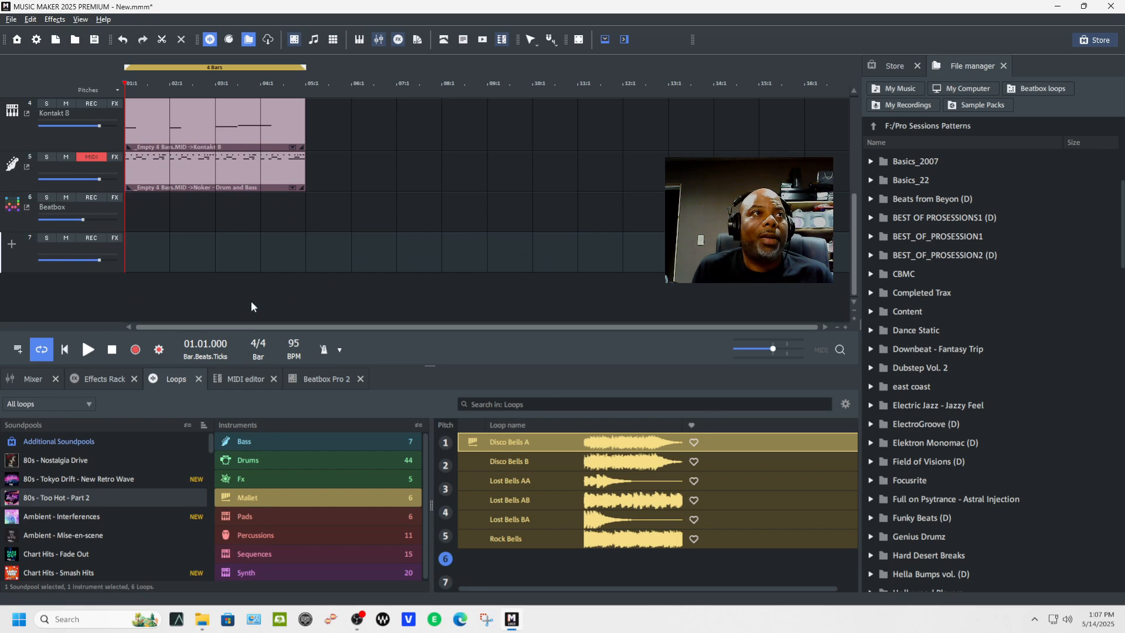
{"action": "left_click", "coordinate": [12, 245]}
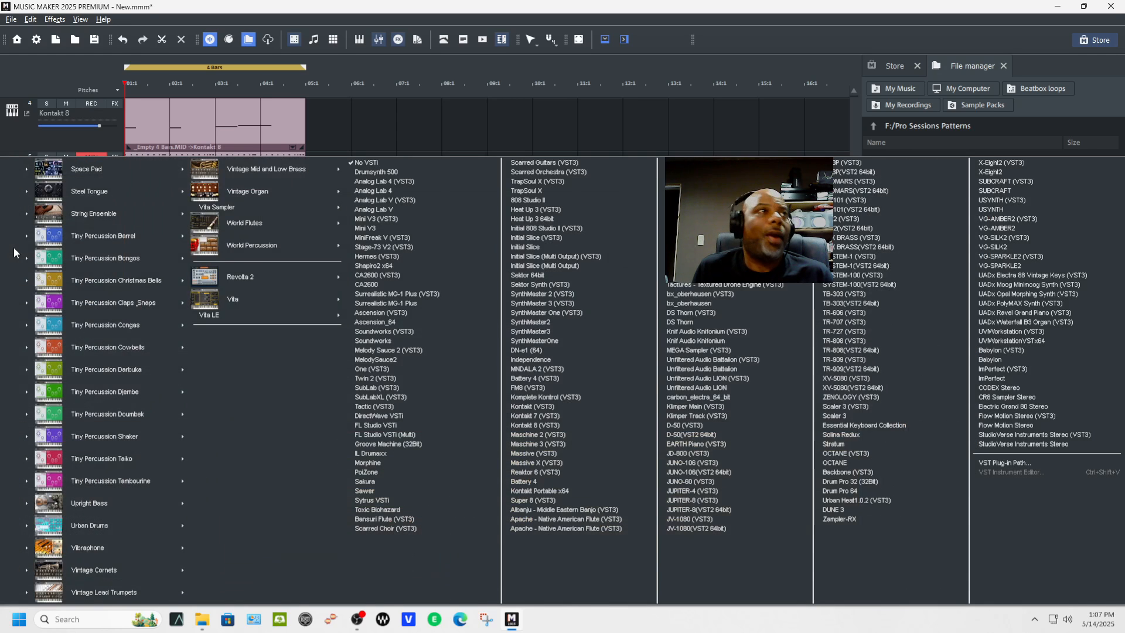
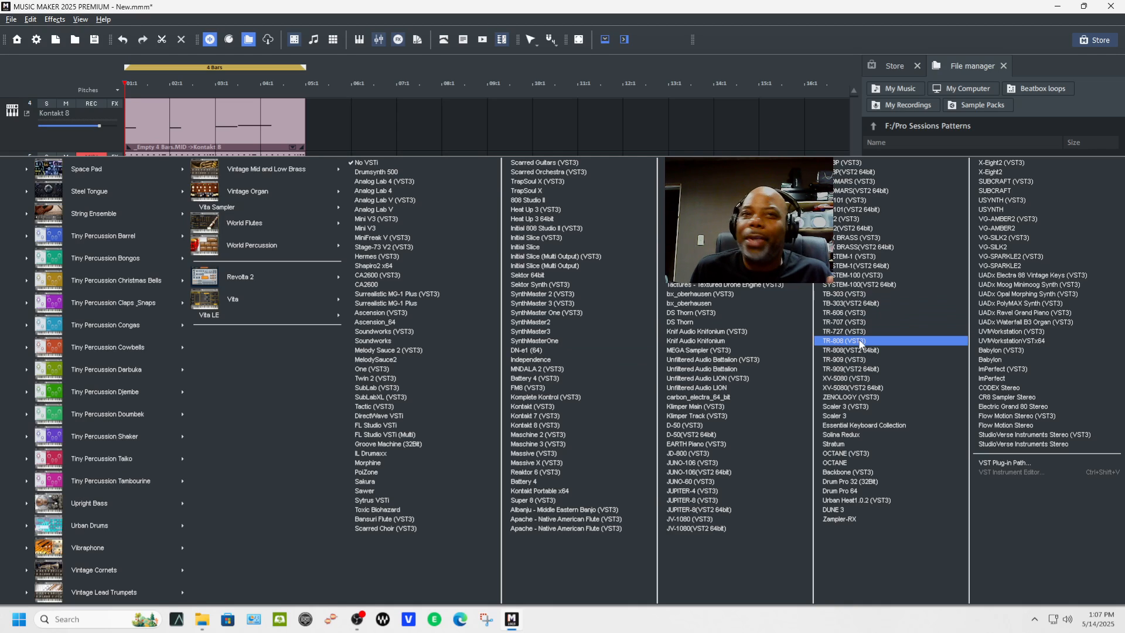
{"action": "left_click", "coordinate": [568, 422]}
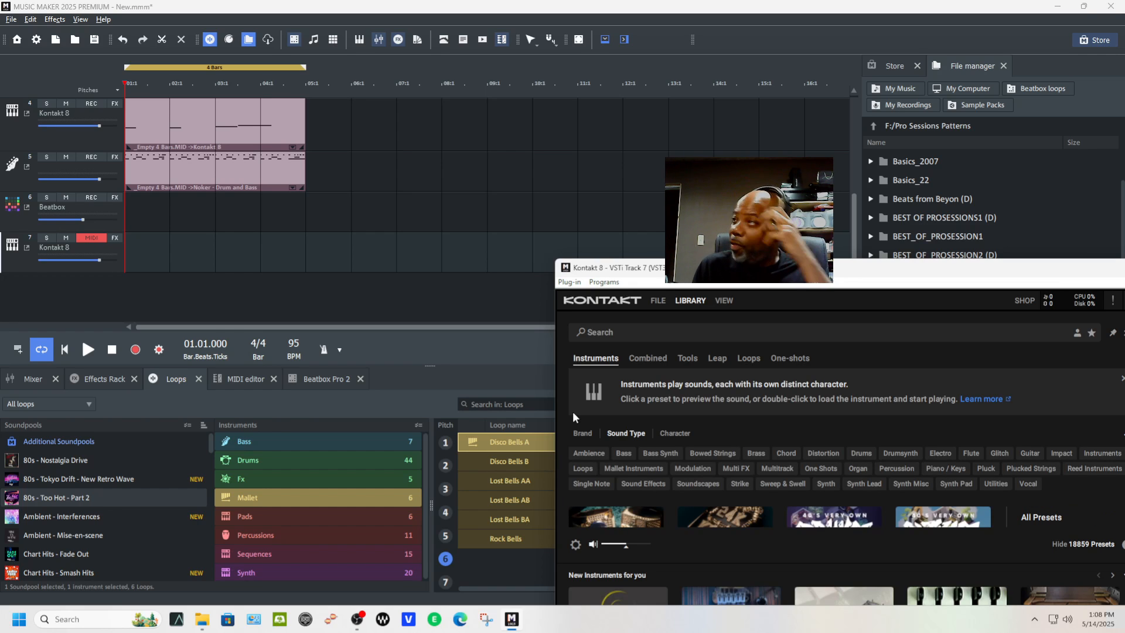
Step: Move the Kontakt 8 window over the arrangement, switch it to the classic view with the Multi Rack, and show its Files browser
{"action": "left_click_drag", "start_coordinate": [864, 266], "coordinate": [445, 170]}
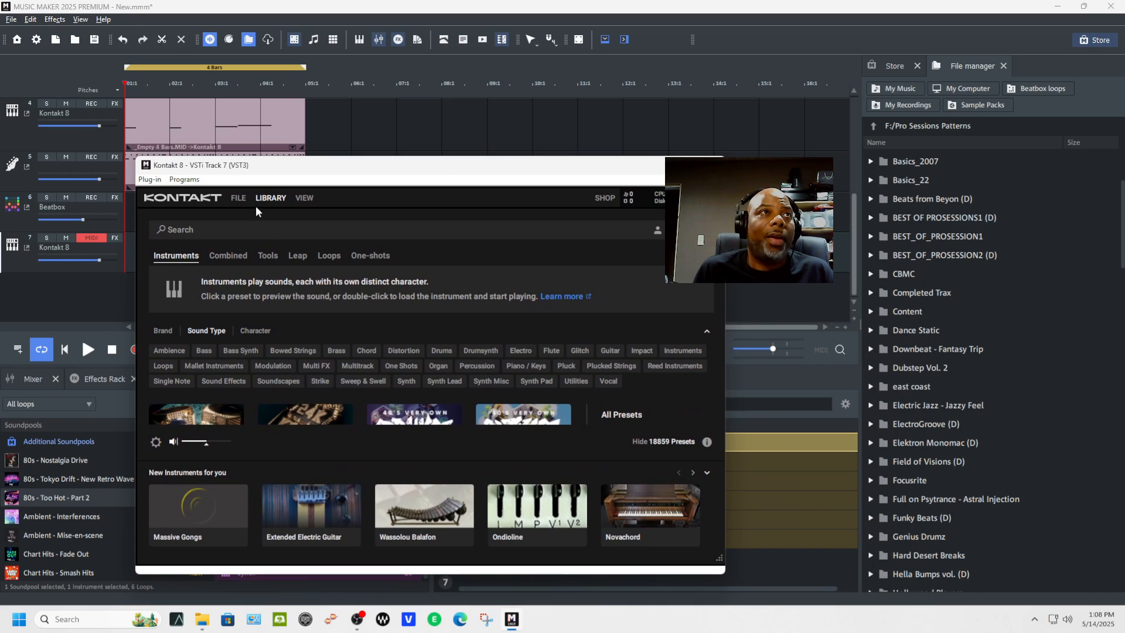
{"action": "left_click", "coordinate": [240, 197]}
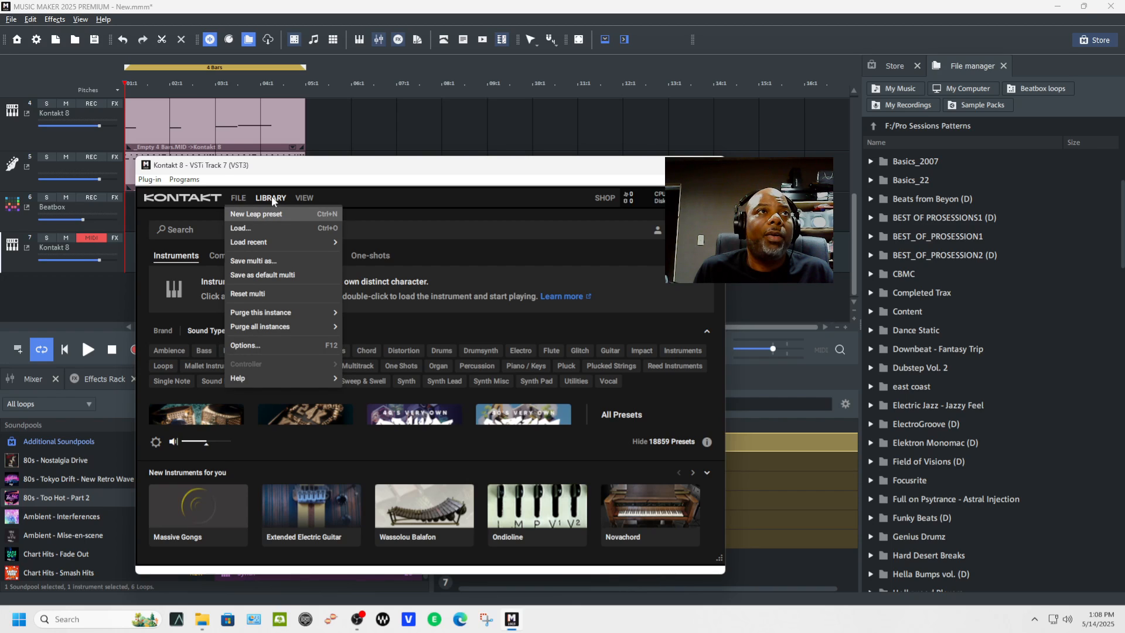
{"action": "left_click", "coordinate": [272, 196]}
{"action": "left_click", "coordinate": [272, 195]}
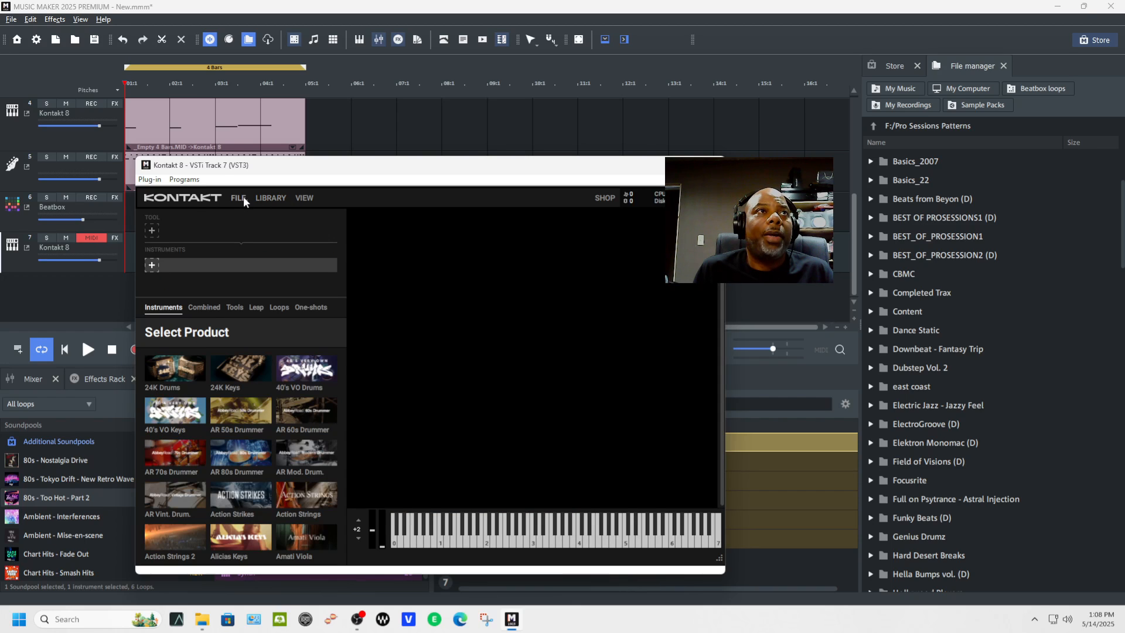
{"action": "left_click", "coordinate": [243, 196]}
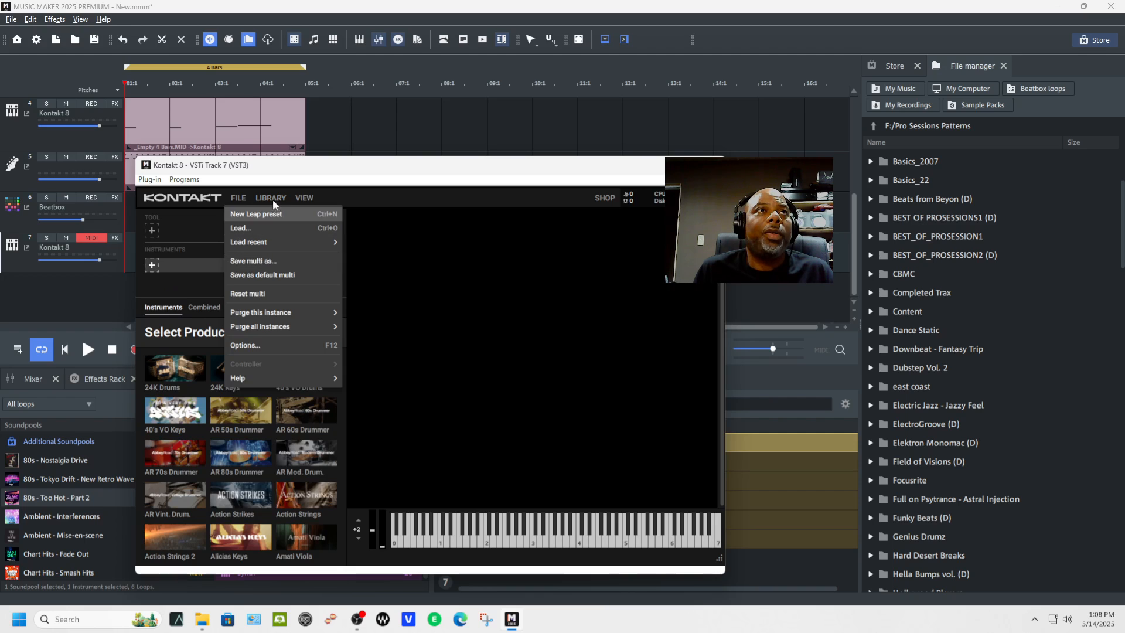
{"action": "left_click", "coordinate": [304, 197]}
{"action": "left_click", "coordinate": [305, 198]}
{"action": "left_click", "coordinate": [313, 214]}
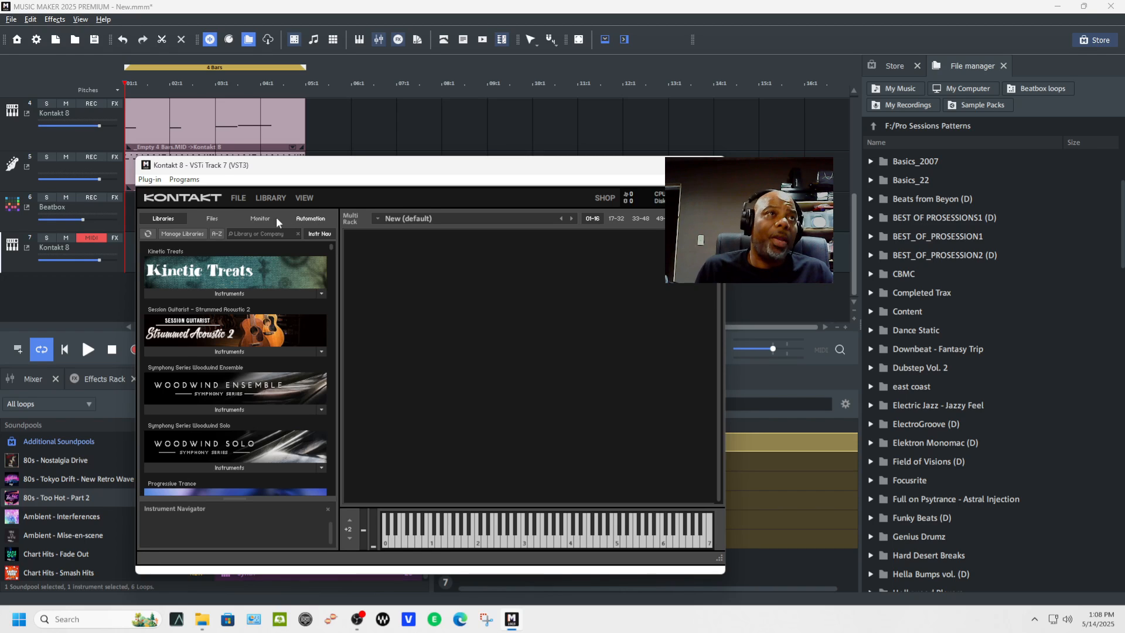
{"action": "left_click", "coordinate": [204, 222]}
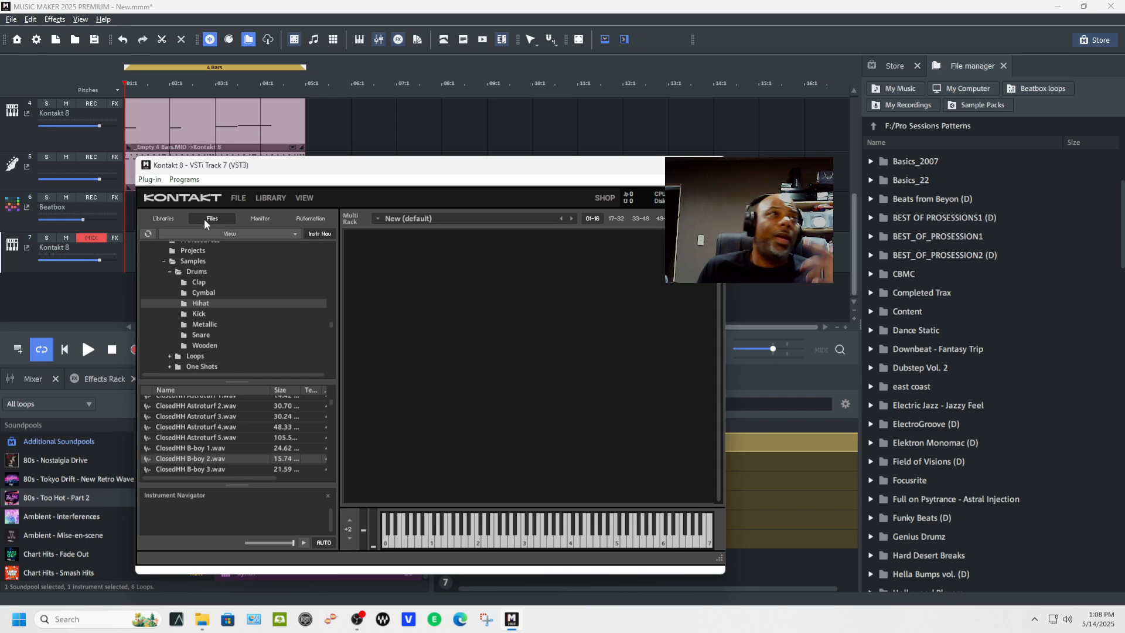
{"action": "left_click_drag", "start_coordinate": [351, 163], "coordinate": [370, 135]}
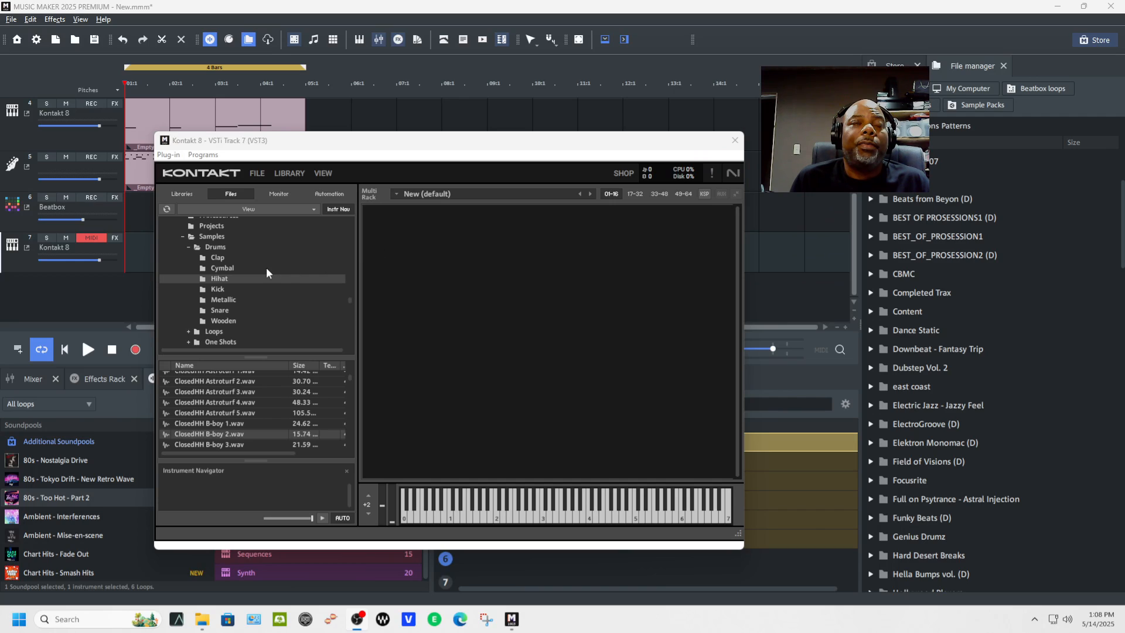
Step: Return to the start of Kontakt's file tree and collapse the MHP Native (E:) drive
{"action": "scroll", "coordinate": [237, 283], "scroll_direction": "up", "scroll_amount": 1}
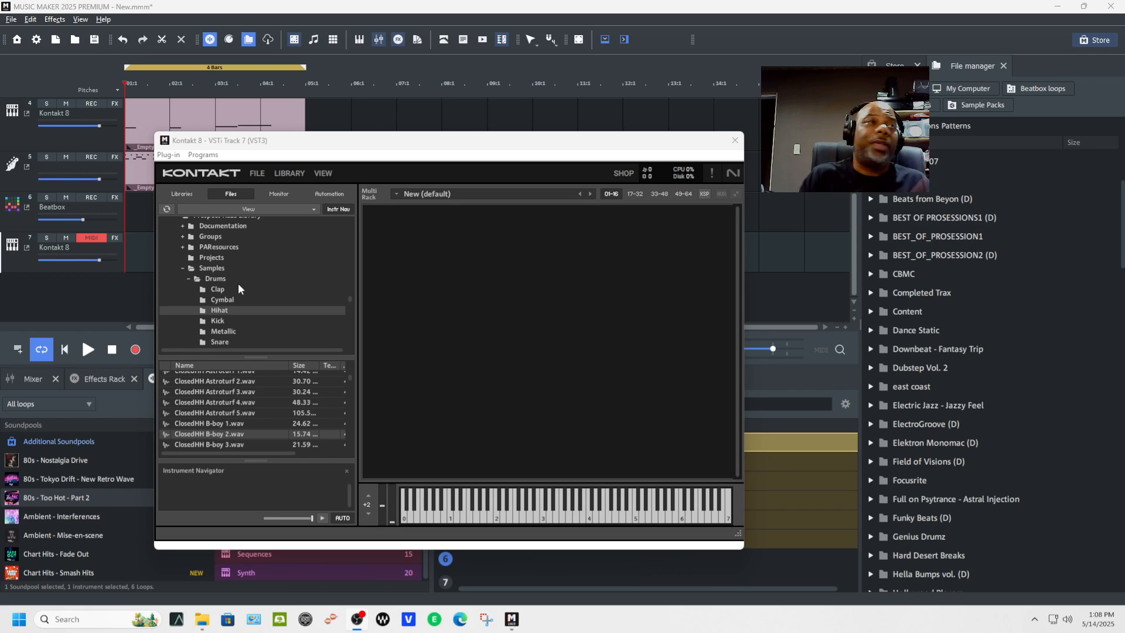
{"action": "scroll", "coordinate": [266, 263], "scroll_direction": "up", "scroll_amount": 4}
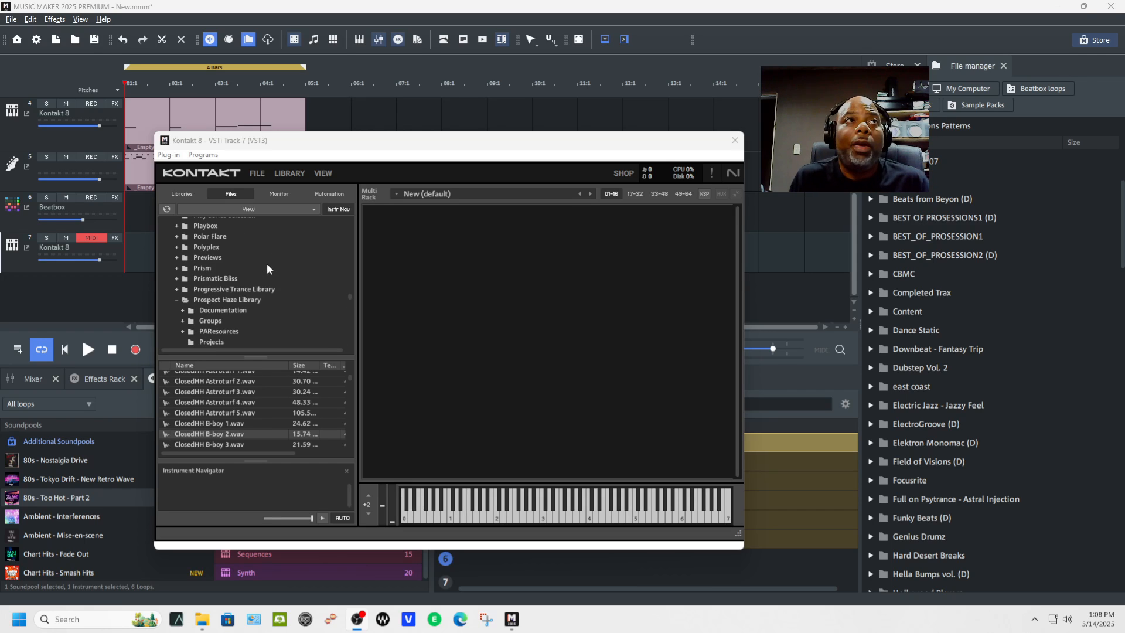
{"action": "scroll", "coordinate": [267, 268], "scroll_direction": "up", "scroll_amount": 1}
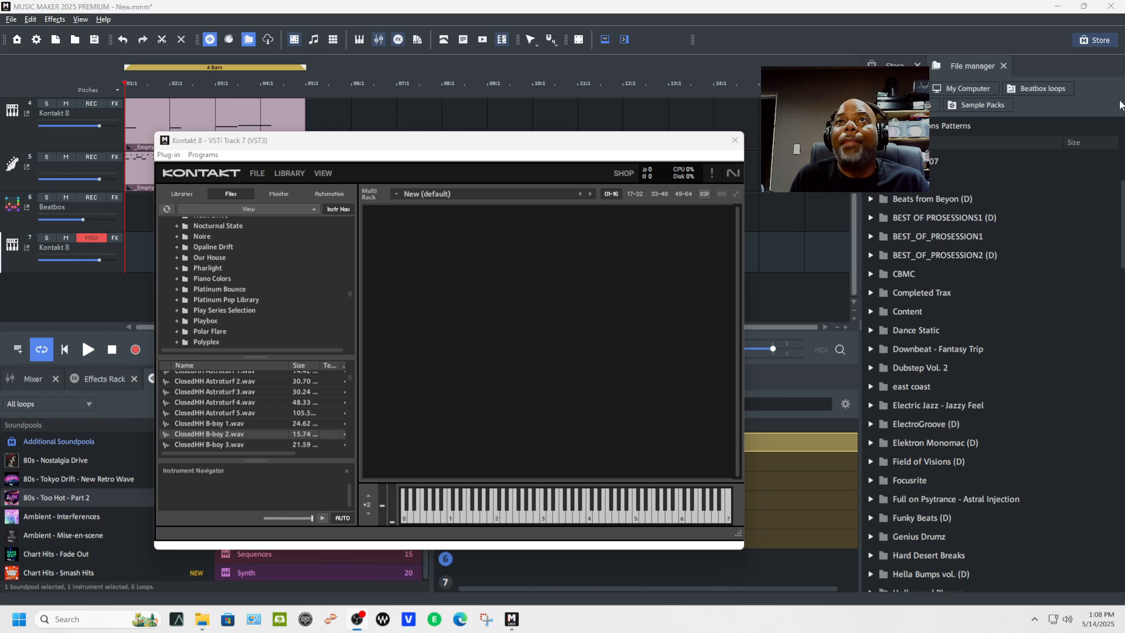
{"action": "scroll", "coordinate": [216, 266], "scroll_direction": "up", "scroll_amount": 10}
{"action": "scroll", "coordinate": [297, 259], "scroll_direction": "up", "scroll_amount": 3}
{"action": "left_click_drag", "start_coordinate": [351, 284], "coordinate": [351, 211]}
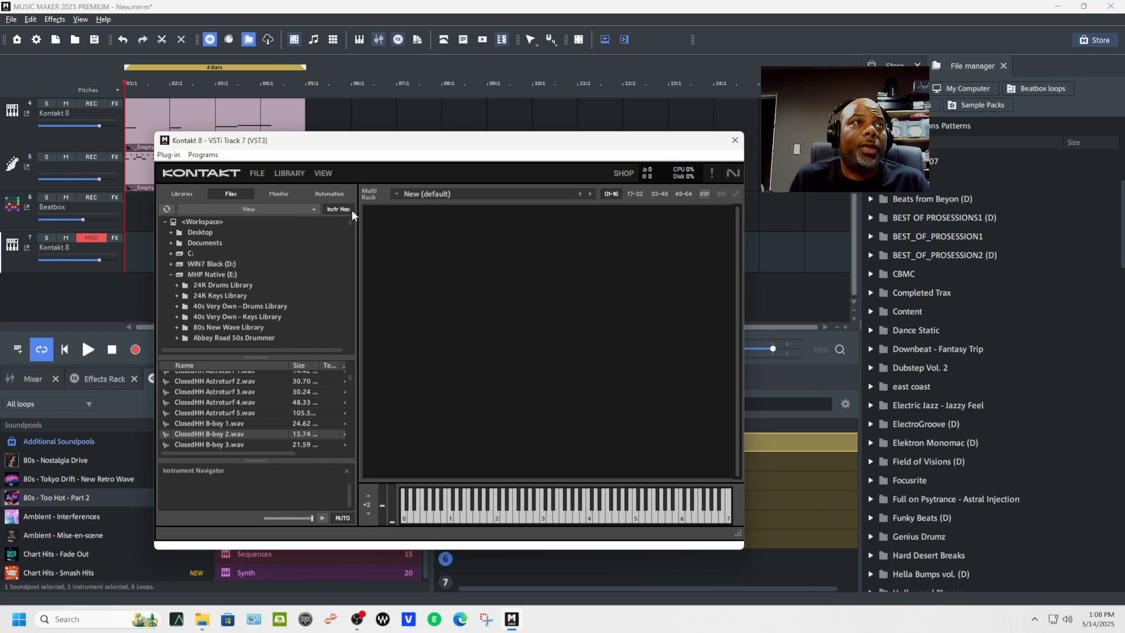
{"action": "left_click", "coordinate": [170, 275]}
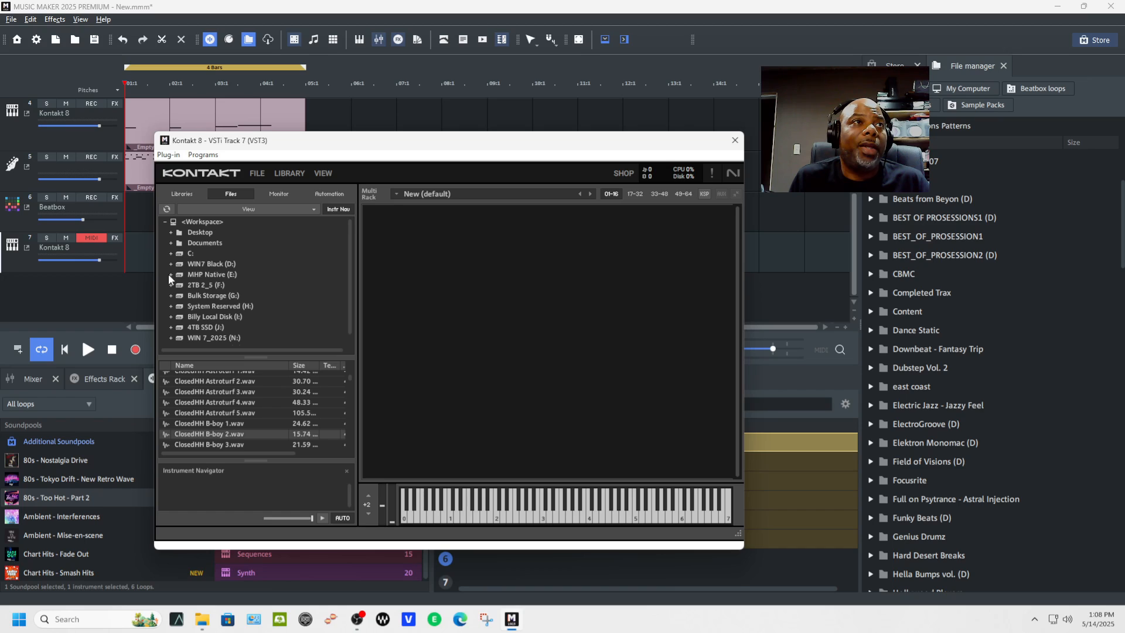
Step: Expand the 2TB 2_5 (F:) drive with its Cymatic VST and Pro Sessions Patterns folders, and browse to the Cymatics folder
{"action": "left_click", "coordinate": [171, 285]}
{"action": "scroll", "coordinate": [215, 304], "scroll_direction": "down", "scroll_amount": 1}
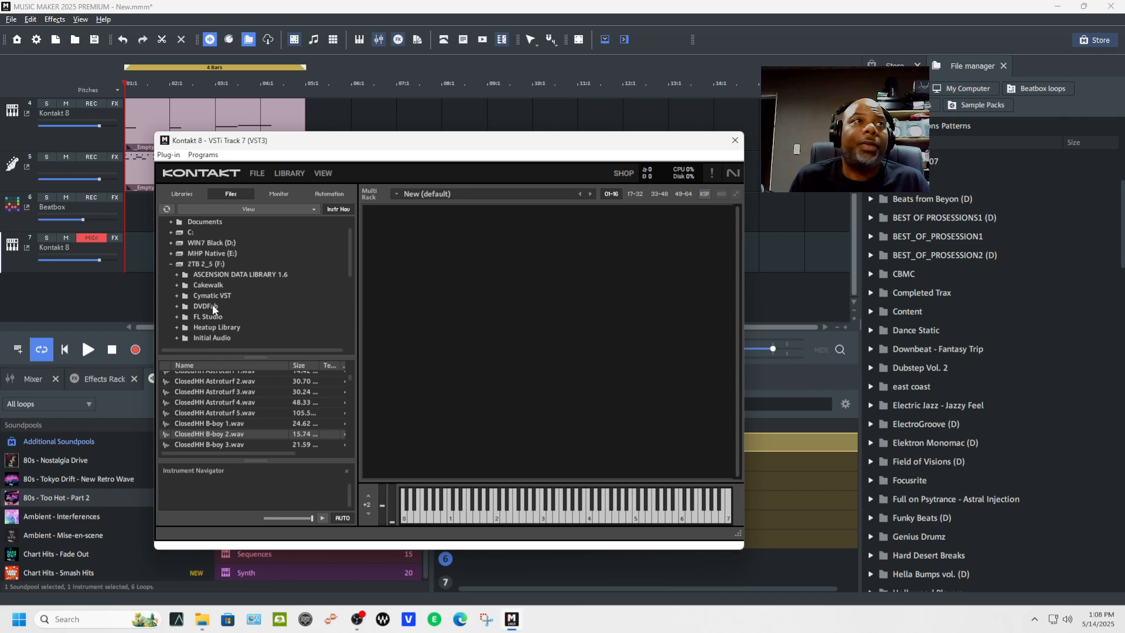
{"action": "left_click", "coordinate": [177, 296]}
{"action": "scroll", "coordinate": [224, 304], "scroll_direction": "down", "scroll_amount": 3}
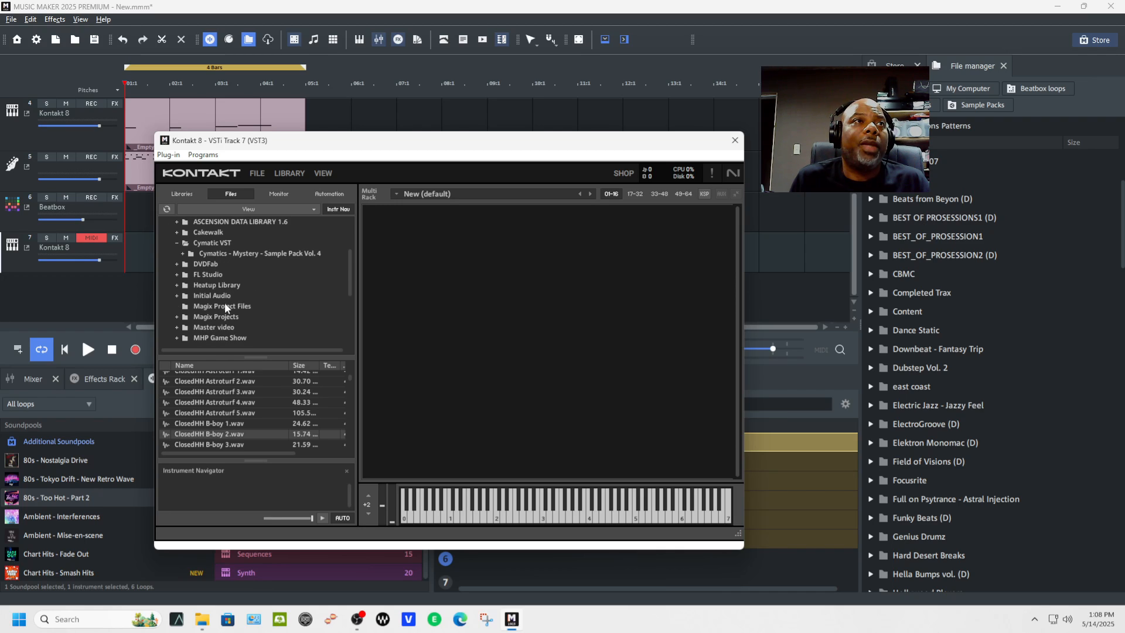
{"action": "scroll", "coordinate": [225, 306], "scroll_direction": "down", "scroll_amount": 1}
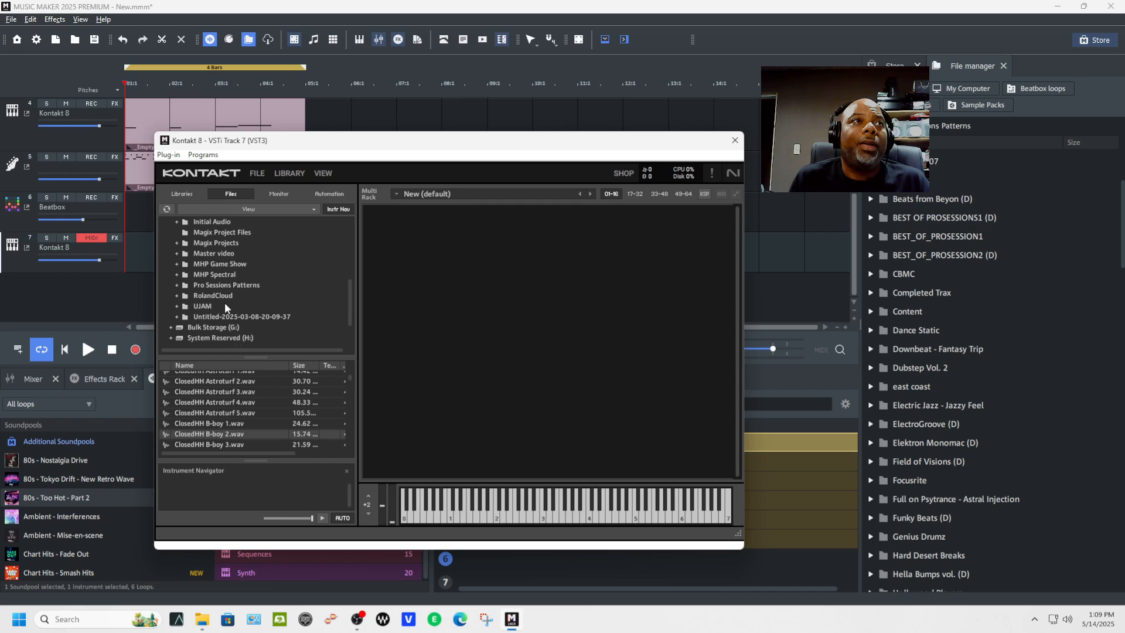
{"action": "scroll", "coordinate": [225, 304], "scroll_direction": "down", "scroll_amount": 1}
{"action": "double_click", "coordinate": [222, 274]}
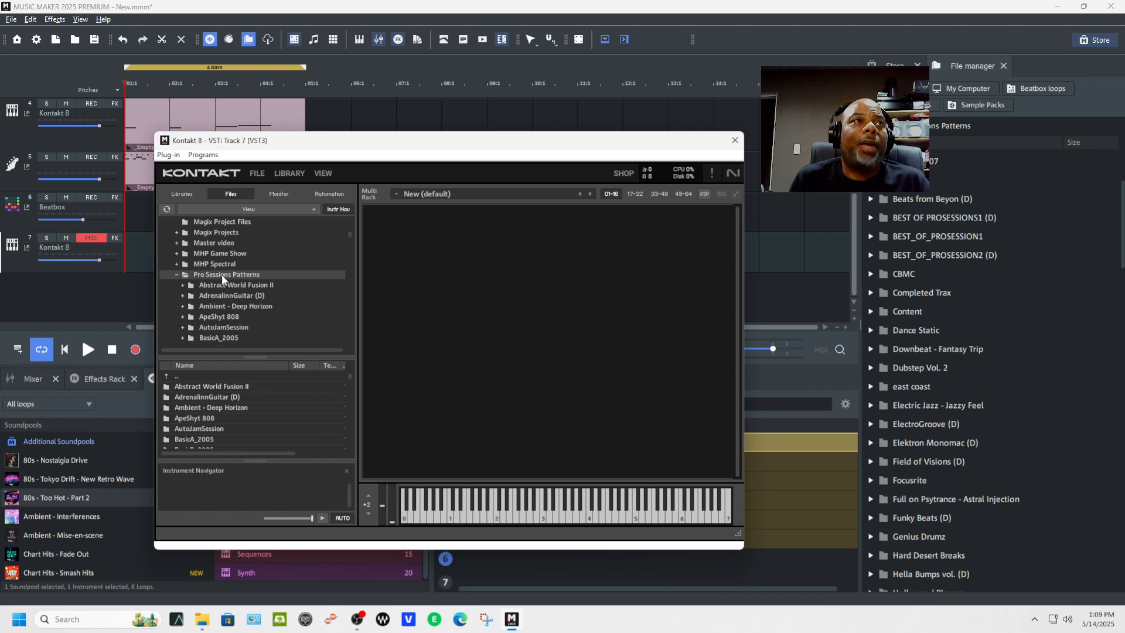
{"action": "scroll", "coordinate": [224, 299], "scroll_direction": "down", "scroll_amount": 4}
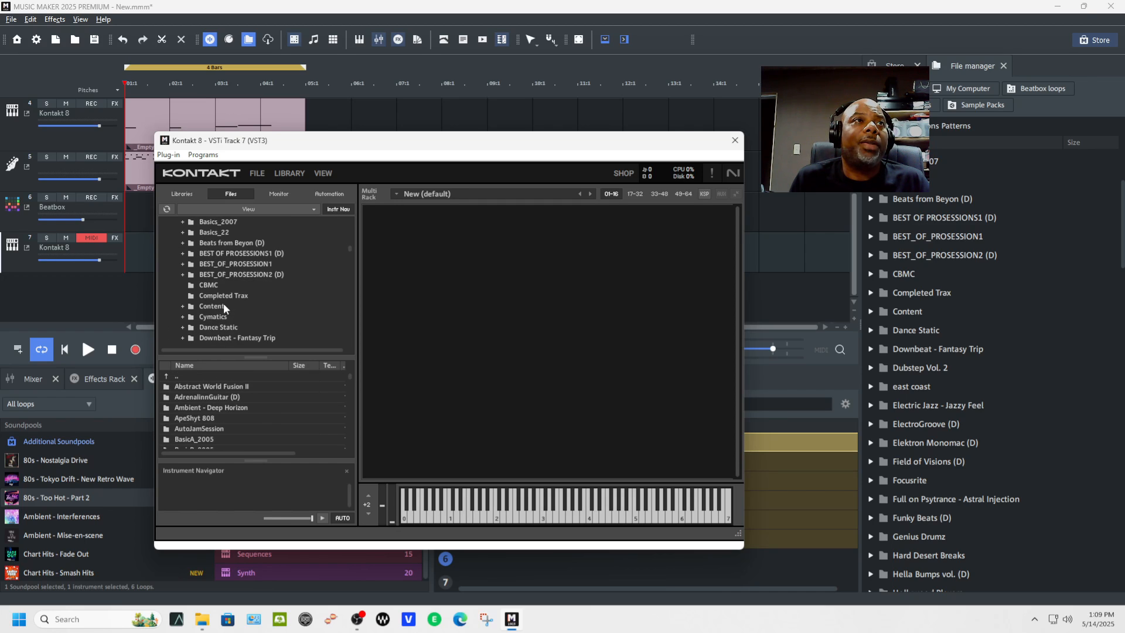
Step: Open the 19 - 808 & Bass Collection (EXODUS) folder inside the Cymatics folder in Kontakt's file browser
{"action": "double_click", "coordinate": [213, 312]}
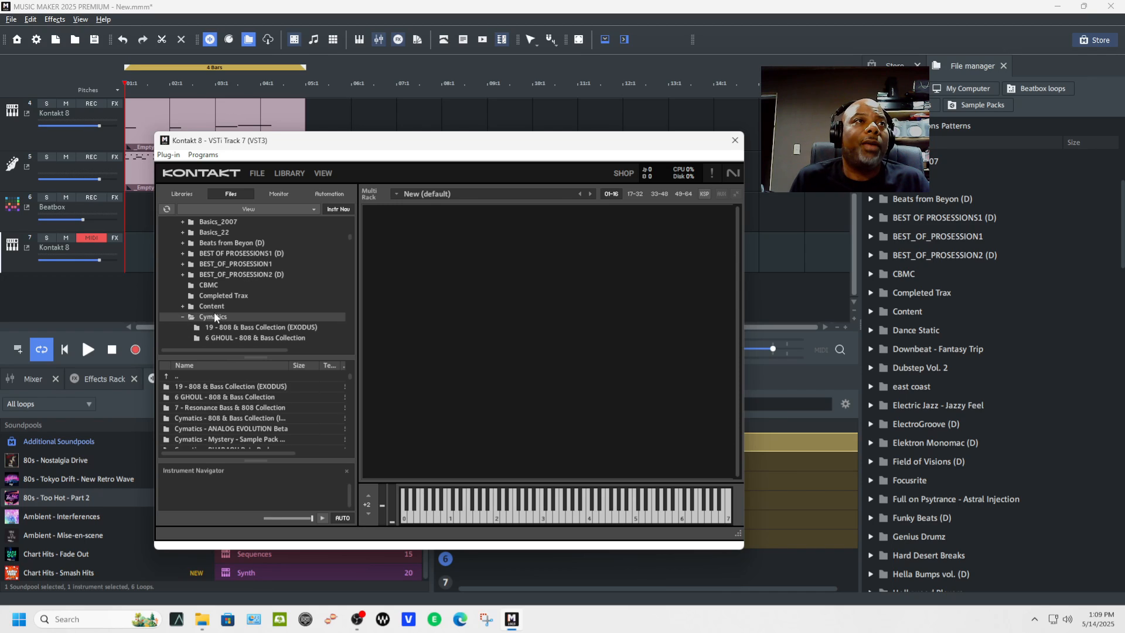
{"action": "scroll", "coordinate": [217, 314], "scroll_direction": "down", "scroll_amount": 1}
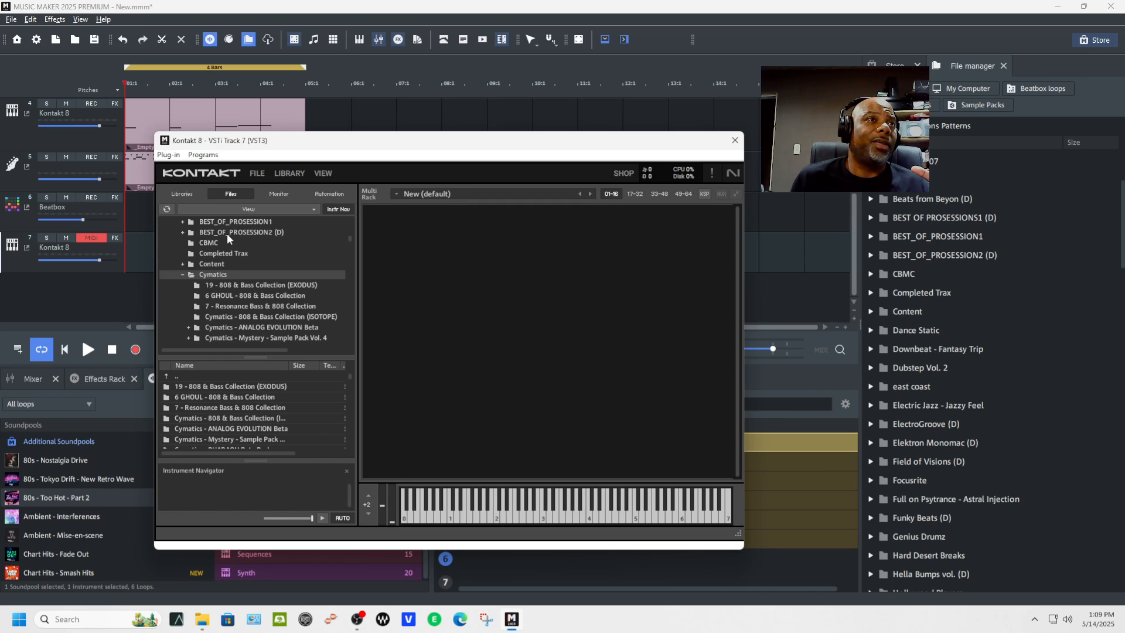
{"action": "scroll", "coordinate": [247, 312], "scroll_direction": "down", "scroll_amount": 1}
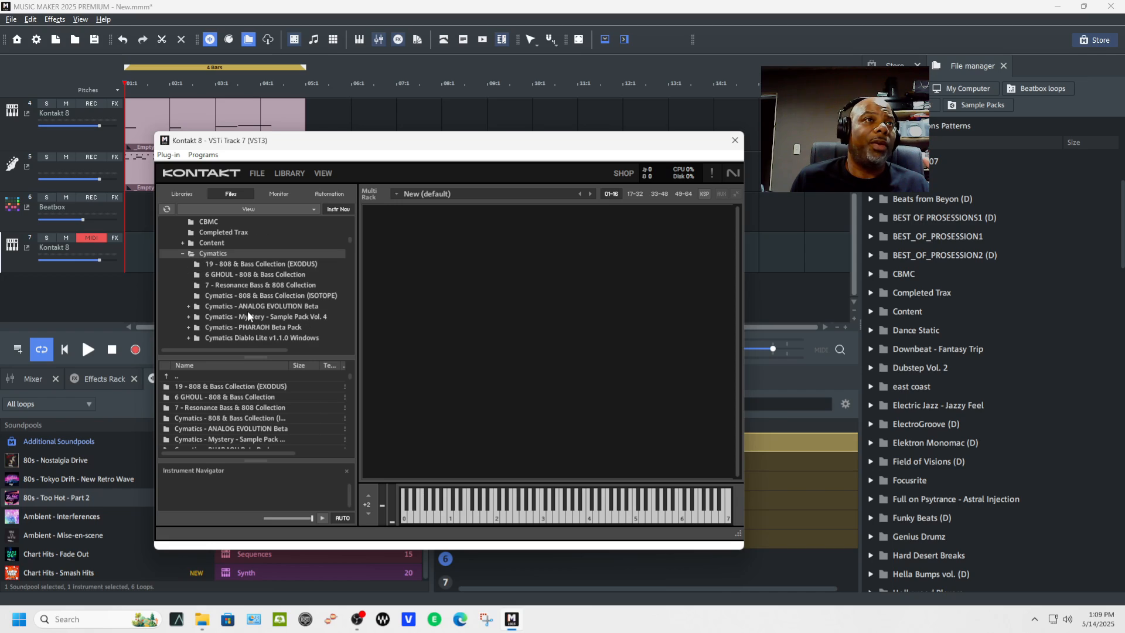
{"action": "left_click", "coordinate": [231, 264]}
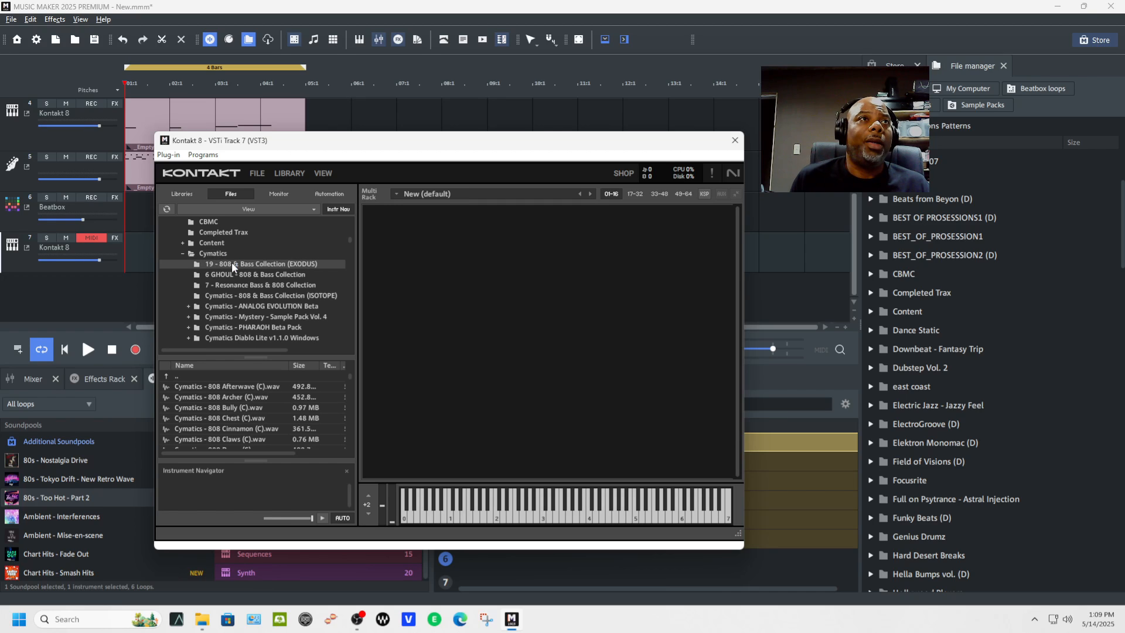
Step: Audition the Cymatics 808 samples, load Cymatics - 808 Chest (C).wav into the Kontakt rack and close the plug-in window
{"action": "left_click", "coordinate": [219, 387]}
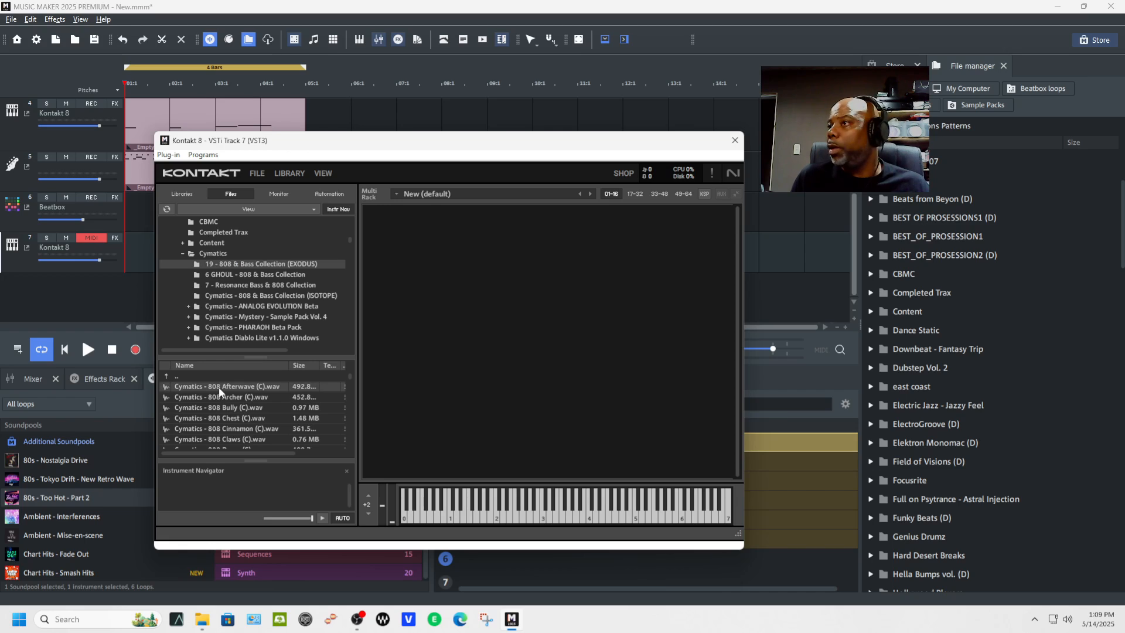
{"action": "left_click", "coordinate": [219, 394]}
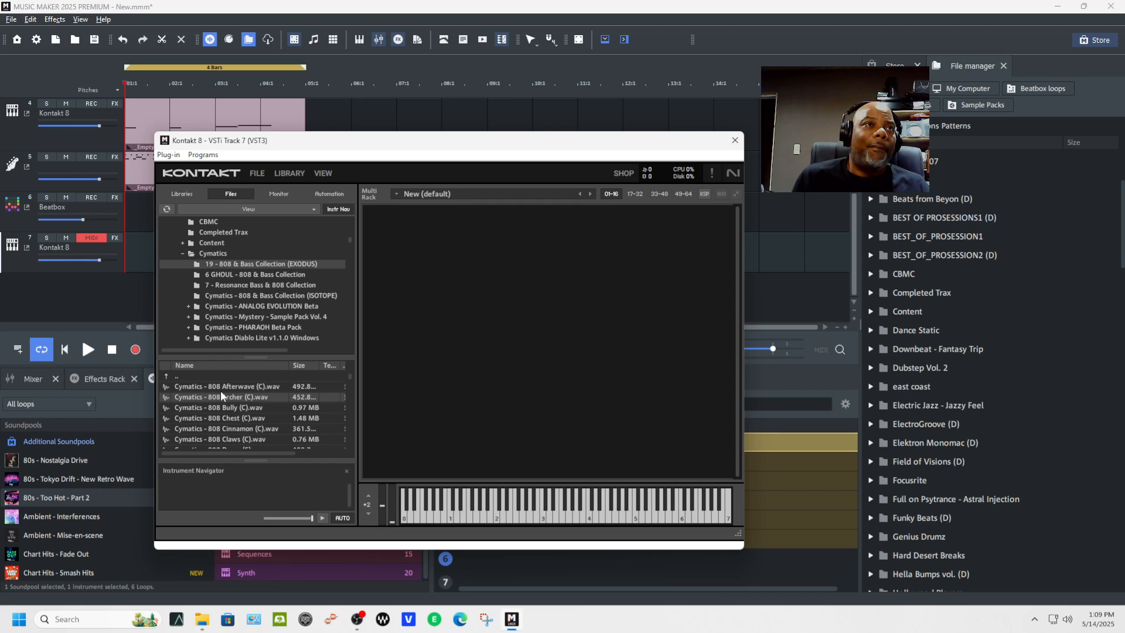
{"action": "left_click", "coordinate": [212, 408]}
{"action": "left_click", "coordinate": [211, 413]}
{"action": "left_click", "coordinate": [210, 426]}
{"action": "left_click", "coordinate": [213, 421]}
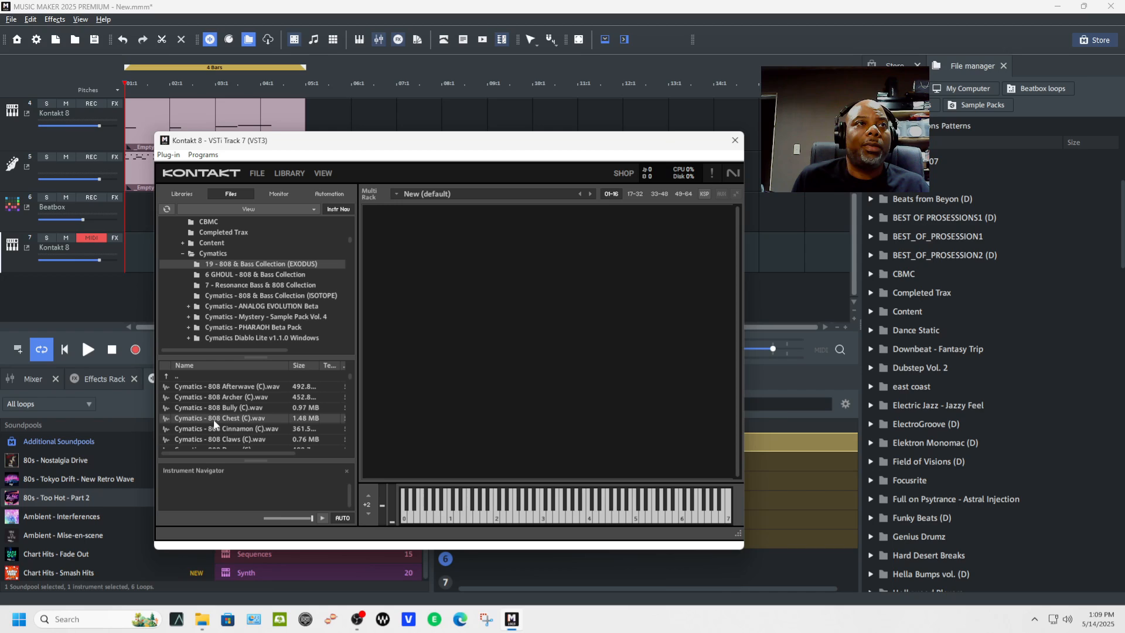
{"action": "double_click", "coordinate": [213, 419]}
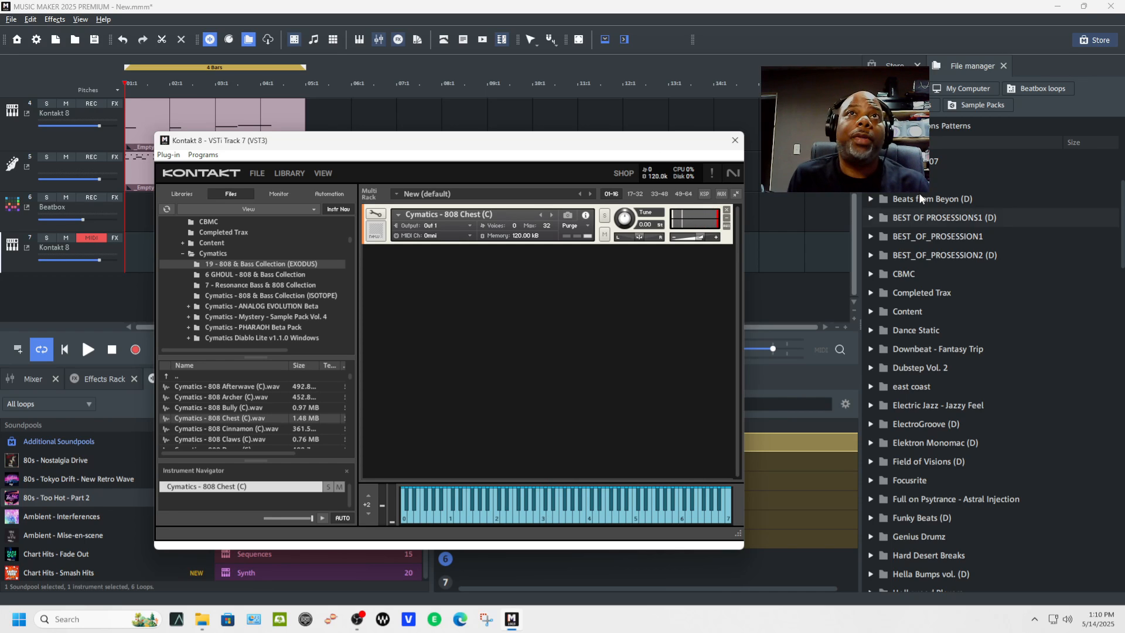
{"action": "left_click", "coordinate": [734, 141]}
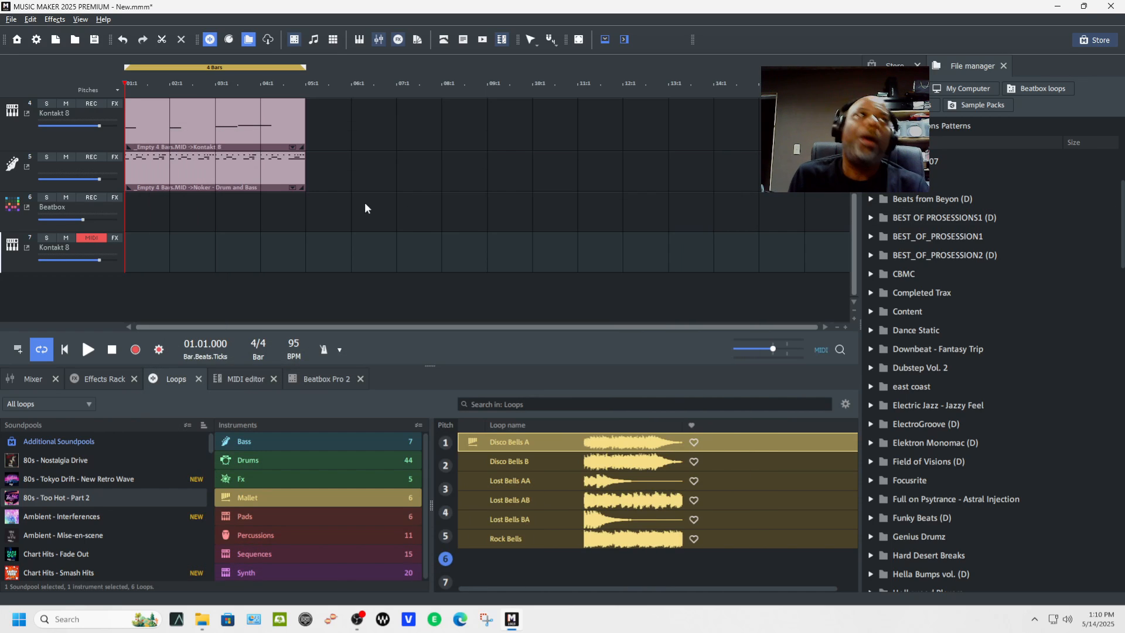
Step: Create an empty 4-bar MIDI object on track 7 and open it in the MIDI editor
{"action": "right_click", "coordinate": [103, 262]}
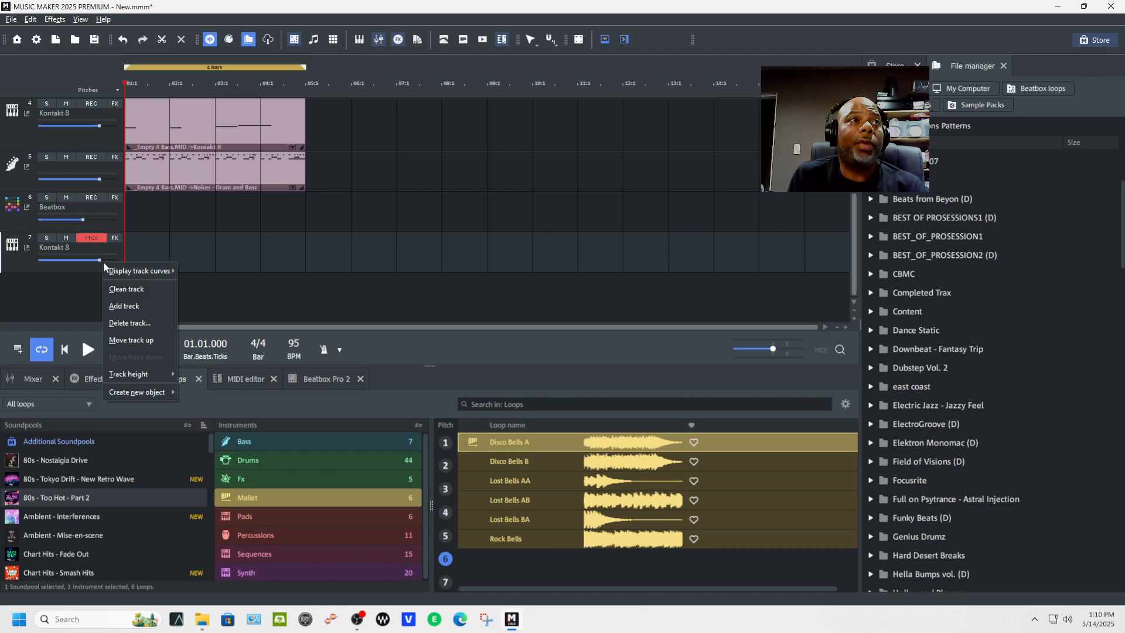
{"action": "mouse_move", "coordinate": [137, 391]}
{"action": "left_click", "coordinate": [184, 398]}
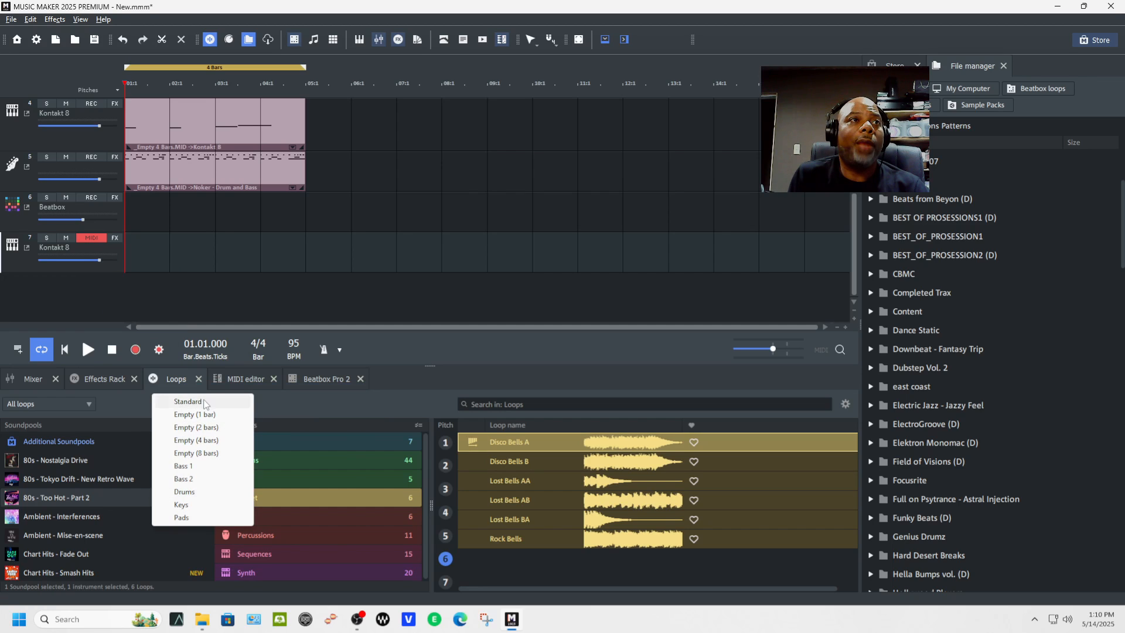
{"action": "left_click", "coordinate": [202, 441]}
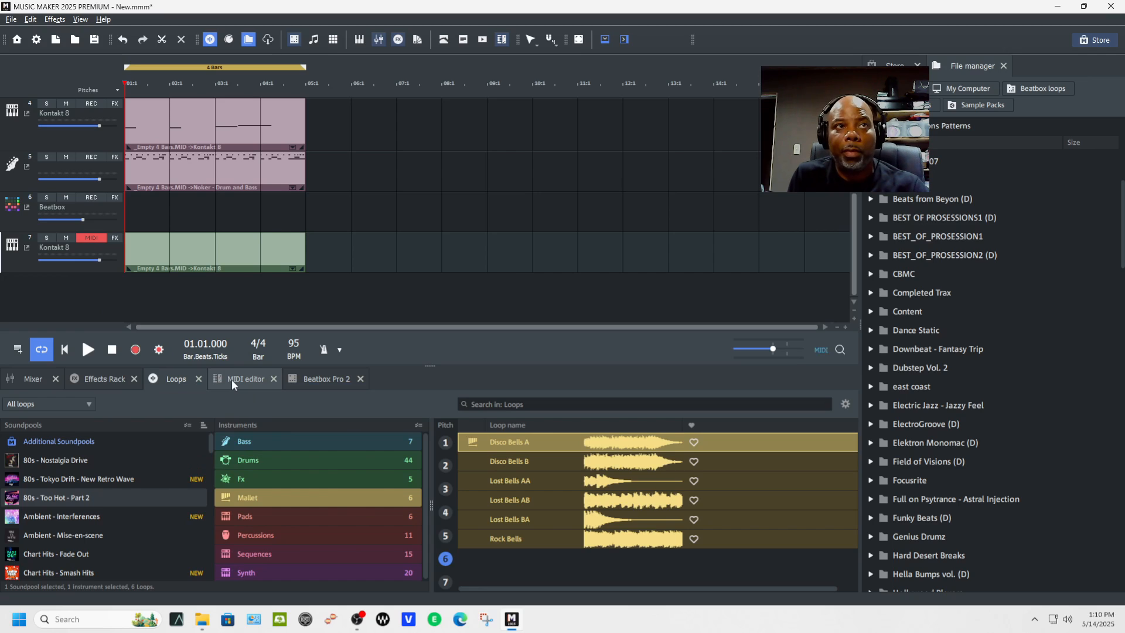
{"action": "left_click", "coordinate": [176, 262]}
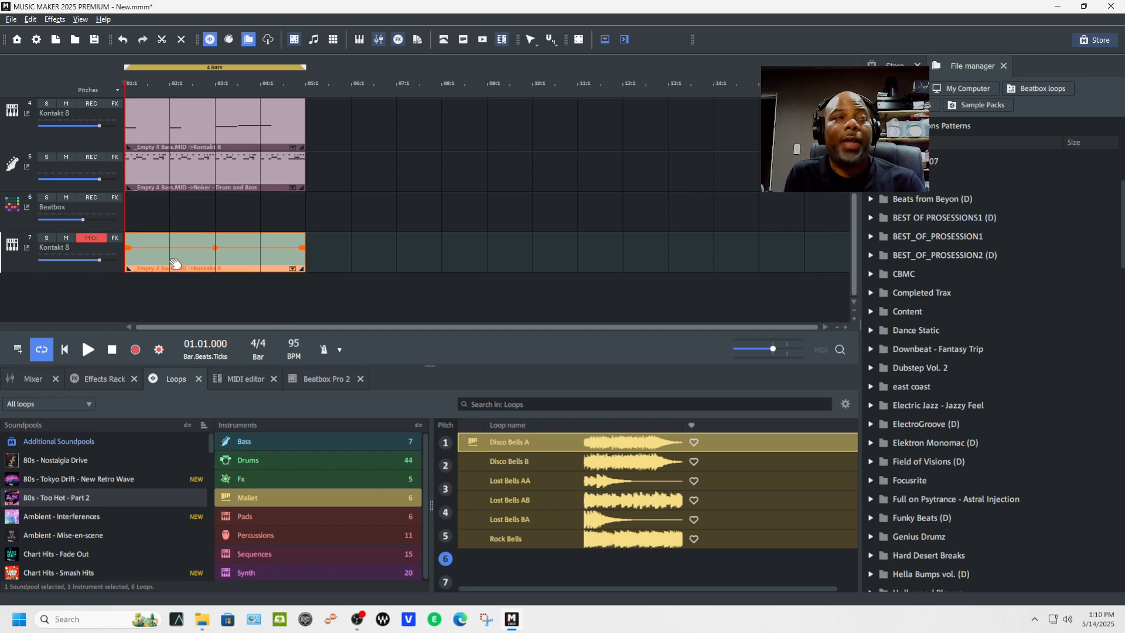
{"action": "left_click", "coordinate": [245, 381]}
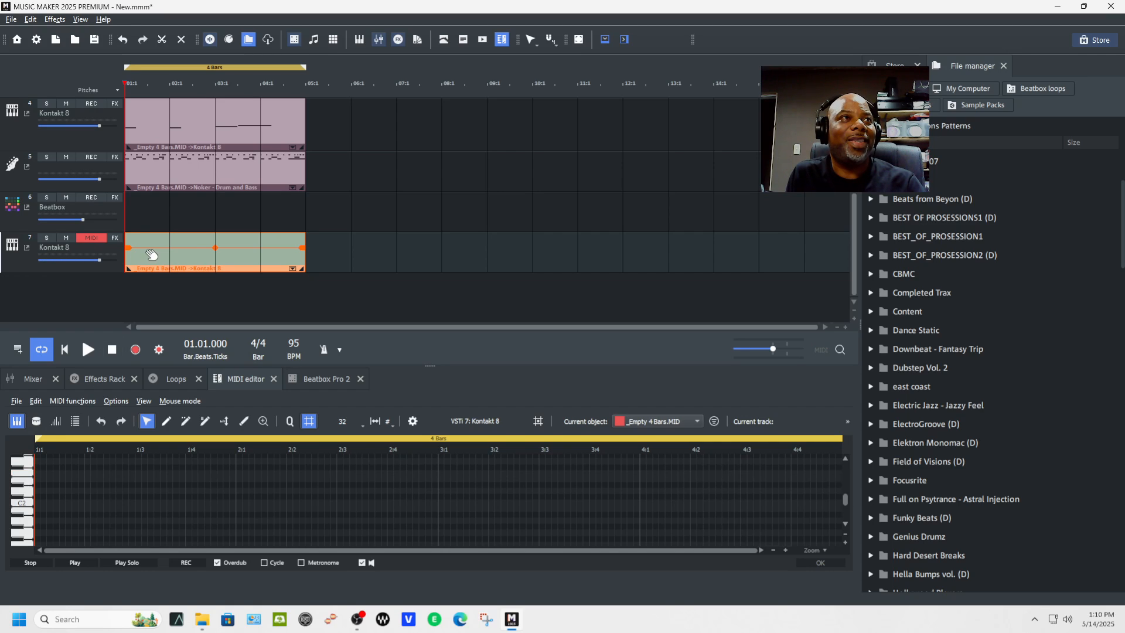
Step: Reopen track 7's Kontakt window, move it aside and delete the empty MIDI object from the track
{"action": "left_click", "coordinate": [25, 247]}
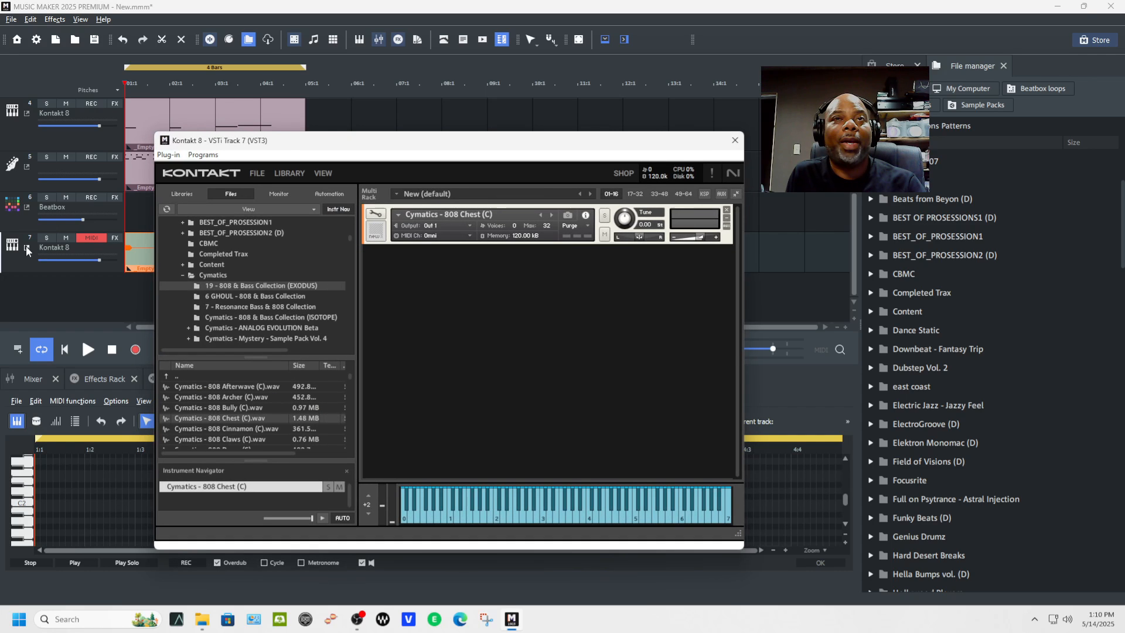
{"action": "left_click", "coordinate": [562, 497]}
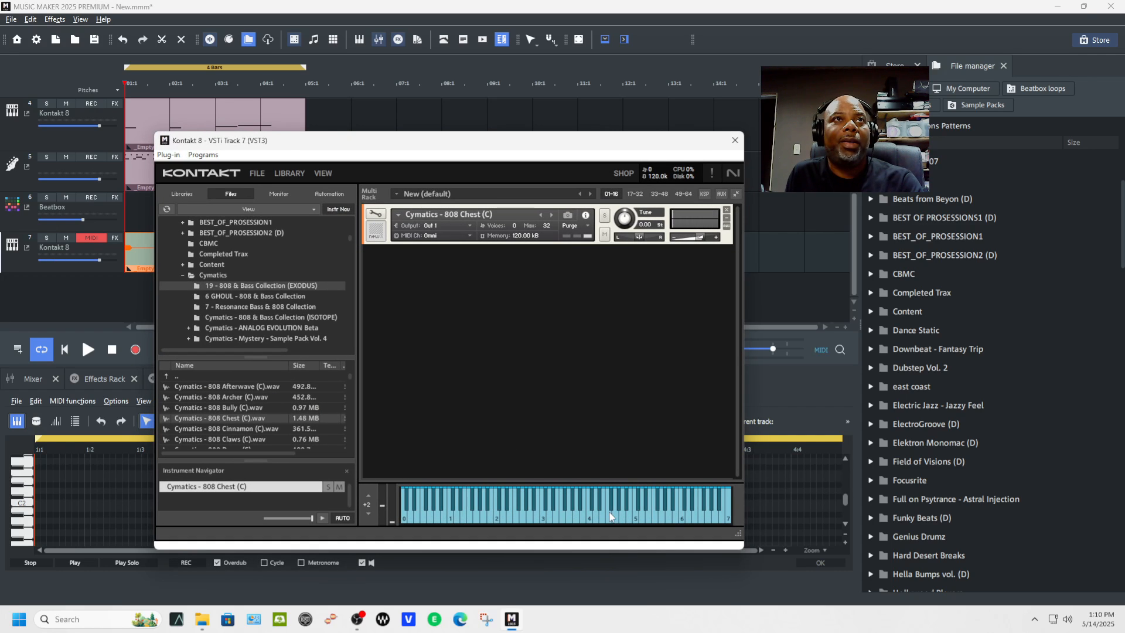
{"action": "left_click_drag", "start_coordinate": [476, 140], "coordinate": [581, 126]}
{"action": "left_click", "coordinate": [224, 259]}
{"action": "key", "text": "Delete"}
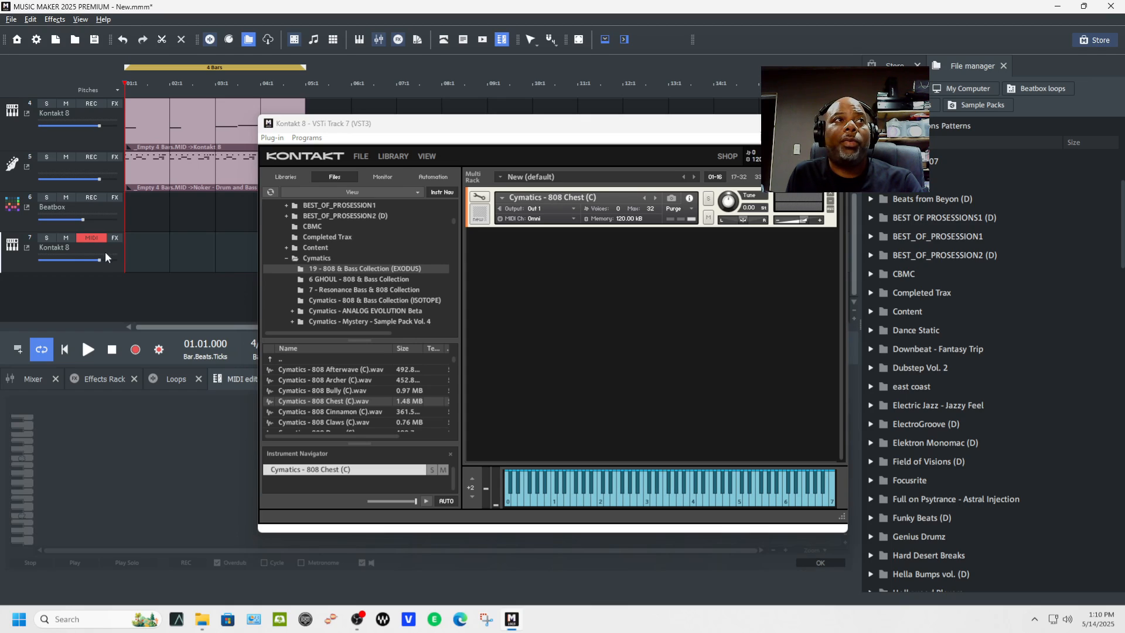
Step: Add a new empty 4-bar MIDI object to the Kontakt 8 track 7 and open it for note editing
{"action": "right_click", "coordinate": [104, 268]}
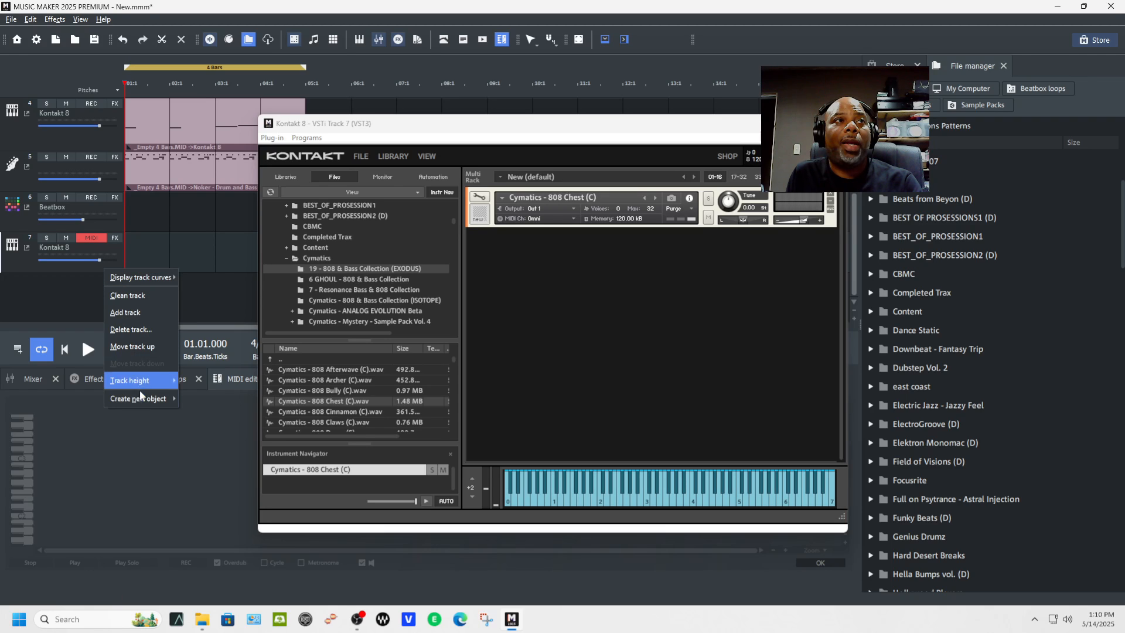
{"action": "mouse_move", "coordinate": [150, 399]}
{"action": "left_click", "coordinate": [189, 397]}
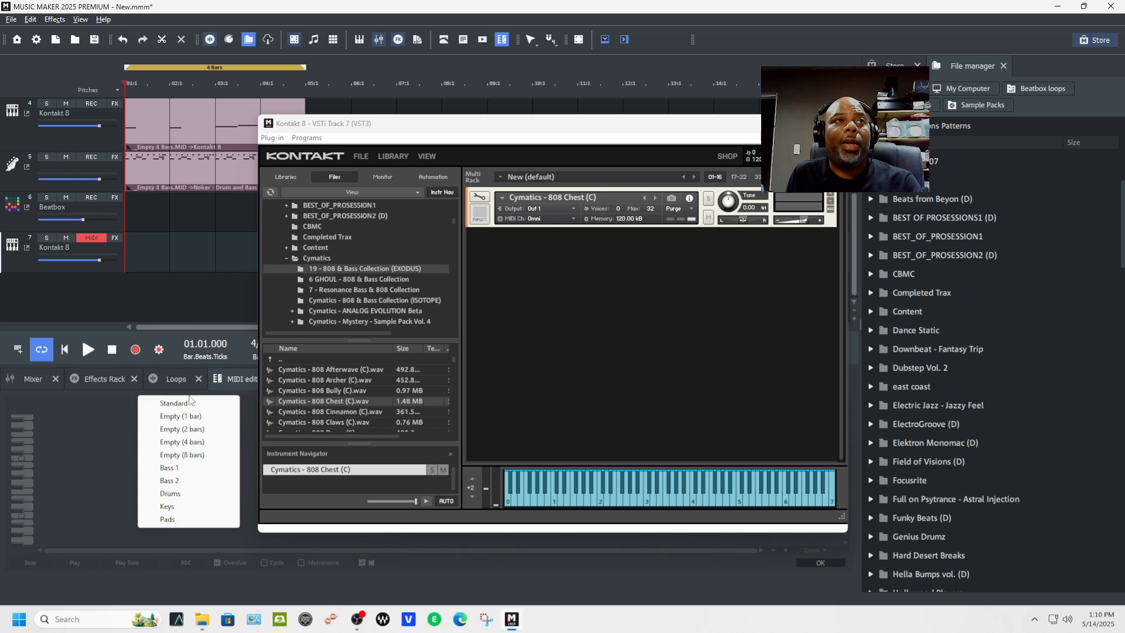
{"action": "left_click", "coordinate": [199, 441]}
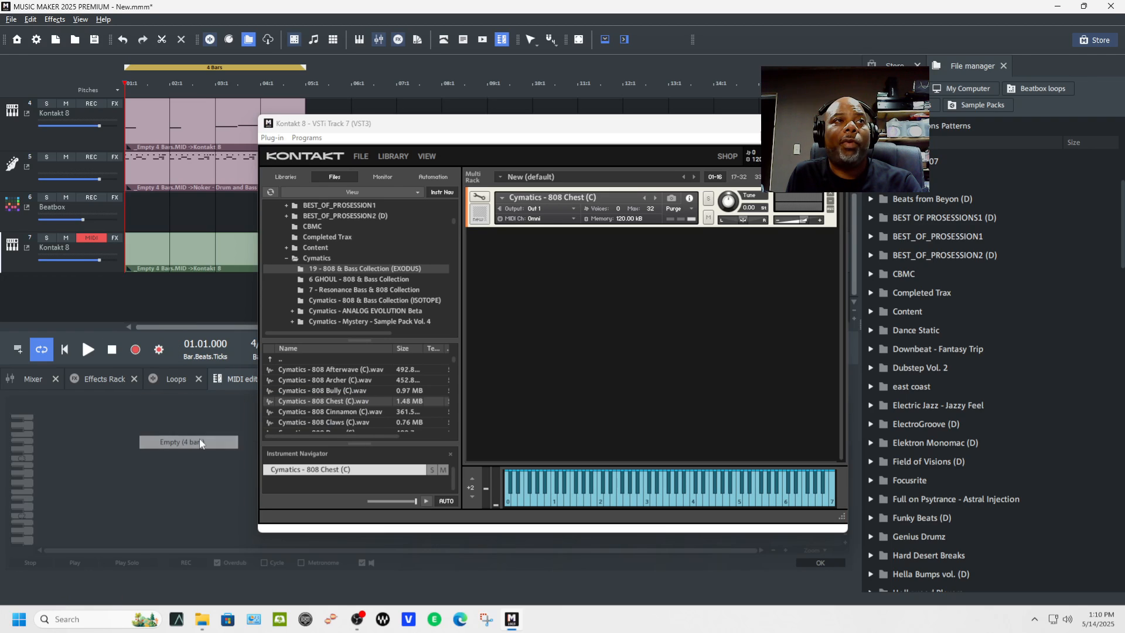
{"action": "double_click", "coordinate": [232, 258]}
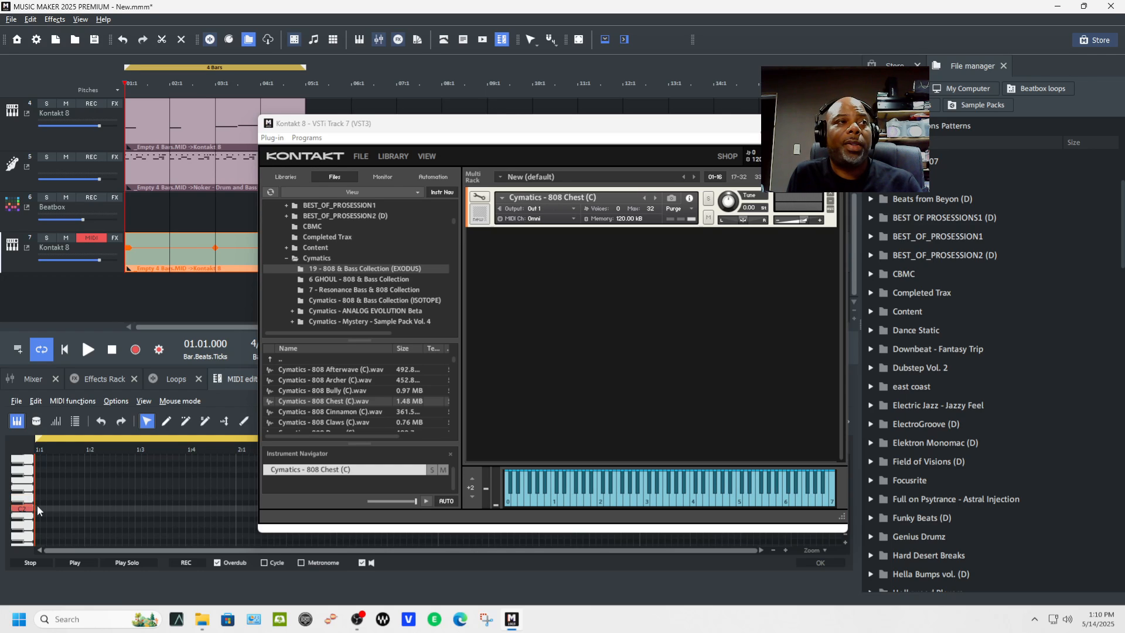
Step: With the Kontakt window closed, draw a one-beat C2 note at the start of bar 1 and play it back
{"action": "left_click", "coordinate": [161, 423]}
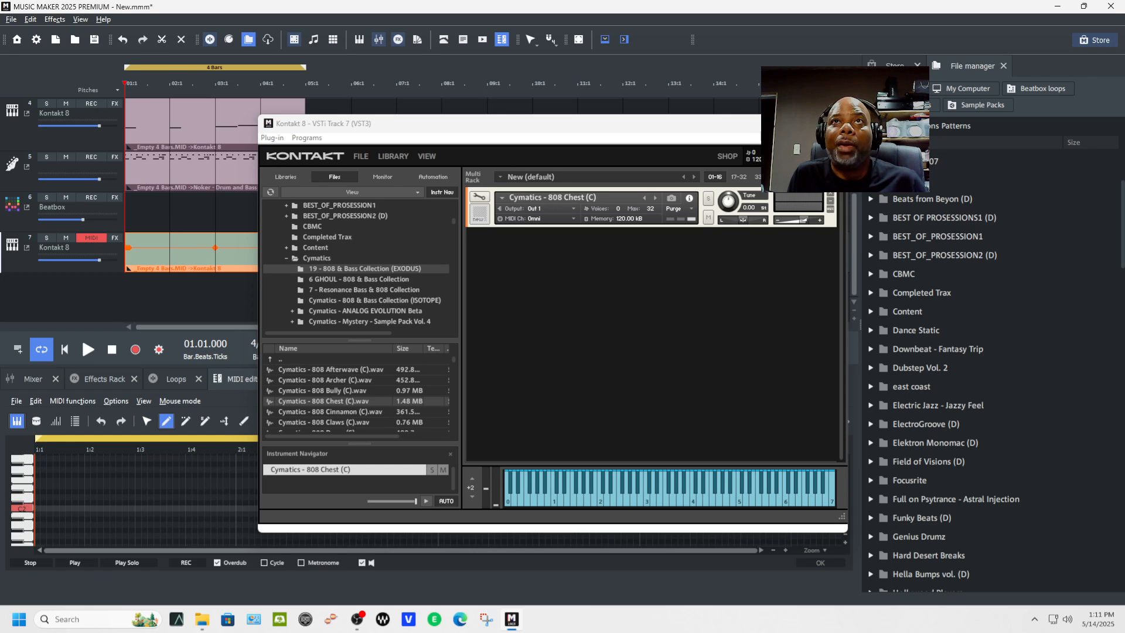
{"action": "left_click", "coordinate": [835, 124]}
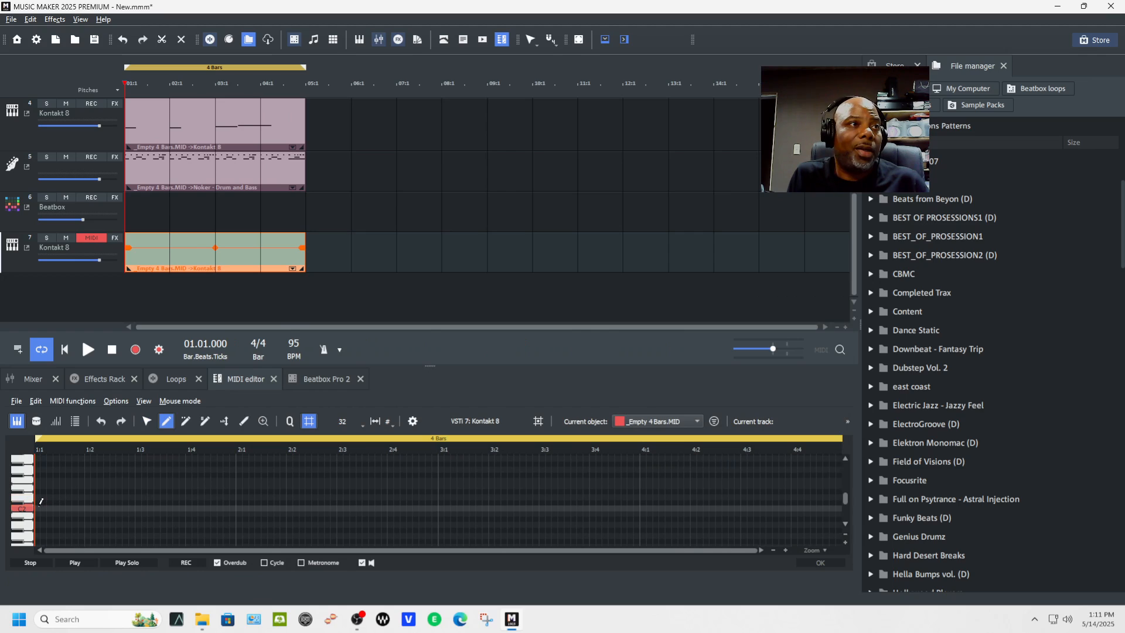
{"action": "key", "text": "space"}
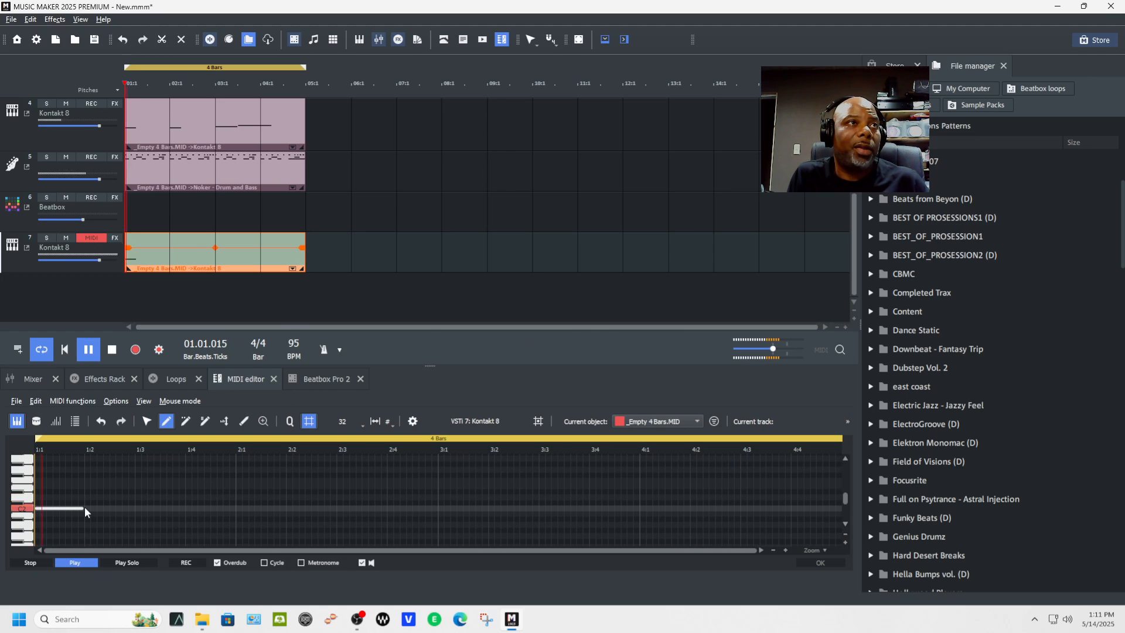
{"action": "key", "text": "space"}
{"action": "key", "text": "space"}
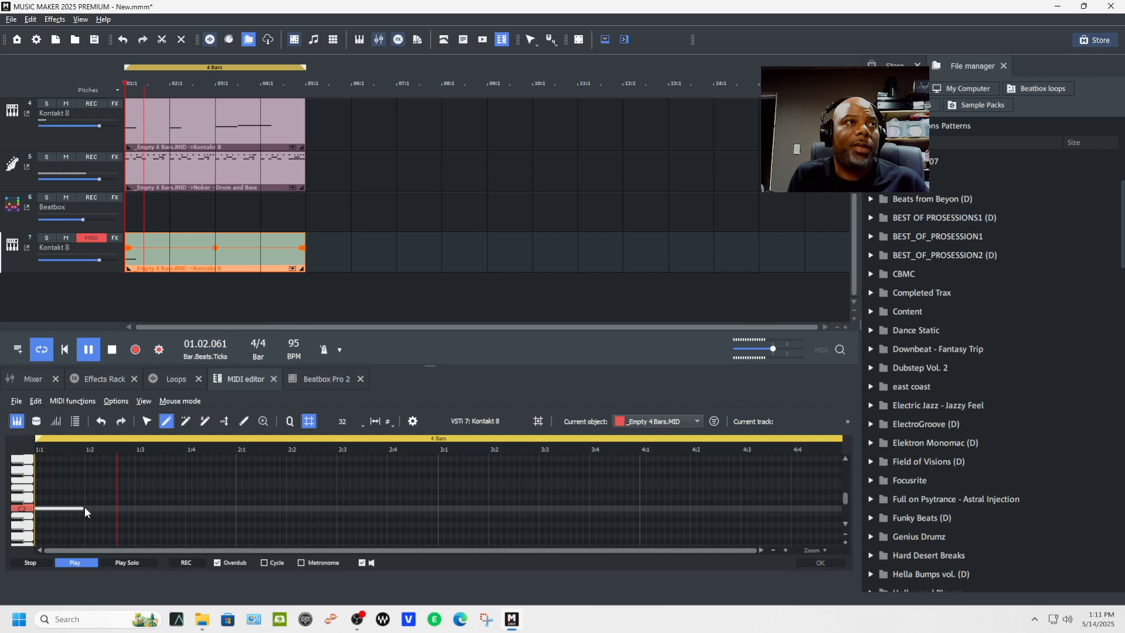
{"action": "key", "text": "space"}
Step: Solo Kontakt 8 track 7 and listen to its note on its own
{"action": "left_click", "coordinate": [47, 238]}
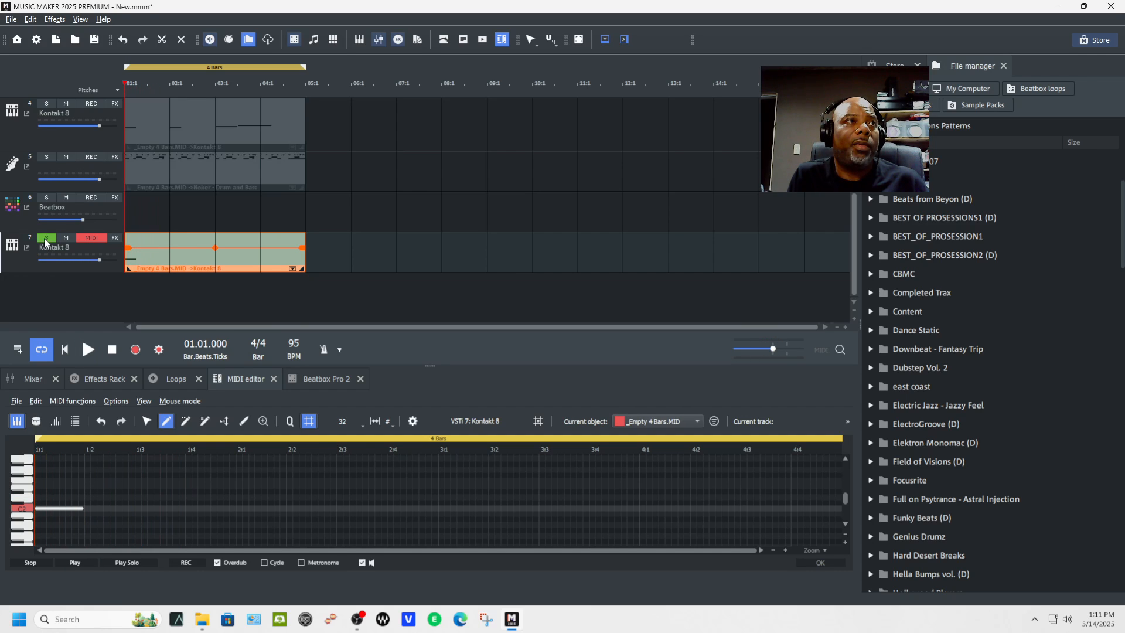
{"action": "key", "text": "space"}
{"action": "key", "text": "space"}
Step: Raise the note to C4 and shorten it to about half a beat, checking it in playback
{"action": "left_click_drag", "start_coordinate": [58, 509], "coordinate": [54, 472]}
{"action": "key", "text": "space"}
{"action": "key", "text": "space"}
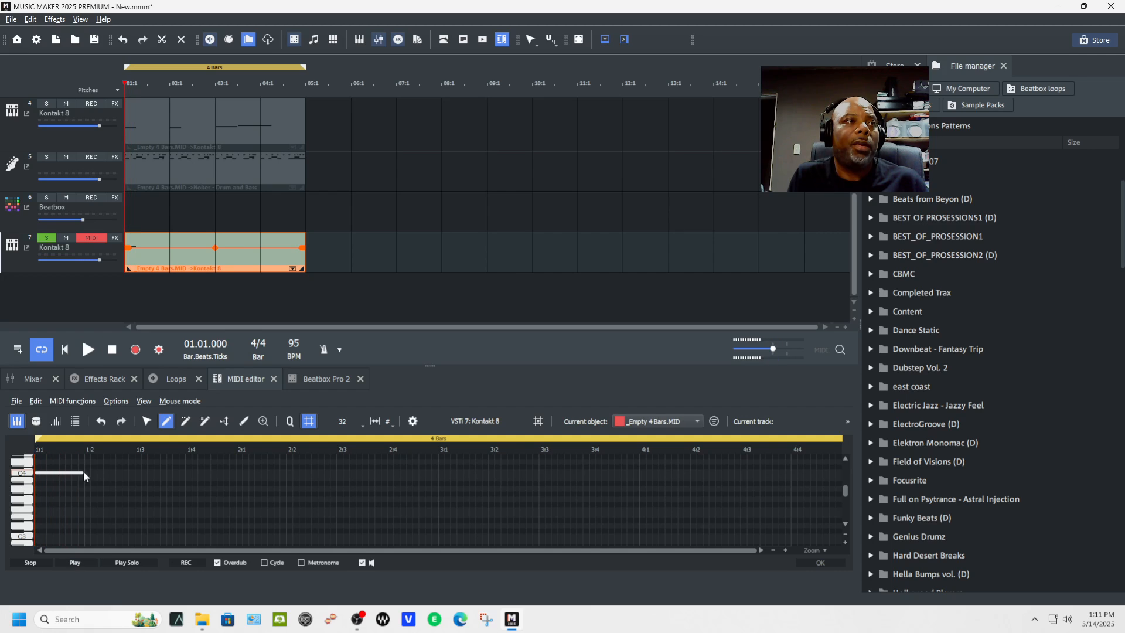
{"action": "key", "text": "space"}
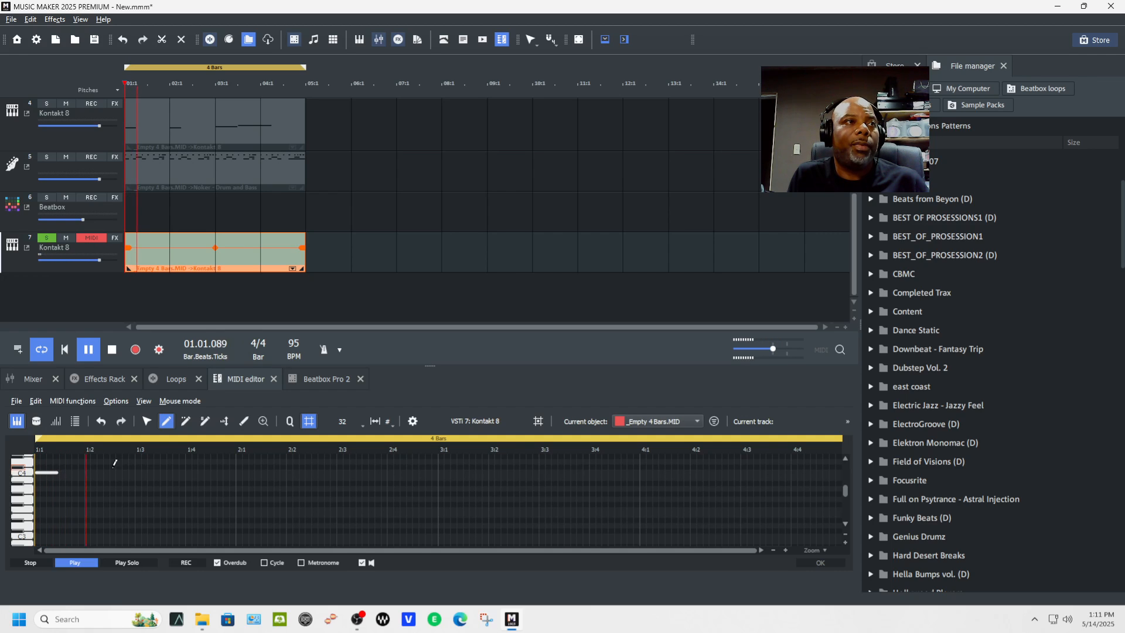
Step: Draw a second C4 note about half a beat long, ending at beat 3 of bar 1, and play it back
{"action": "key", "text": "space"}
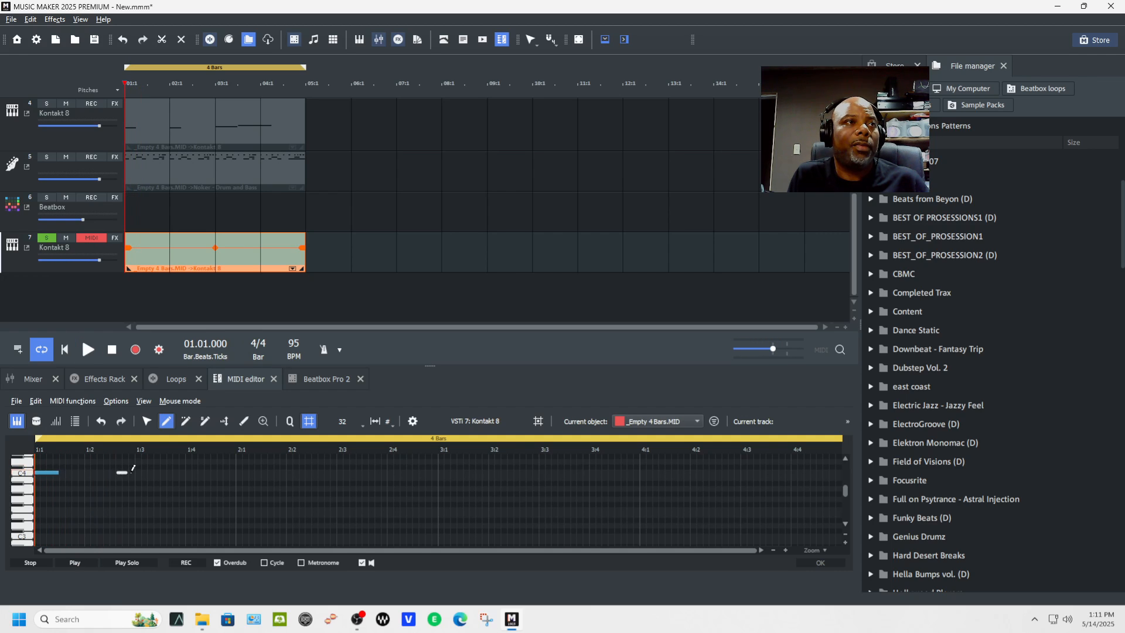
{"action": "key", "text": "space"}
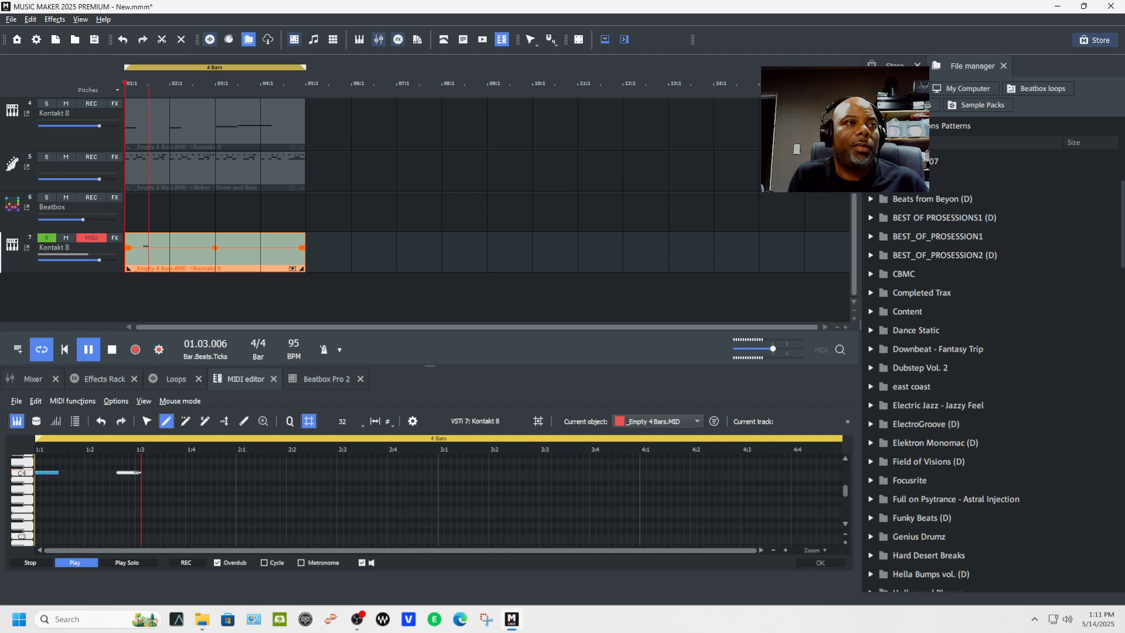
{"action": "key", "text": "space"}
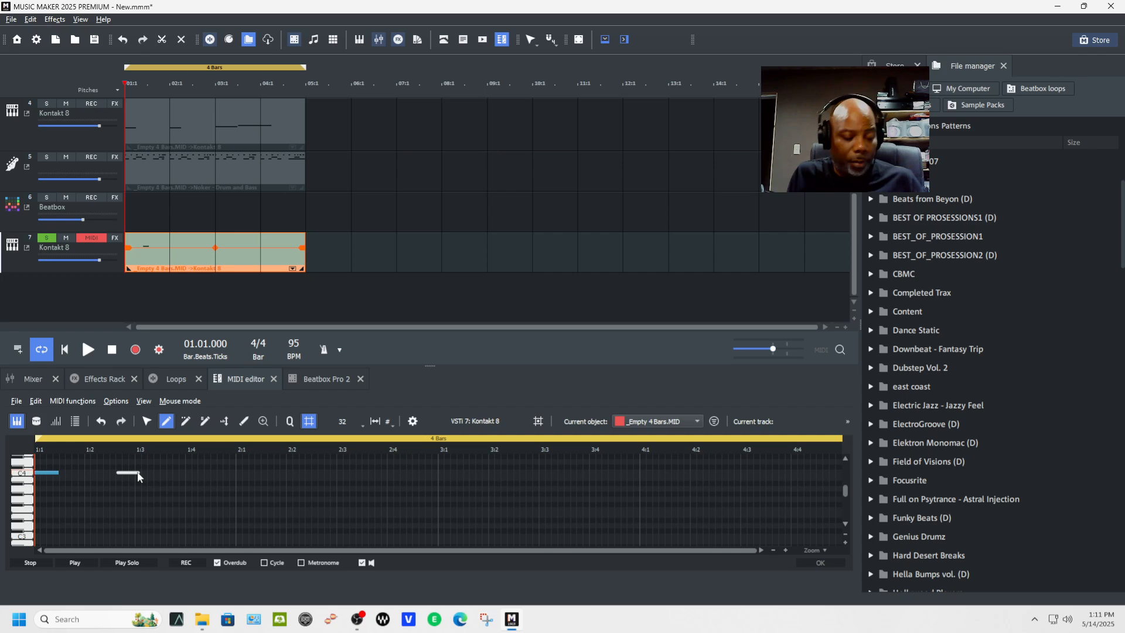
Step: Dismiss the project save dialog, duplicate all the 4-bar MIDI objects to bar 5 and undo the duplication
{"action": "key", "text": "ctrl+s"}
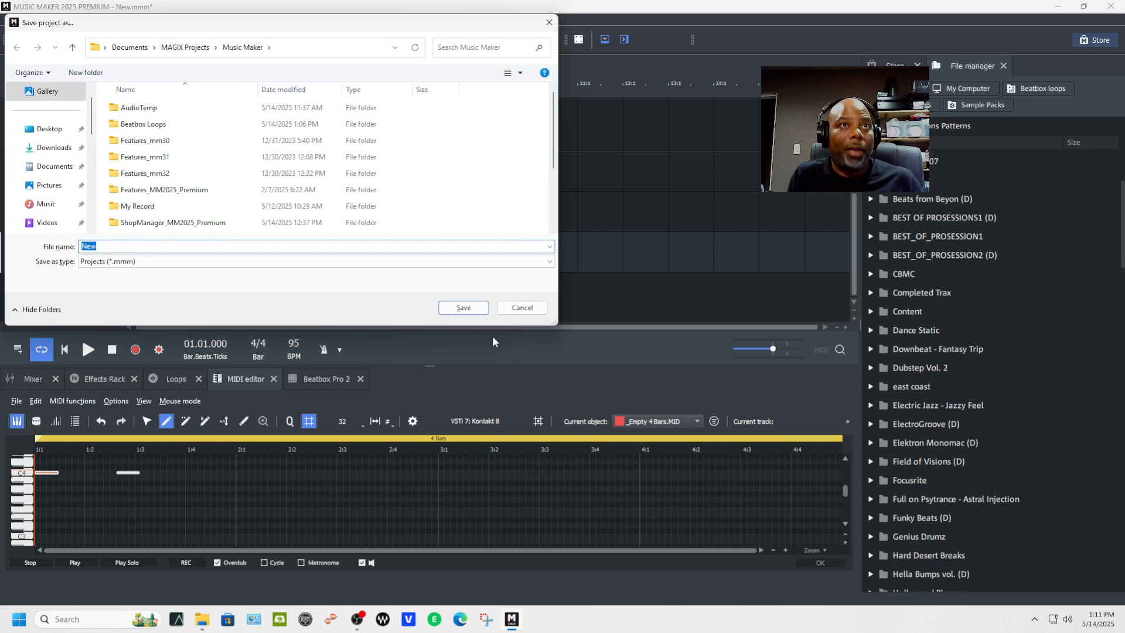
{"action": "left_click", "coordinate": [513, 308]}
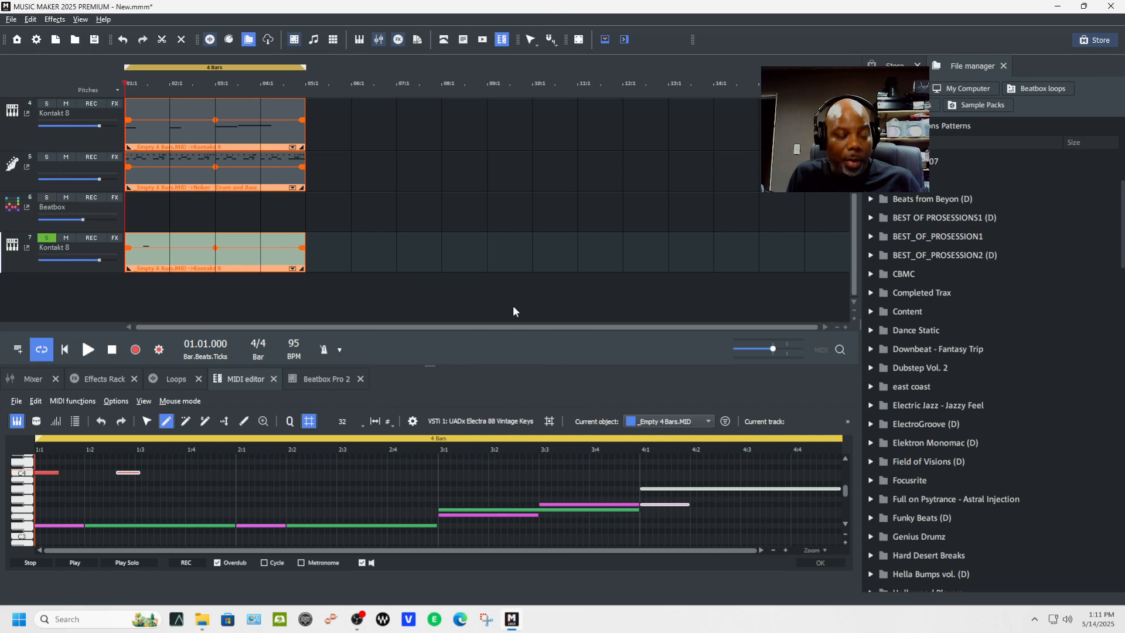
{"action": "key", "text": "ctrl+d"}
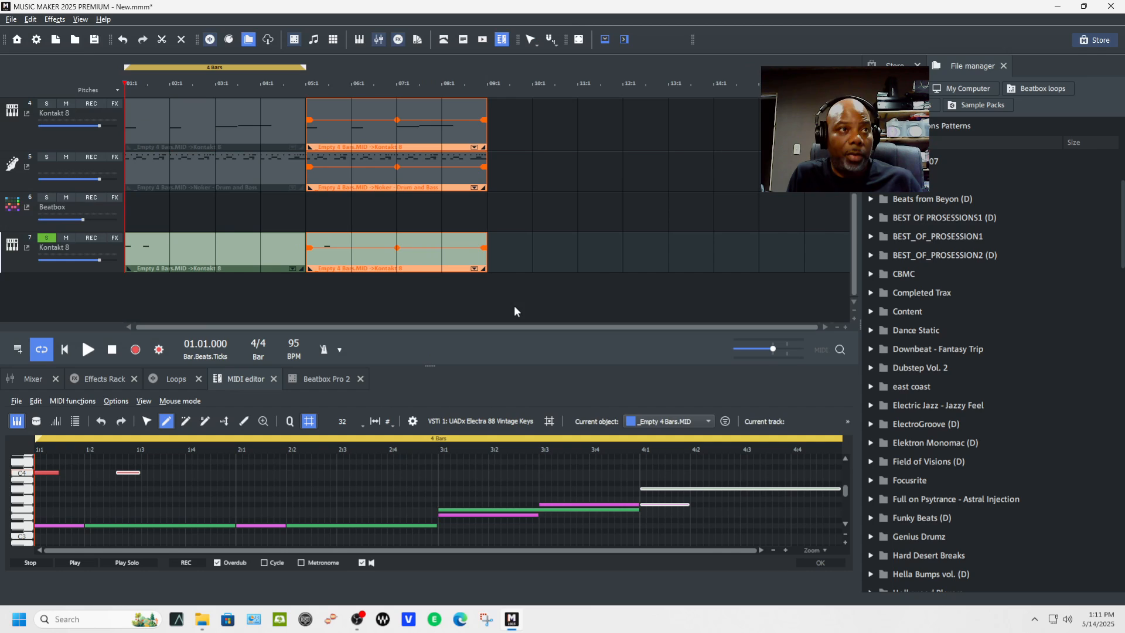
{"action": "left_click", "coordinate": [123, 39]}
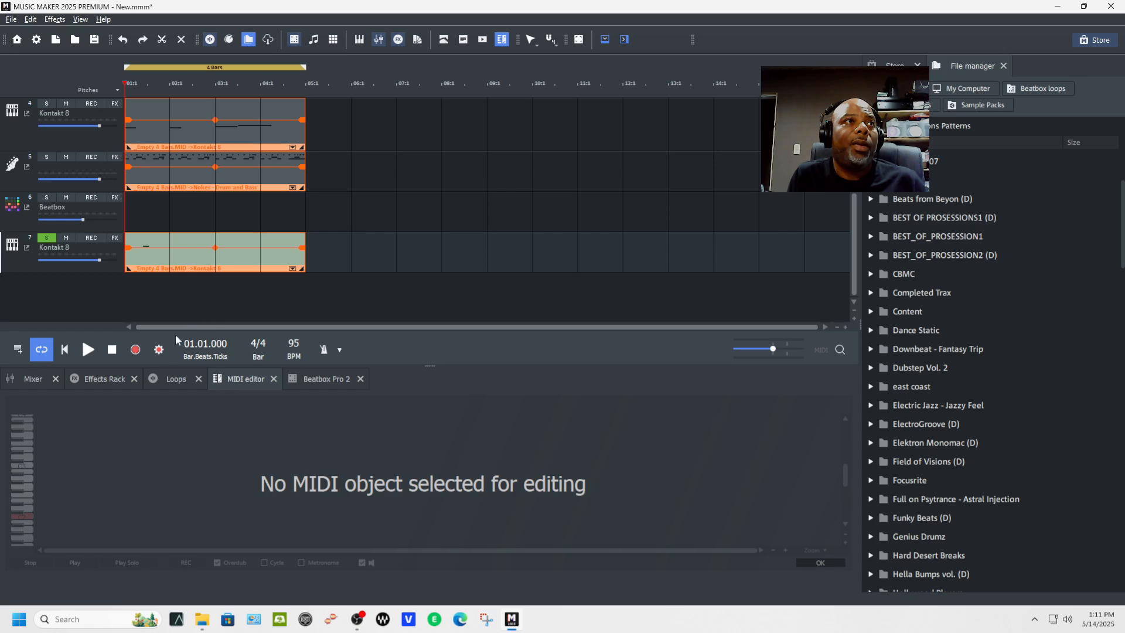
Step: Play track 7's MIDI object soloed, turn the track's solo off and play it with the full beat
{"action": "left_click", "coordinate": [188, 250]}
{"action": "key", "text": "space"}
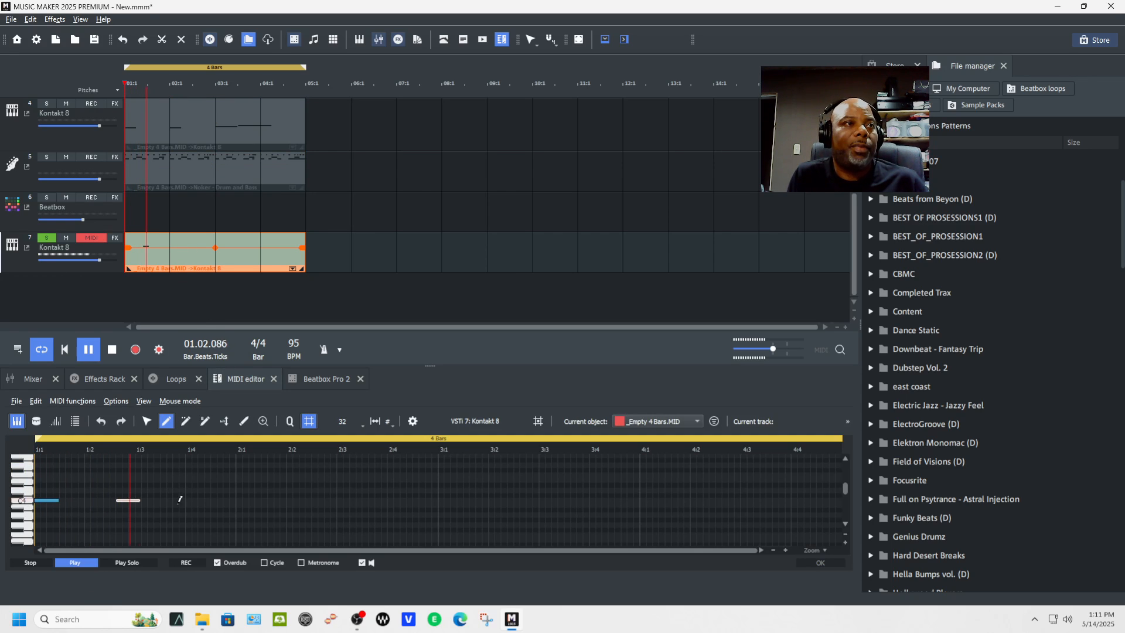
{"action": "key", "text": "space"}
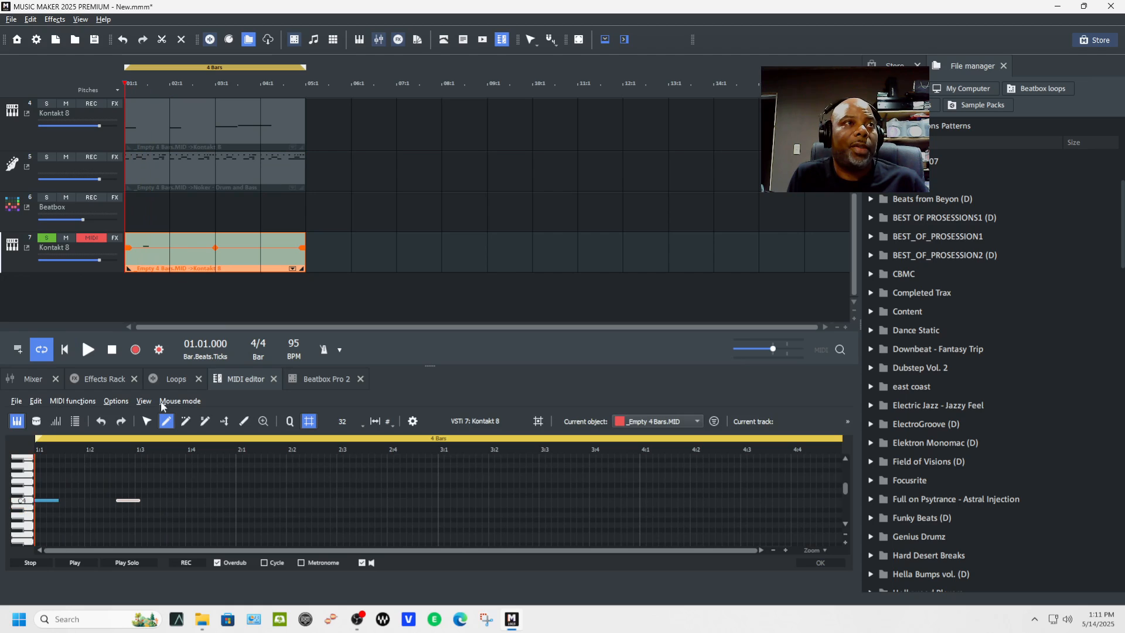
{"action": "left_click", "coordinate": [46, 239]}
{"action": "key", "text": "space"}
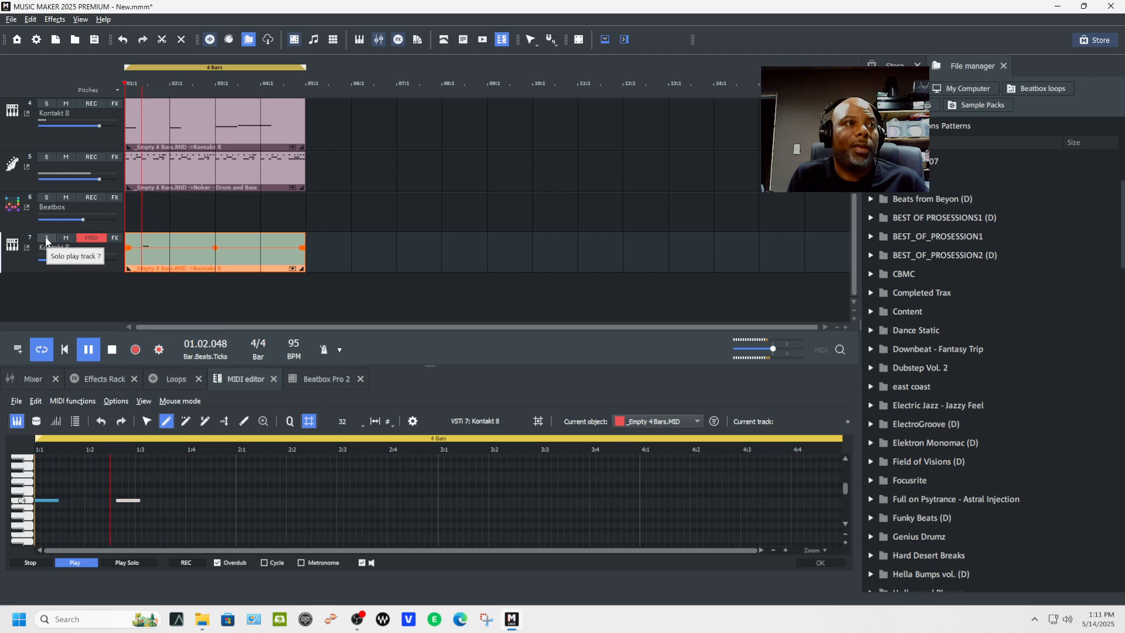
Step: Delete both C4 notes from track 7's MIDI object and stop playback
{"action": "right_click", "coordinate": [131, 500]}
{"action": "right_click", "coordinate": [53, 500]}
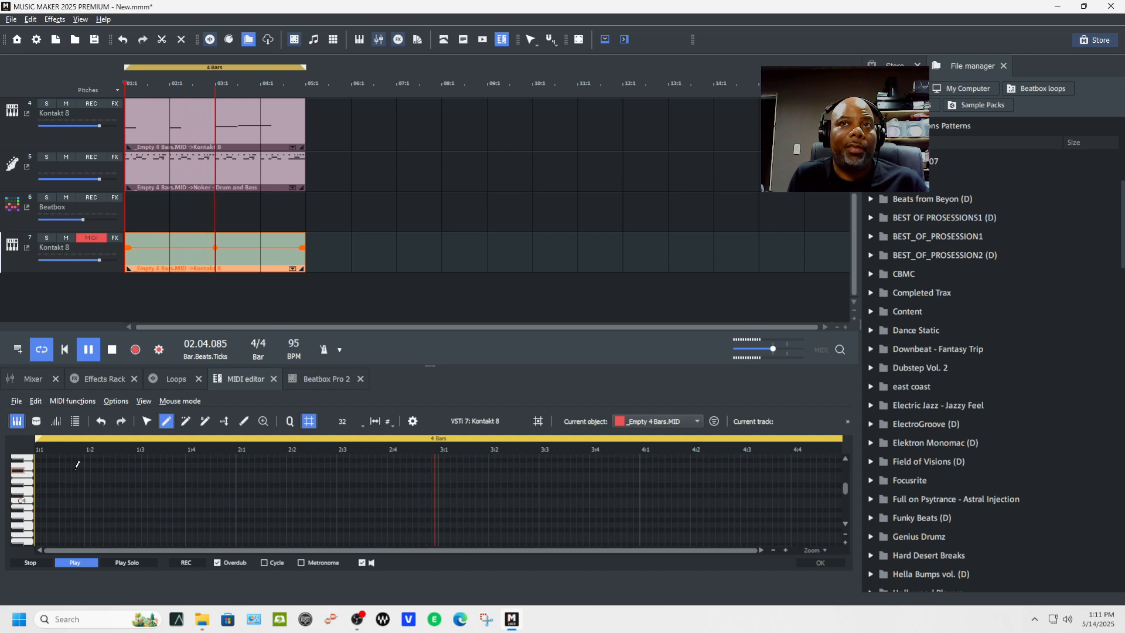
{"action": "key", "text": "space"}
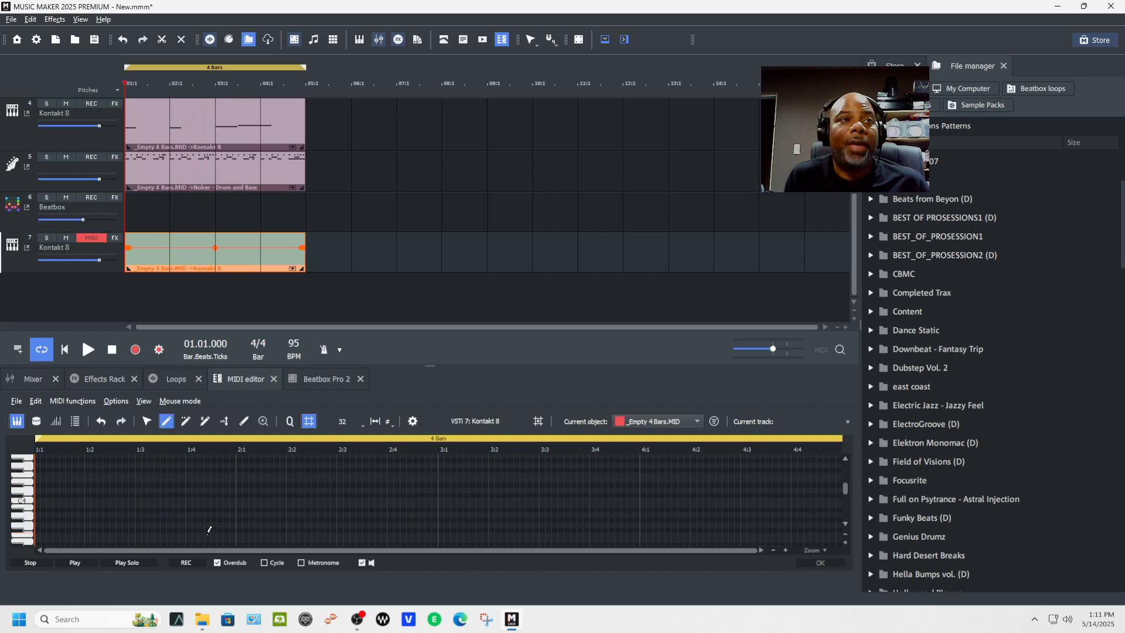
Step: Open the Kontakt 8 instrument on track 7 and remove the loaded Cymatics - 808 Chest (C) sample
{"action": "left_click", "coordinate": [30, 249]}
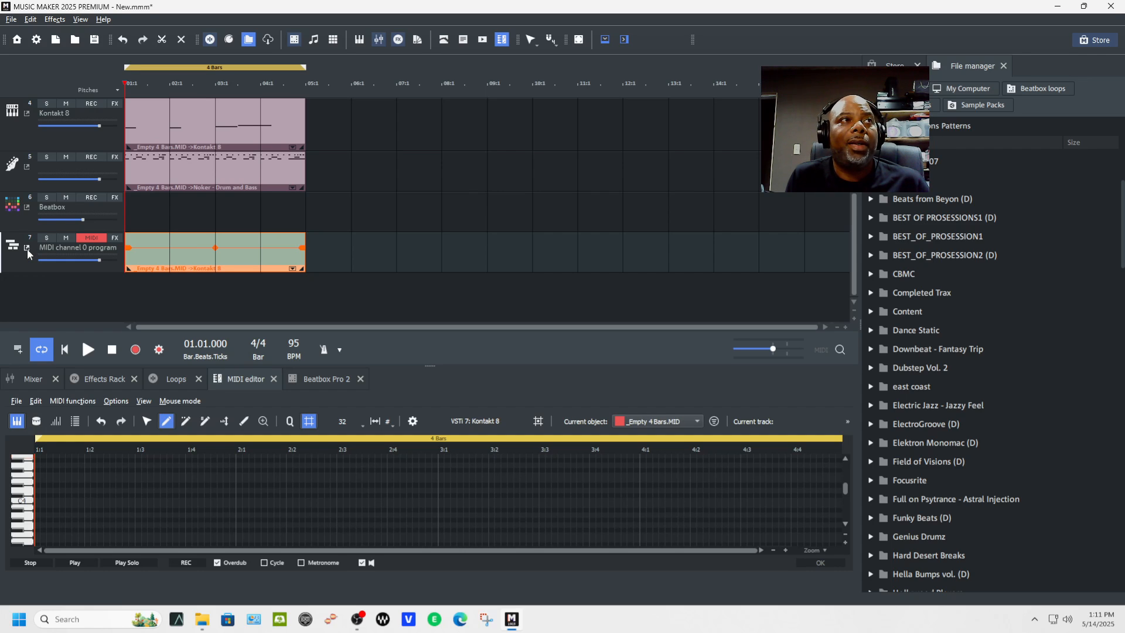
{"action": "left_click", "coordinate": [27, 248]}
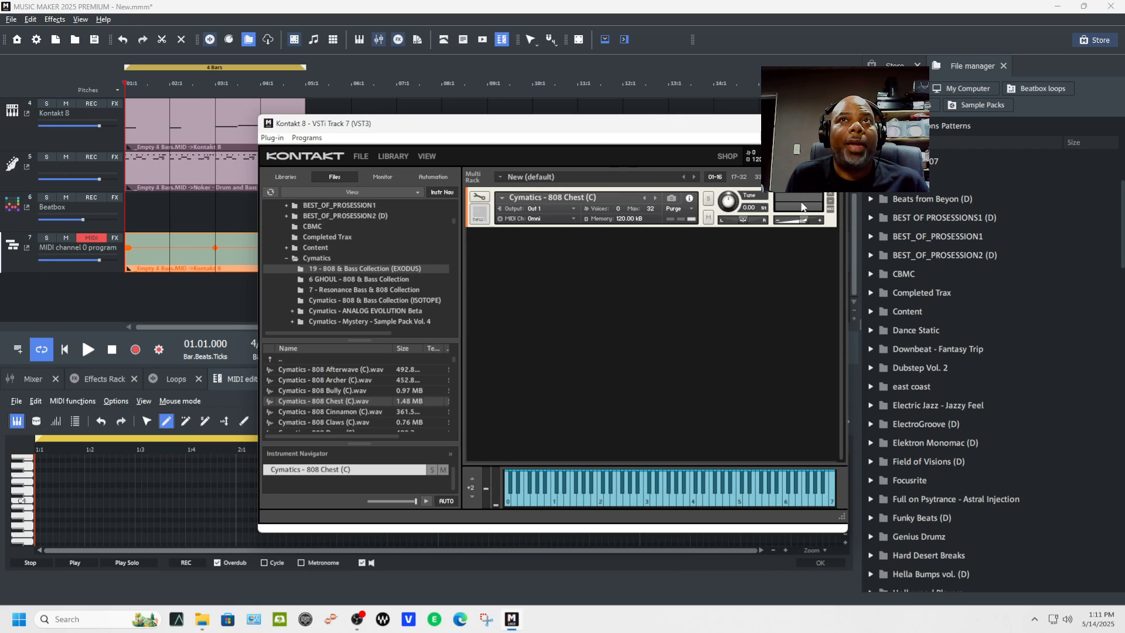
{"action": "left_click", "coordinate": [829, 196]}
{"action": "key", "text": "space"}
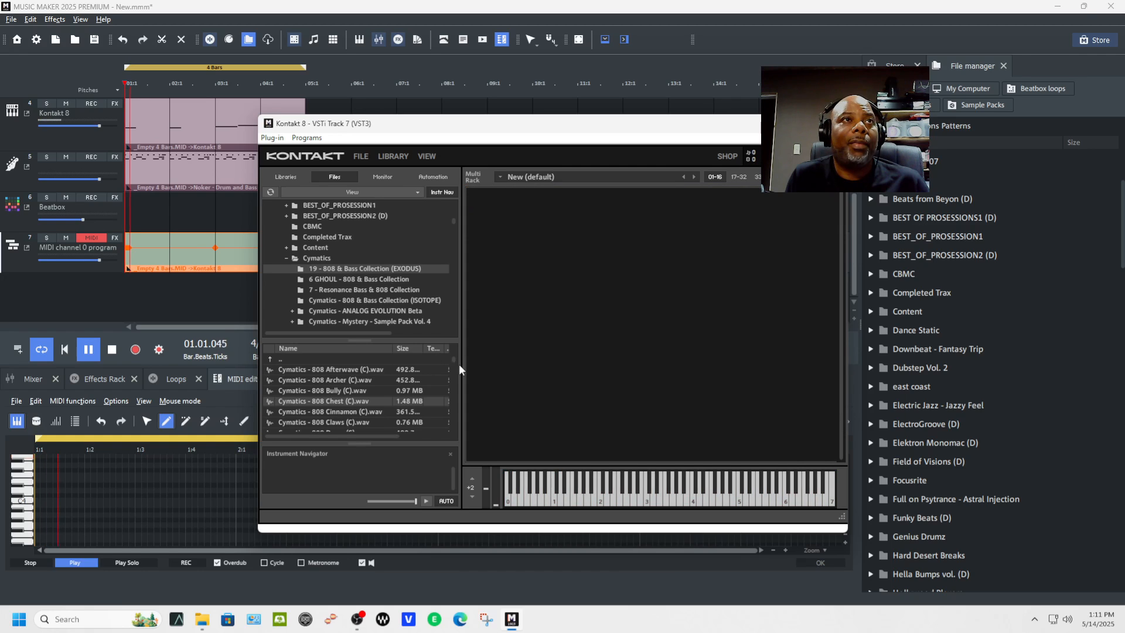
{"action": "key", "text": "space"}
Step: Browse to the FX folder of Cymatics - Mystery - Sample Pack Vol. 4 and audition samples up to Digital Birds
{"action": "scroll", "coordinate": [370, 300], "scroll_direction": "down", "scroll_amount": 4}
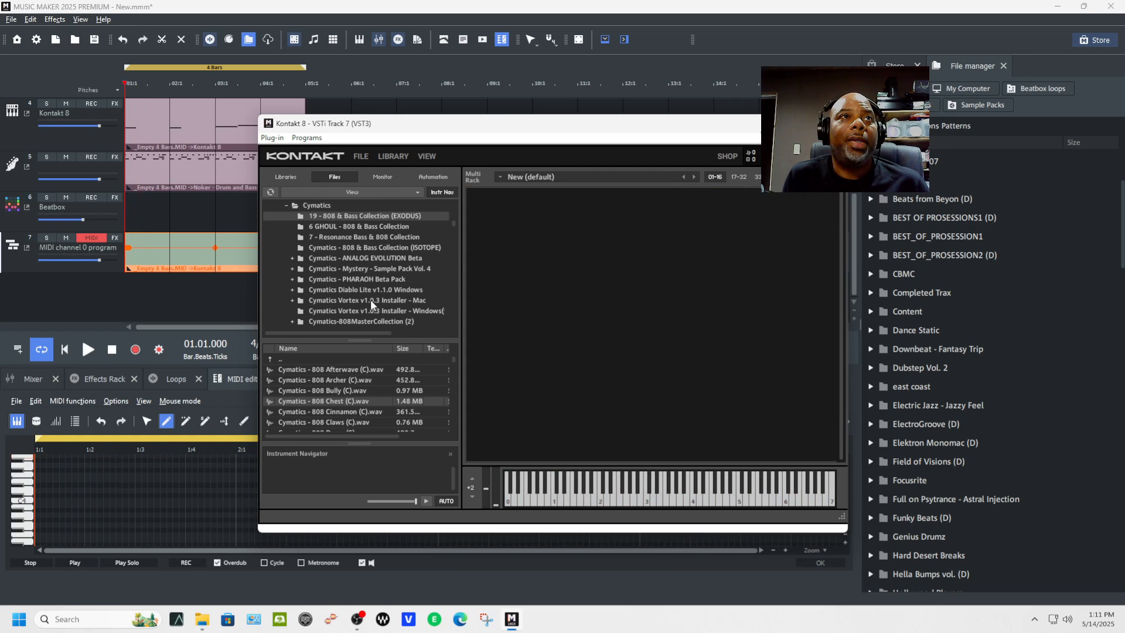
{"action": "double_click", "coordinate": [379, 269]}
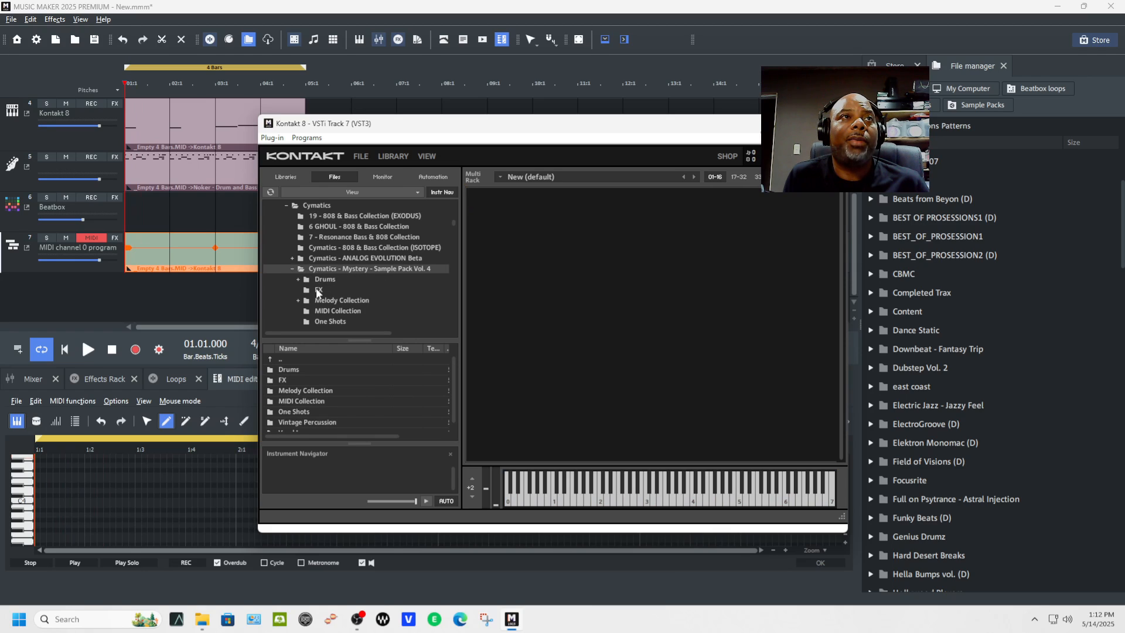
{"action": "left_click", "coordinate": [318, 291]}
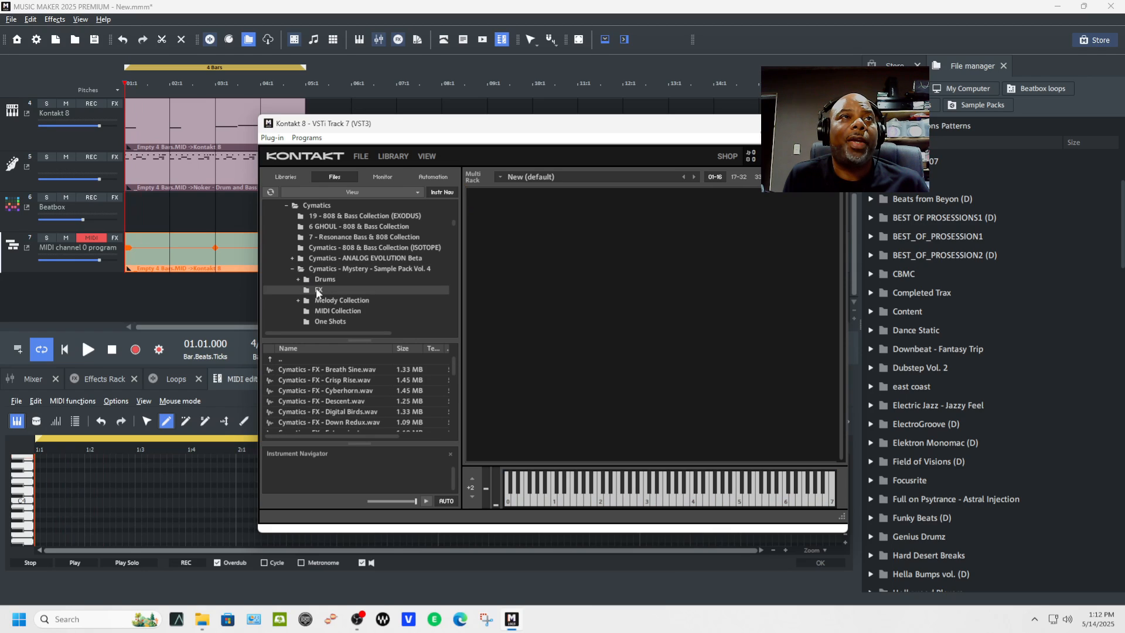
{"action": "left_click", "coordinate": [330, 382]}
{"action": "left_click", "coordinate": [328, 393]}
{"action": "left_click", "coordinate": [331, 401]}
{"action": "scroll", "coordinate": [333, 404], "scroll_direction": "down", "scroll_amount": 2}
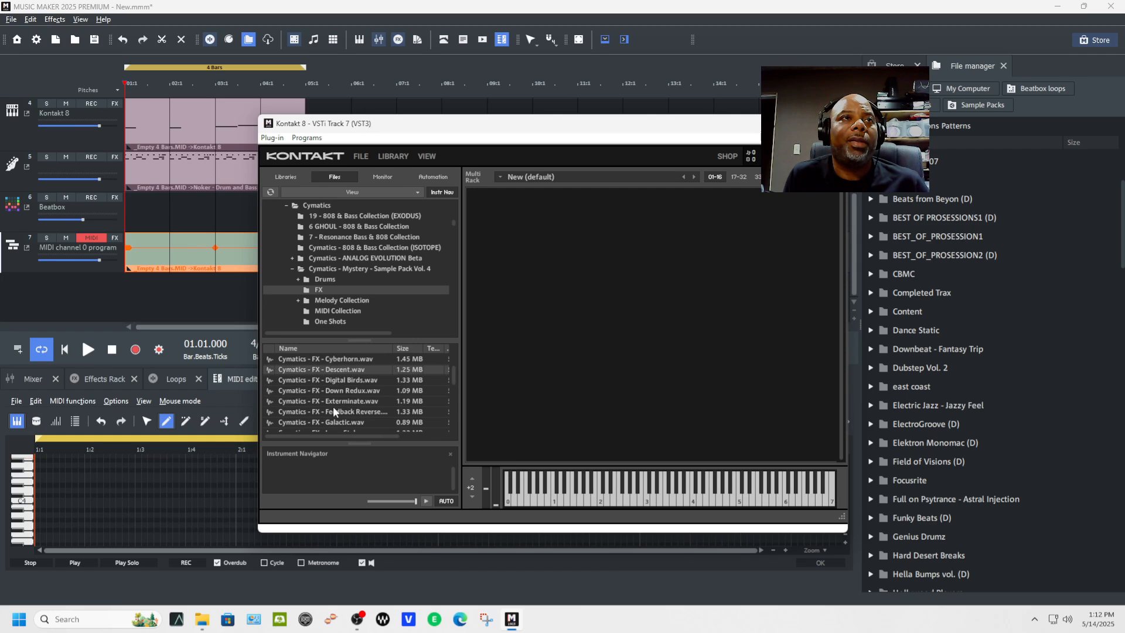
{"action": "left_click", "coordinate": [362, 379]}
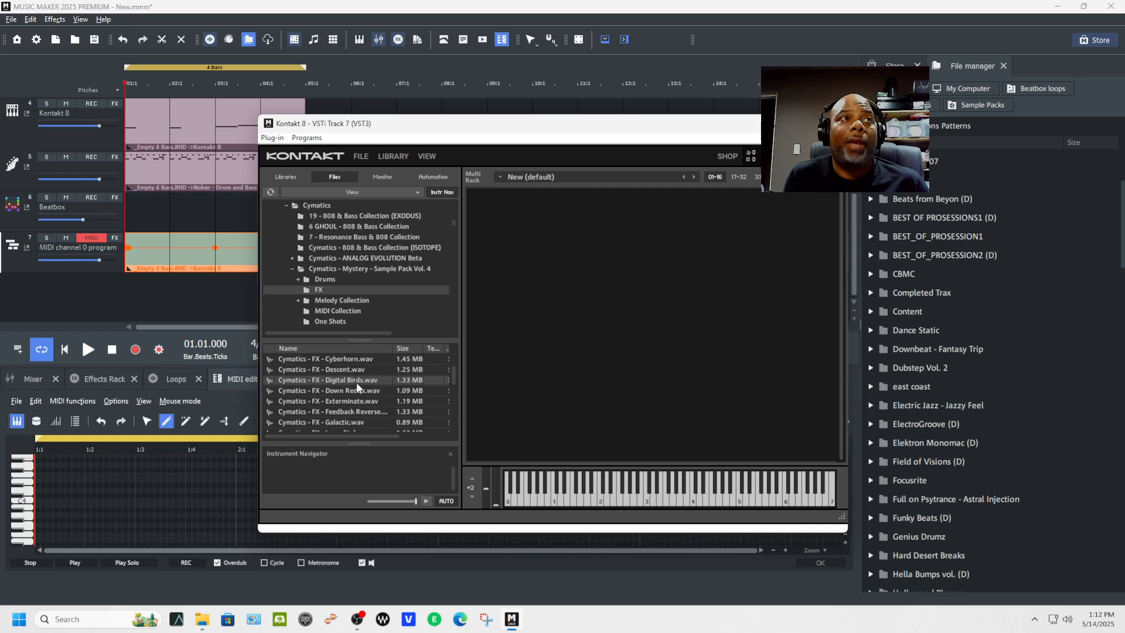
Step: Load Cymatics - FX - Digital Birds.wav into Kontakt and audition it at several pitches from the MIDI editor
{"action": "left_click", "coordinate": [28, 492]}
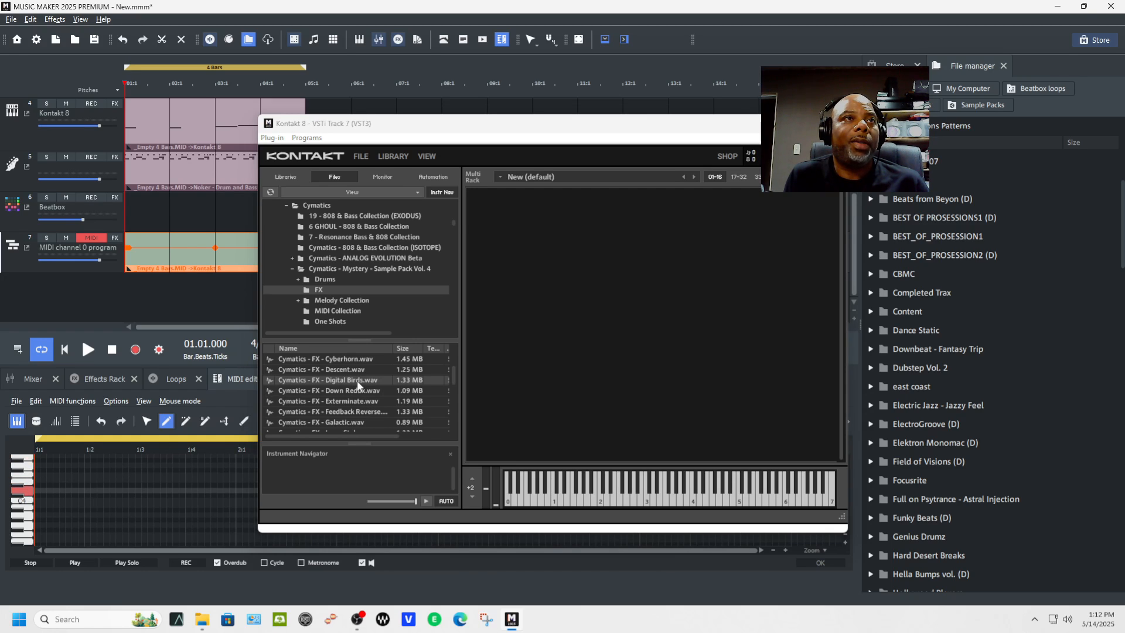
{"action": "double_click", "coordinate": [357, 380]}
{"action": "left_click", "coordinate": [28, 496]}
{"action": "left_click", "coordinate": [31, 471]}
{"action": "scroll", "coordinate": [31, 492], "scroll_direction": "down", "scroll_amount": 5}
{"action": "left_click", "coordinate": [32, 503]}
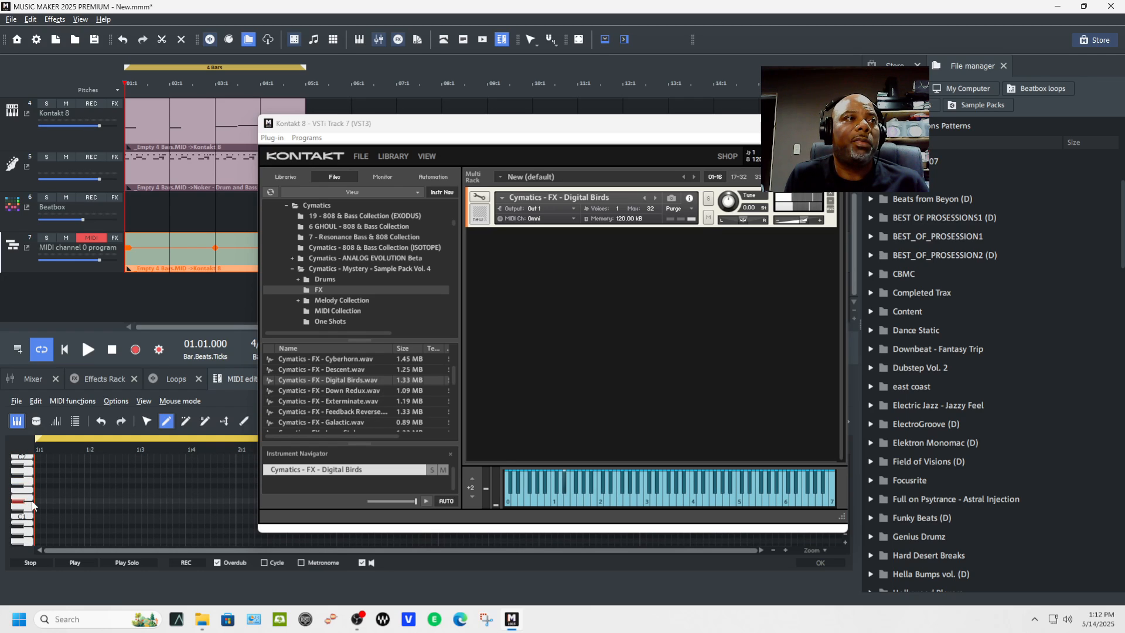
{"action": "scroll", "coordinate": [33, 504], "scroll_direction": "up", "scroll_amount": 2}
Step: Draw a one-bar C note at the start of bar 1, play it back and close the Kontakt window
{"action": "left_click", "coordinate": [29, 494]}
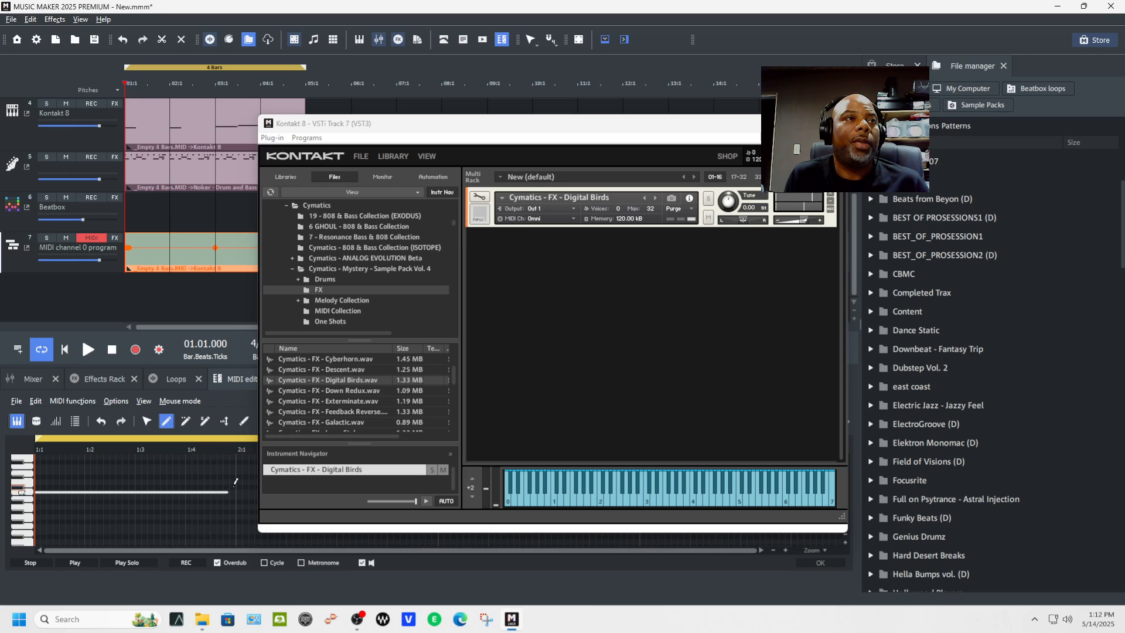
{"action": "key", "text": "space"}
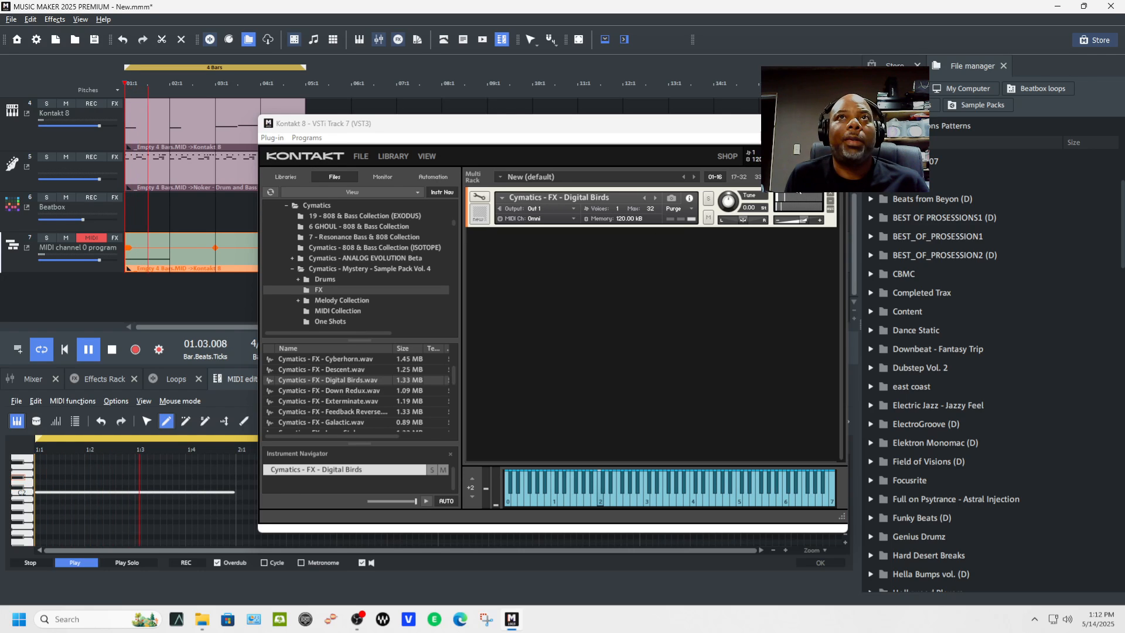
{"action": "left_click", "coordinate": [834, 124]}
Step: Draw a second, higher one-bar note at the start of bar 3 and play the loop to check it
{"action": "key", "text": "space"}
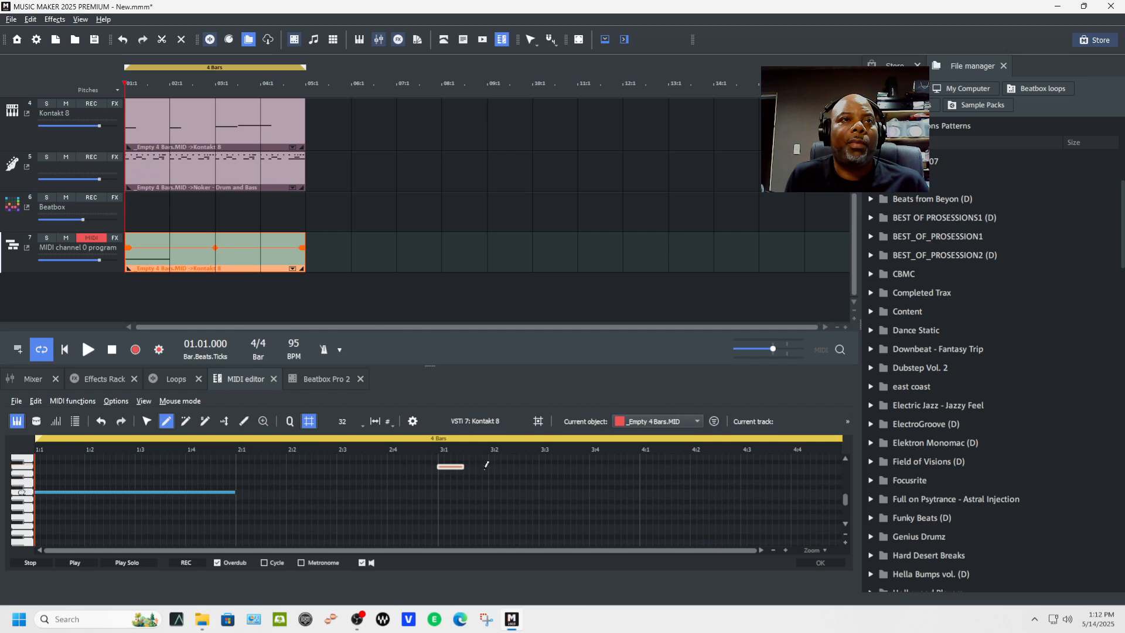
{"action": "key", "text": "space"}
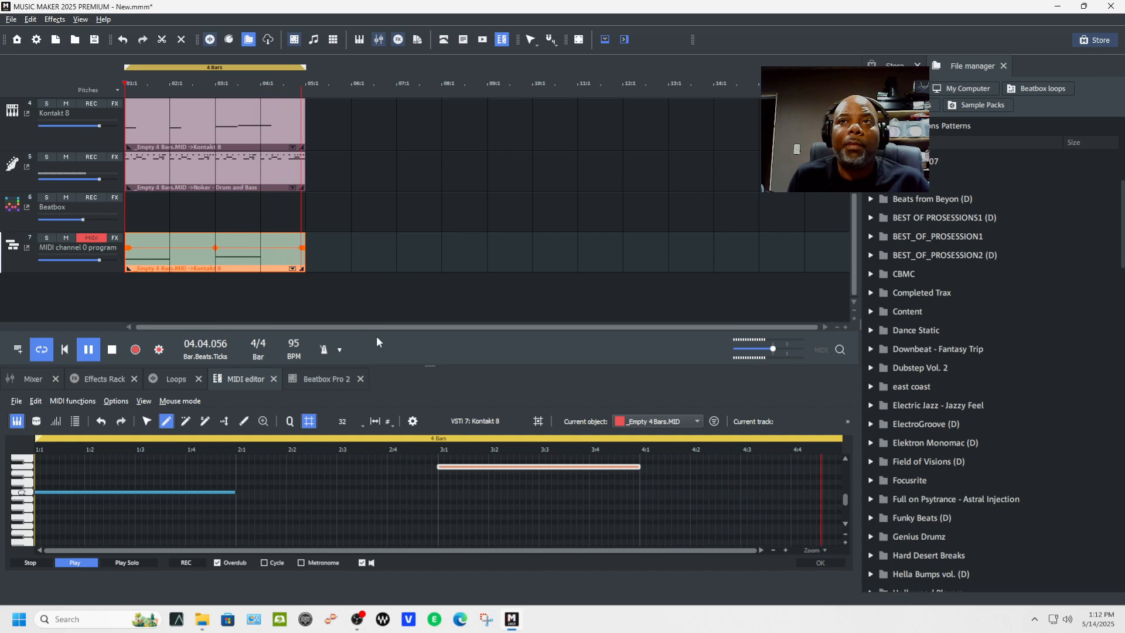
{"action": "key", "text": "space"}
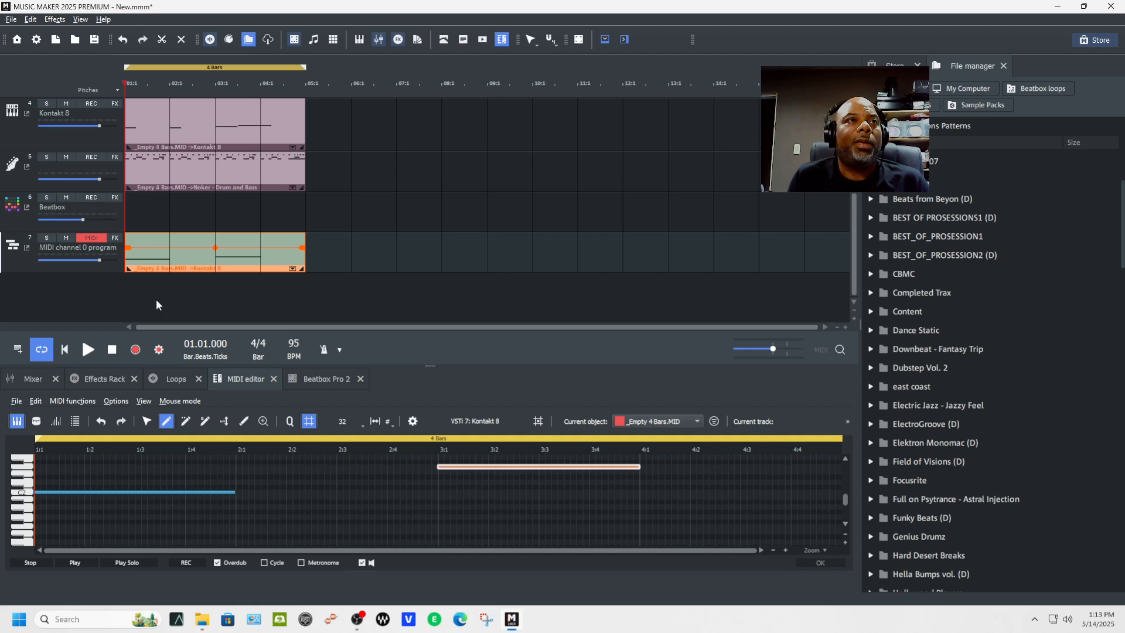
Step: Bring up Beatbox Pro 2, play the project briefly and clear the kick steps of Pattern 01
{"action": "left_click", "coordinate": [304, 383]}
{"action": "key", "text": "space"}
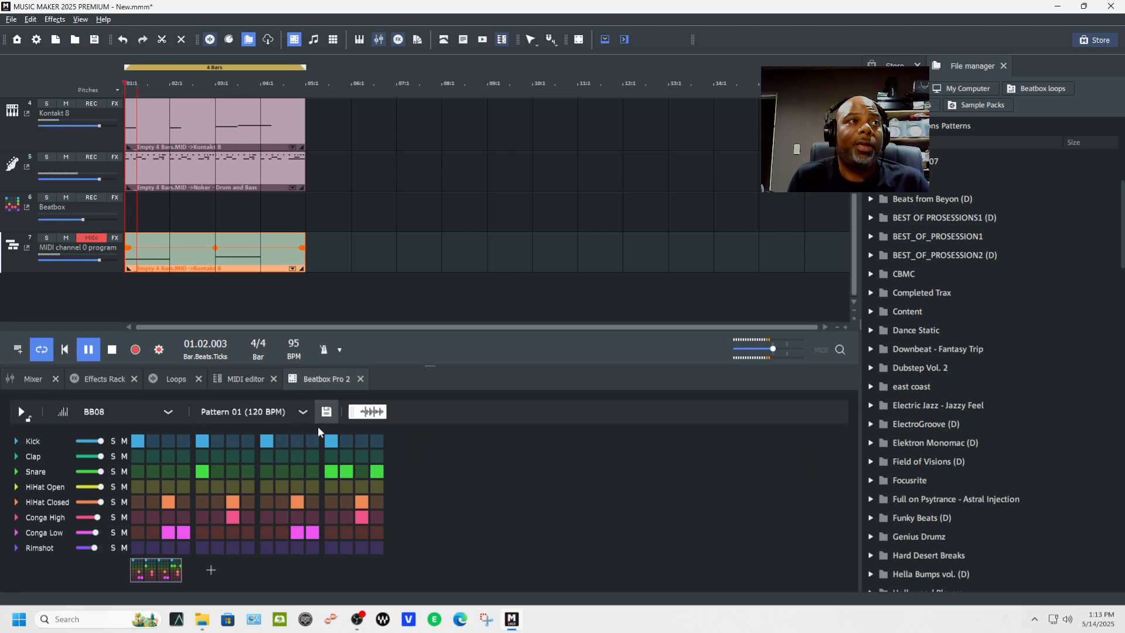
{"action": "key", "text": "space"}
{"action": "left_click", "coordinate": [137, 443]}
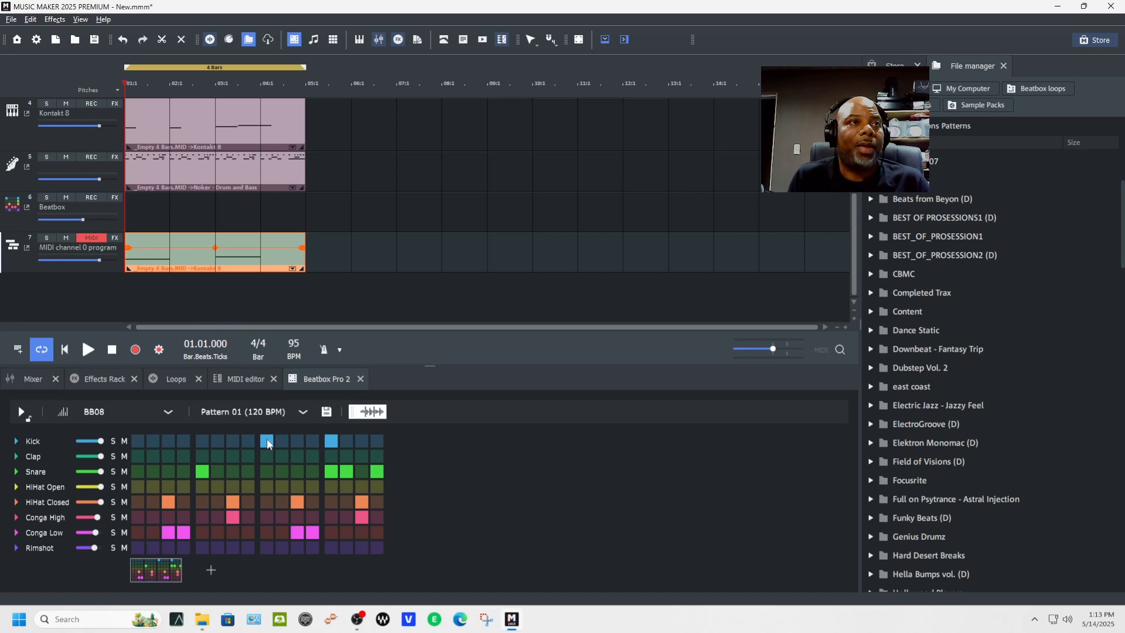
Step: Load Pattern 02 (120 BPM) for the BB08 kit in Beatbox Pro 2
{"action": "left_click", "coordinate": [303, 412]}
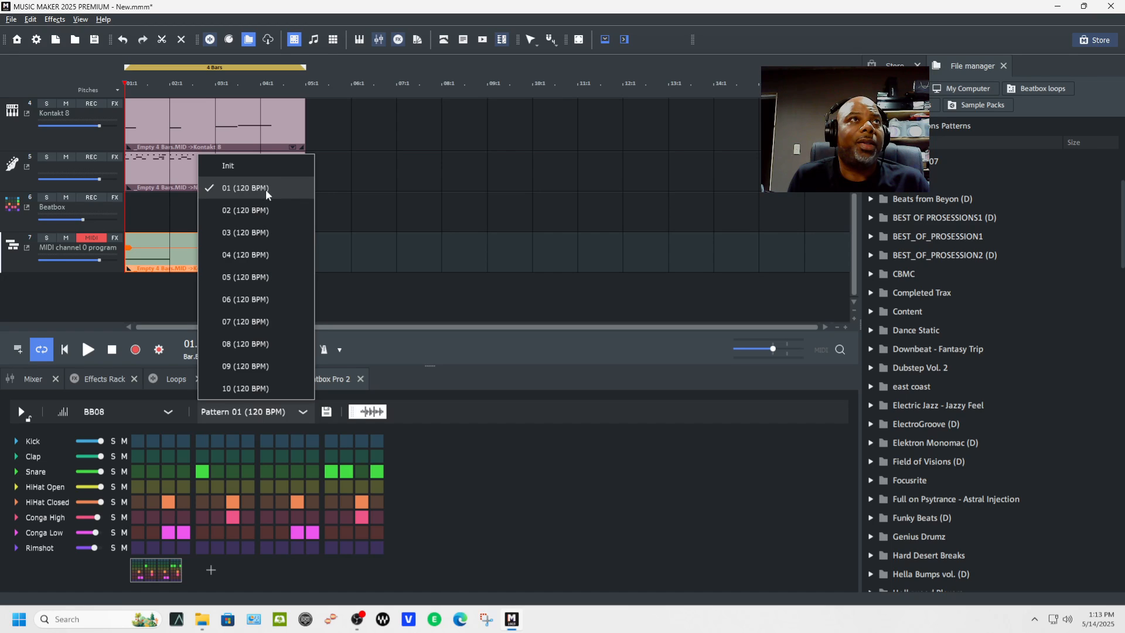
{"action": "left_click", "coordinate": [258, 211]}
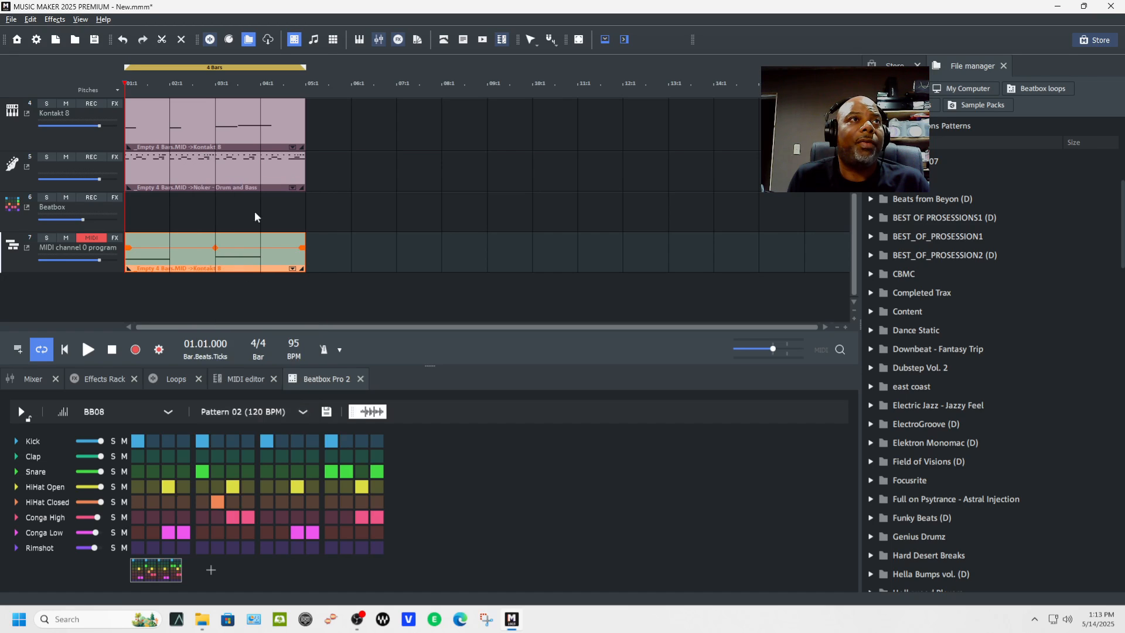
{"action": "left_click", "coordinate": [288, 415]}
{"action": "left_click", "coordinate": [281, 415]}
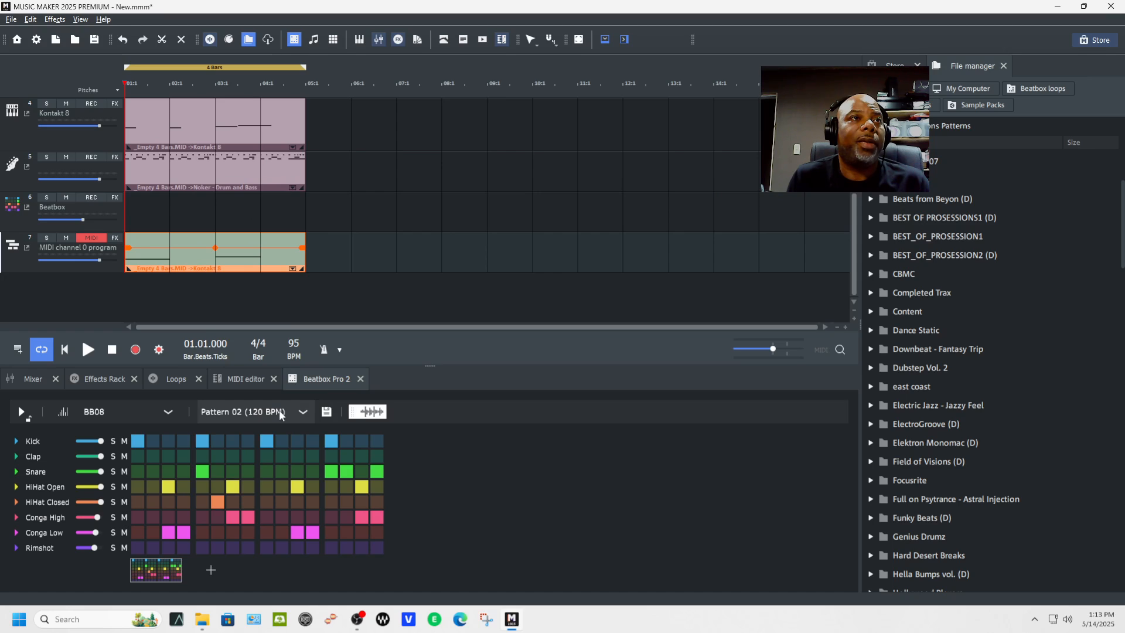
Step: Play the project briefly, stop it and start Beatbox's own preview of Pattern 02
{"action": "key", "text": "space"}
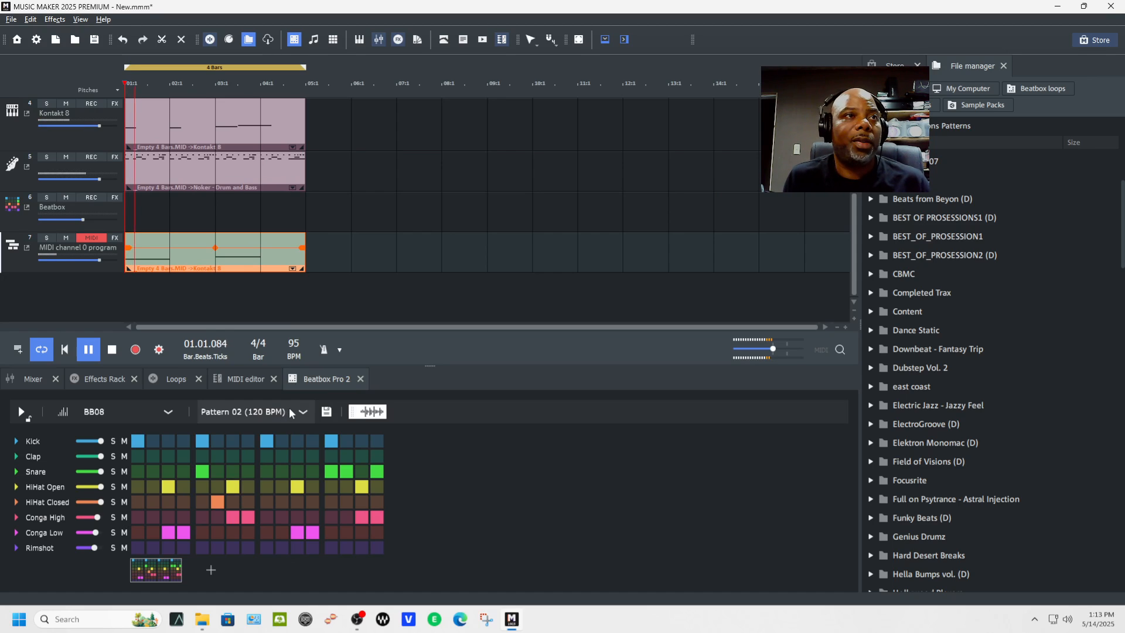
{"action": "key", "text": "space"}
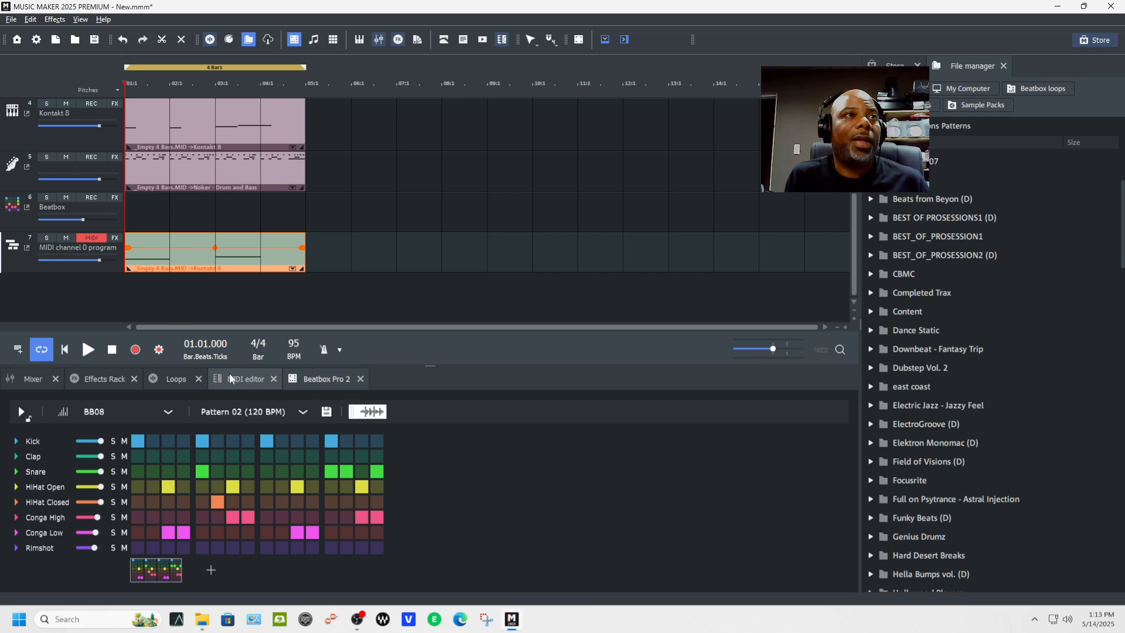
{"action": "left_click", "coordinate": [88, 350]}
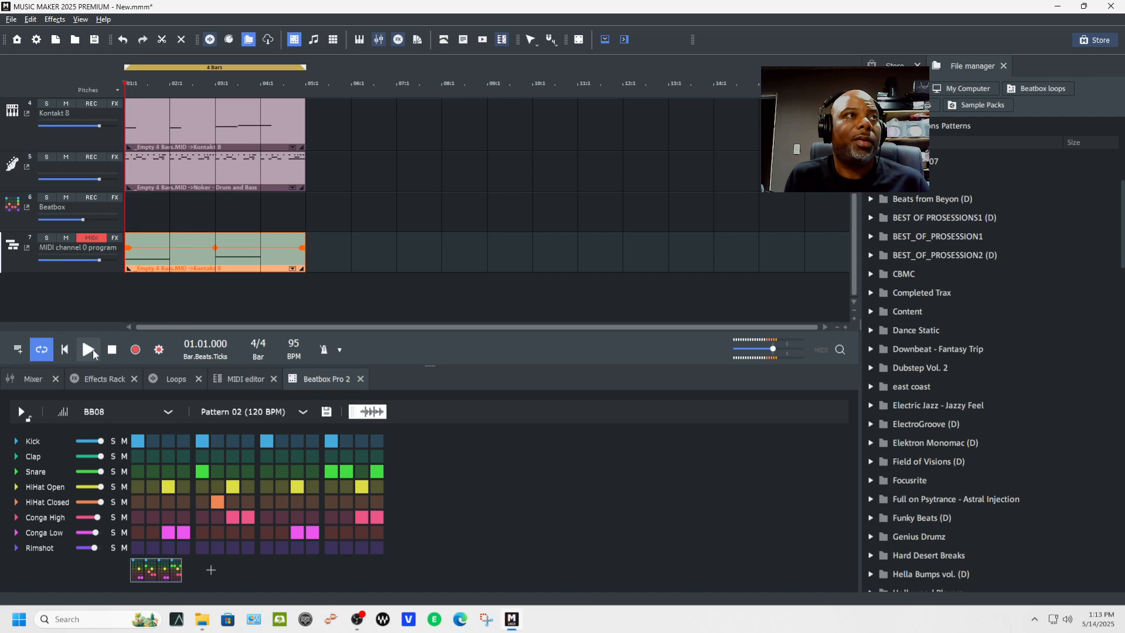
{"action": "left_click", "coordinate": [112, 352]}
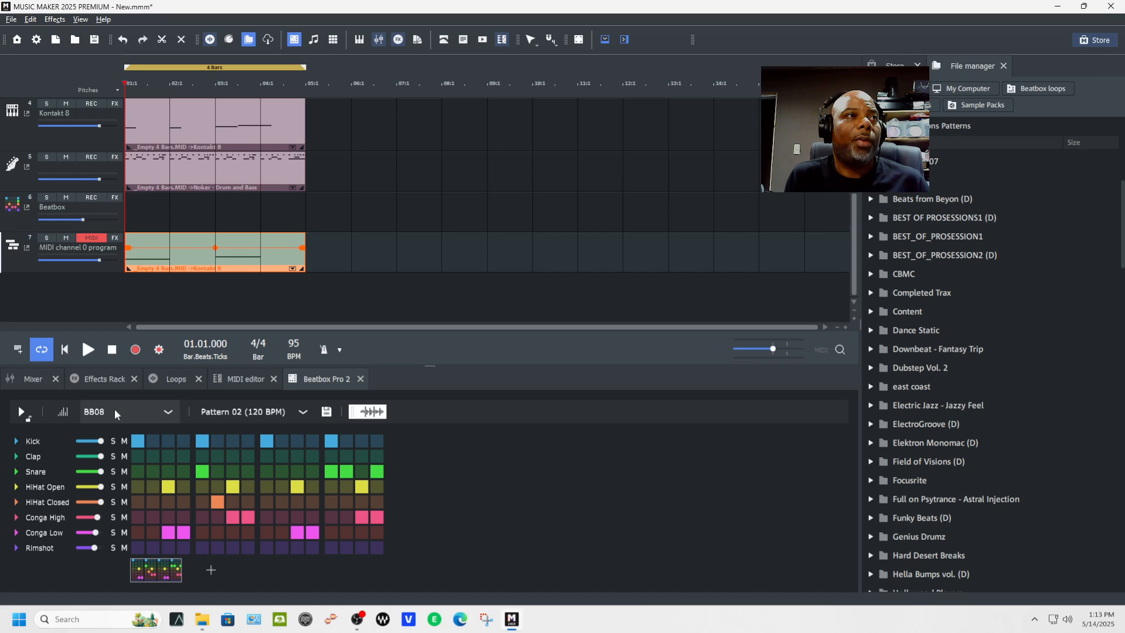
{"action": "left_click", "coordinate": [20, 412]}
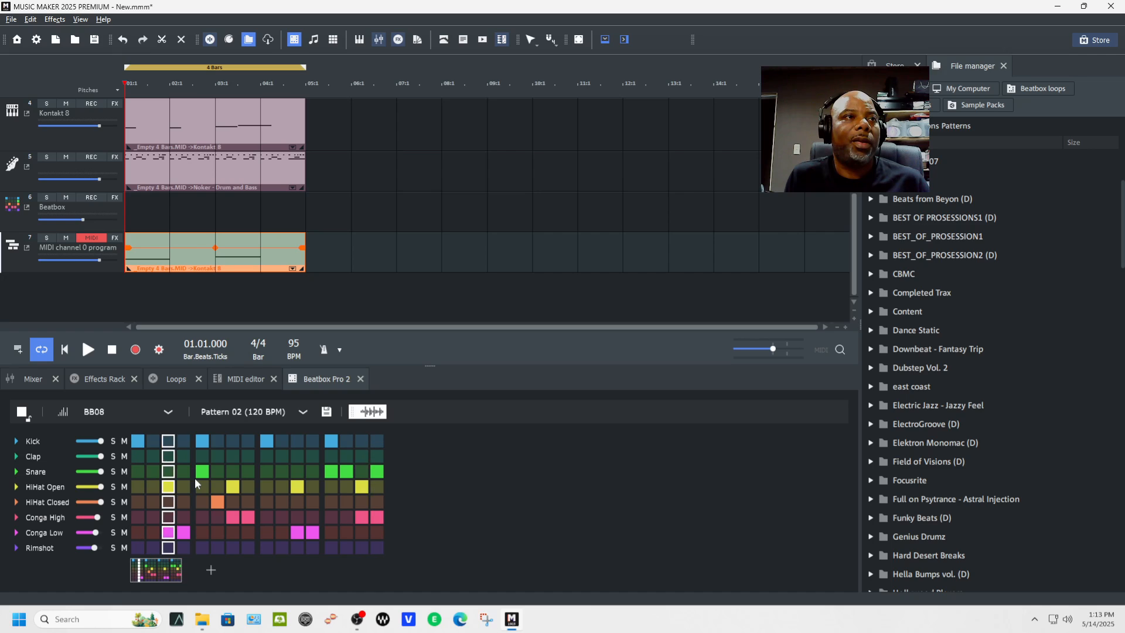
Step: Clear all the Conga Low steps in Pattern 02 while the preview runs
{"action": "left_click", "coordinate": [179, 532]}
{"action": "left_click", "coordinate": [172, 533]}
{"action": "left_click", "coordinate": [286, 533]}
{"action": "left_click", "coordinate": [309, 533]}
{"action": "left_click", "coordinate": [297, 532]}
{"action": "left_click", "coordinate": [284, 535]}
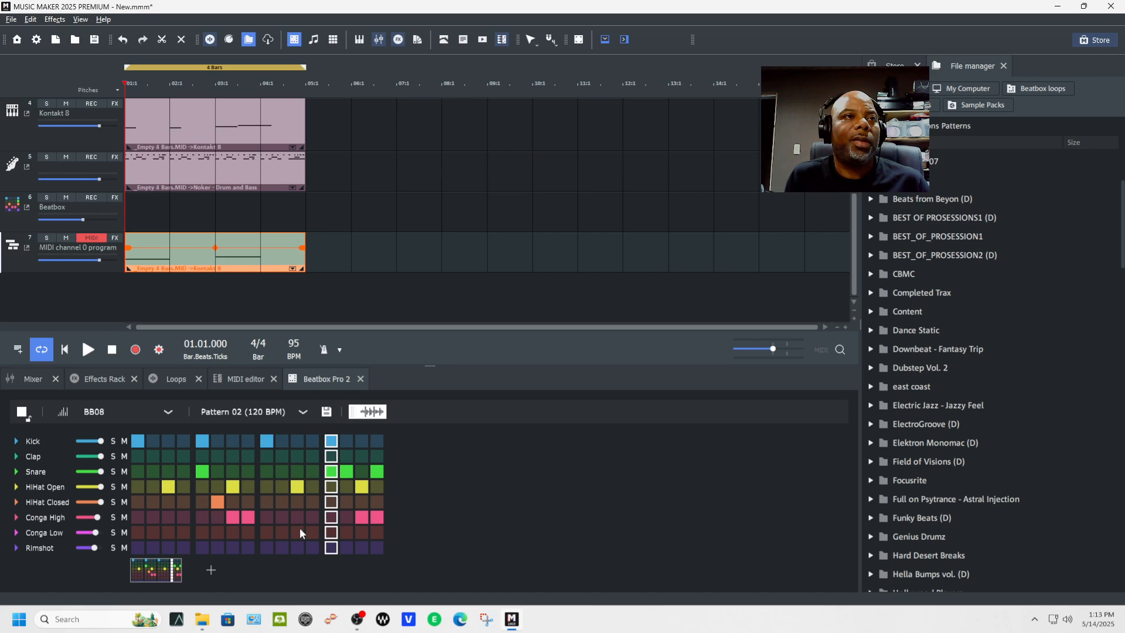
Step: Clear all the Conga High steps in beats 2 and 4 of Pattern 02
{"action": "left_click", "coordinate": [249, 515]}
{"action": "left_click", "coordinate": [238, 515]}
{"action": "left_click", "coordinate": [357, 516]}
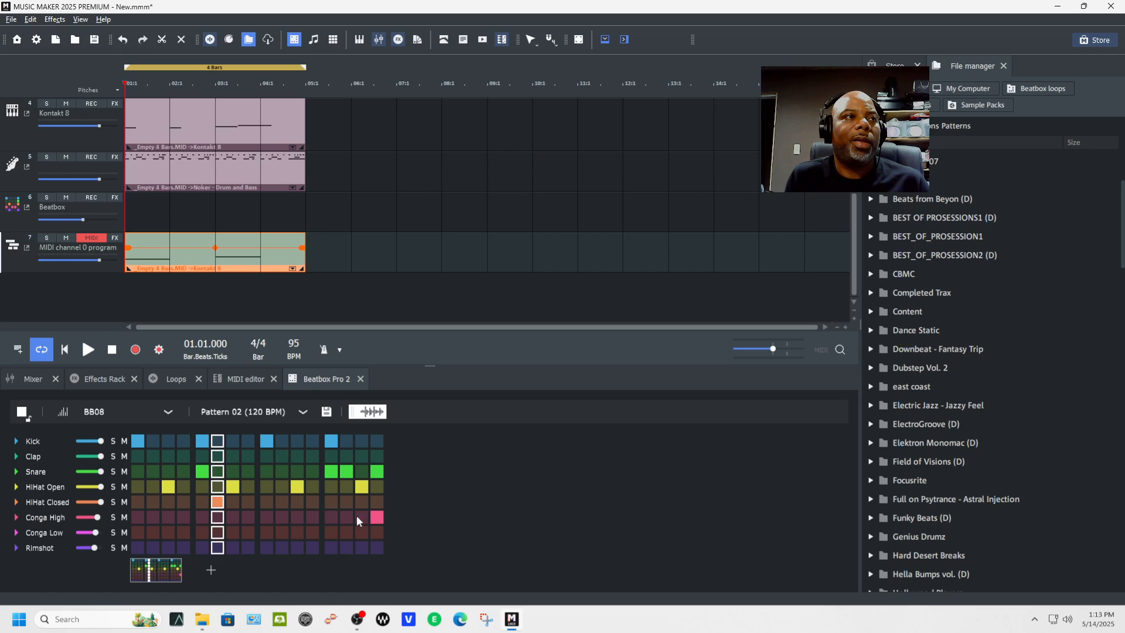
{"action": "left_click", "coordinate": [375, 515]}
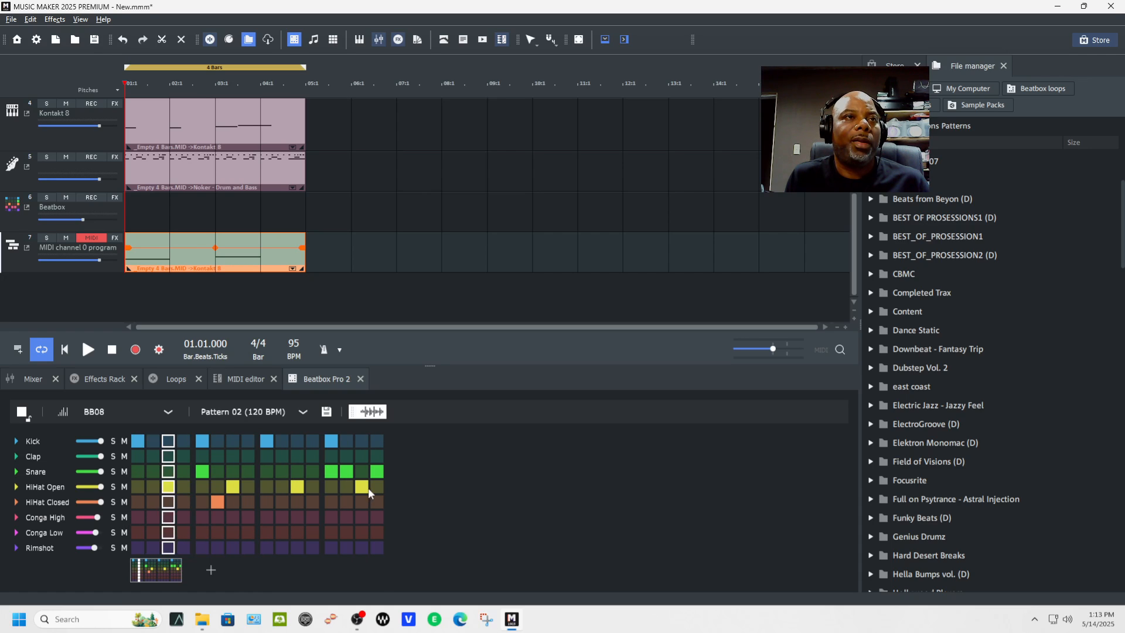
Step: Clear the four HiHat Open steps, one in each beat of Pattern 02
{"action": "left_click", "coordinate": [232, 486]}
{"action": "left_click", "coordinate": [170, 486]}
{"action": "left_click", "coordinate": [297, 487]}
{"action": "left_click", "coordinate": [364, 488]}
Step: Clear all the Snare steps and the single HiHat Closed step, leaving only the kicks in Pattern 02
{"action": "left_click", "coordinate": [375, 474]}
{"action": "left_click", "coordinate": [343, 475]}
{"action": "left_click", "coordinate": [328, 471]}
{"action": "left_click", "coordinate": [202, 471]}
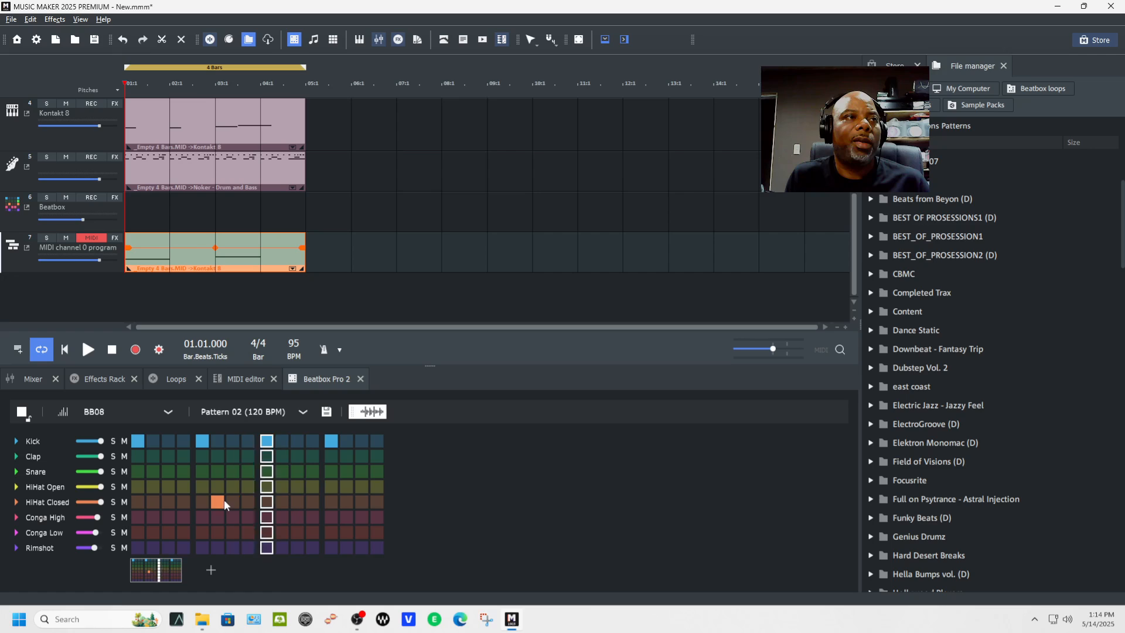
{"action": "left_click", "coordinate": [217, 502]}
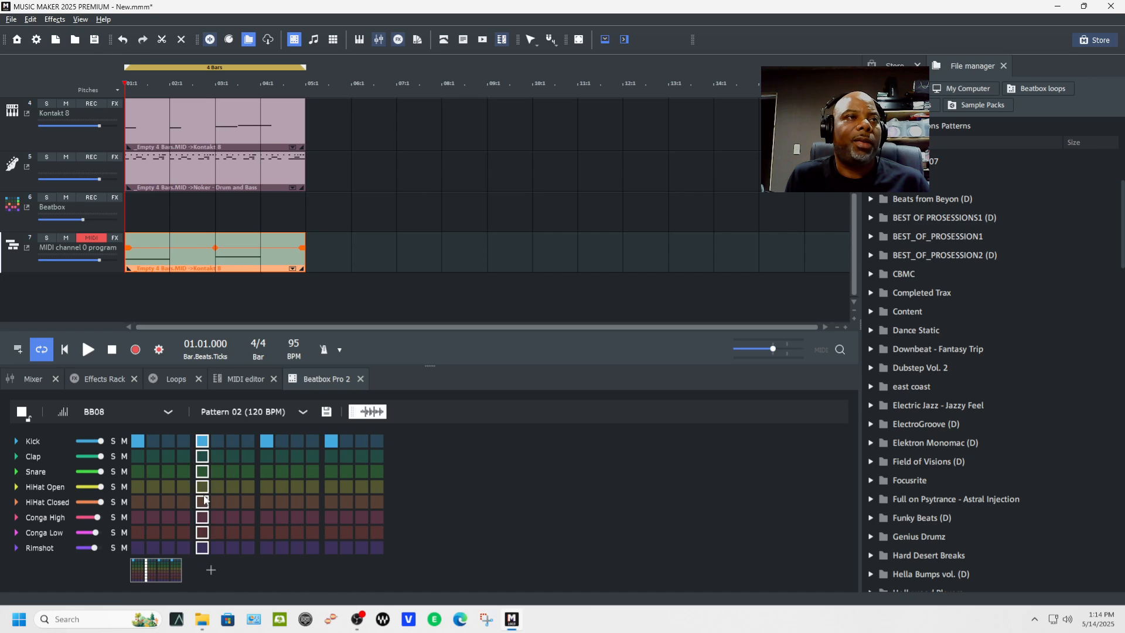
Step: Add HiHat Closed hits on steps 3, 7, 11, 12, 13 and 15 of Pattern 02
{"action": "left_click", "coordinate": [168, 502]}
{"action": "left_click", "coordinate": [233, 501]}
{"action": "left_click", "coordinate": [297, 502]}
{"action": "left_click", "coordinate": [313, 502]}
{"action": "left_click", "coordinate": [331, 501]}
{"action": "left_click", "coordinate": [360, 501]}
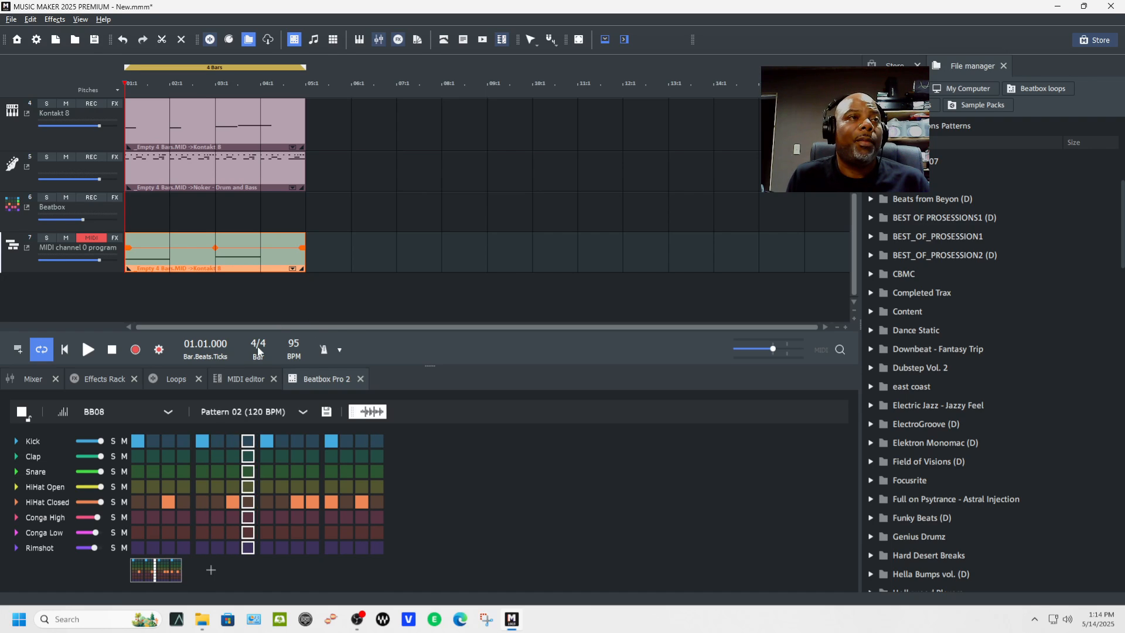
Step: Clear all four Kick steps from Pattern 02, starting arrangement playback along the way
{"action": "left_click", "coordinate": [202, 441]}
{"action": "left_click", "coordinate": [330, 440]}
{"action": "key", "text": "space"}
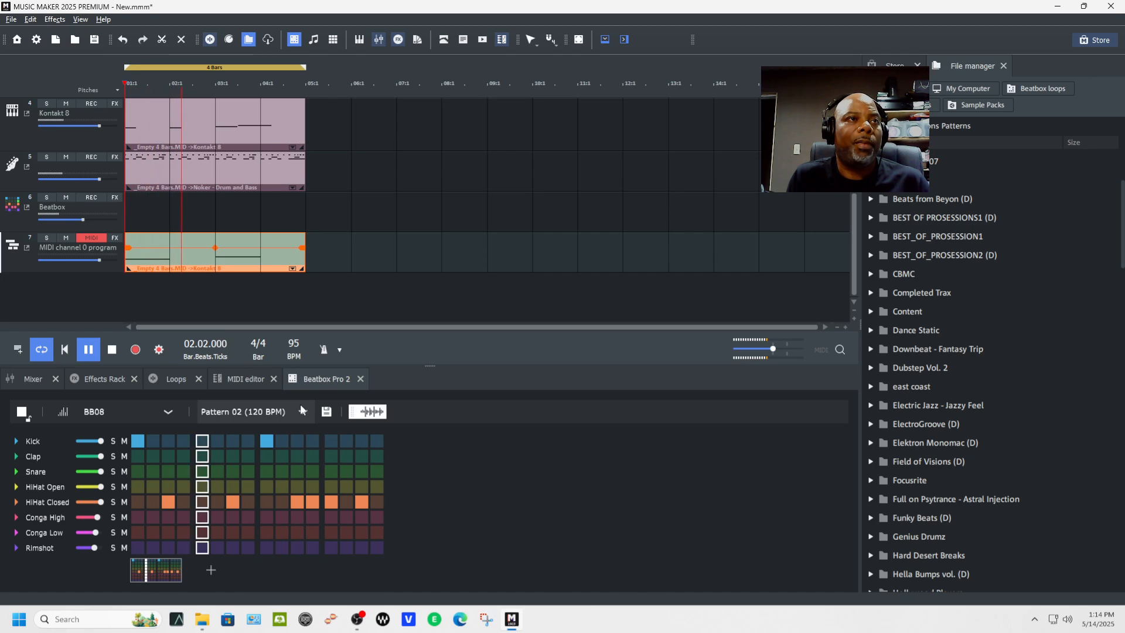
{"action": "left_click", "coordinate": [266, 441]}
{"action": "left_click", "coordinate": [139, 439]}
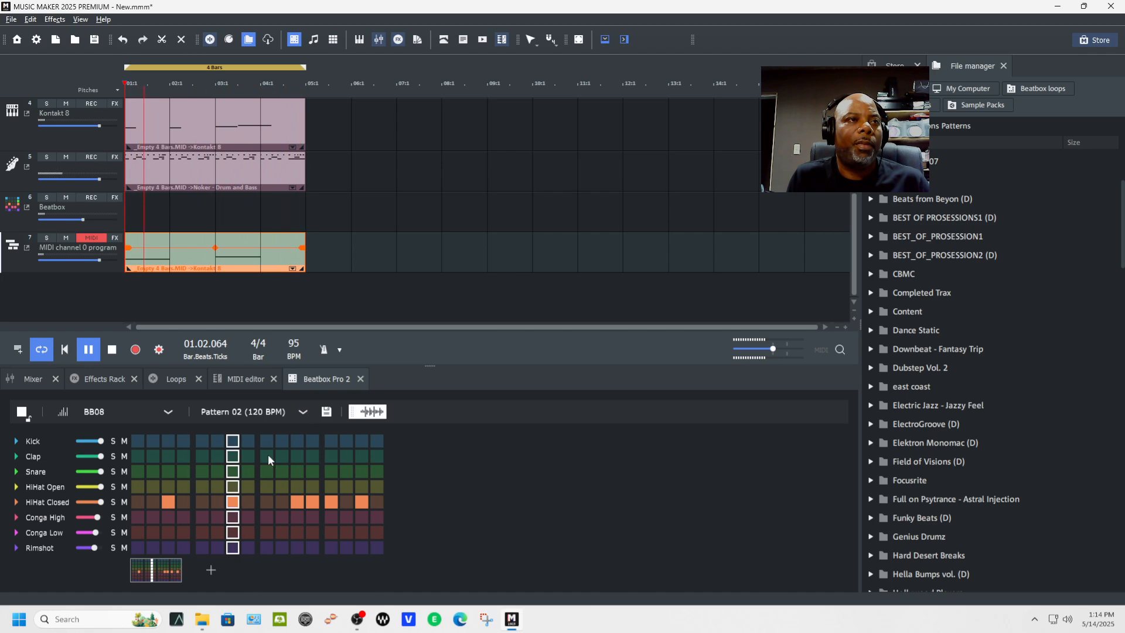
Step: Try Clap hits on steps 13 and 15 of Pattern 02 during playback, remove both and stop playback
{"action": "left_click", "coordinate": [326, 455]}
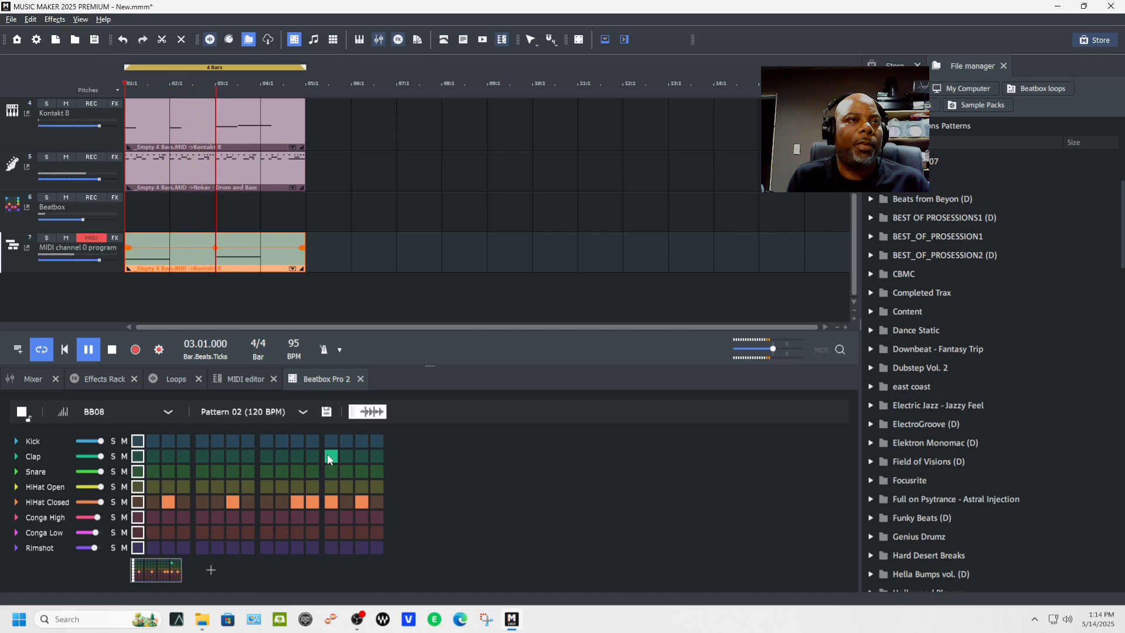
{"action": "left_click", "coordinate": [362, 456]}
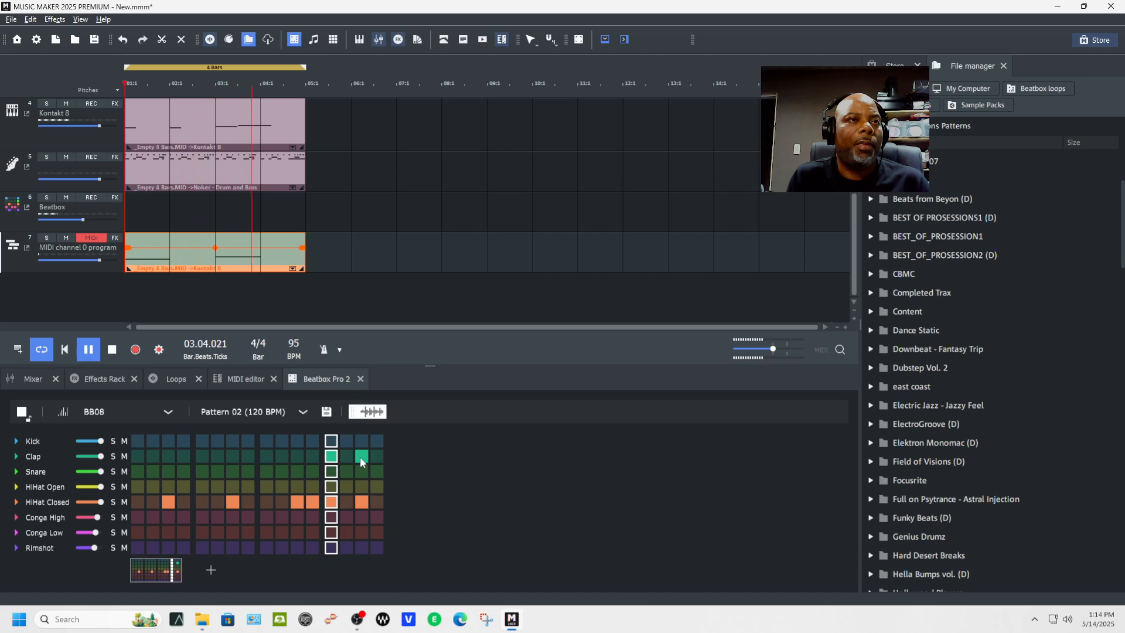
{"action": "left_click", "coordinate": [361, 456]}
{"action": "left_click", "coordinate": [332, 458]}
{"action": "key", "text": "space"}
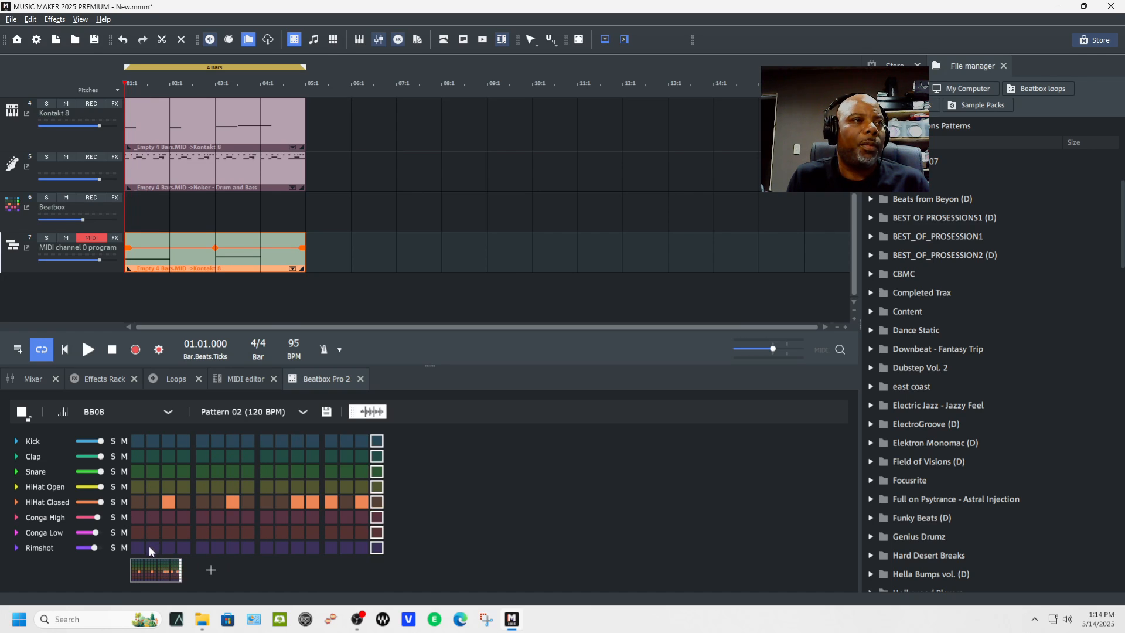
Step: Add Rimshot hits on the first step of beats 2 and 4 in Pattern 02
{"action": "left_click", "coordinate": [201, 548]}
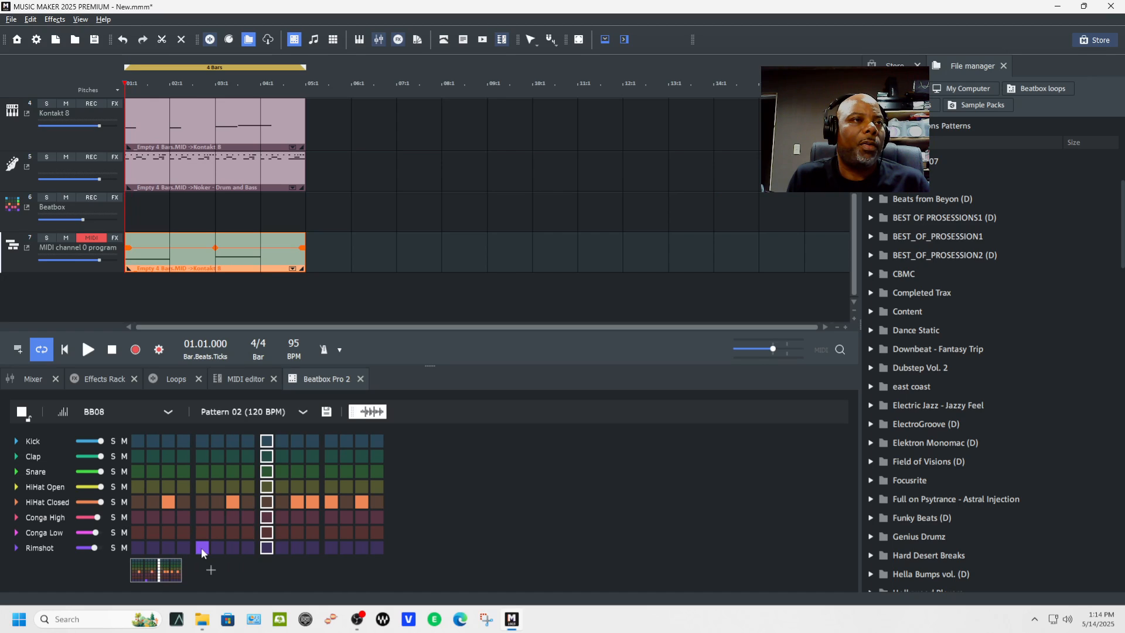
{"action": "left_click", "coordinate": [269, 549]}
{"action": "left_click", "coordinate": [330, 548]}
{"action": "left_click", "coordinate": [264, 548]}
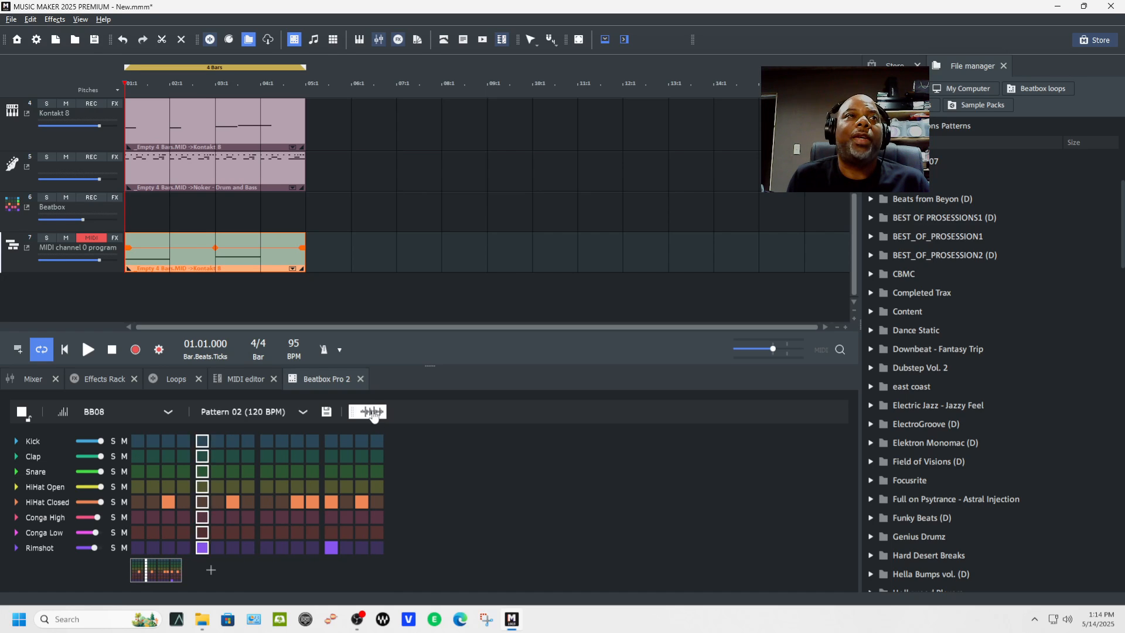
Step: Place the Beatbox pattern as an audio object at bar 1 of track 6 and duplicate it three times to fill four bars
{"action": "left_click_drag", "start_coordinate": [374, 413], "coordinate": [143, 219]}
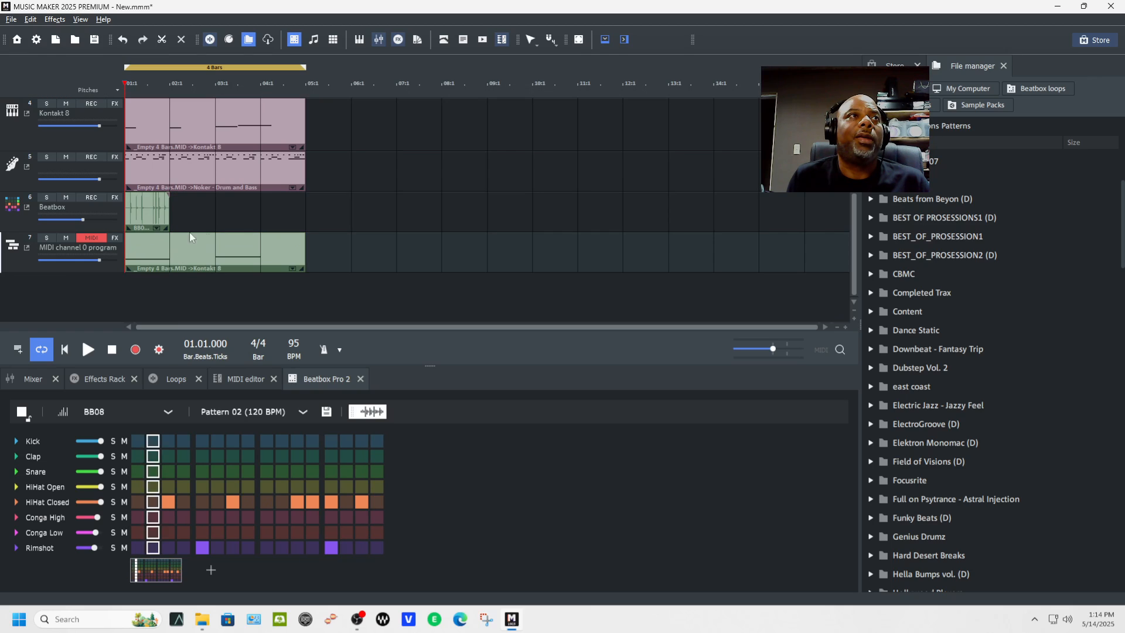
{"action": "left_click", "coordinate": [157, 222]}
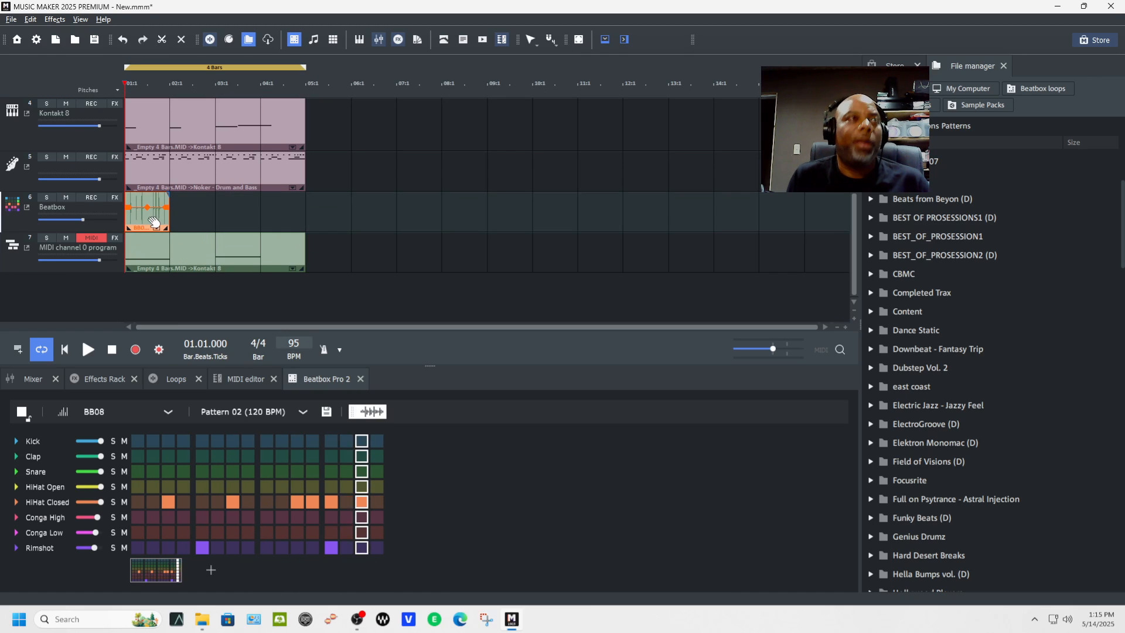
{"action": "key", "text": "ctrl+d"}
{"action": "key", "text": "ctrl+d"}
{"action": "key", "text": "ctrl+d"}
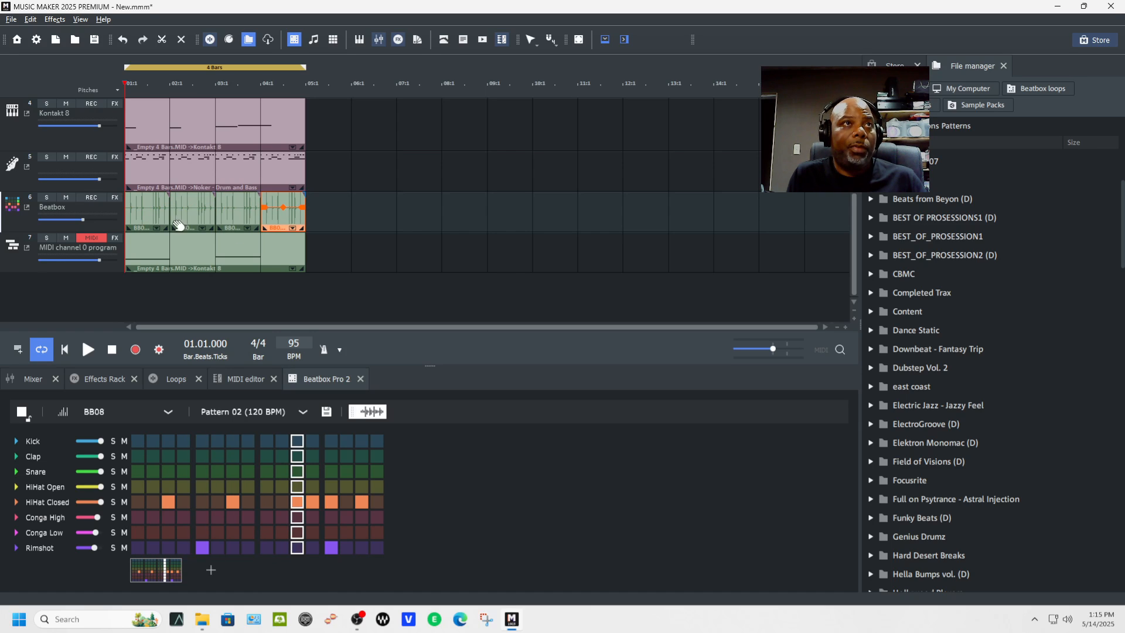
Step: Play back the four-bar loop with the new Beatbox part, stop it and turn off the Beatbox pattern preview
{"action": "key", "text": "space"}
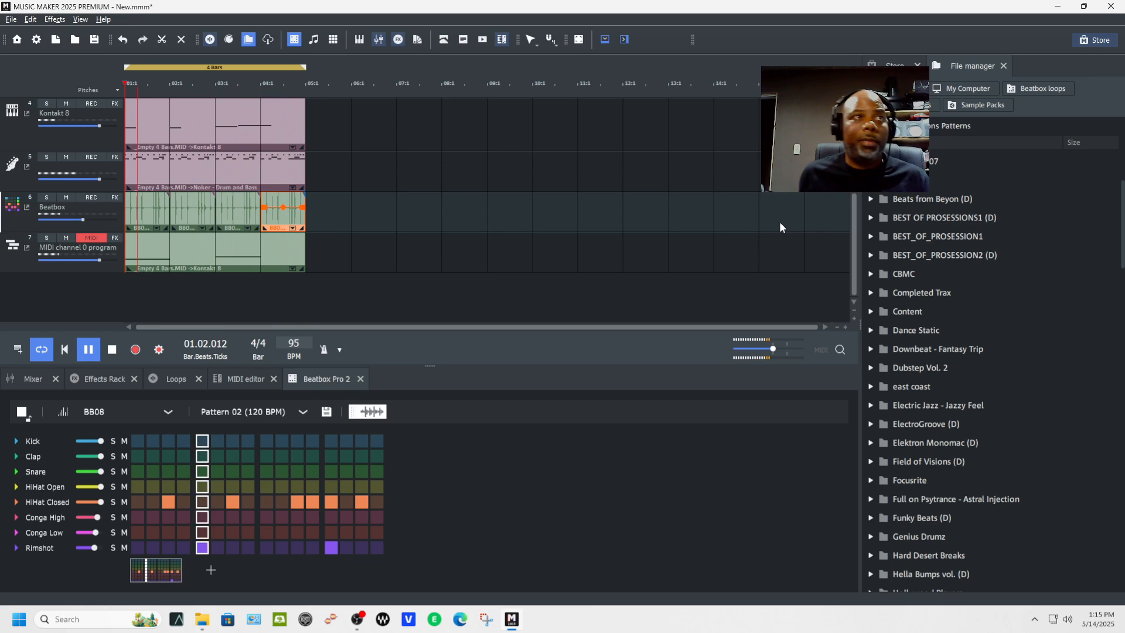
{"action": "key", "text": "space"}
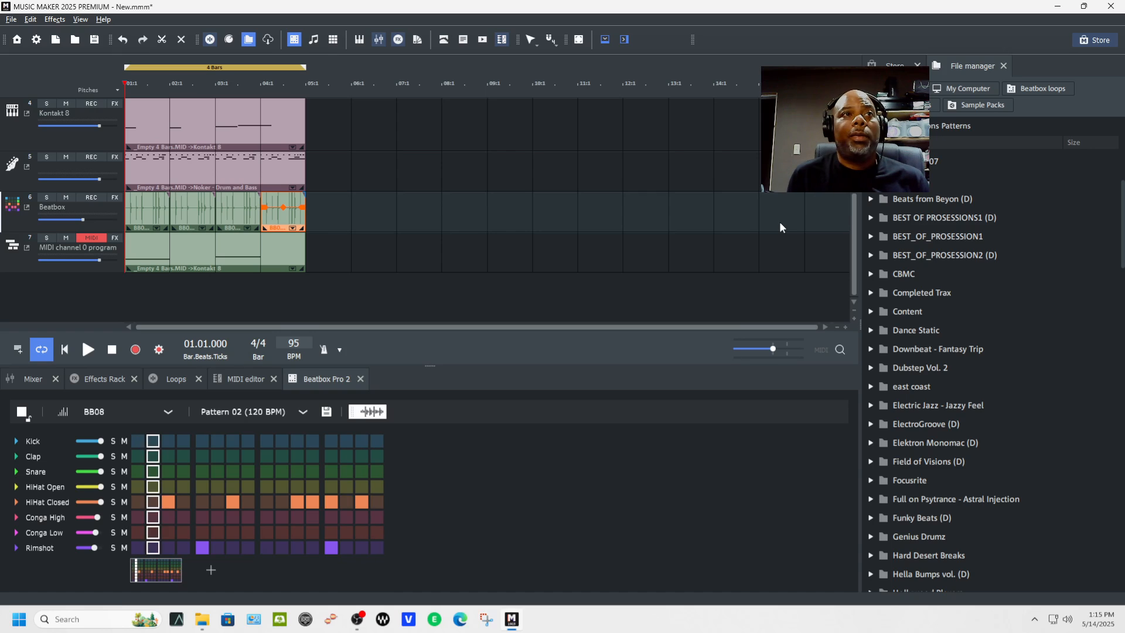
{"action": "left_click", "coordinate": [23, 413]}
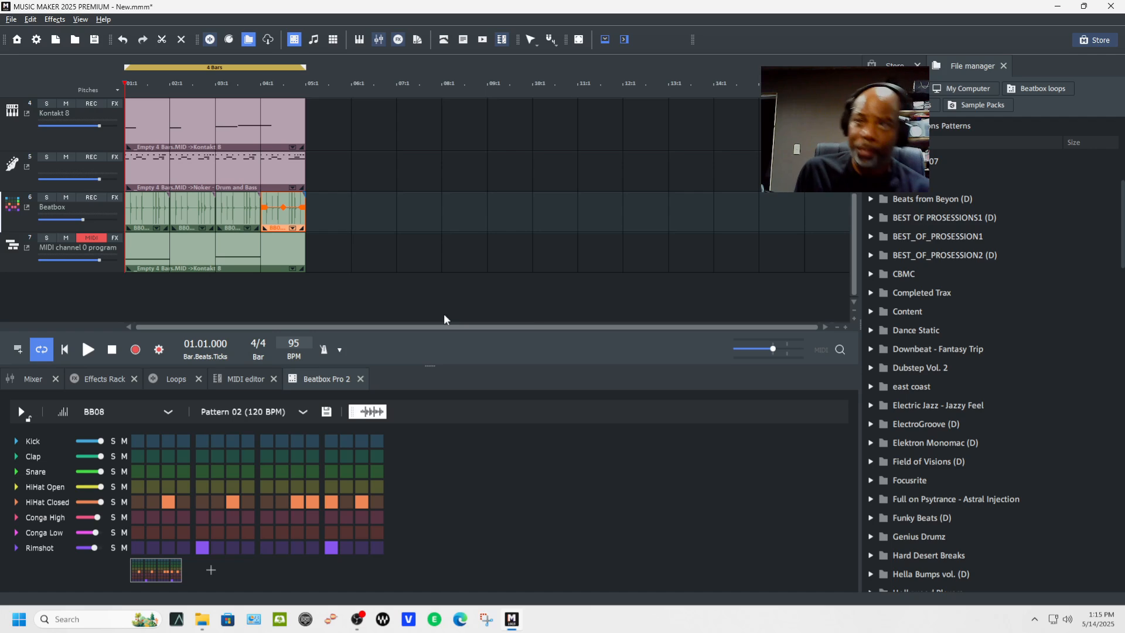
Step: Reduce the arranger's track height to show more tracks and select the Noker - Drum and Bass object on track 5
{"action": "scroll", "coordinate": [597, 274], "scroll_direction": "up", "scroll_amount": 3}
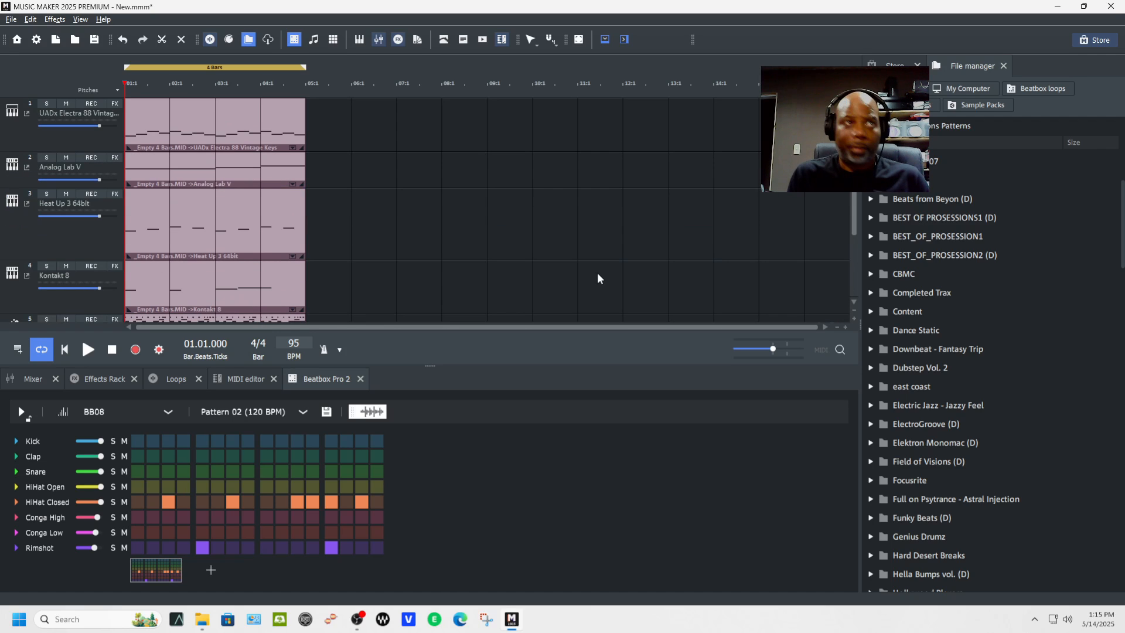
{"action": "left_click", "coordinate": [852, 311]}
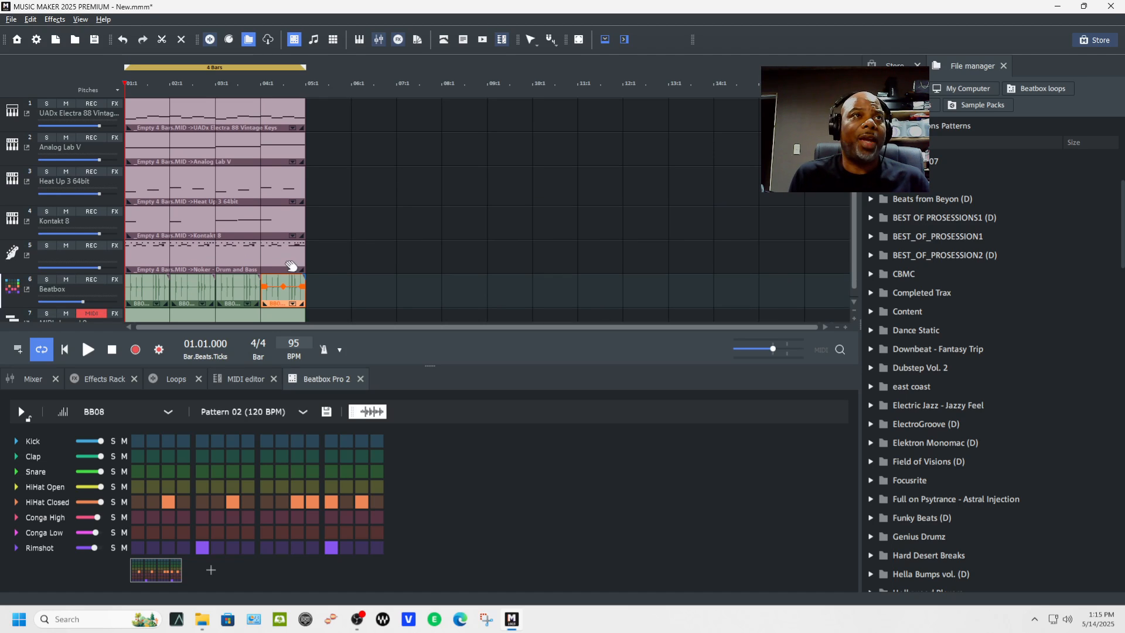
{"action": "left_click", "coordinate": [245, 262]}
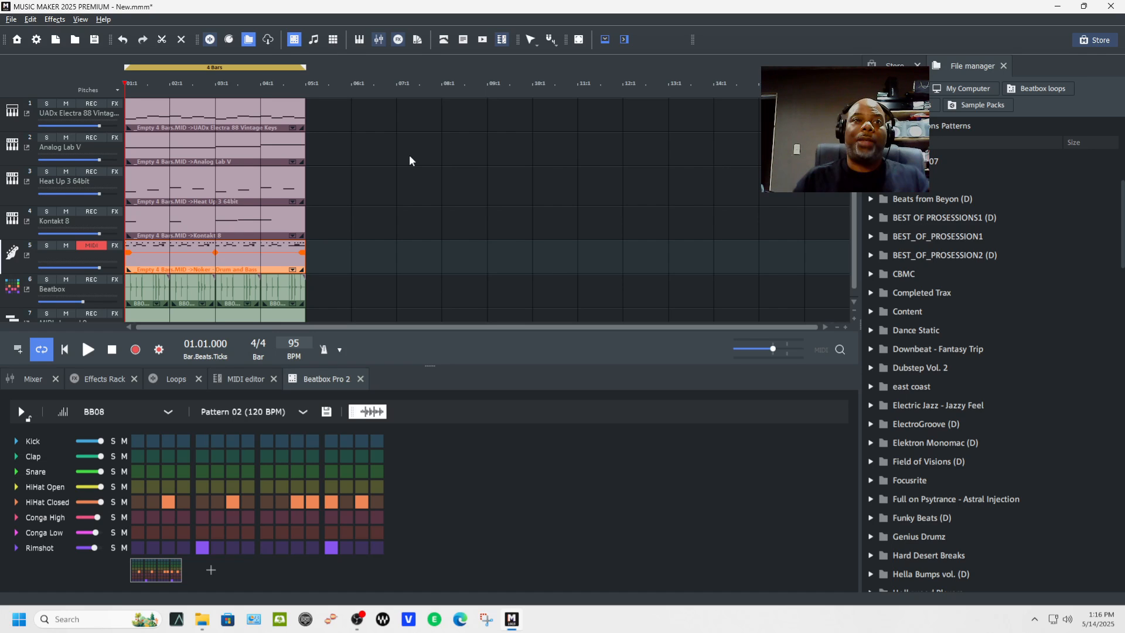
Step: Switch to Edge, review the Music Maker 2025 Ultimate page and edition choices on magix.com, and close the browser
{"action": "left_click", "coordinate": [461, 623]}
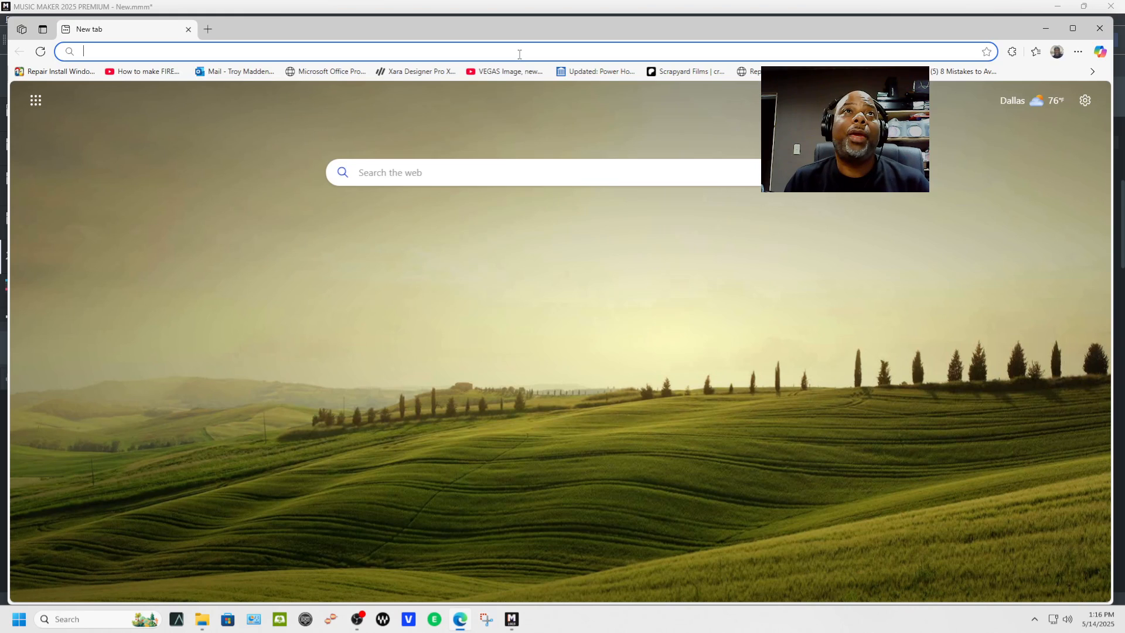
{"action": "left_click", "coordinate": [519, 54]}
{"action": "type", "text": "magi"}
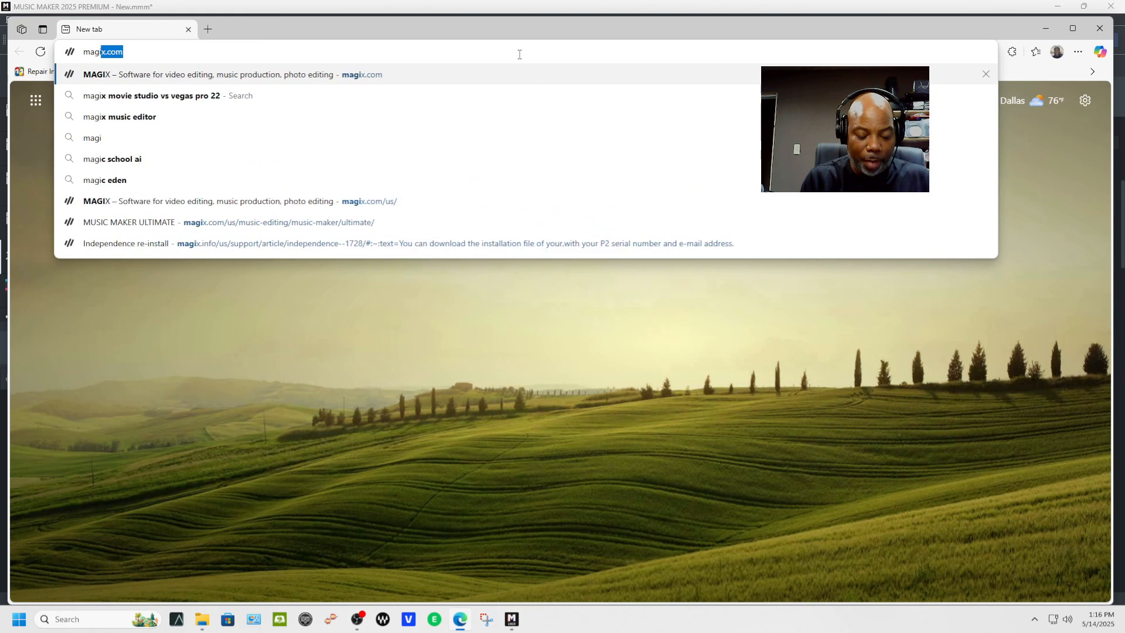
{"action": "key", "text": "Return"}
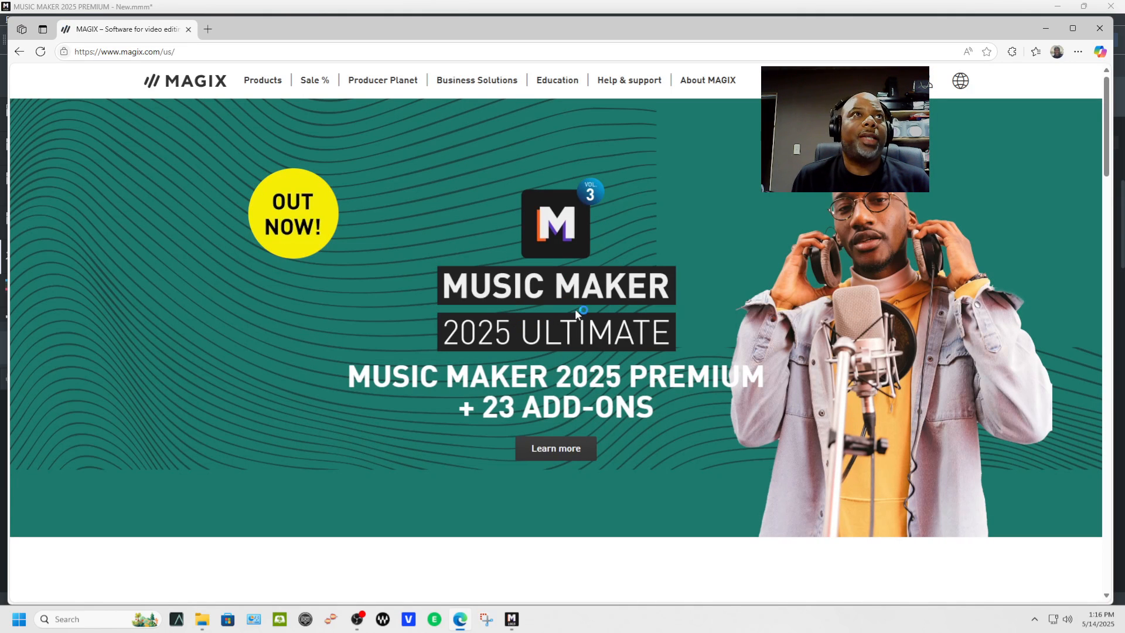
{"action": "left_click", "coordinate": [580, 450]}
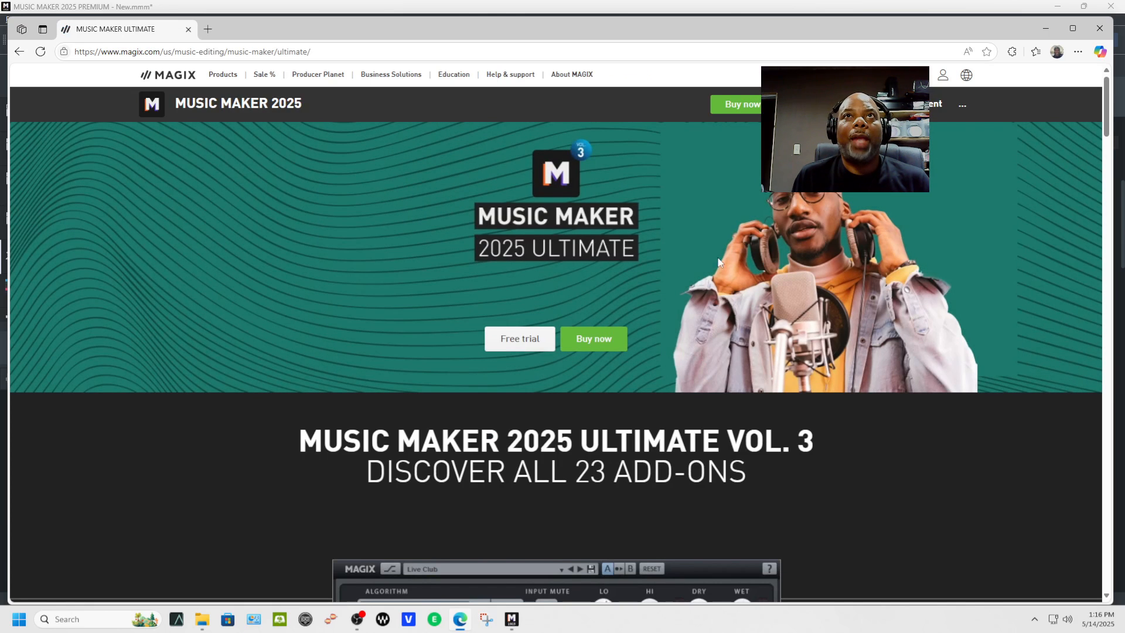
{"action": "left_click", "coordinate": [755, 107]}
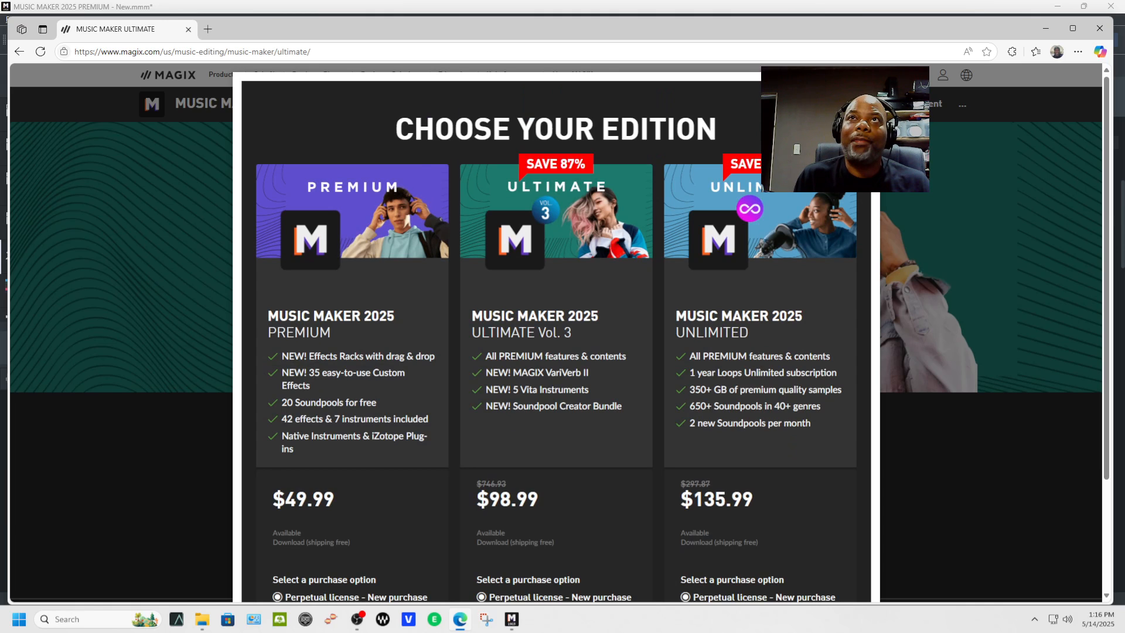
{"action": "left_click", "coordinate": [1049, 74]}
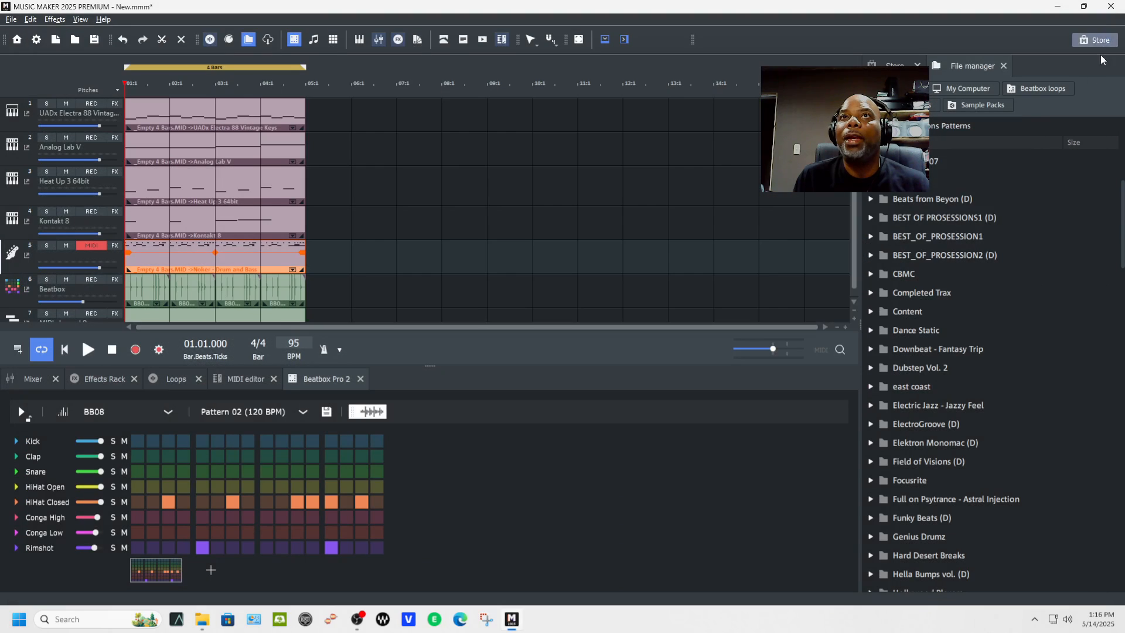
{"action": "left_click", "coordinate": [1100, 28]}
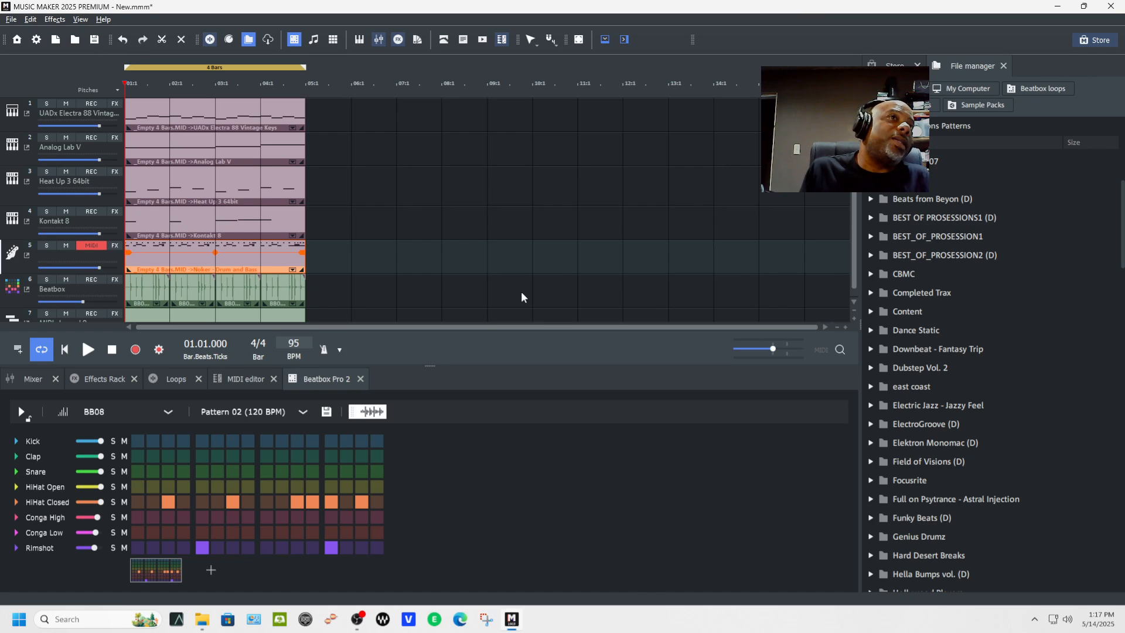
Step: Listen to the start of the four-bar arrangement and look over the lower tracks
{"action": "key", "text": "space"}
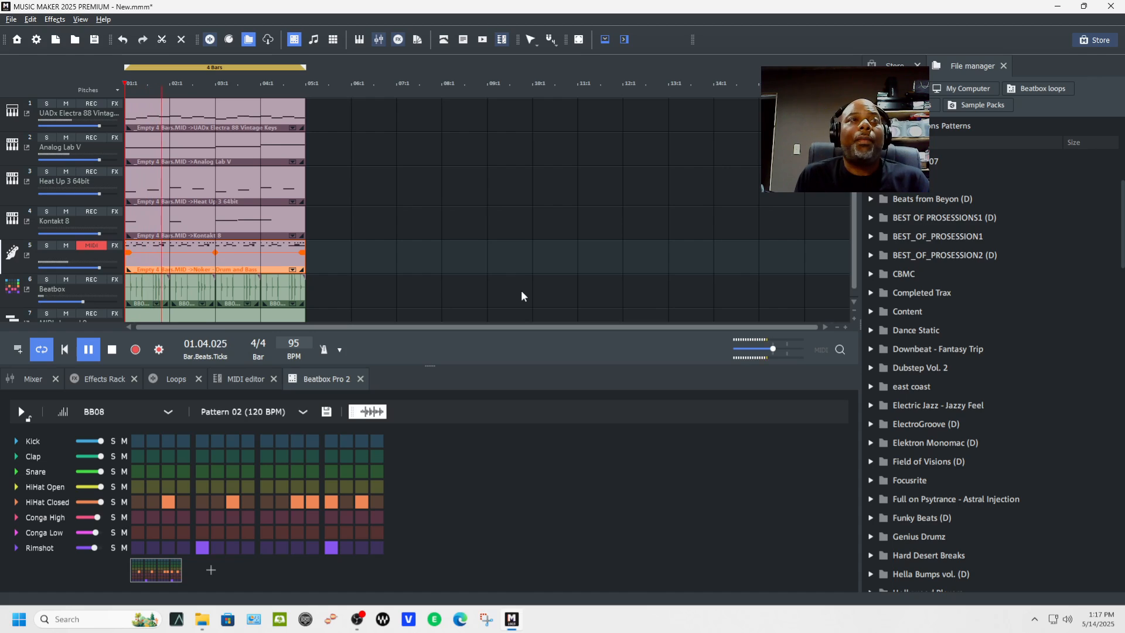
{"action": "key", "text": "space"}
{"action": "scroll", "coordinate": [806, 200], "scroll_direction": "down", "scroll_amount": 1}
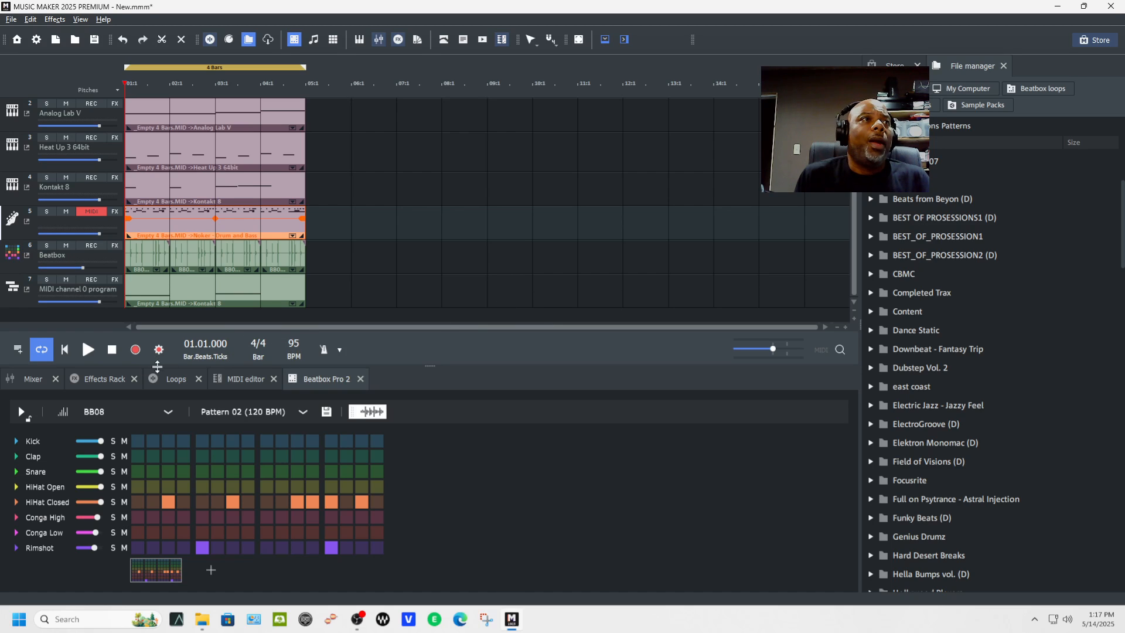
{"action": "right_click", "coordinate": [35, 317]}
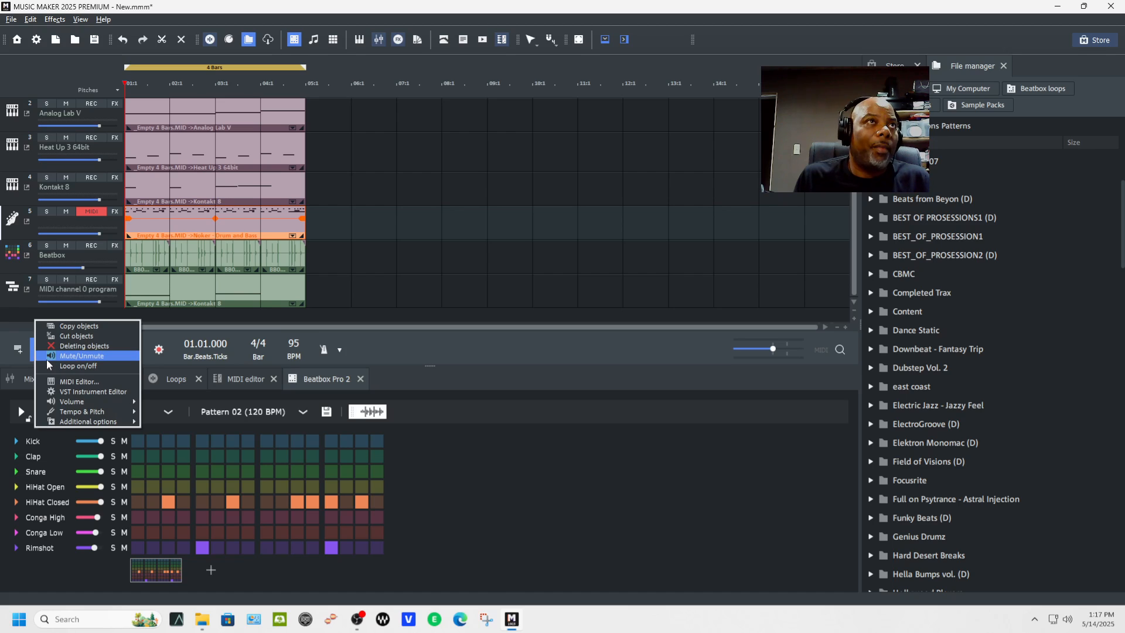
{"action": "left_click", "coordinate": [417, 291]}
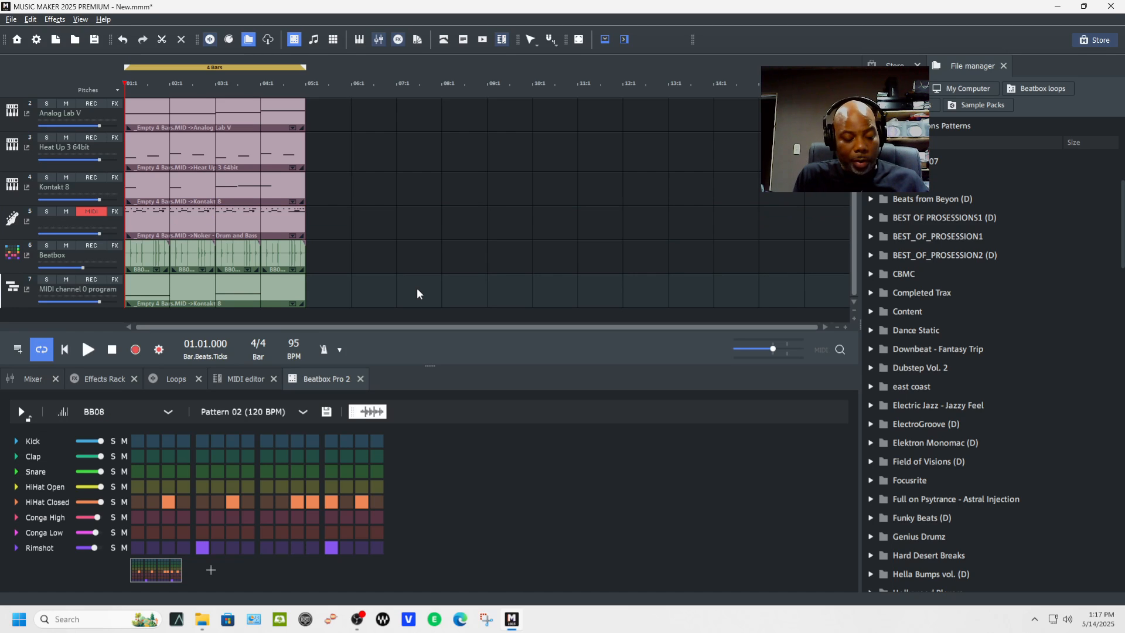
Step: Duplicate all objects in the arrangement three times and extend the loop range to 16 bars
{"action": "key", "text": "ctrl+a"}
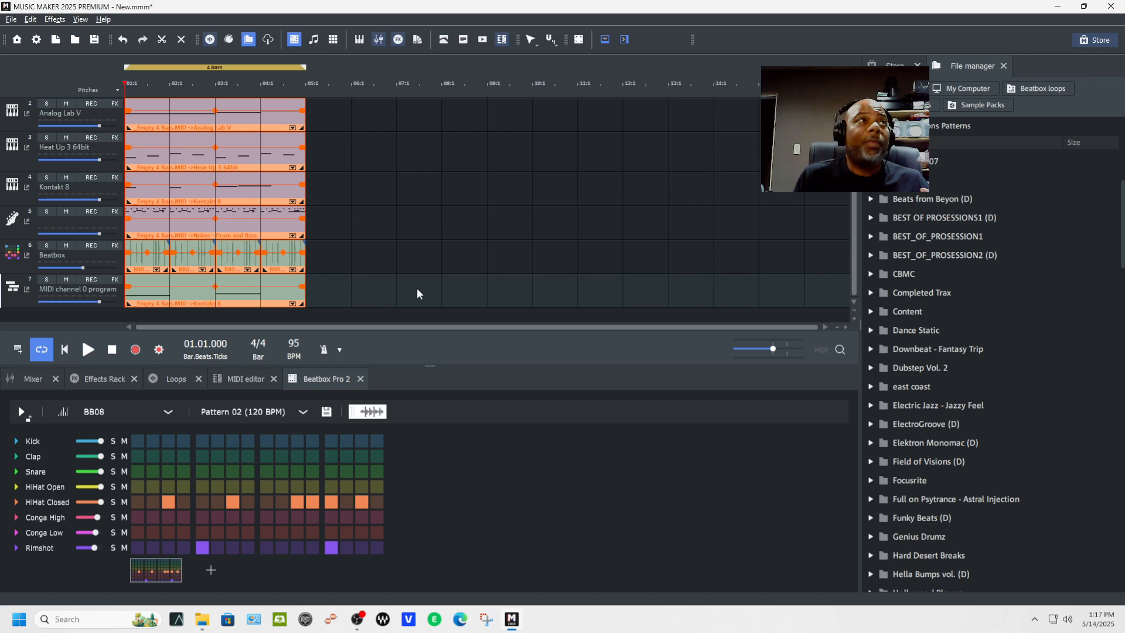
{"action": "key", "text": "ctrl+d"}
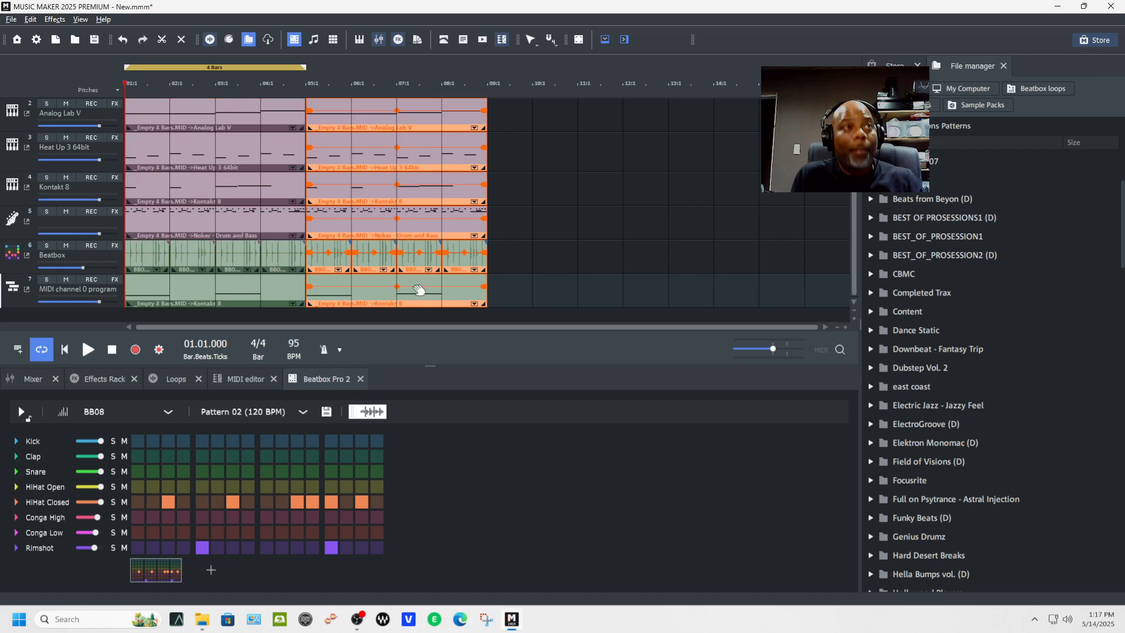
{"action": "key", "text": "ctrl+d"}
{"action": "key", "text": "ctrl+d"}
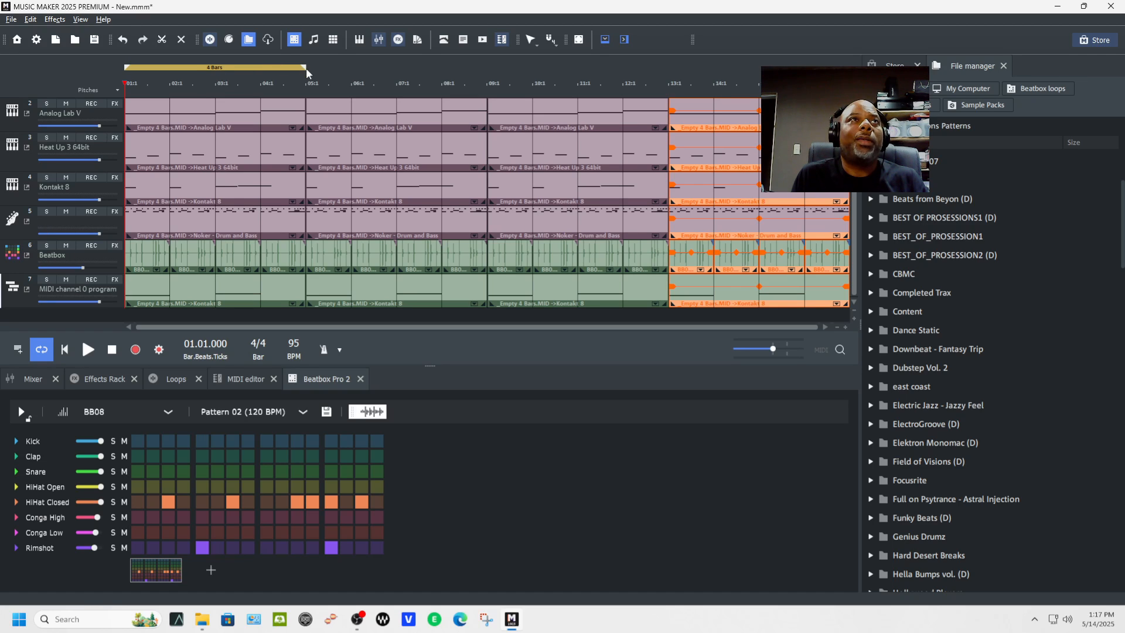
{"action": "left_click_drag", "start_coordinate": [306, 68], "coordinate": [850, 68]}
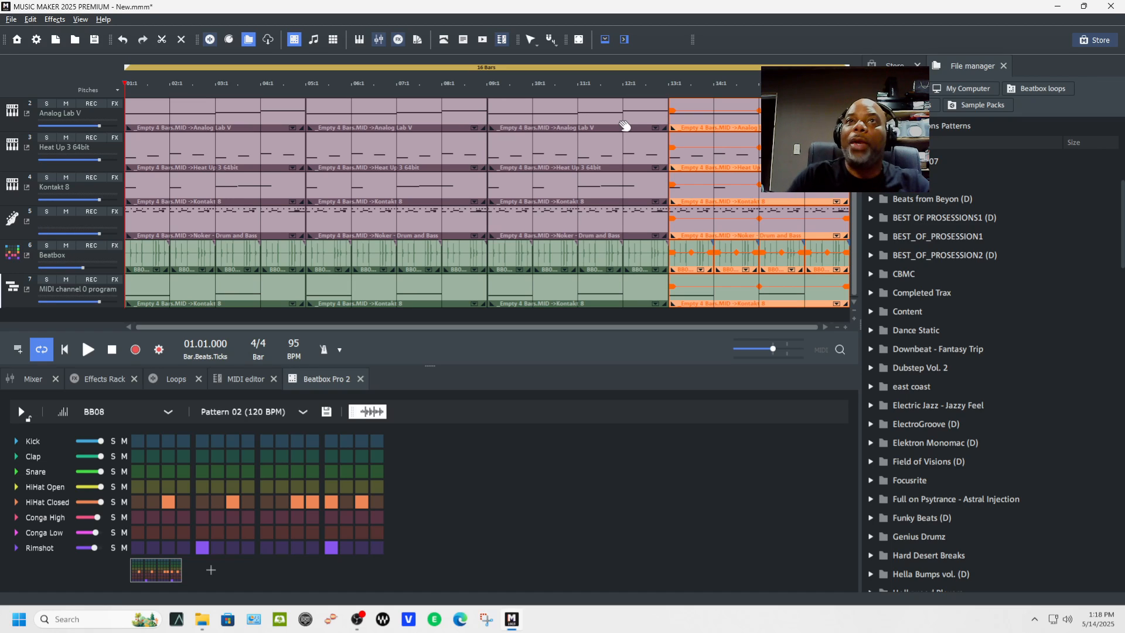
Step: Play the start of the 16-bar arrangement and select the second Heat Up 3 64bit object on track 3
{"action": "key", "text": "space"}
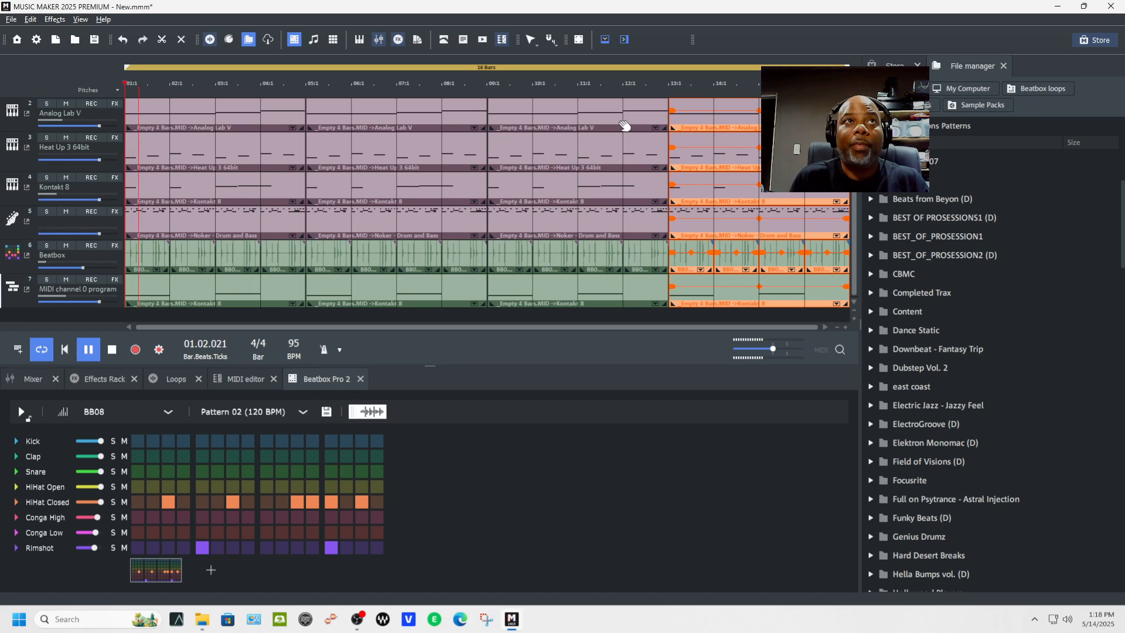
{"action": "key", "text": "space"}
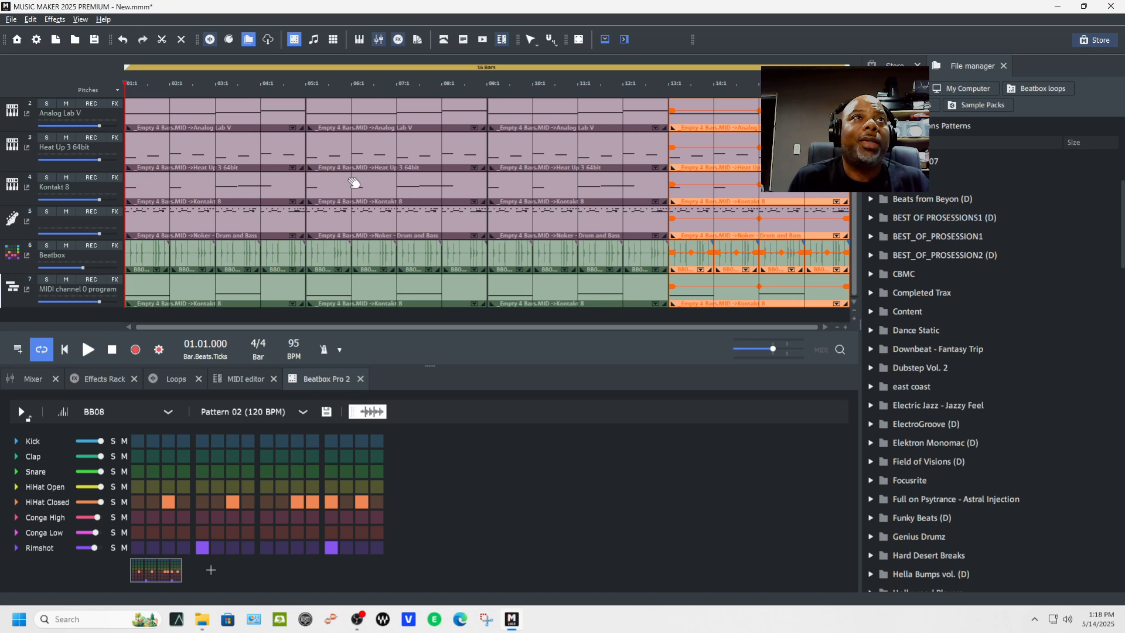
{"action": "left_click", "coordinate": [355, 183]}
{"action": "left_click", "coordinate": [384, 154]}
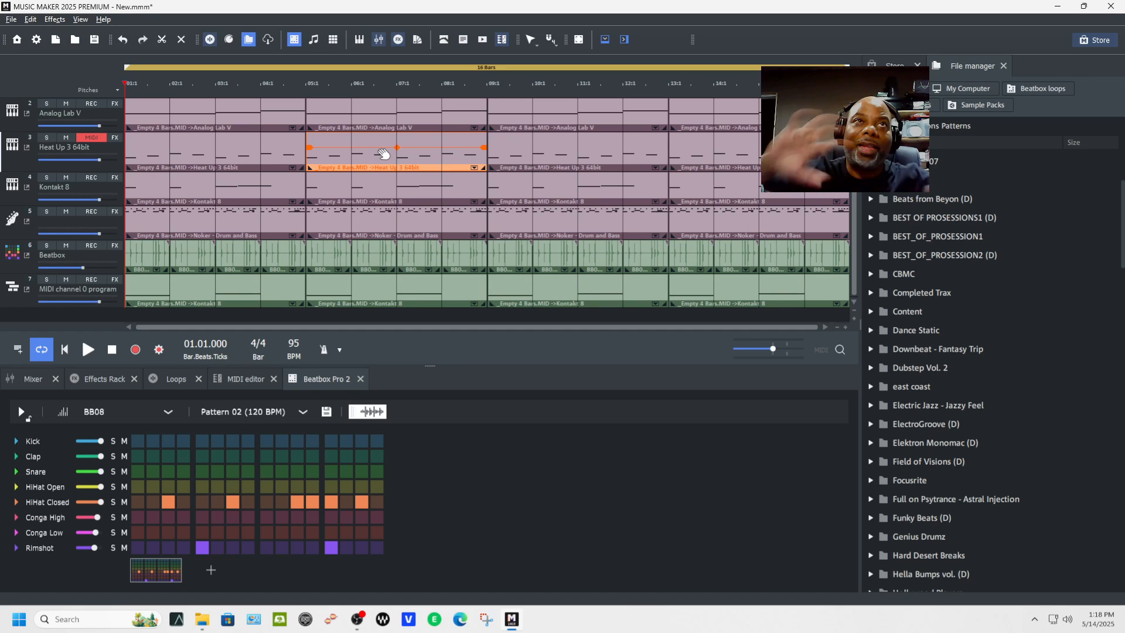
Step: Delete the second Heat Up 3 64bit object on track 3 and listen to the arrangement from bar 4
{"action": "key", "text": "Delete"}
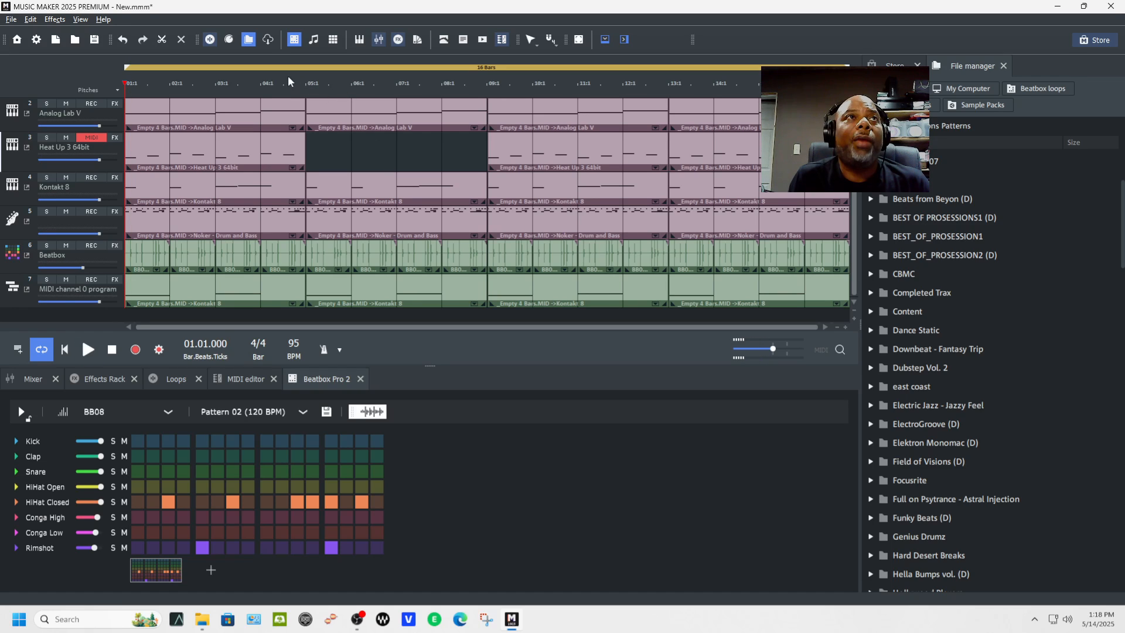
{"action": "left_click", "coordinate": [262, 83]}
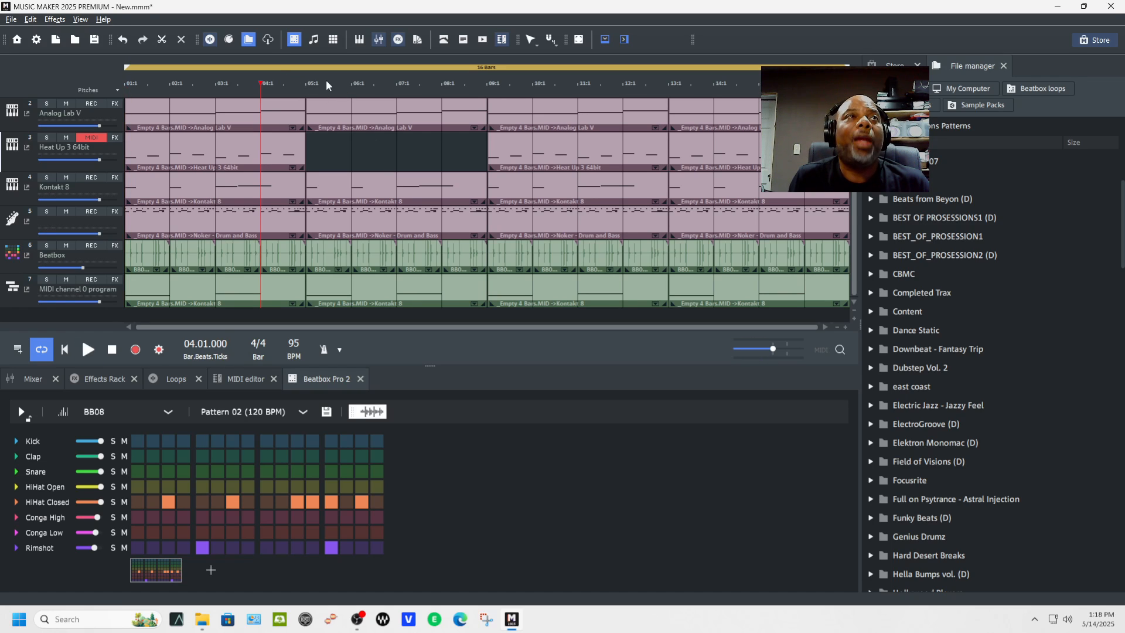
{"action": "key", "text": "space"}
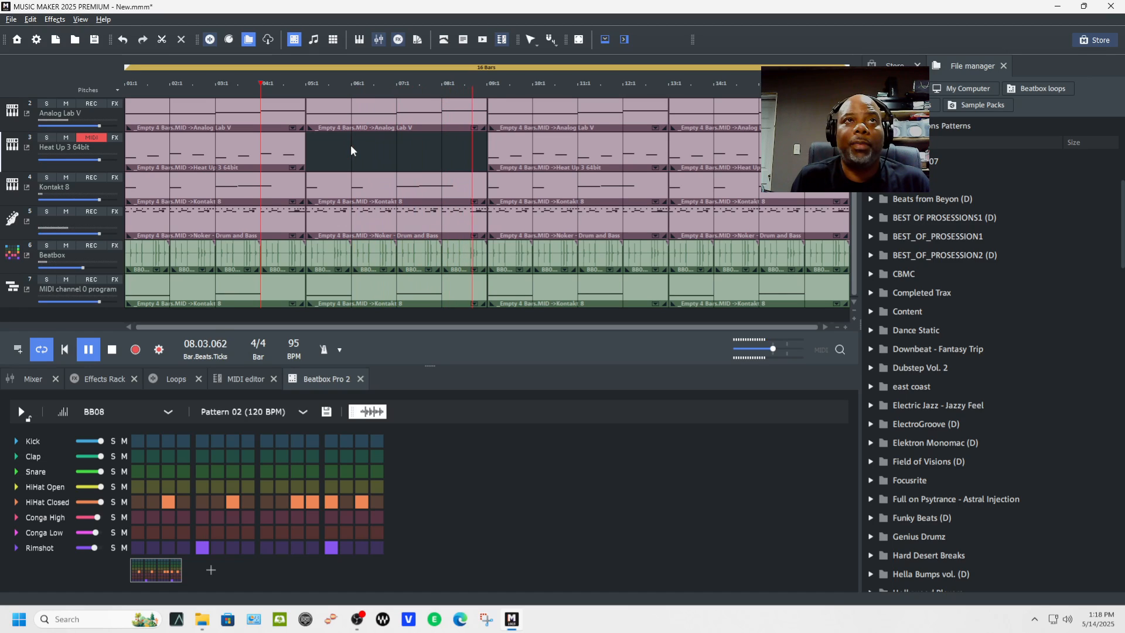
{"action": "key", "text": "space"}
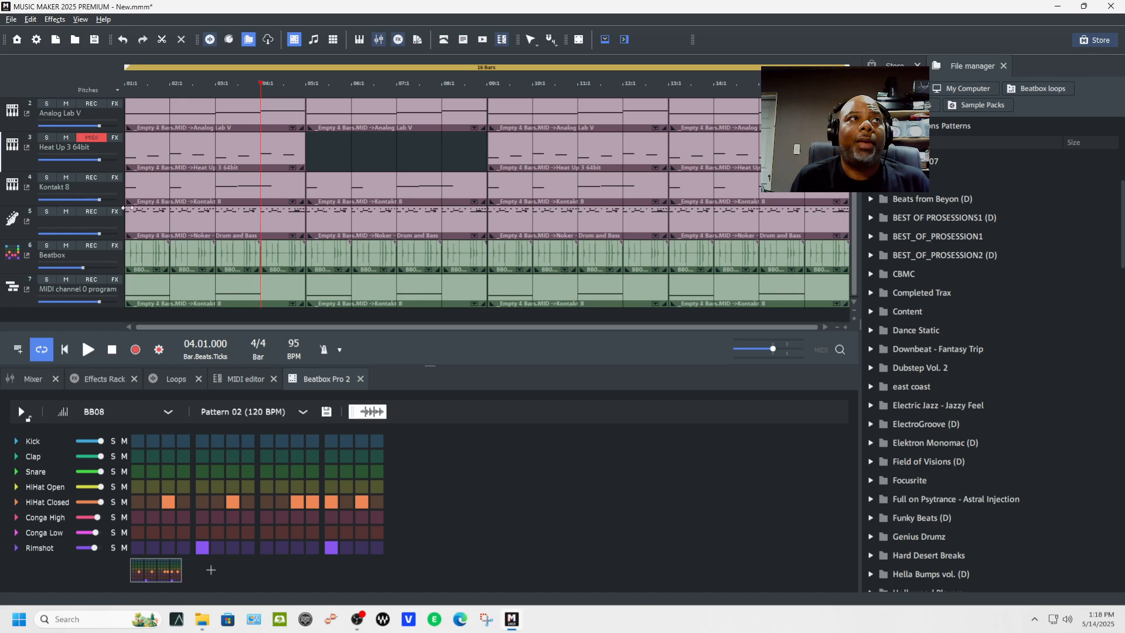
Step: Lower the Kontakt 8 volume on track 4, listen again from bar 4, and return the playhead to the start
{"action": "left_click_drag", "start_coordinate": [94, 205], "coordinate": [83, 200]}
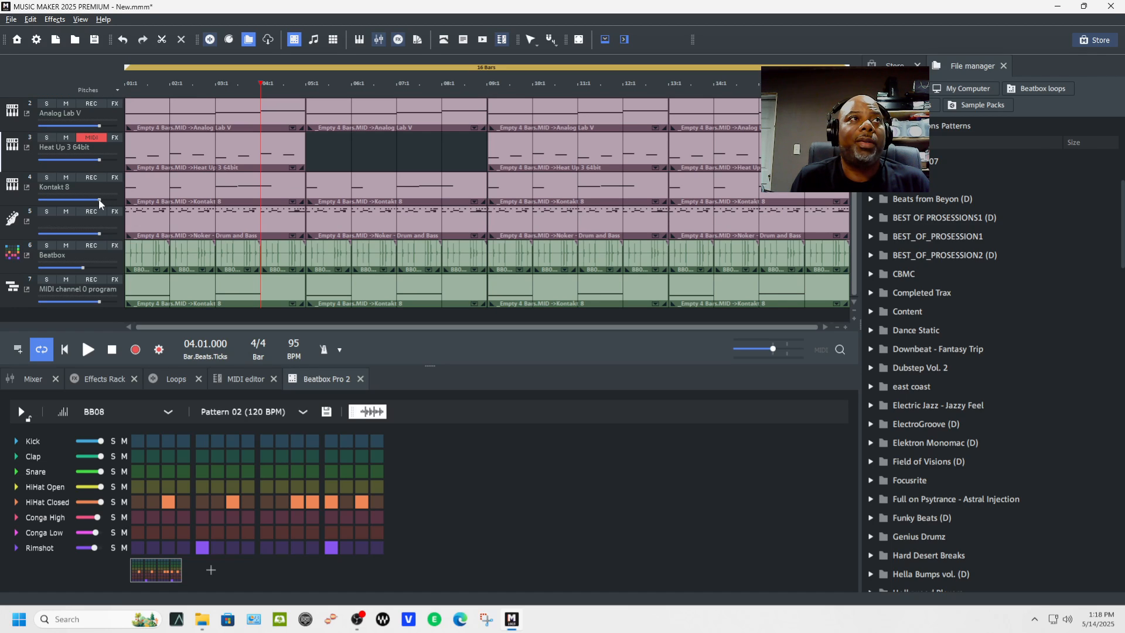
{"action": "left_click_drag", "start_coordinate": [98, 199], "coordinate": [97, 208]}
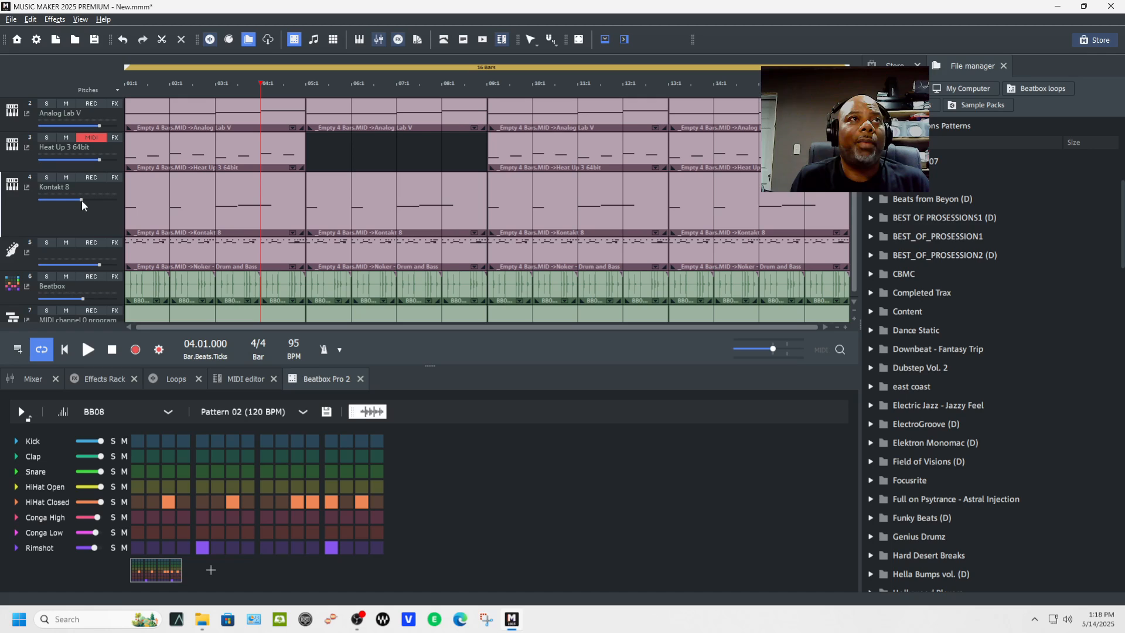
{"action": "key", "text": "space"}
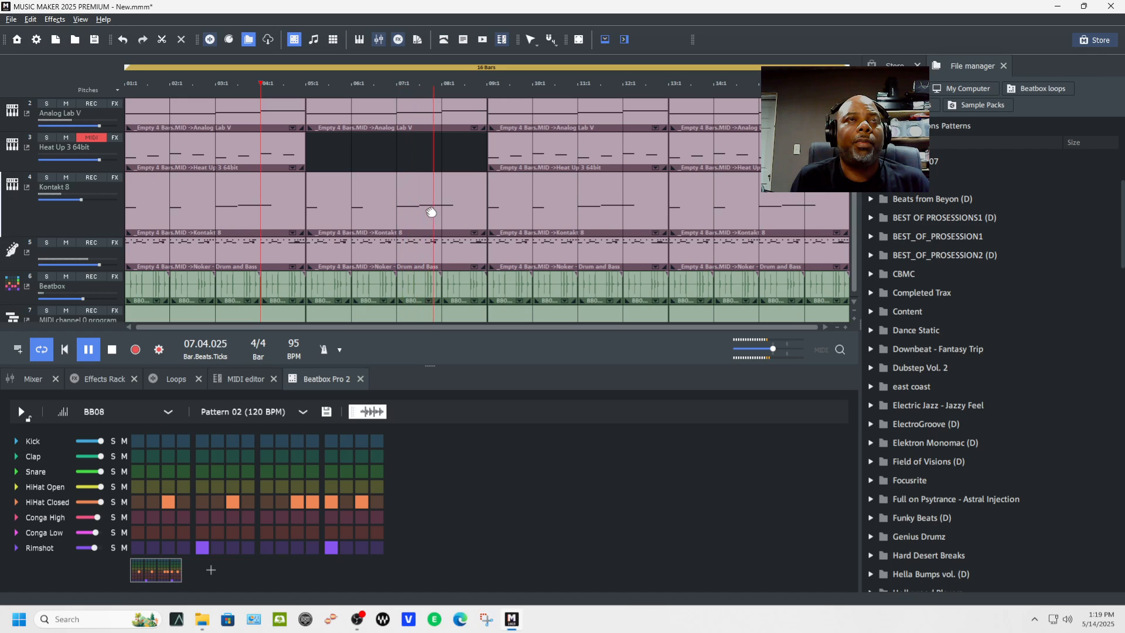
{"action": "key", "text": "space"}
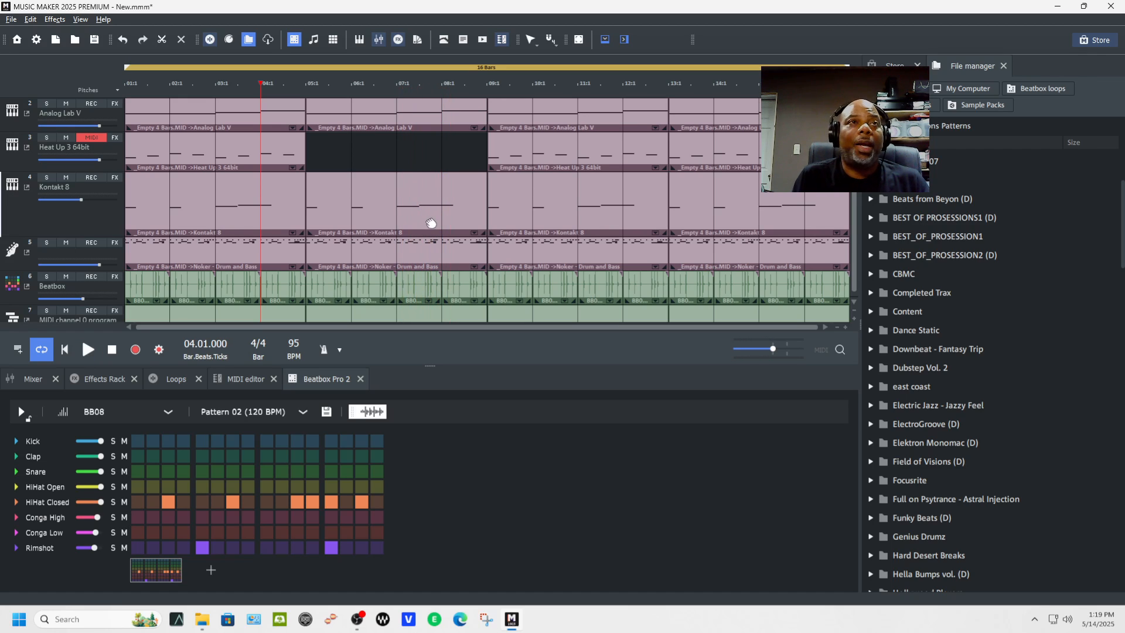
{"action": "scroll", "coordinate": [854, 197], "scroll_direction": "down", "scroll_amount": 1}
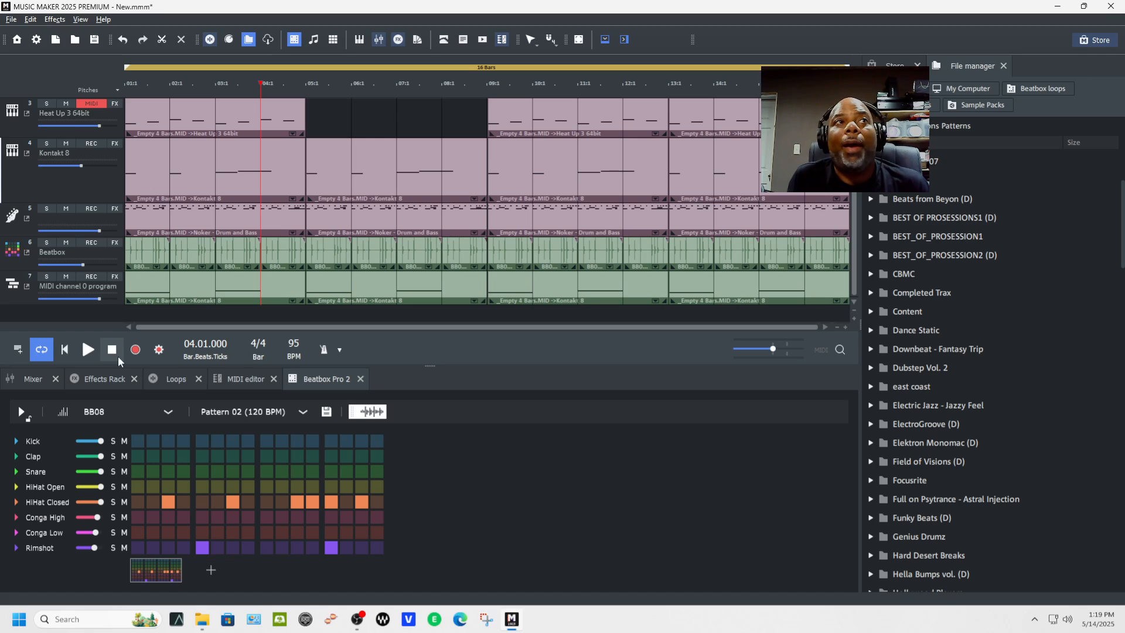
{"action": "left_click", "coordinate": [63, 350]}
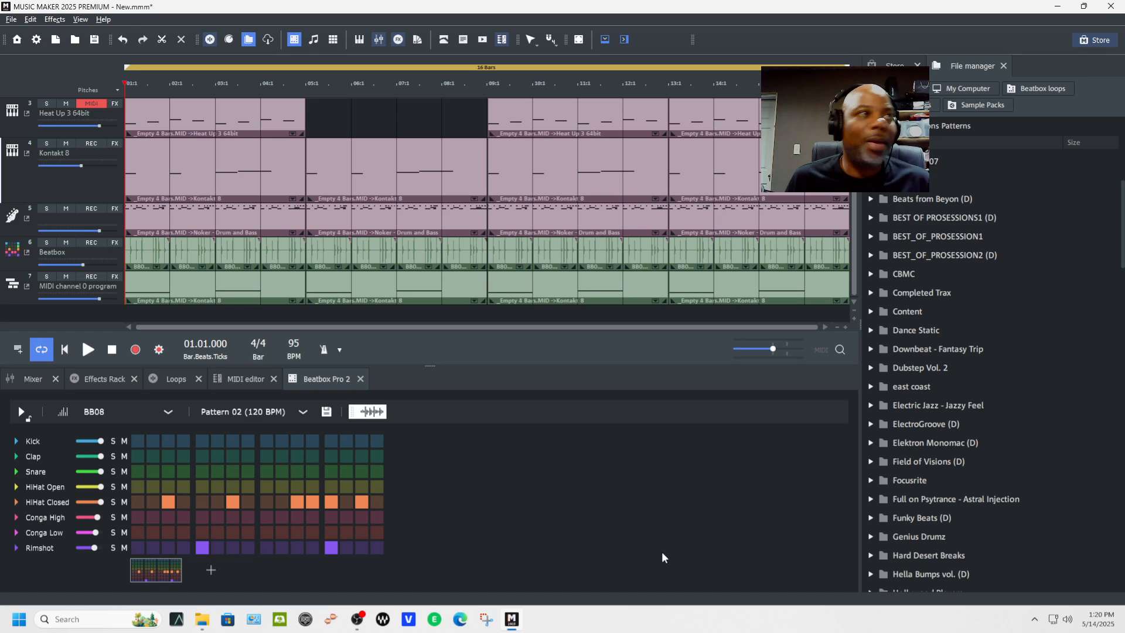
Step: Add a new empty track below track 7
{"action": "right_click", "coordinate": [15, 299]}
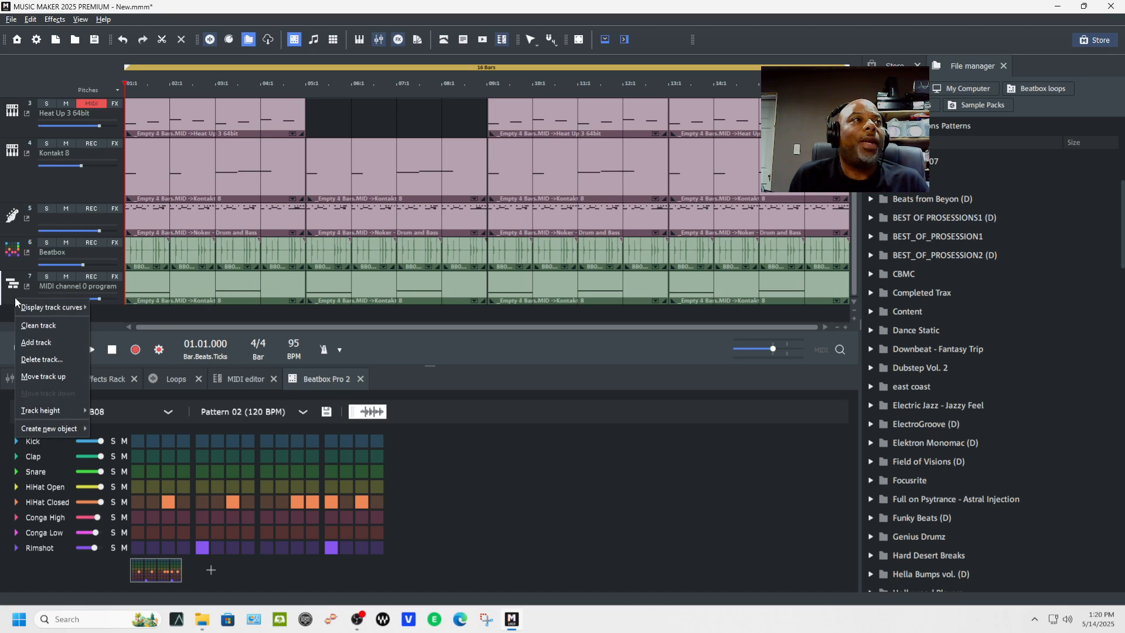
{"action": "left_click", "coordinate": [27, 344]}
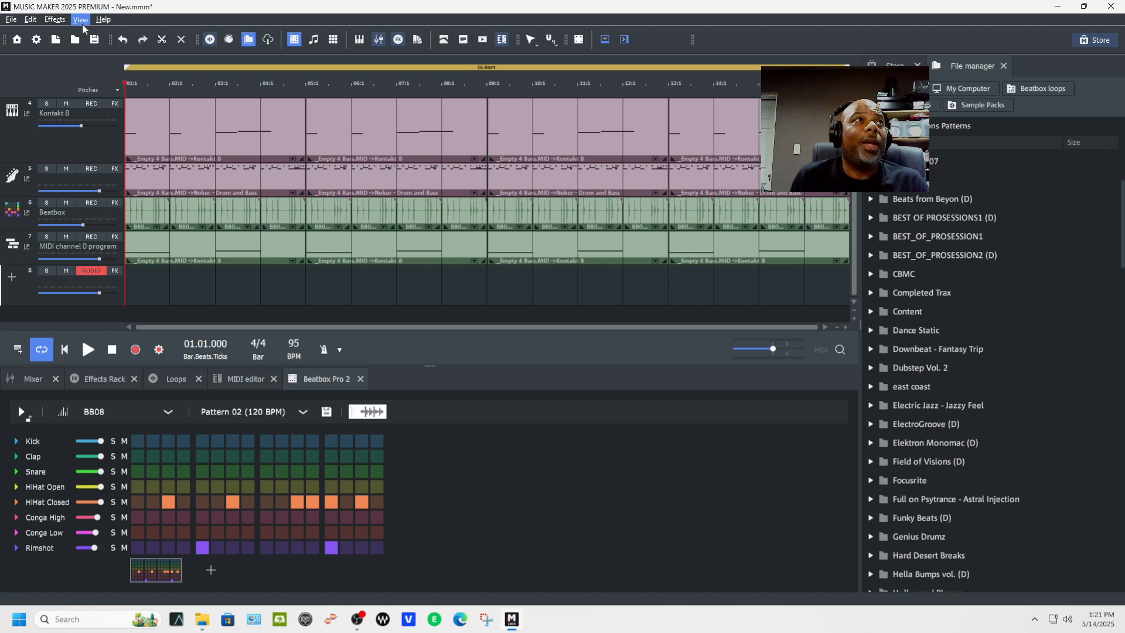
Step: Save the project under the name Test Youtube in the Music Maker projects folder
{"action": "left_click", "coordinate": [11, 20]}
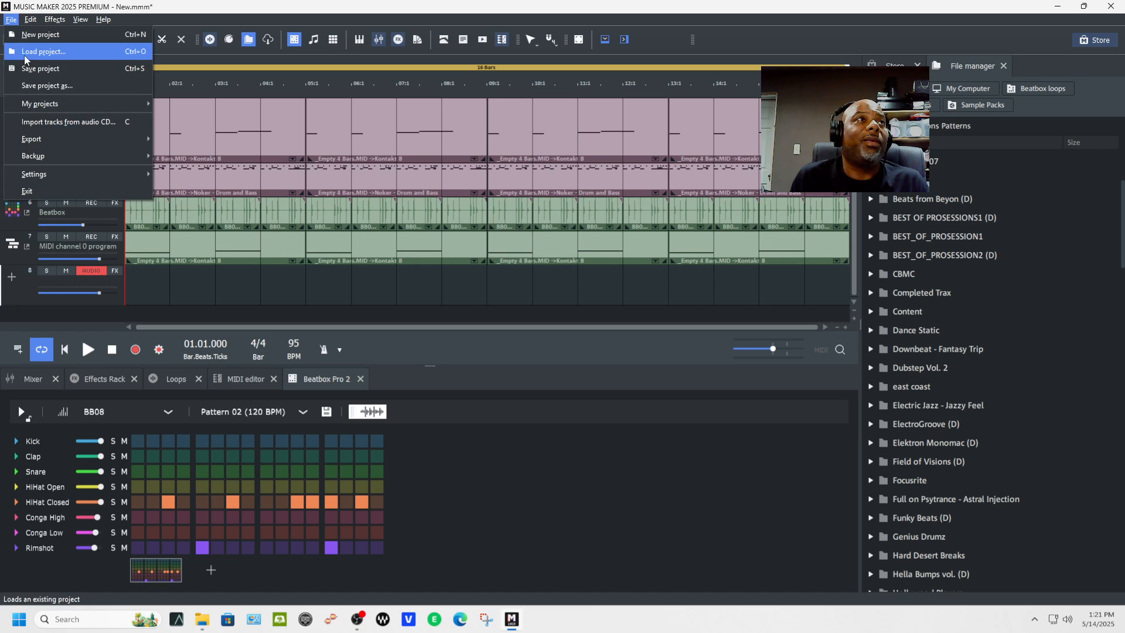
{"action": "left_click", "coordinate": [41, 85]}
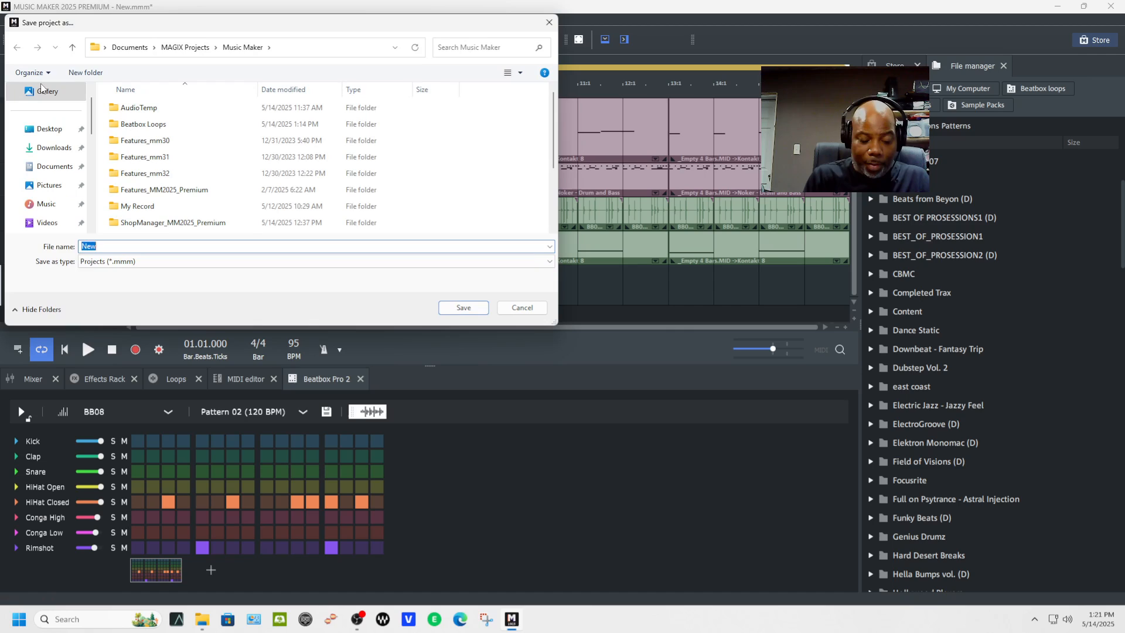
{"action": "type", "text": "Test Youtube"}
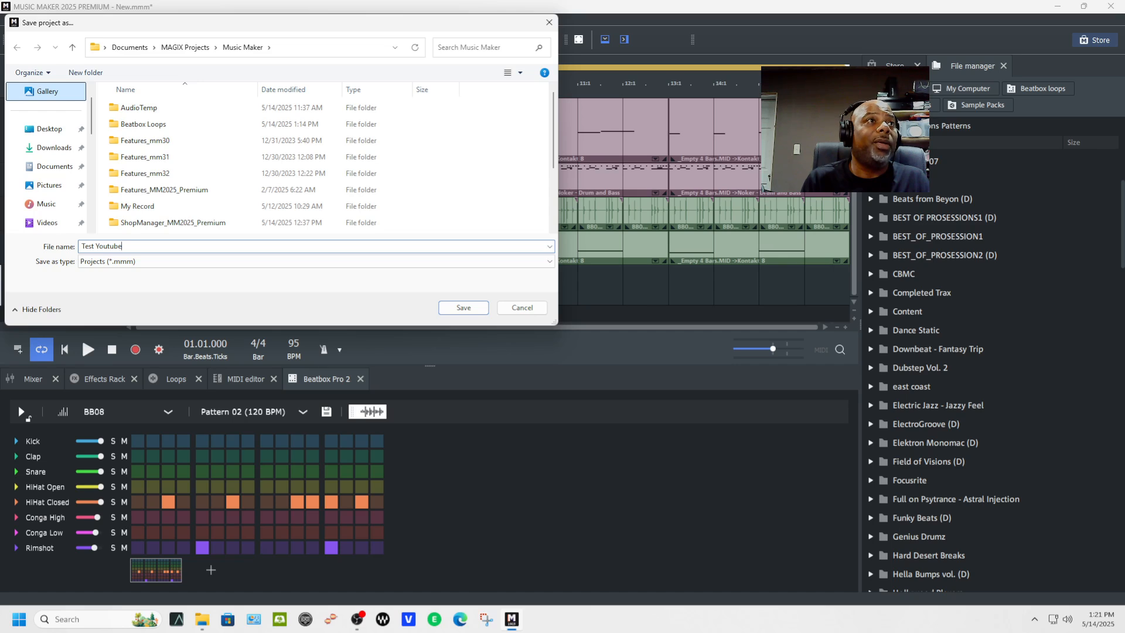
{"action": "key", "text": "Return"}
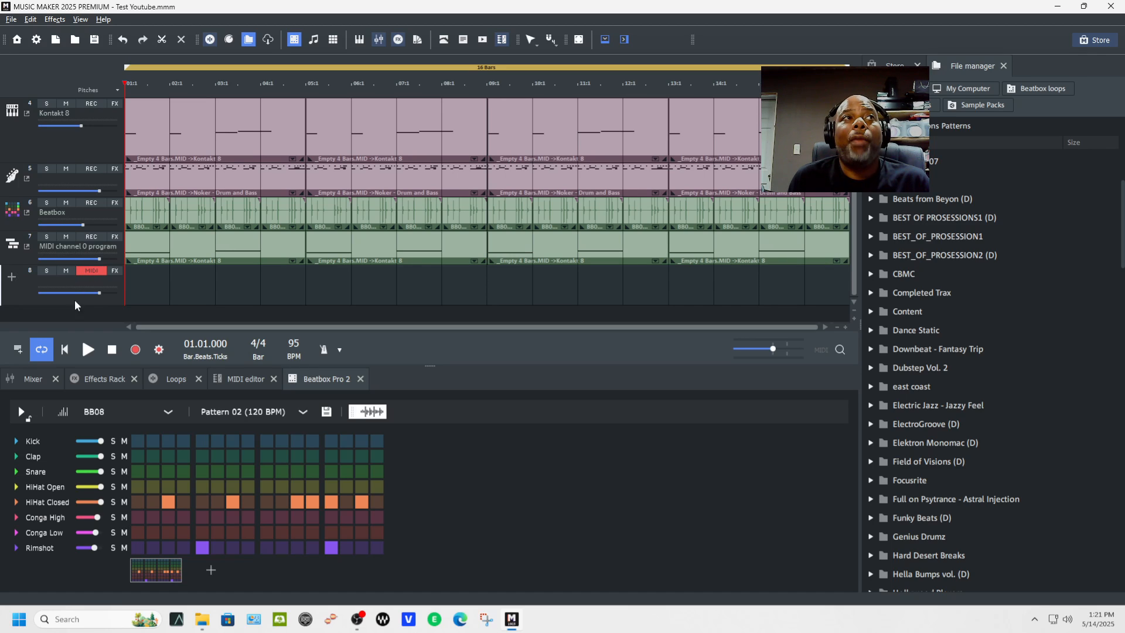
Step: Switch the record mode of empty track 8 from MIDI to audio
{"action": "left_click", "coordinate": [92, 270]}
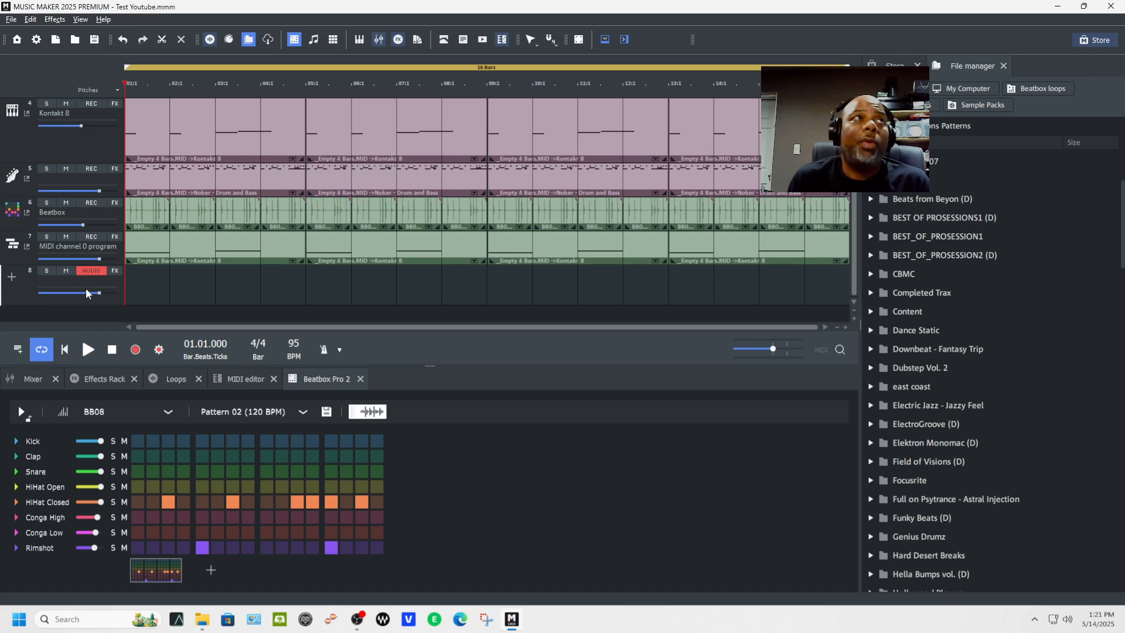
{"action": "left_click", "coordinate": [82, 20]}
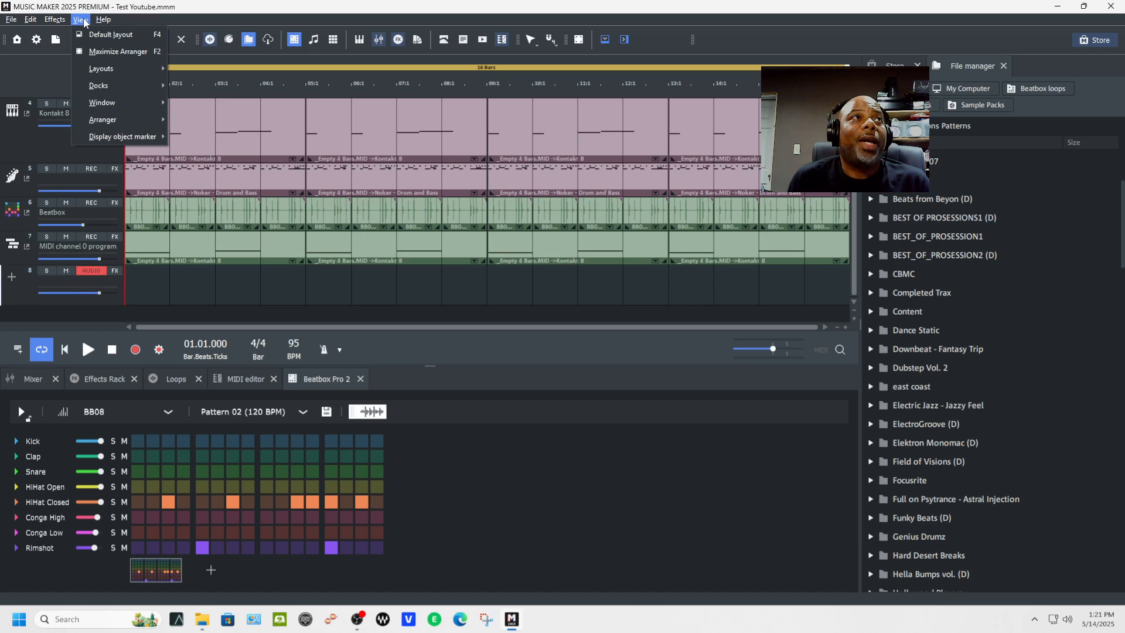
{"action": "mouse_move", "coordinate": [102, 21]}
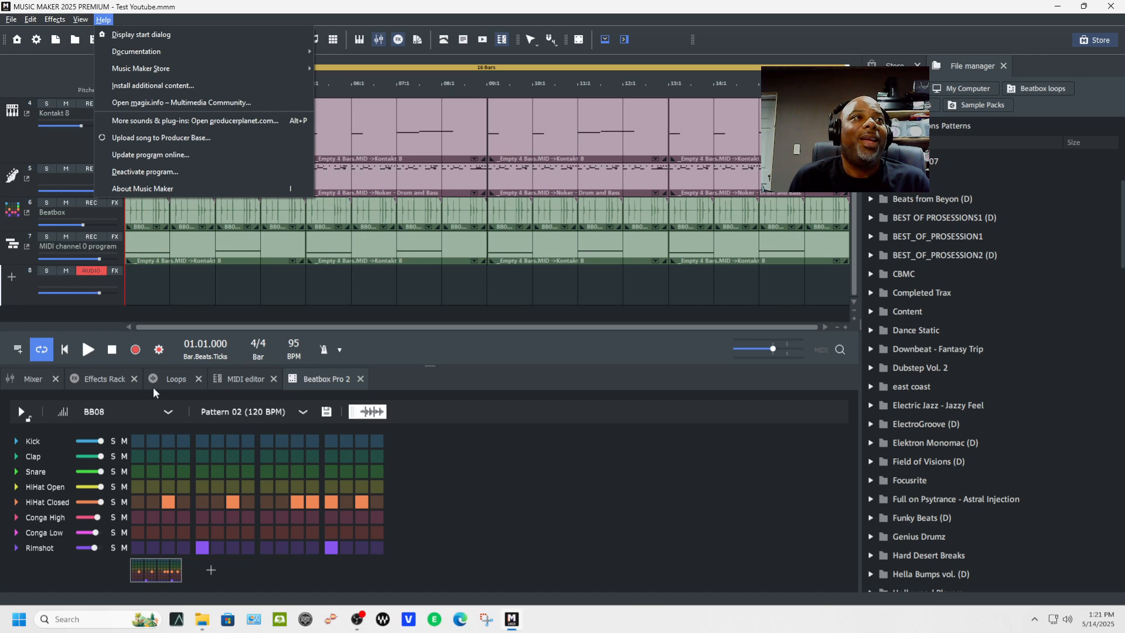
{"action": "left_click", "coordinate": [395, 344]}
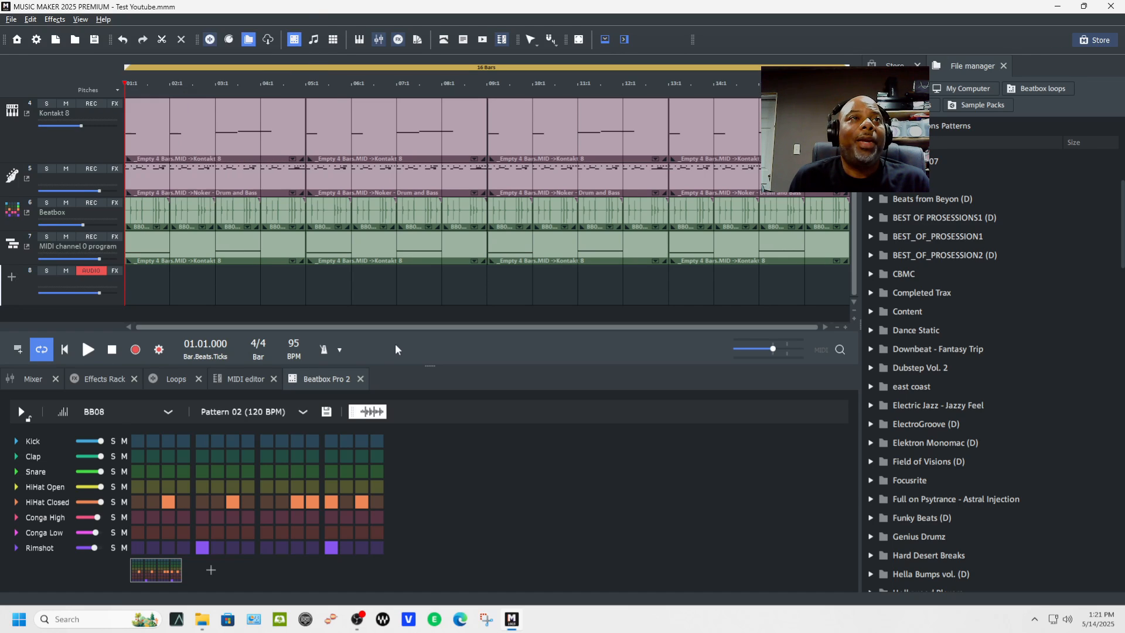
Step: Set the audio recording quality to mono, check the advanced recording settings, and accept the recording options
{"action": "left_click", "coordinate": [160, 352]}
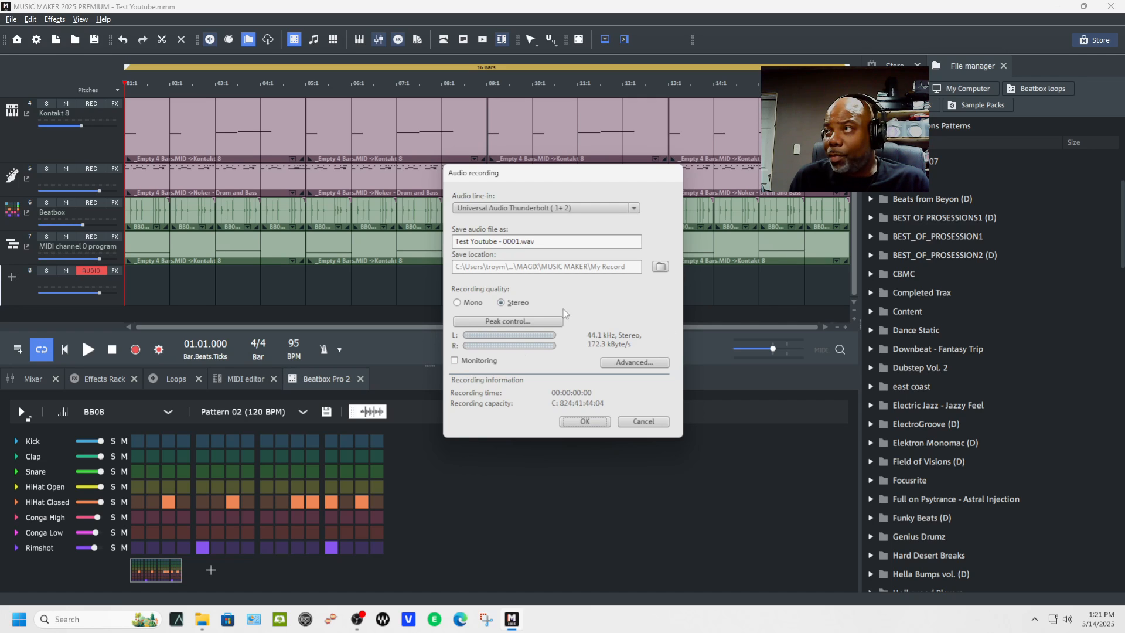
{"action": "left_click_drag", "start_coordinate": [606, 177], "coordinate": [476, 169]}
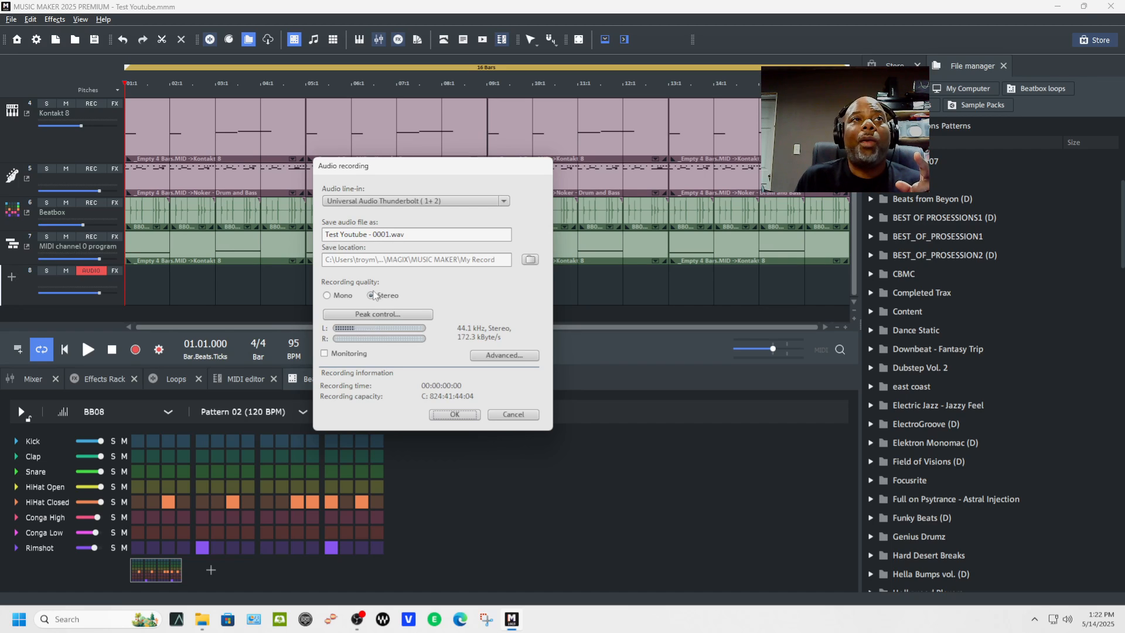
{"action": "left_click", "coordinate": [328, 296]}
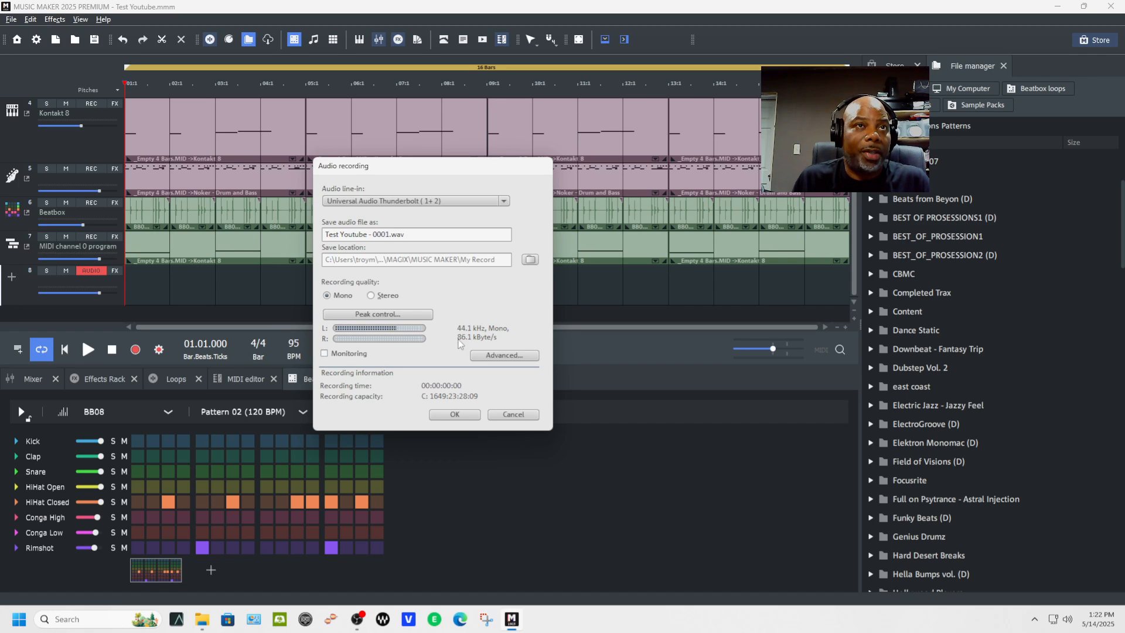
{"action": "left_click", "coordinate": [502, 355]}
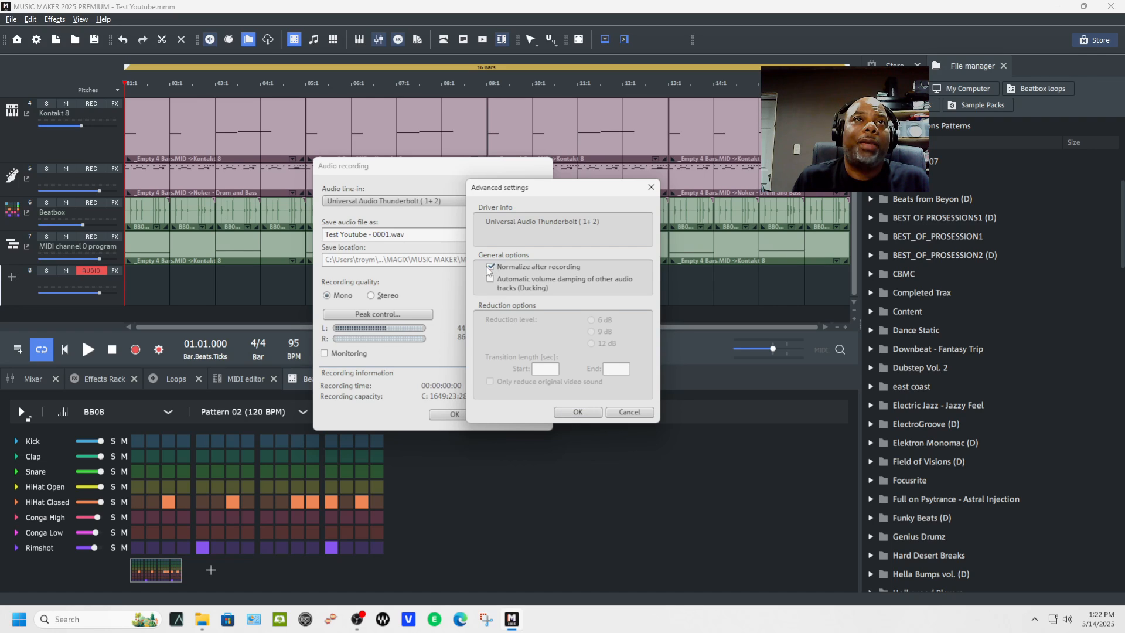
{"action": "left_click", "coordinate": [567, 413]}
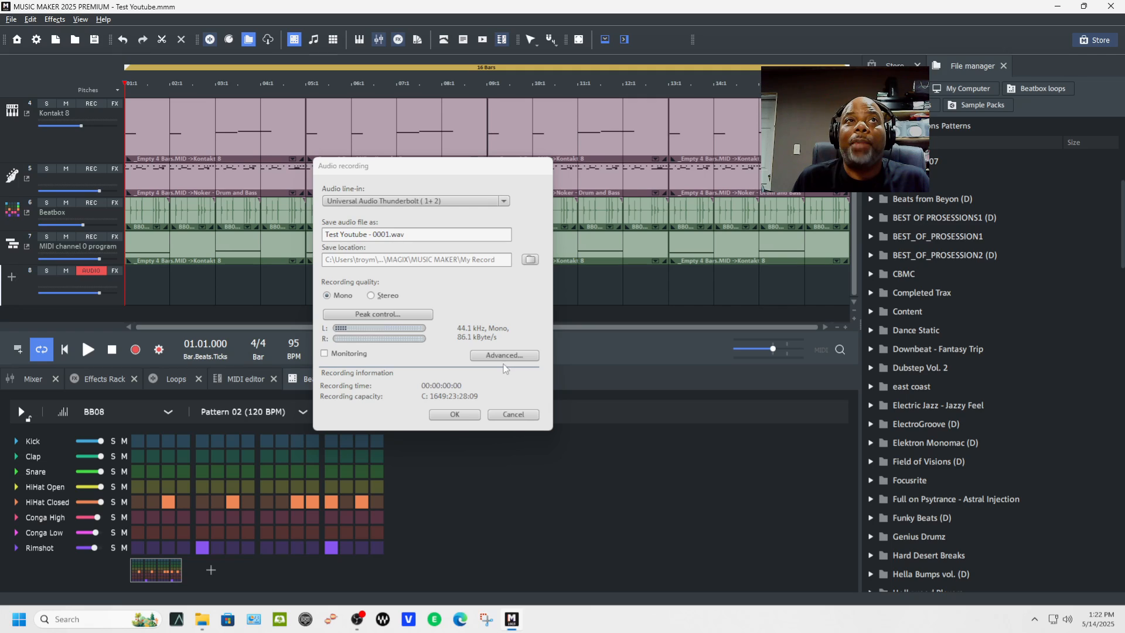
{"action": "left_click", "coordinate": [468, 415]}
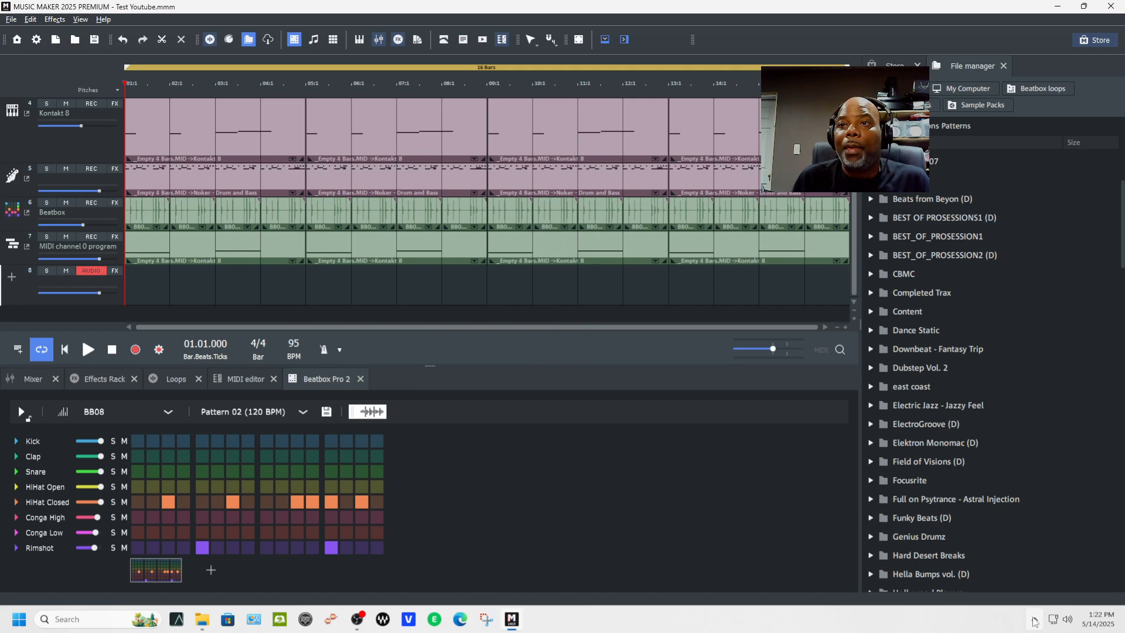
Step: Switch to UAD Console from the system tray and enlarge its window to full screen
{"action": "left_click", "coordinate": [1034, 620]}
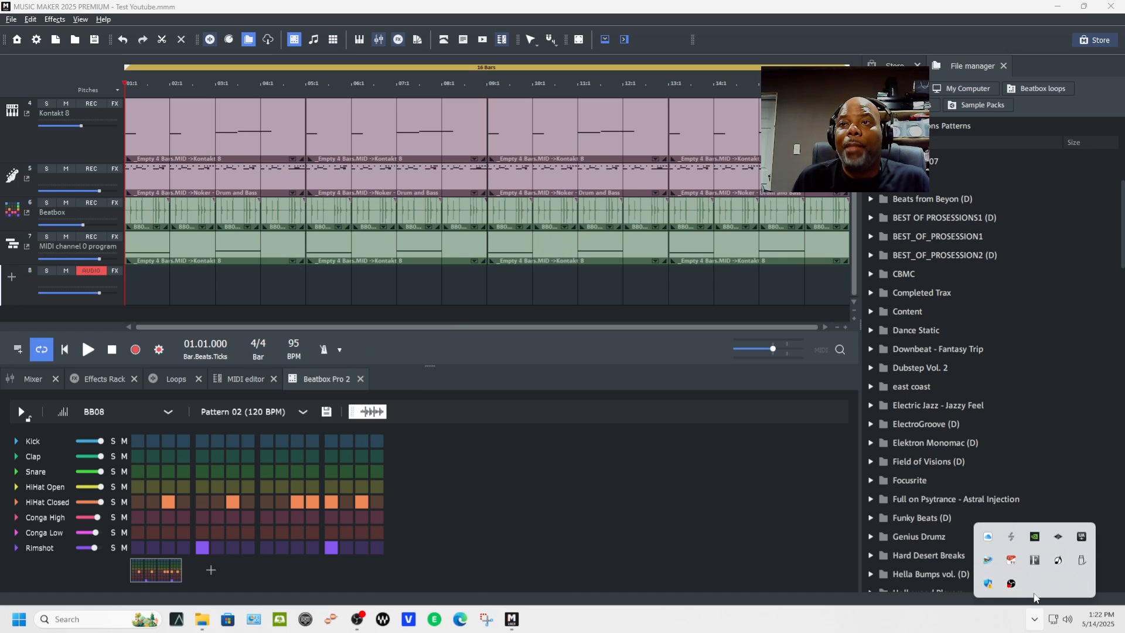
{"action": "left_click", "coordinate": [1058, 537]}
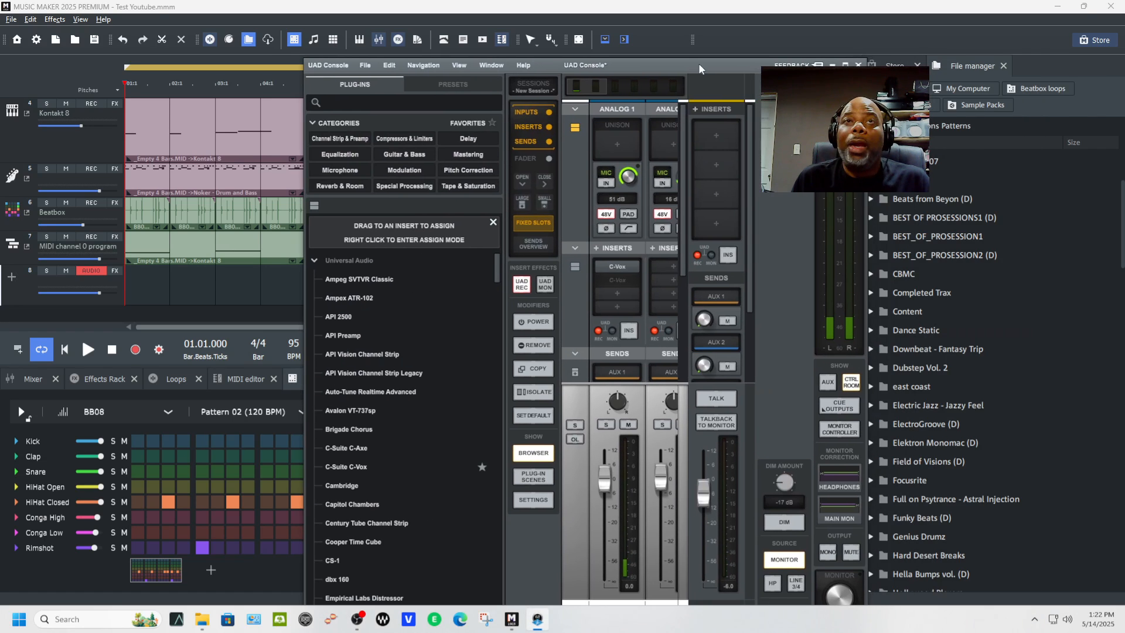
{"action": "left_click_drag", "start_coordinate": [699, 64], "coordinate": [420, 23]}
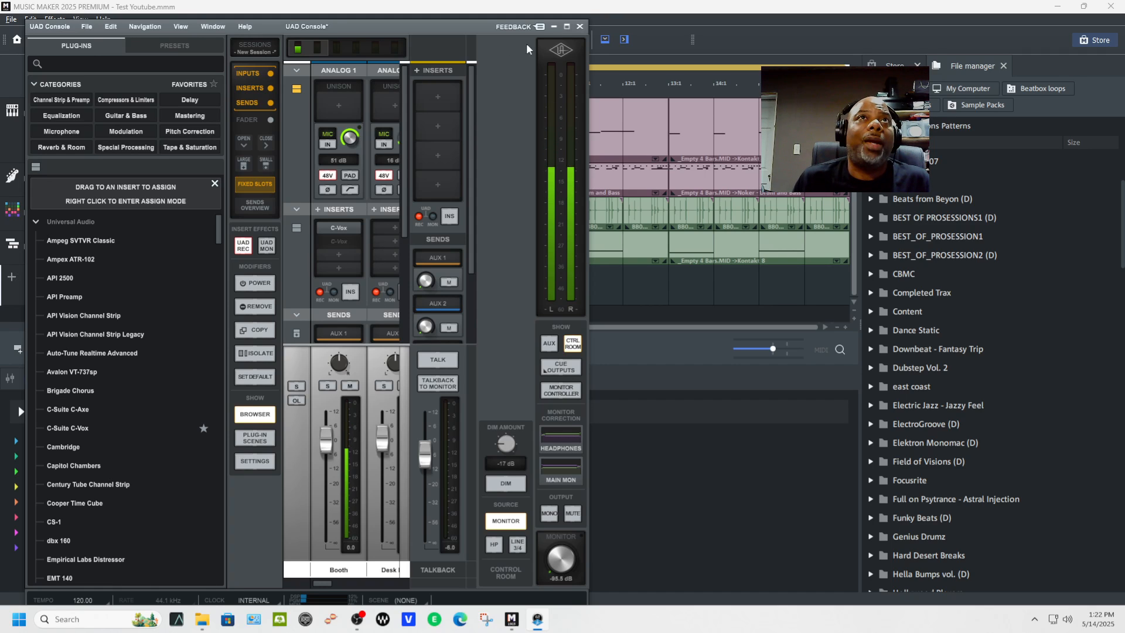
{"action": "left_click", "coordinate": [567, 27]}
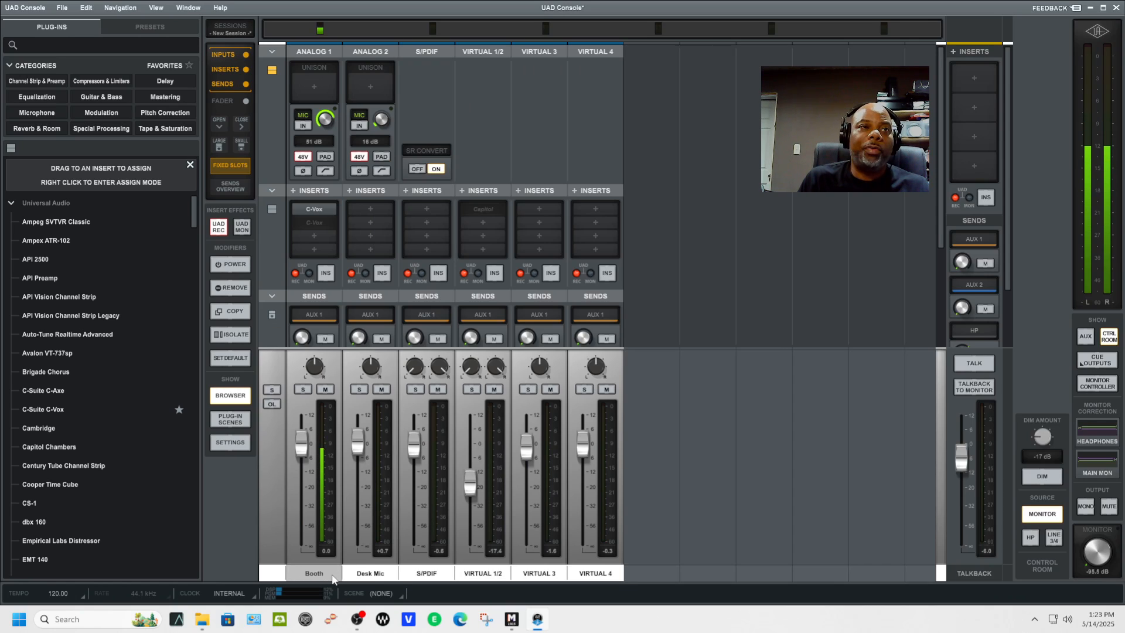
Step: Rename the Analog 1 input as Desk top Mic and the Analog 2 input as Booth
{"action": "left_click", "coordinate": [327, 577]}
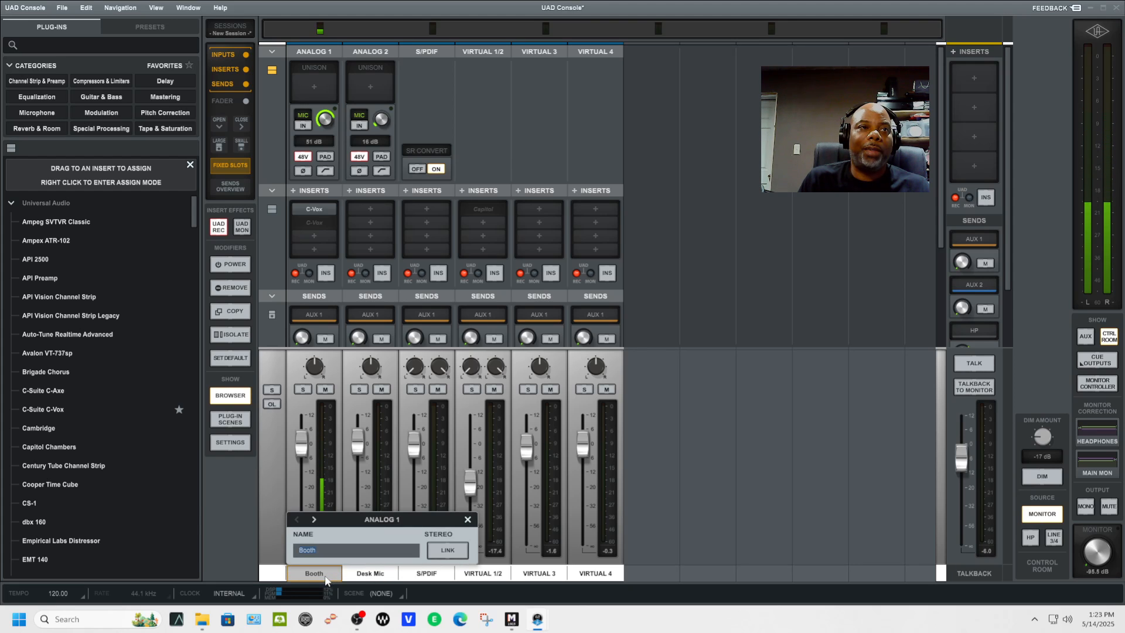
{"action": "type", "text": "Desk top Mic"}
{"action": "key", "text": "Return"}
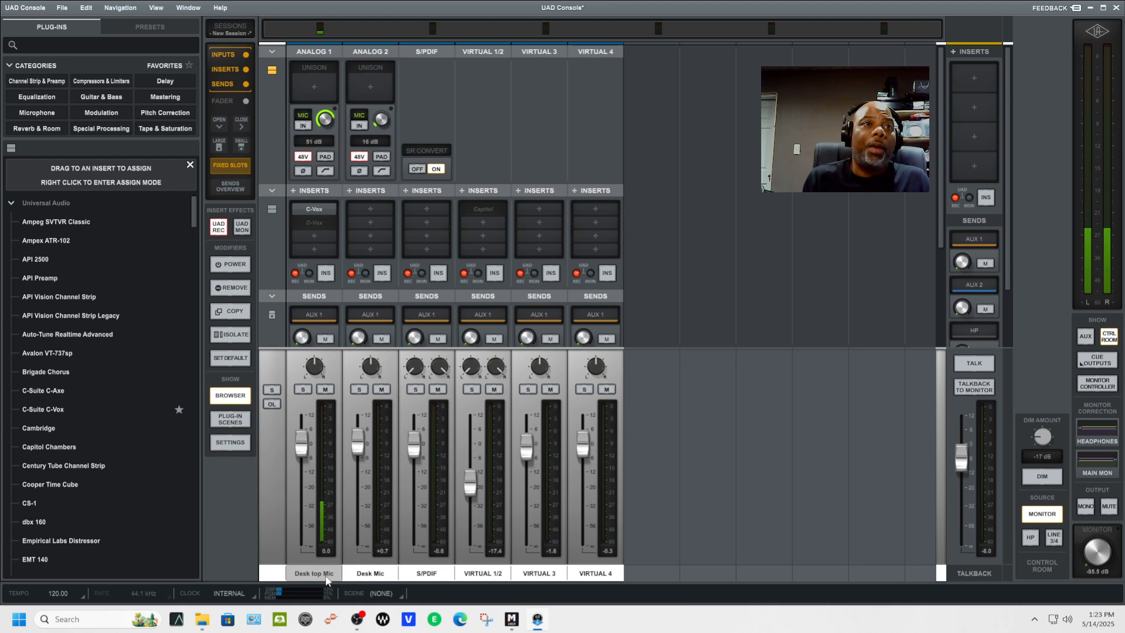
{"action": "double_click", "coordinate": [362, 575]}
{"action": "type", "text": "Booth"}
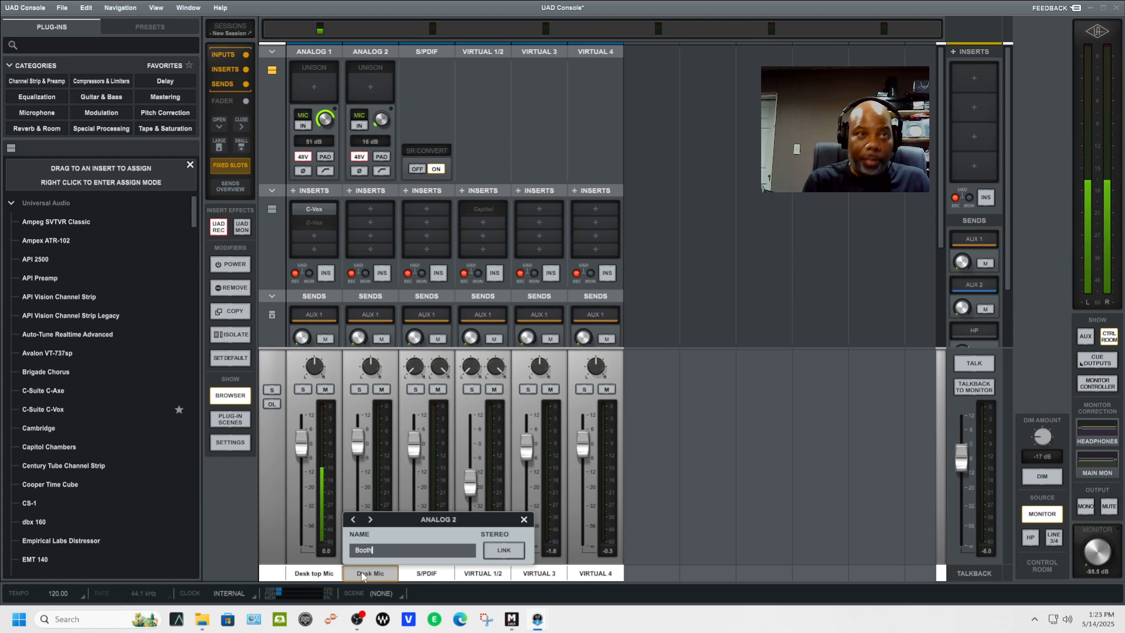
{"action": "key", "text": "Return"}
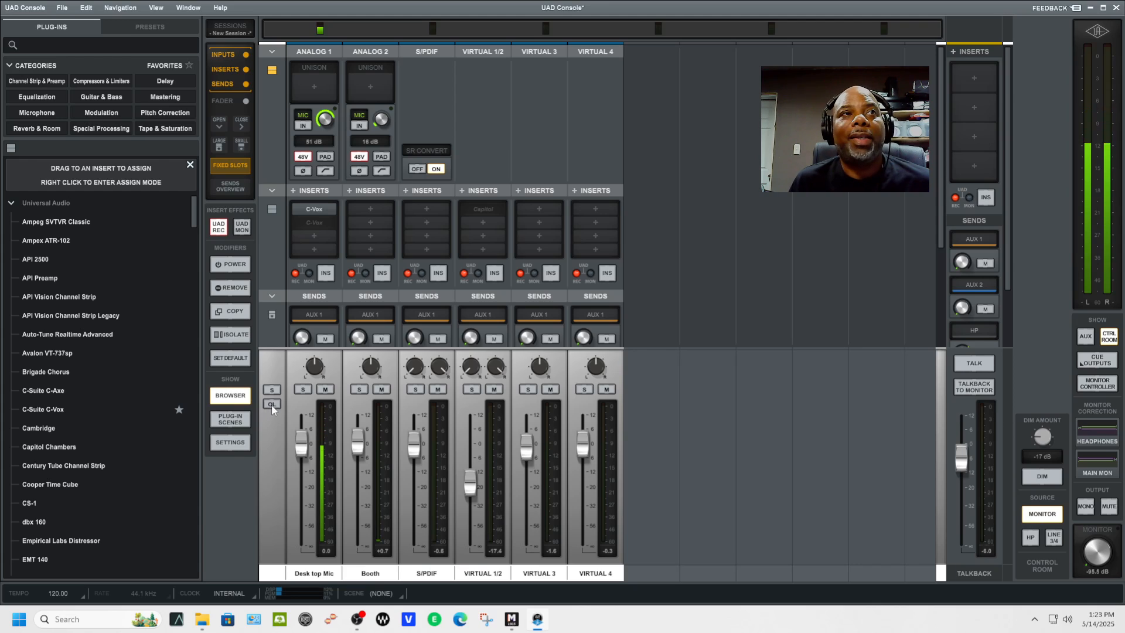
Step: Pull the Desk top Mic channel fader all the way down
{"action": "left_click_drag", "start_coordinate": [301, 443], "coordinate": [305, 556]}
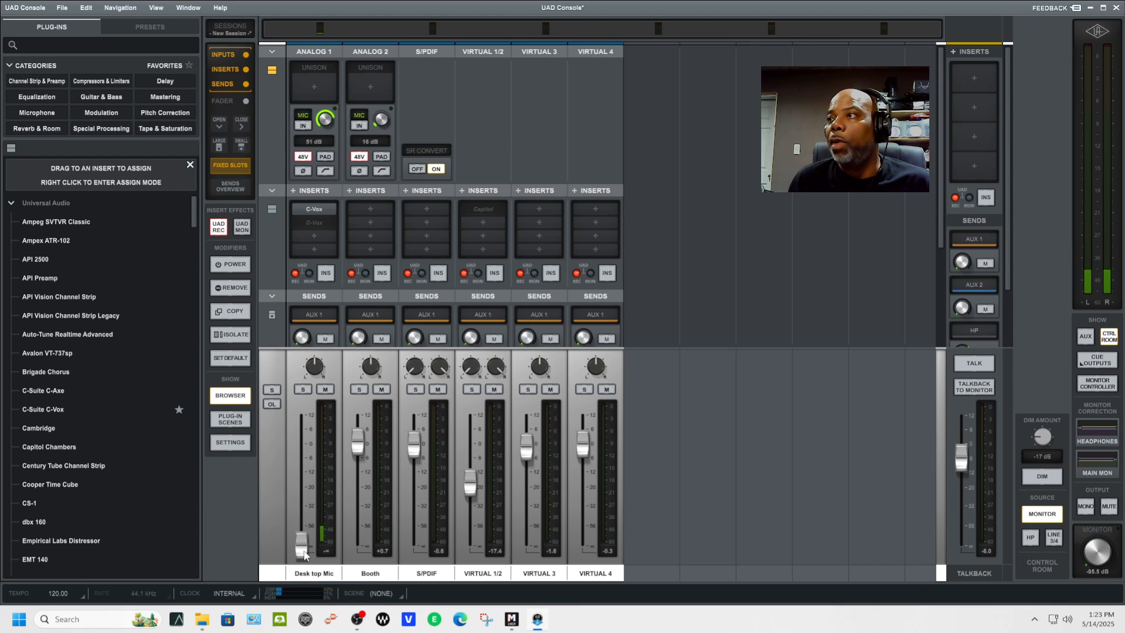
Step: Raise the Desk top Mic channel fader to about -0.5 and remove the second, inactive C-Vox insert from that channel
{"action": "left_click_drag", "start_coordinate": [304, 555], "coordinate": [314, 454]}
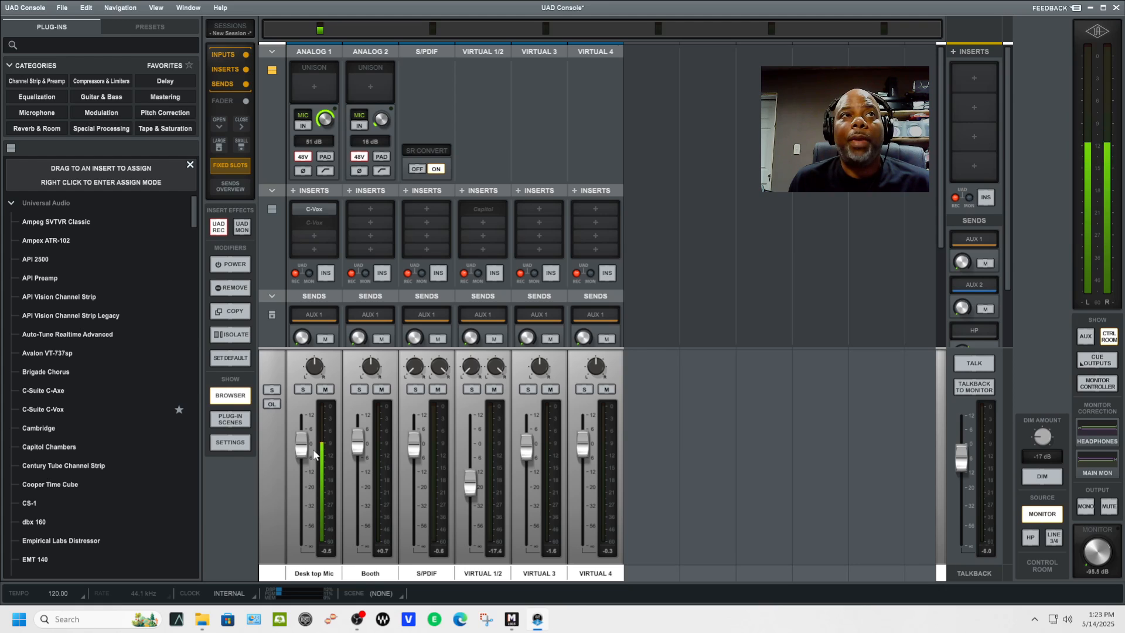
{"action": "mouse_move", "coordinate": [322, 208]}
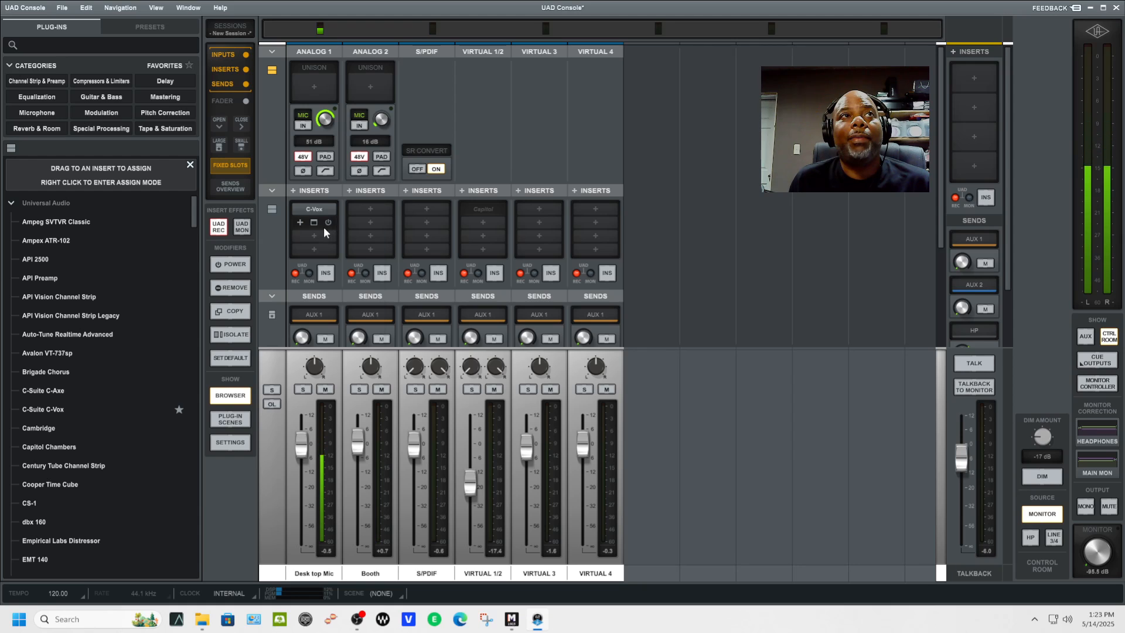
{"action": "right_click", "coordinate": [324, 227]}
{"action": "left_click", "coordinate": [324, 299]}
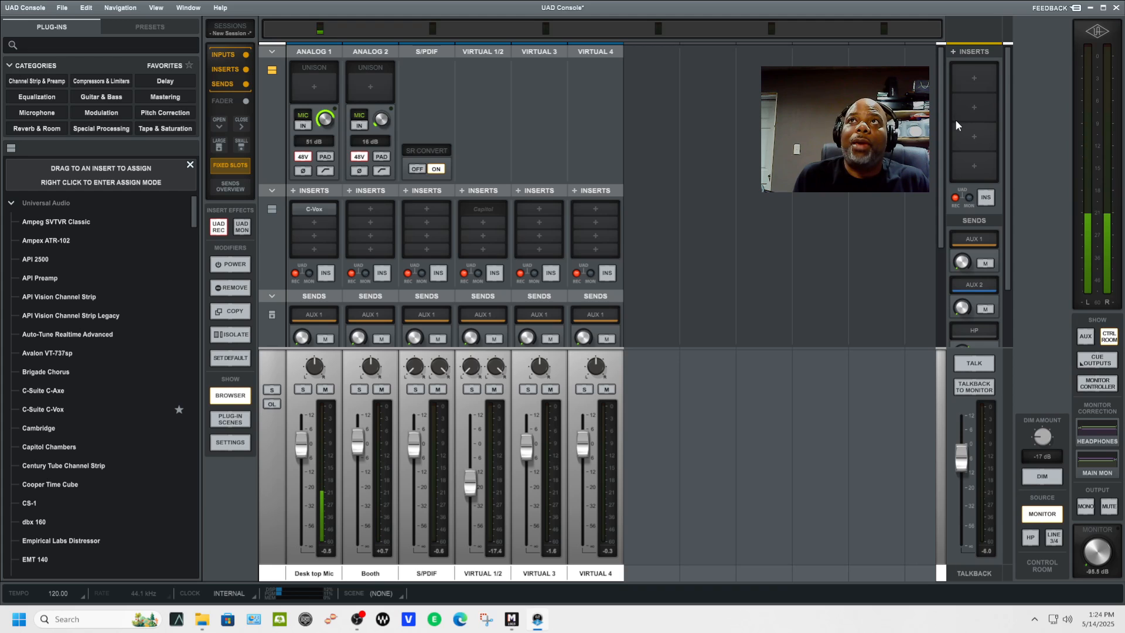
Step: Switch back to Music Maker, record a microphone take of about seven bars on track 8, and disarm the track
{"action": "left_click", "coordinate": [1092, 9]}
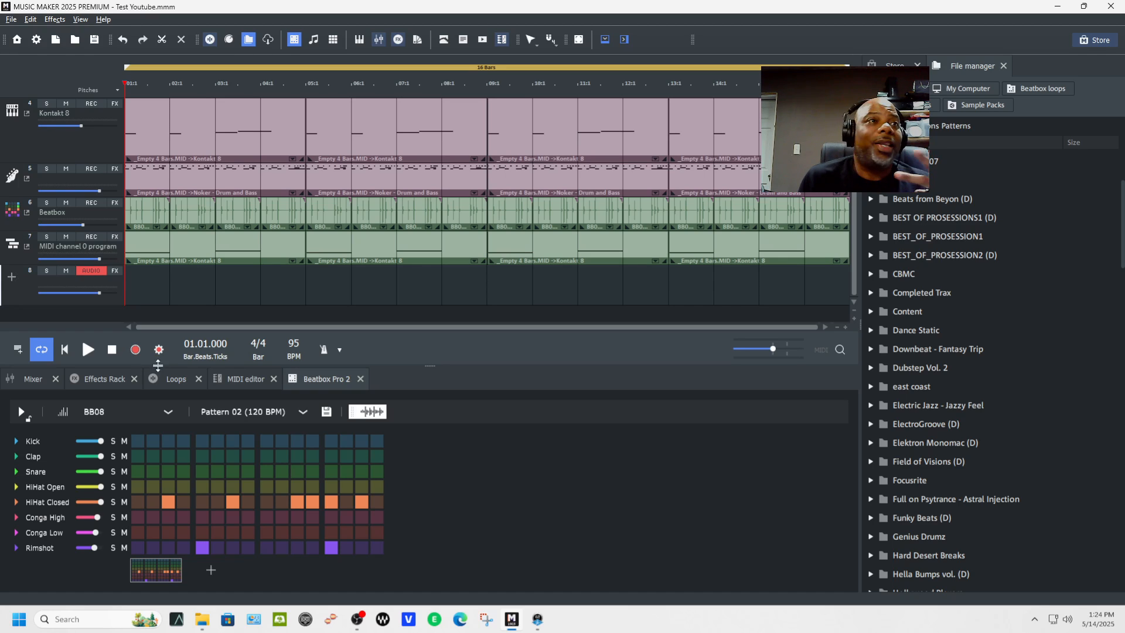
{"action": "left_click", "coordinate": [135, 350]}
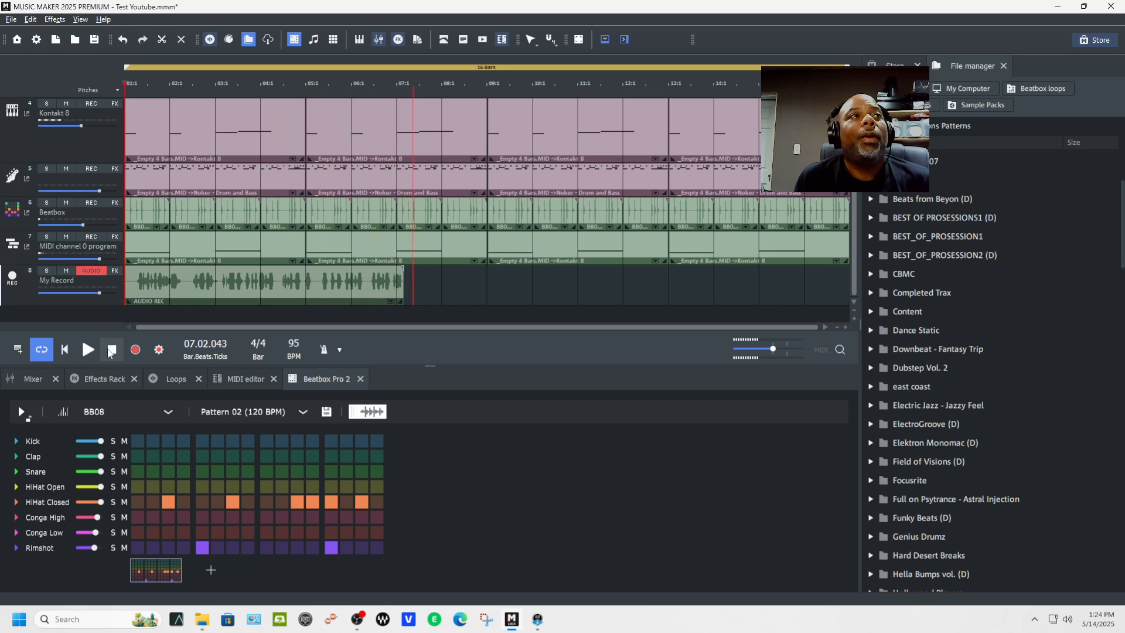
{"action": "left_click", "coordinate": [112, 350]}
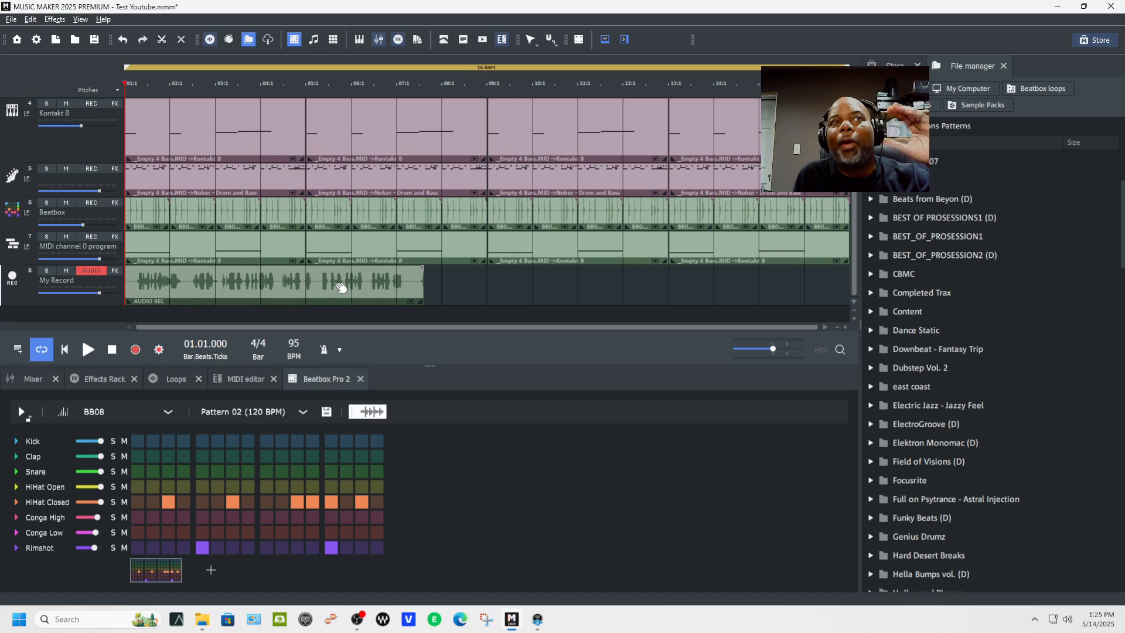
{"action": "left_click", "coordinate": [93, 271]}
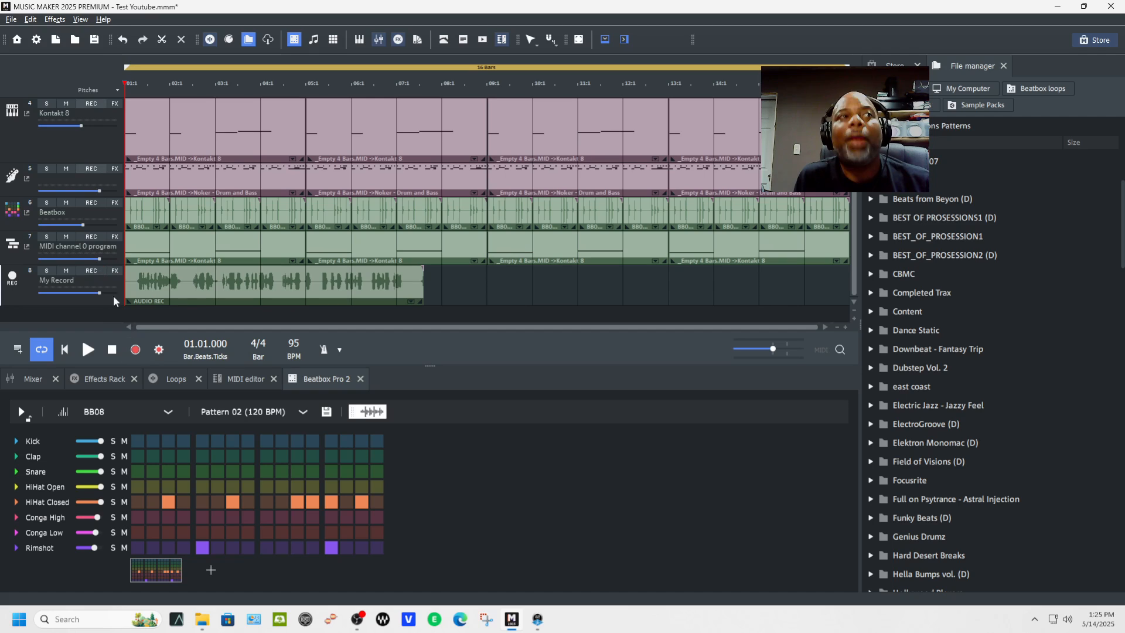
Step: Play back the recorded take on track 8 and trim the end of its clip slightly
{"action": "left_click", "coordinate": [101, 349]}
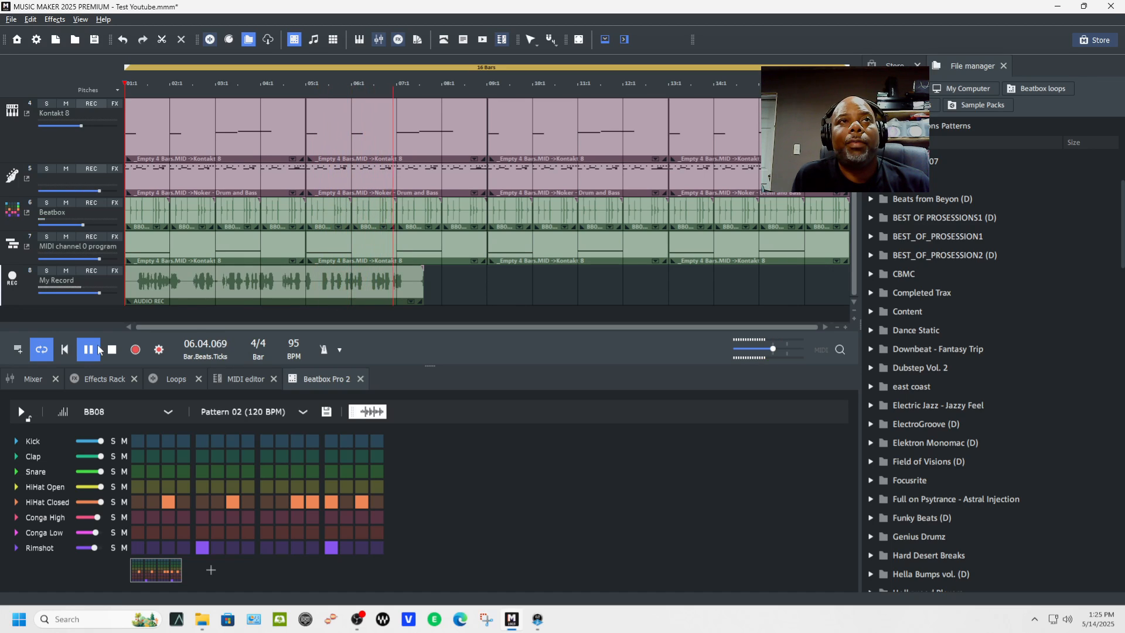
{"action": "left_click", "coordinate": [100, 350]}
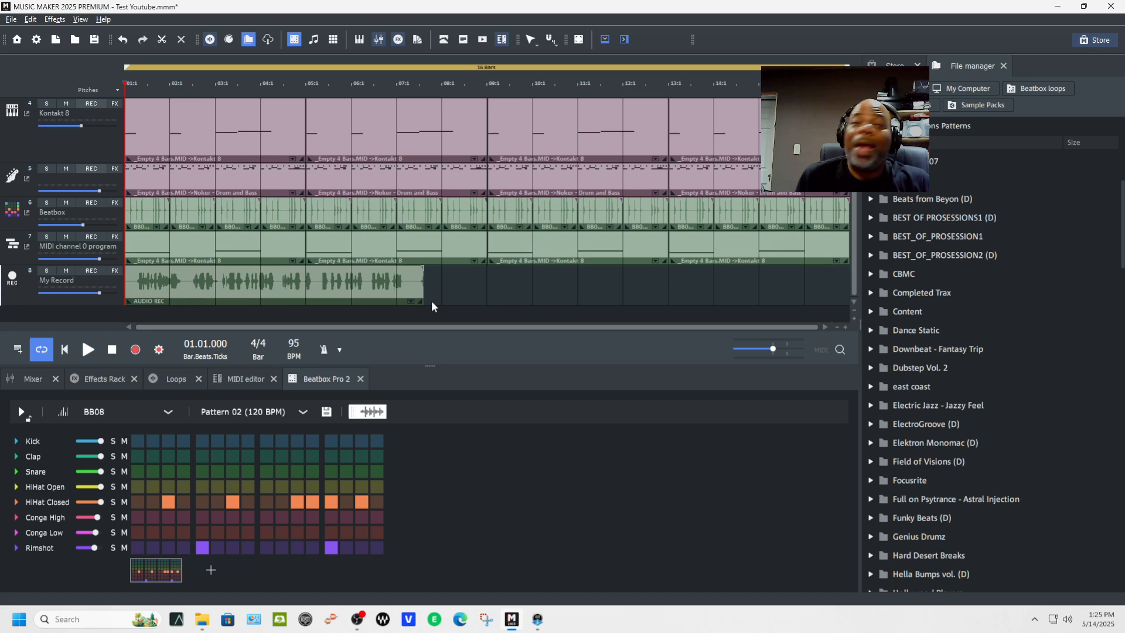
{"action": "left_click_drag", "start_coordinate": [424, 301], "coordinate": [420, 301]}
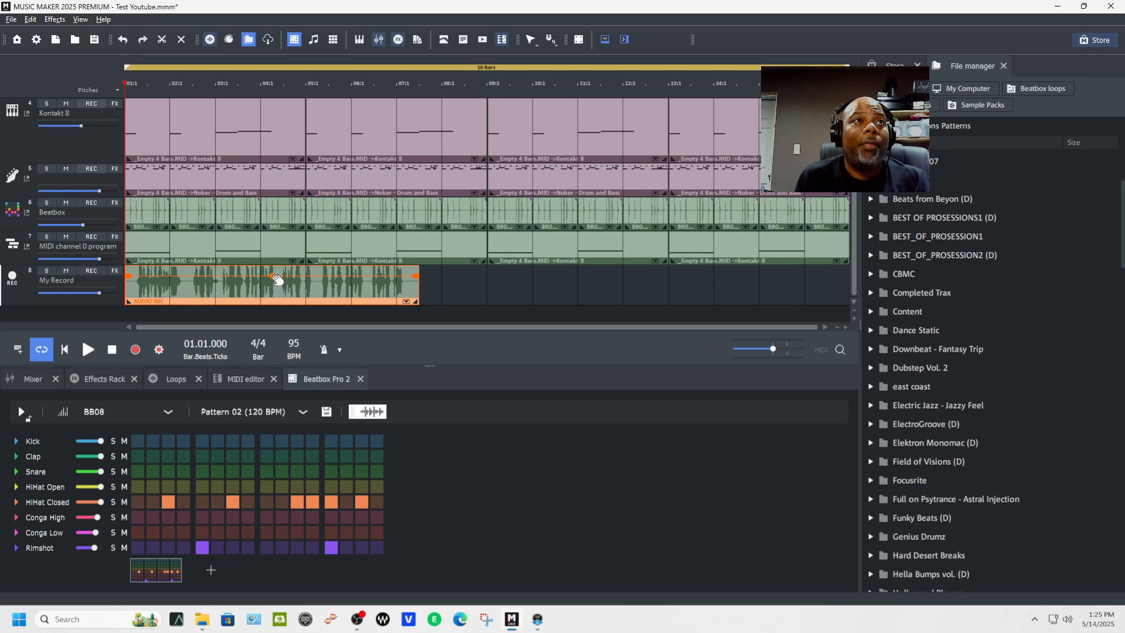
Step: Lower the recorded clip's volume almost to the minimum with its volume handle while listening to the playback
{"action": "key", "text": "space"}
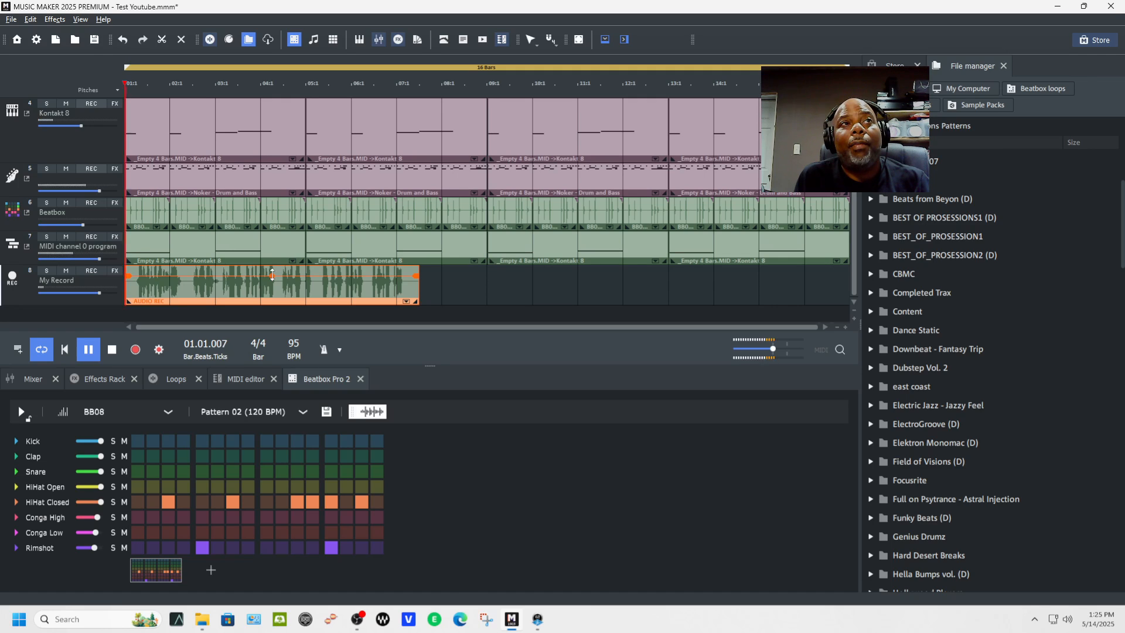
{"action": "left_click_drag", "start_coordinate": [271, 278], "coordinate": [272, 294]}
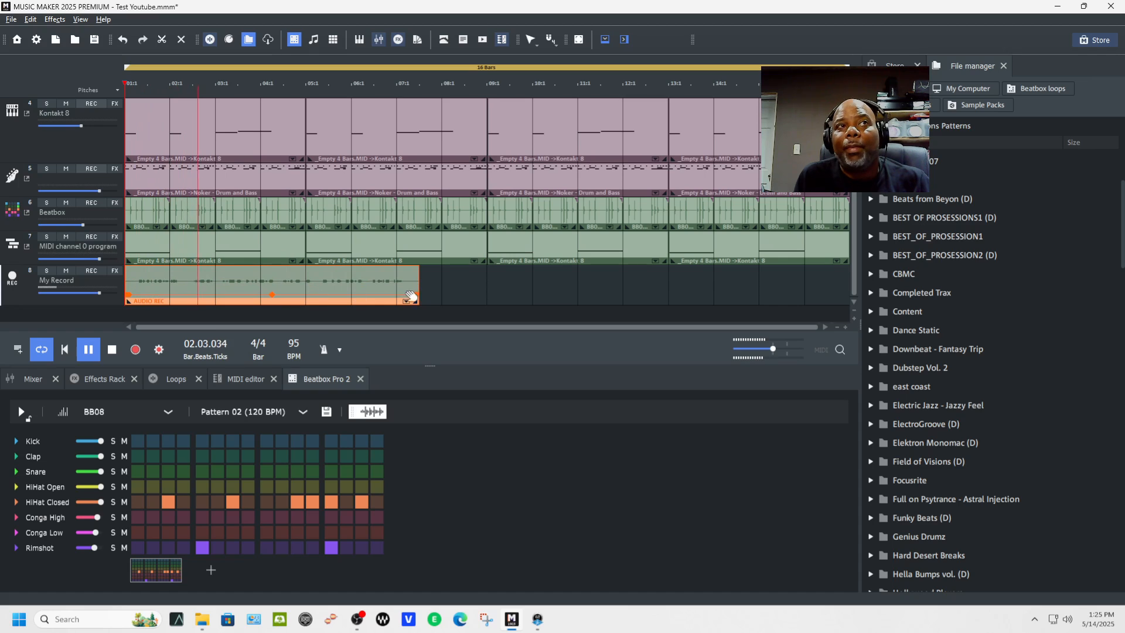
{"action": "key", "text": "space"}
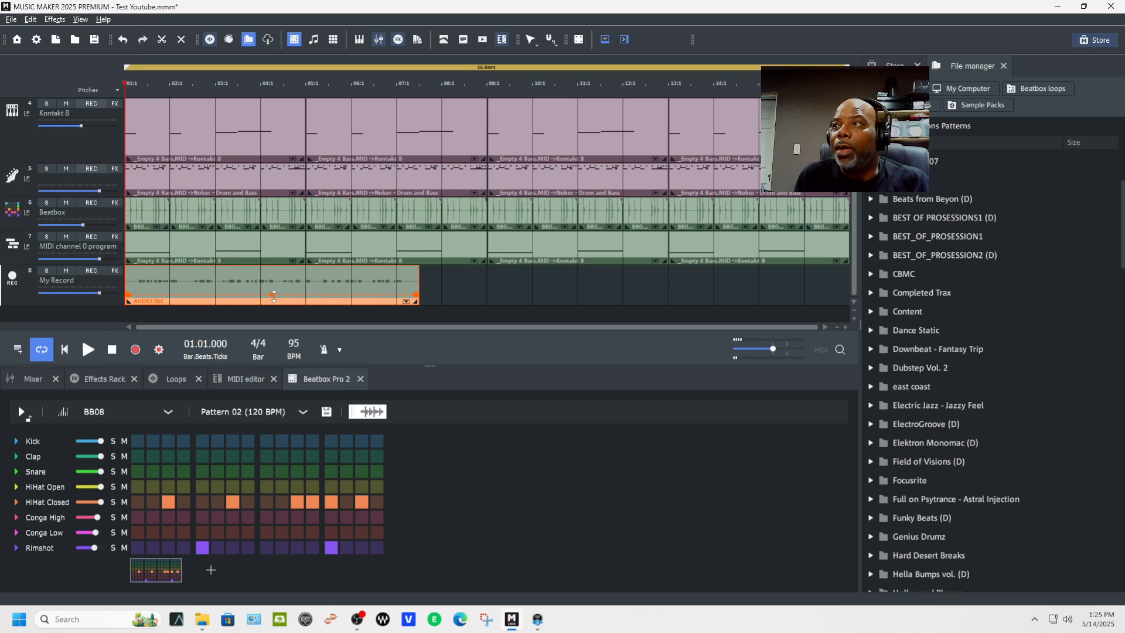
Step: Raise the recorded clip's volume handle back to about its original height and briefly listen to the result
{"action": "left_click_drag", "start_coordinate": [274, 296], "coordinate": [273, 278]}
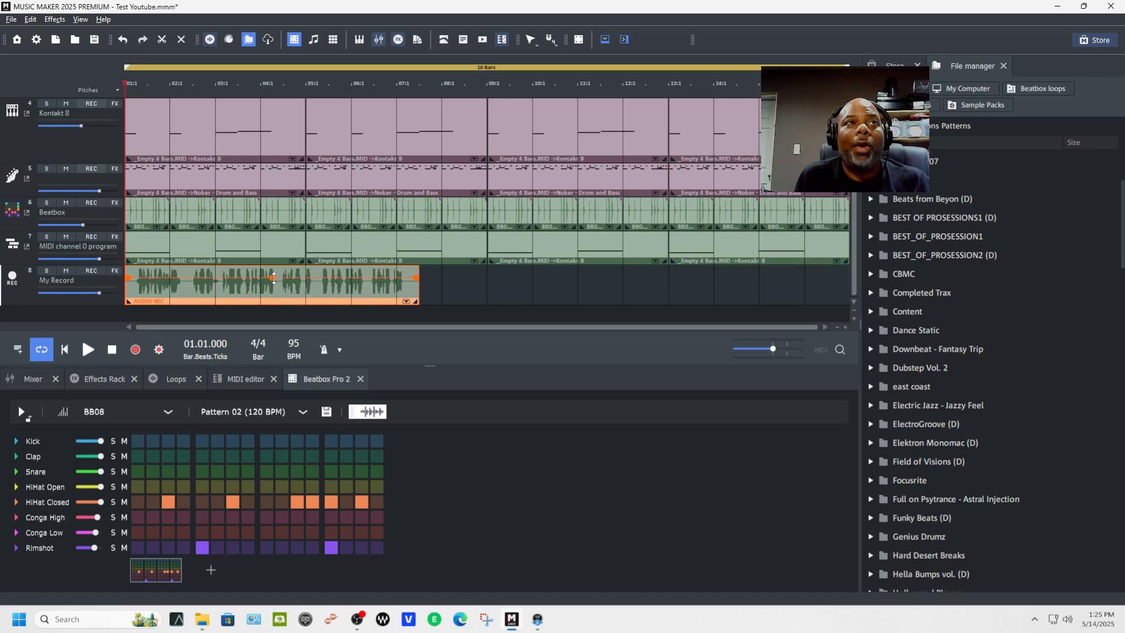
{"action": "key", "text": "space"}
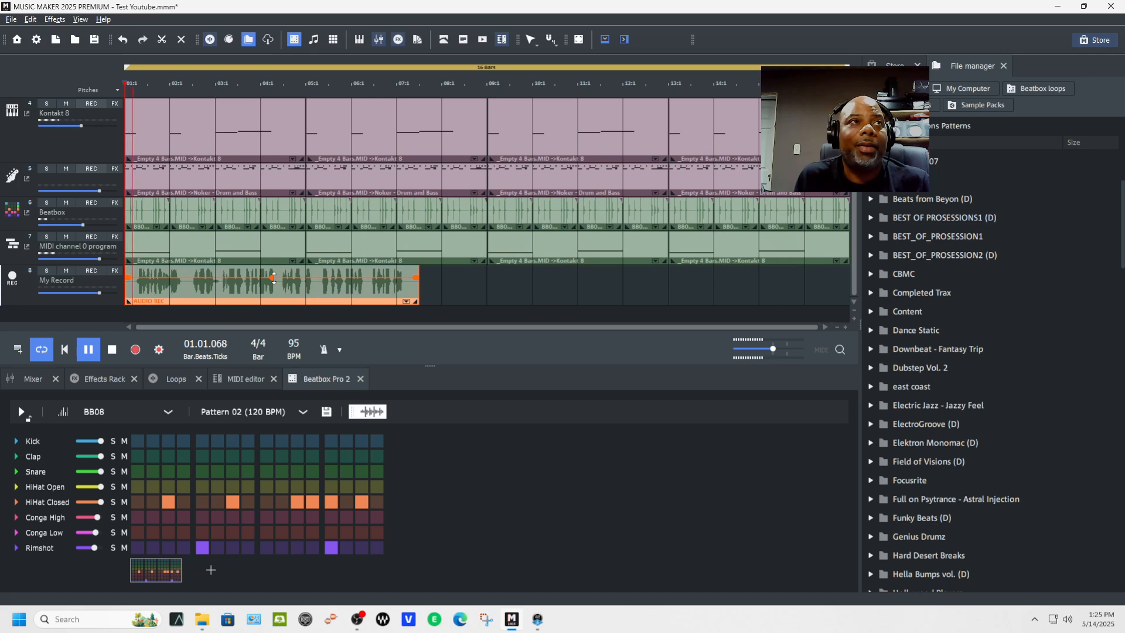
{"action": "key", "text": "space"}
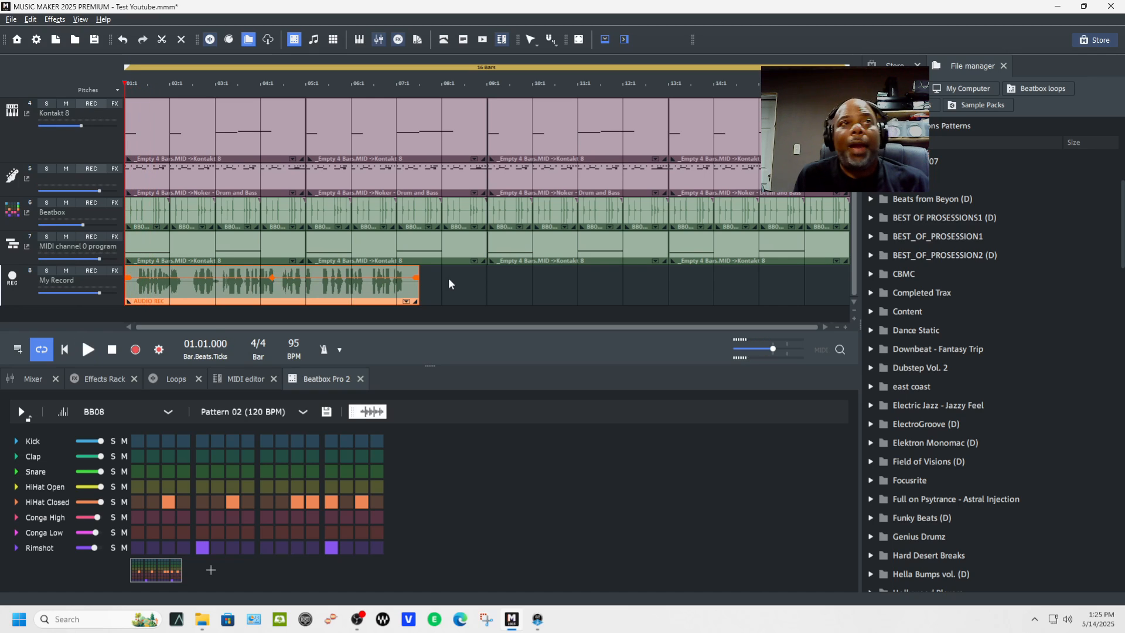
Step: Apply the Experimental 8th Stutter effects chain to the recorded AUDIO REC object and listen to it
{"action": "left_click", "coordinate": [114, 272]}
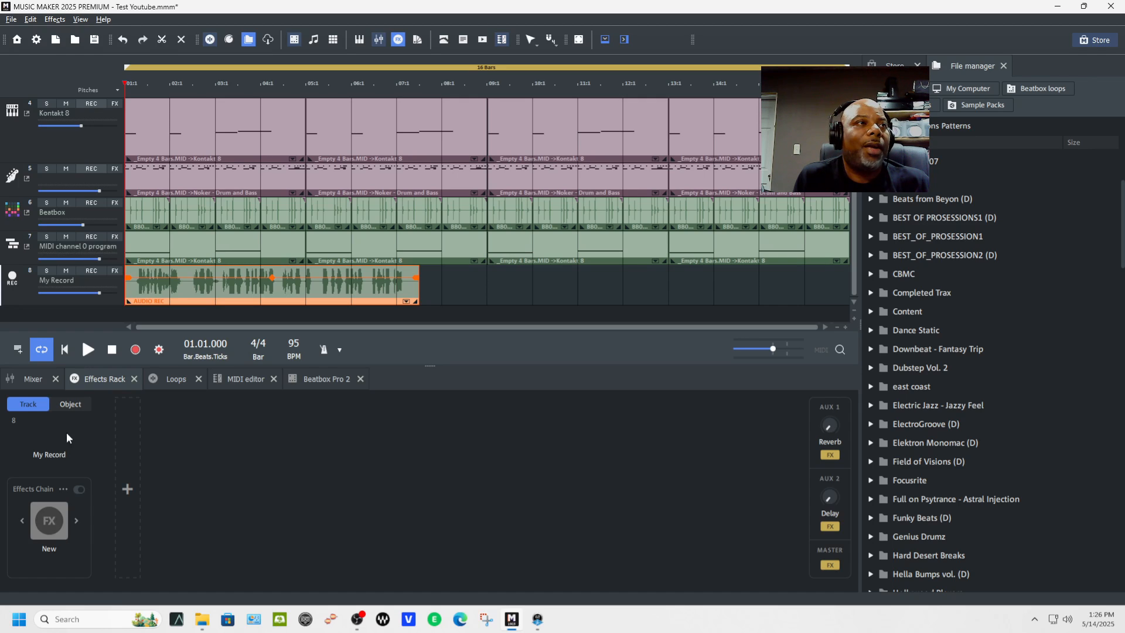
{"action": "left_click", "coordinate": [68, 406]}
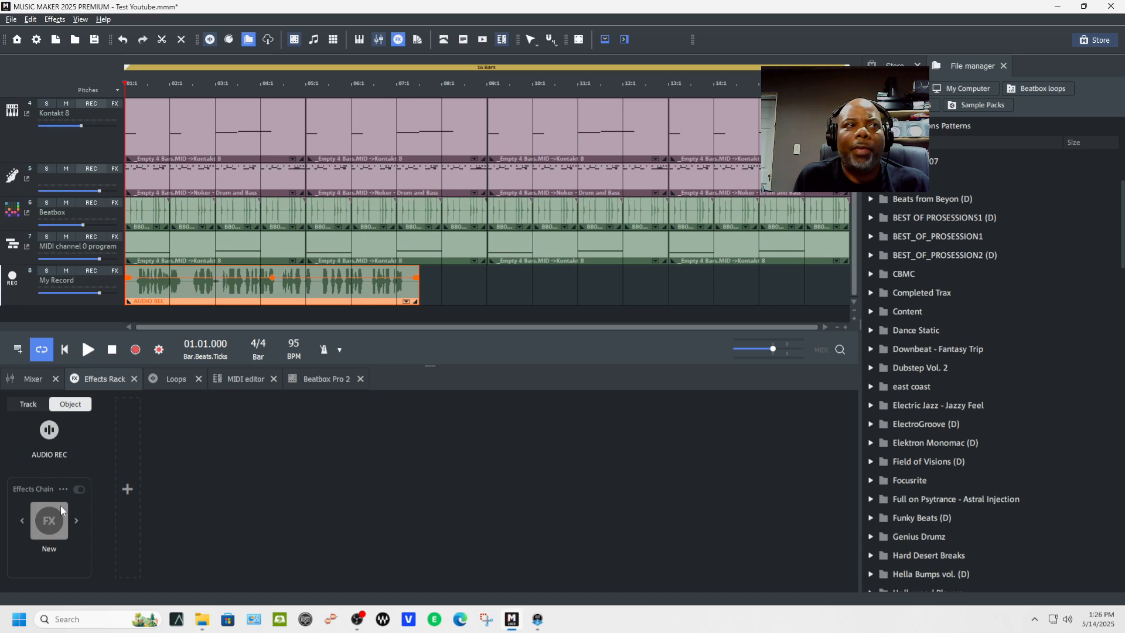
{"action": "left_click", "coordinate": [61, 524]}
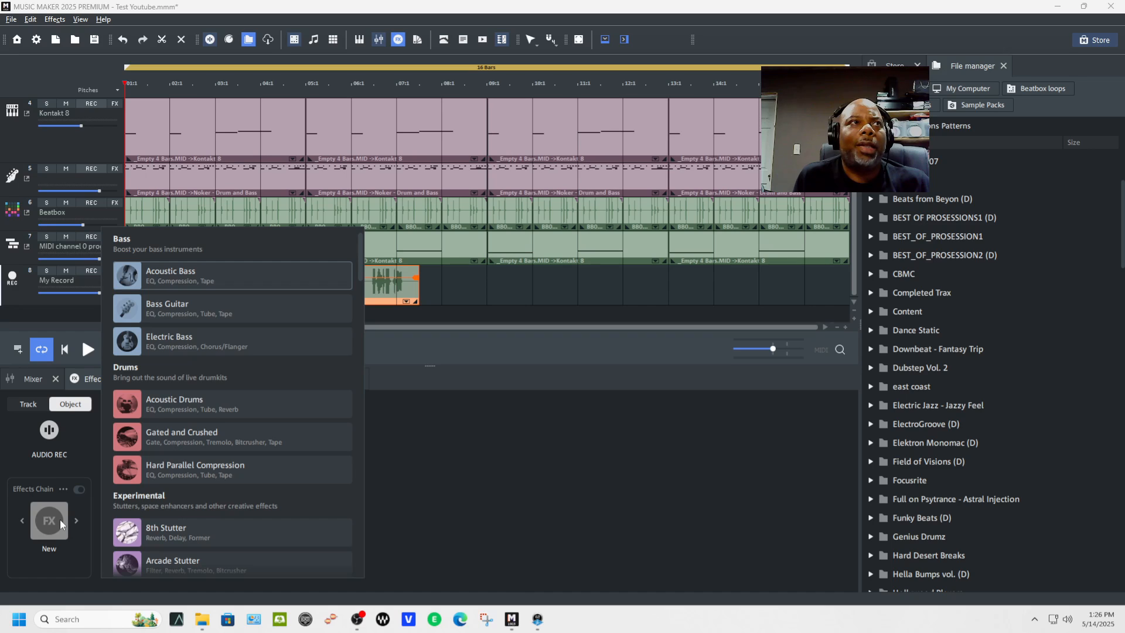
{"action": "scroll", "coordinate": [170, 387], "scroll_direction": "down", "scroll_amount": 2}
{"action": "scroll", "coordinate": [173, 283], "scroll_direction": "down", "scroll_amount": 3}
{"action": "scroll", "coordinate": [172, 284], "scroll_direction": "up", "scroll_amount": 1}
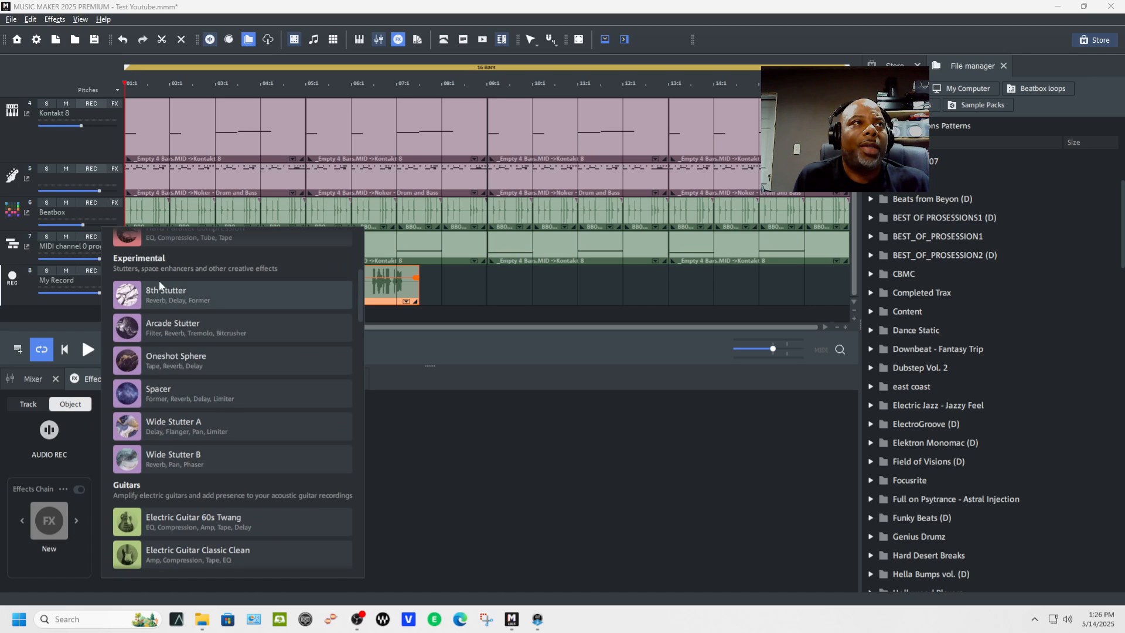
{"action": "left_click", "coordinate": [189, 296]}
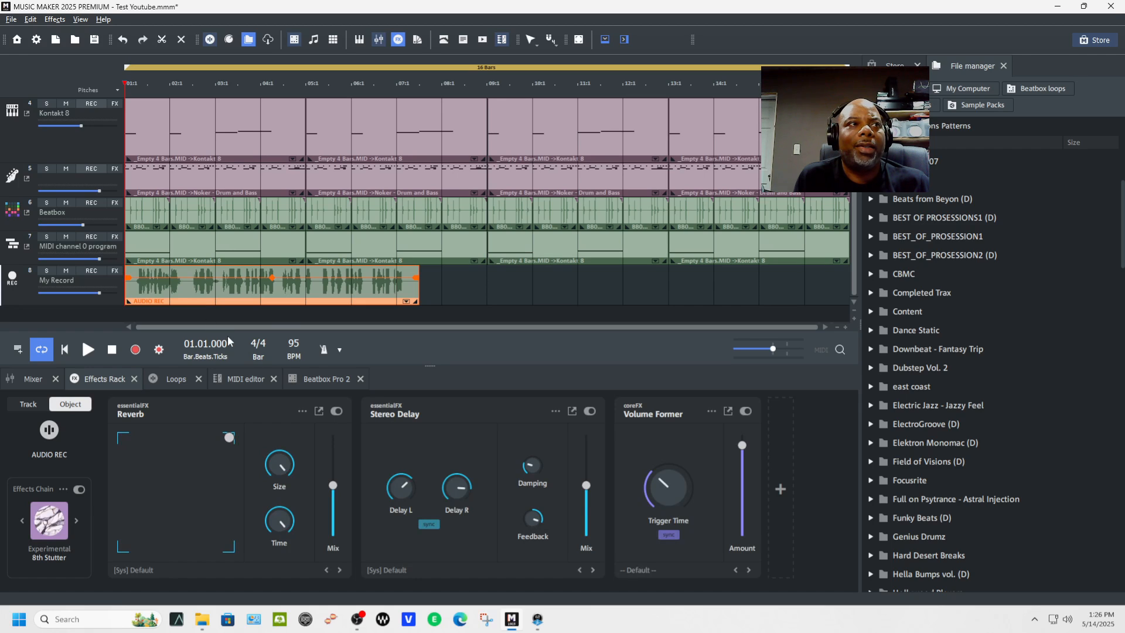
{"action": "key", "text": "space"}
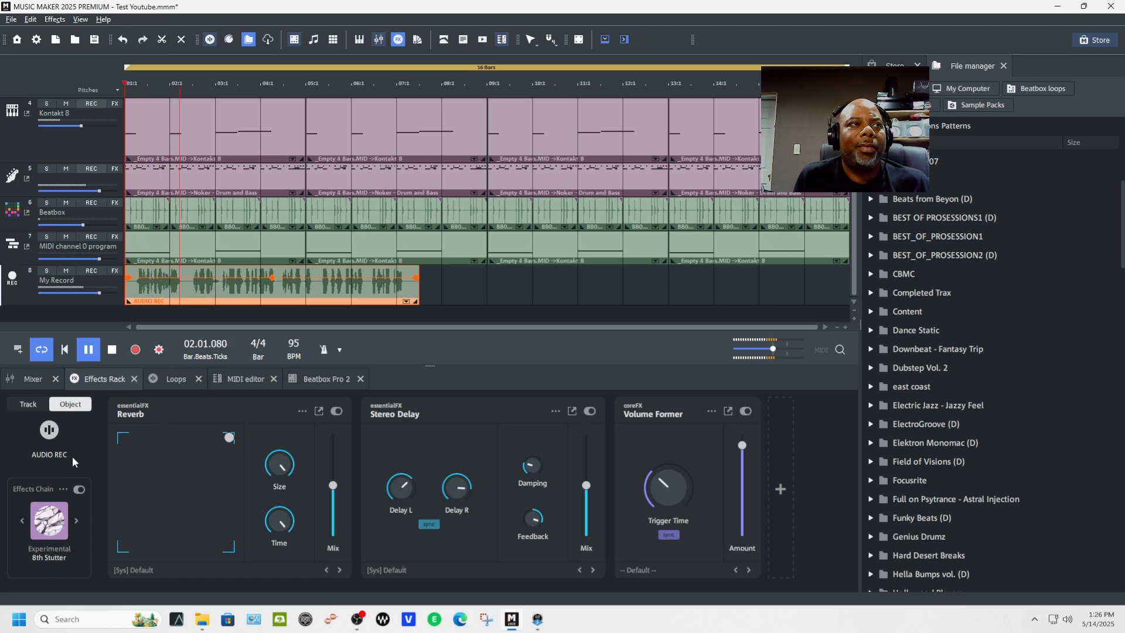
{"action": "key", "text": "space"}
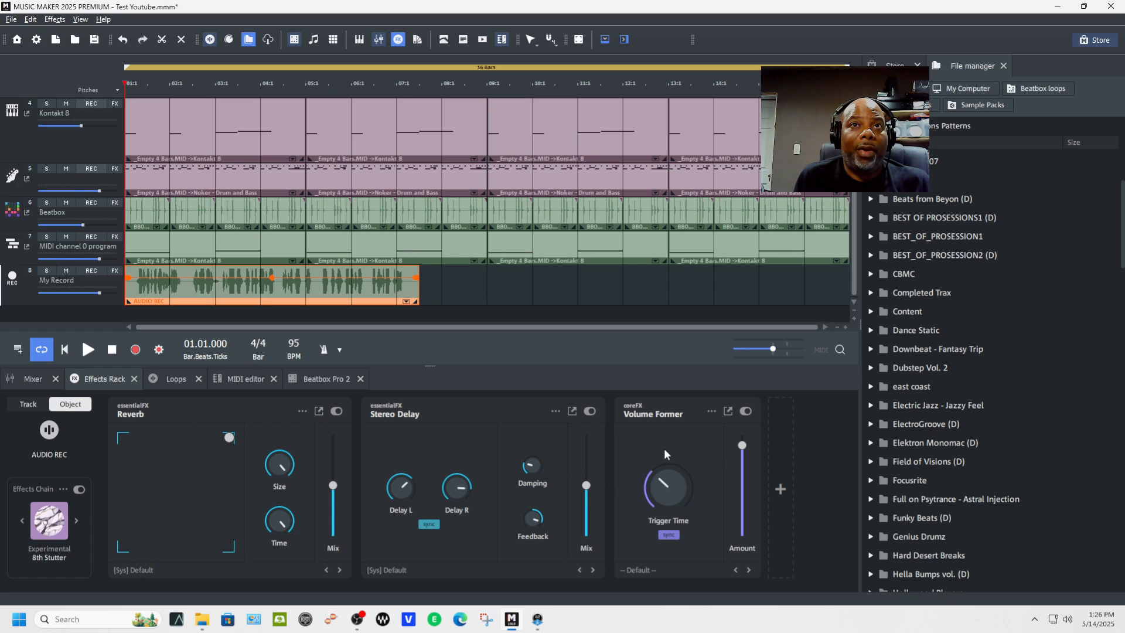
Step: Remove Volume Former, Stereo Delay and Reverb from the AUDIO REC object, and load the Acoustic Bass effects chain instead
{"action": "left_click", "coordinate": [712, 415]}
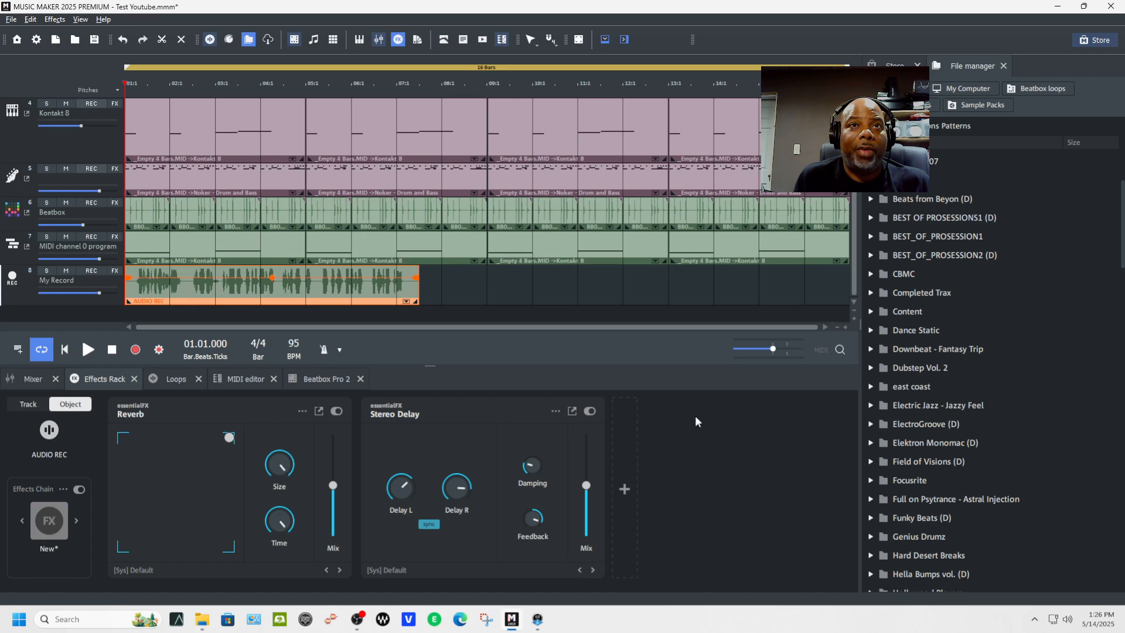
{"action": "left_click", "coordinate": [557, 414]}
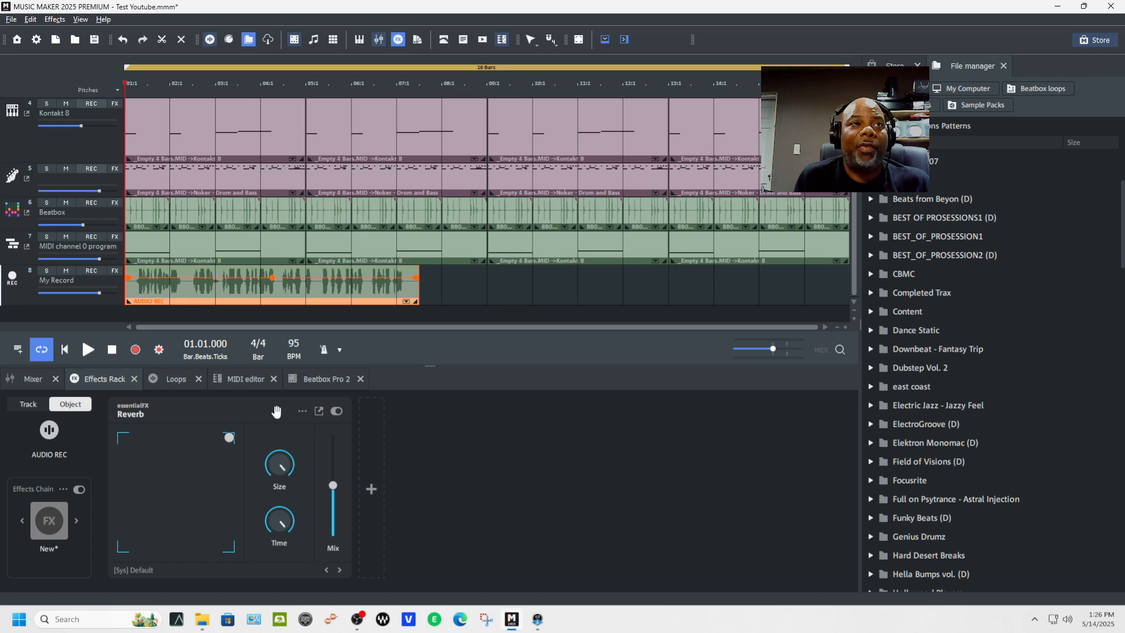
{"action": "left_click", "coordinate": [302, 415]}
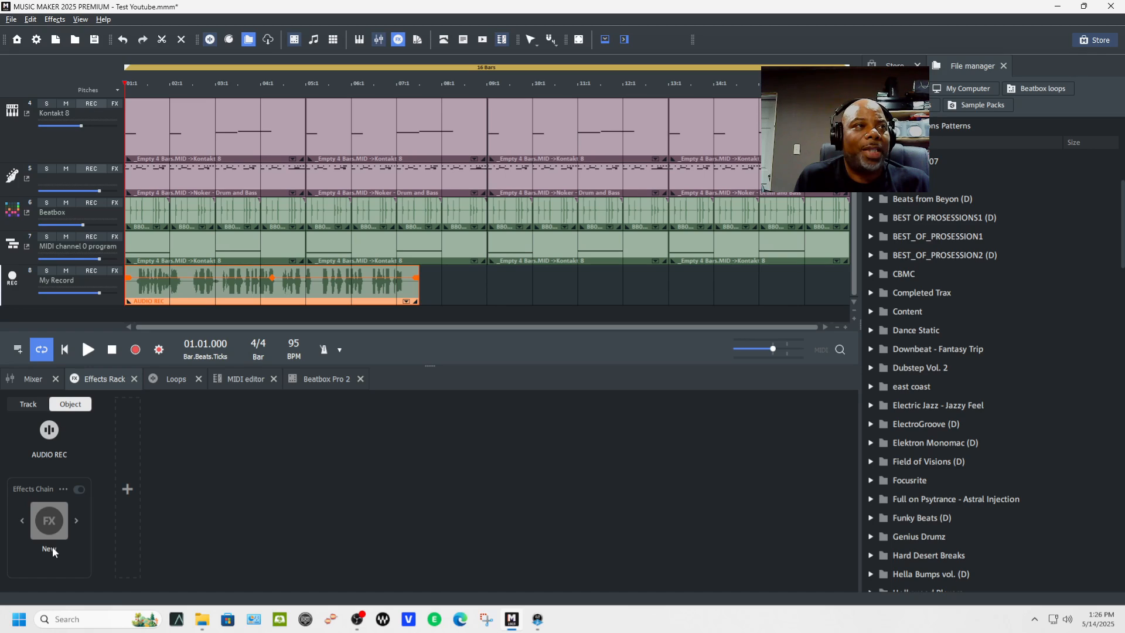
{"action": "left_click", "coordinate": [77, 520]}
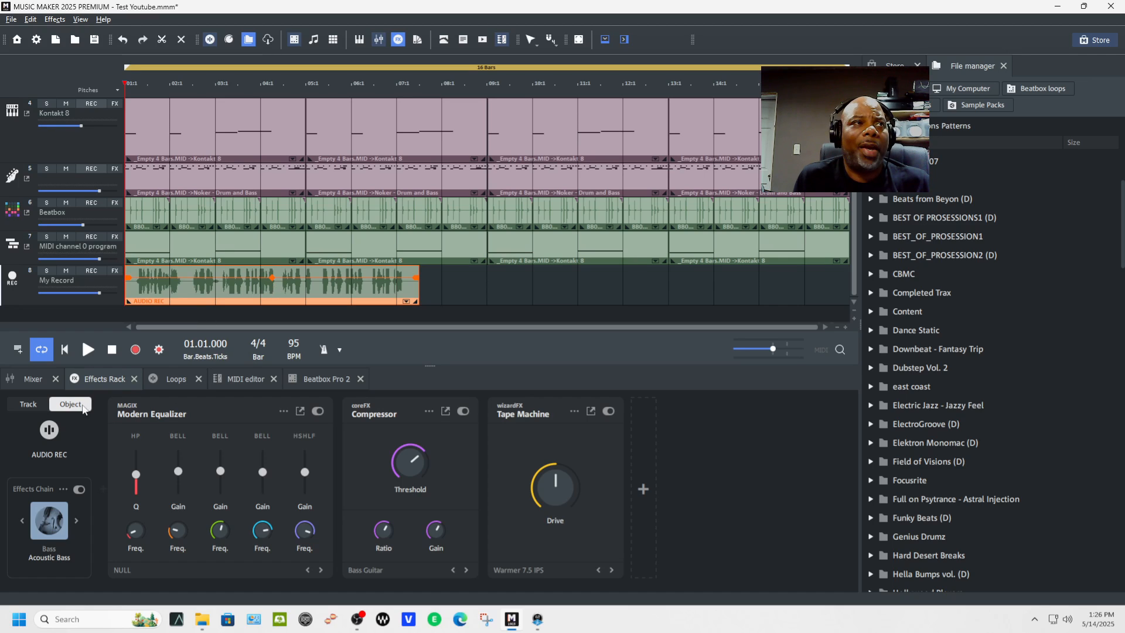
Step: Show the effects of the My Record track and look through the available VST effects, including those by FabFilter
{"action": "left_click", "coordinate": [28, 405]}
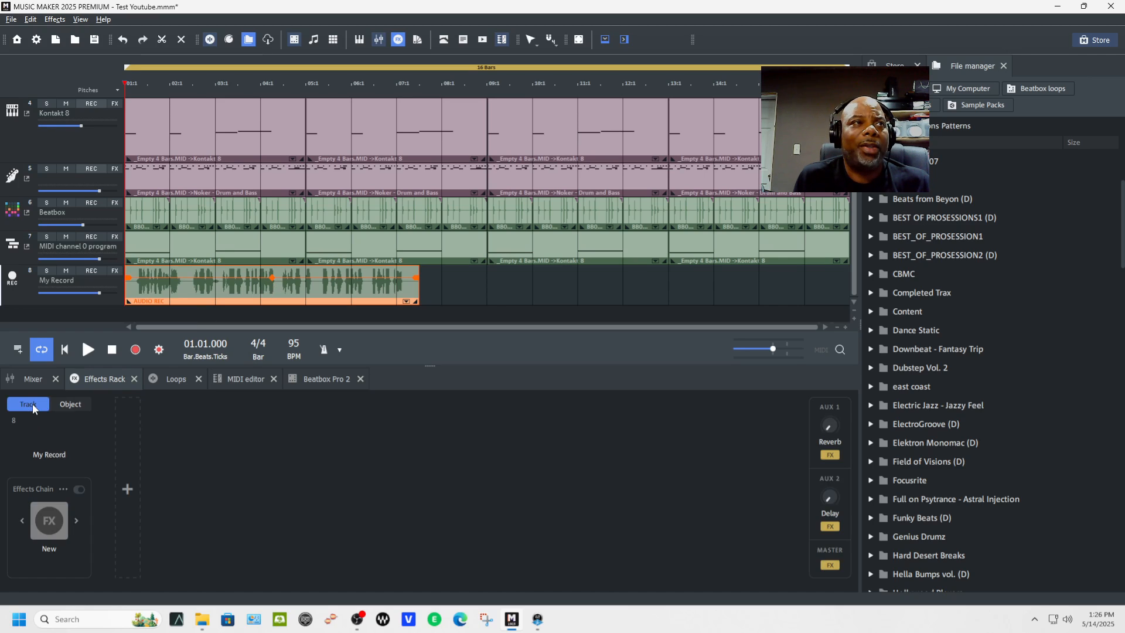
{"action": "left_click", "coordinate": [128, 488]}
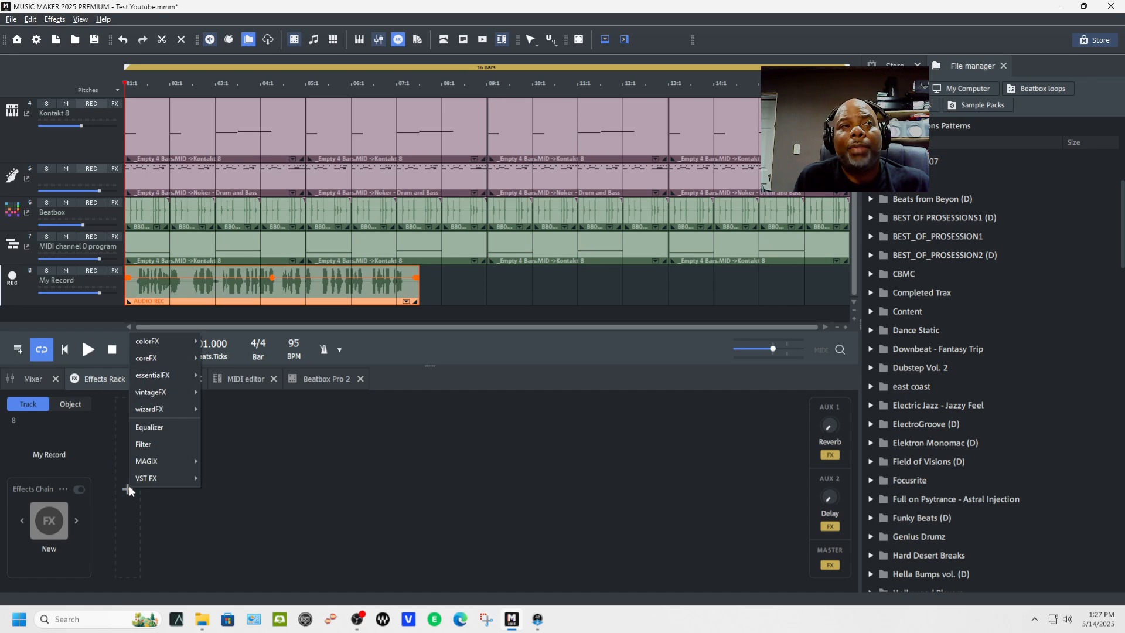
{"action": "mouse_move", "coordinate": [181, 482]}
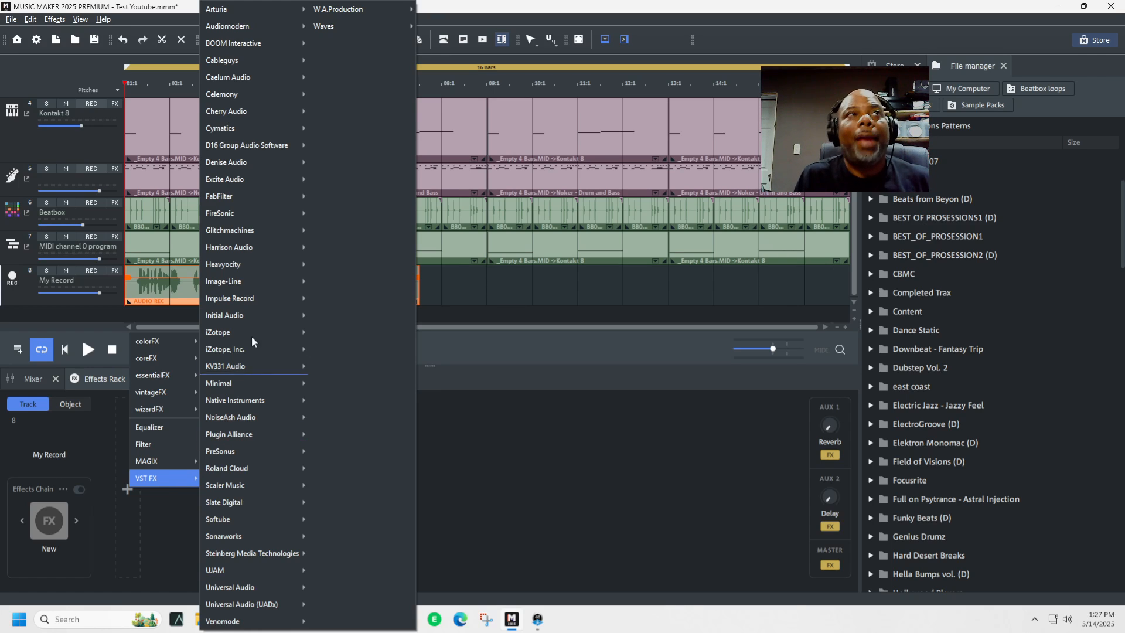
{"action": "mouse_move", "coordinate": [258, 199]}
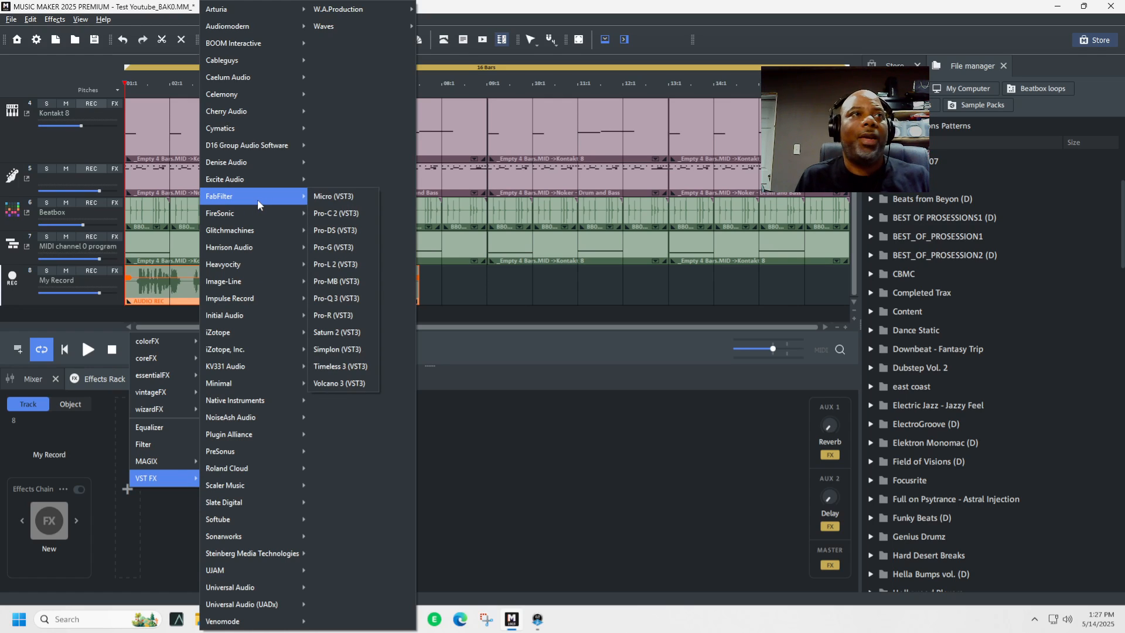
{"action": "left_click", "coordinate": [258, 200]}
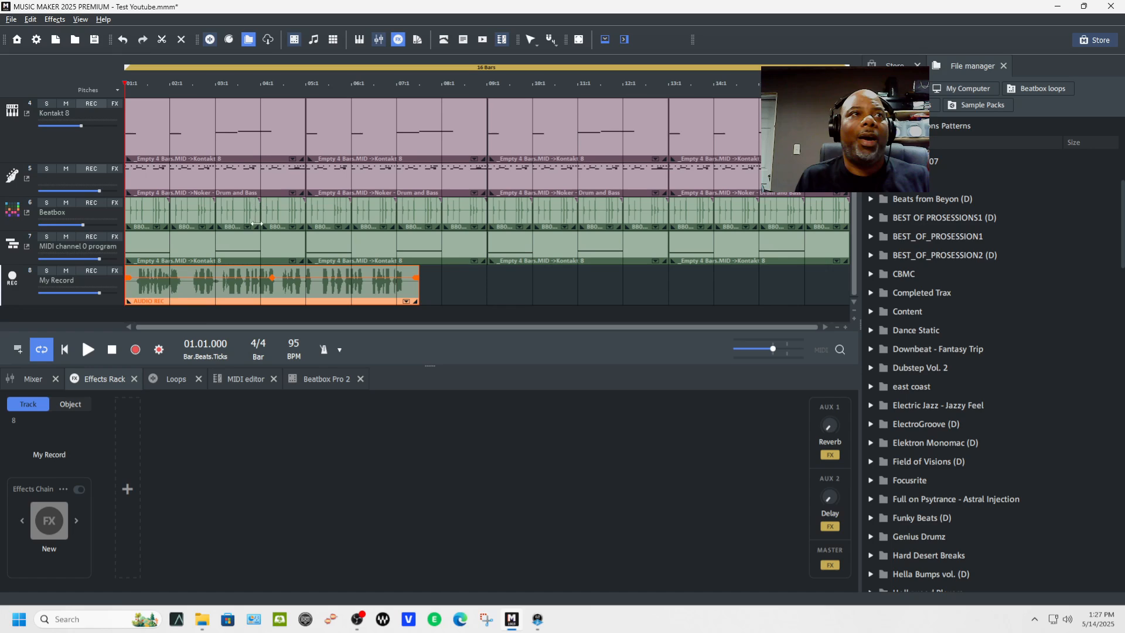
Step: Add the UADx Hemisphere Mic Collection VST effect by Universal Audio (UADx) to the My Record track
{"action": "left_click", "coordinate": [125, 490]}
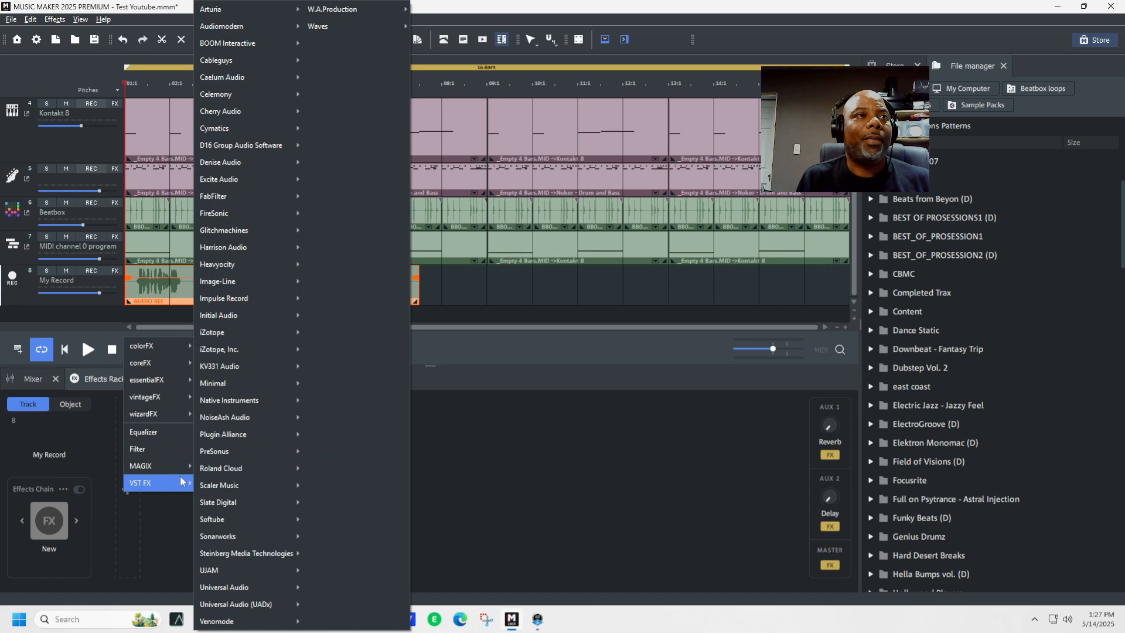
{"action": "mouse_move", "coordinate": [240, 588]}
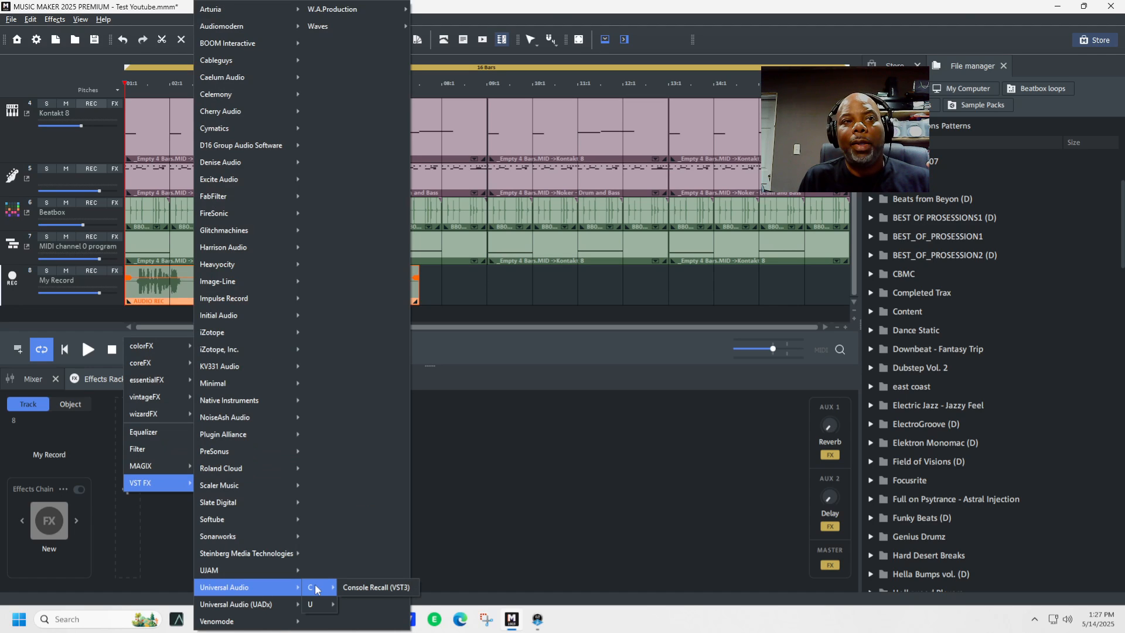
{"action": "mouse_move", "coordinate": [316, 610]}
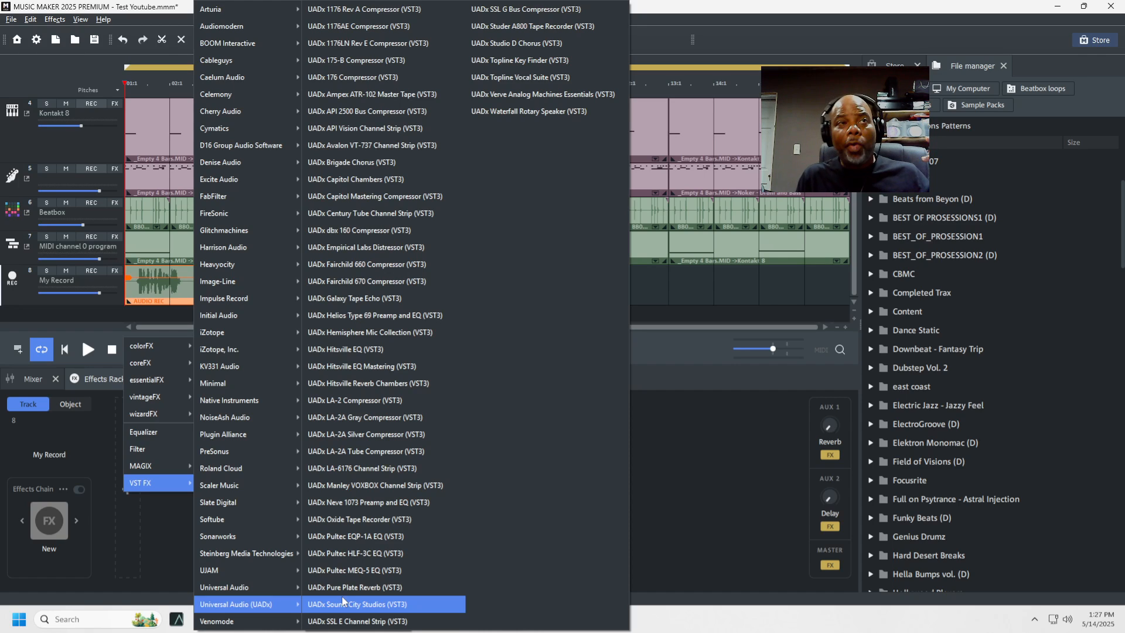
{"action": "left_click", "coordinate": [352, 334]}
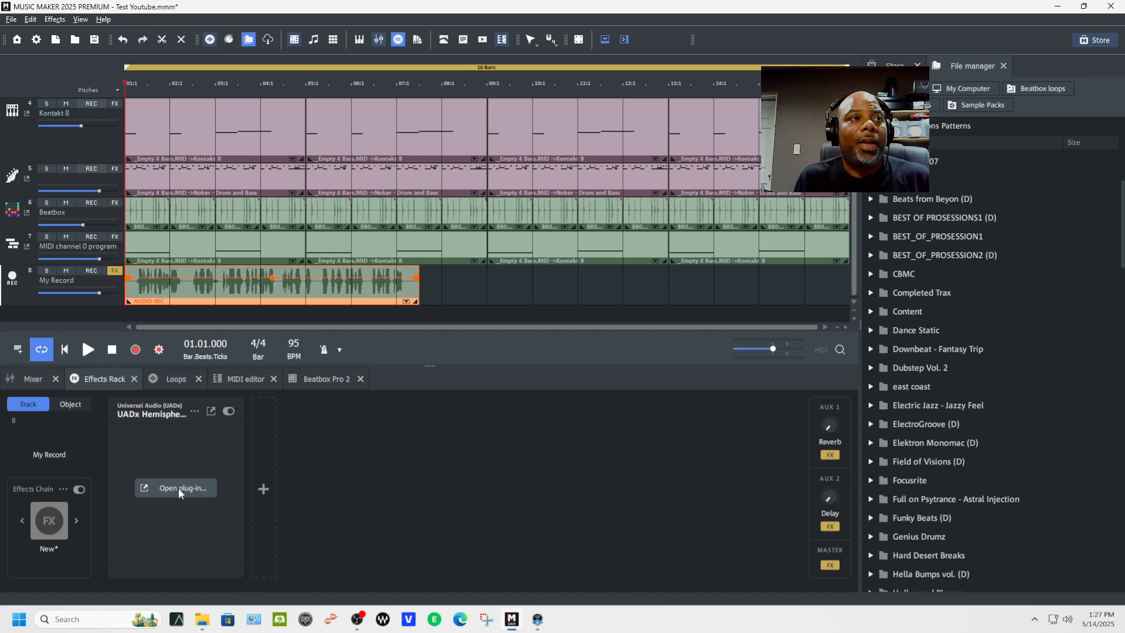
Step: Open the Hemisphere plug-in, load the SC-1 Acoustic Guitar preset and choose SC-1 as the source mic
{"action": "left_click", "coordinate": [178, 488]}
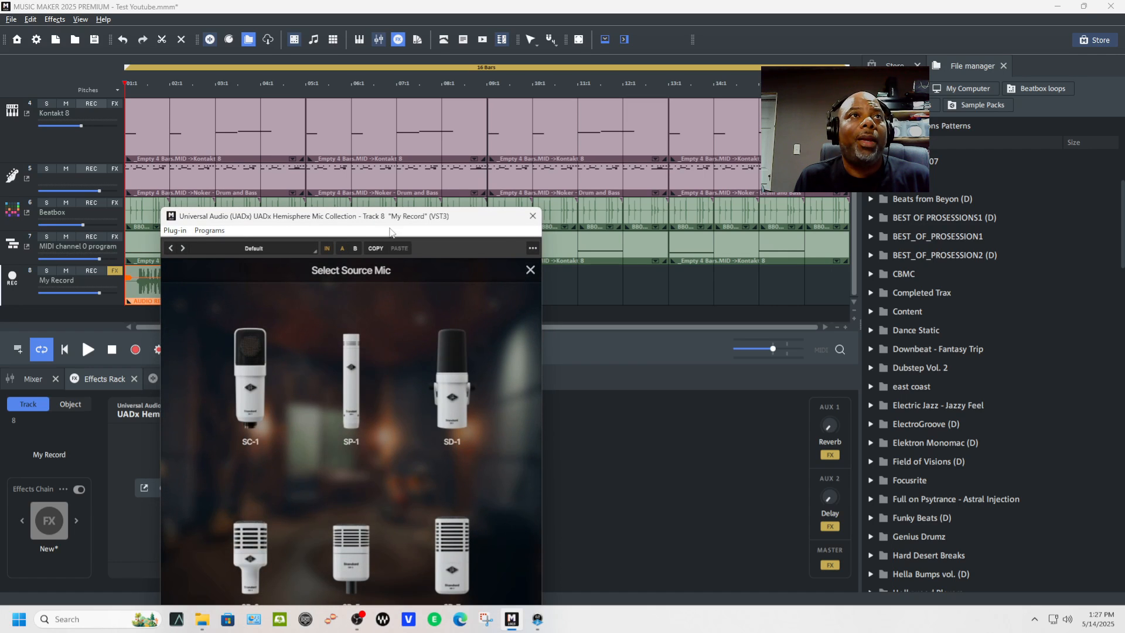
{"action": "left_click_drag", "start_coordinate": [400, 215], "coordinate": [431, 126]}
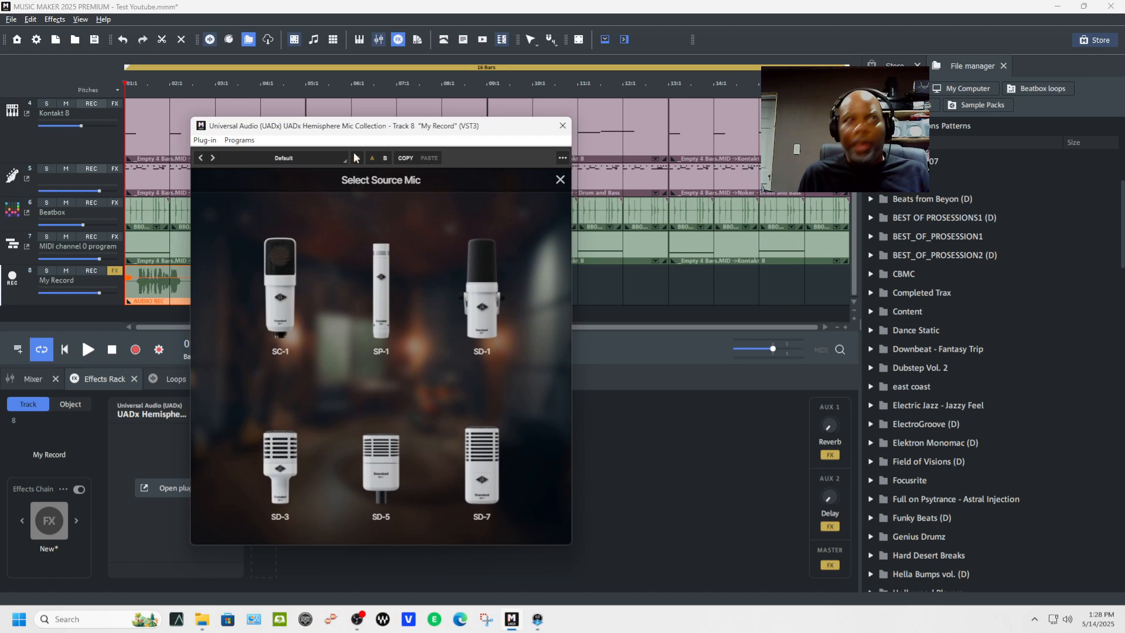
{"action": "left_click", "coordinate": [276, 301]}
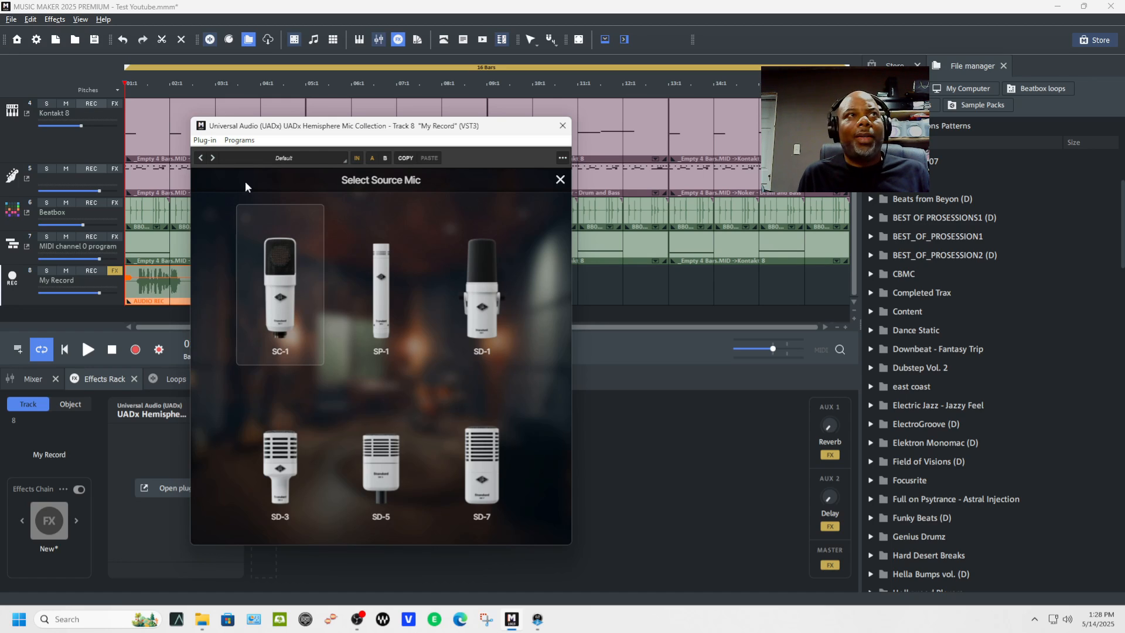
{"action": "left_click", "coordinate": [213, 159]}
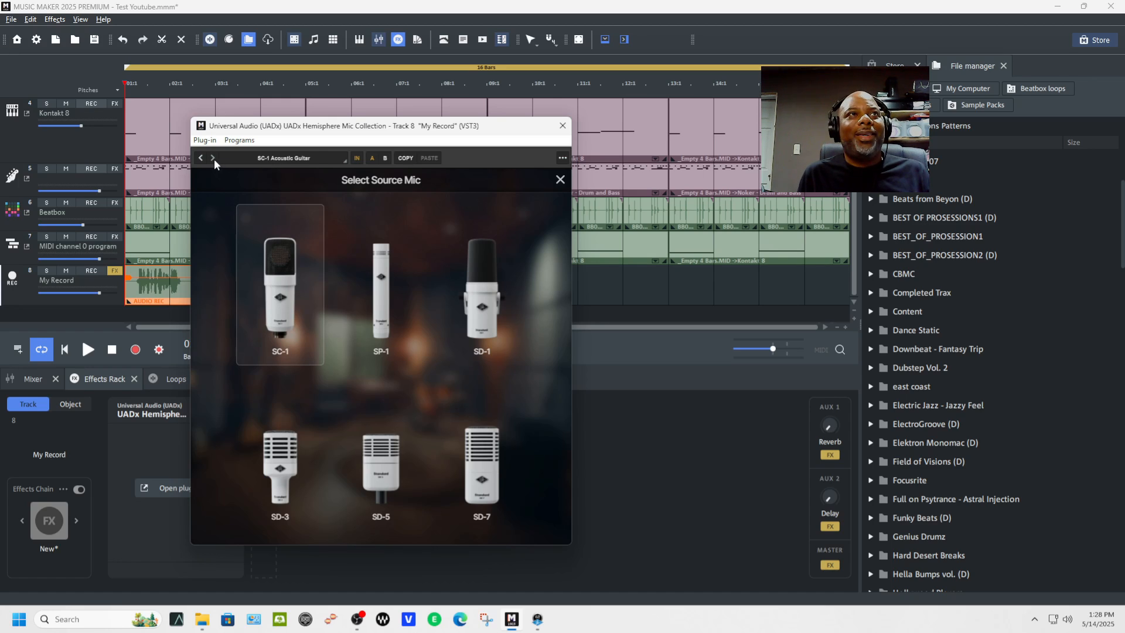
{"action": "left_click", "coordinate": [287, 275]}
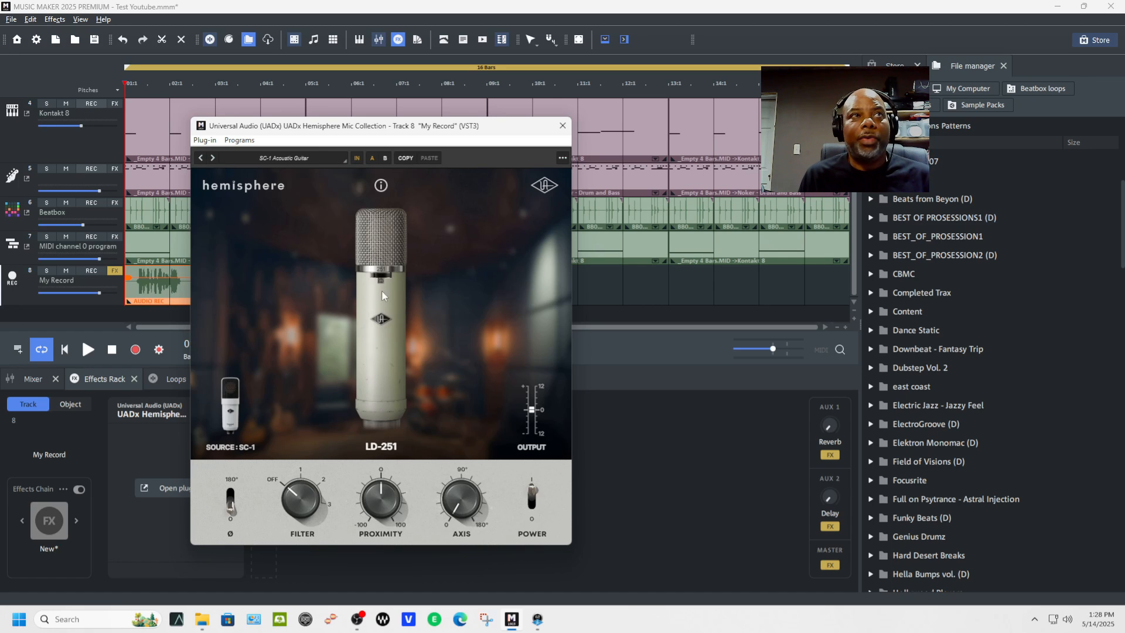
Step: Solo and play the My Record track, and in Hemisphere set Proximity slightly below 0 and Filter to 200 Hz
{"action": "left_click_drag", "start_coordinate": [445, 133], "coordinate": [548, 78]}
{"action": "left_click", "coordinate": [47, 270]}
{"action": "key", "text": "space"}
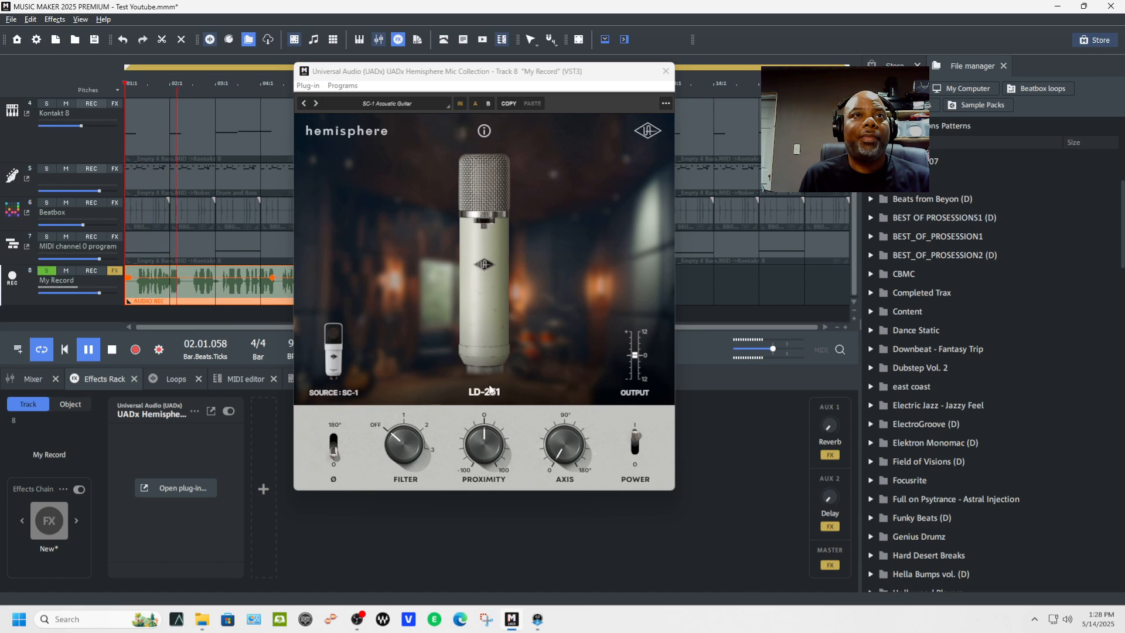
{"action": "mouse_move", "coordinate": [491, 453]}
{"action": "left_mouse_down"}
{"action": "mouse_move", "coordinate": [490, 407]}
{"action": "mouse_move", "coordinate": [476, 540]}
{"action": "mouse_move", "coordinate": [483, 463]}
{"action": "left_mouse_up"}
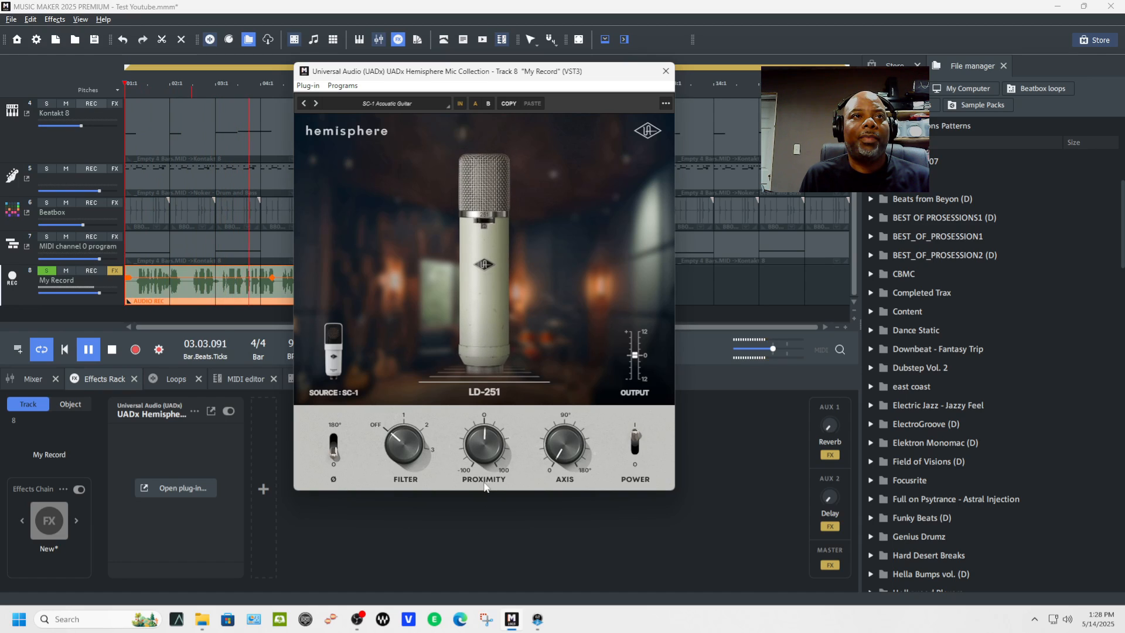
{"action": "left_click_drag", "start_coordinate": [414, 454], "coordinate": [428, 347]}
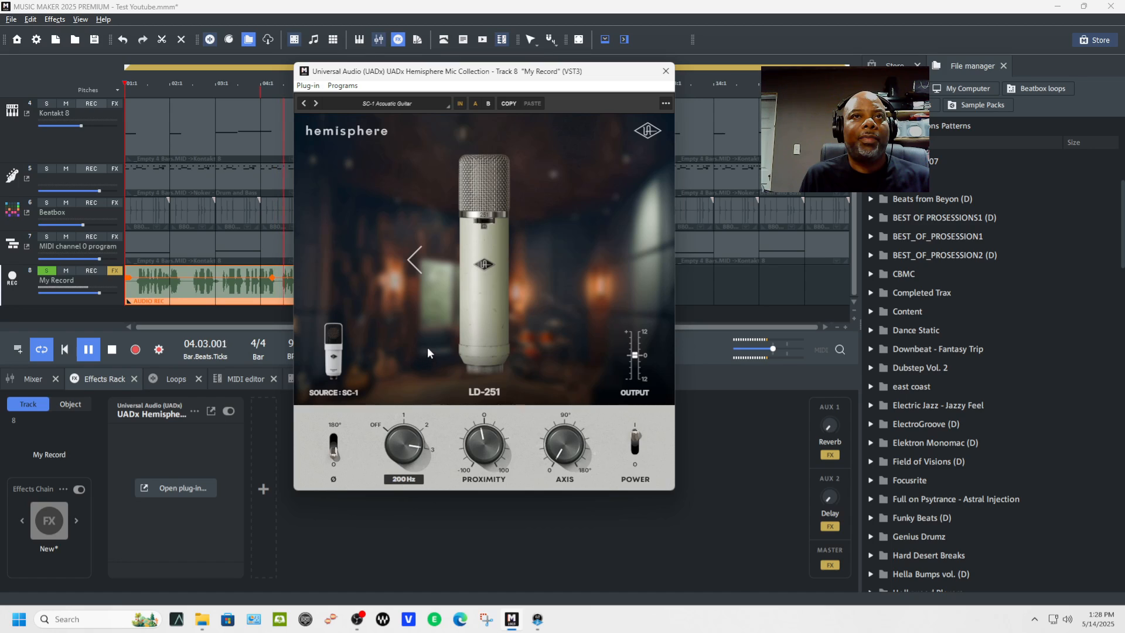
Step: Audition the Hemisphere presets SC-1 Airy Vocal, SC-1 Angus Amp and SC-1 Classic Vocal during playback
{"action": "left_click", "coordinate": [315, 103]}
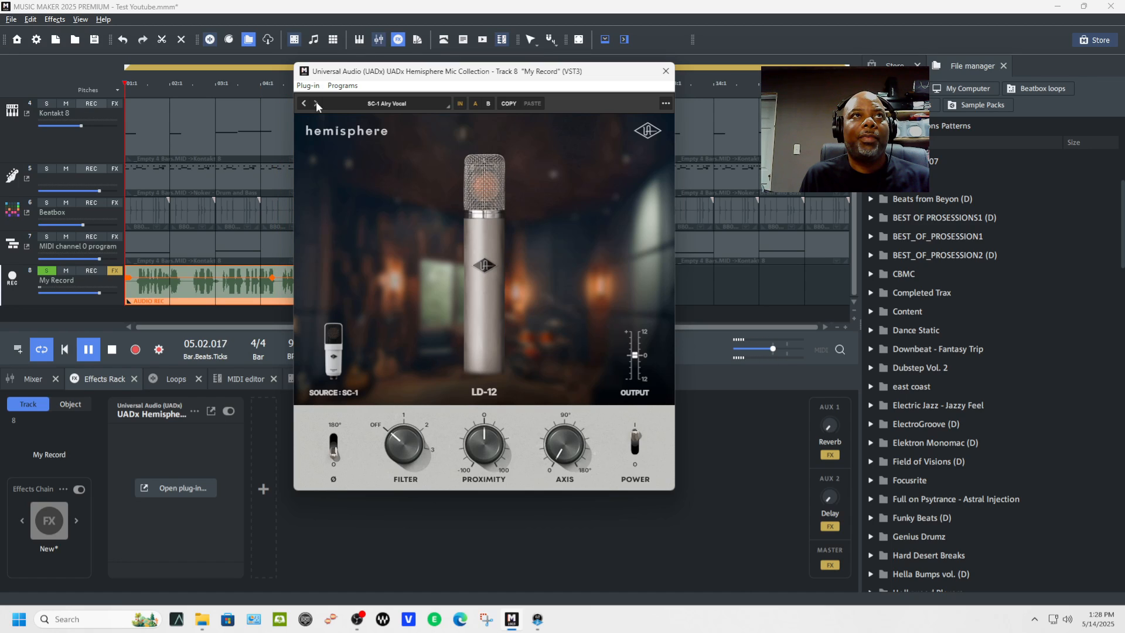
{"action": "left_click", "coordinate": [316, 103]}
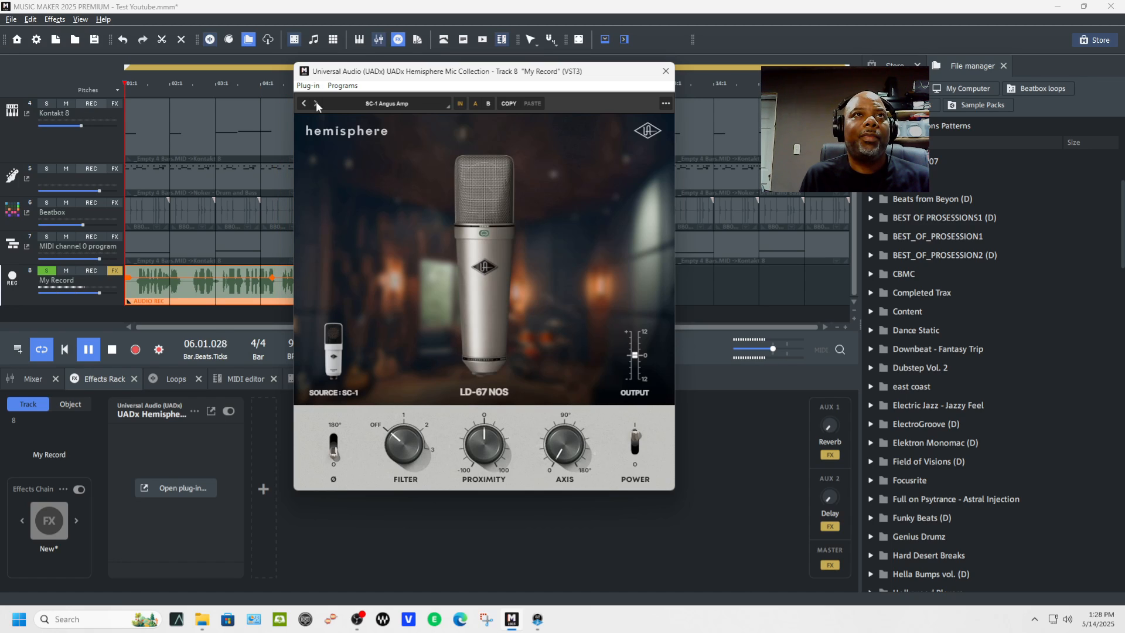
{"action": "left_click", "coordinate": [316, 104]}
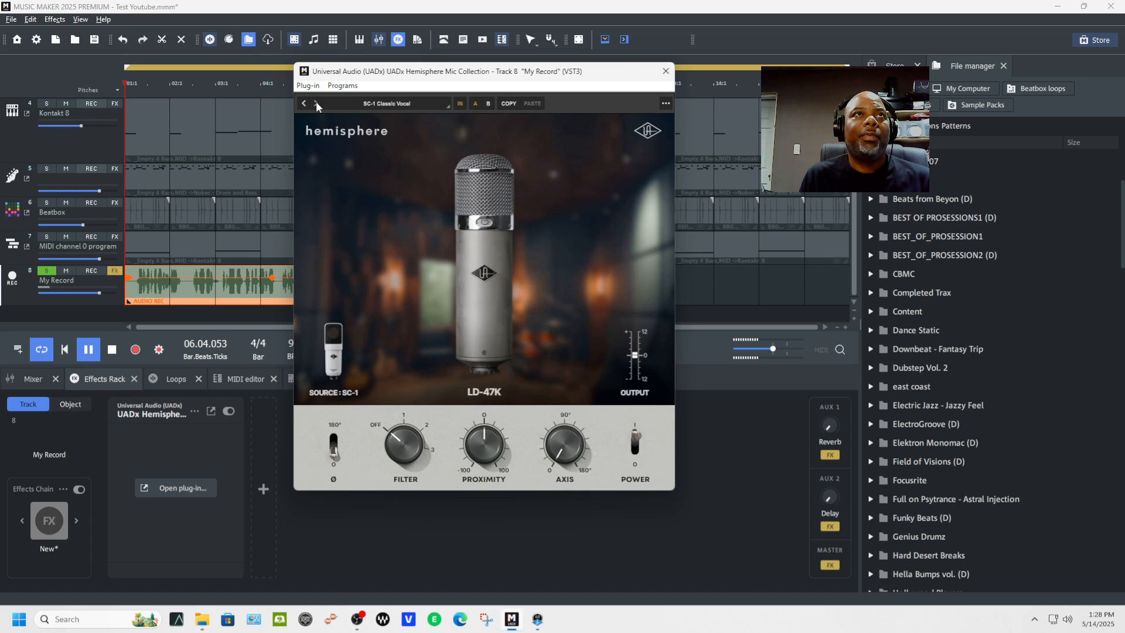
{"action": "mouse_move", "coordinate": [403, 284]}
Step: Restart playback with the SC-1 Classic Vocal preset, turning Filter to position 2 and Proximity to its maximum
{"action": "key", "text": "space"}
{"action": "key", "text": "space"}
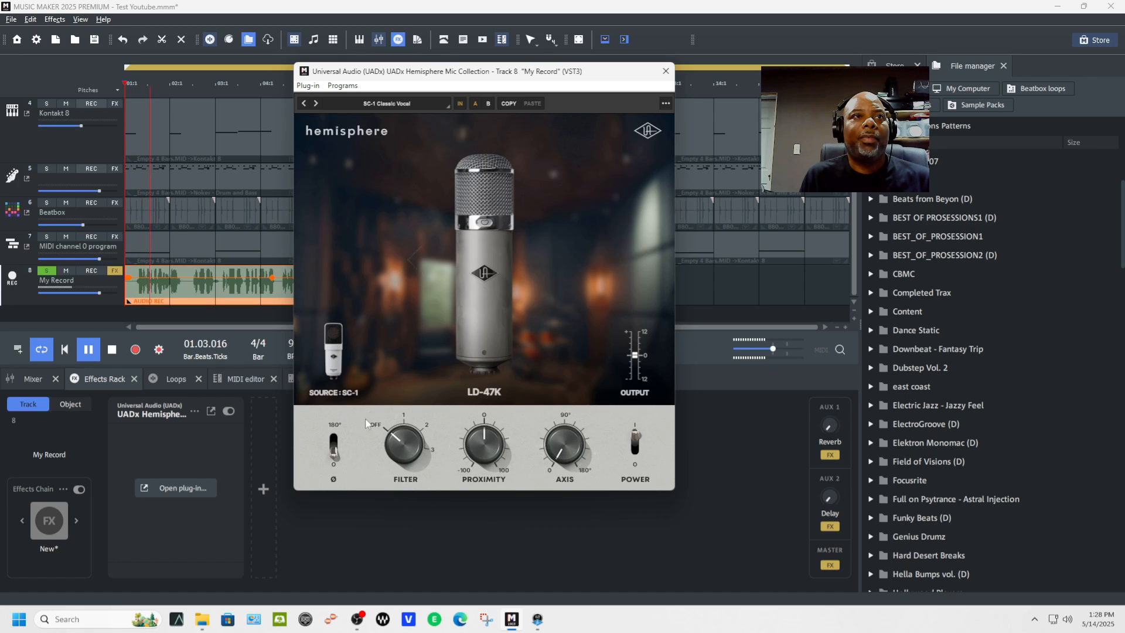
{"action": "left_click_drag", "start_coordinate": [396, 452], "coordinate": [433, 357]}
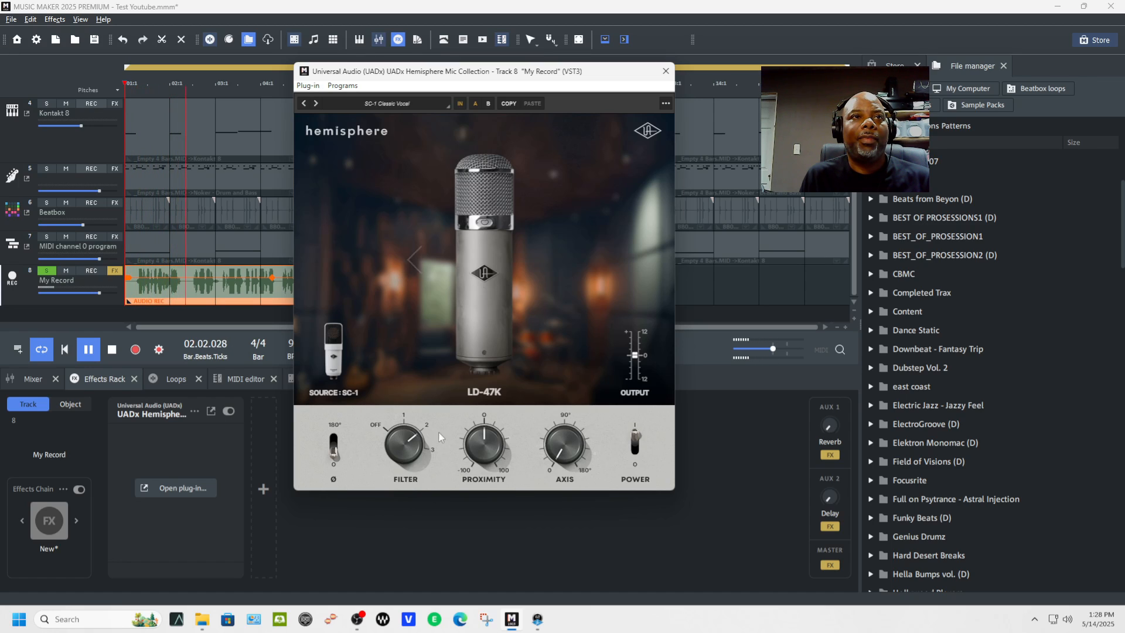
{"action": "left_click_drag", "start_coordinate": [474, 451], "coordinate": [480, 387]}
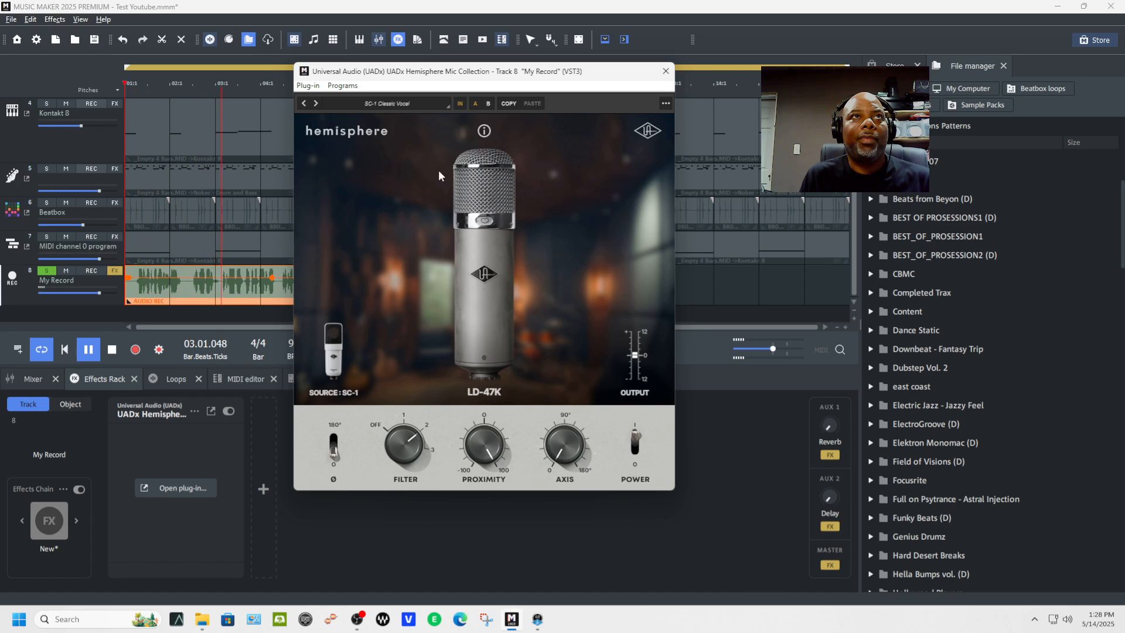
Step: Audition further Hemisphere presets, including SC-1 Rap Vocal, select SC-1 Warm Vocal and stop playback
{"action": "left_click", "coordinate": [316, 104]}
{"action": "left_click", "coordinate": [316, 104]}
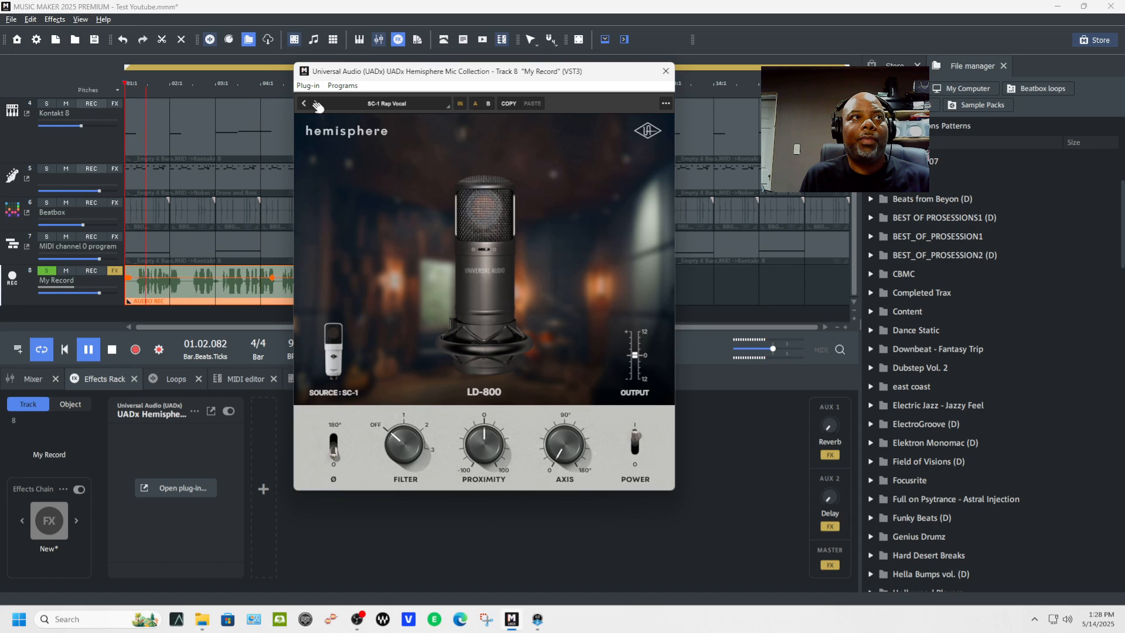
{"action": "left_click", "coordinate": [316, 104]}
{"action": "key", "text": "space"}
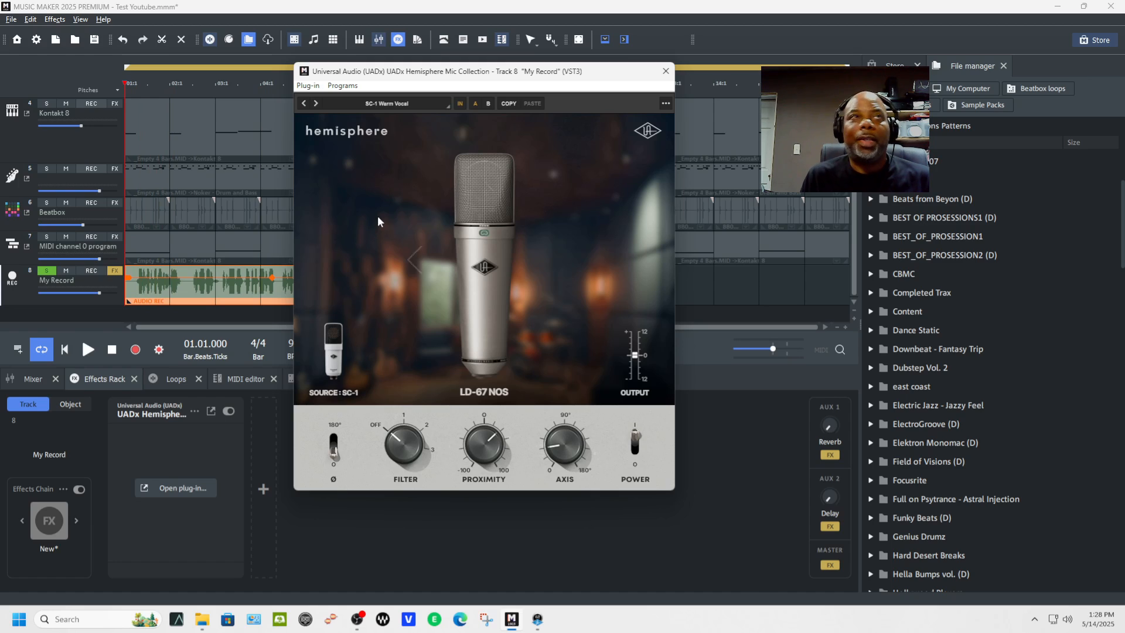
Step: Close the Hemisphere Mic Collection plug-in and remove it from the My Record track
{"action": "left_click", "coordinate": [666, 71]}
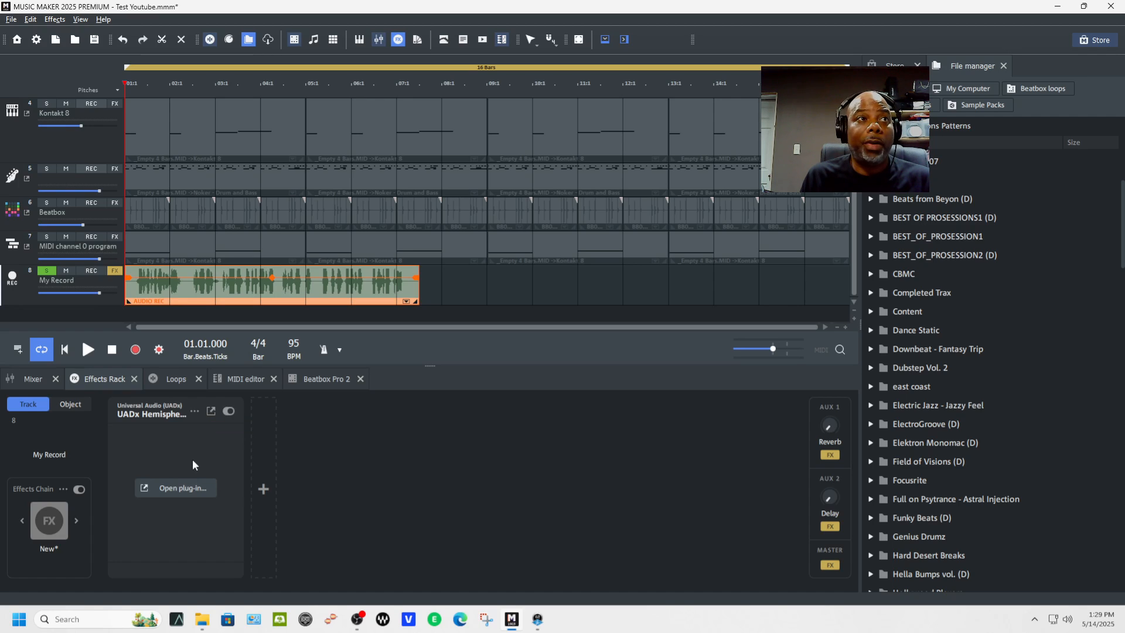
{"action": "left_click", "coordinate": [196, 410]}
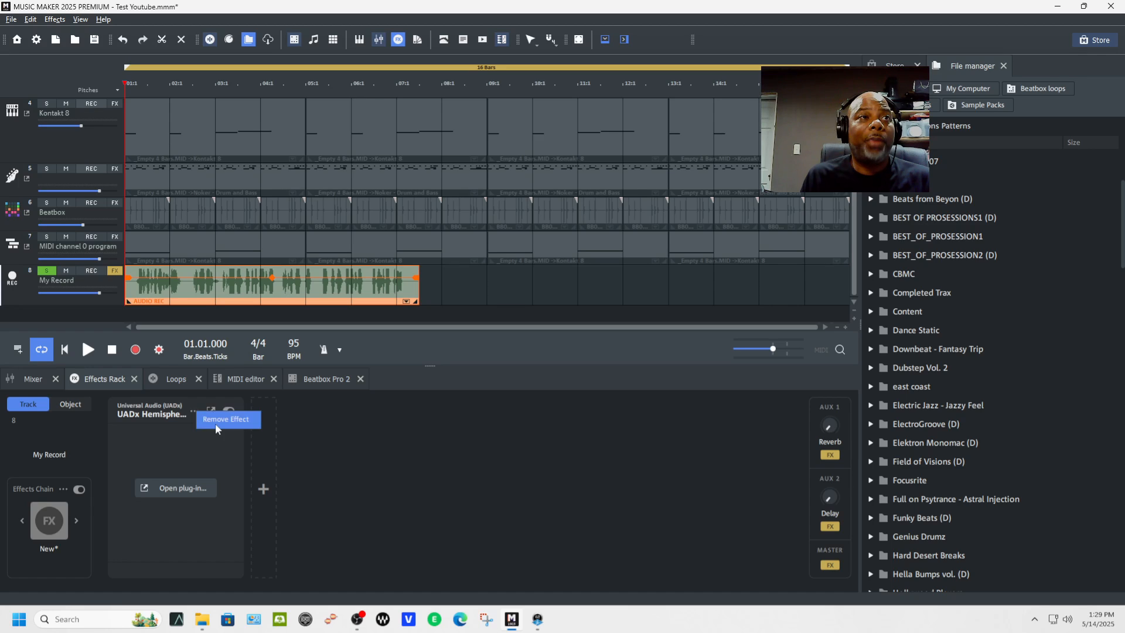
{"action": "left_click", "coordinate": [216, 424]}
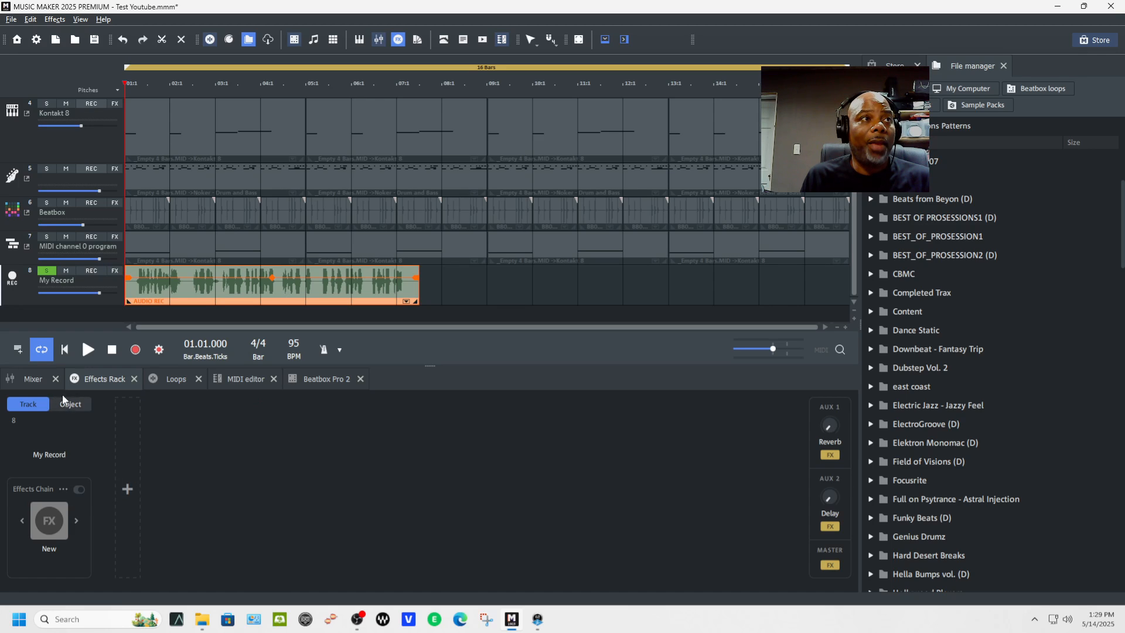
Step: Add the UADx Pure Plate Reverb VST effect by Universal Audio (UADx) to the My Record track
{"action": "left_click", "coordinate": [128, 490]}
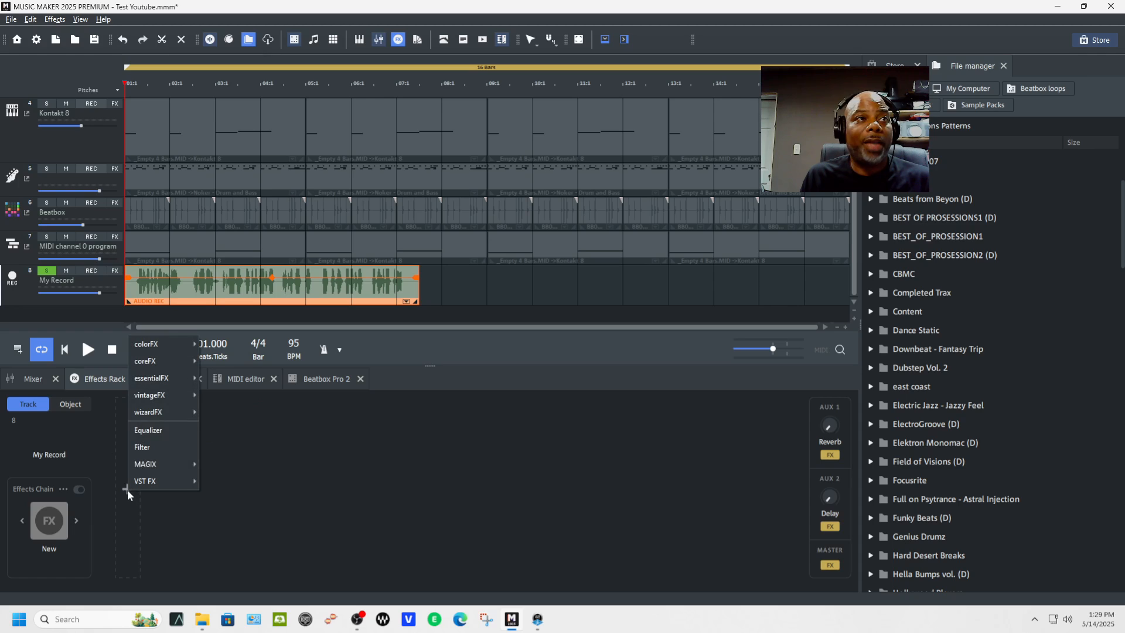
{"action": "mouse_move", "coordinate": [164, 482]}
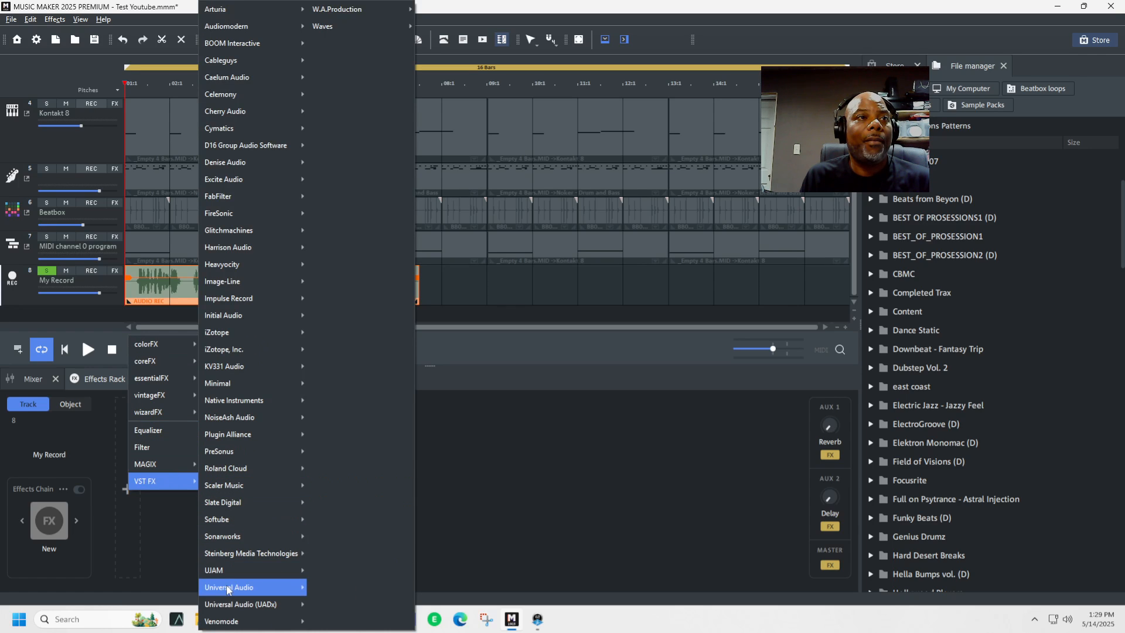
{"action": "mouse_move", "coordinate": [237, 598]}
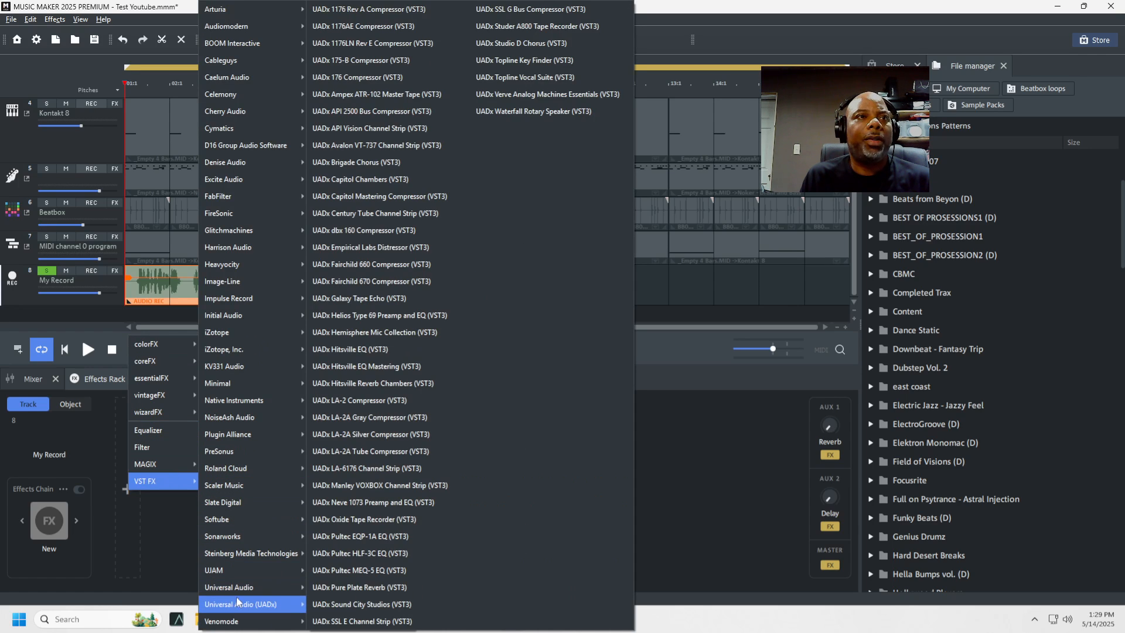
{"action": "left_click", "coordinate": [379, 587]}
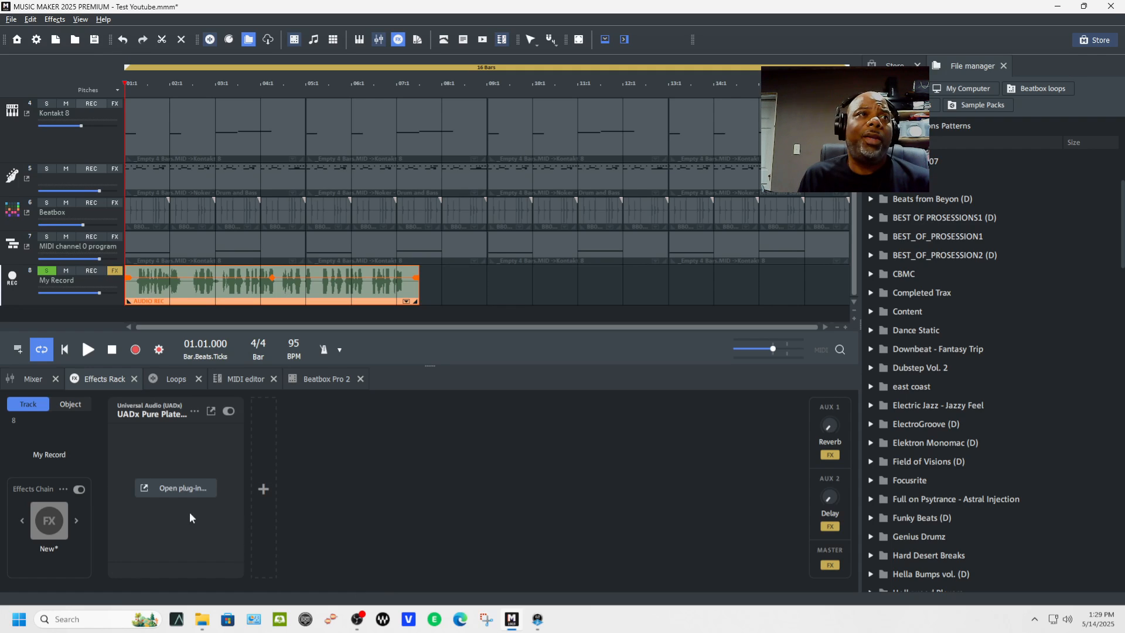
Step: Open the Pure Plate Reverb plug-in and briefly listen to the recording with its Default preset
{"action": "left_click", "coordinate": [183, 487]}
{"action": "left_click_drag", "start_coordinate": [198, 212], "coordinate": [290, 120]}
{"action": "key", "text": "space"}
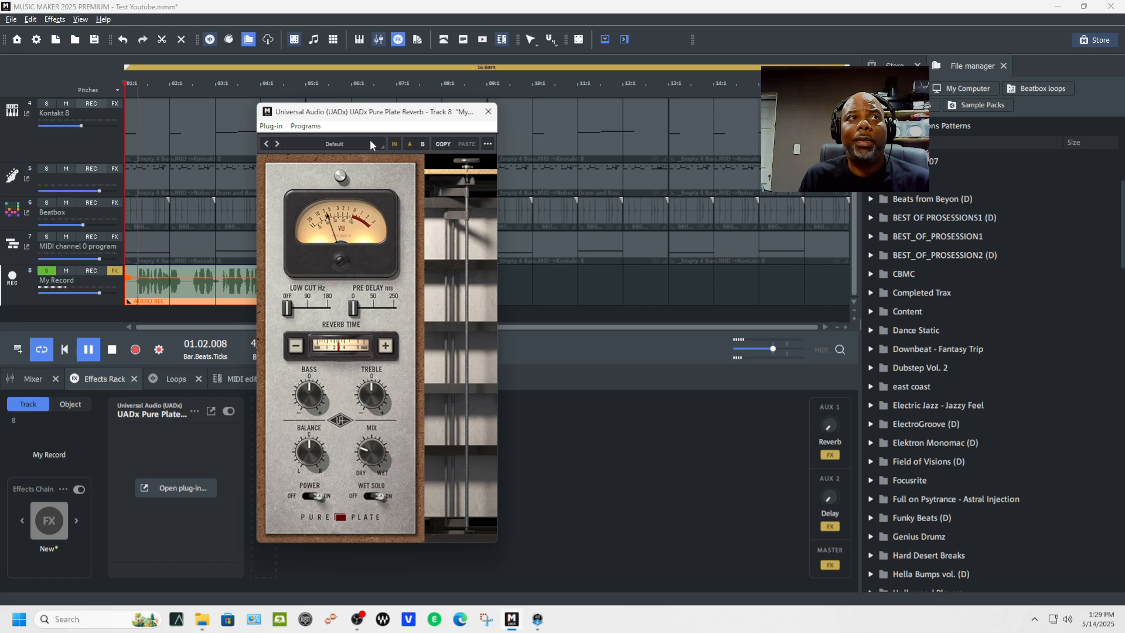
{"action": "key", "text": "space"}
Step: Load the Drum Bus preset in Pure Plate Reverb, then raise its Bass and Treble while the recording plays
{"action": "left_click", "coordinate": [277, 144]}
{"action": "key", "text": "space"}
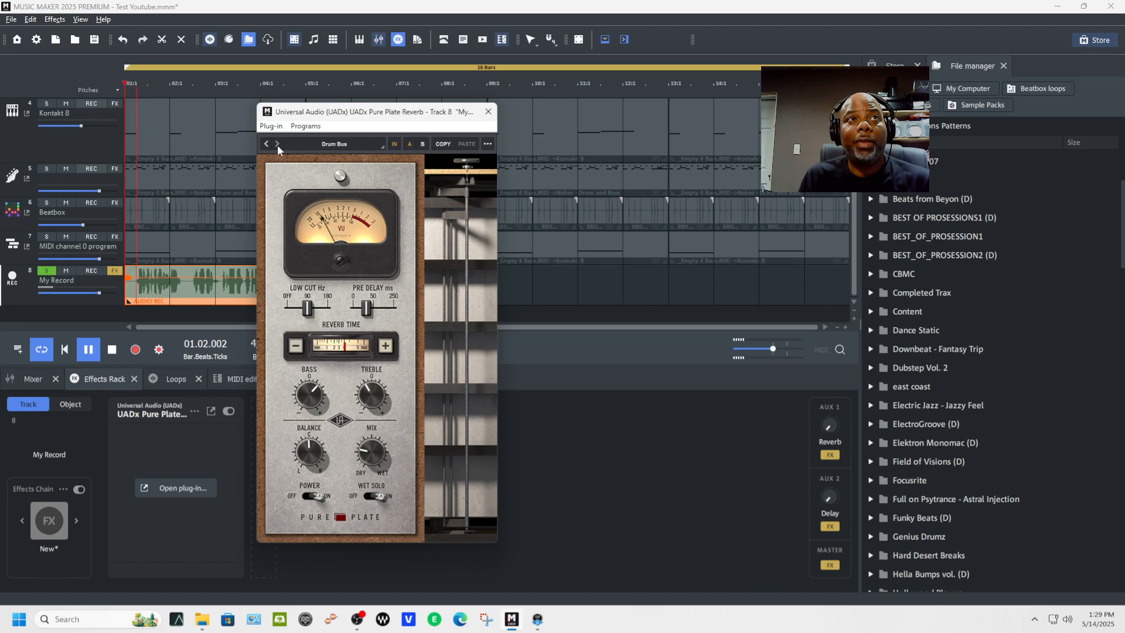
{"action": "left_click_drag", "start_coordinate": [310, 392], "coordinate": [380, 360]}
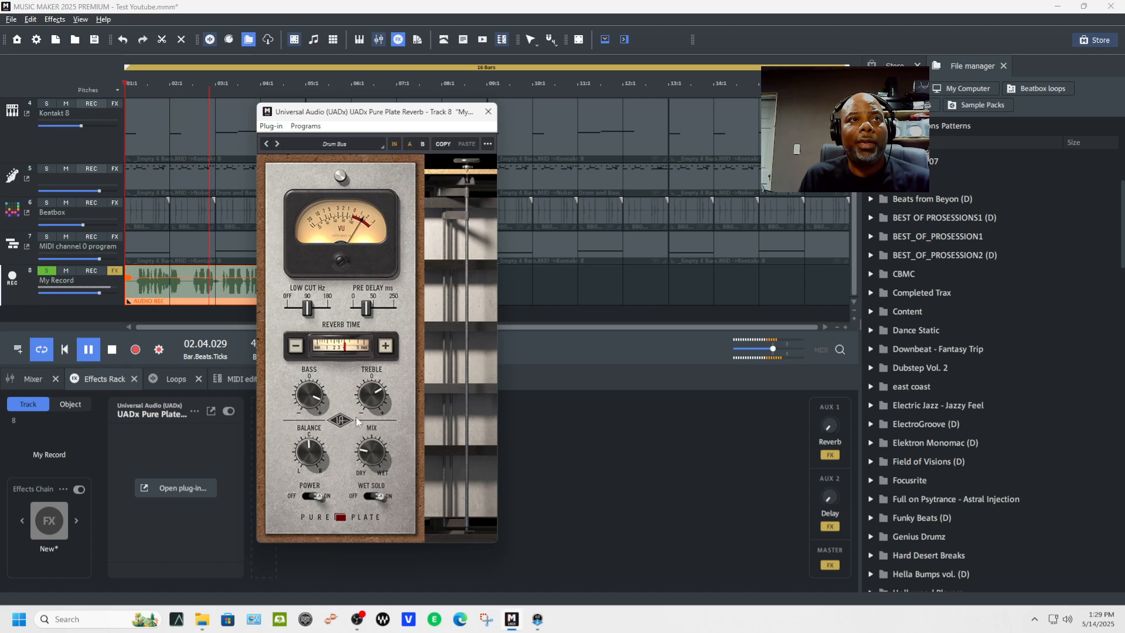
Step: Lower Pure Plate's Mix to fully dry, switch Power off, toggle Wet Solo off and back on, and stop playback
{"action": "left_click_drag", "start_coordinate": [364, 452], "coordinate": [372, 498]}
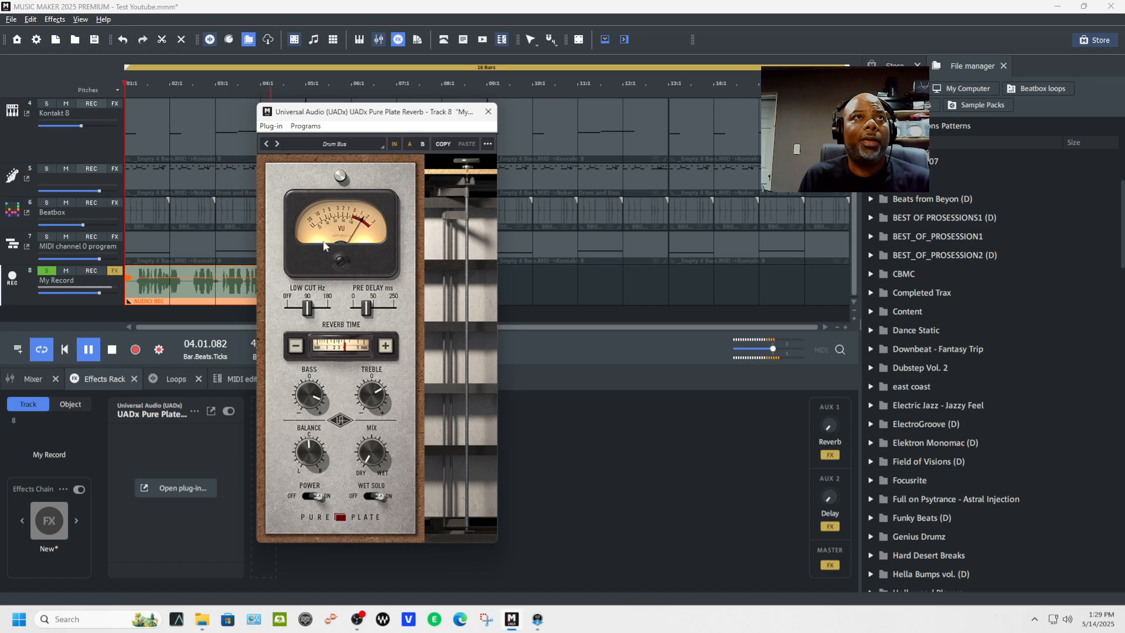
{"action": "left_click", "coordinate": [319, 496]}
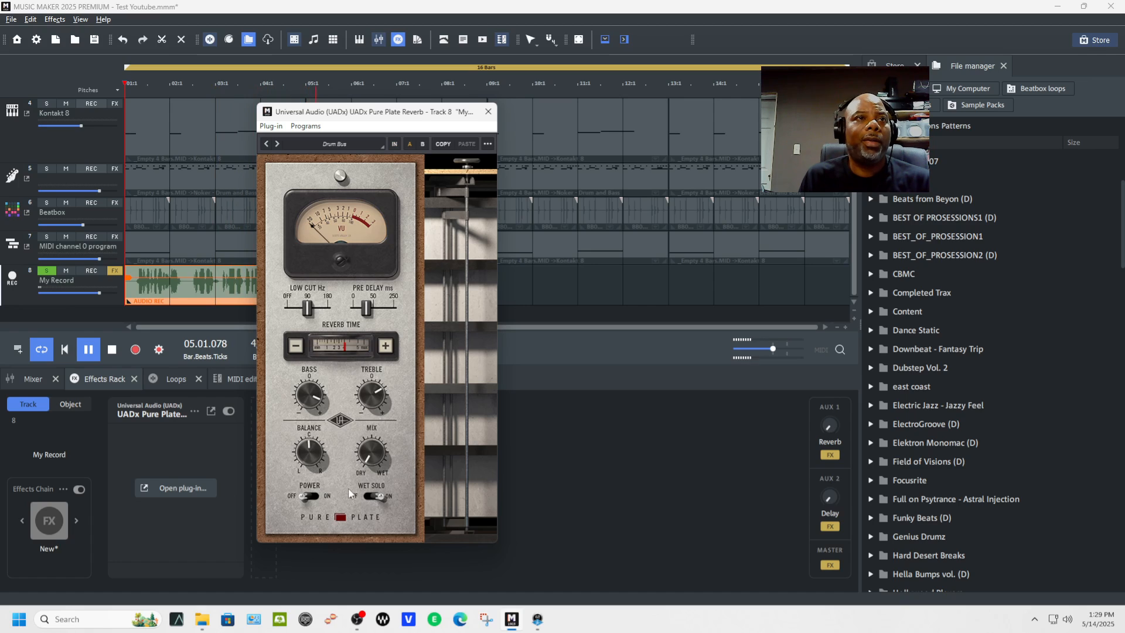
{"action": "left_click_drag", "start_coordinate": [378, 499], "coordinate": [353, 499]}
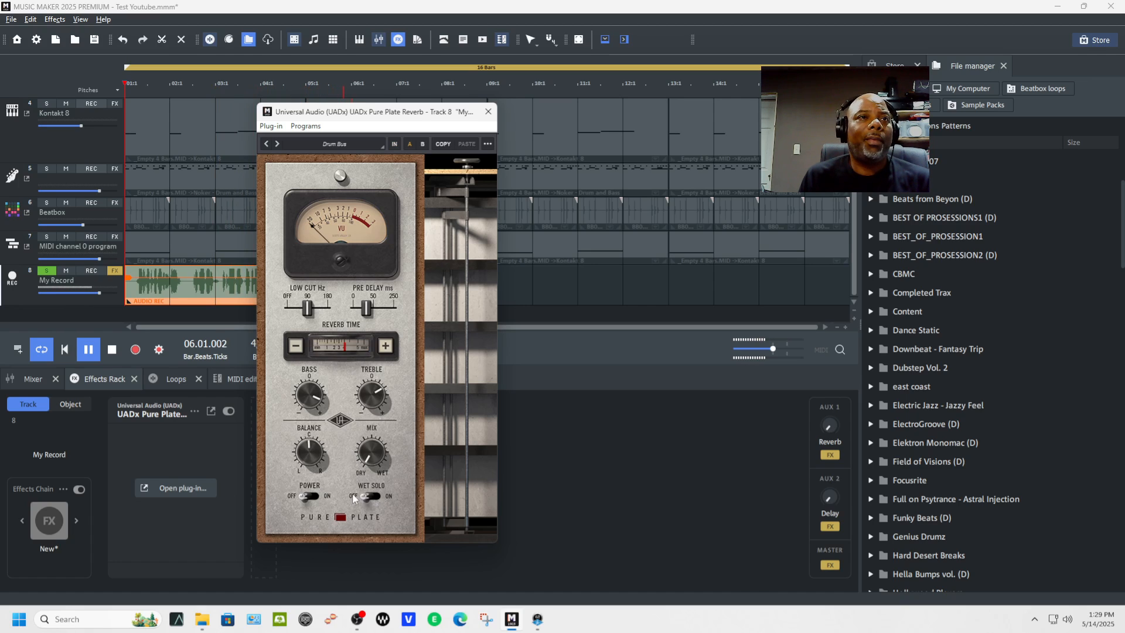
{"action": "left_click", "coordinate": [390, 496]}
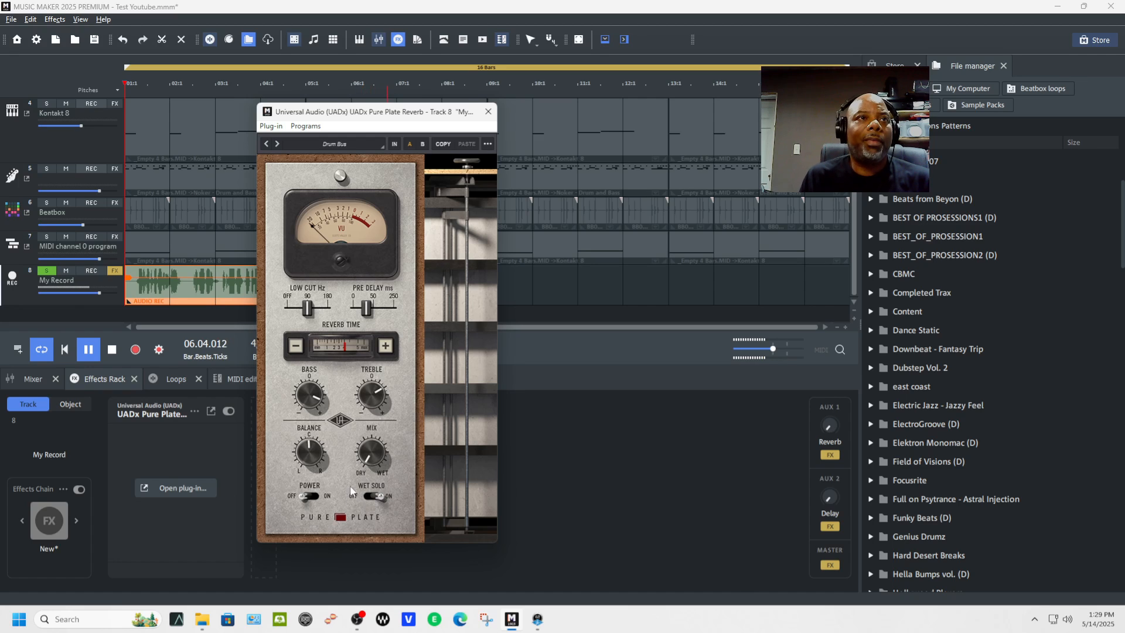
{"action": "key", "text": "space"}
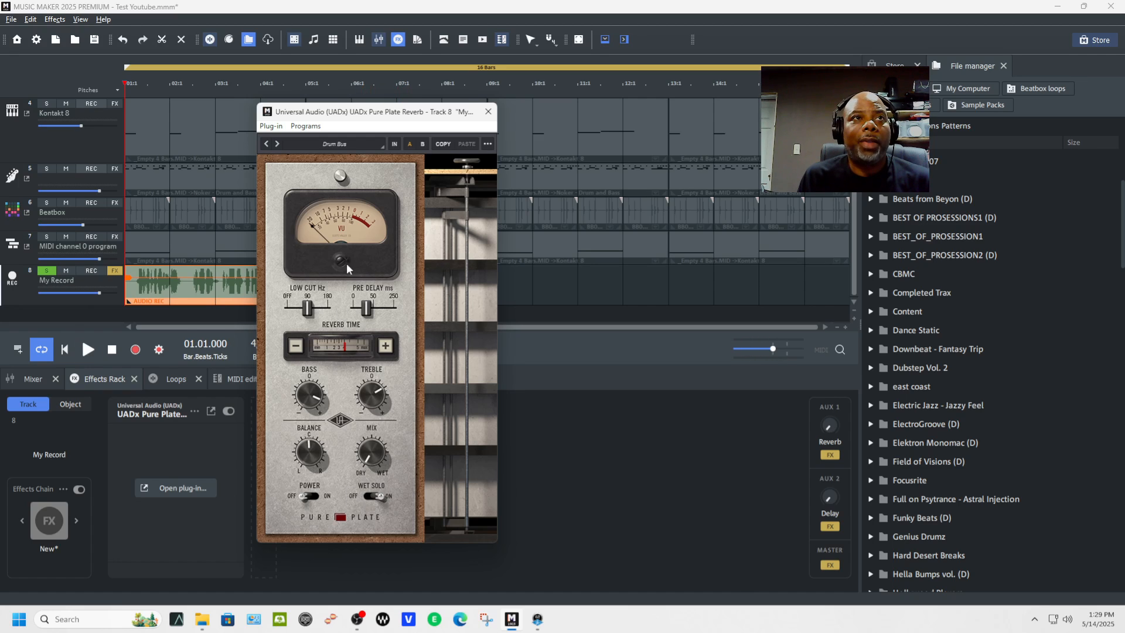
Step: Advance Pure Plate's presets past Electric Guitar Ambience to Female Ballad Vocal and briefly play the recording through it
{"action": "left_click", "coordinate": [277, 145]}
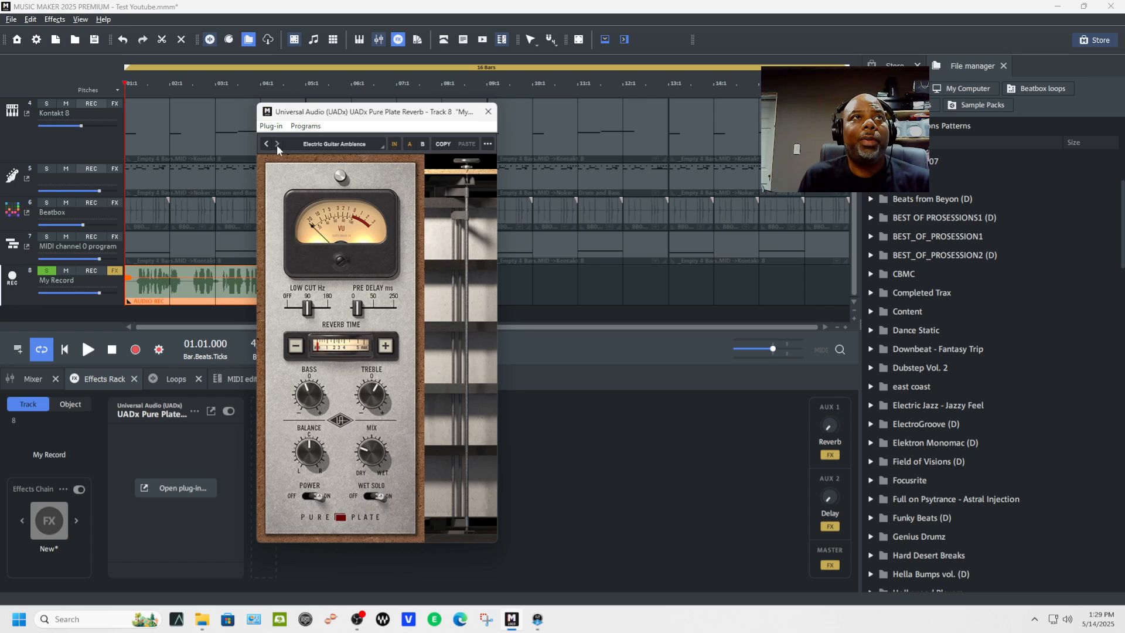
{"action": "key", "text": "space"}
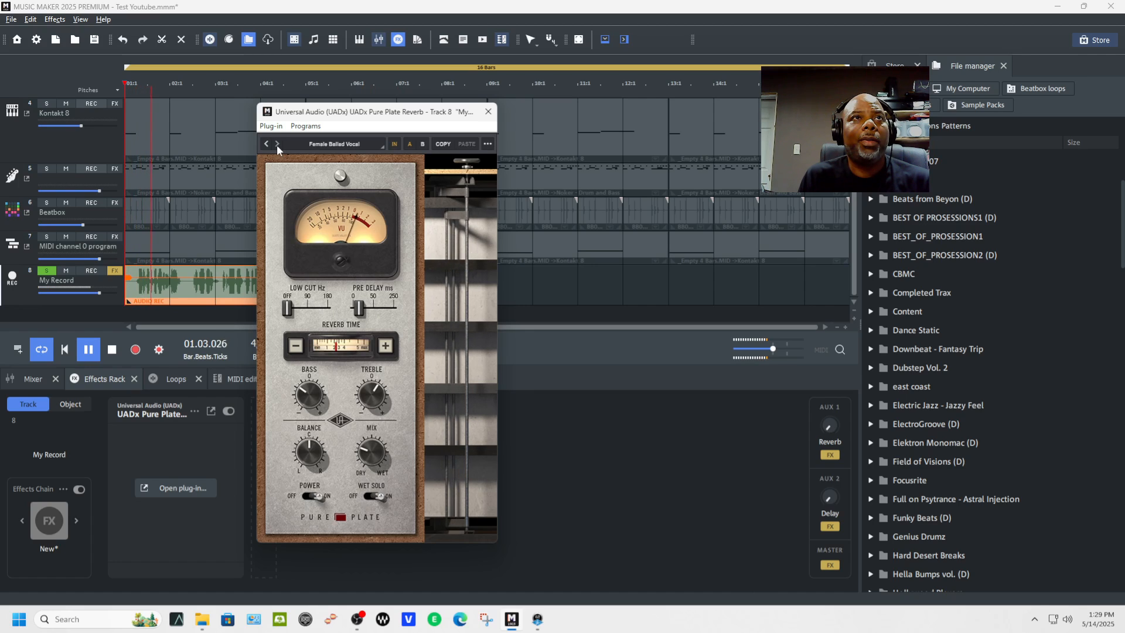
{"action": "key", "text": "space"}
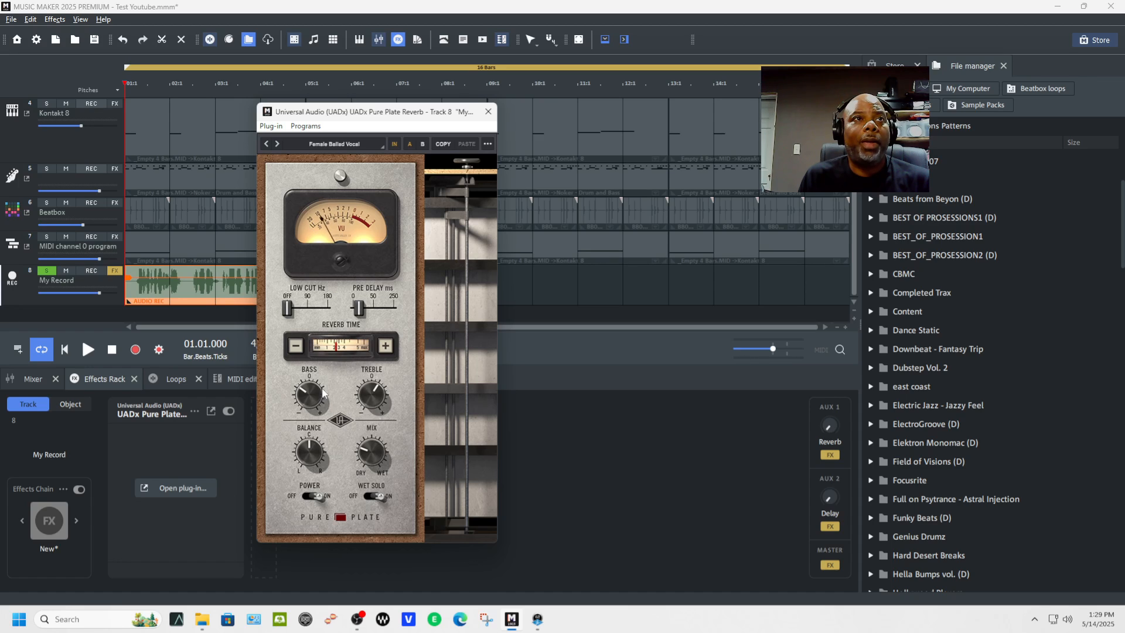
Step: Close Pure Plate Reverb and remove the effect from the My Record track
{"action": "left_click", "coordinate": [485, 115]}
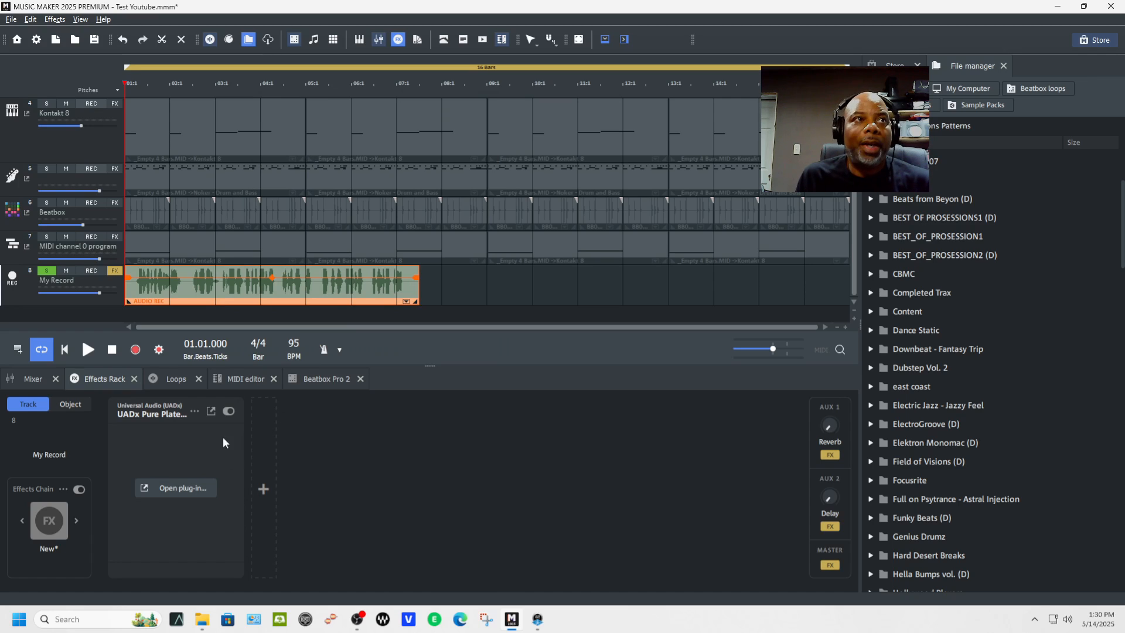
{"action": "left_click", "coordinate": [194, 411]}
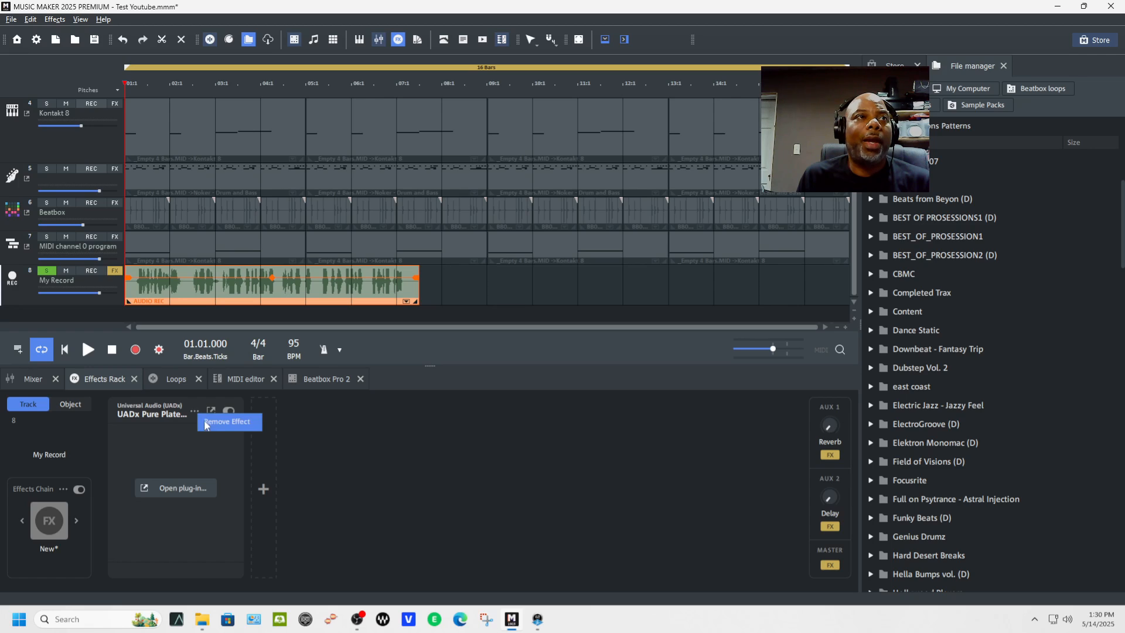
{"action": "left_click", "coordinate": [206, 423]}
Step: Add the Native Instruments Dirt (VST3) effect to the My Record track
{"action": "left_click", "coordinate": [127, 488]}
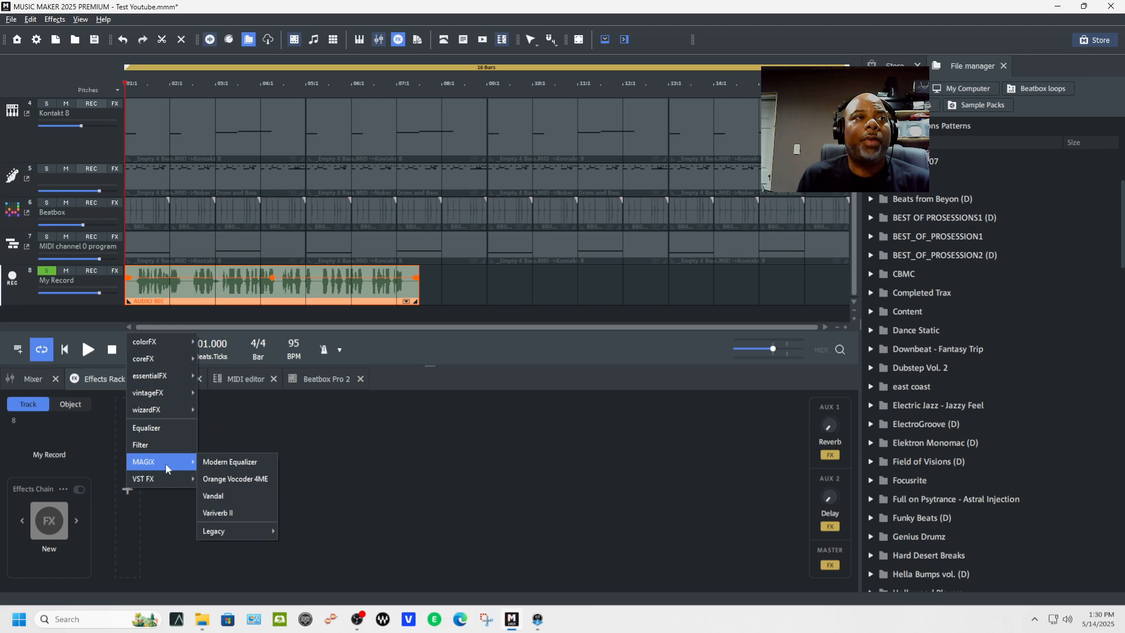
{"action": "mouse_move", "coordinate": [172, 480]}
{"action": "mouse_move", "coordinate": [269, 403]}
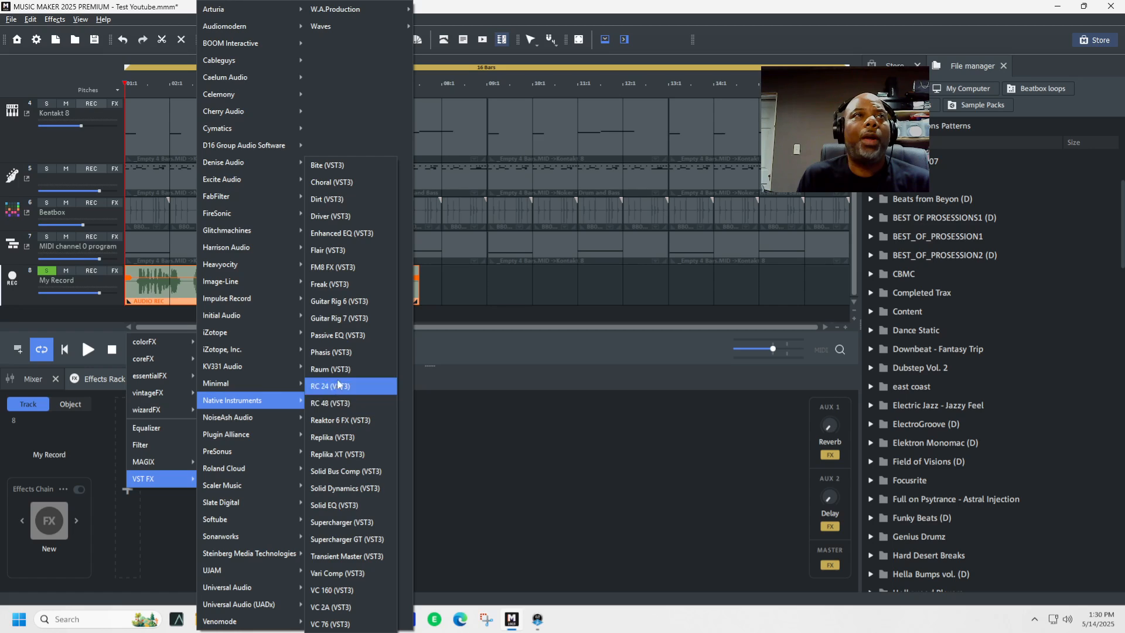
{"action": "left_click", "coordinate": [333, 199]}
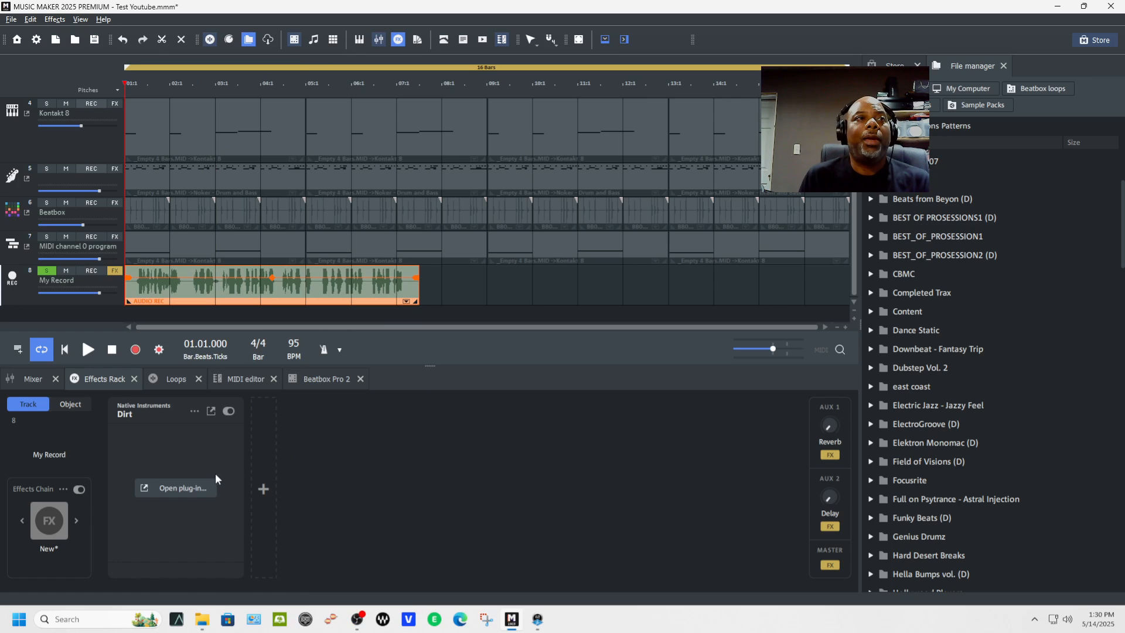
Step: Open the Dirt plug-in, move its window up so all controls show, and start playback
{"action": "left_click", "coordinate": [169, 489]}
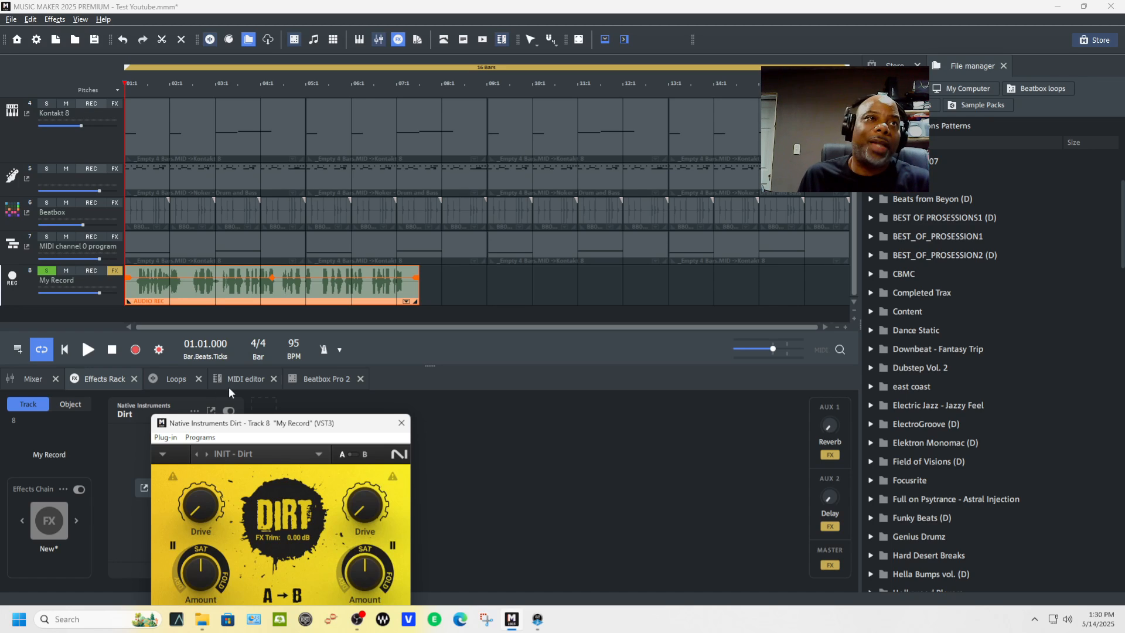
{"action": "left_click_drag", "start_coordinate": [302, 424], "coordinate": [353, 265]}
{"action": "key", "text": "space"}
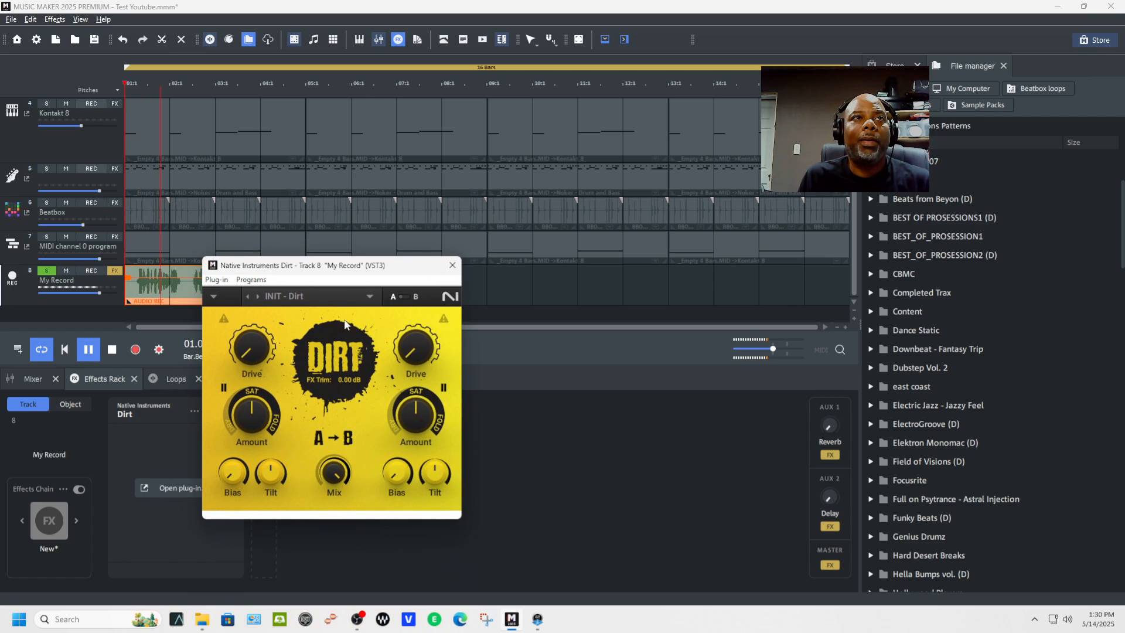
Step: Audition Dirt's Vocal Warmer and Pumped Up Pre presets on the recording, then stop playback
{"action": "left_click", "coordinate": [370, 296]}
{"action": "mouse_move", "coordinate": [340, 316]}
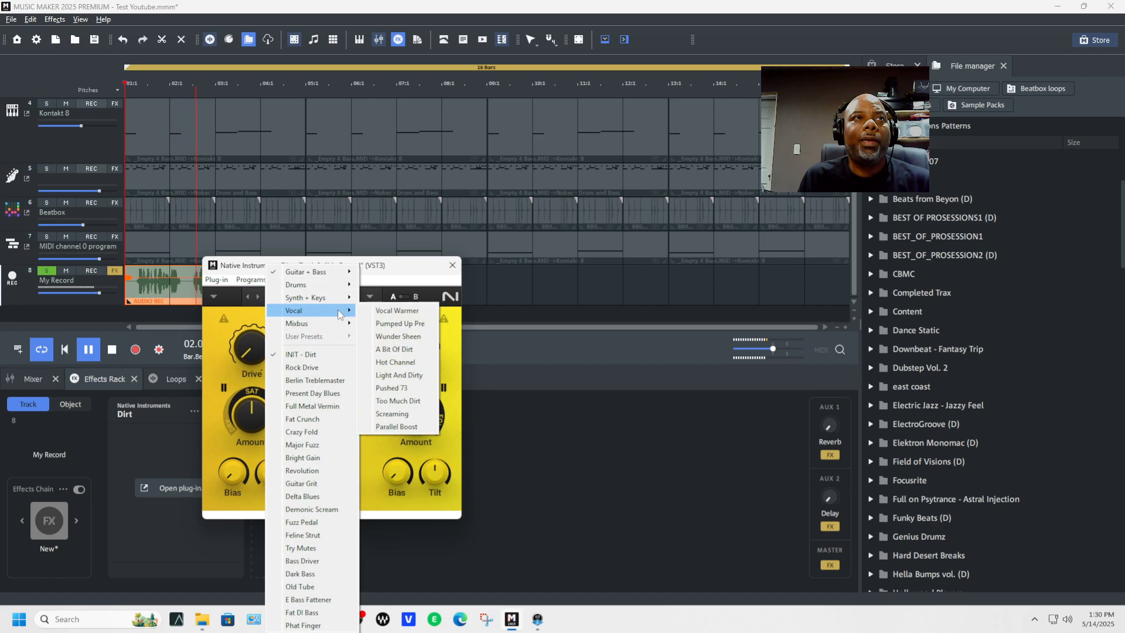
{"action": "left_click", "coordinate": [382, 312]}
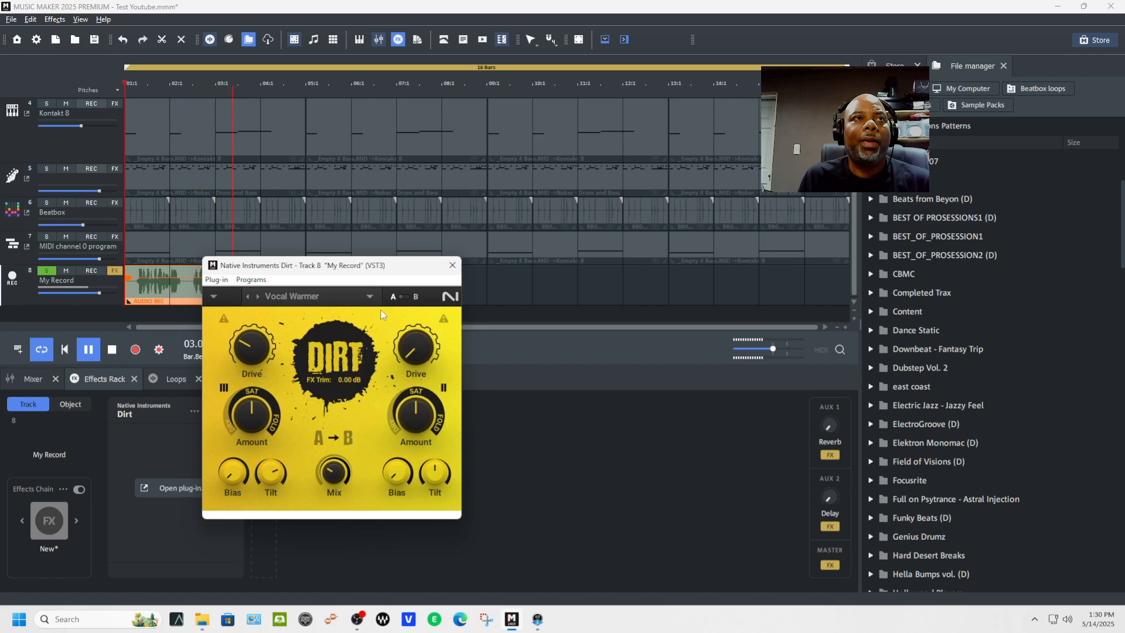
{"action": "left_click", "coordinate": [258, 297]}
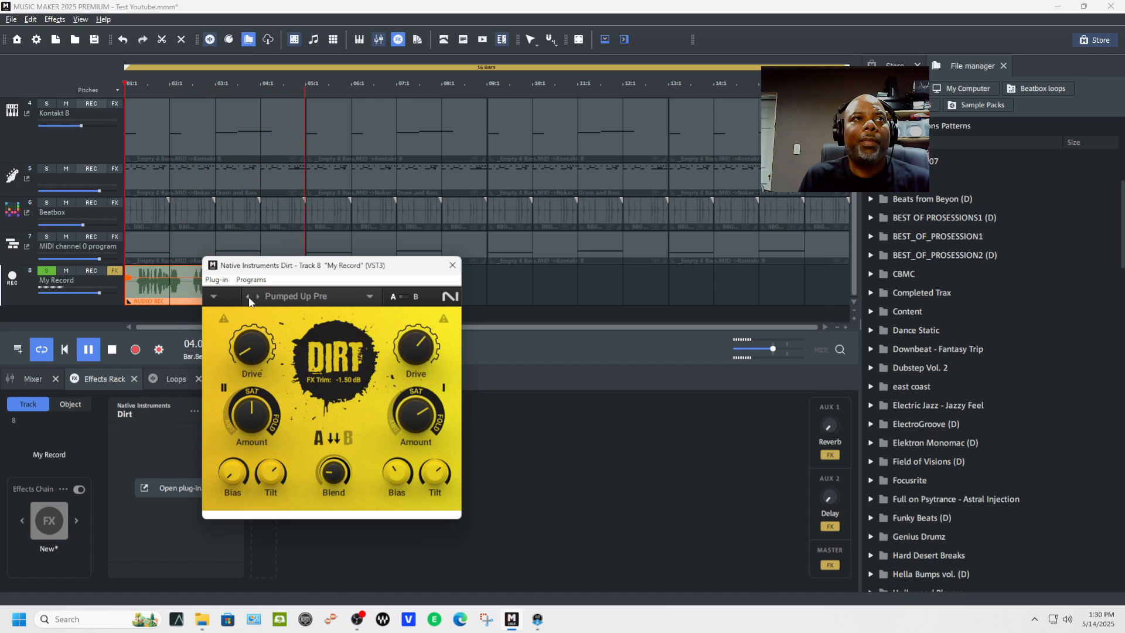
{"action": "key", "text": "space"}
Step: Step back through Dirt's presets to Liquid and play the recording with it
{"action": "left_click", "coordinate": [252, 298]}
{"action": "left_click", "coordinate": [252, 297]}
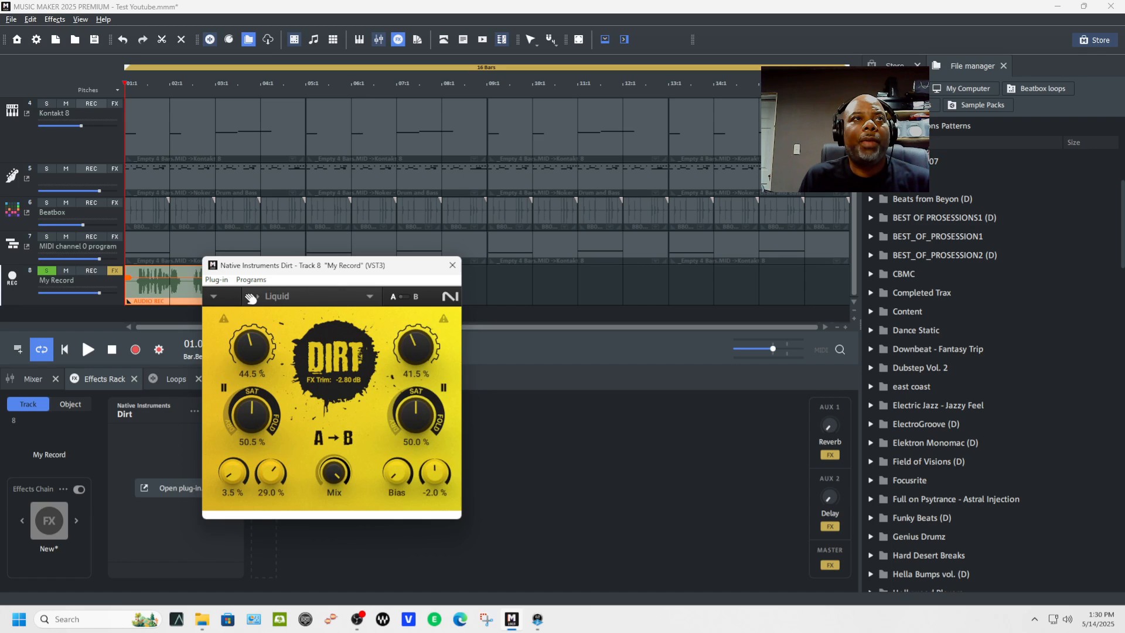
{"action": "key", "text": "space"}
Step: Lower the Drive and Amount of both Dirt stages during playback, stop the playback and close the plug-in
{"action": "left_click_drag", "start_coordinate": [249, 409], "coordinate": [248, 423]}
{"action": "left_click_drag", "start_coordinate": [261, 350], "coordinate": [261, 384]}
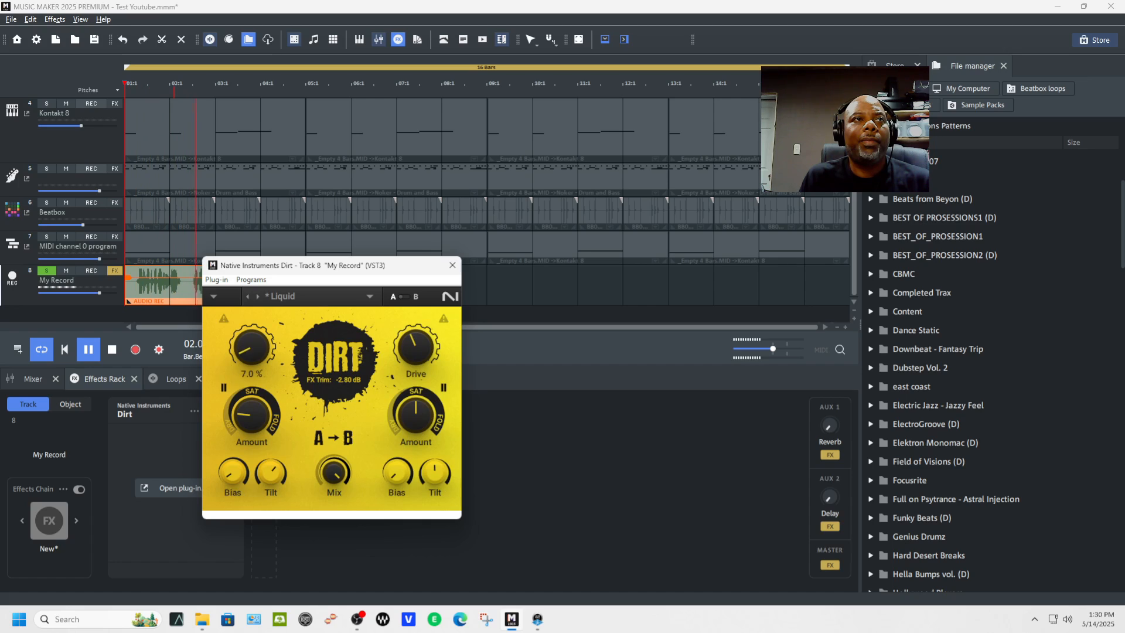
{"action": "left_click_drag", "start_coordinate": [415, 347], "coordinate": [416, 428]}
{"action": "key", "text": "space"}
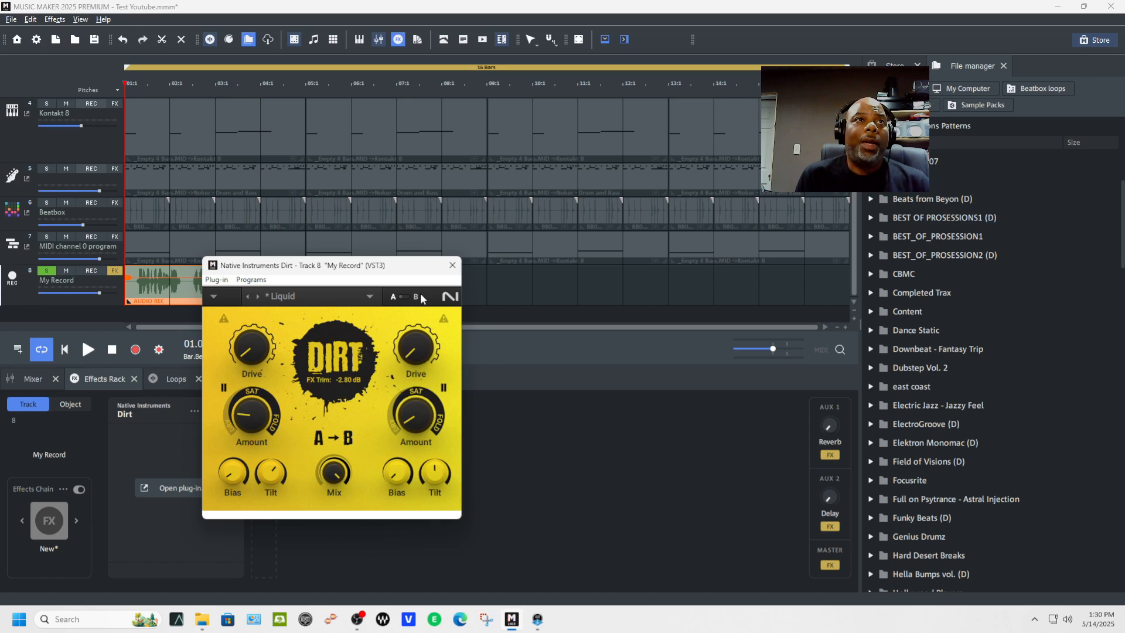
{"action": "left_click", "coordinate": [453, 265]}
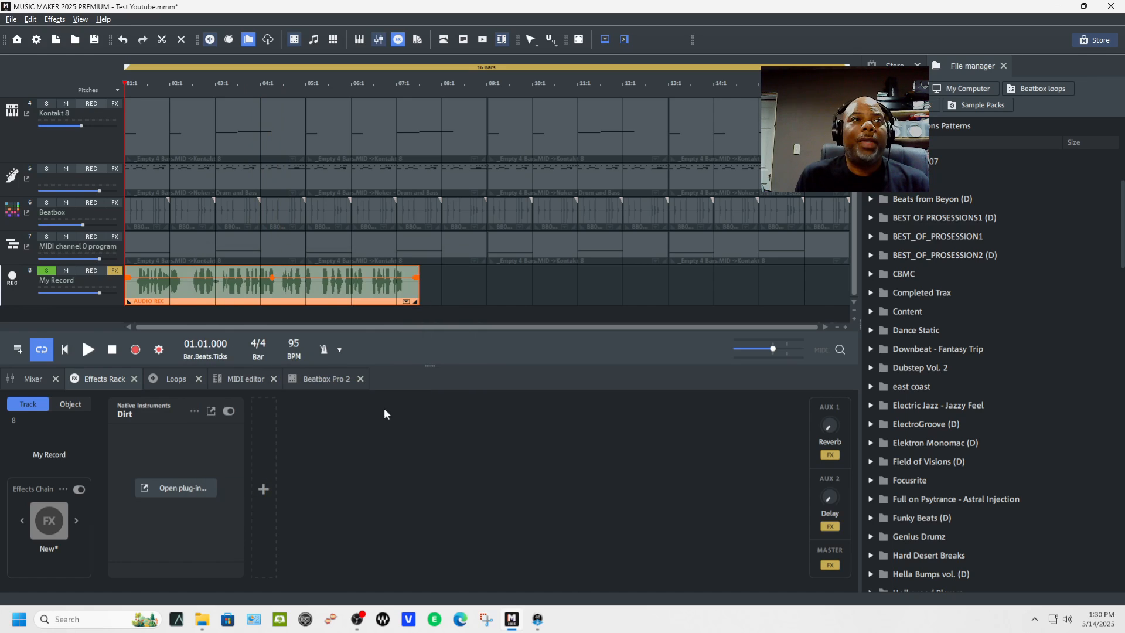
Step: Add the colorFX Tape Machine effect after Dirt on the My Record track
{"action": "left_click", "coordinate": [264, 489]}
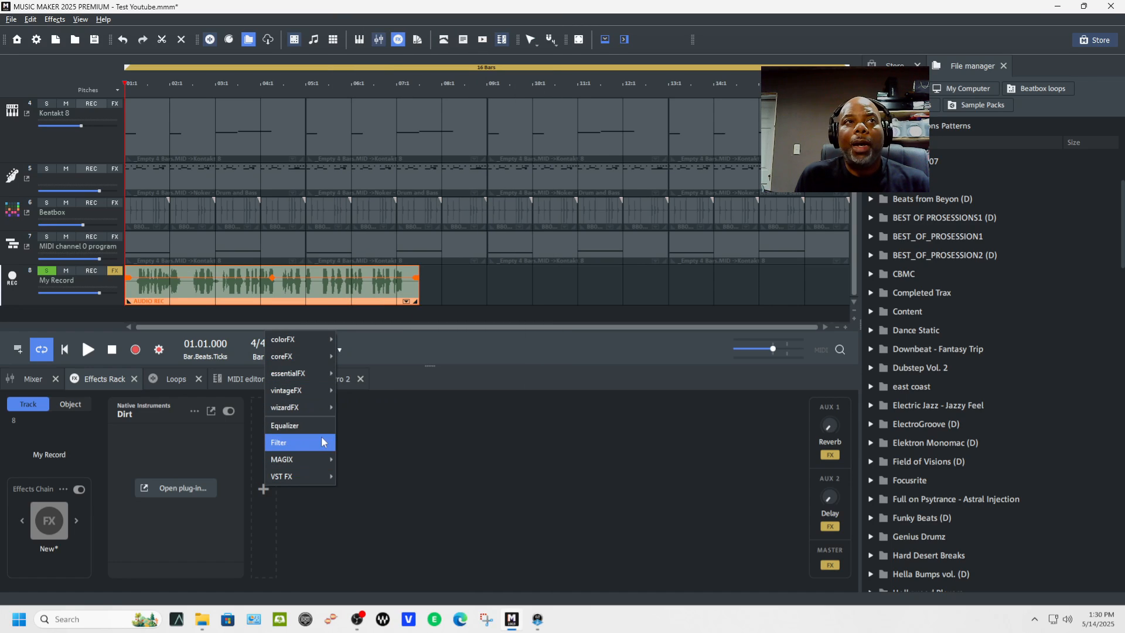
{"action": "mouse_move", "coordinate": [315, 344]}
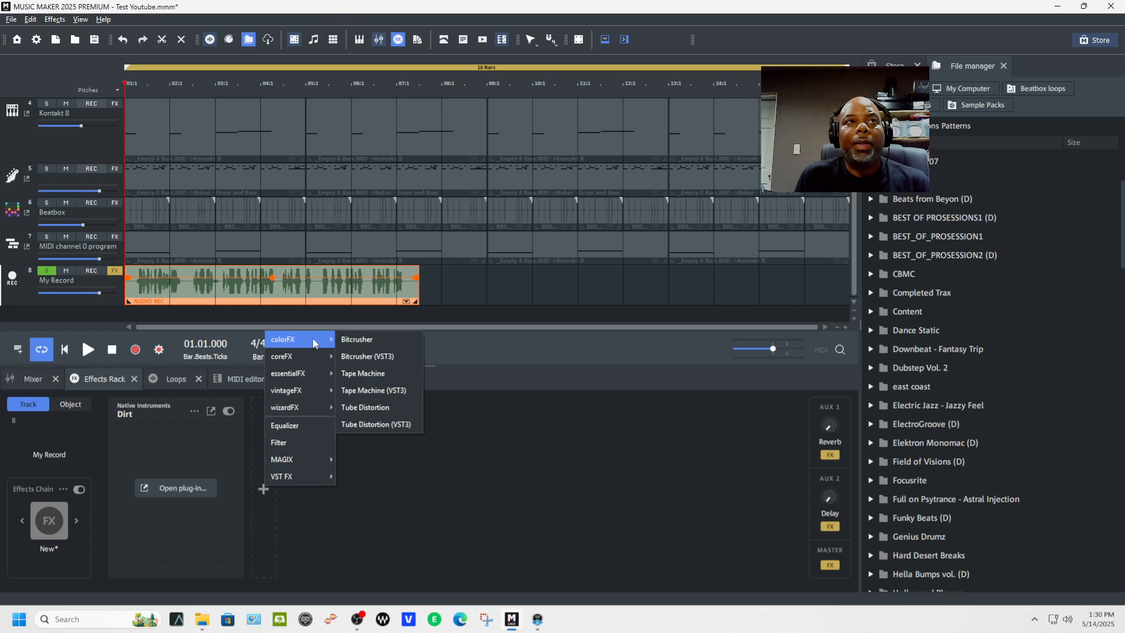
{"action": "left_click", "coordinate": [353, 373]}
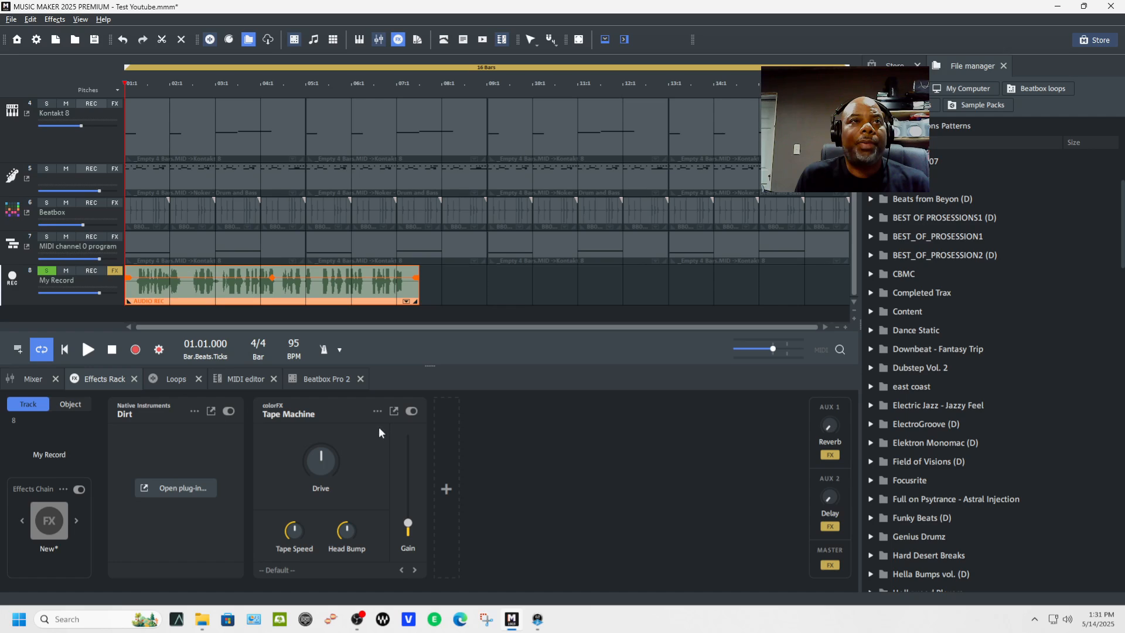
Step: Open the Tape Machine plug-in window, move it up into full view and start playback
{"action": "left_click", "coordinate": [394, 411]}
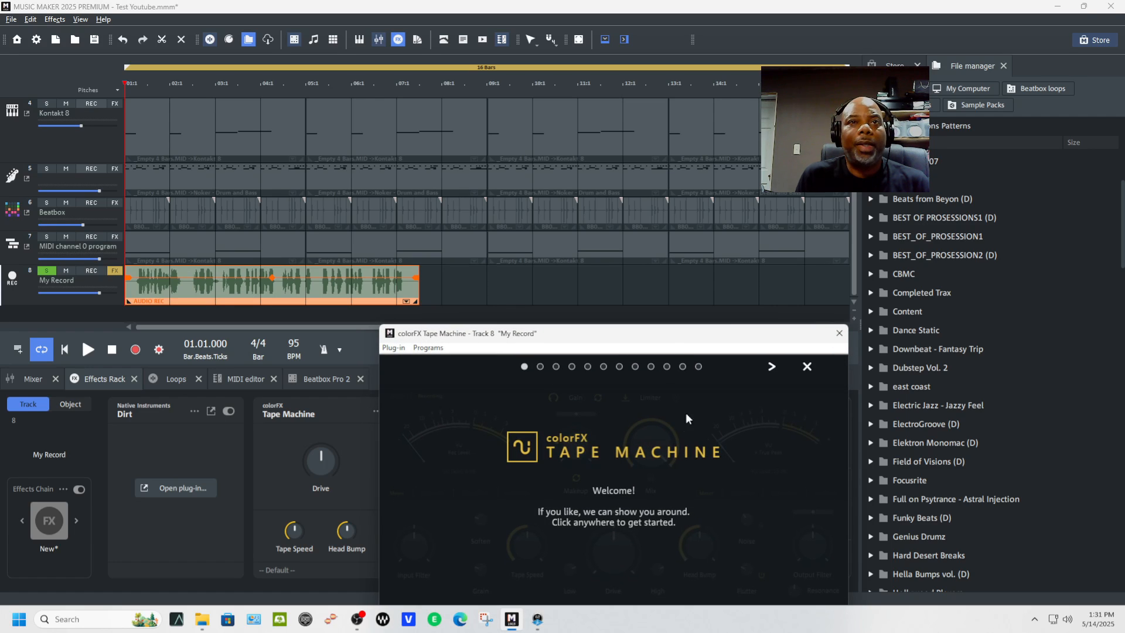
{"action": "left_click_drag", "start_coordinate": [677, 340], "coordinate": [709, 171]}
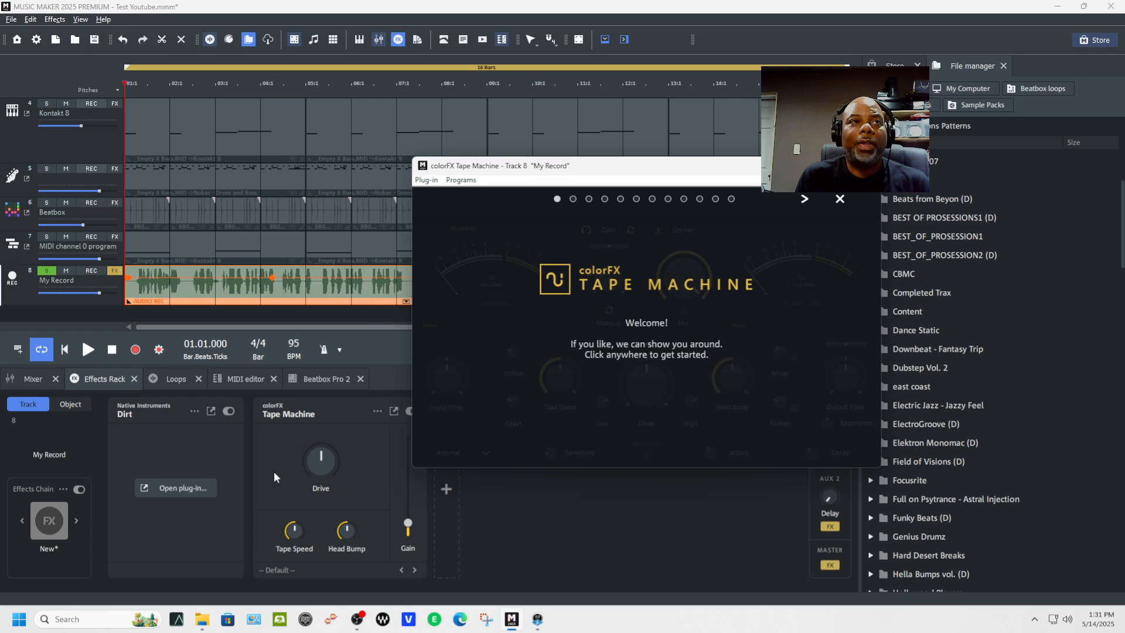
{"action": "key", "text": "space"}
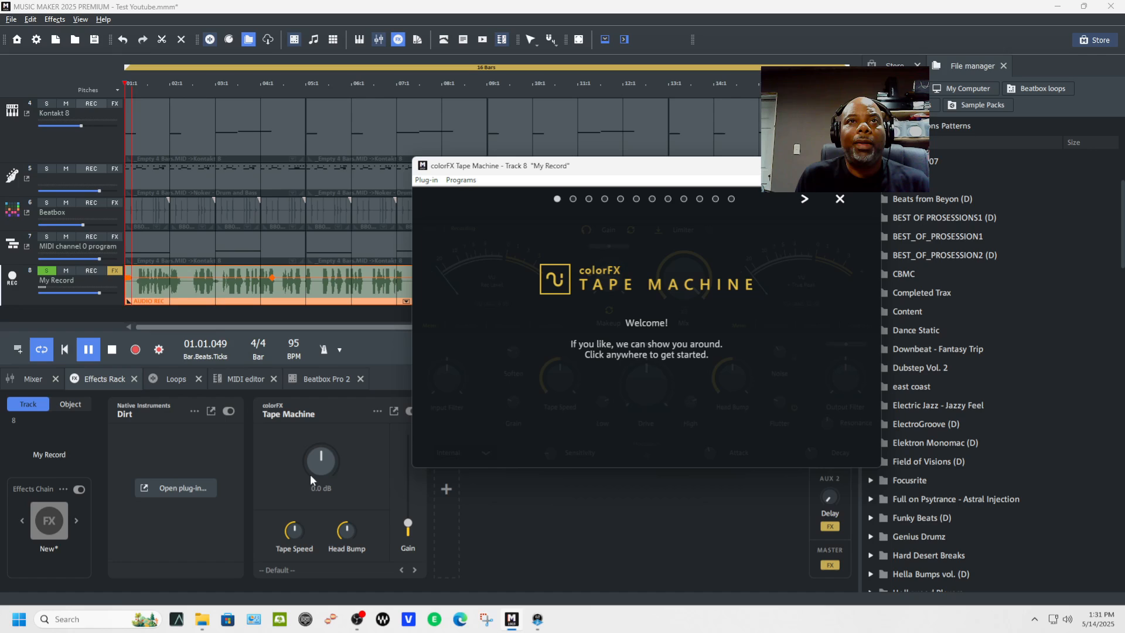
Step: Advance Tape Machine's tour to the filters, turn the input filter slightly down and the output filter to HP 527 Hz, then close it and stop playback
{"action": "left_click", "coordinate": [805, 201]}
{"action": "left_click_drag", "start_coordinate": [831, 373], "coordinate": [858, 365]}
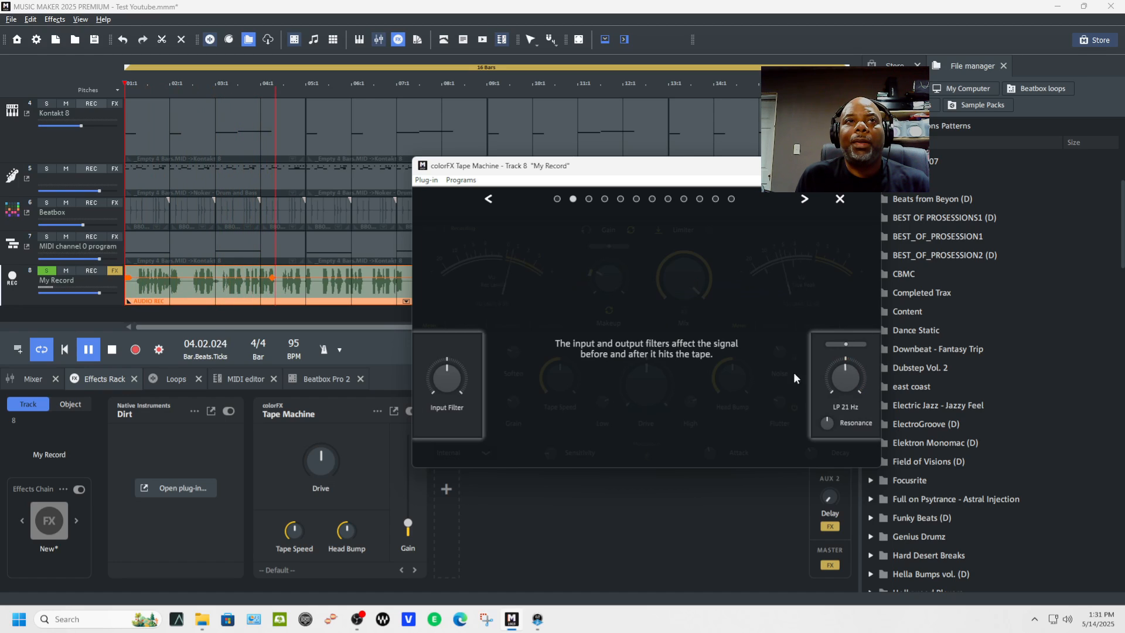
{"action": "mouse_move", "coordinate": [456, 377]}
{"action": "left_mouse_down"}
{"action": "mouse_move", "coordinate": [449, 458]}
{"action": "mouse_move", "coordinate": [438, 385]}
{"action": "left_mouse_up"}
{"action": "left_click_drag", "start_coordinate": [846, 372], "coordinate": [849, 342]}
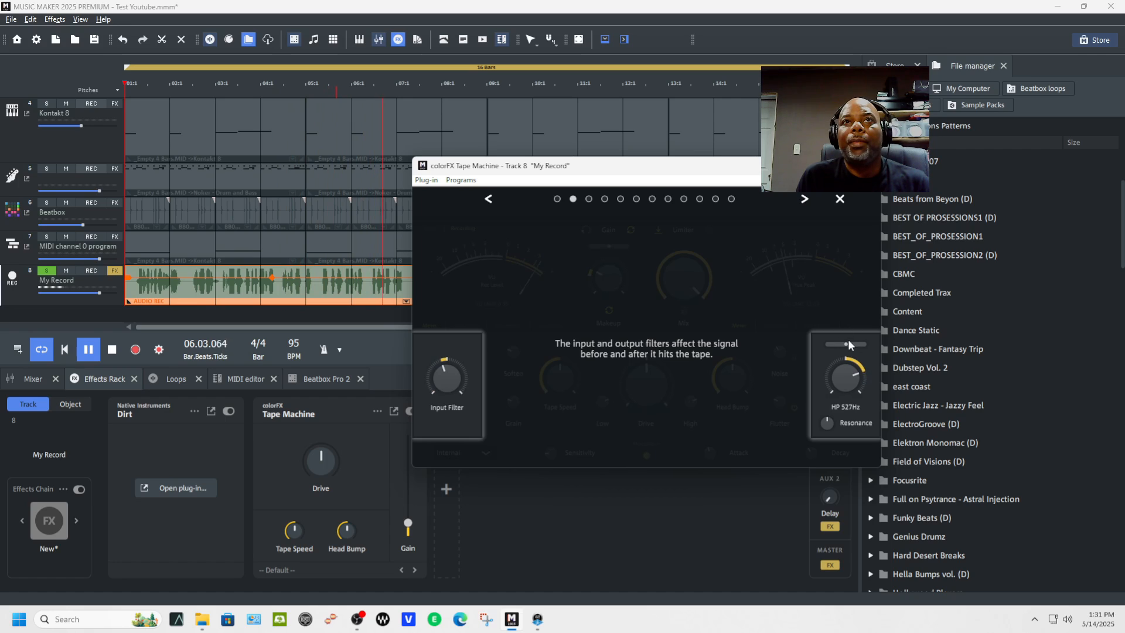
{"action": "left_click", "coordinate": [869, 166]}
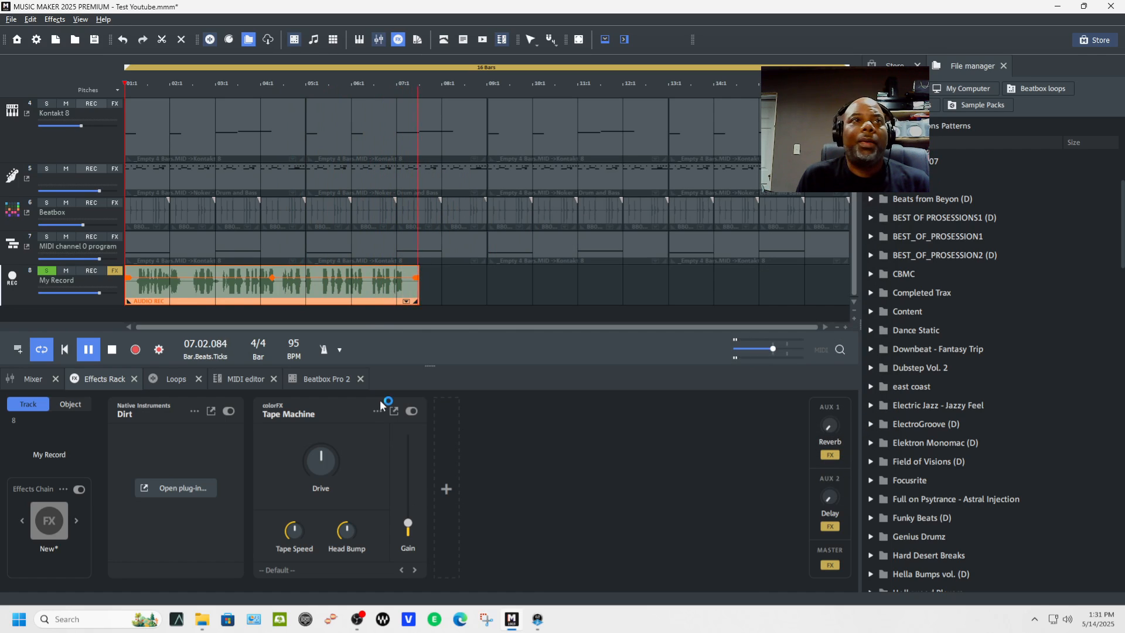
{"action": "key", "text": "space"}
Step: Add the Roland Cloud ZENOLOGY FX (VST3) effect after Tape Machine on the My Record track
{"action": "left_click", "coordinate": [446, 492]}
{"action": "mouse_move", "coordinate": [466, 467]}
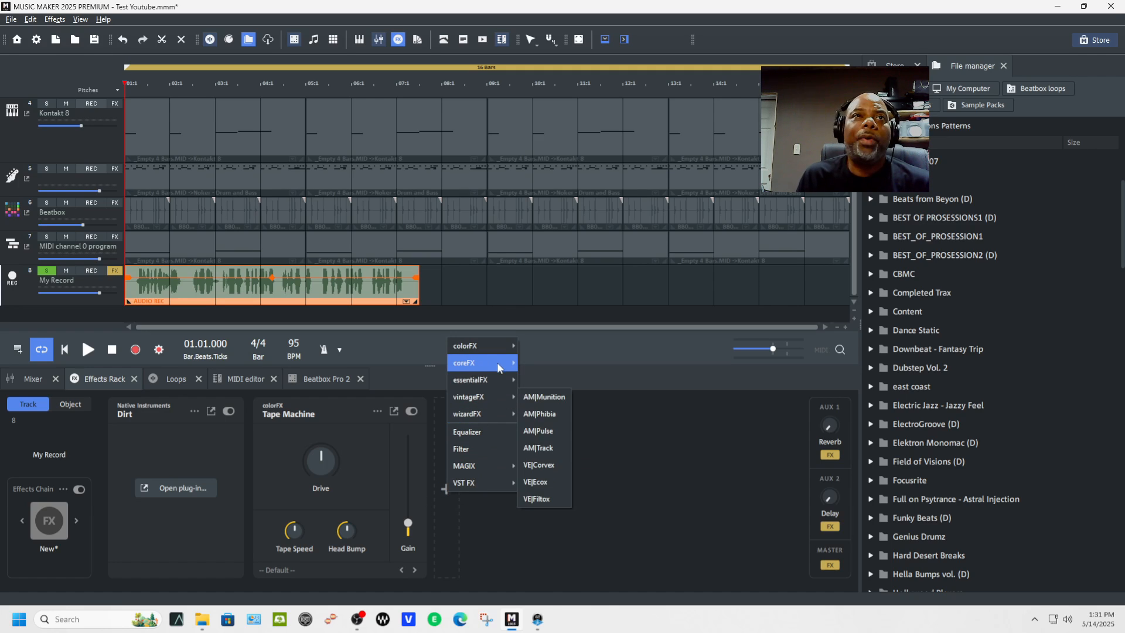
{"action": "mouse_move", "coordinate": [498, 366]}
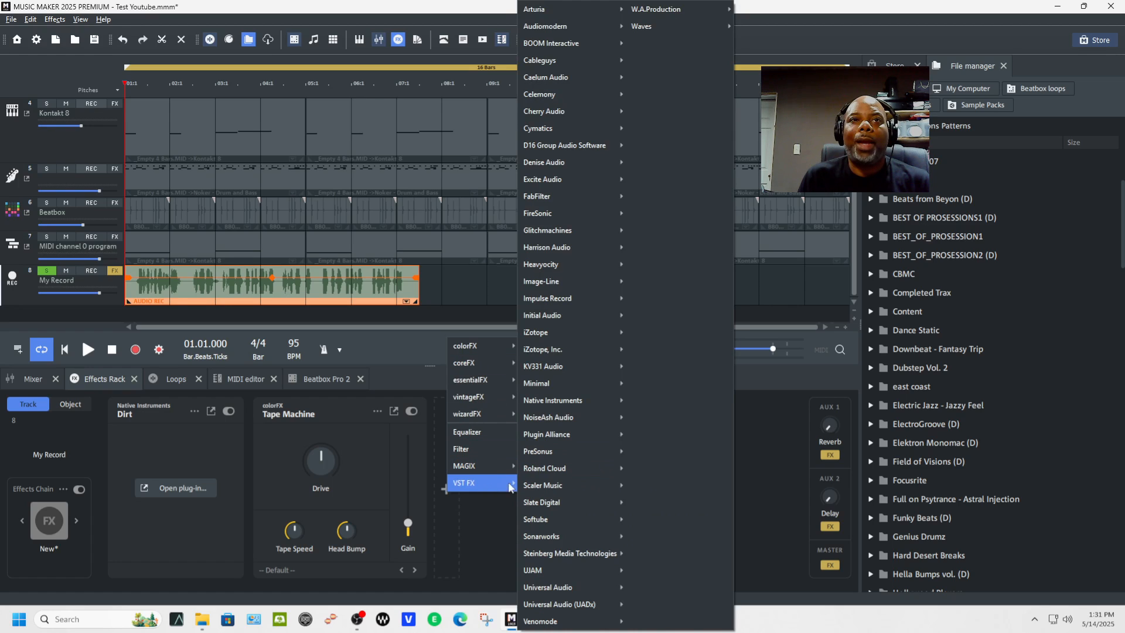
{"action": "mouse_move", "coordinate": [549, 471]}
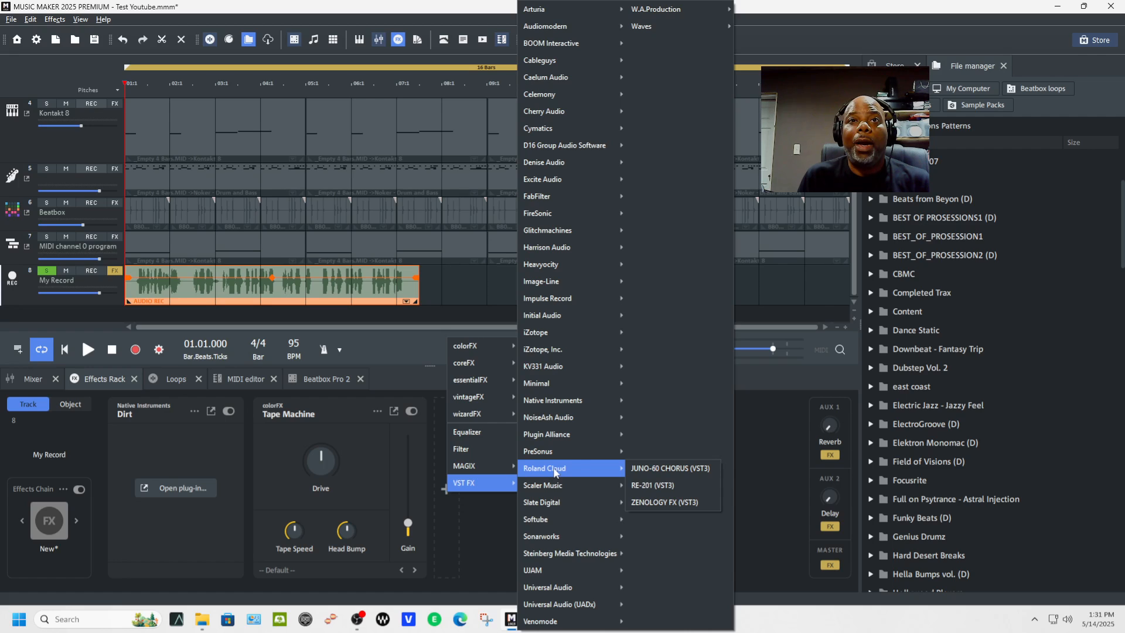
{"action": "left_click", "coordinate": [680, 502]}
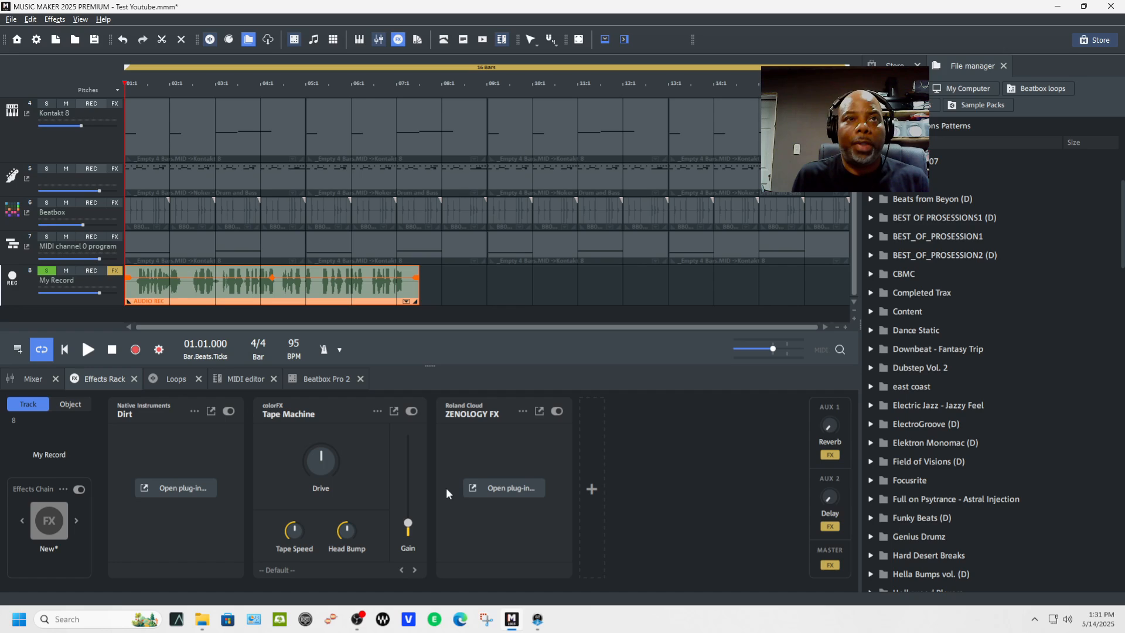
Step: Open the ZENOLOGY FX plug-in window in full view, shorten the playback range to the end of the vocal take and start playback
{"action": "left_click", "coordinate": [510, 489]}
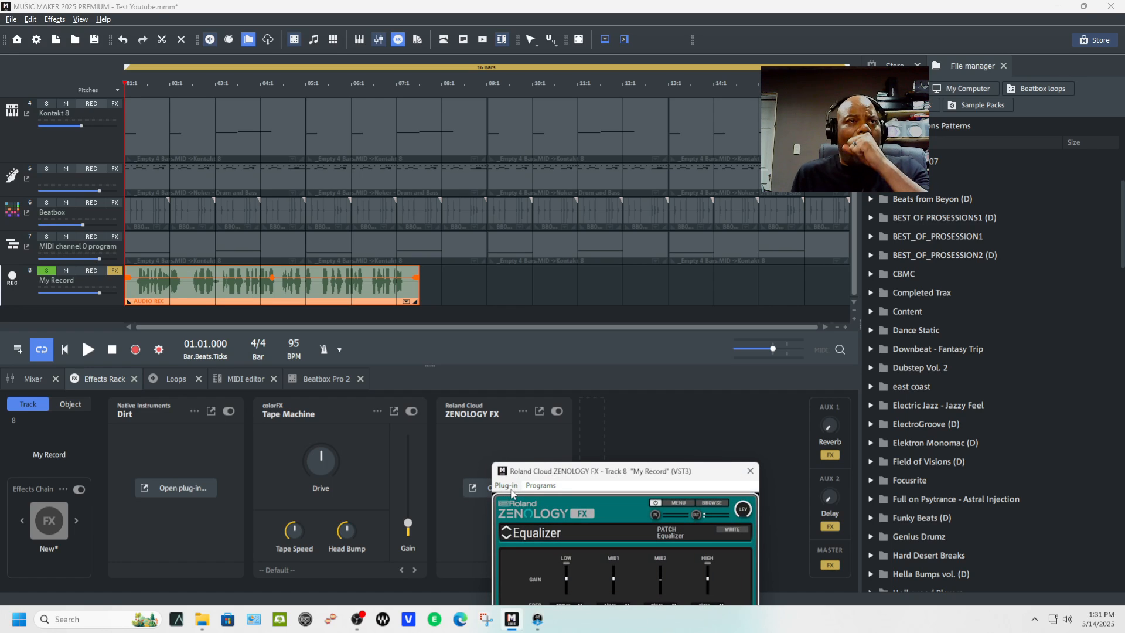
{"action": "left_click_drag", "start_coordinate": [580, 471], "coordinate": [577, 318]}
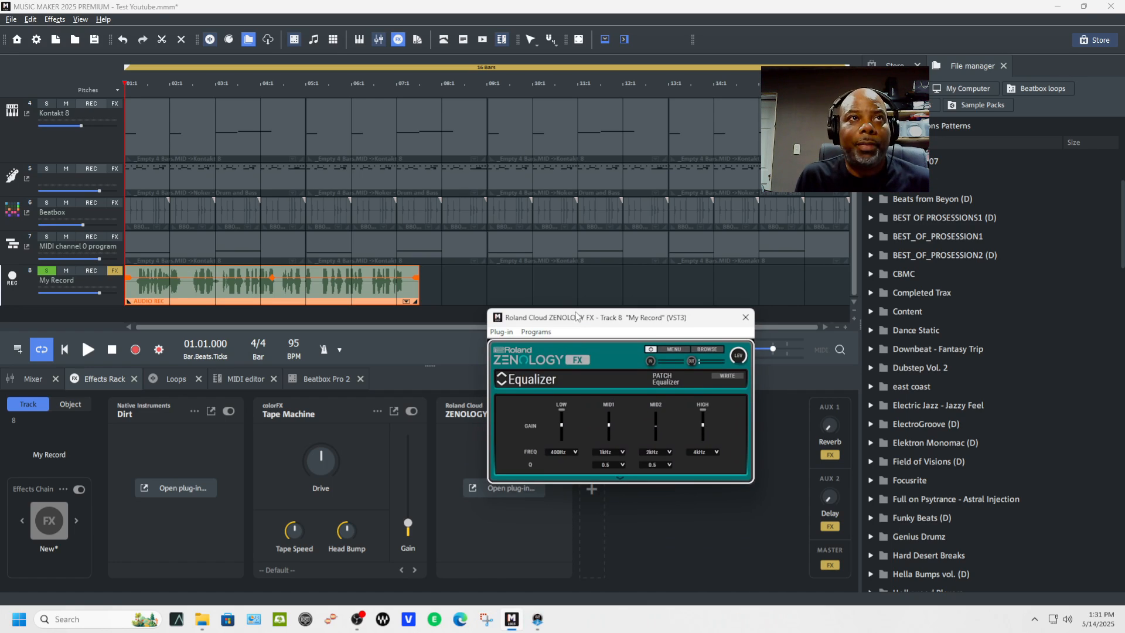
{"action": "left_click_drag", "start_coordinate": [848, 68], "coordinate": [419, 88]}
{"action": "key", "text": "space"}
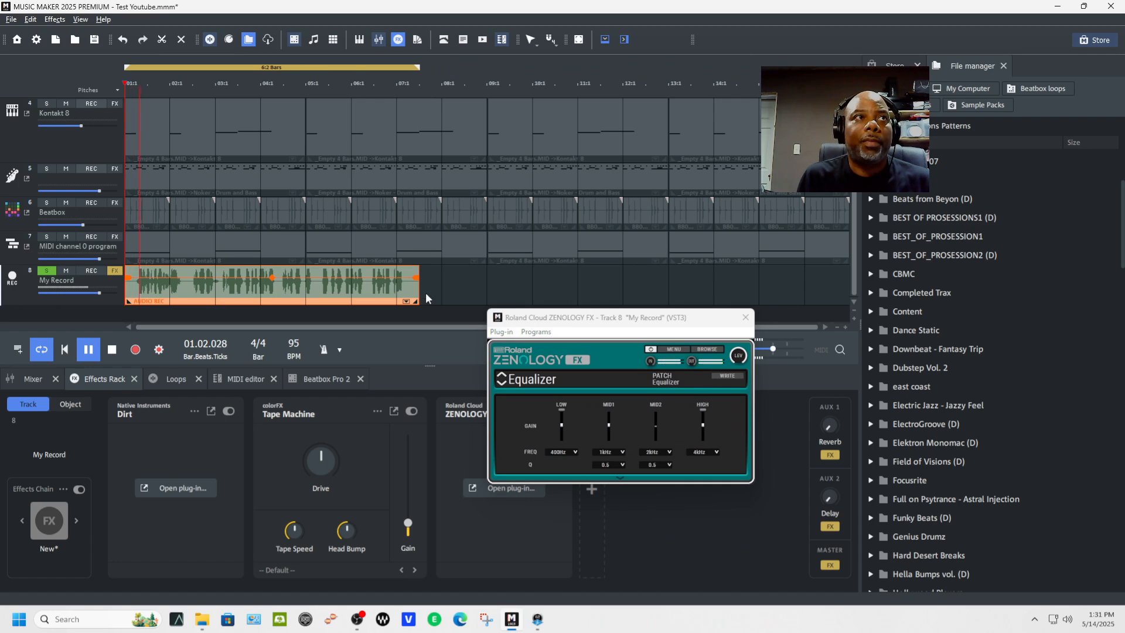
Step: Switch ZENOLOGY FX to Isolator, sweep the Low and Mid bands down and back up, set High to -4 dB, and stop playback
{"action": "left_click", "coordinate": [501, 381]}
{"action": "left_click", "coordinate": [501, 382]}
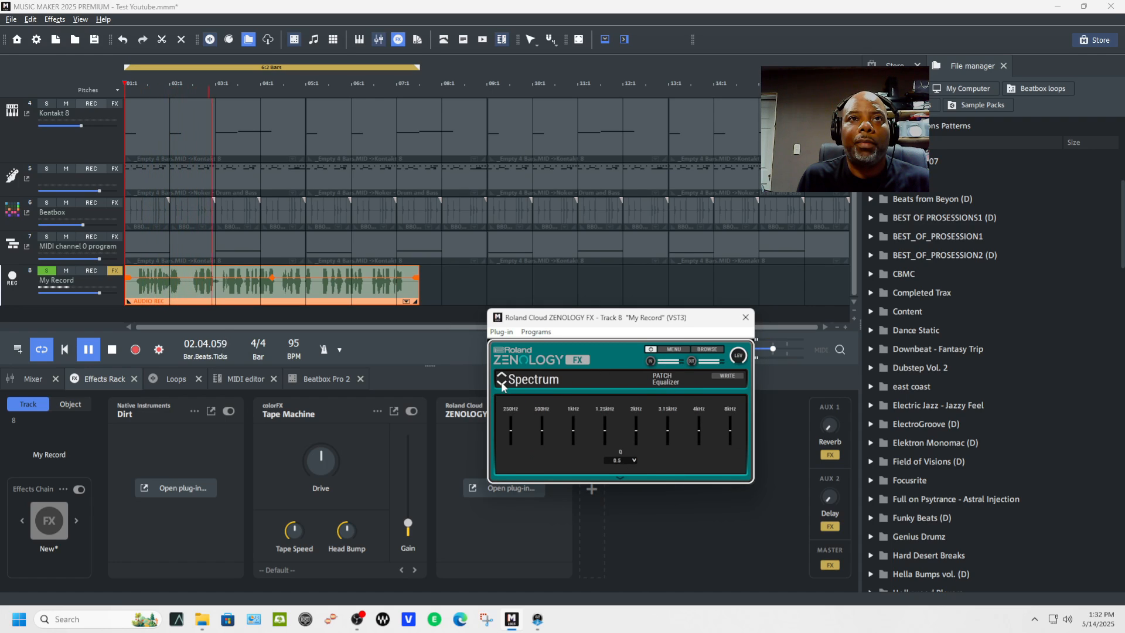
{"action": "left_click", "coordinate": [502, 383]}
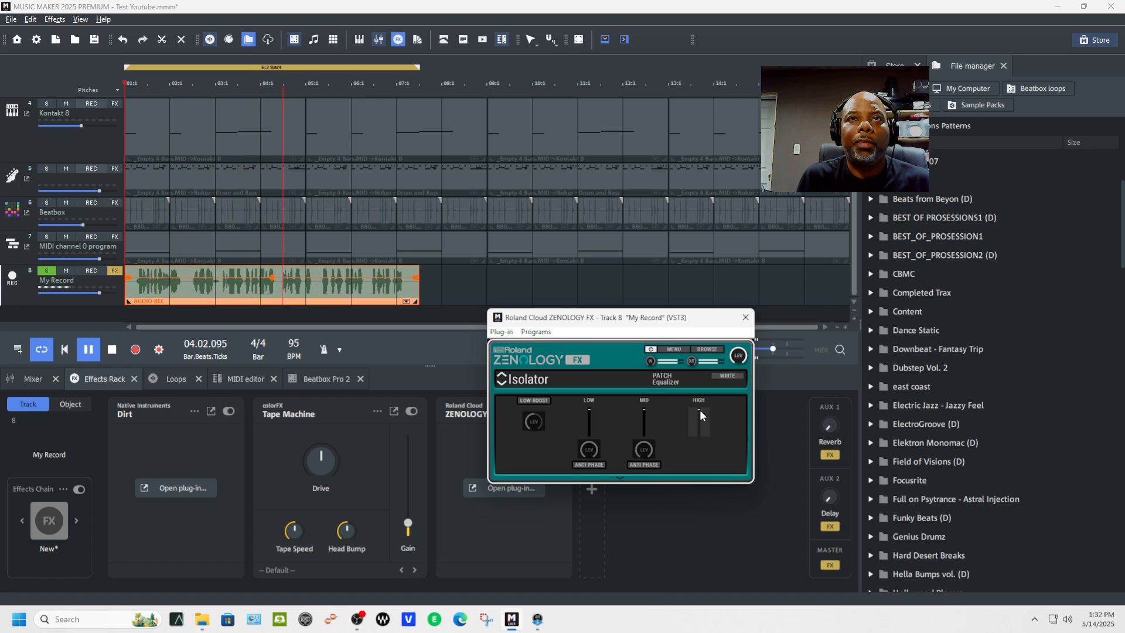
{"action": "left_click_drag", "start_coordinate": [589, 405], "coordinate": [592, 442]}
{"action": "left_click_drag", "start_coordinate": [641, 409], "coordinate": [643, 442]}
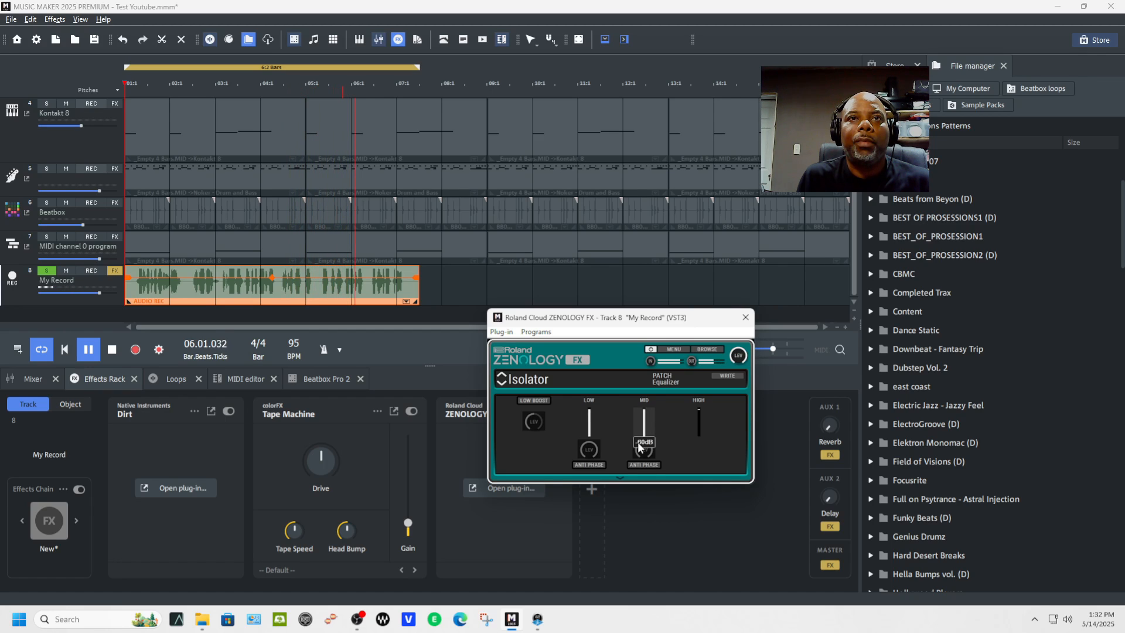
{"action": "mouse_move", "coordinate": [700, 410]}
{"action": "left_mouse_down"}
{"action": "mouse_move", "coordinate": [696, 441]}
{"action": "mouse_move", "coordinate": [703, 408]}
{"action": "left_mouse_up"}
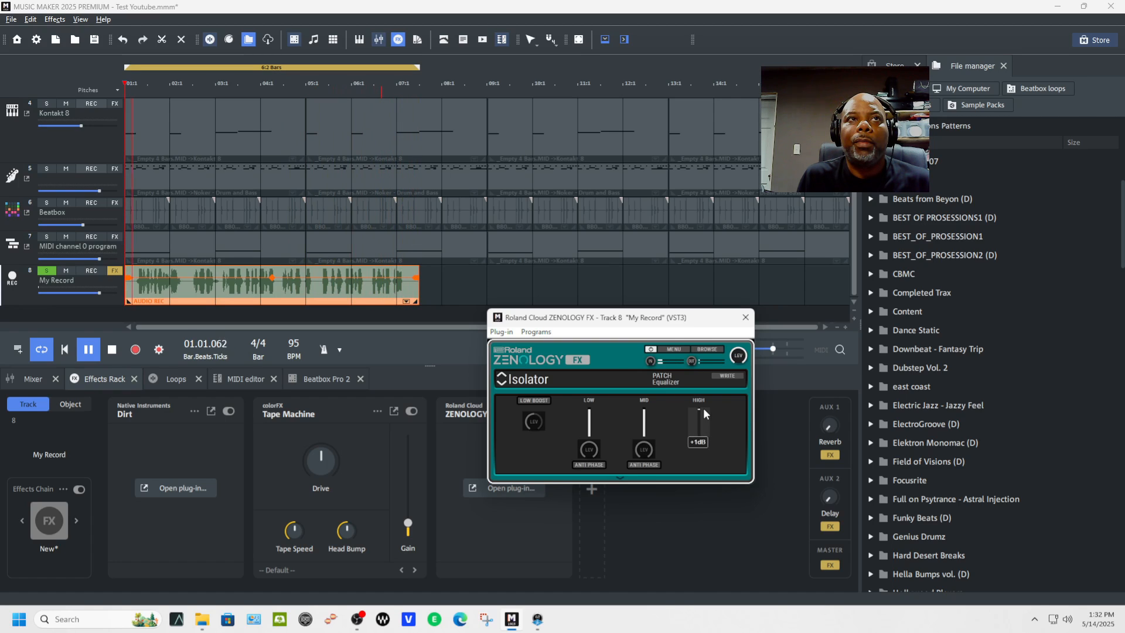
{"action": "left_click_drag", "start_coordinate": [590, 430], "coordinate": [700, 410]}
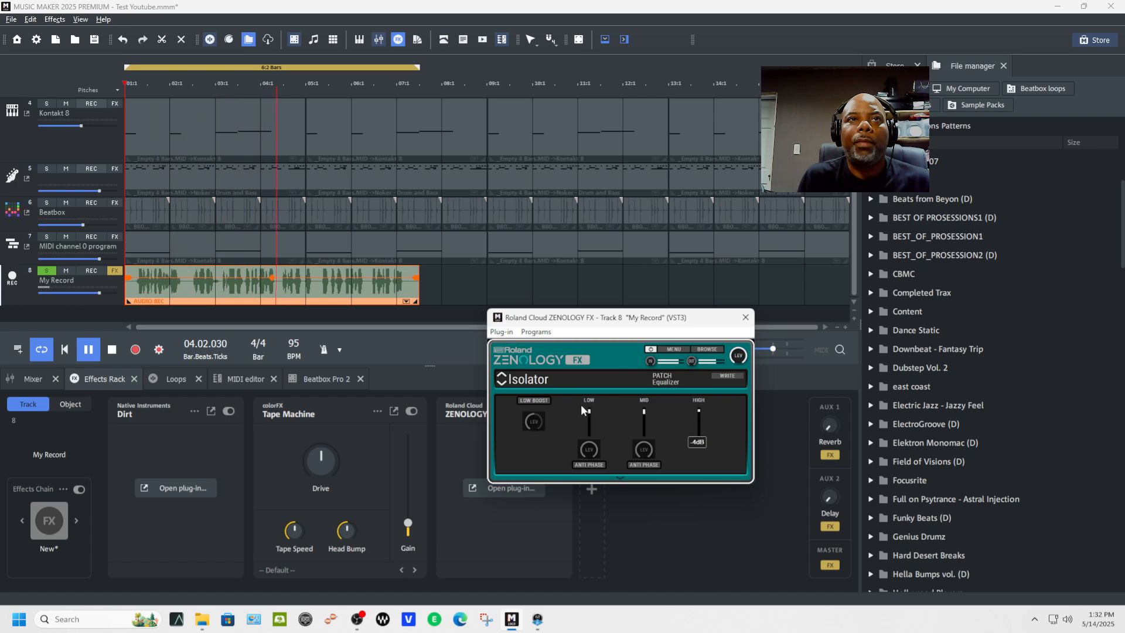
{"action": "key", "text": "space"}
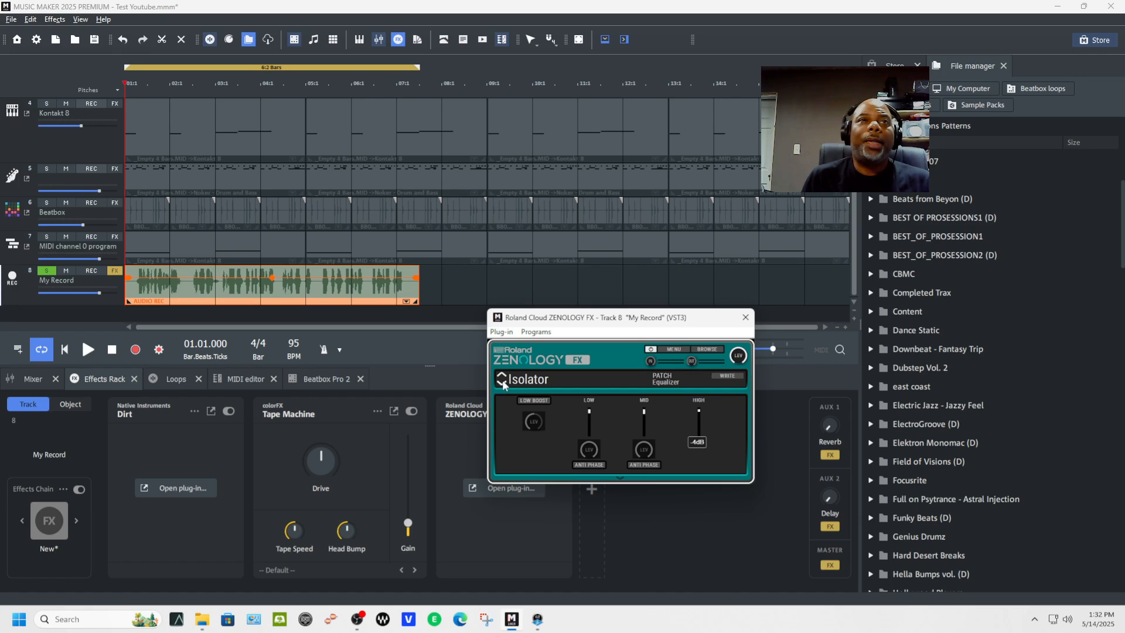
Step: Switch ZENOLOGY FX to the Low Boost effect, audition it on the vocal take, and close the plug-in window
{"action": "left_click", "coordinate": [501, 381]}
{"action": "key", "text": "space"}
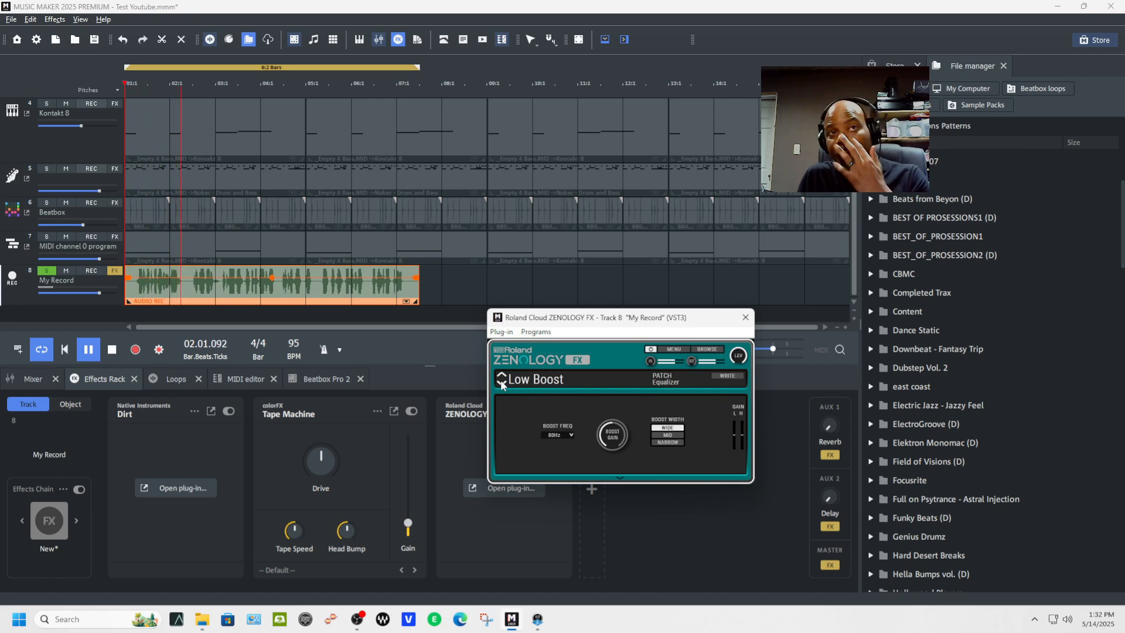
{"action": "left_click", "coordinate": [750, 316]}
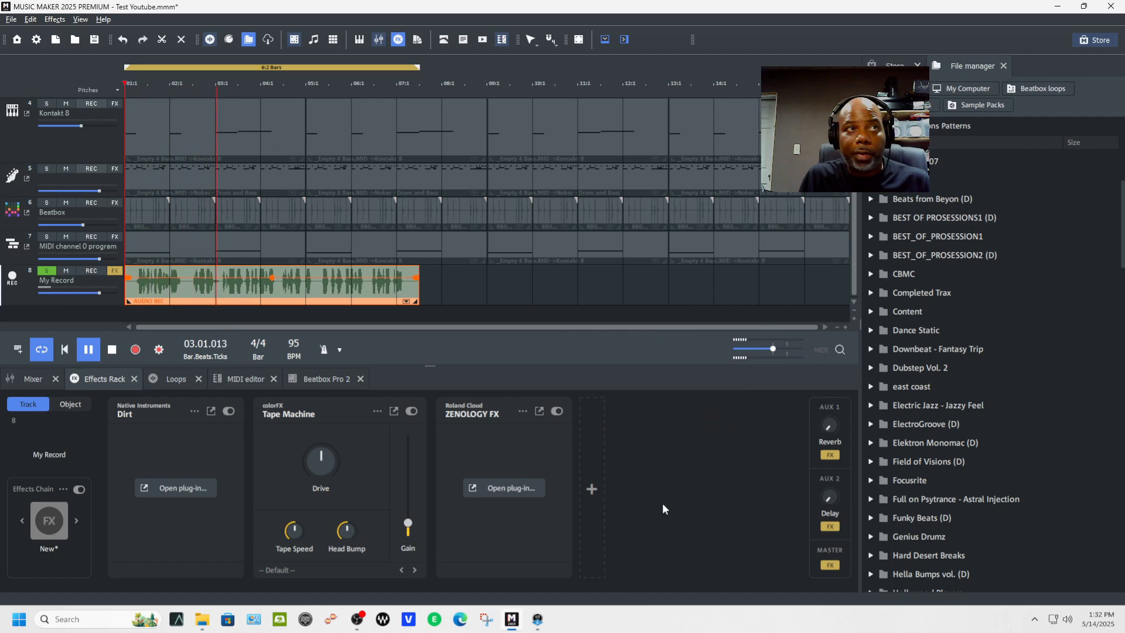
{"action": "key", "text": "space"}
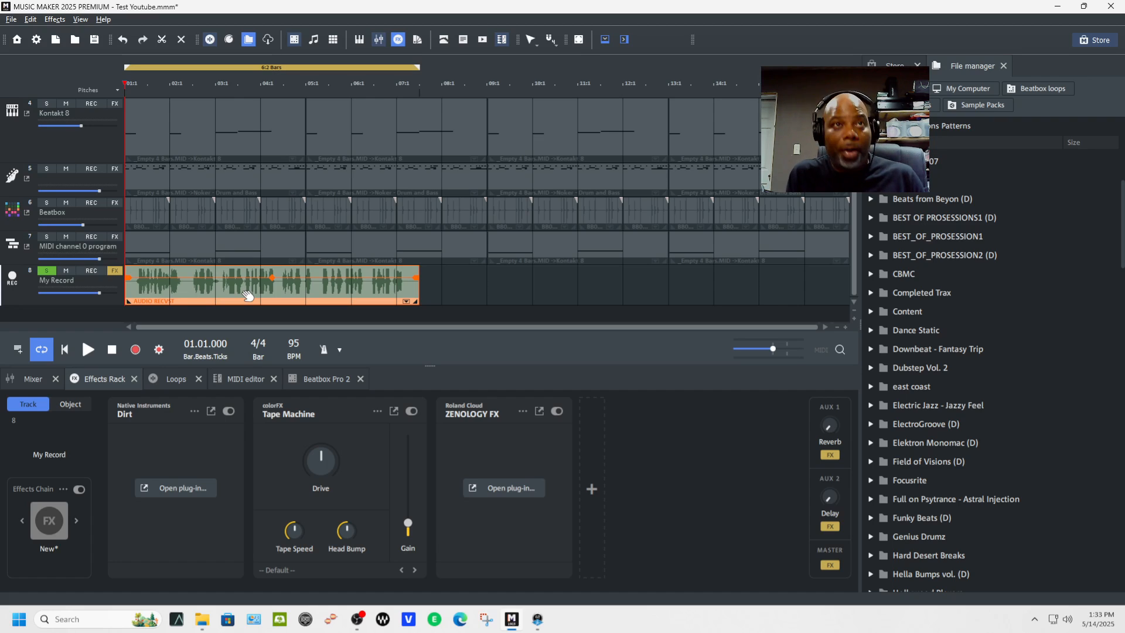
Step: Duplicate the vocal take on the My Record track with the copy starting at bar 9, and extend the playback range to 16 bars
{"action": "key", "text": "ctrl+d"}
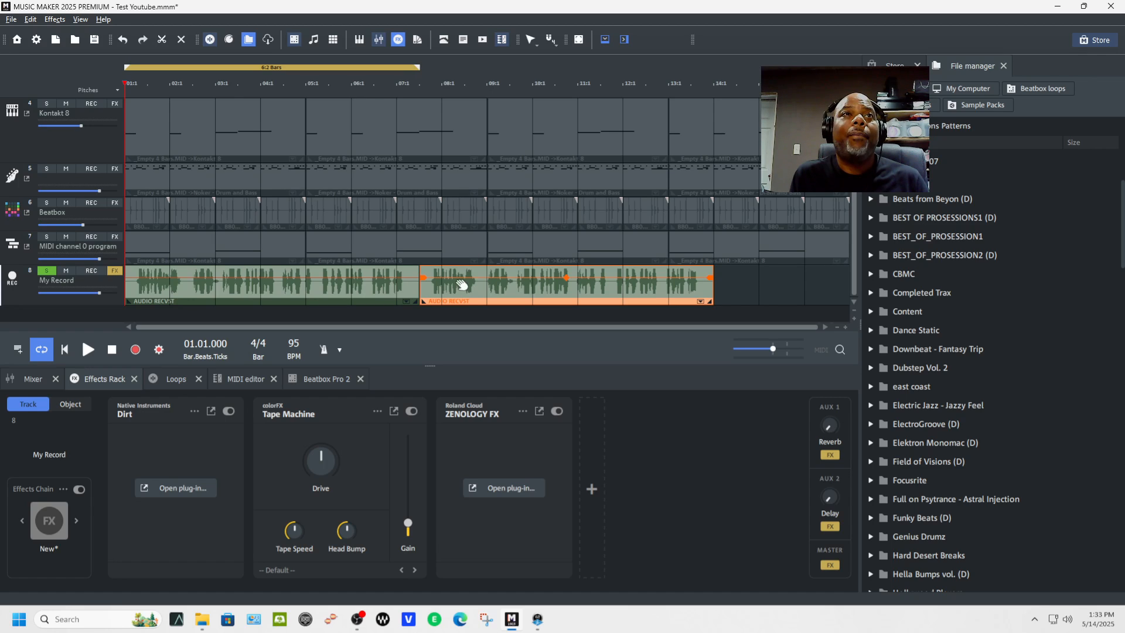
{"action": "left_click_drag", "start_coordinate": [463, 299], "coordinate": [527, 293]}
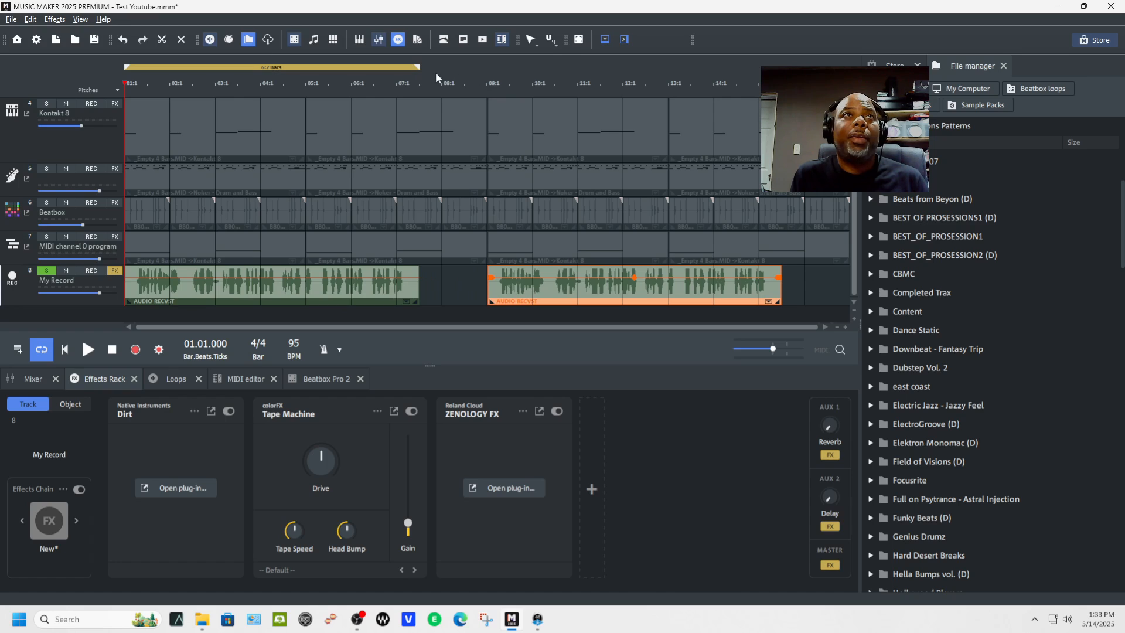
{"action": "left_click_drag", "start_coordinate": [421, 68], "coordinate": [820, 68]}
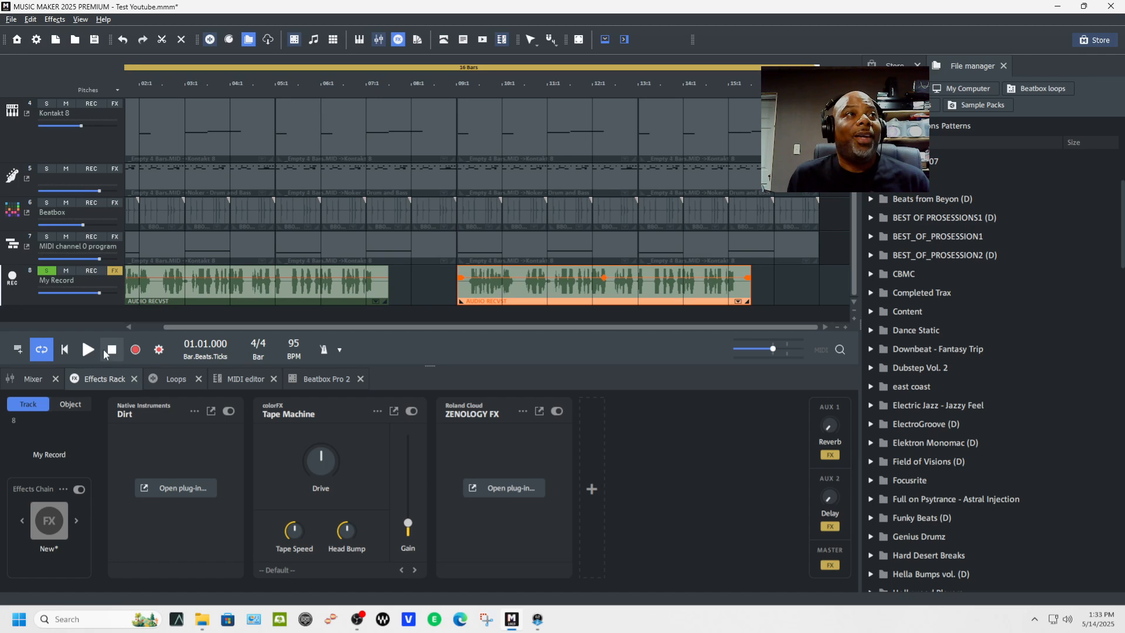
Step: Turn off solo on the My Record track and play the full arrangement from the start
{"action": "left_click", "coordinate": [73, 352]}
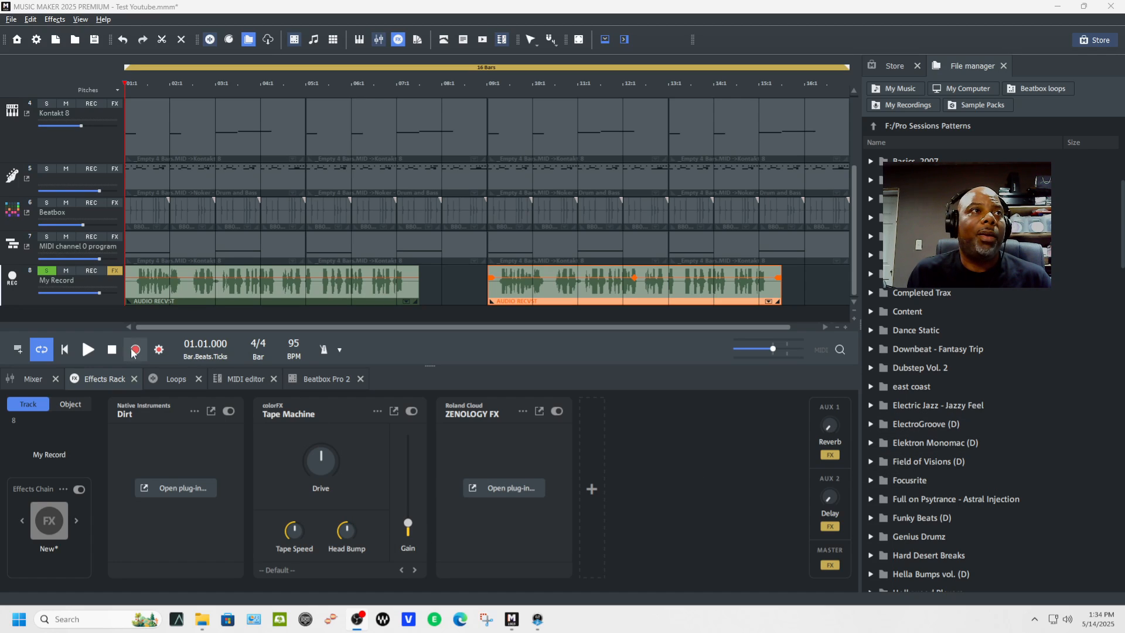
{"action": "left_click", "coordinate": [89, 350]}
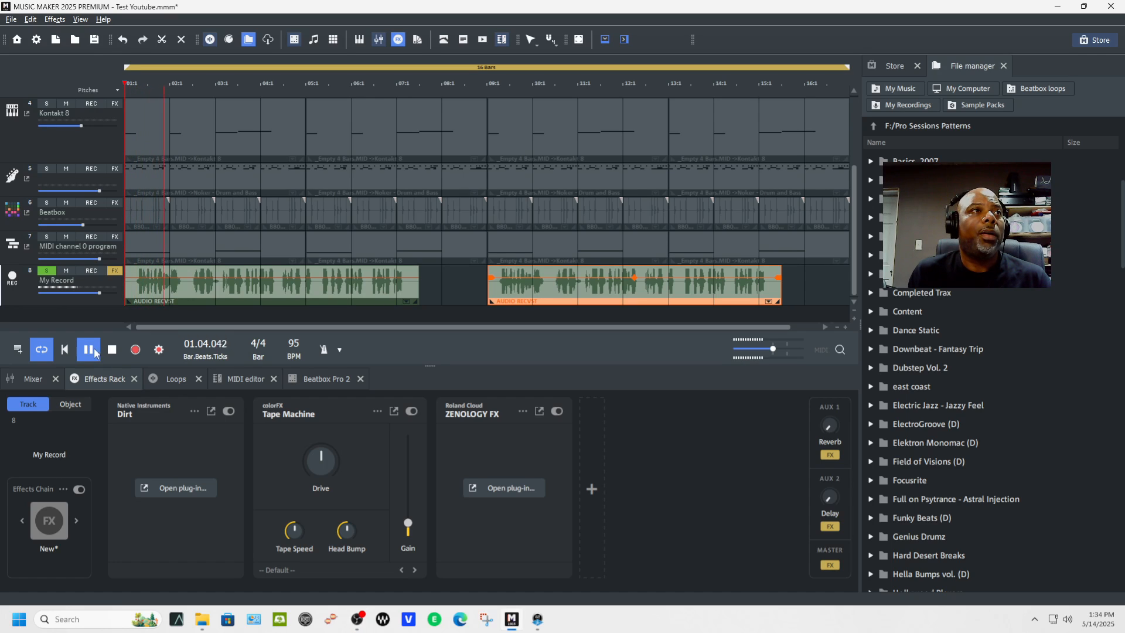
{"action": "left_click", "coordinate": [112, 350]}
{"action": "left_click", "coordinate": [48, 272]}
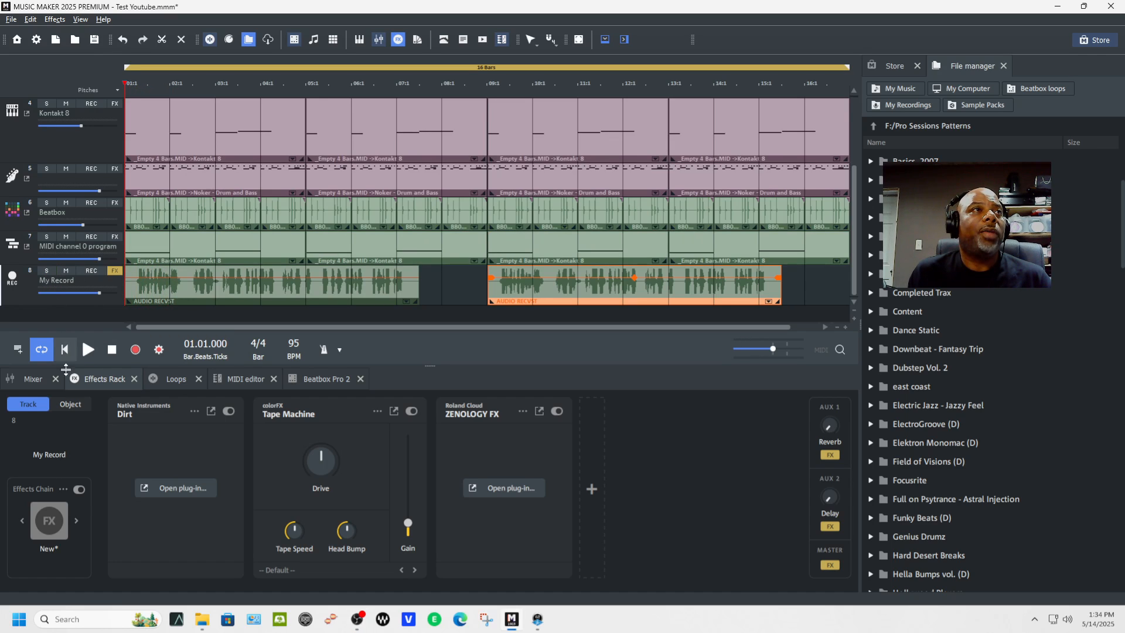
{"action": "left_click", "coordinate": [87, 355]}
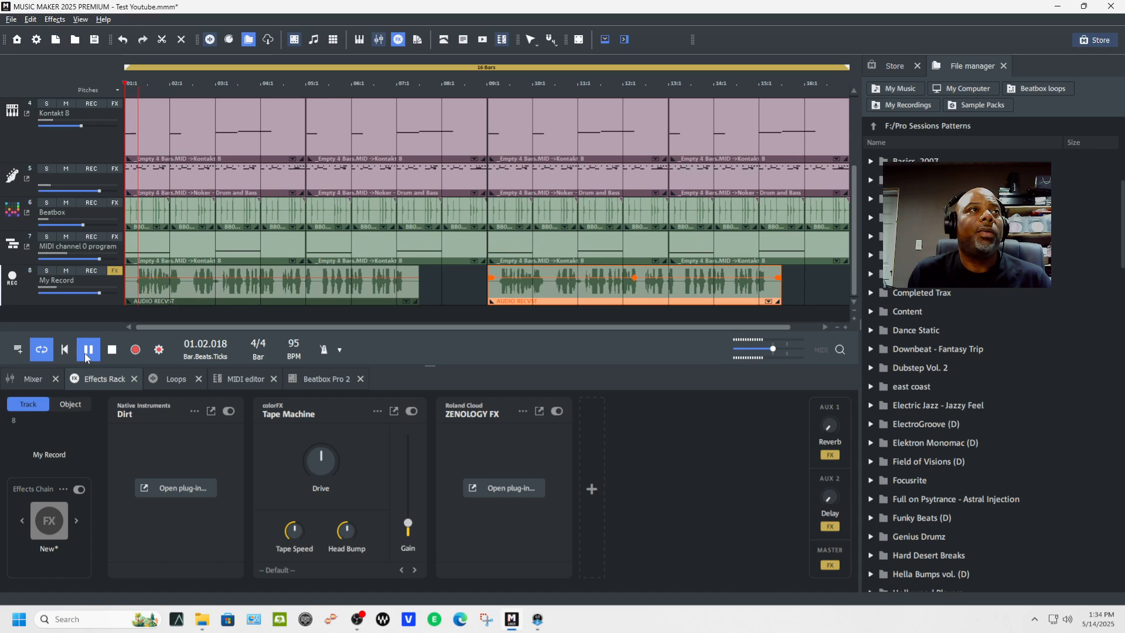
Step: Raise the object volume of both vocal takes on the My Record track to the maximum during playback
{"action": "left_click", "coordinate": [263, 280]}
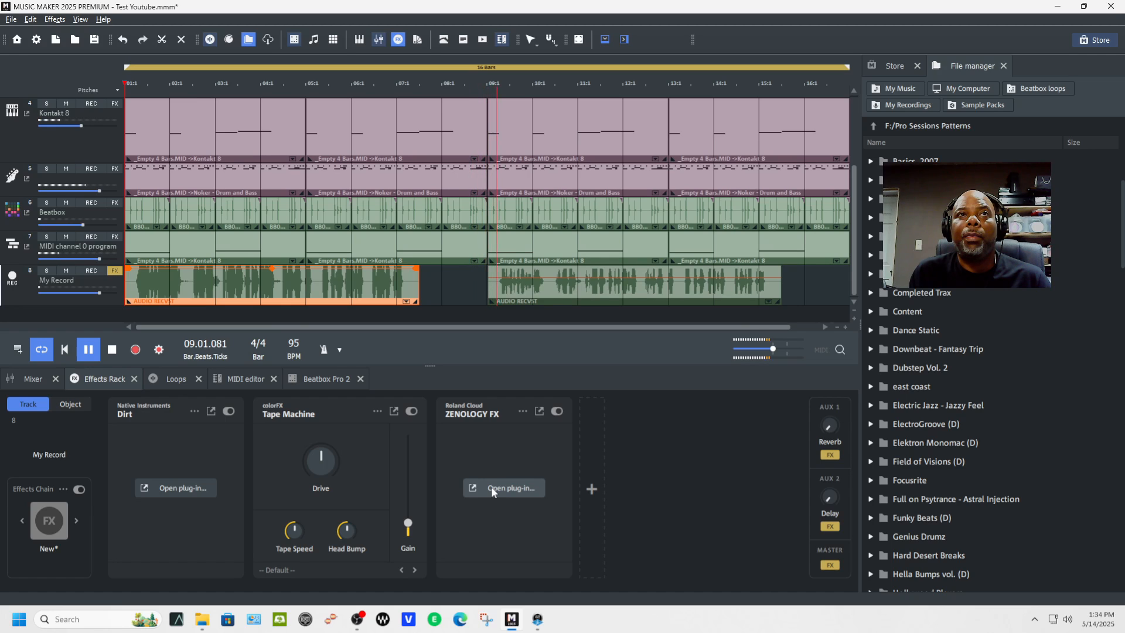
{"action": "left_click", "coordinate": [656, 280]}
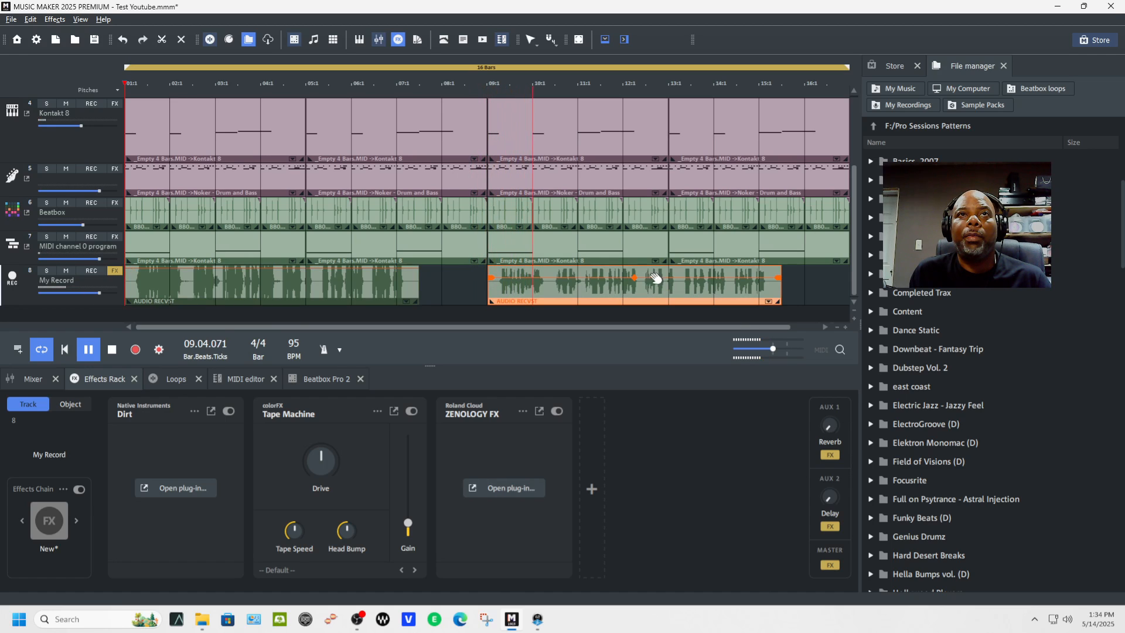
{"action": "left_click", "coordinate": [642, 227]}
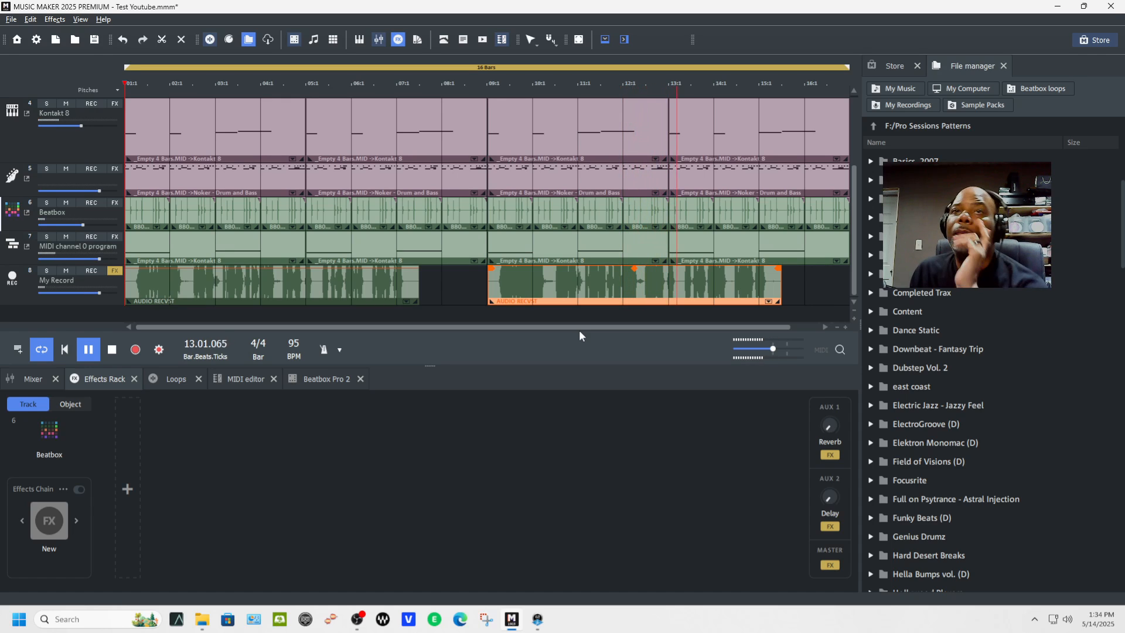
Step: Replay the arrangement from the start to check the vocal level, set the start marker to 11.02.000 and stop playback
{"action": "key", "text": "space"}
{"action": "key", "text": "space"}
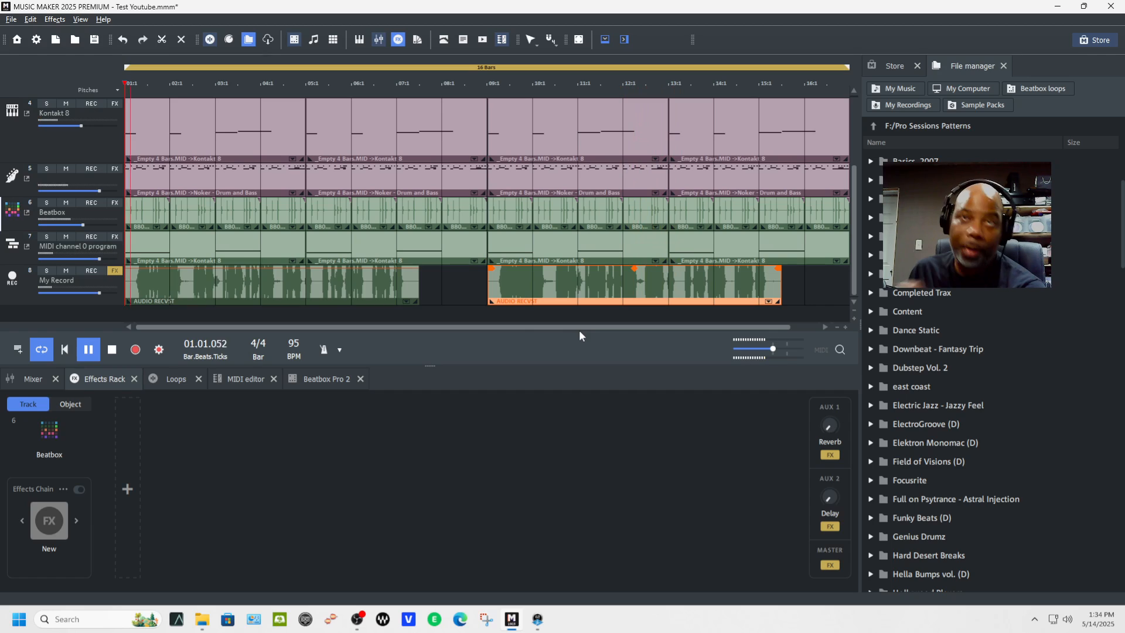
{"action": "left_click", "coordinate": [587, 77]}
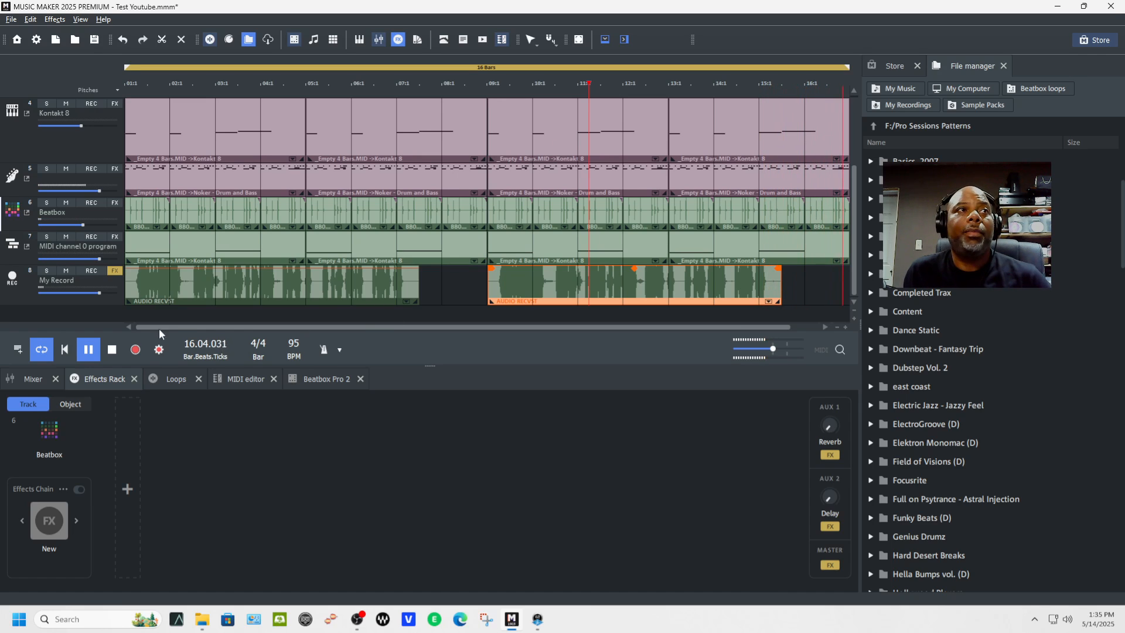
{"action": "left_click", "coordinate": [114, 351]}
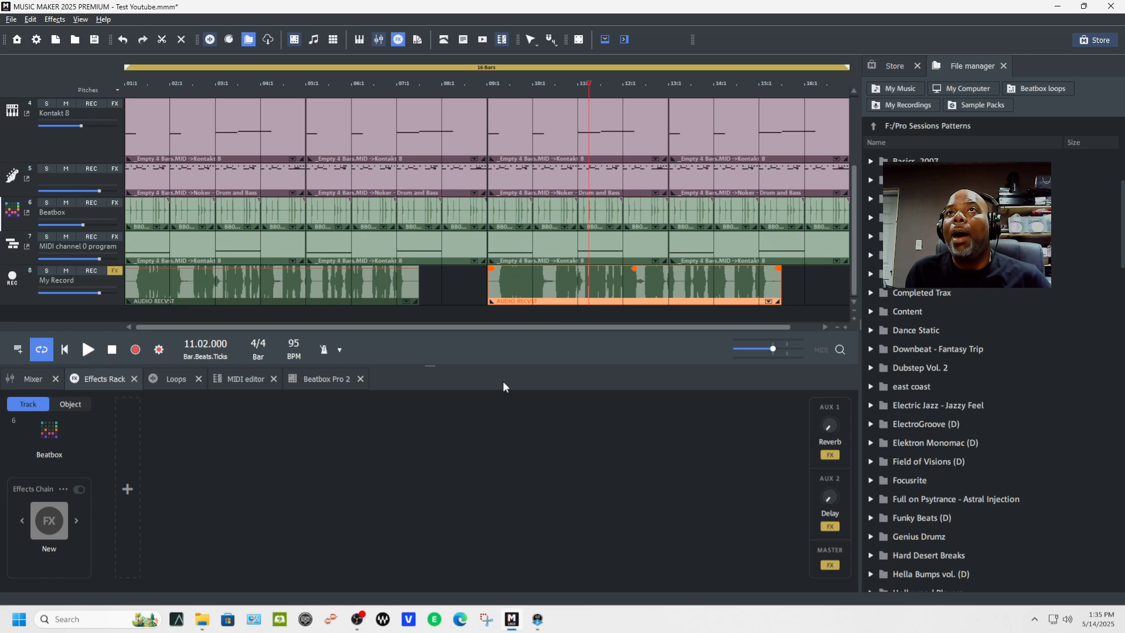
Step: Save the project, open the Store's VST instruments, and exit Music Maker, dismissing the sale window
{"action": "left_click", "coordinate": [93, 39]}
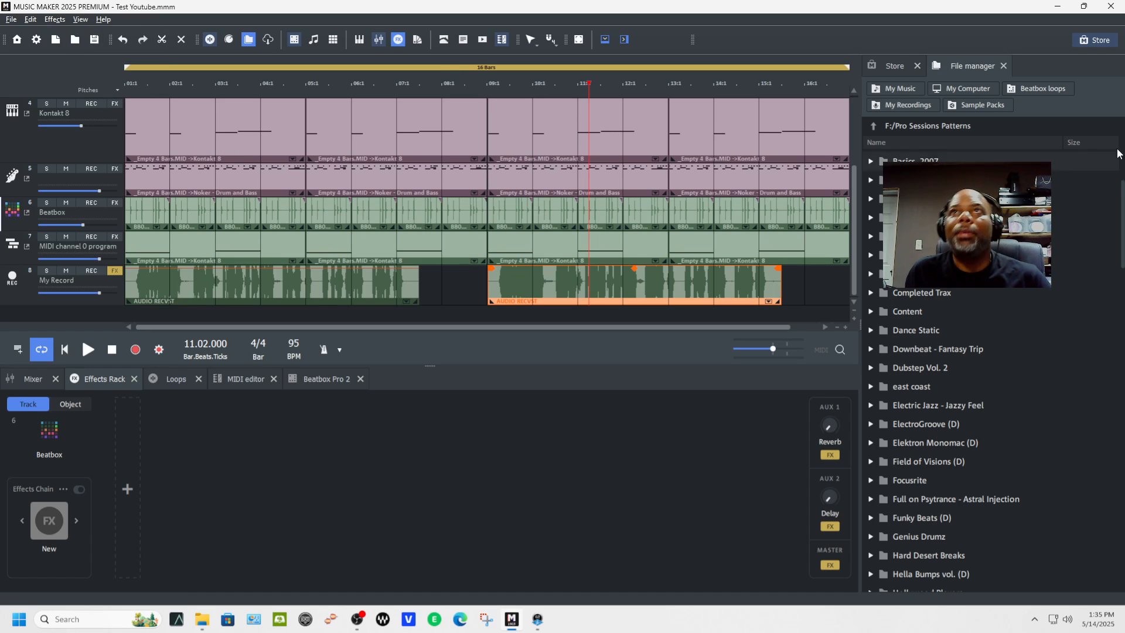
{"action": "left_click", "coordinate": [1092, 39]}
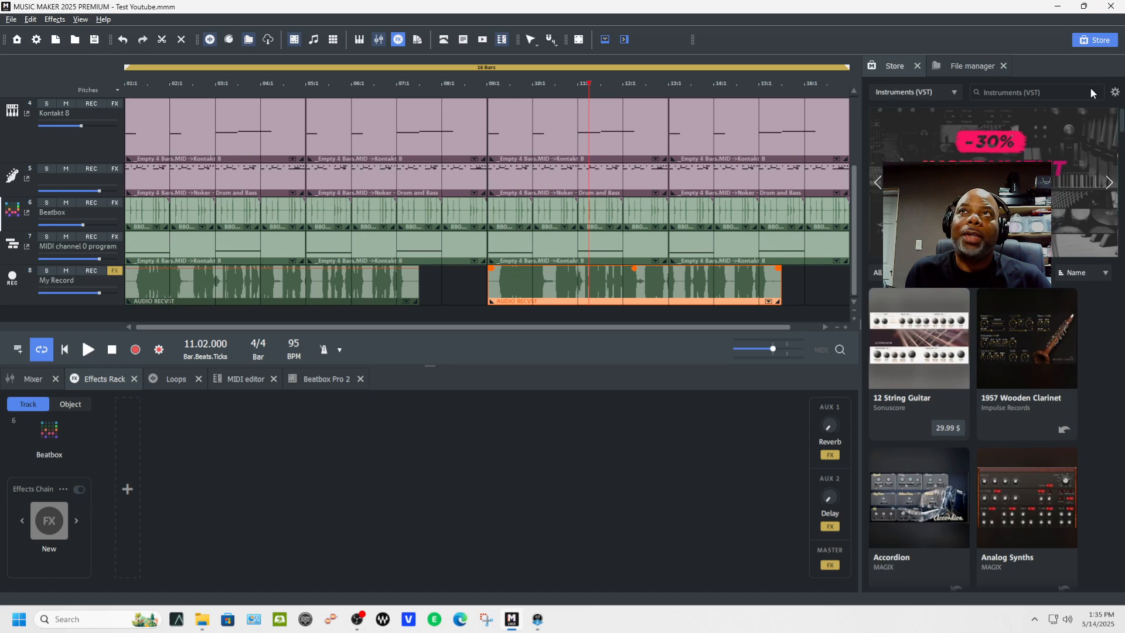
{"action": "left_click", "coordinate": [1112, 8]}
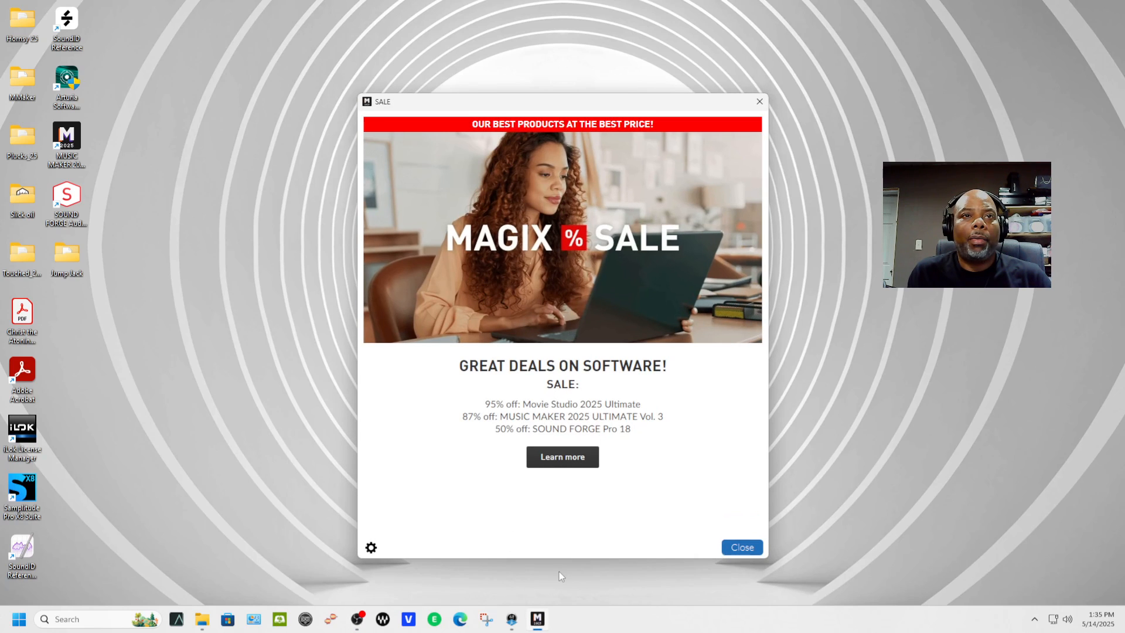
{"action": "left_click", "coordinate": [734, 546]}
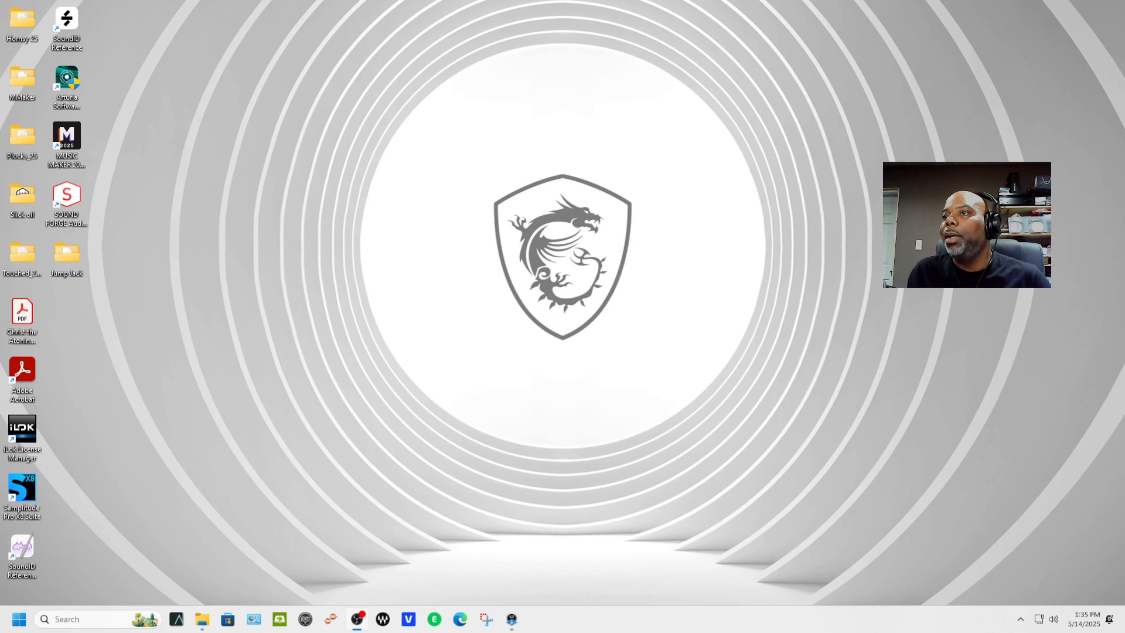
Step: Bring the Master Music App folder onto this desktop, examine its list of music software shortcuts, and move the closed folder back off-screen
{"action": "left_click_drag", "start_coordinate": [1124, 512], "coordinate": [456, 343]}
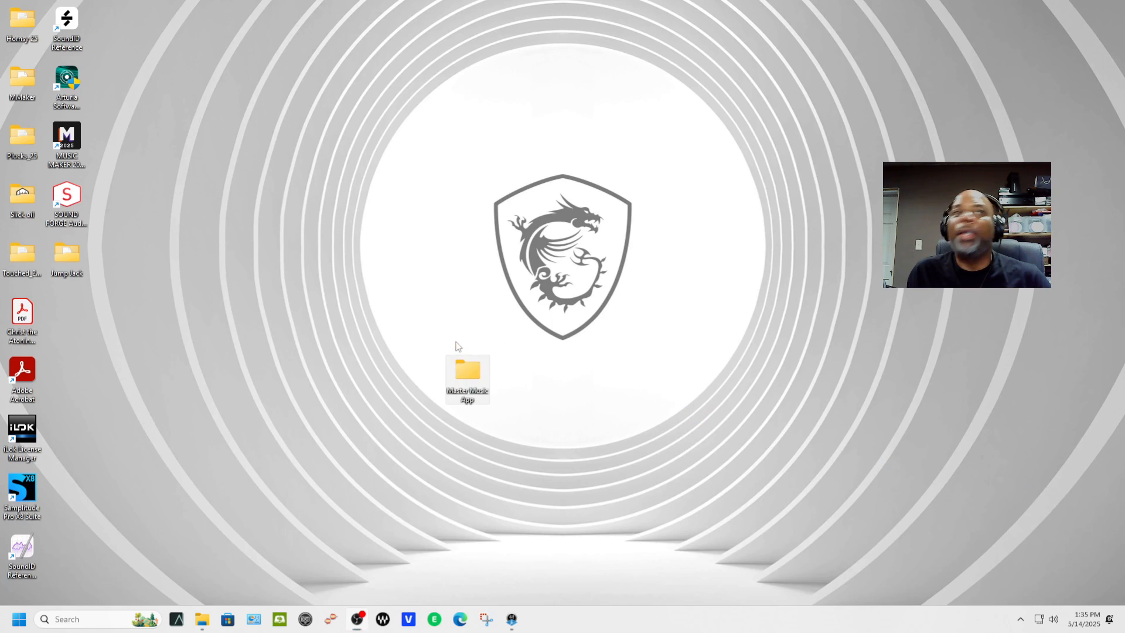
{"action": "double_click", "coordinate": [475, 381]}
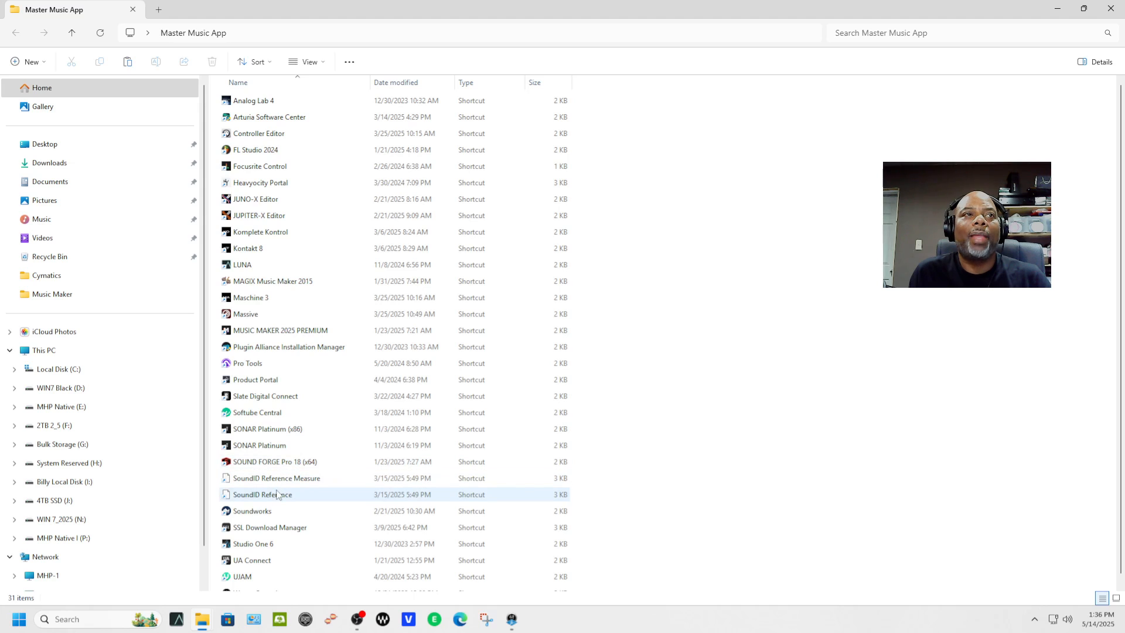
{"action": "scroll", "coordinate": [277, 498], "scroll_direction": "down", "scroll_amount": 1}
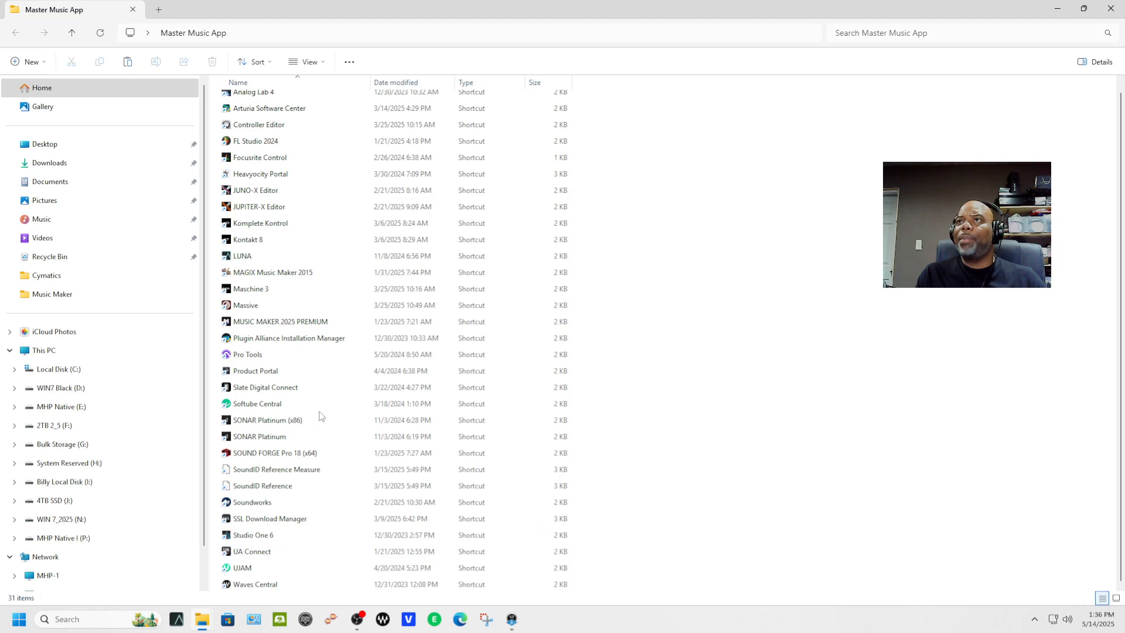
{"action": "left_click", "coordinate": [1109, 10]}
{"action": "left_click_drag", "start_coordinate": [468, 378], "coordinate": [1124, 538]}
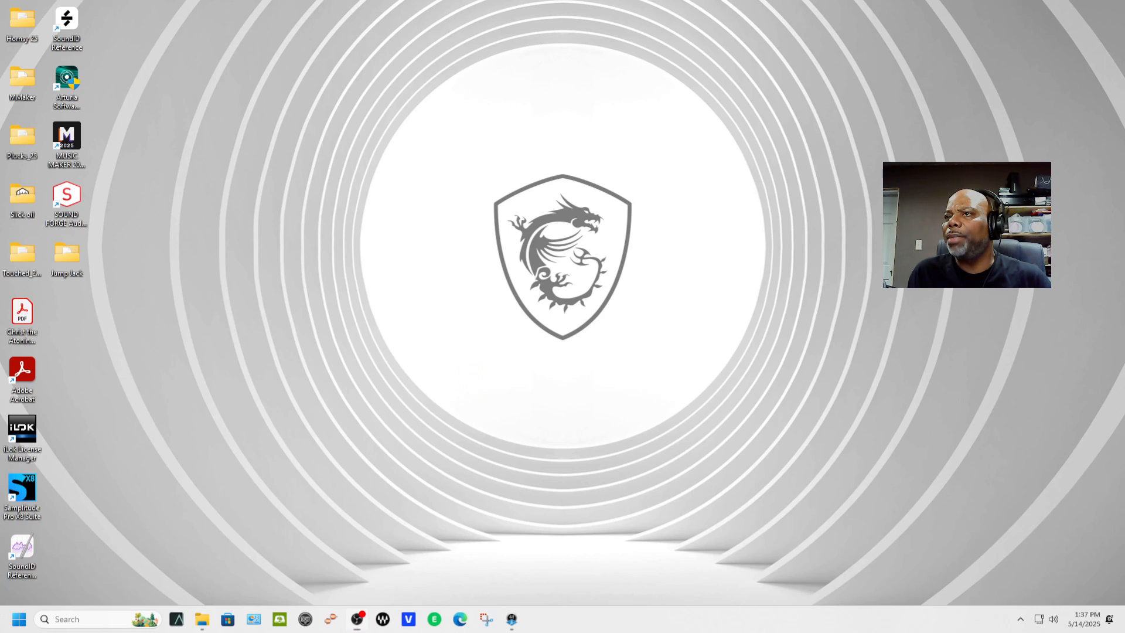